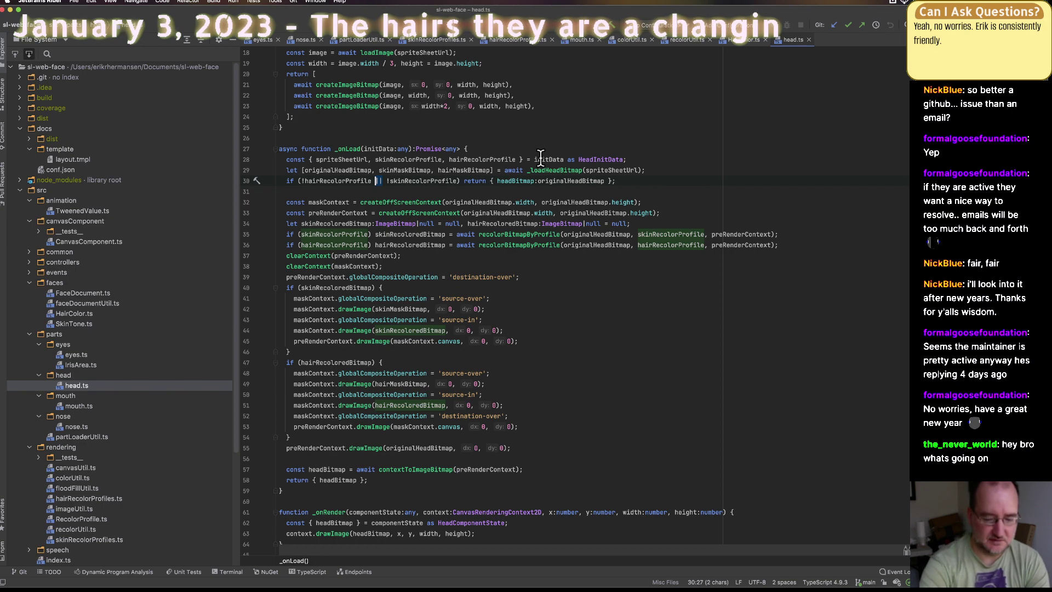
Step: Use && between the two profile checks in _onLoad's early-return condition, and run npm run build in Terminal
type("&&")
key("super+Tab")
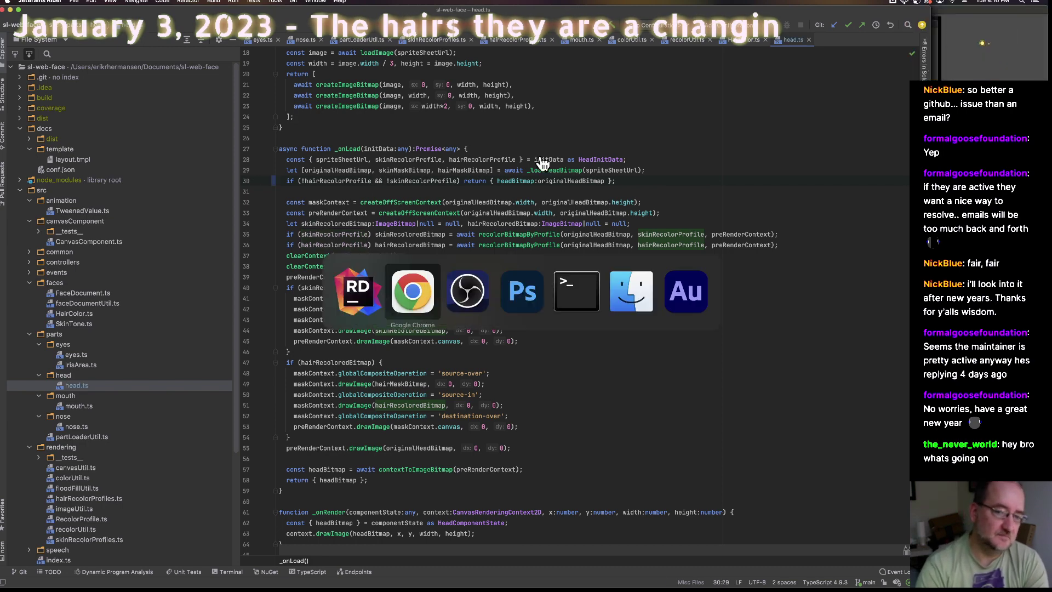
key("Tab")
key("Tab")
key("Tab")
key("Up")
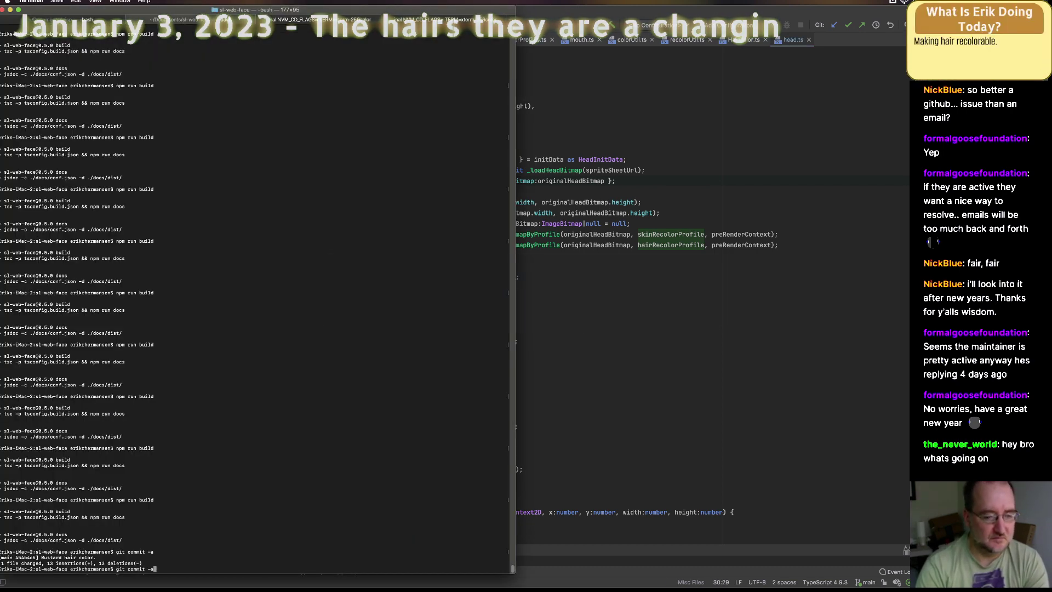
key("Up")
key("Return")
Step: Reload the face editor in Chrome and set the head's hair color to none to test the fix
key("super+Tab")
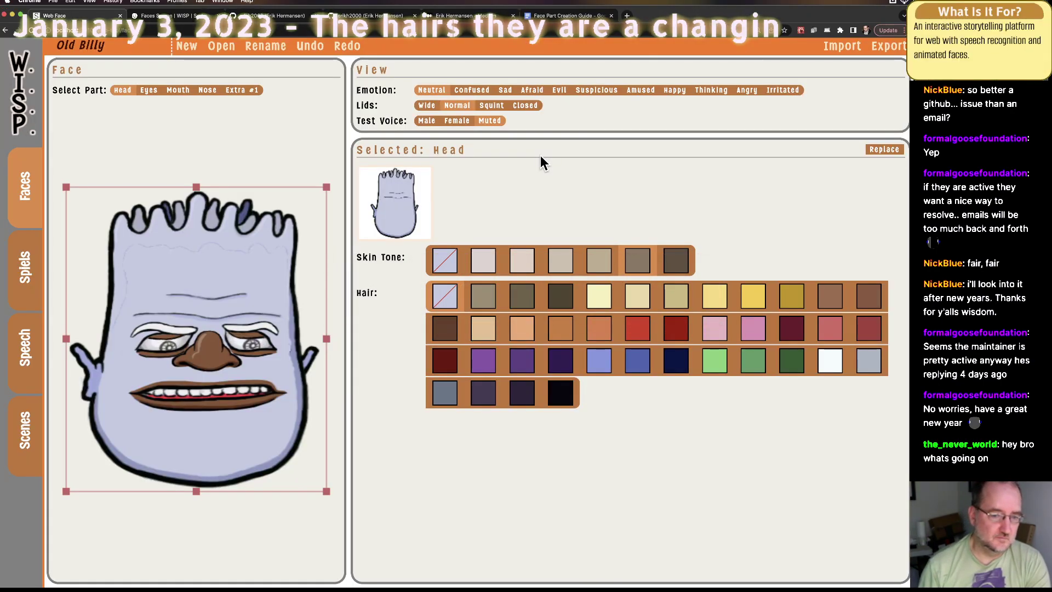
key("super+r")
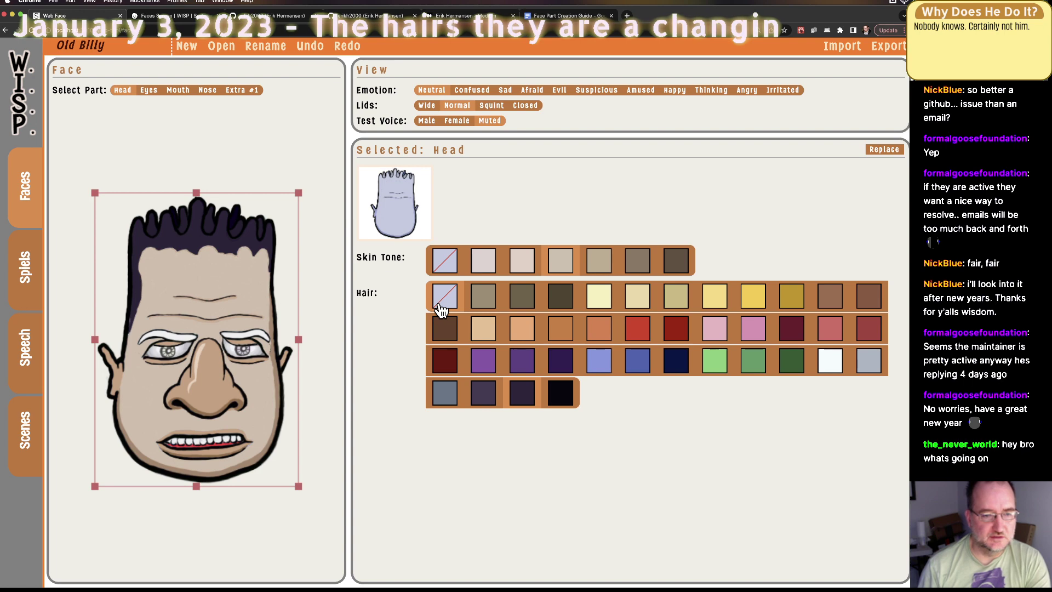
key("super+r")
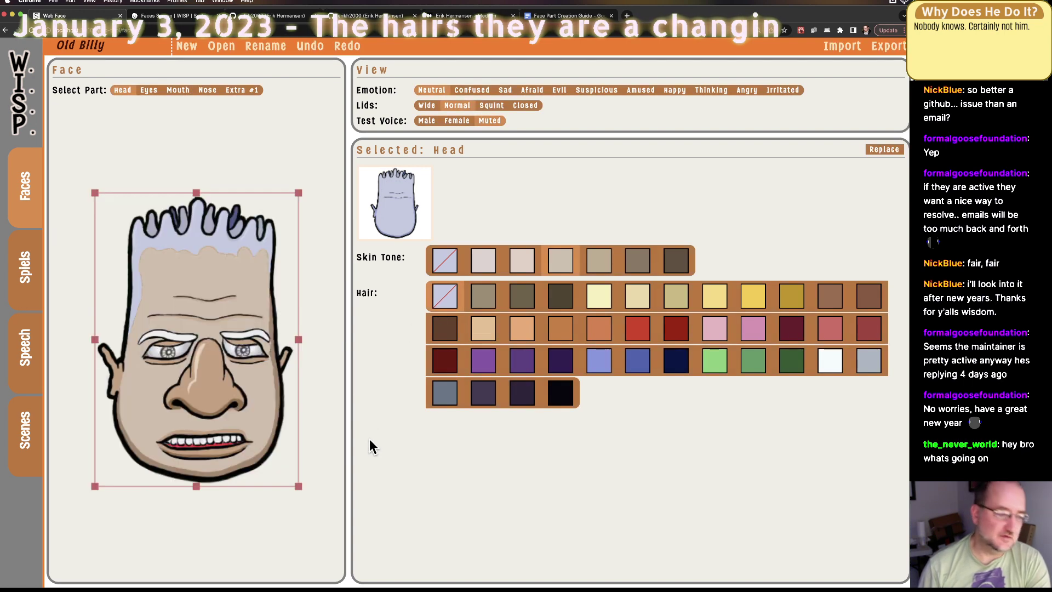
Step: Commit all changes in Terminal with git commit -a and the message "Fixed bug."
key("super+Tab")
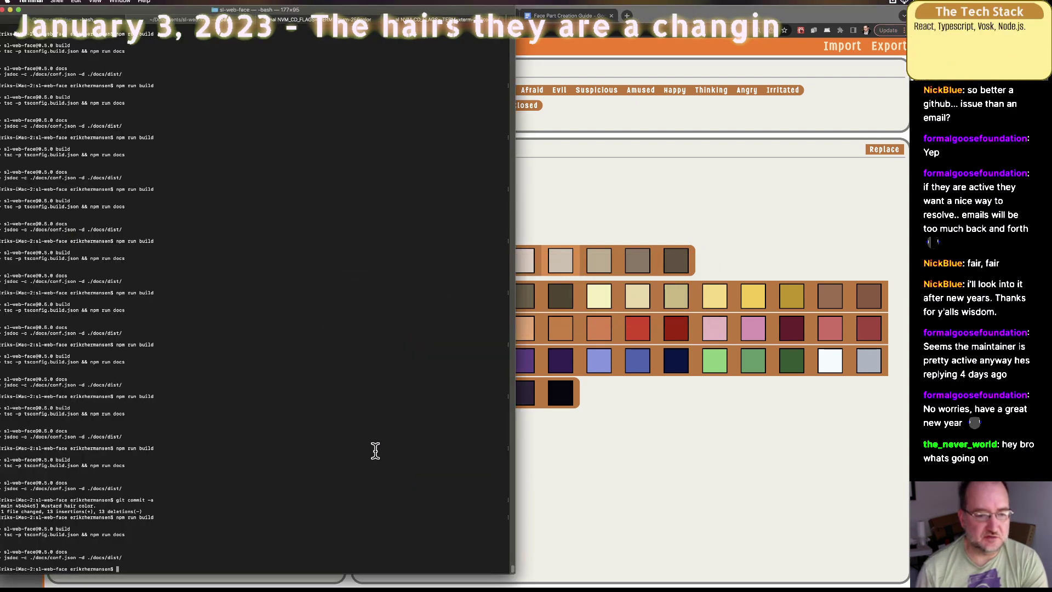
type("git co")
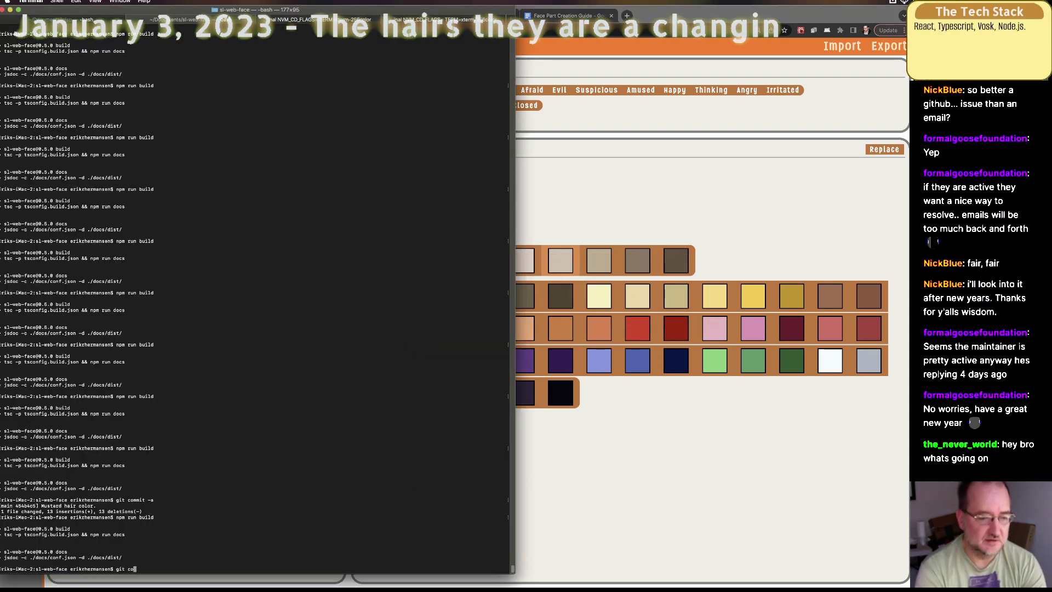
type("mmit -a")
key("Return")
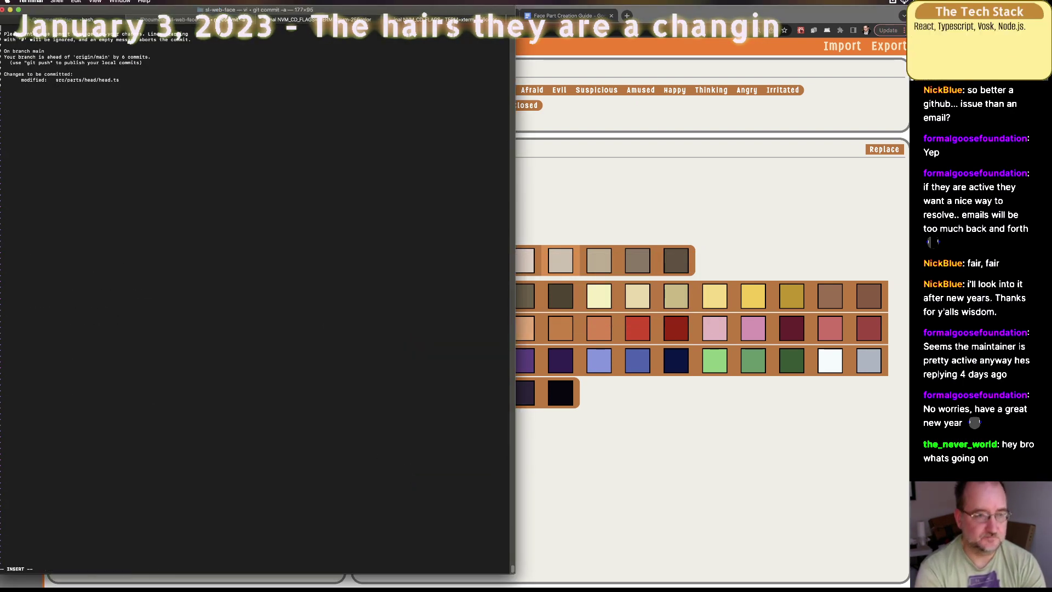
type("Fixed bu")
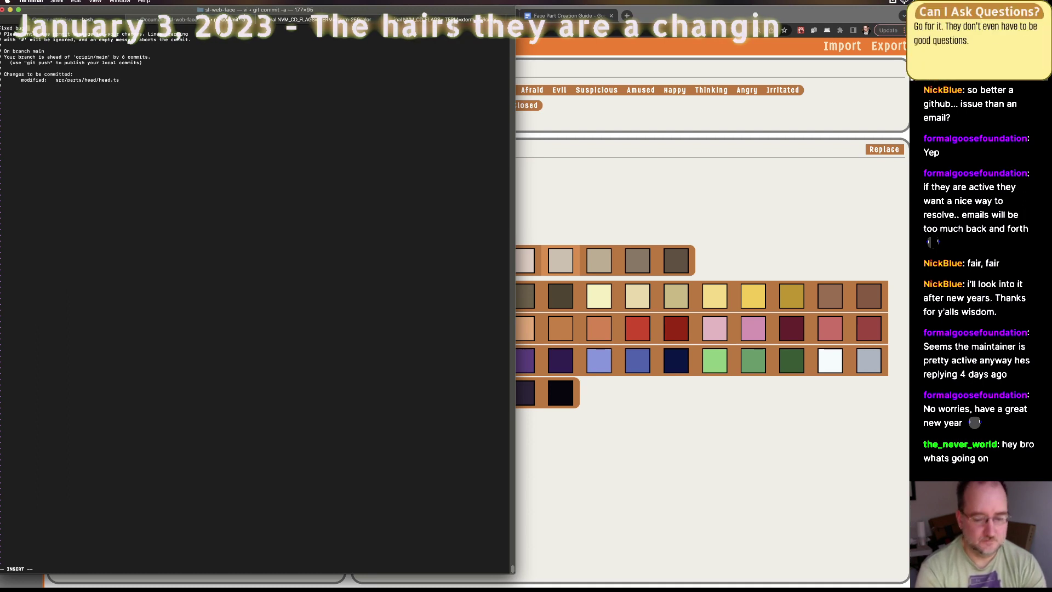
type("g.")
key("Escape")
type(":wq")
key("Return")
Step: Return to Chrome, look at the available heads in the head chooser, and close it without choosing one
key("super+Tab")
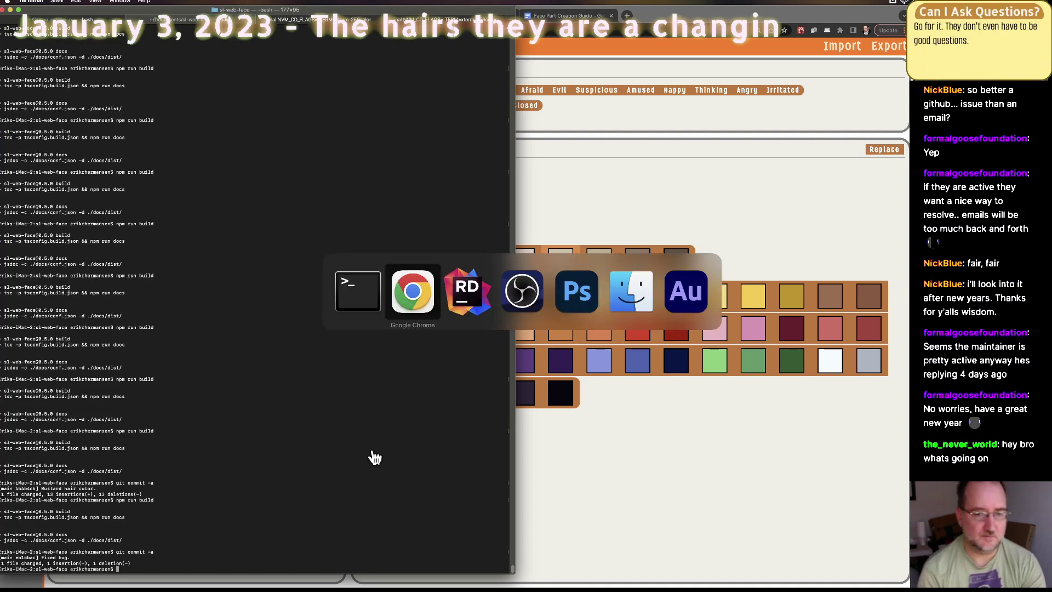
key("super+Tab")
key("super+Tab")
key("super+Tab")
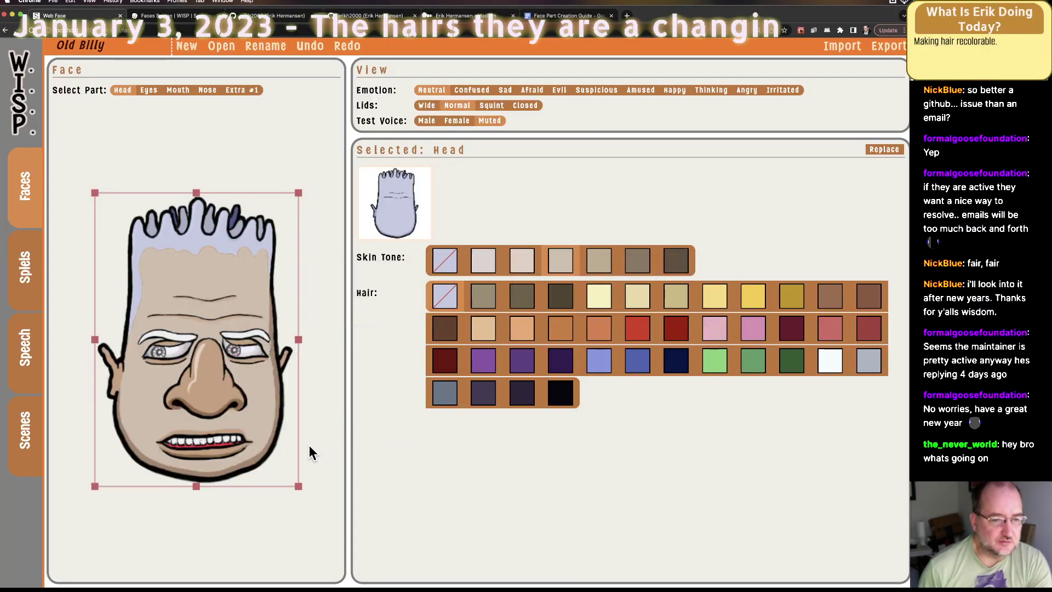
left_click(400, 206)
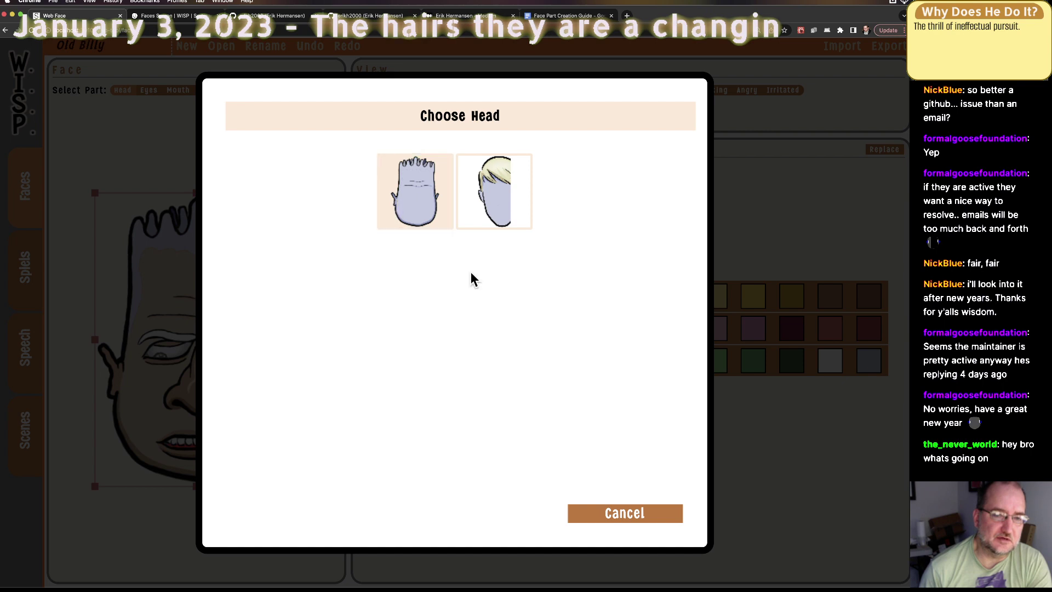
left_click(618, 515)
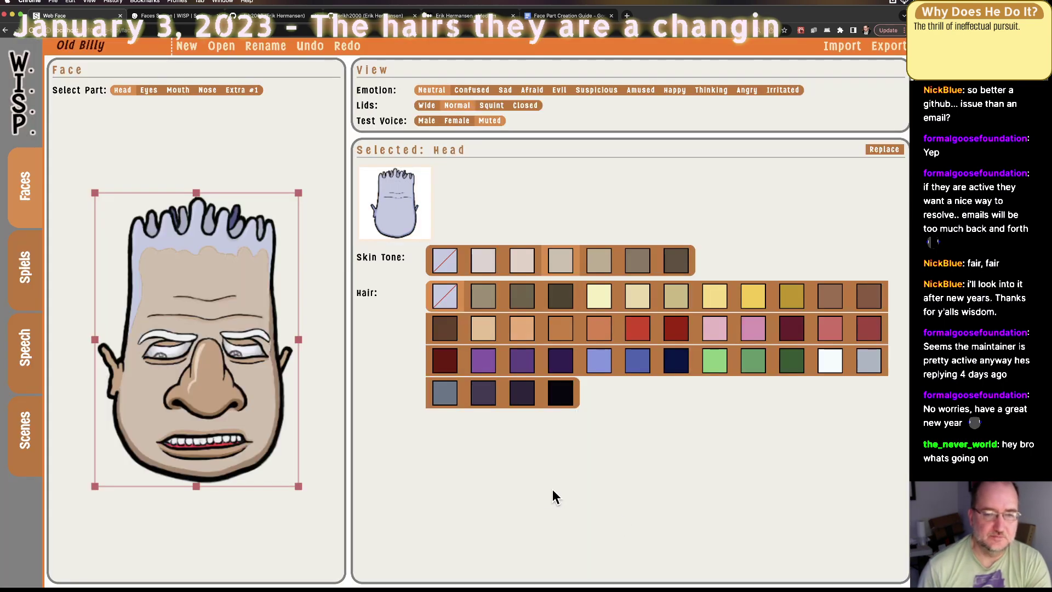
Step: Switch to Photoshop and open the recent file bystander-head.psd
key("super+Tab")
key("super+Tab")
key("super+Tab")
key("super+Tab")
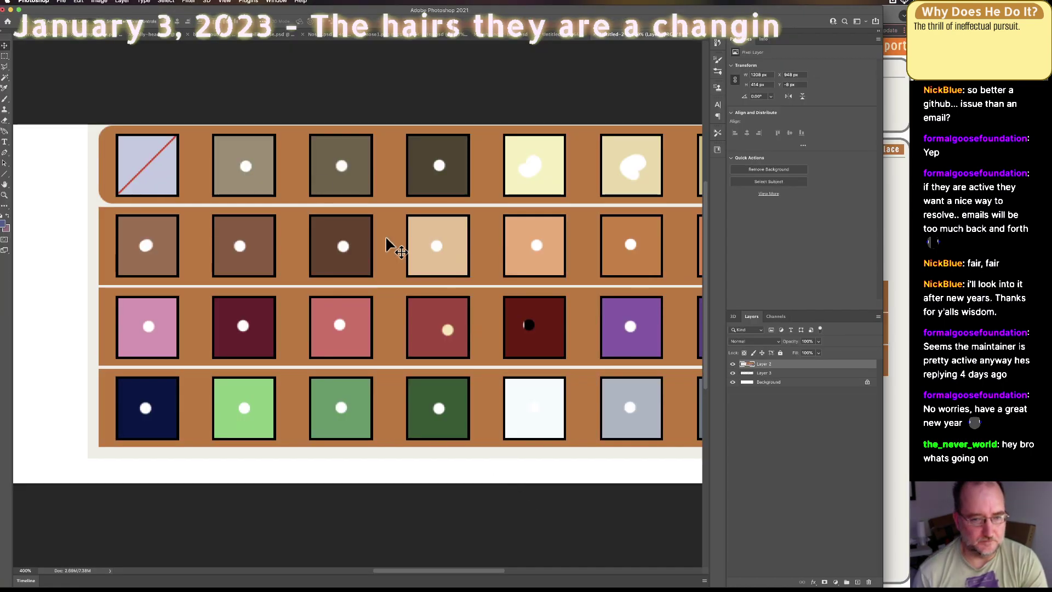
left_click(62, 1)
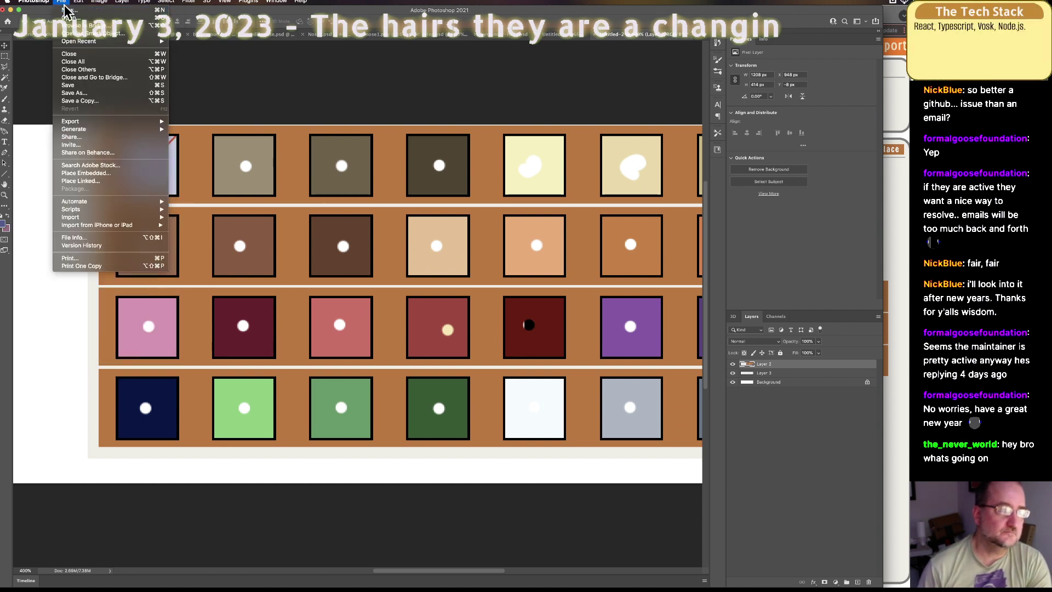
mouse_move(78, 42)
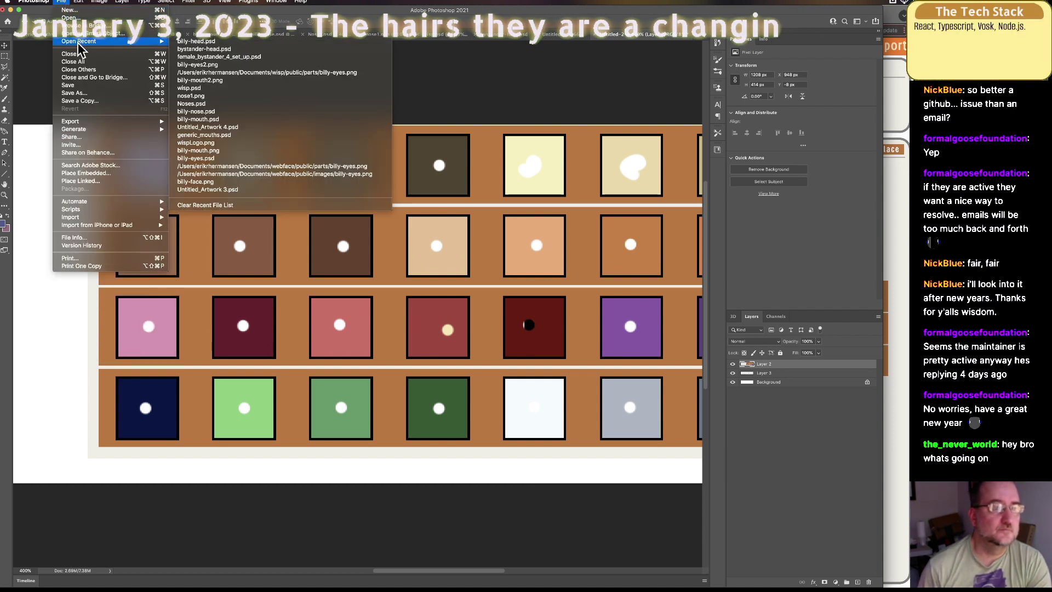
left_click(213, 47)
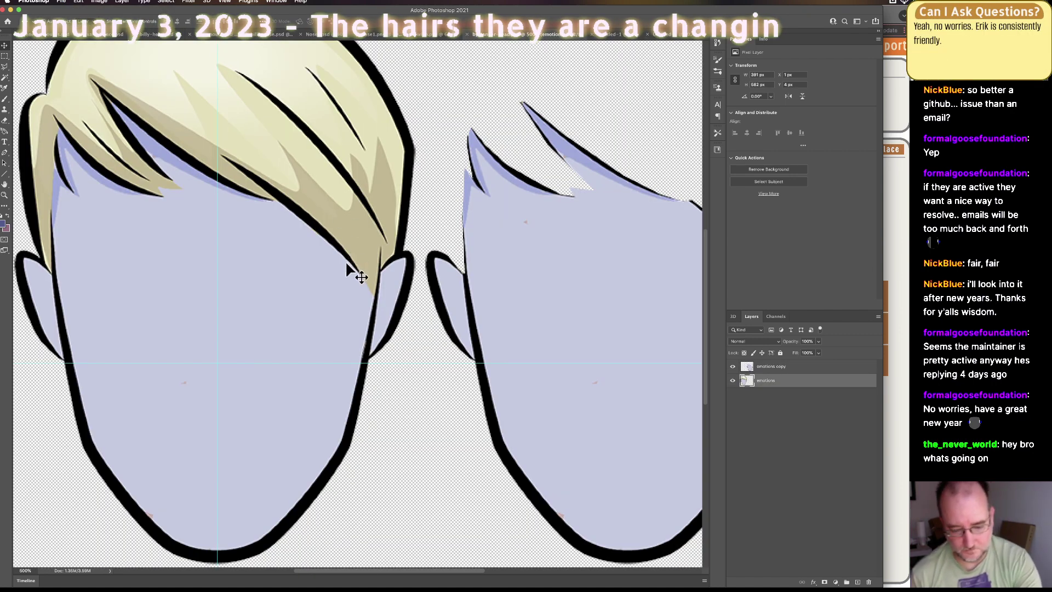
Step: Extend the canvas to a width of 1200 pixels, anchored at the middle left so the space is added on the right
key("super+minus")
key("super+minus")
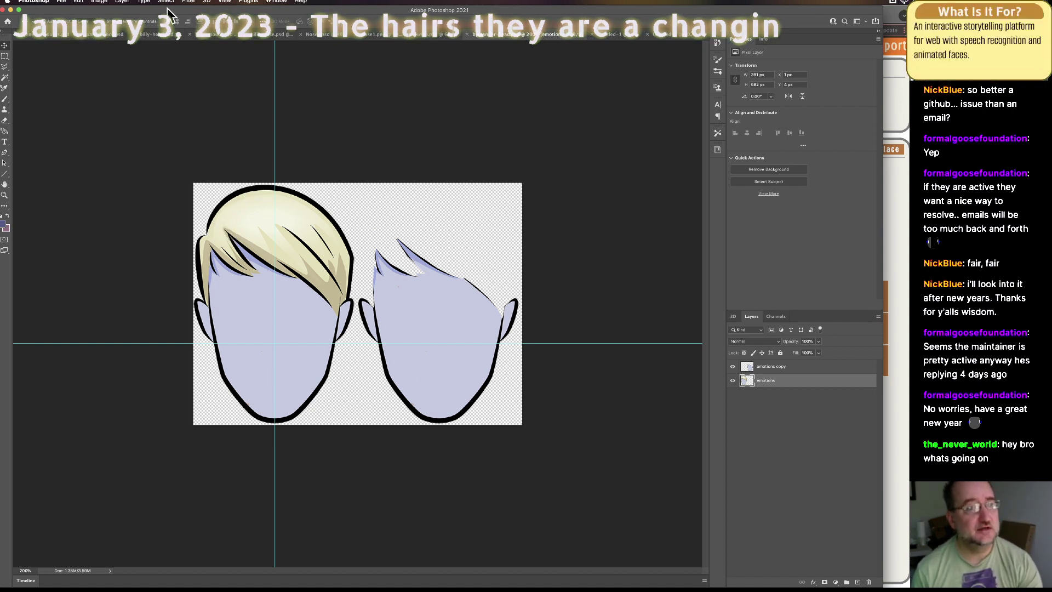
left_click(99, 2)
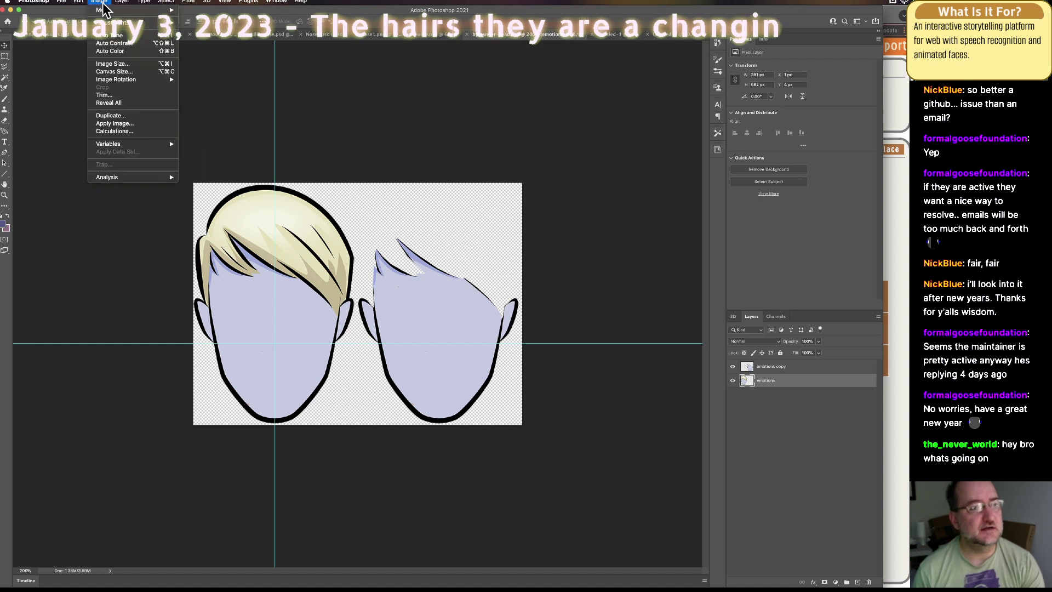
left_click(126, 71)
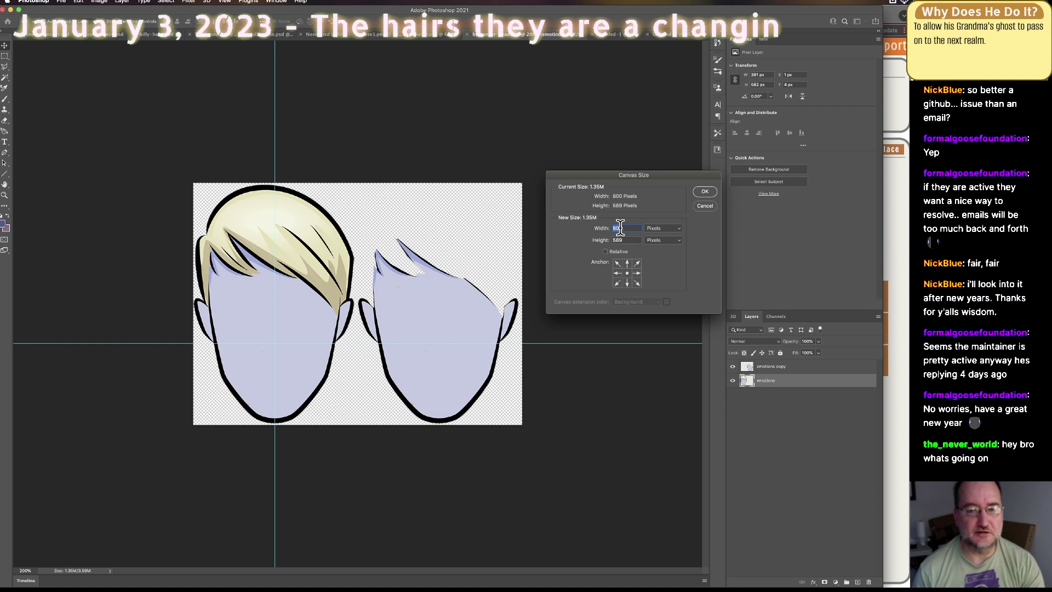
left_click(617, 273)
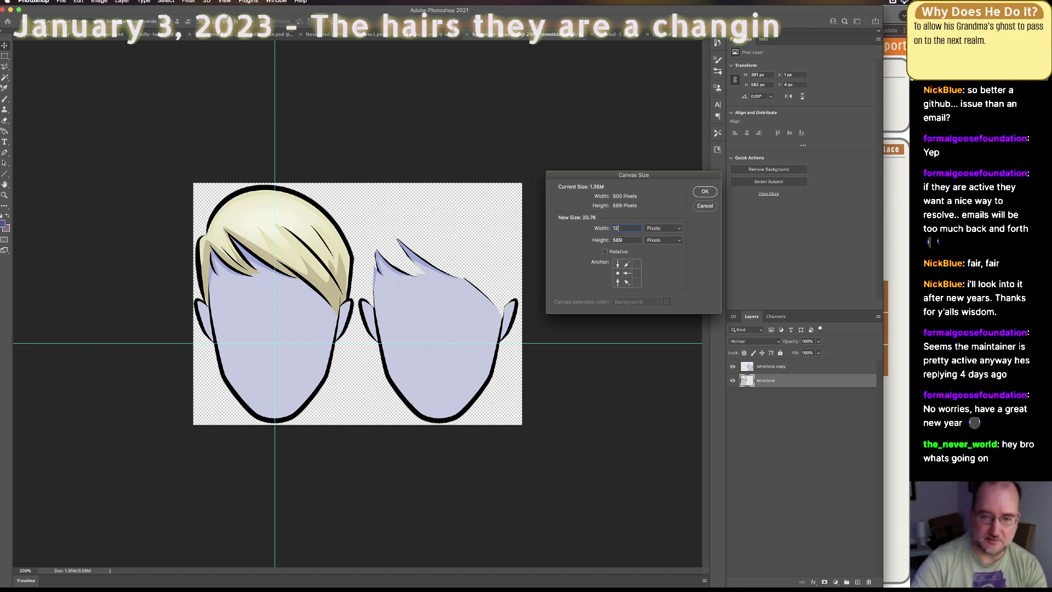
type("1200")
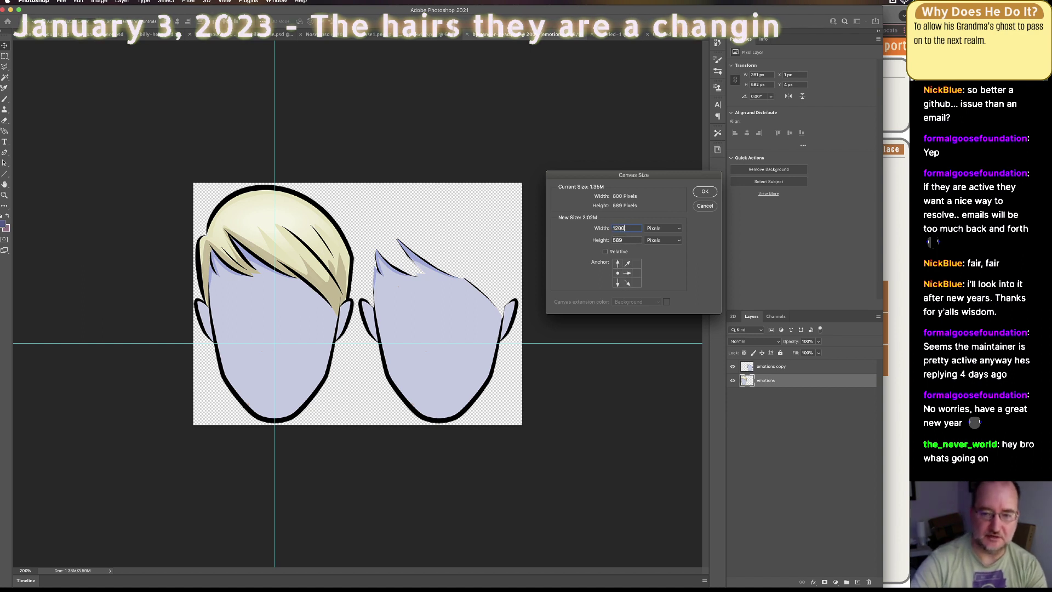
left_click(702, 192)
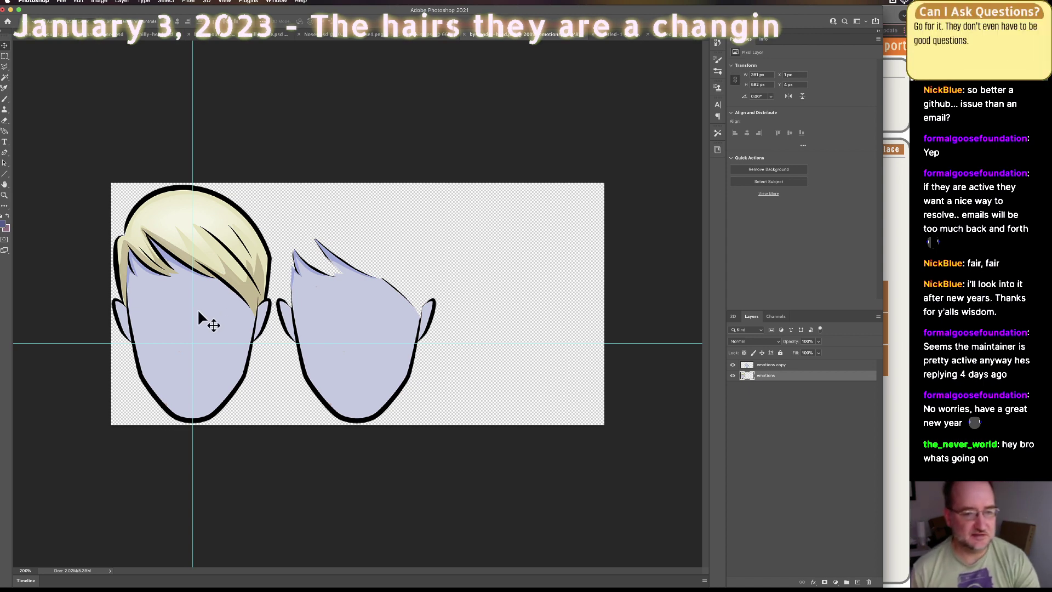
Step: Duplicate the emotions layer within bystander-head.psd and name the copy hairMask
right_click(769, 377)
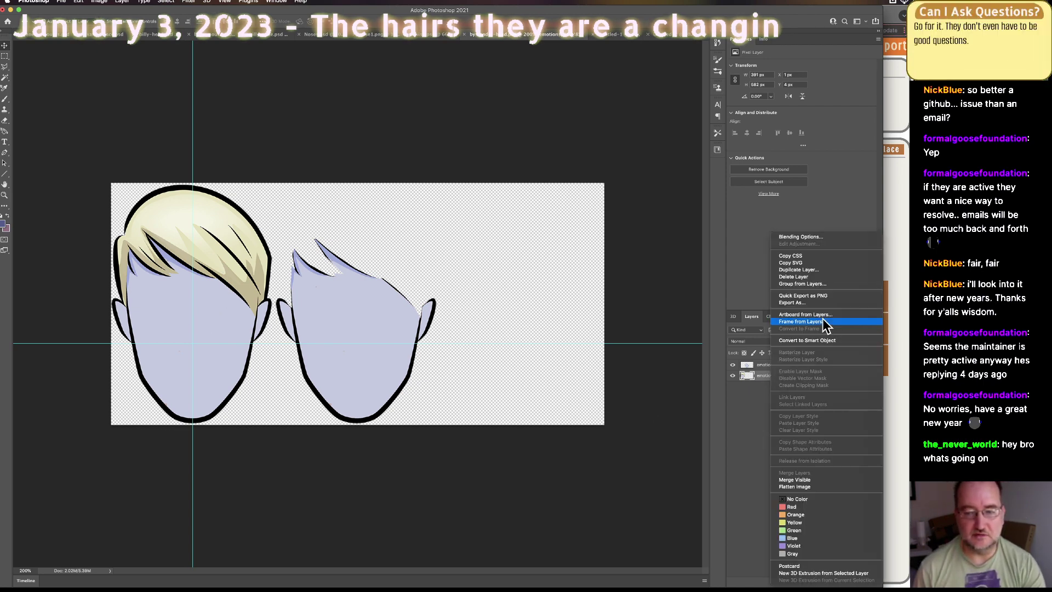
left_click(820, 269)
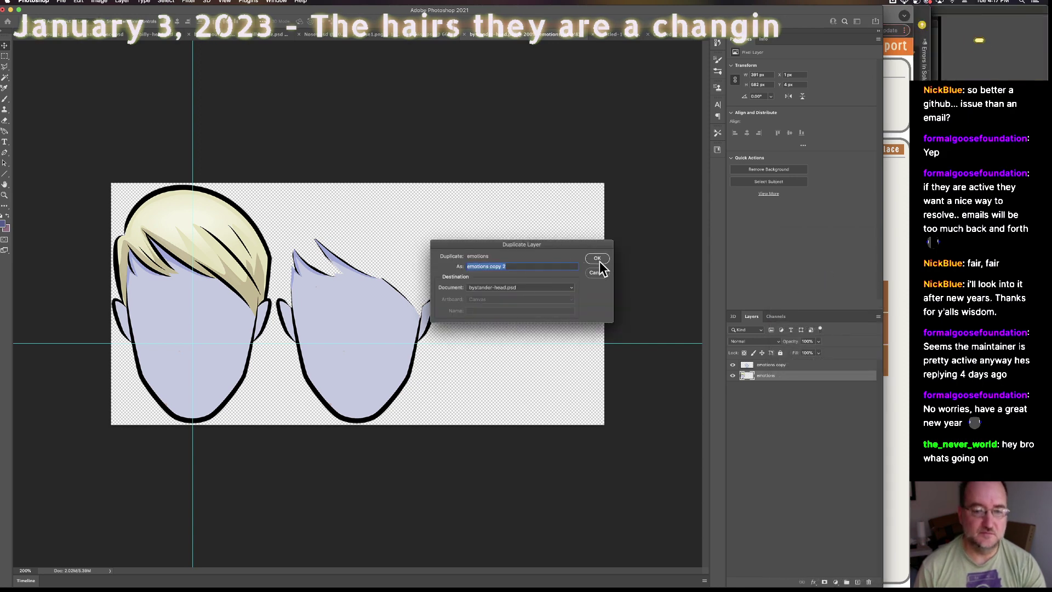
type("ha")
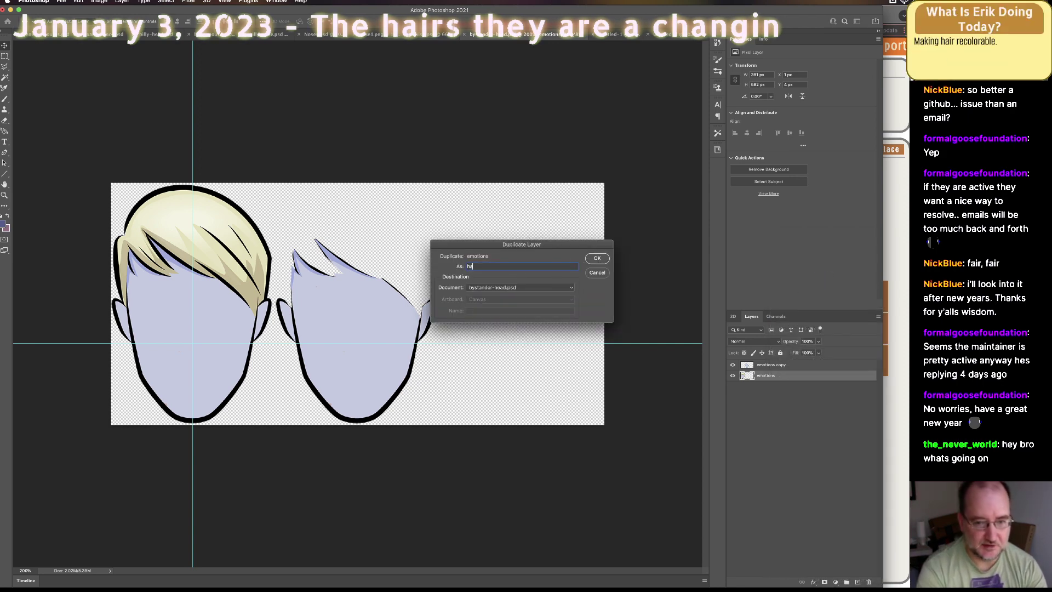
type("irMask")
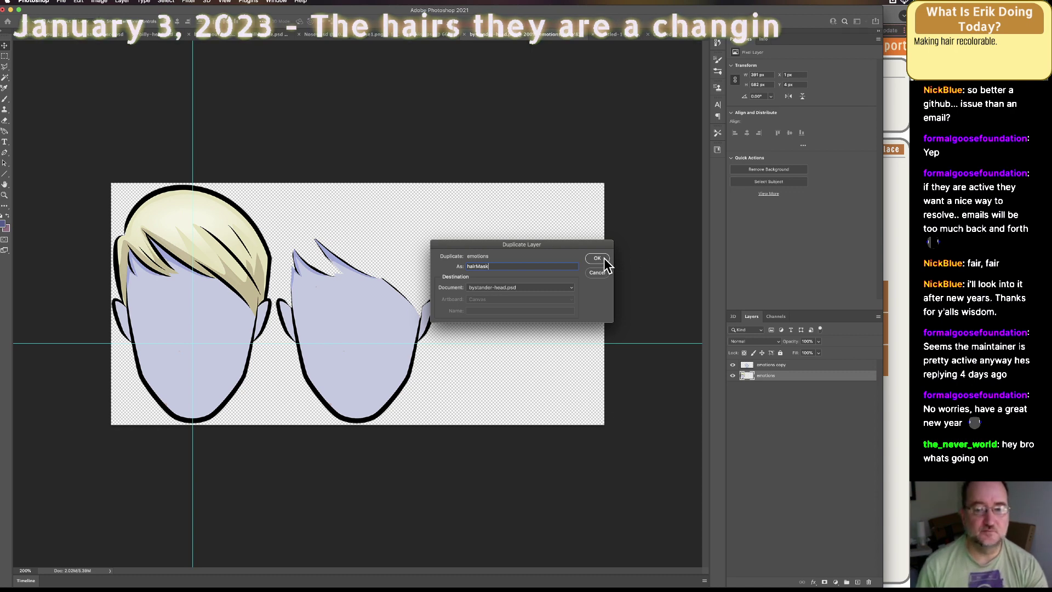
left_click(598, 258)
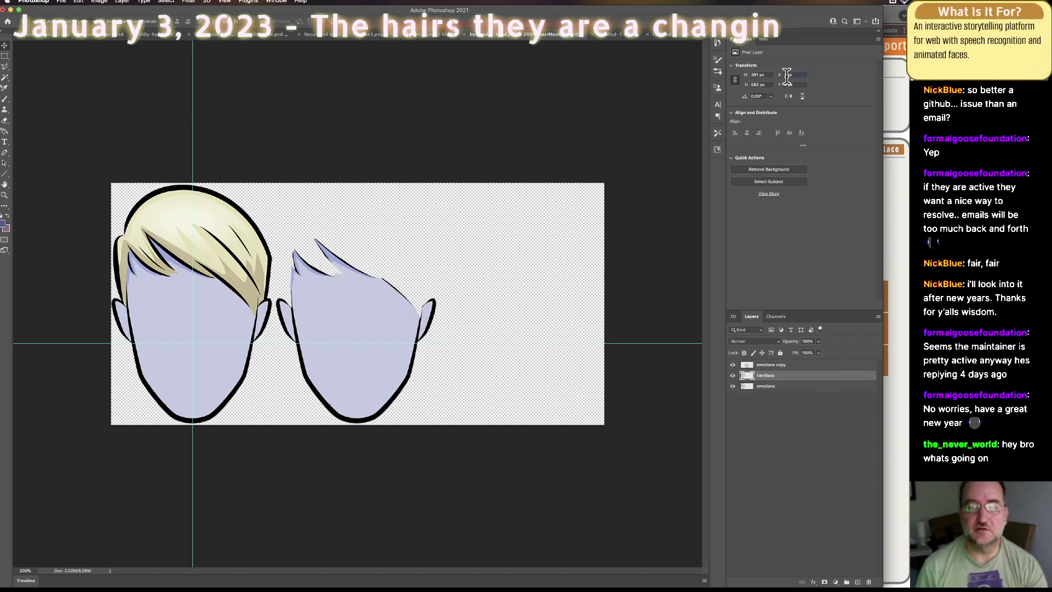
Step: Set the hairMask layer's X position to 801 px so it fills the empty third of the canvas
type("1")
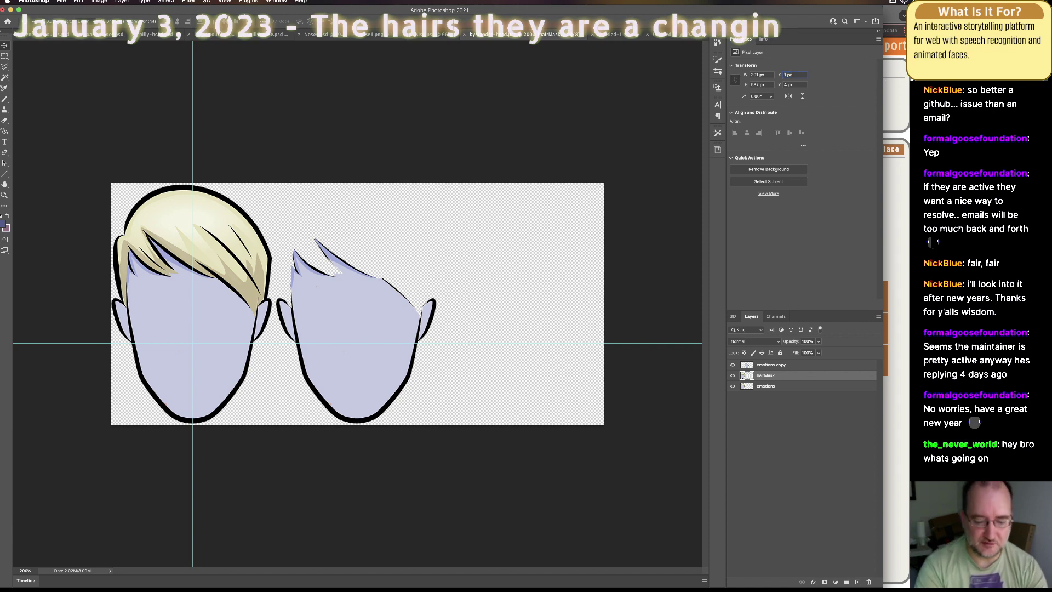
type("01")
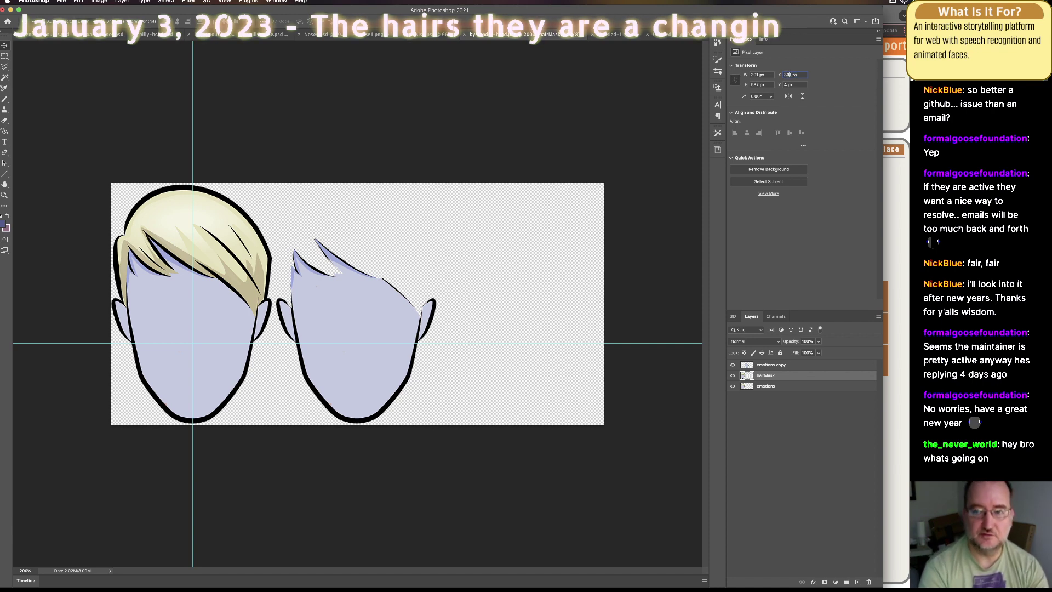
key("Tab")
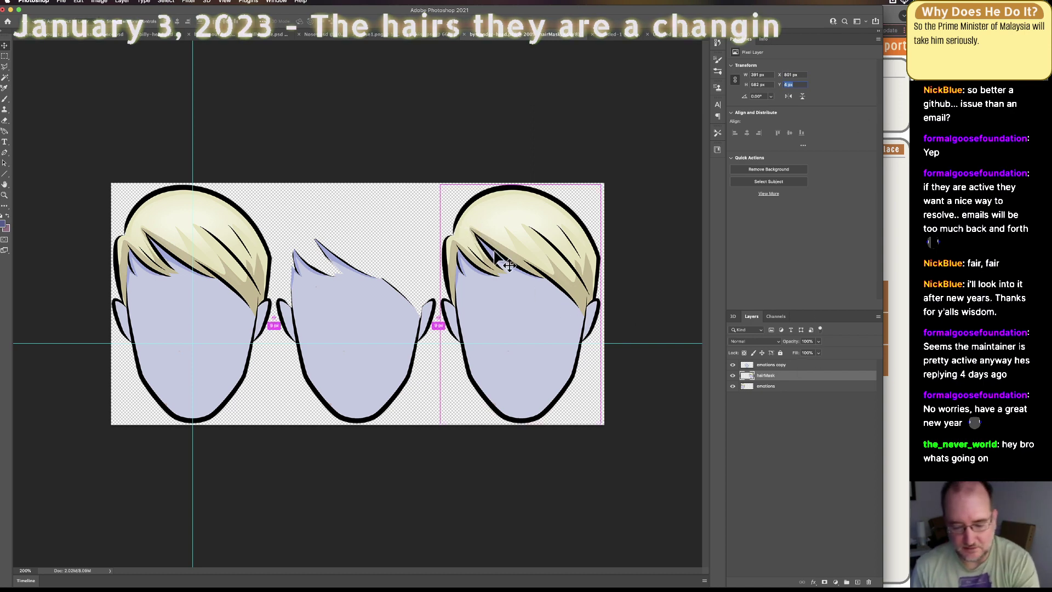
key("super+equal")
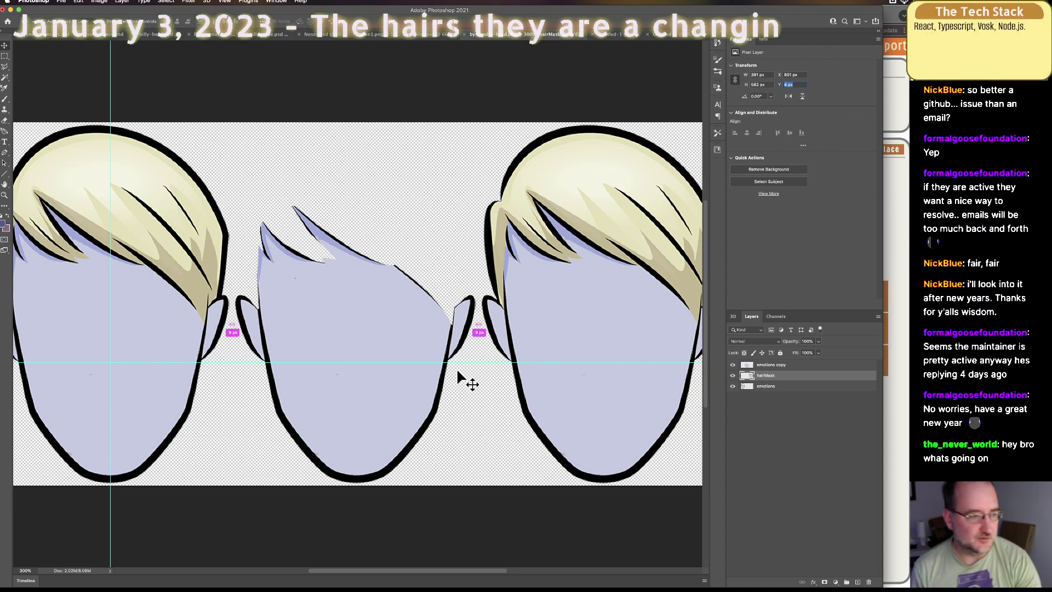
Step: Switch to OBS and change the Chat source's URL so its final parameter reads x=1
key("super+Tab")
key("super+Tab")
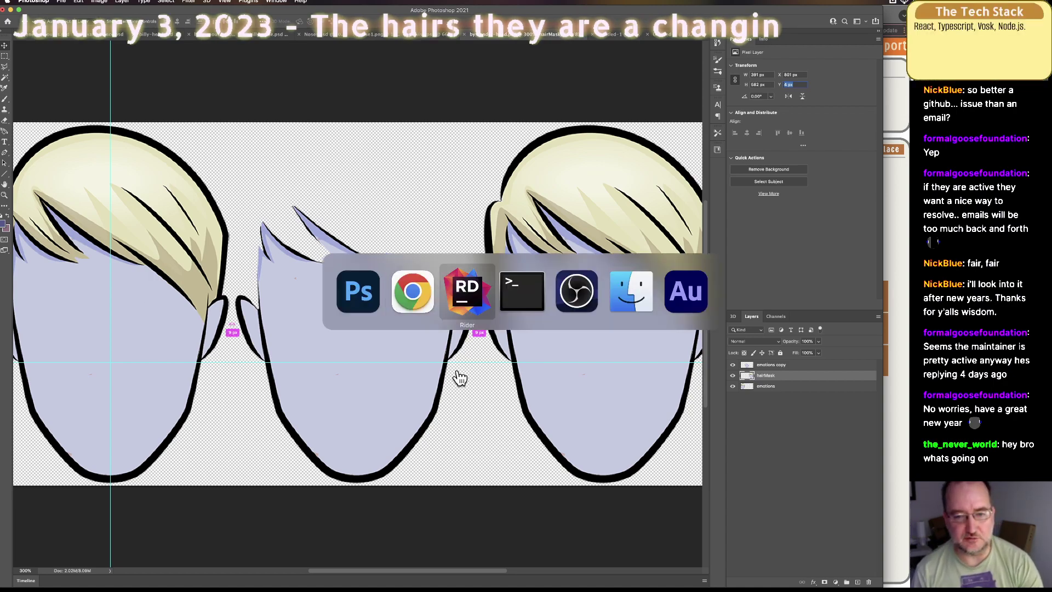
key("super+Tab")
key("super+Tab")
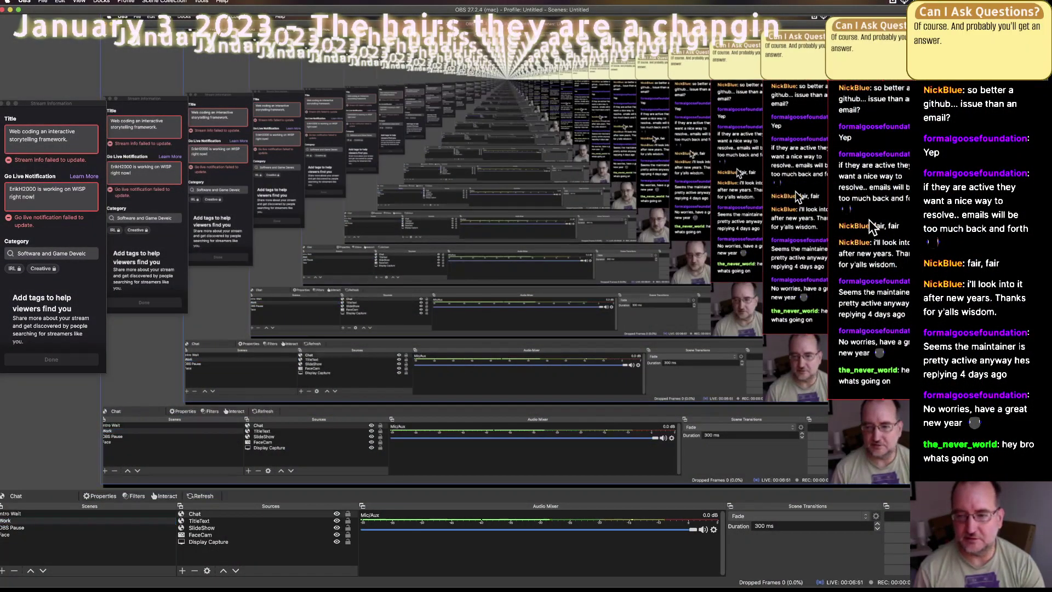
right_click(869, 221)
left_click(889, 506)
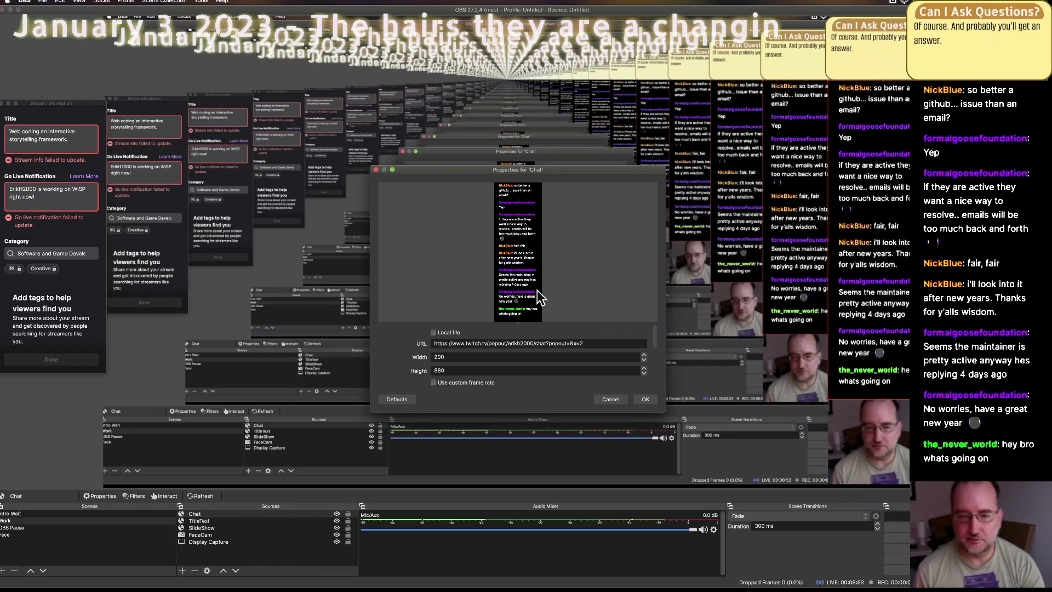
type("1")
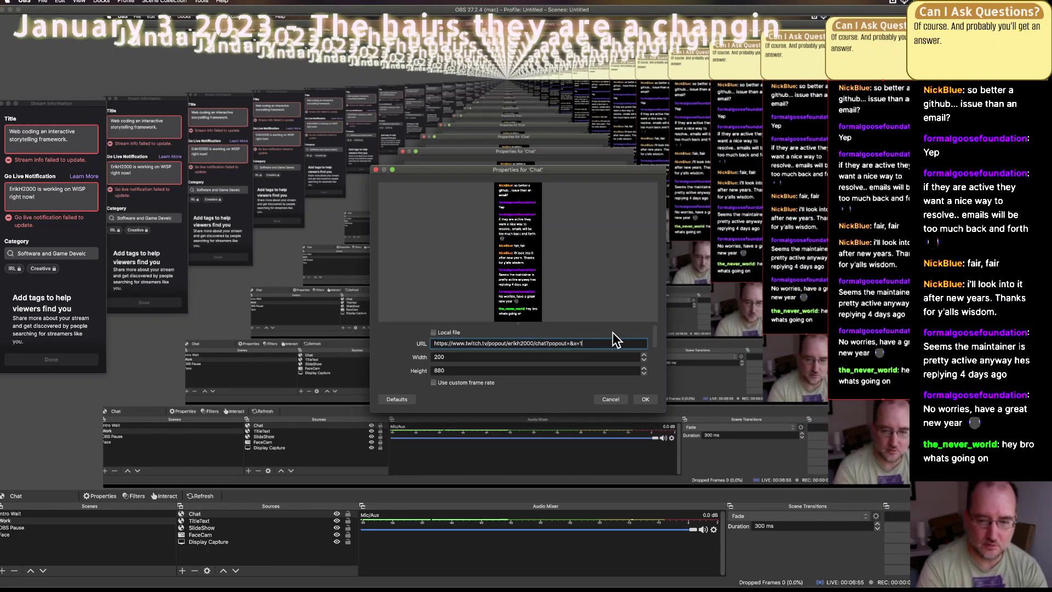
left_click(646, 399)
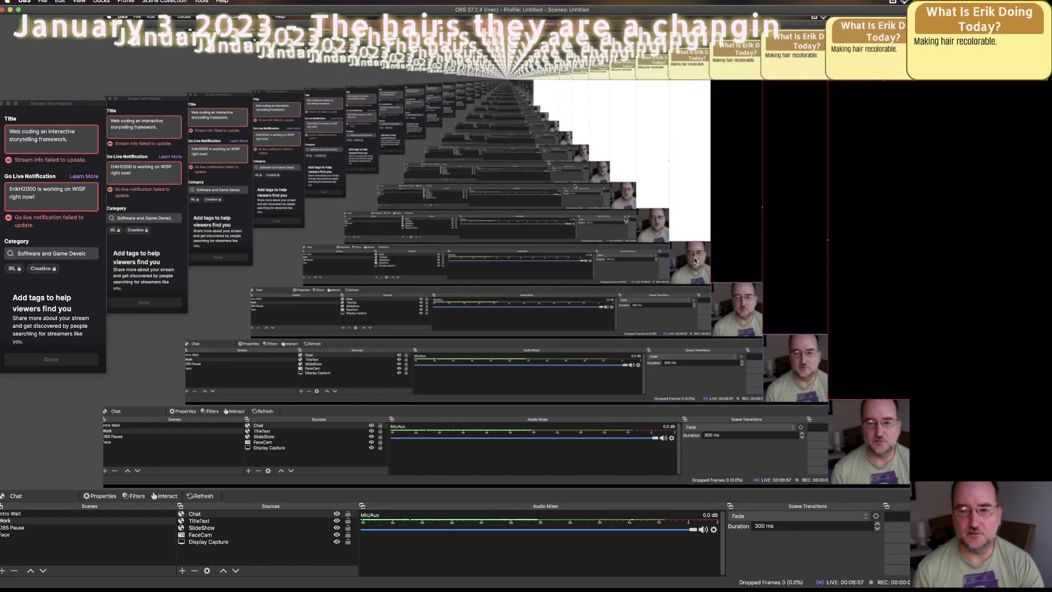
Step: Switch back to Photoshop and start a polygonal lasso outline along the hairMask head's left ear and the inner edge of its side lock
key("super+Tab")
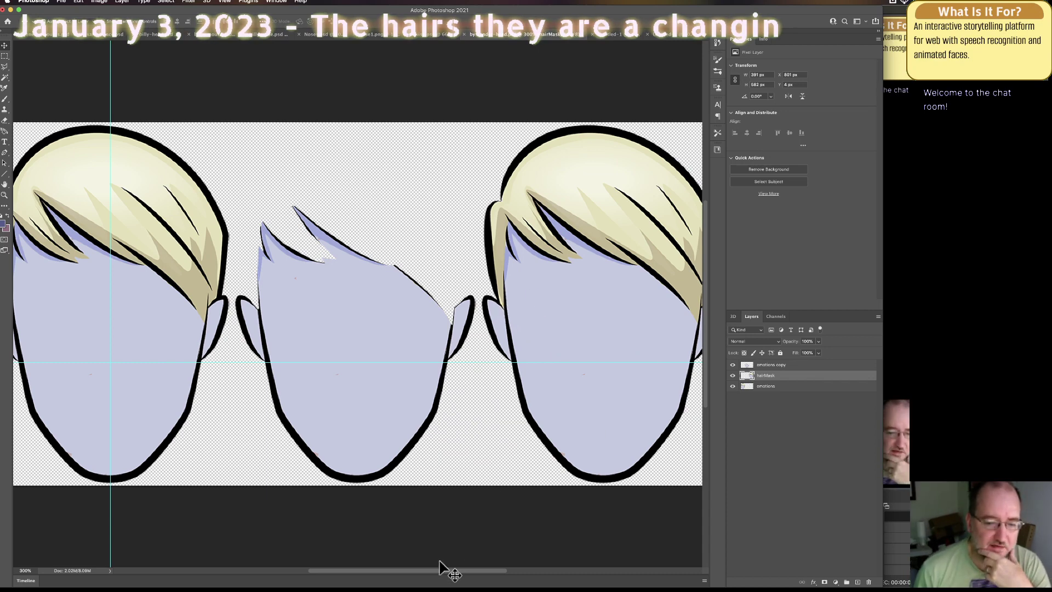
left_click_drag(434, 571, 474, 571)
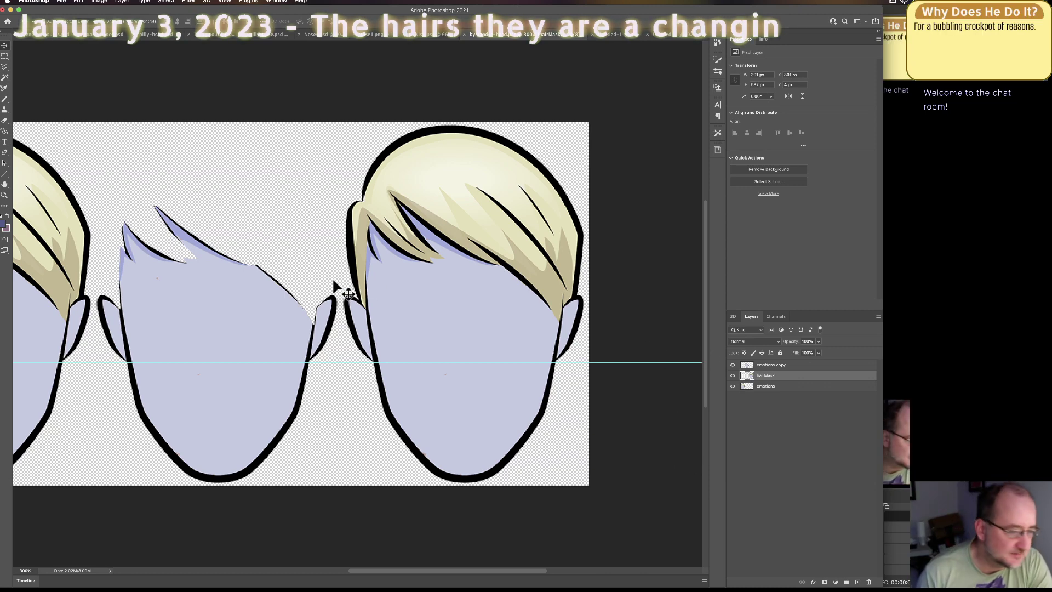
left_click(5, 66)
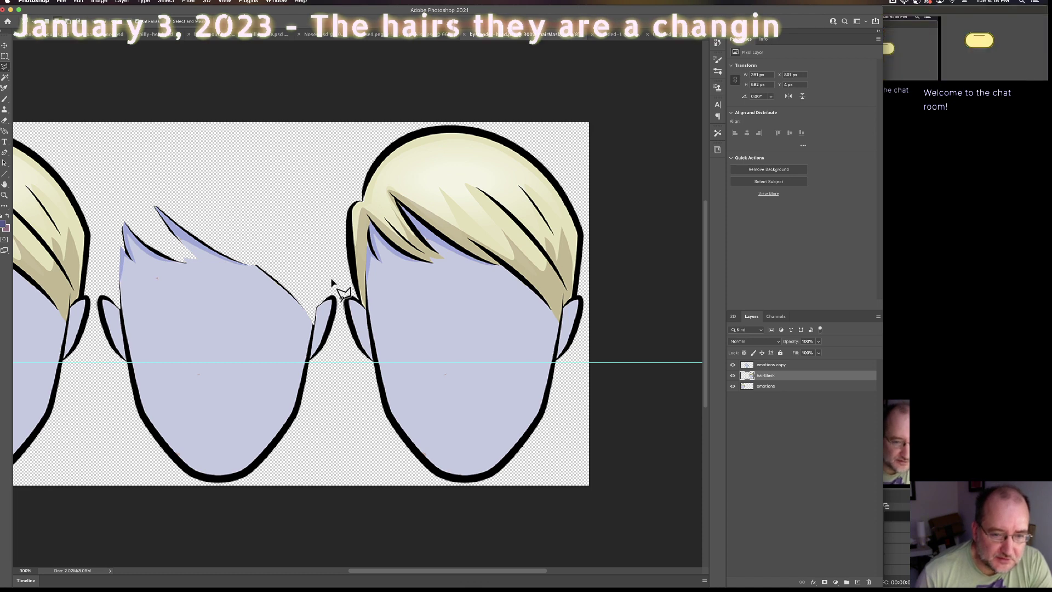
key("super+equal")
key("super+equal")
key("super+equal")
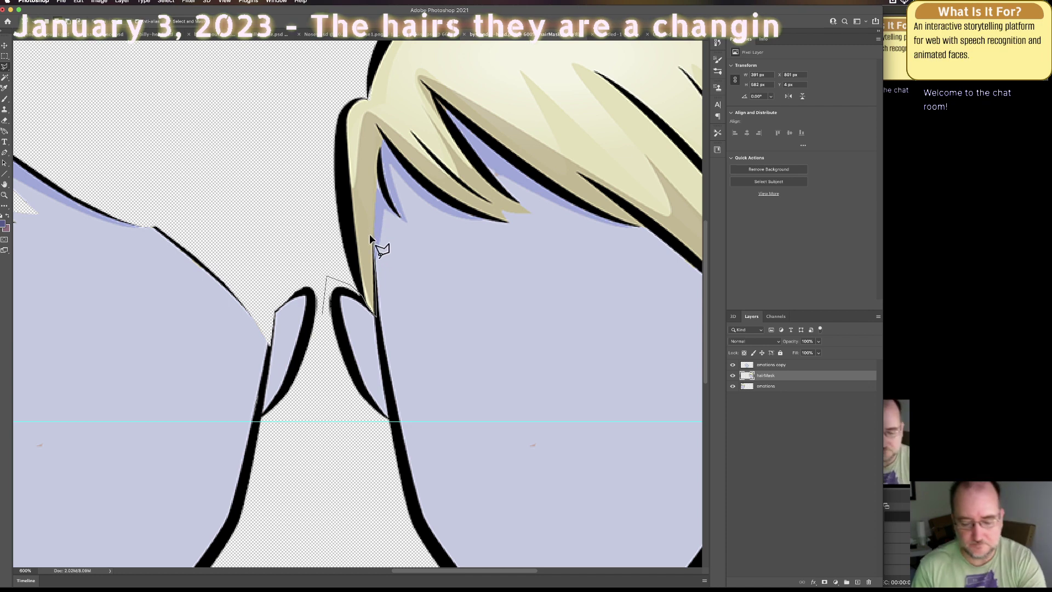
scroll(371, 237, "up", 2)
scroll(370, 237, "up", 3)
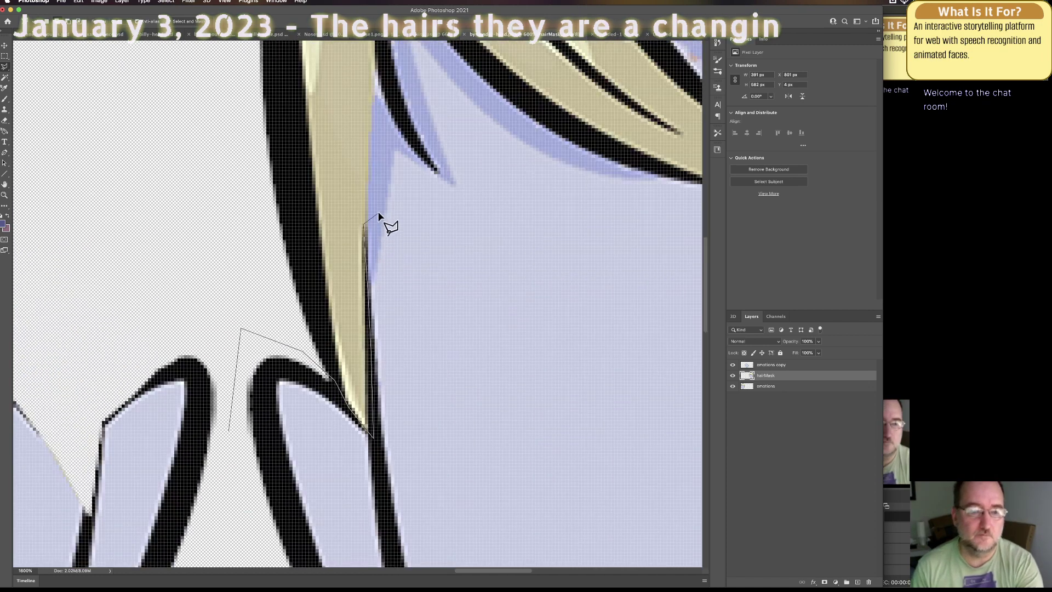
left_click(366, 226)
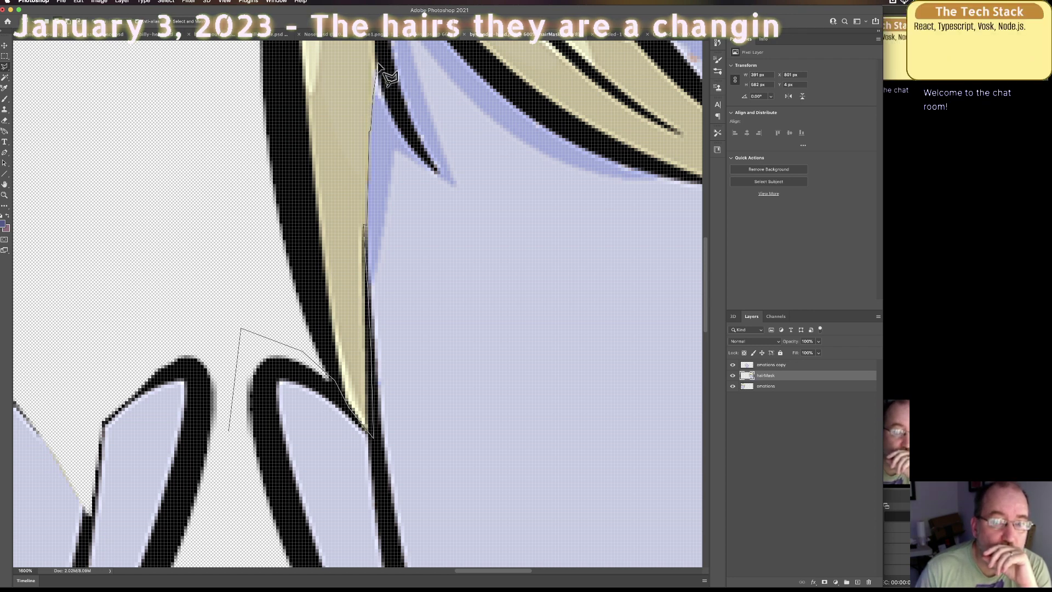
Step: Continue the lasso outline along the lower edge of the fringe, following the pointed tips and the gap between the locks
scroll(378, 65, "up", 5)
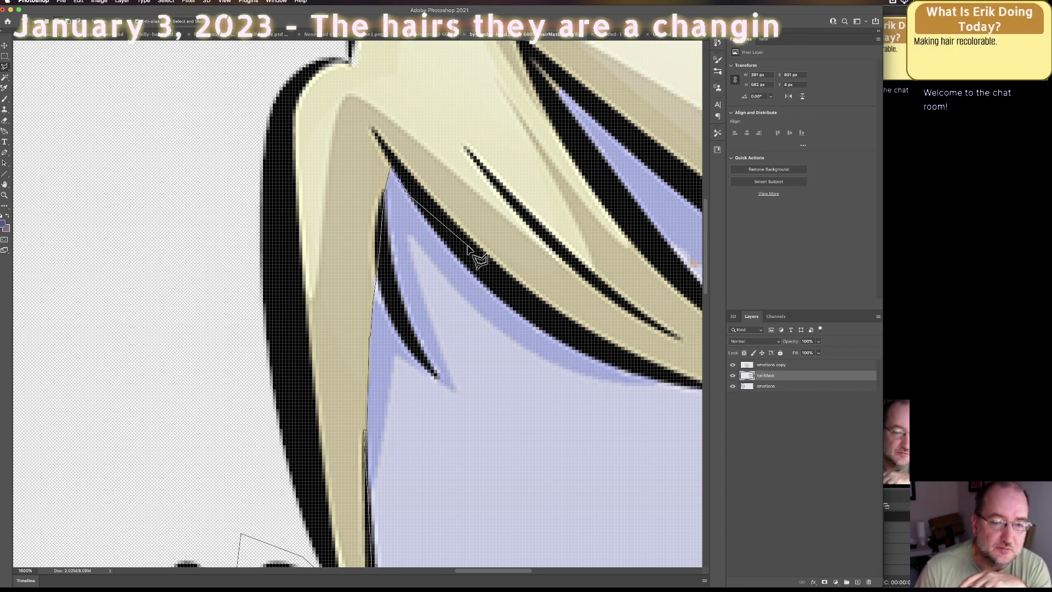
left_click(543, 309)
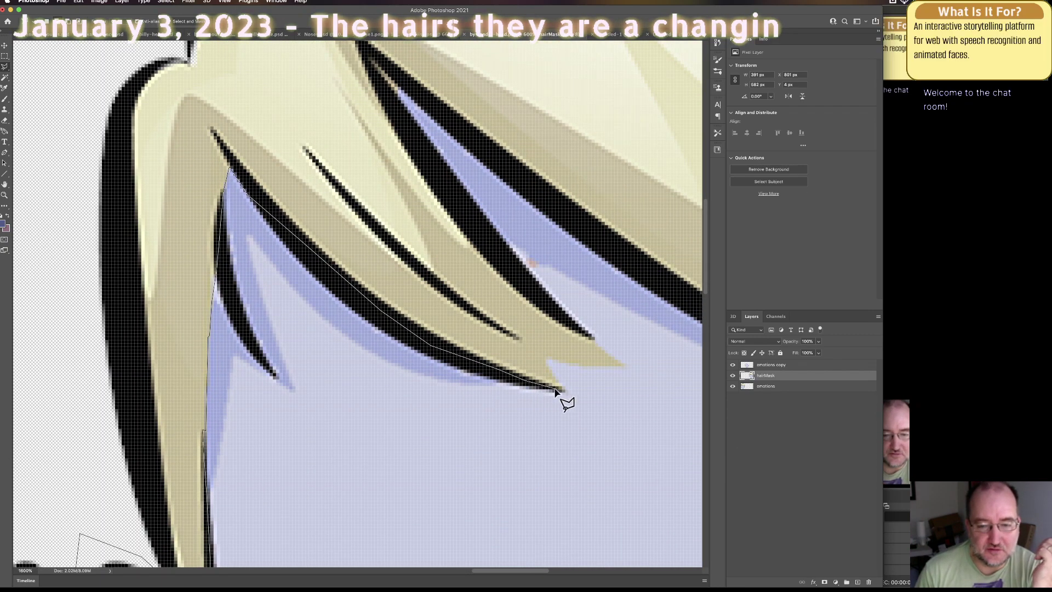
left_click(545, 360)
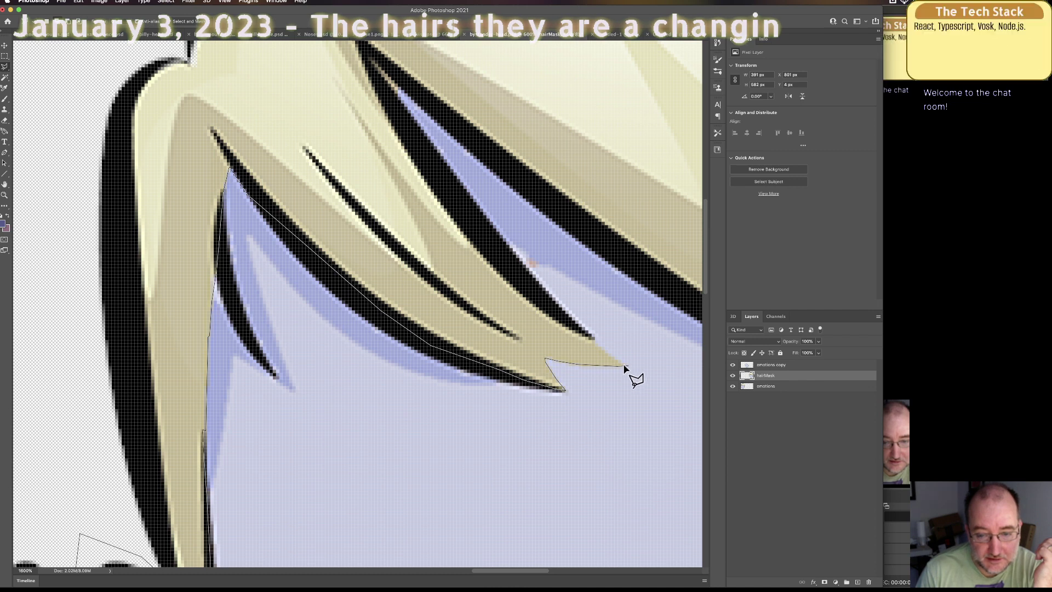
left_click(590, 336)
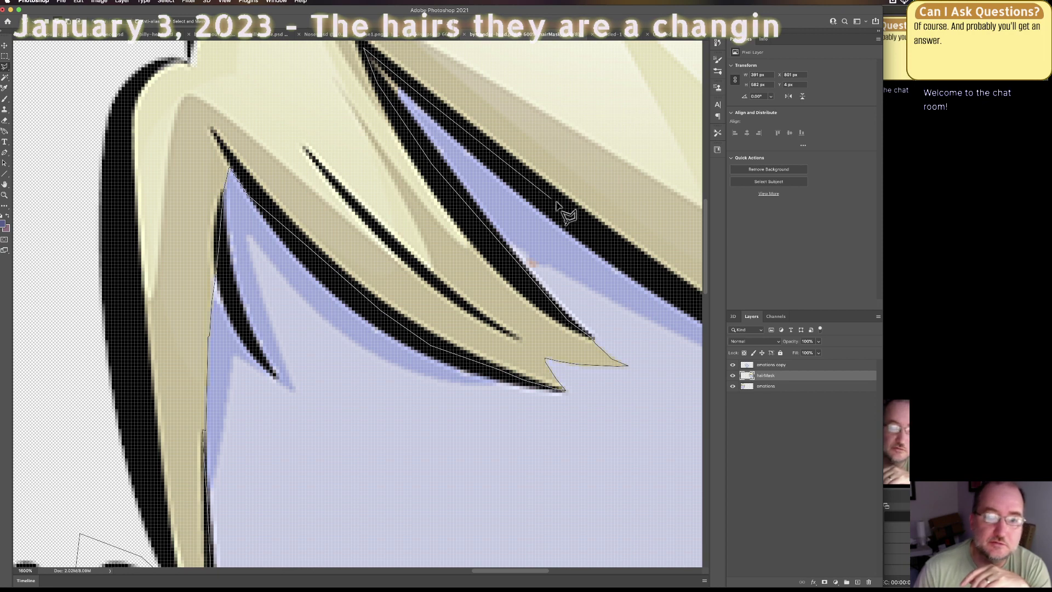
left_click(574, 220)
scroll(602, 263, "right", 5)
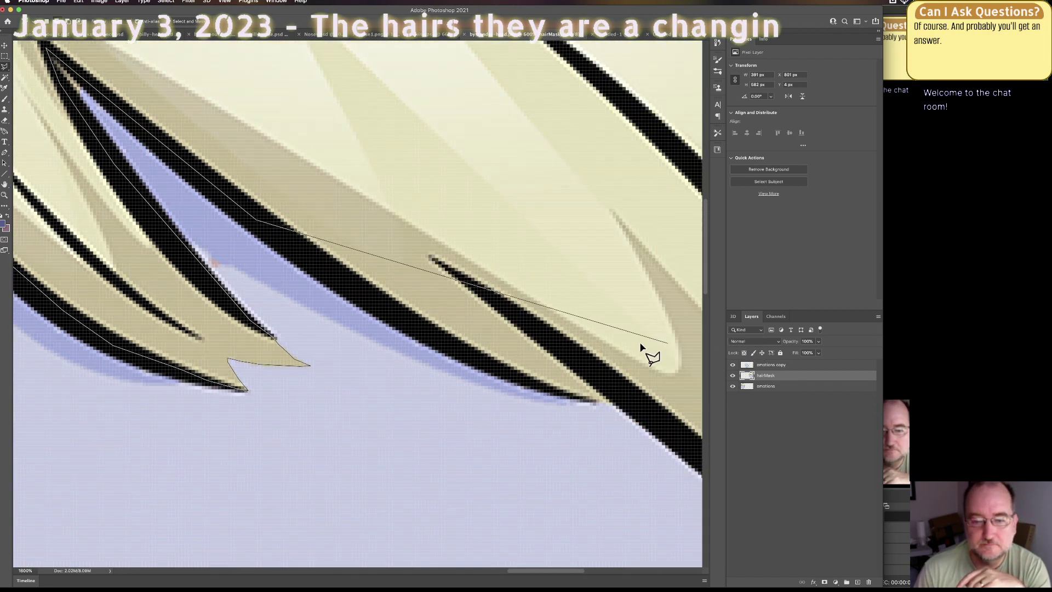
left_click(429, 338)
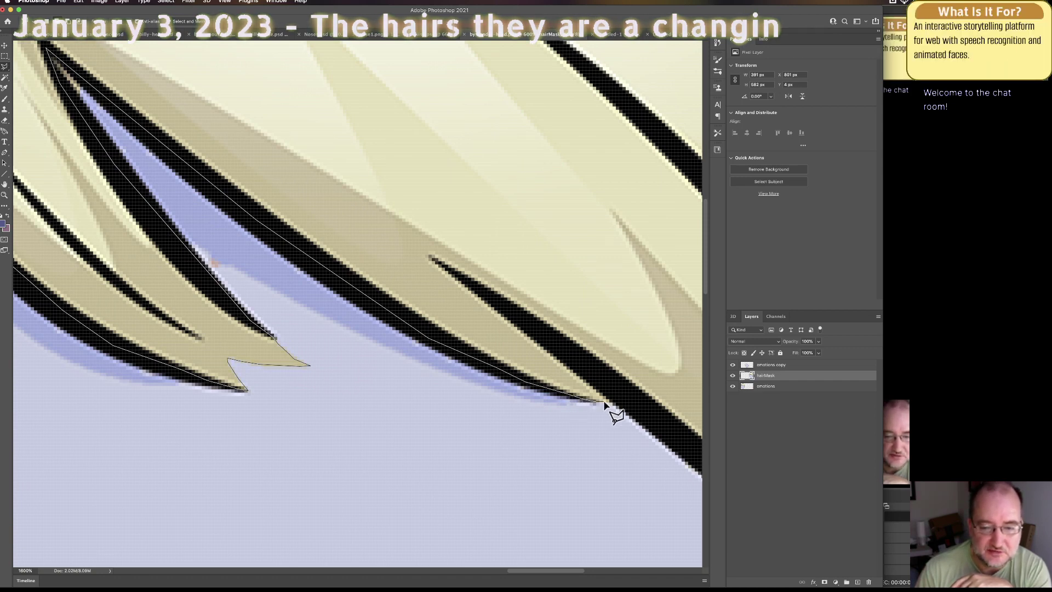
Step: Extend the lasso outline down the fringe's lower right edge, around the pointed tip and over the right ear
left_click(635, 414)
scroll(635, 416, "down", 8)
scroll(635, 417, "right", 10)
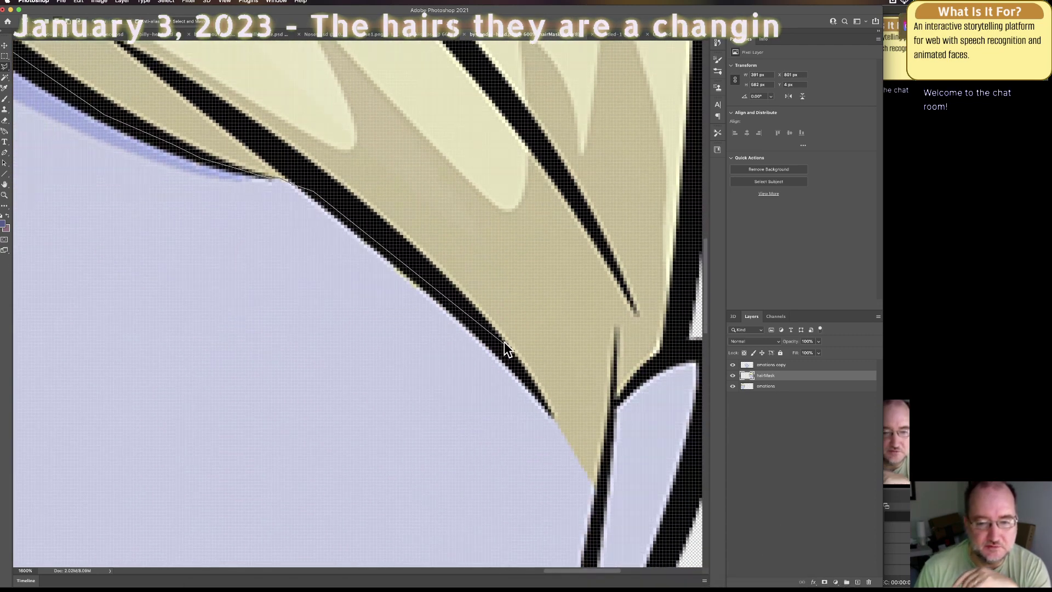
left_click(495, 338)
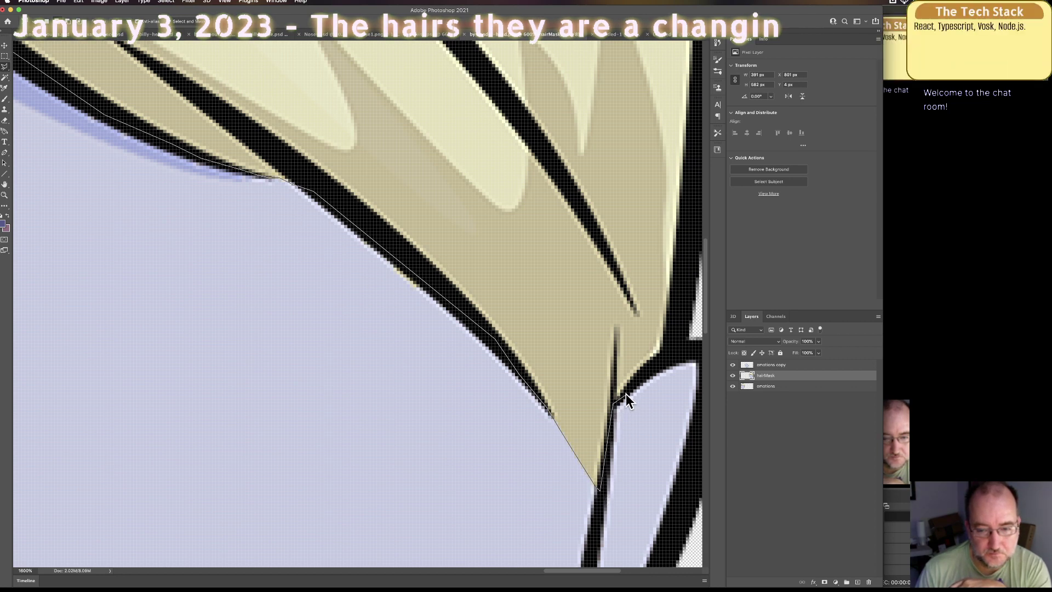
left_click(659, 360)
left_click(553, 365)
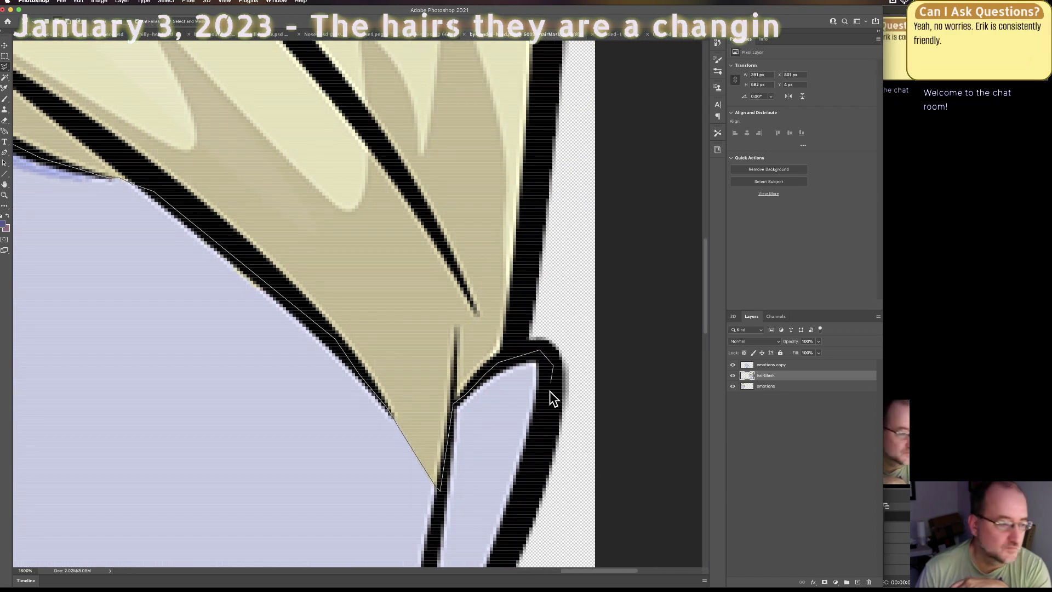
Step: Close the lasso around the face below the hair, delete the enclosed area from the hairMask layer and clear the selection
left_click(526, 241)
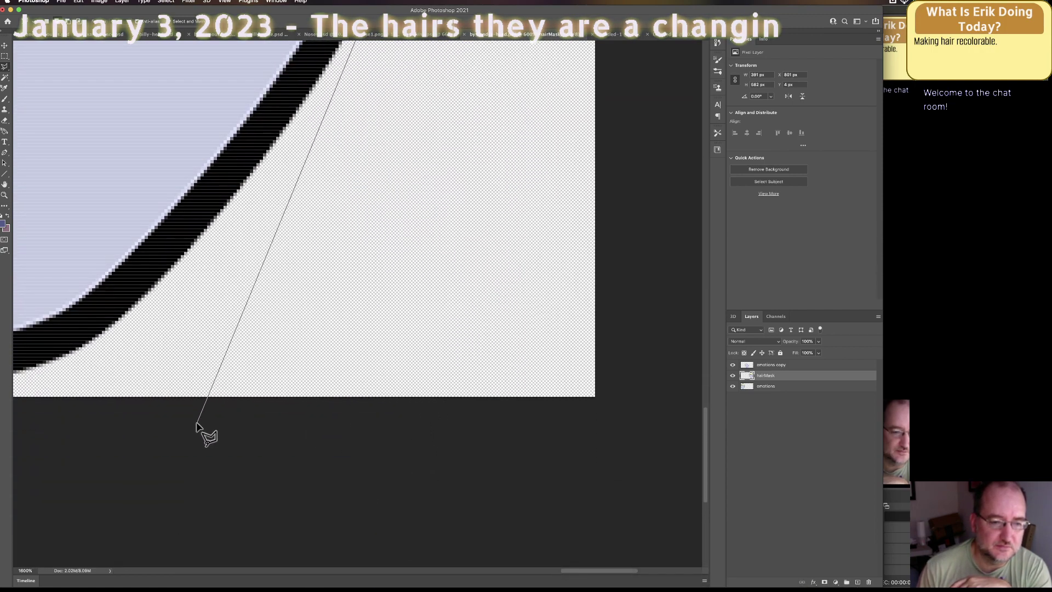
left_click(207, 429)
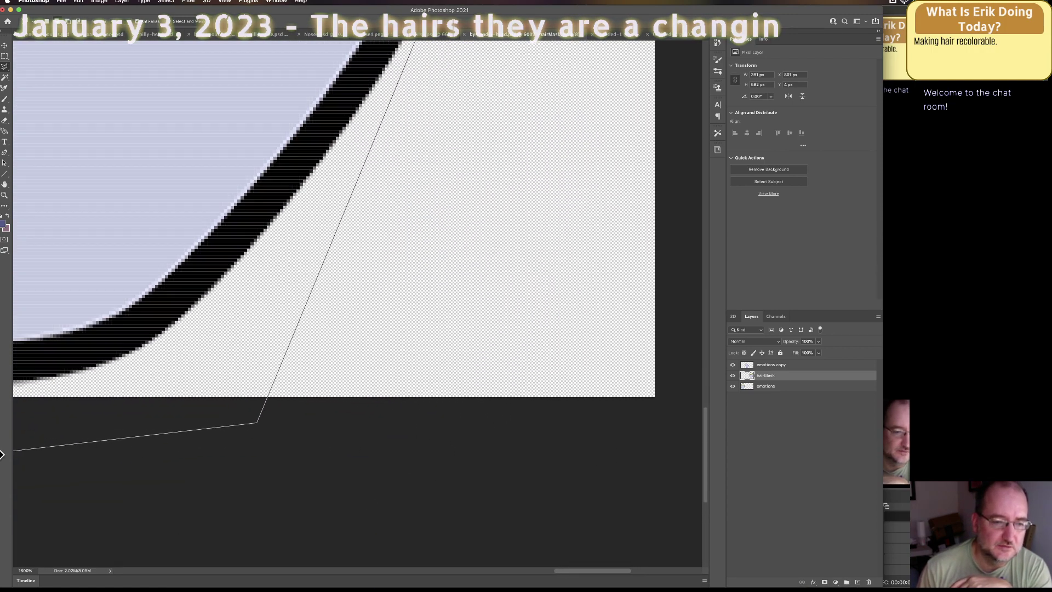
left_click(148, 459)
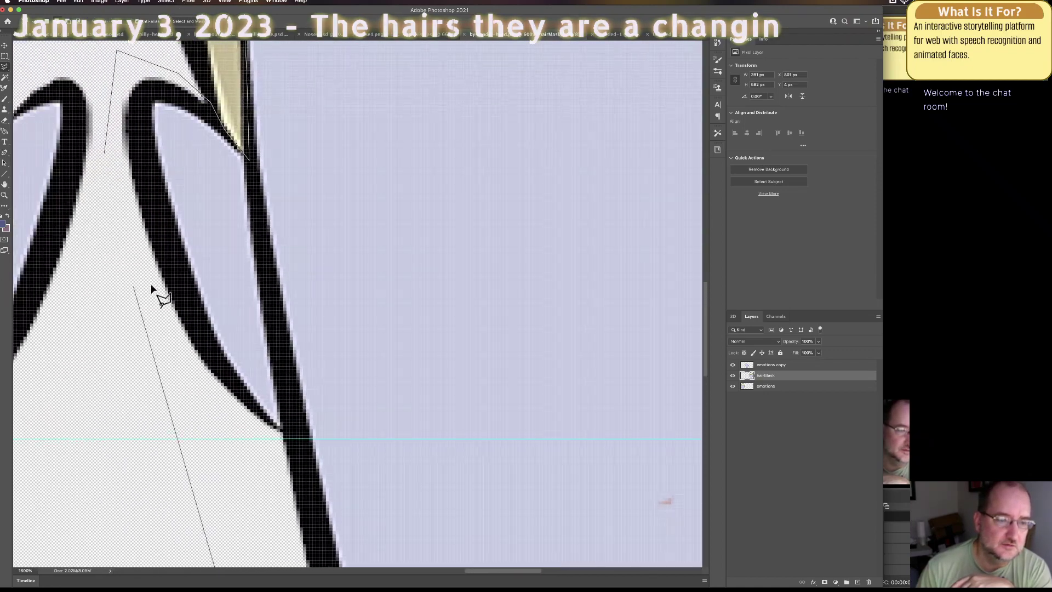
double_click(111, 170)
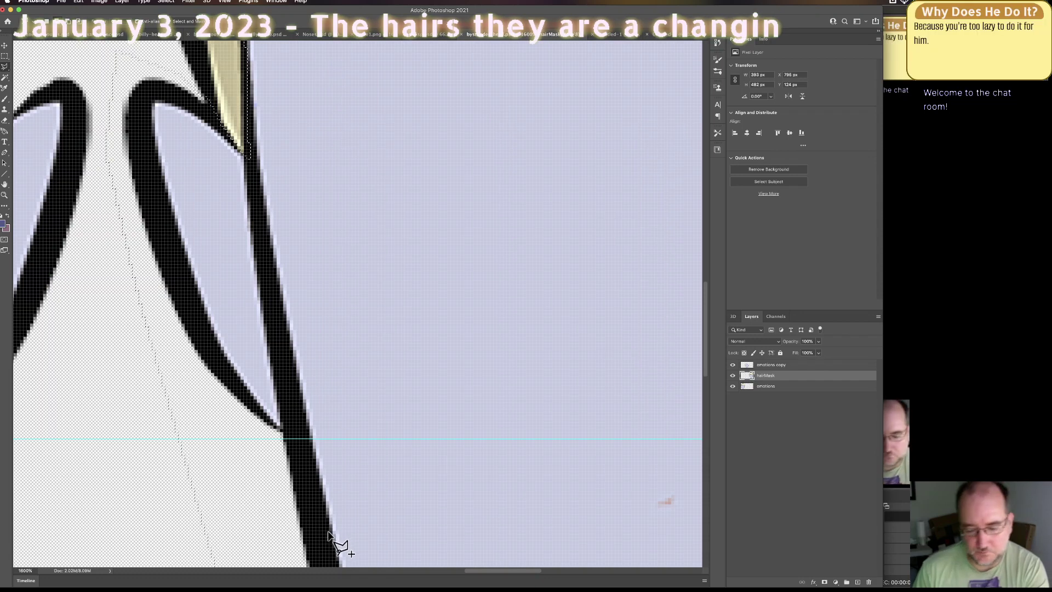
key("Delete")
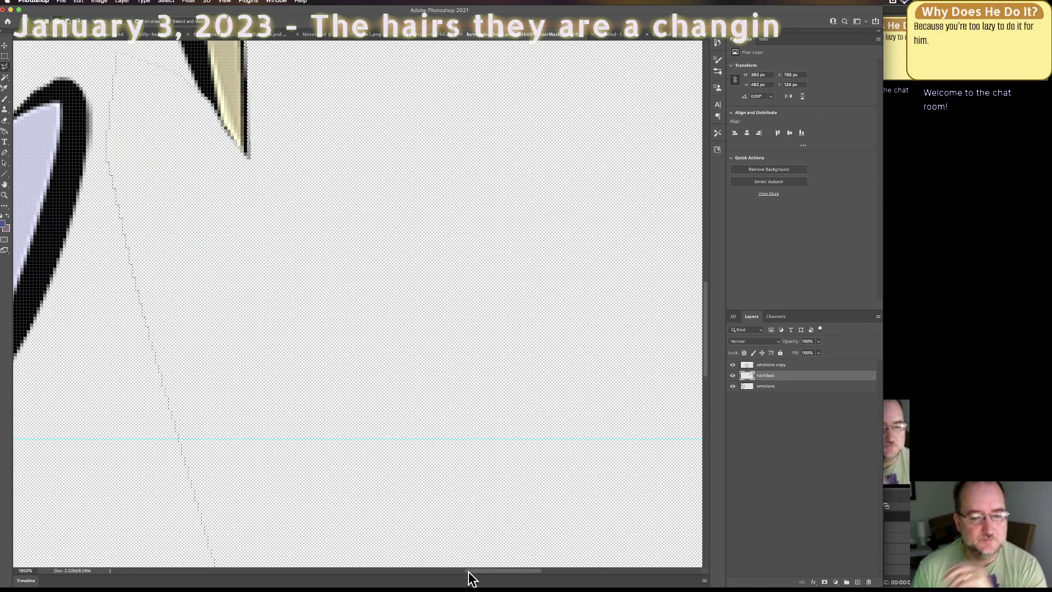
left_click_drag(467, 571, 508, 571)
left_click_drag(705, 335, 691, 248)
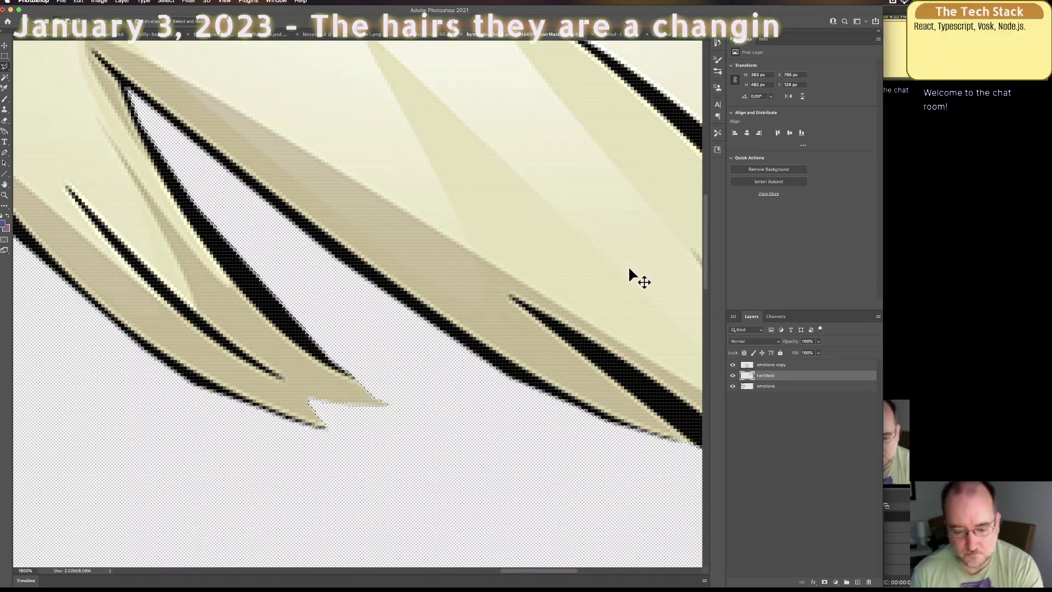
key("super+apostrophe")
key("super+minus")
key("super+minus")
key("super+minus")
key("super+minus")
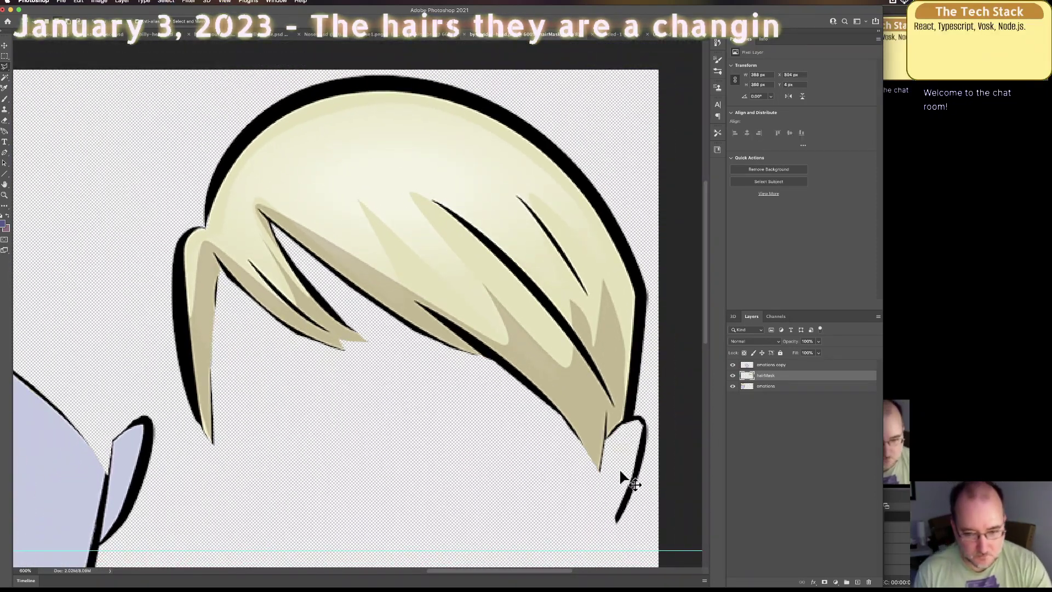
Step: Lasso along the inner edge of the hair's black outline, from the right ear over the crown to the left lock's tip
left_click(624, 423)
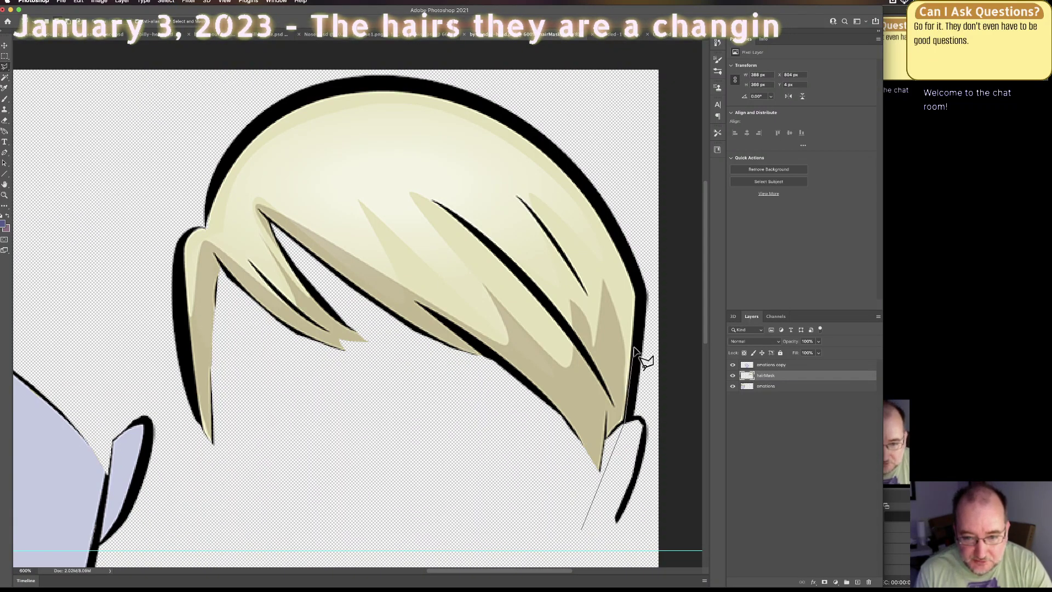
left_click(634, 285)
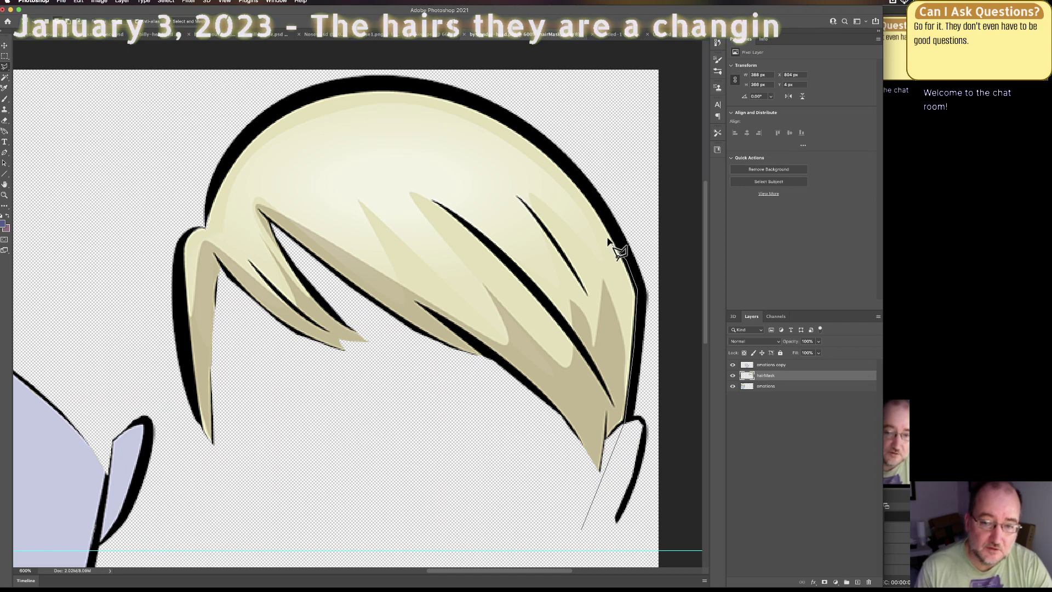
left_click(571, 180)
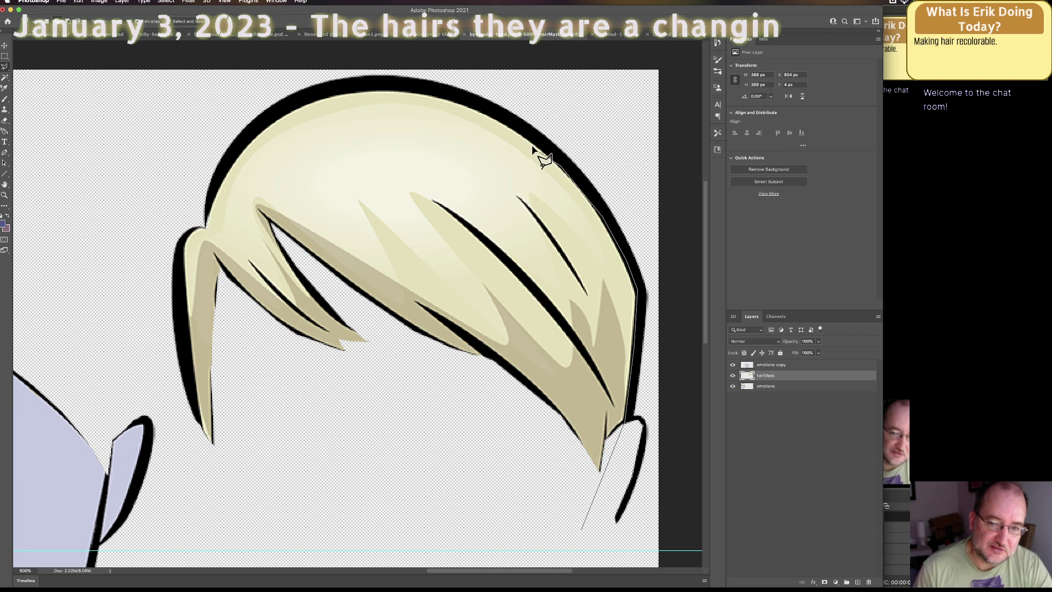
left_click(510, 120)
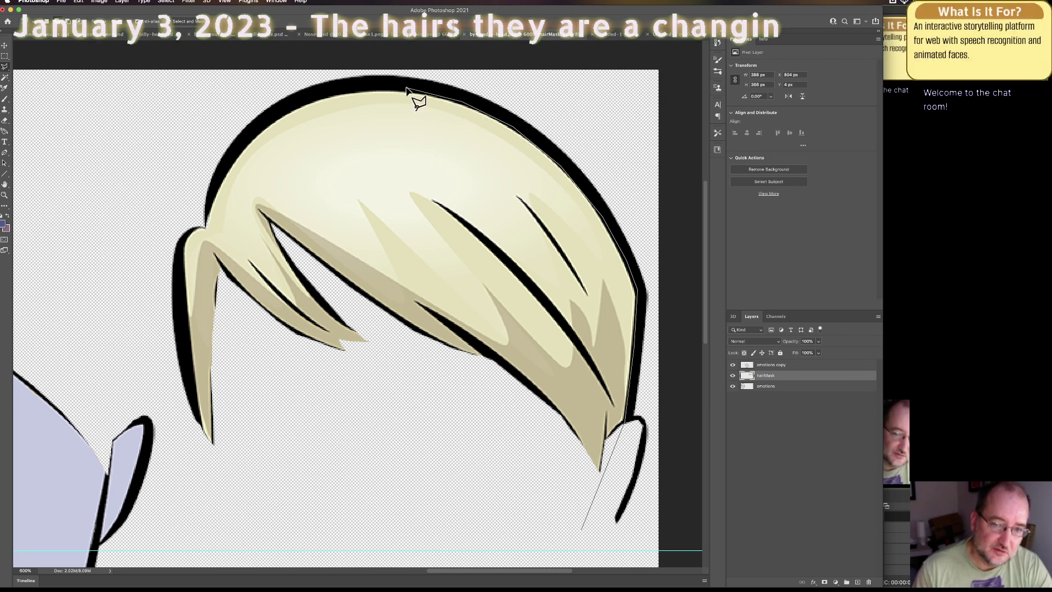
left_click(337, 89)
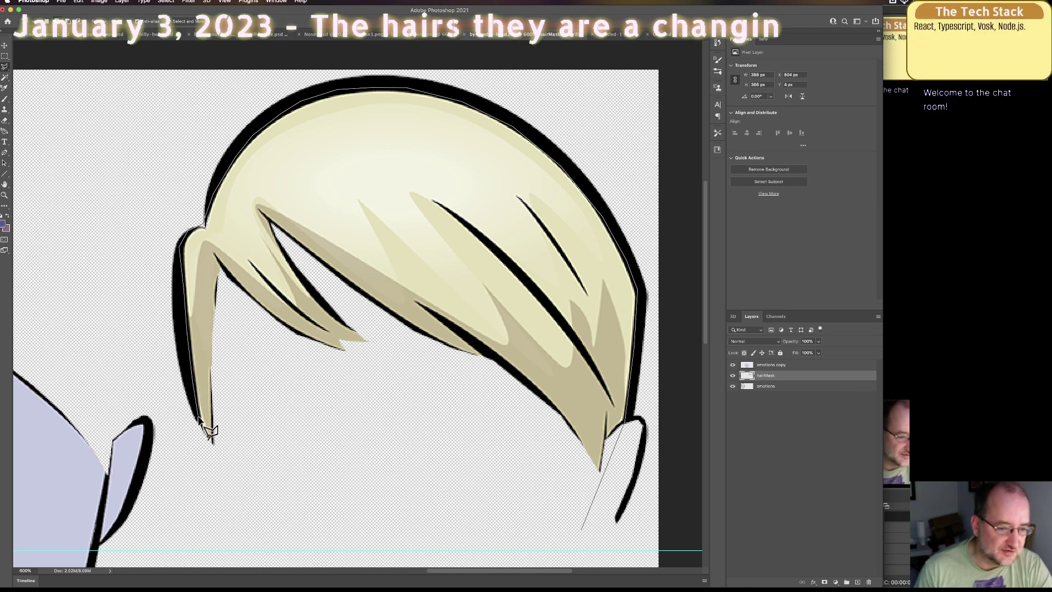
Step: Close the lasso loosely around the outside of the hair's black outline, delete the enclosed area from the hairMask layer and clear the selection
left_click(176, 408)
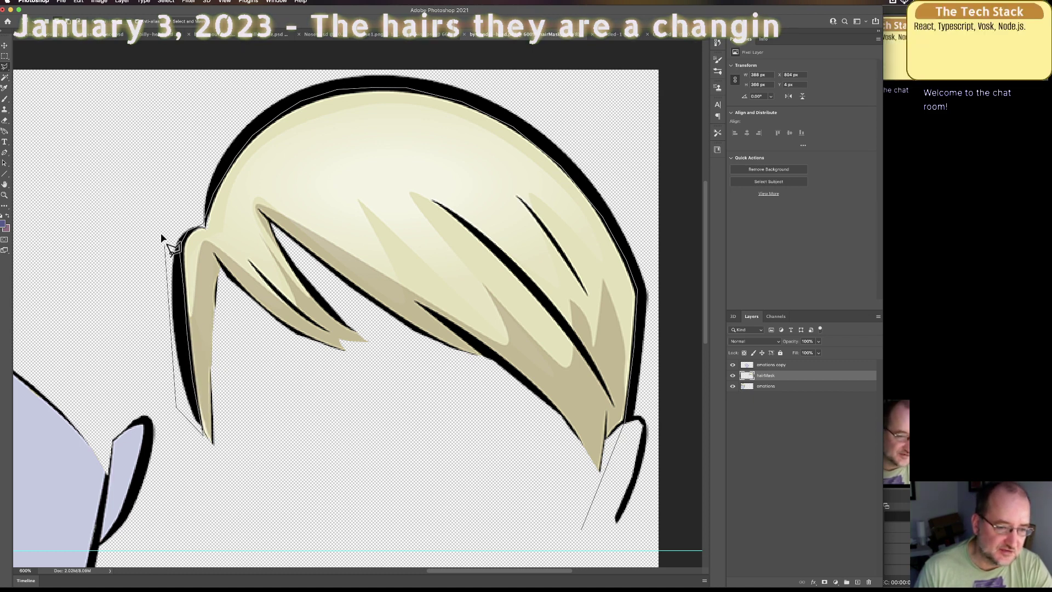
left_click(155, 209)
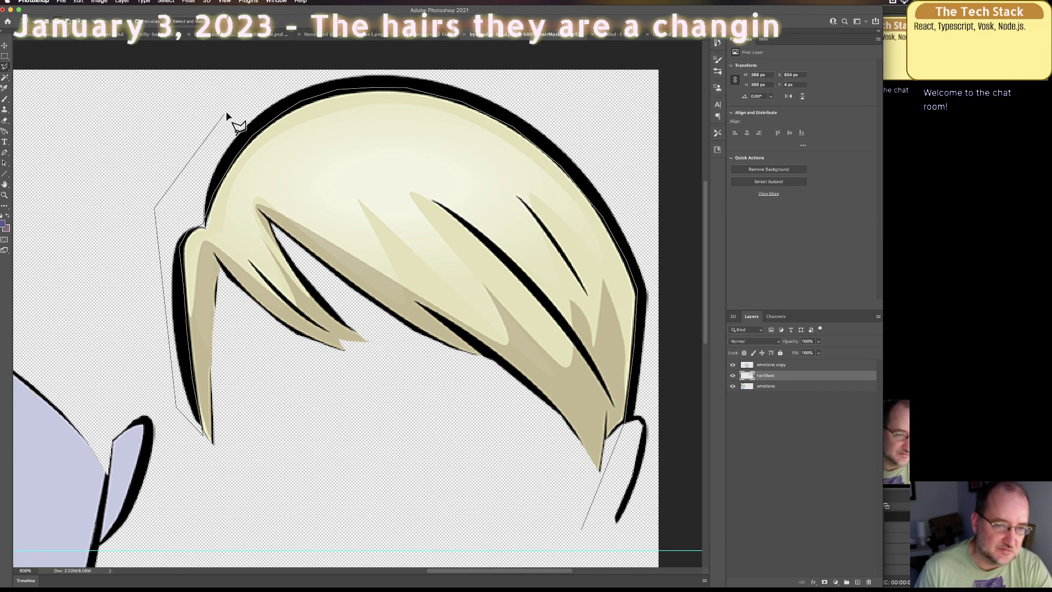
left_click(333, 57)
left_click(515, 59)
left_click(617, 118)
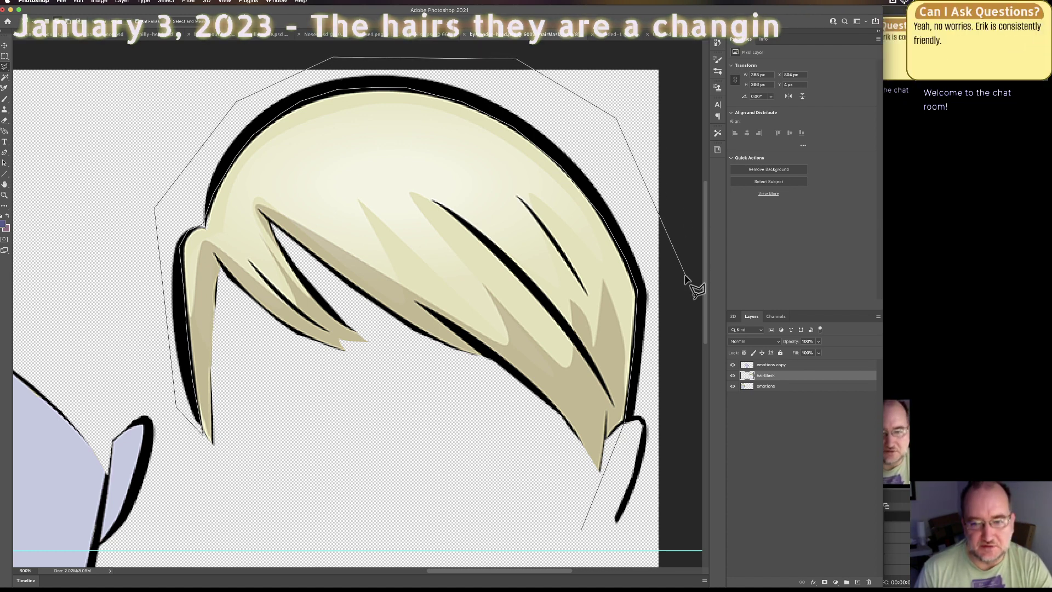
left_click(669, 514)
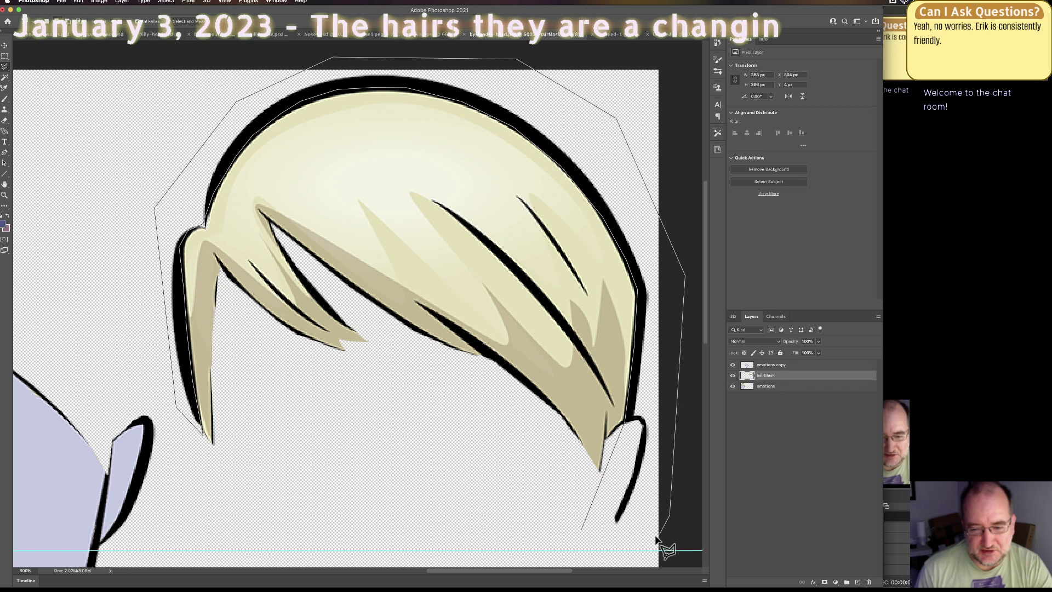
left_click(619, 545)
double_click(585, 545)
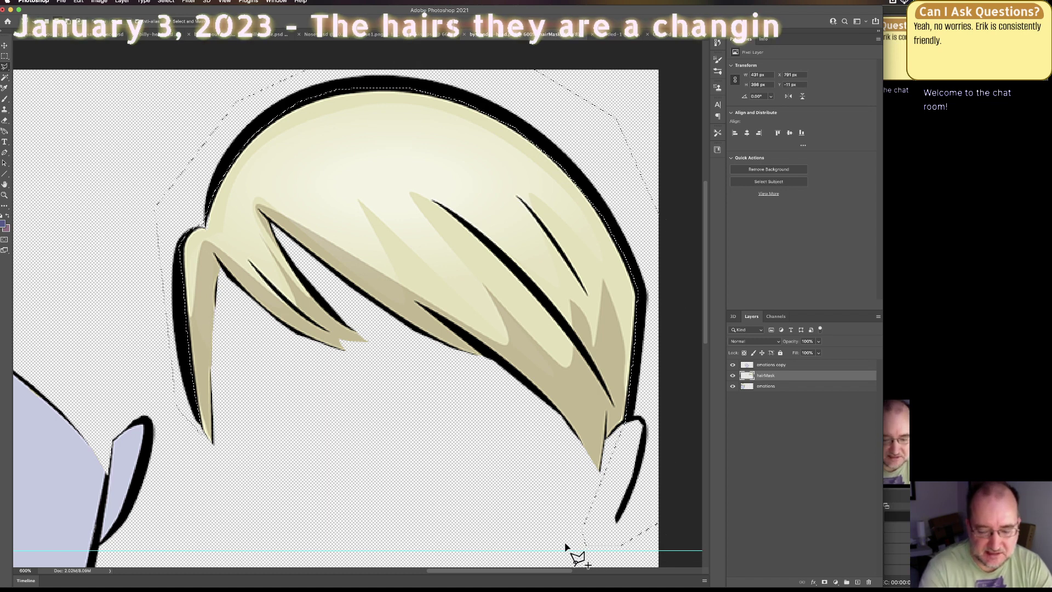
key("BackSpace")
key("super+d")
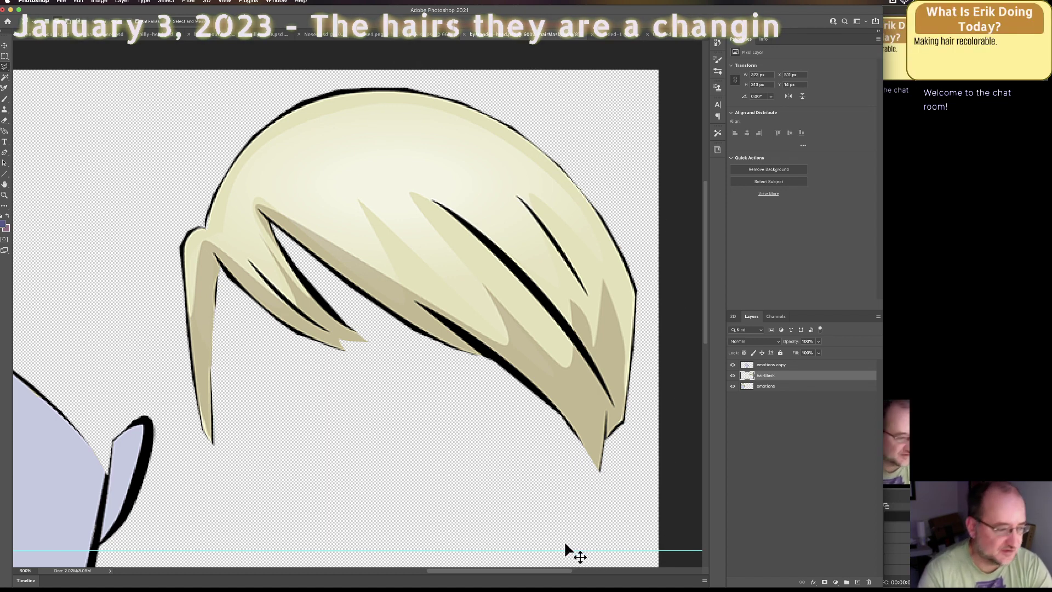
Step: Set the foreground colour to the light lavender of the first head's face, RGB 197, 202, 226
left_click_drag(562, 571, 522, 578)
left_click_drag(705, 212, 706, 266)
left_click_drag(511, 574, 339, 579)
left_click_drag(708, 306, 684, 249)
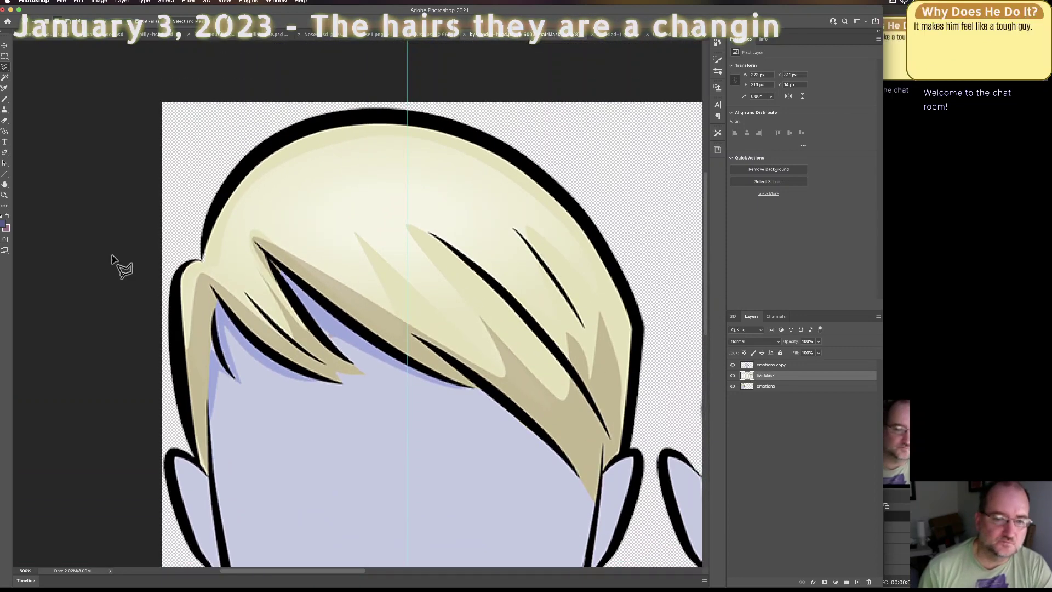
left_click(6, 226)
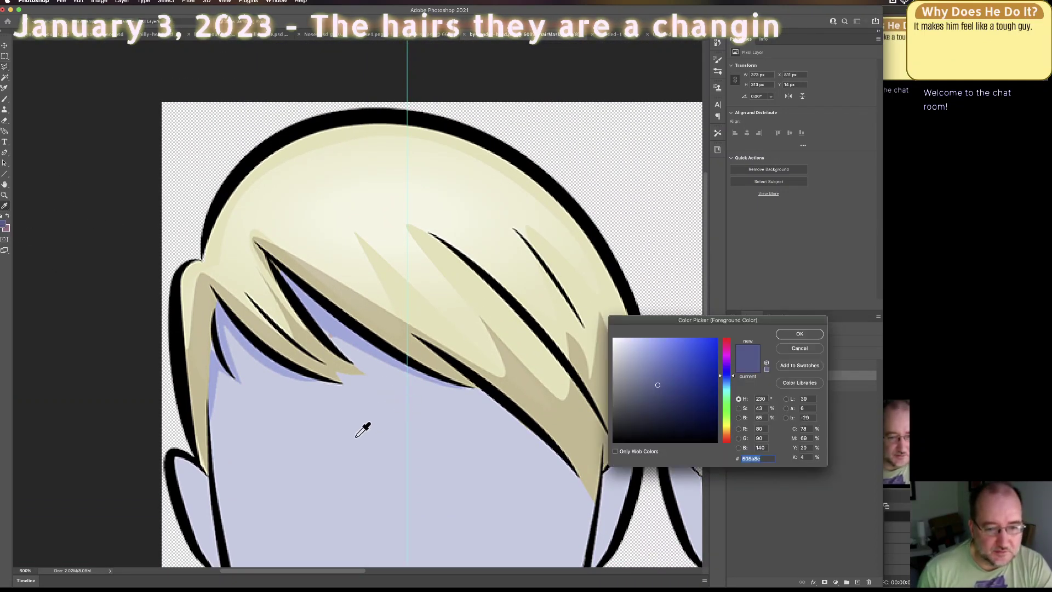
left_click(798, 335)
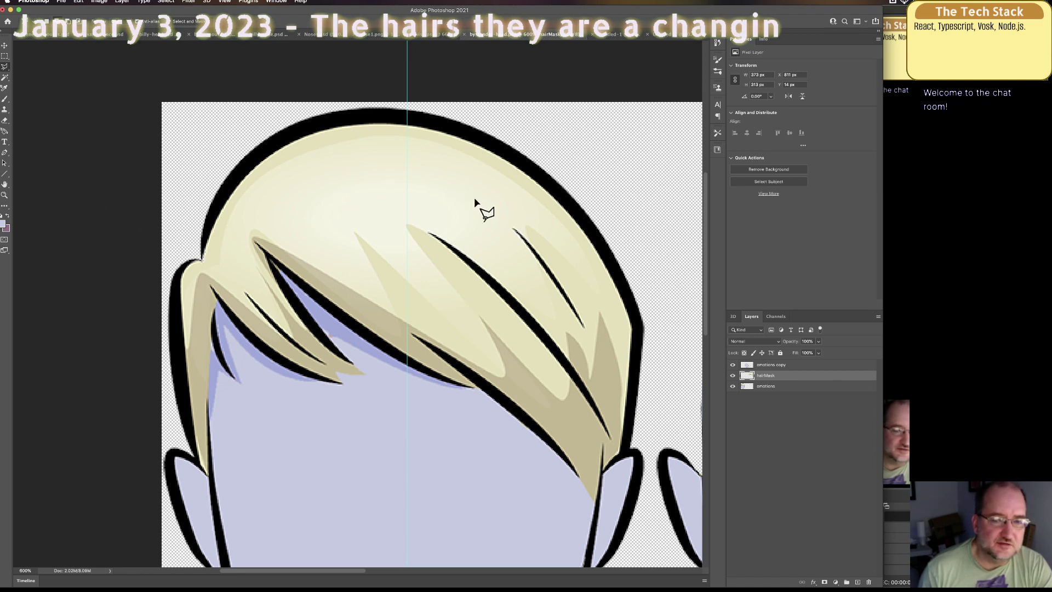
left_click(3, 223)
left_click(322, 182)
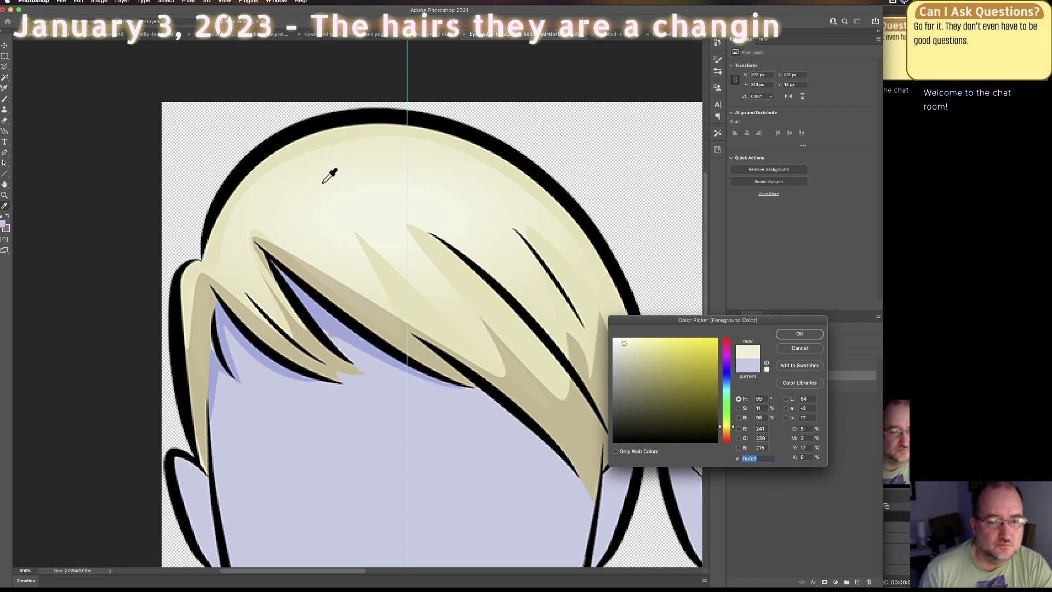
left_click(784, 348)
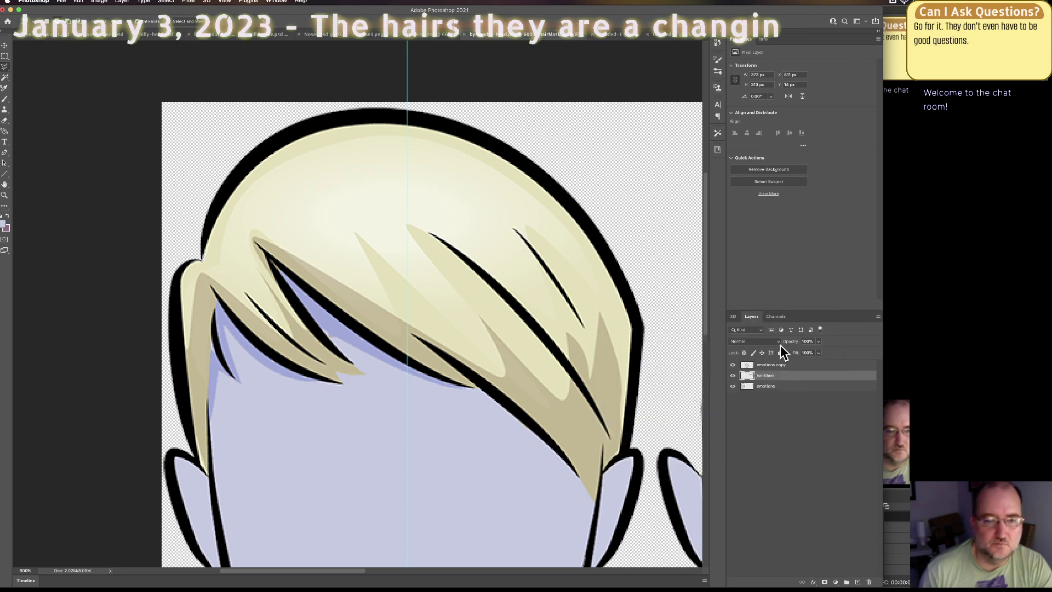
Step: Make the emotions layer active for the Magic Wand, set the wand's tolerance to 20 and clear the selection
left_click(3, 80)
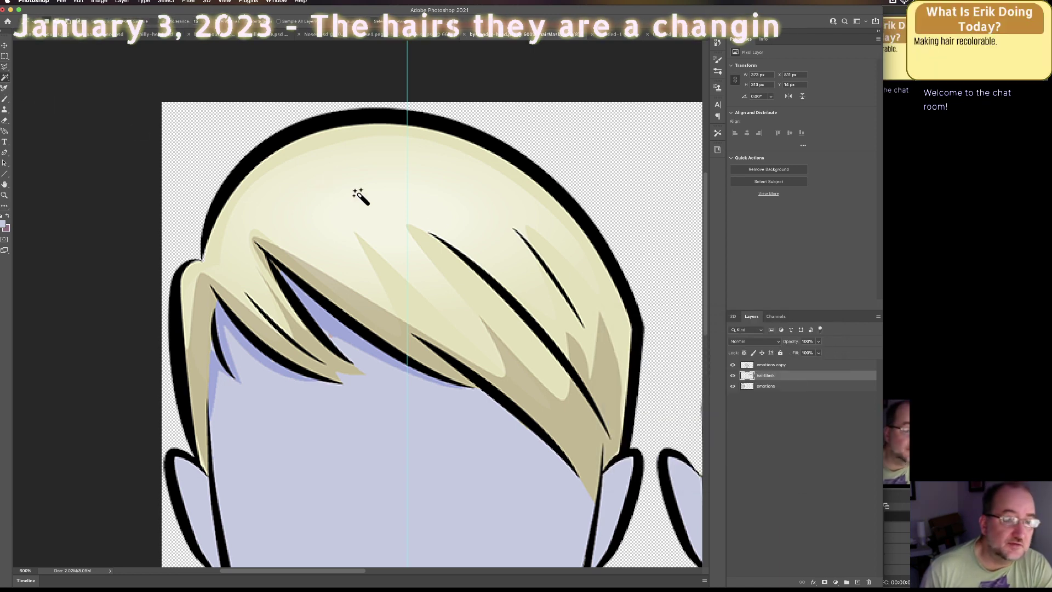
key("ctrl+a")
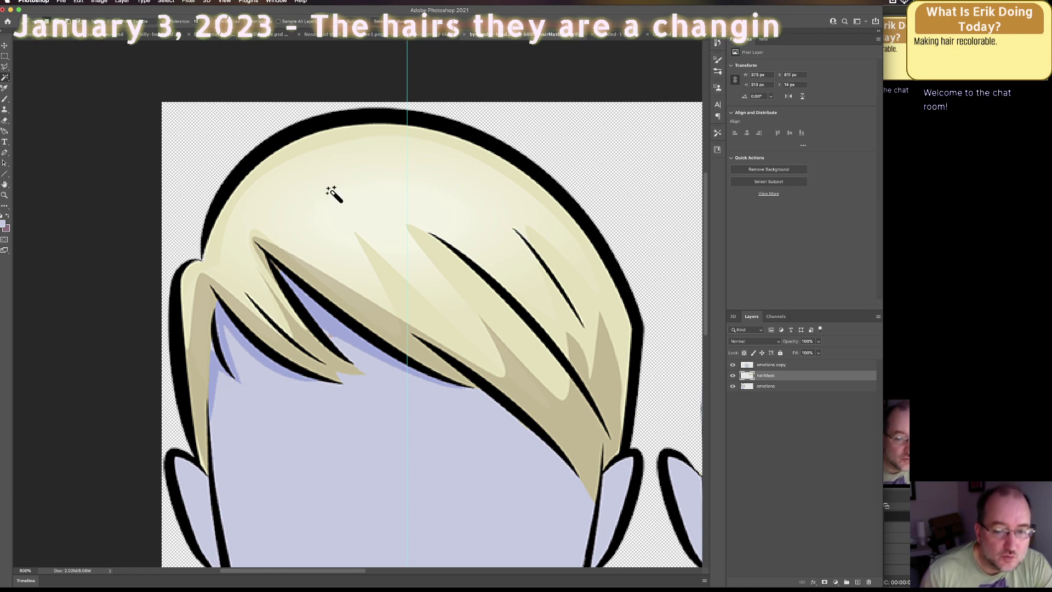
left_click(770, 387)
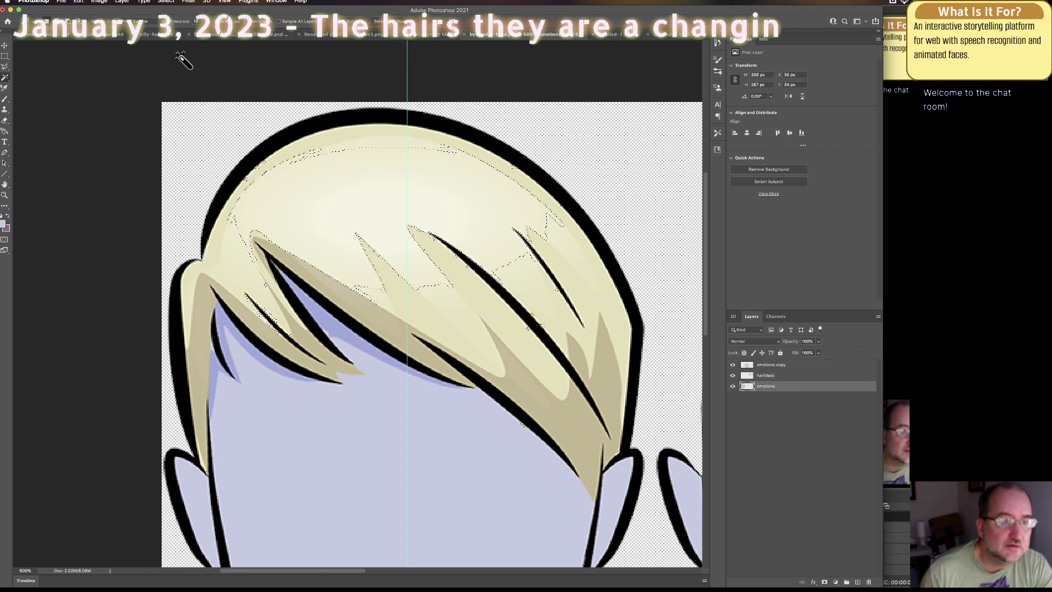
left_click(183, 22)
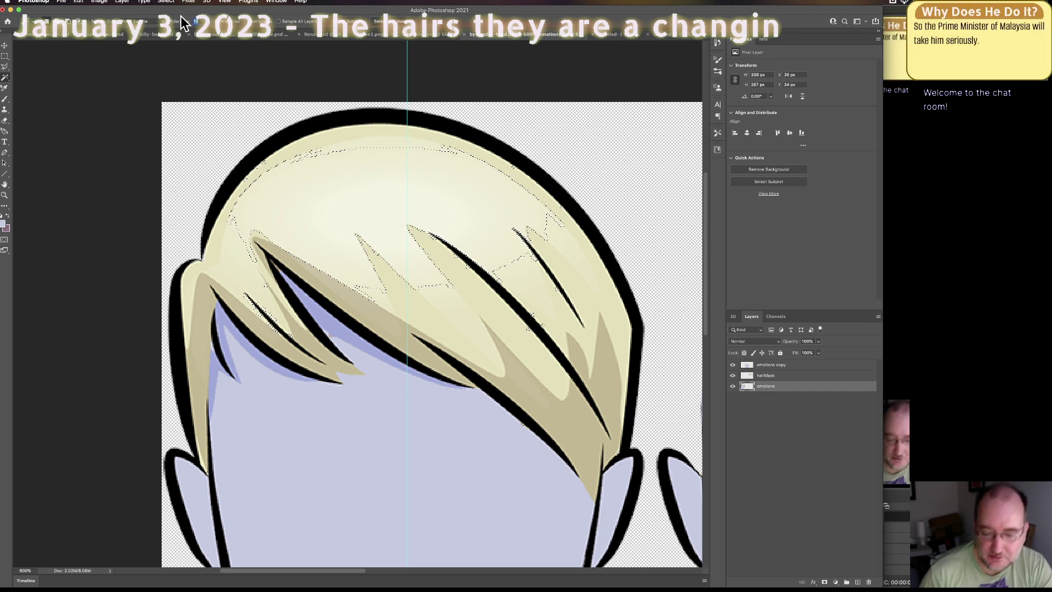
type("20")
key("ctrl+d")
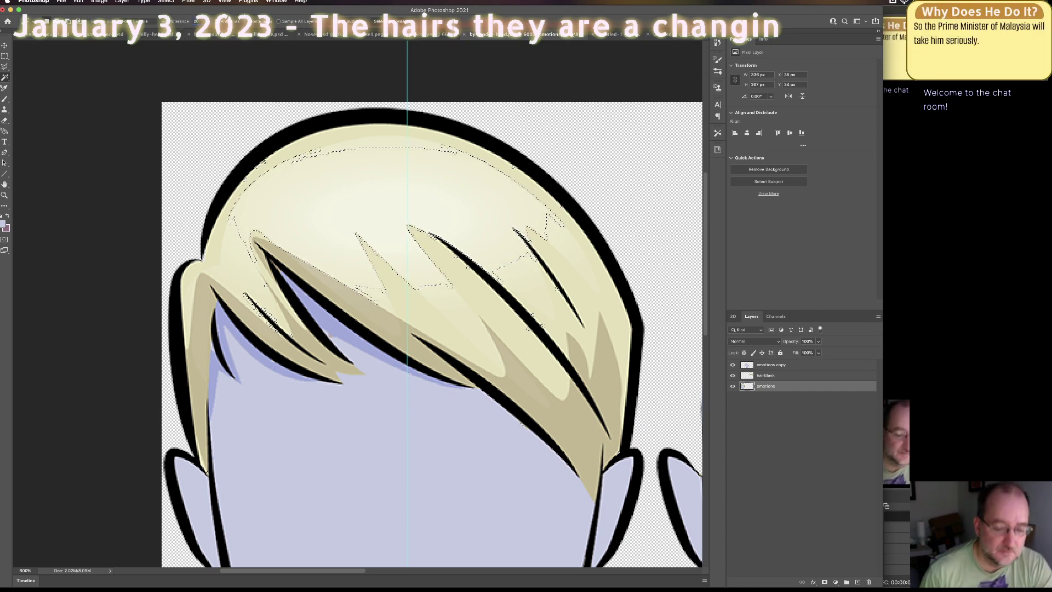
Step: Try to select the first head's light hair areas with the Magic Wand, clearing the selection between attempts
left_click(321, 199)
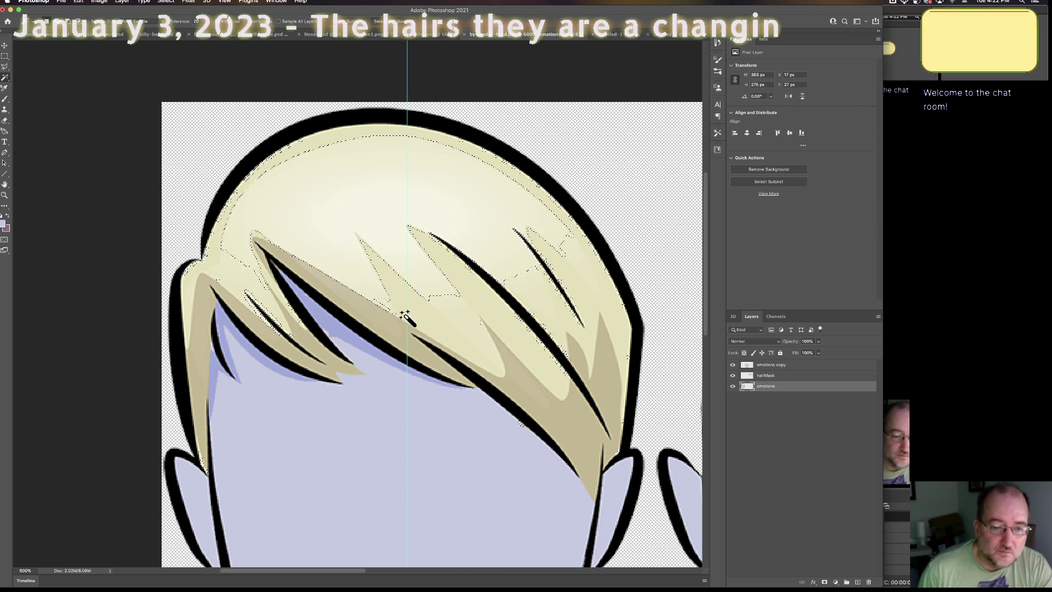
left_click(238, 273)
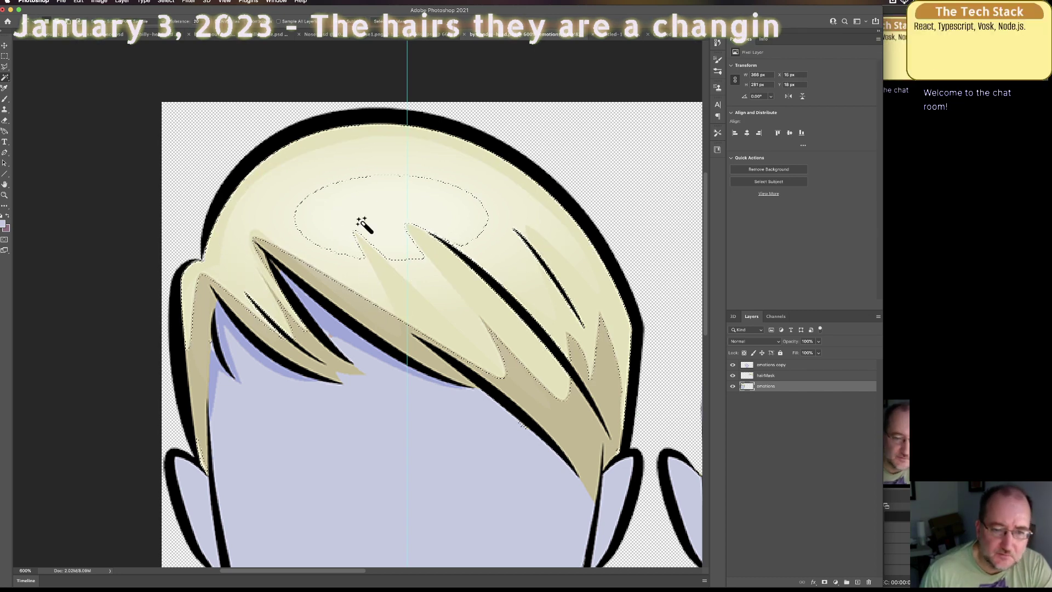
key("super+d")
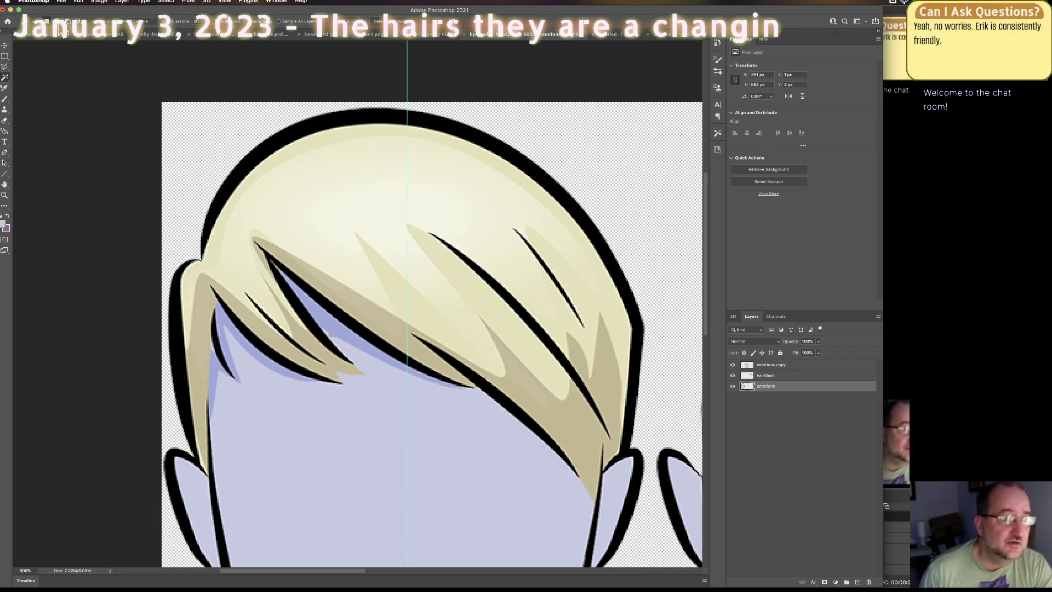
left_click(316, 200)
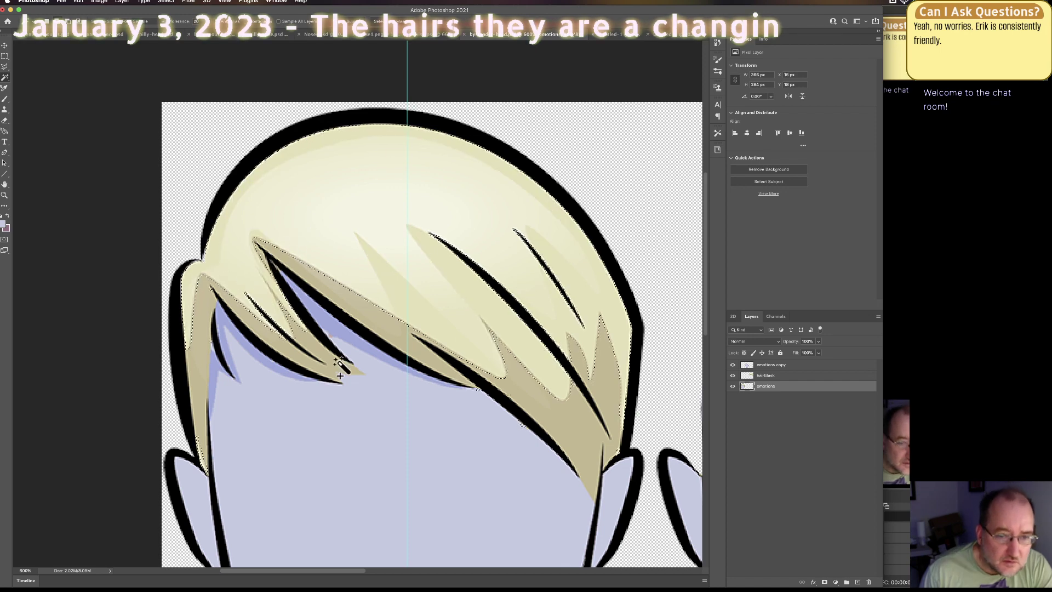
key("super+d")
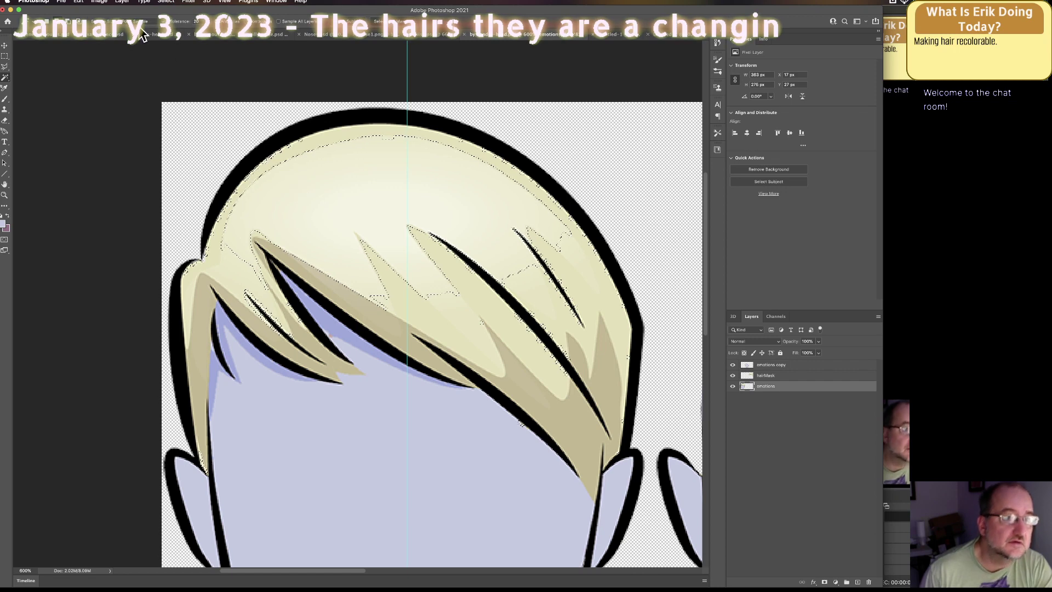
key("super+d")
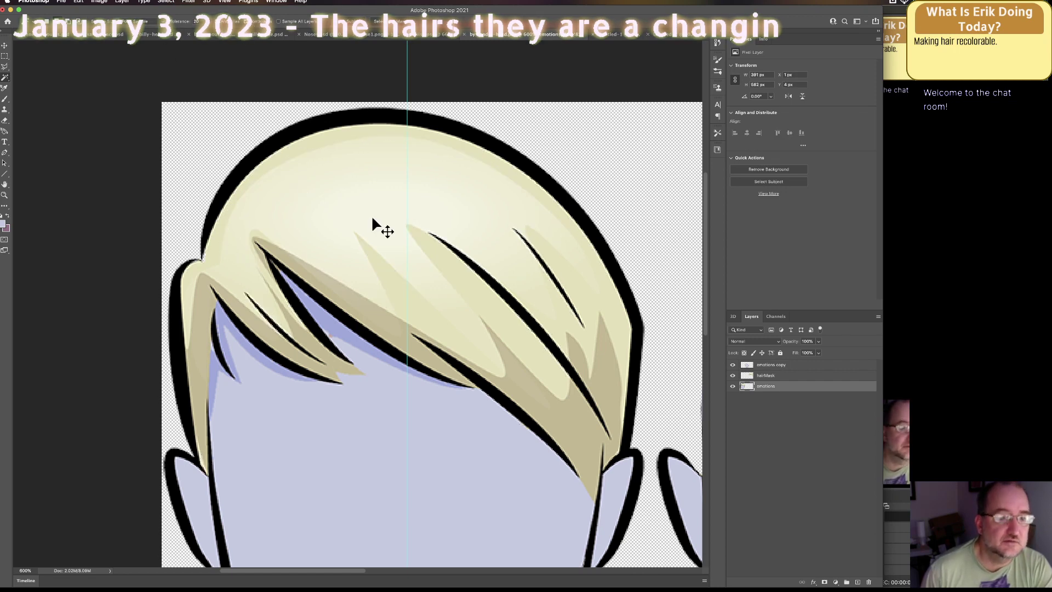
Step: Select the first head's entire light hair area with the Magic Wand and confirm the face's lavender as the foreground colour
left_click(323, 214)
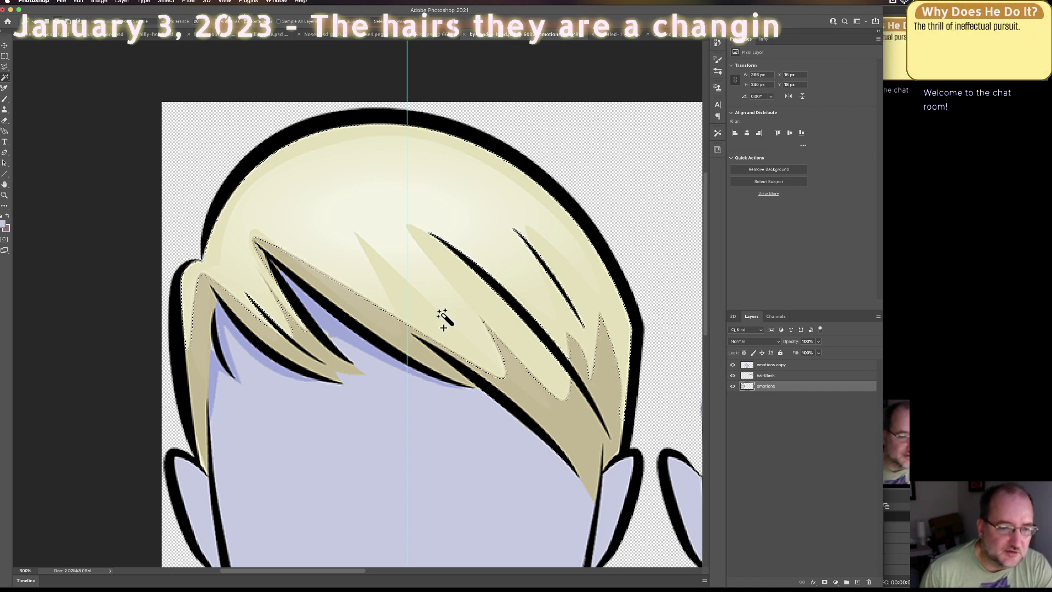
left_click(5, 224)
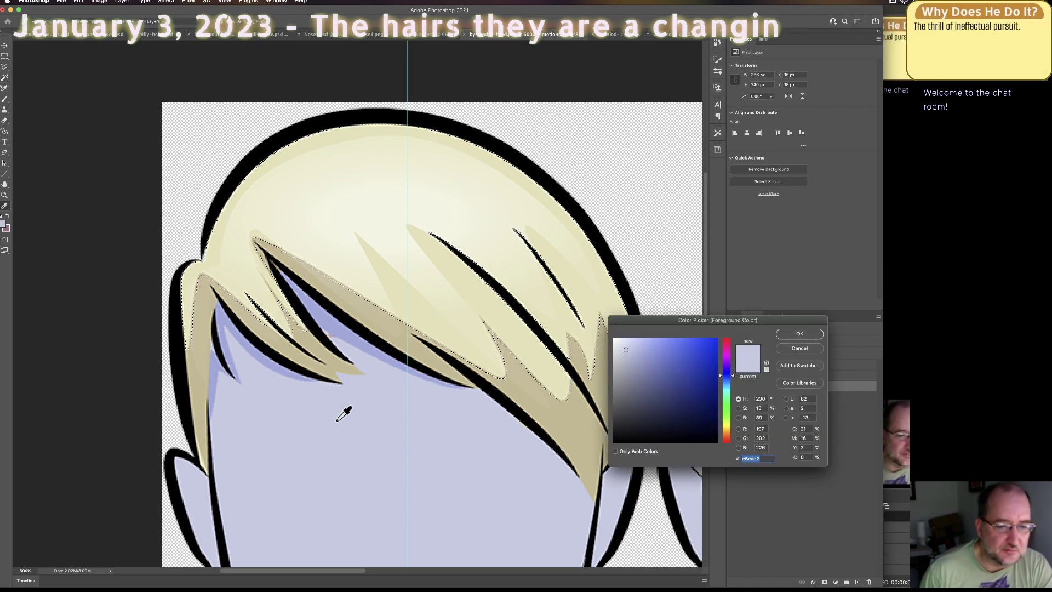
left_click(799, 334)
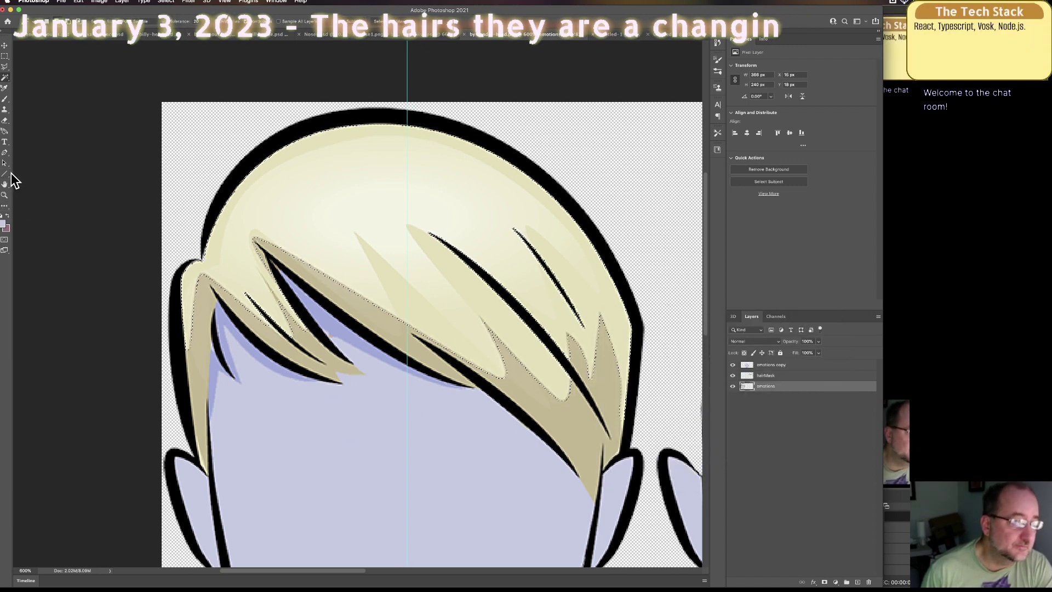
Step: Switch to the Pencil tool with the lavender foreground colour and enlarge its tip for covering large hair areas
right_click(5, 100)
left_click(47, 106)
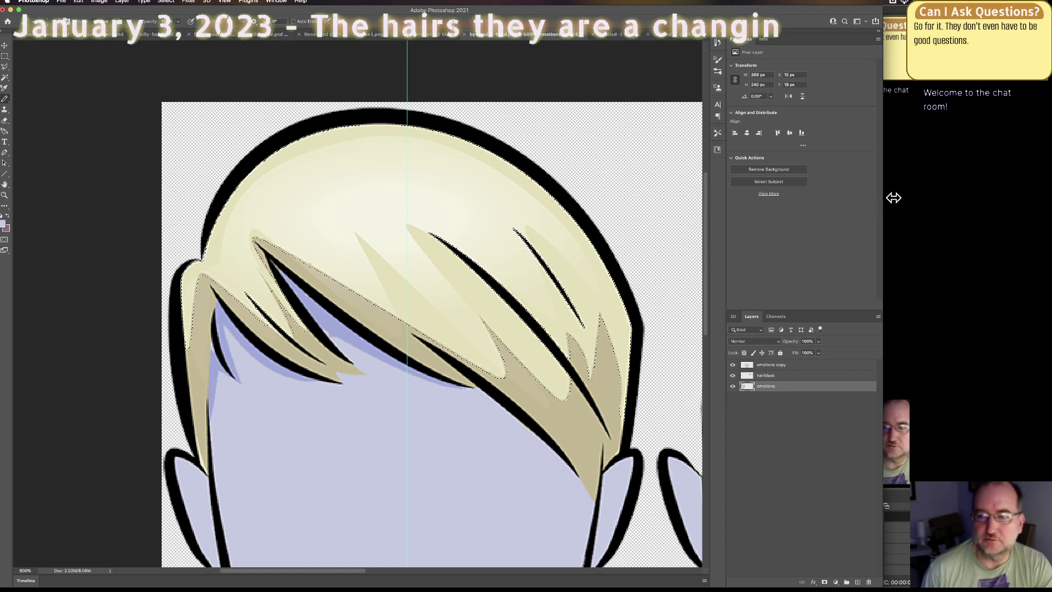
left_click_drag(893, 197, 919, 198)
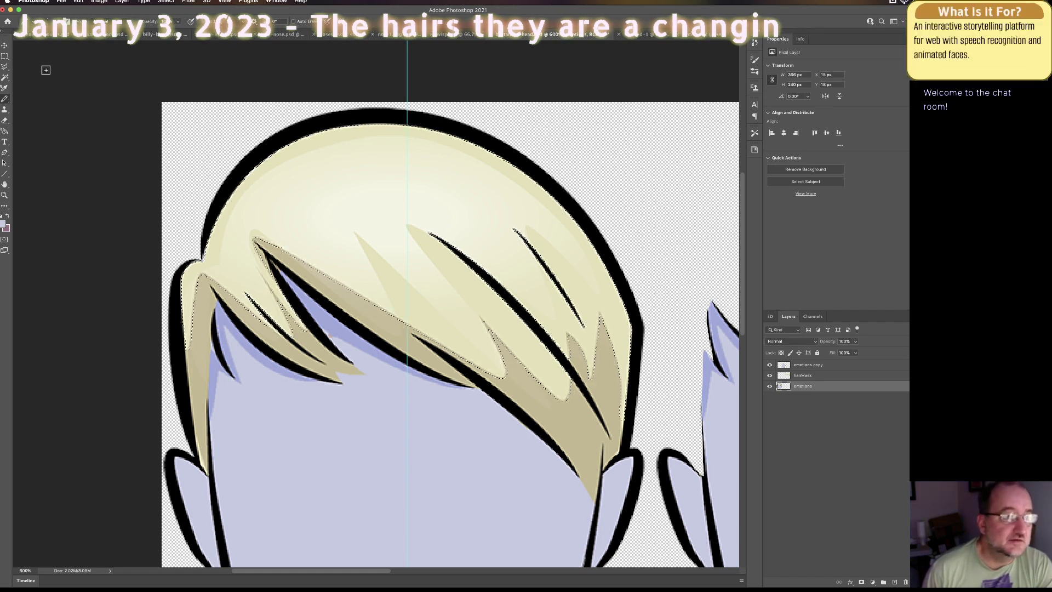
left_click(5, 225)
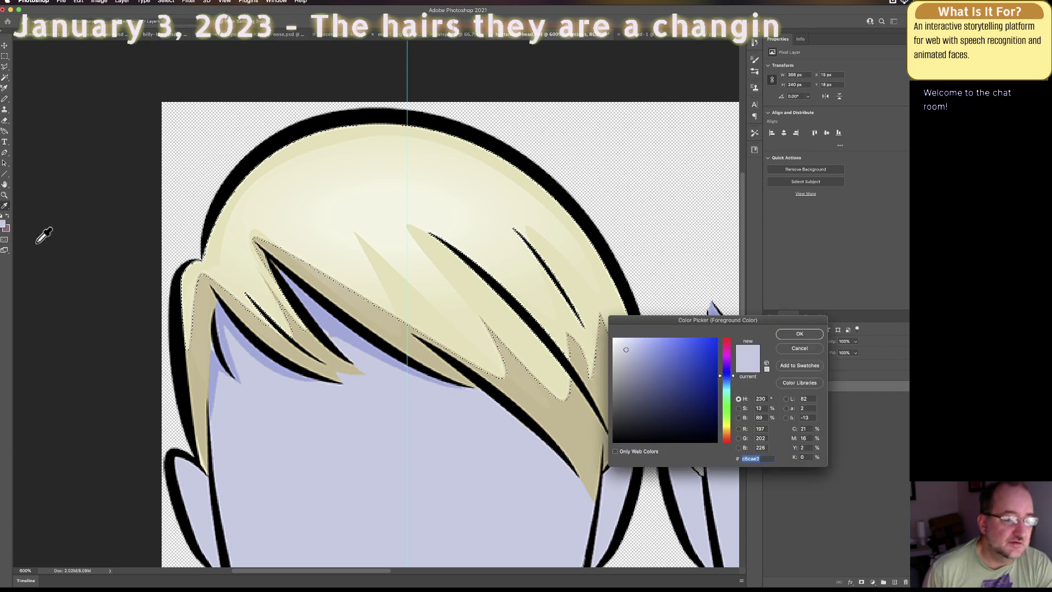
left_click(792, 334)
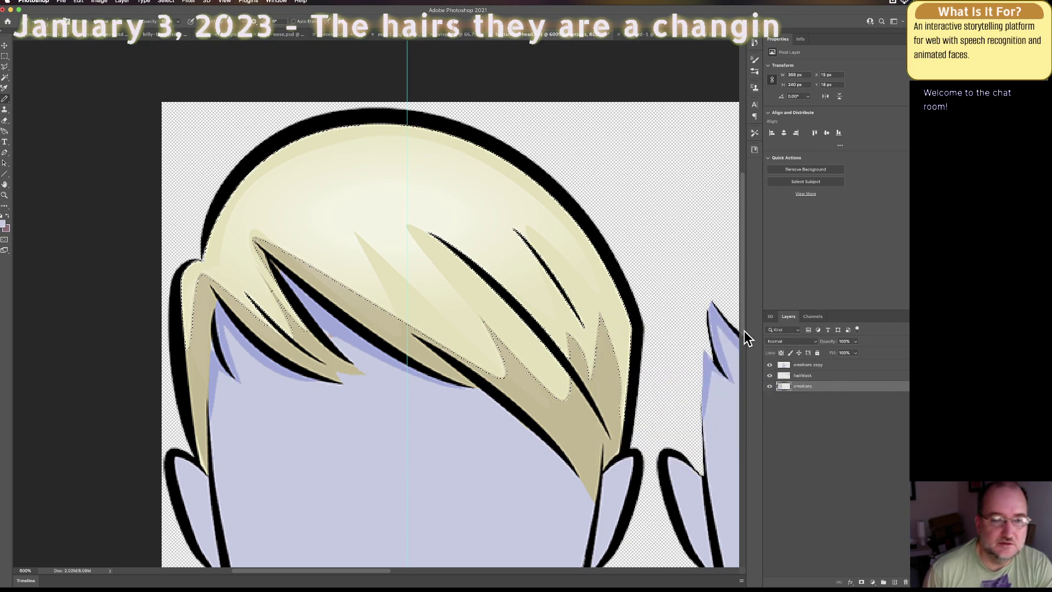
left_click(61, 22)
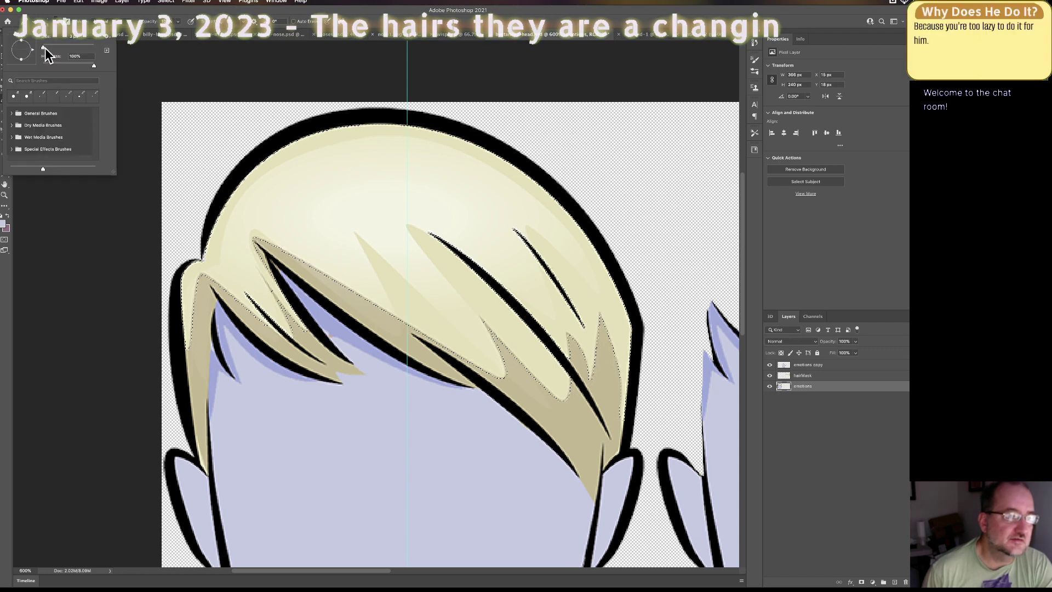
left_click_drag(42, 46, 52, 48)
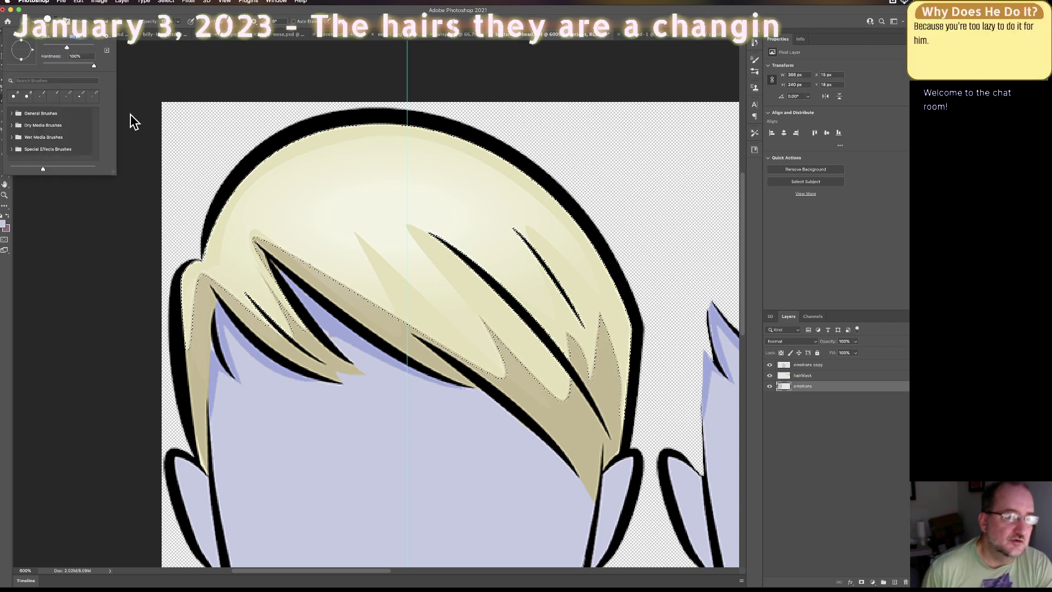
Step: Paint the selected light hair area of the first head with the face's lavender on the emotions layer and clear the selection
left_click(333, 223)
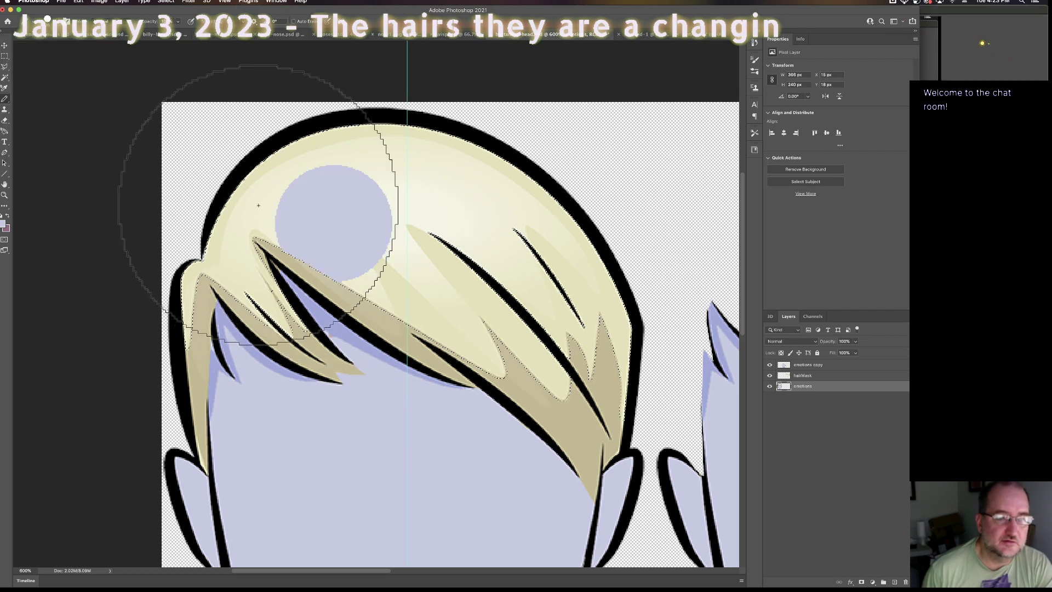
mouse_move(263, 169)
left_mouse_down()
mouse_move(270, 164)
mouse_move(247, 235)
left_mouse_up()
mouse_move(253, 316)
left_mouse_down()
mouse_move(291, 333)
mouse_move(205, 317)
mouse_move(223, 294)
left_mouse_up()
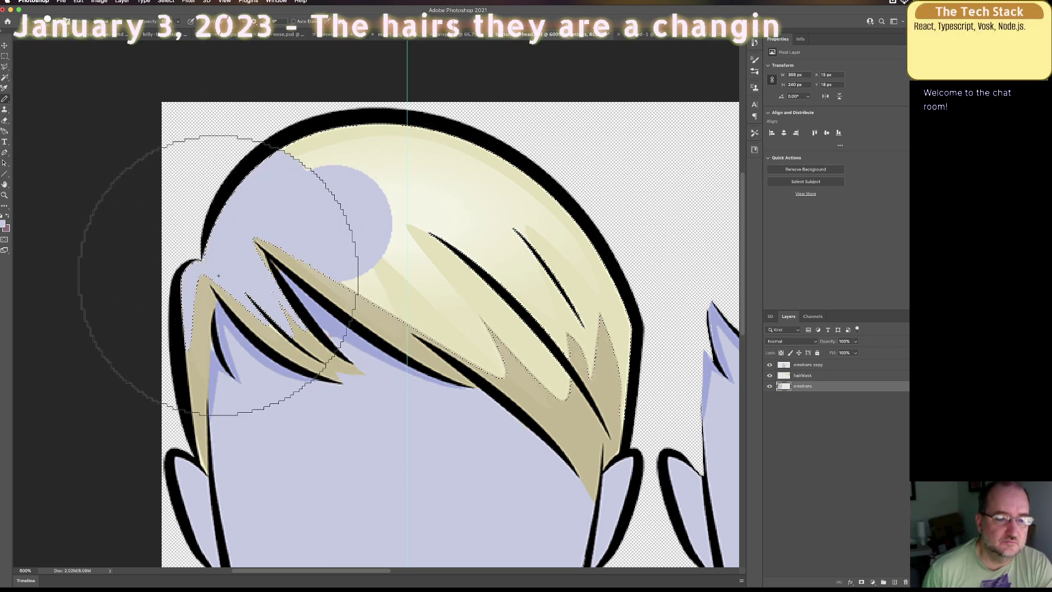
left_click(395, 271)
mouse_move(395, 272)
left_mouse_down()
mouse_move(445, 298)
mouse_move(504, 352)
mouse_move(528, 336)
mouse_move(564, 388)
mouse_move(556, 418)
mouse_move(575, 422)
mouse_move(583, 407)
mouse_move(528, 258)
mouse_move(557, 247)
mouse_move(570, 270)
mouse_move(400, 148)
mouse_move(376, 172)
mouse_move(312, 171)
mouse_move(431, 159)
mouse_move(568, 231)
mouse_move(483, 240)
left_mouse_up()
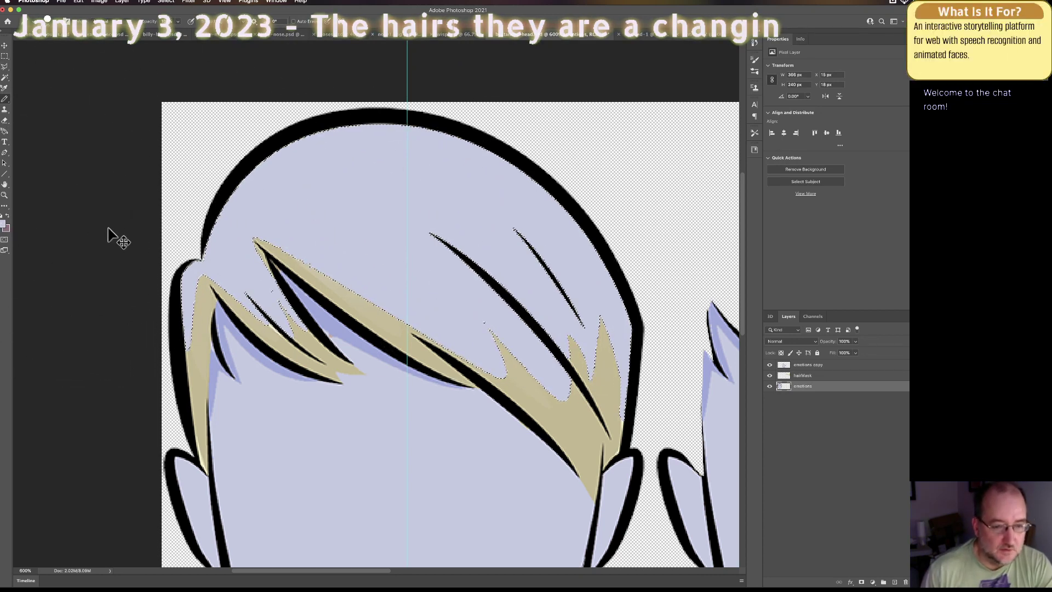
key("super+d")
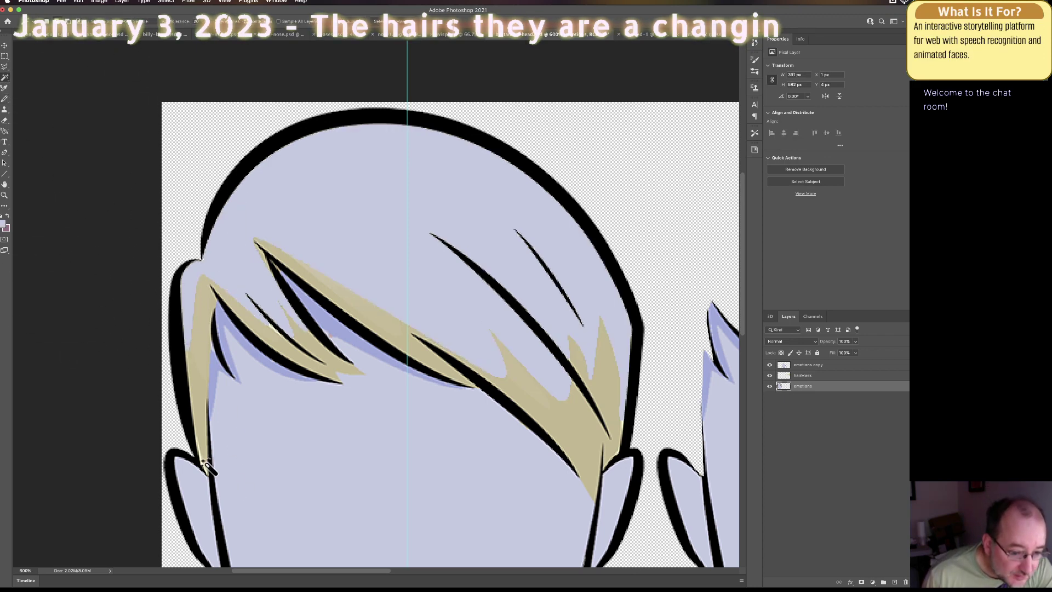
Step: Select both darker tan shadow regions of the first head's hair together with the Magic Wand
left_click(235, 474)
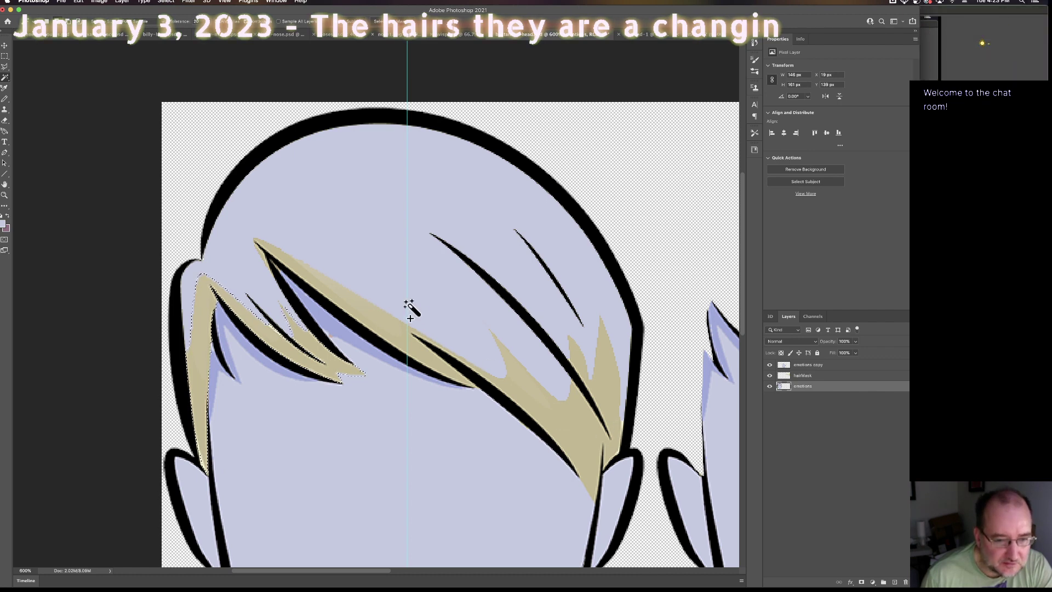
left_click(371, 318, "shift")
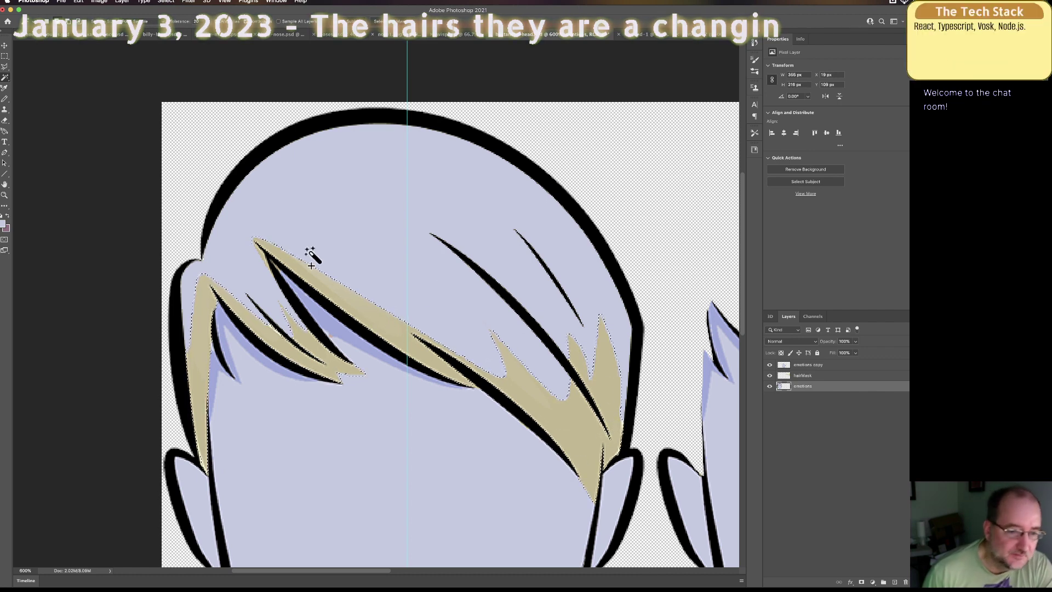
Step: Check the current foreground colour, then switch to the Face Part Creation Guide in Chrome and copy the Base Palette's Shadow hex code, 9da9dc
left_click(3, 224)
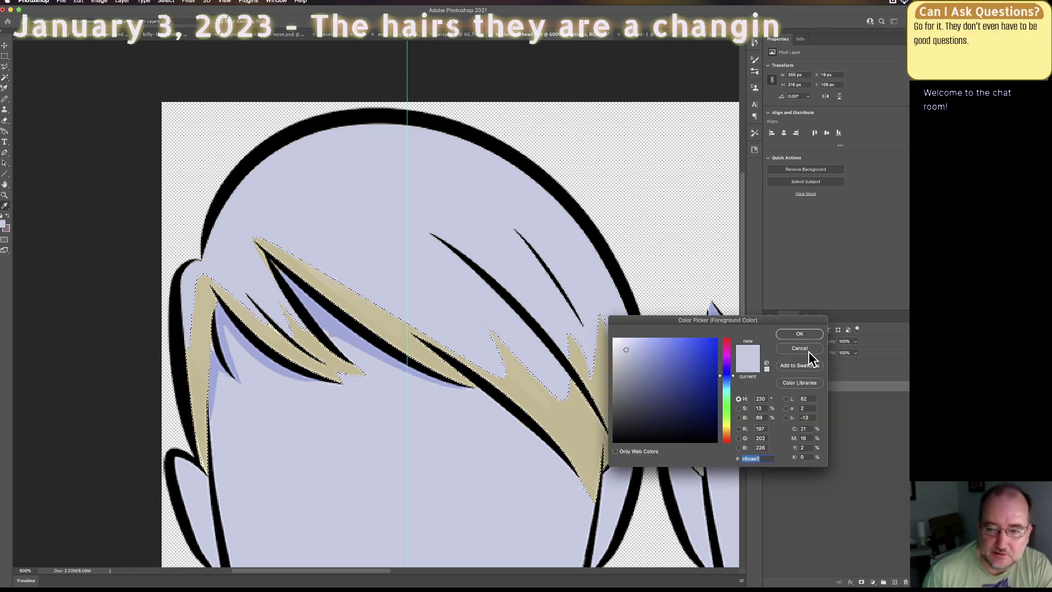
left_click(799, 349)
key("super+Tab")
key("super+Tab")
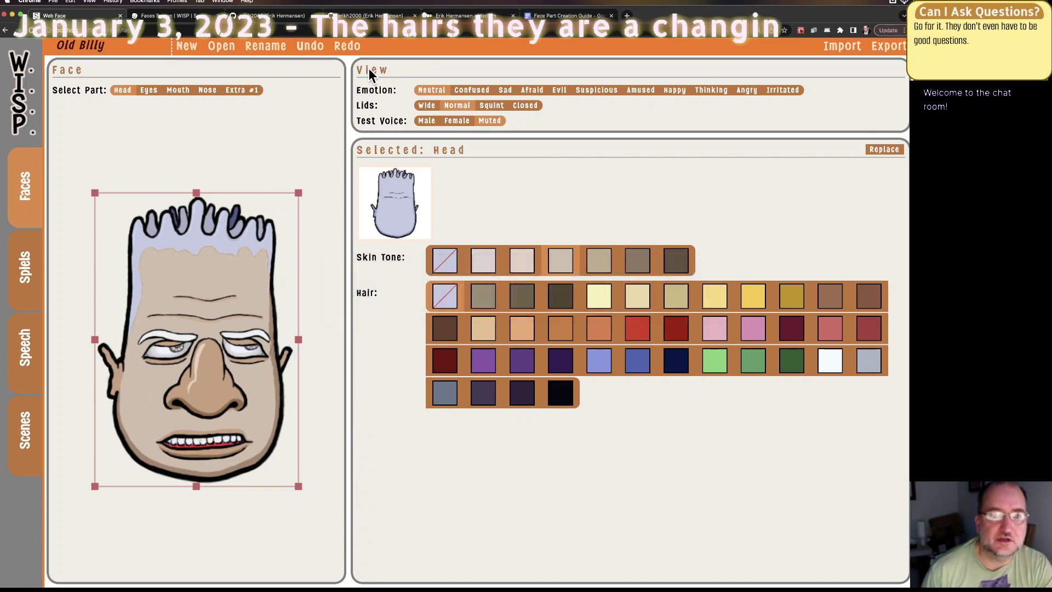
left_click(564, 16)
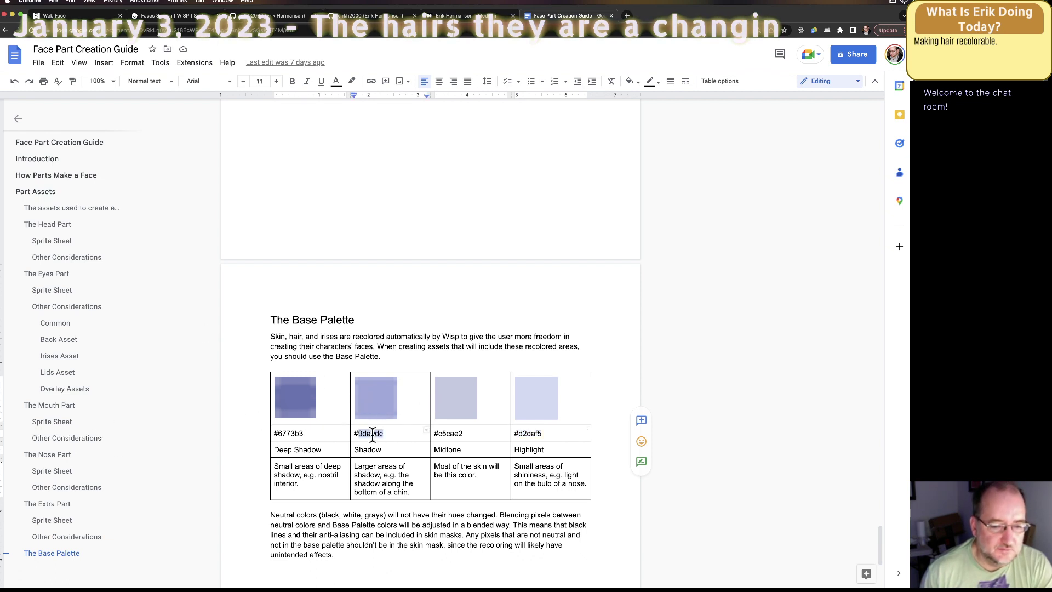
Step: Return to Photoshop and set the foreground colour to the Base Palette's Shadow value, 9da9dc
key("super+Tab")
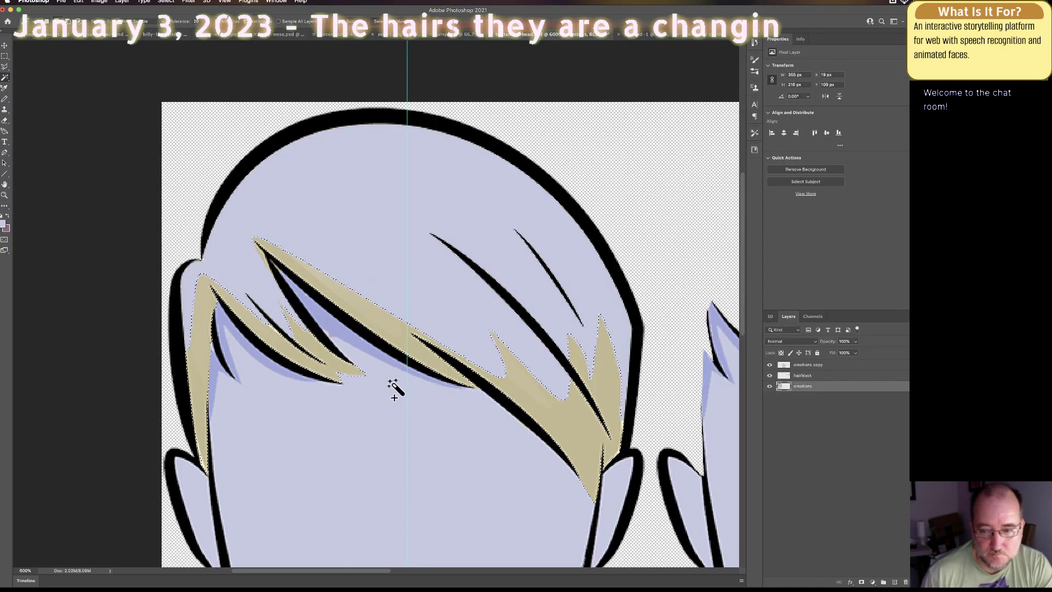
left_click(5, 227)
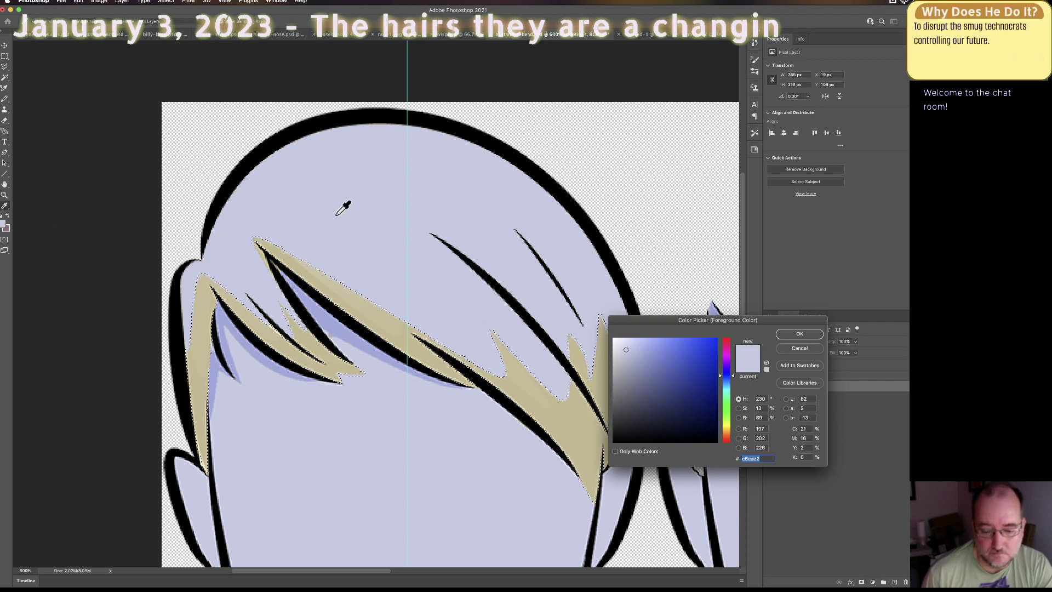
key("super+Tab")
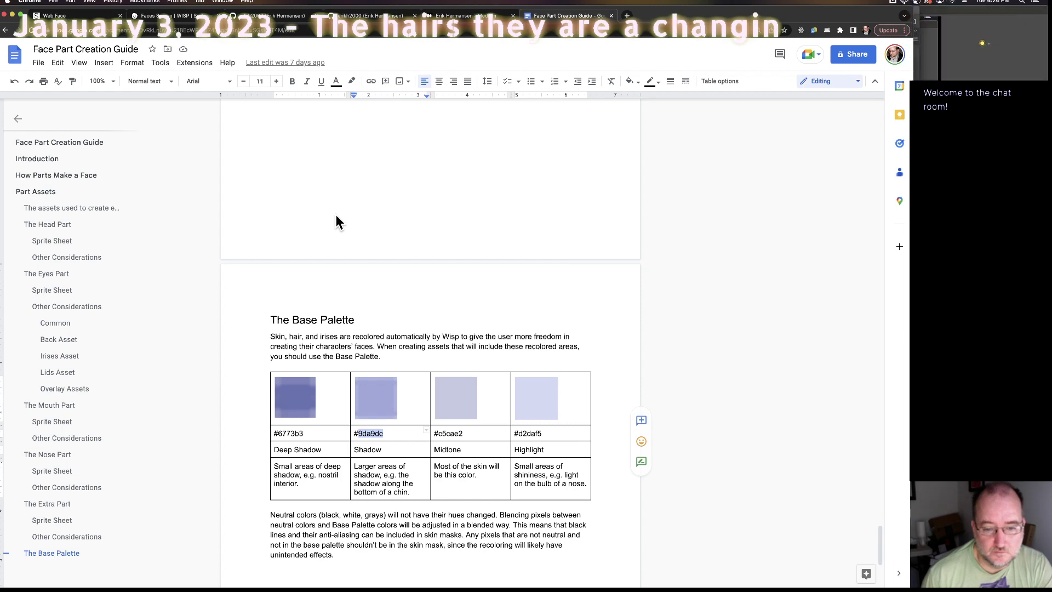
key("super+Tab")
left_click(799, 334)
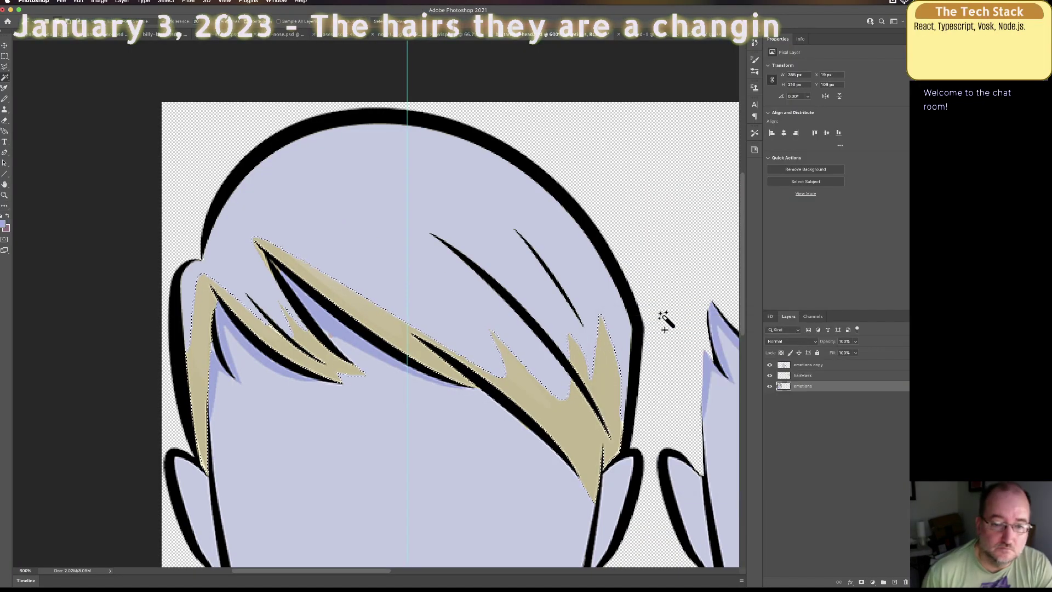
Step: Paint the selected tan hair shadows of the first head with the Pencil in the Shadow colour and clear the selection
left_click(4, 99)
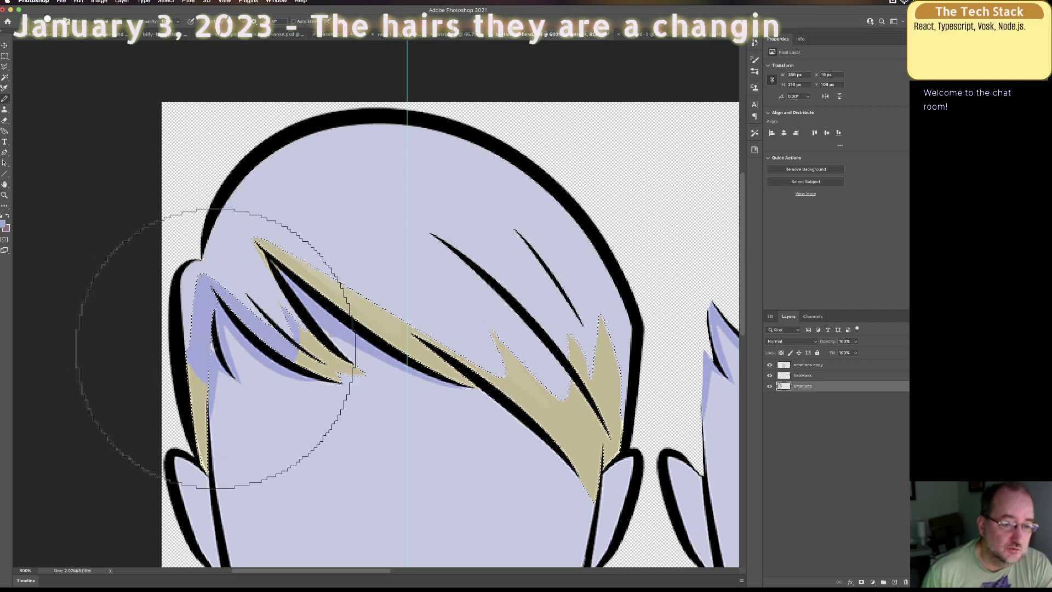
left_click(212, 389)
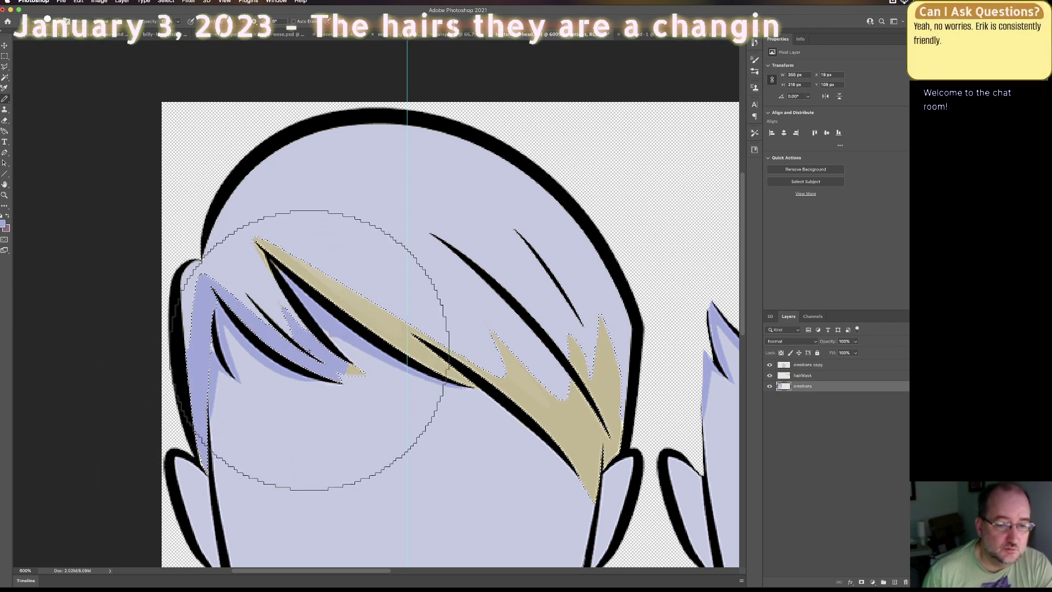
left_click(358, 355)
left_click_drag(358, 355, 295, 214)
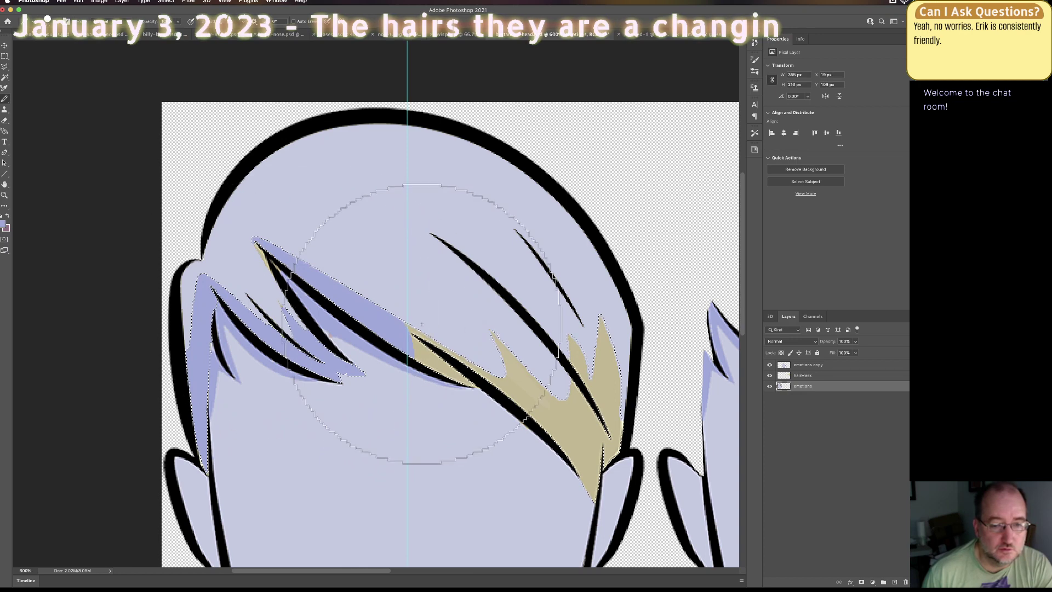
mouse_move(535, 363)
left_mouse_down()
mouse_move(623, 446)
mouse_move(563, 446)
mouse_move(570, 302)
left_mouse_up()
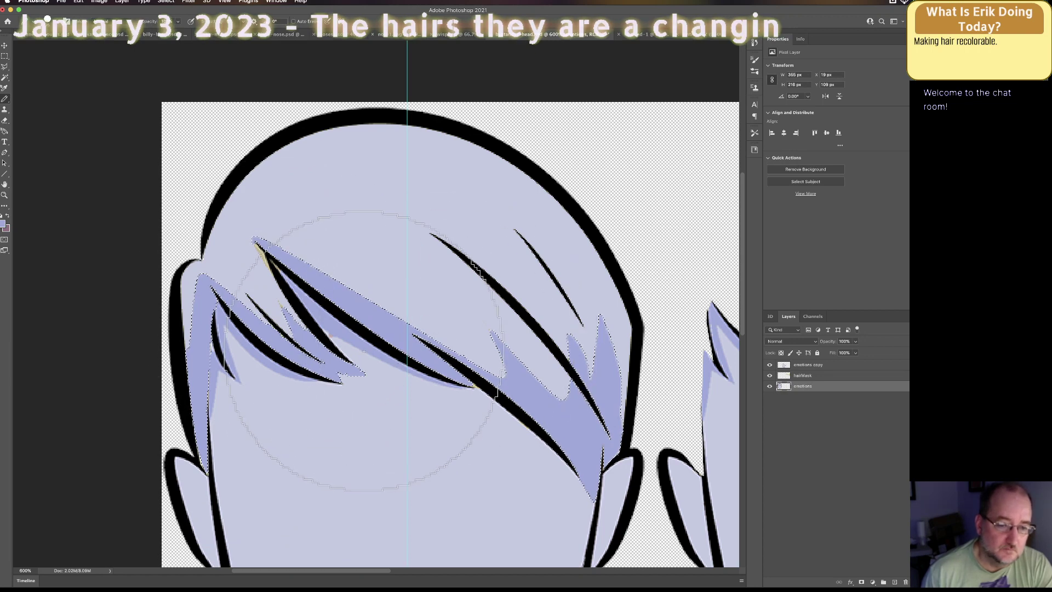
key("v")
key("ctrl+d")
key("b")
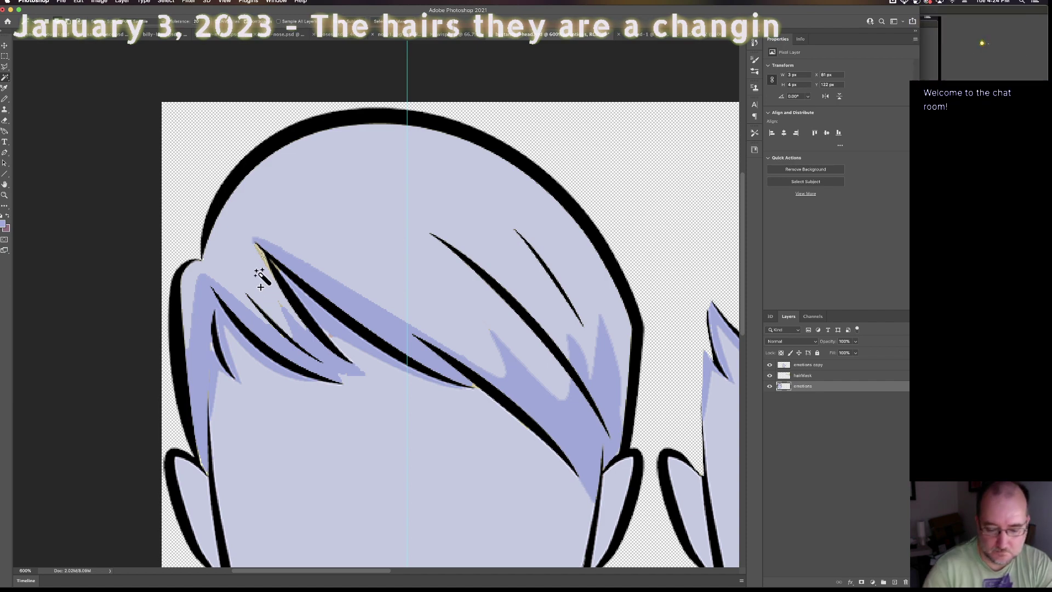
Step: Select the leftover tan slivers beside the fringe's upper tip and inner strand with the Magic Wand, paint them in the Shadow colour and deselect
key("super+equal")
key("super+equal")
key("super+equal")
key("super+equal")
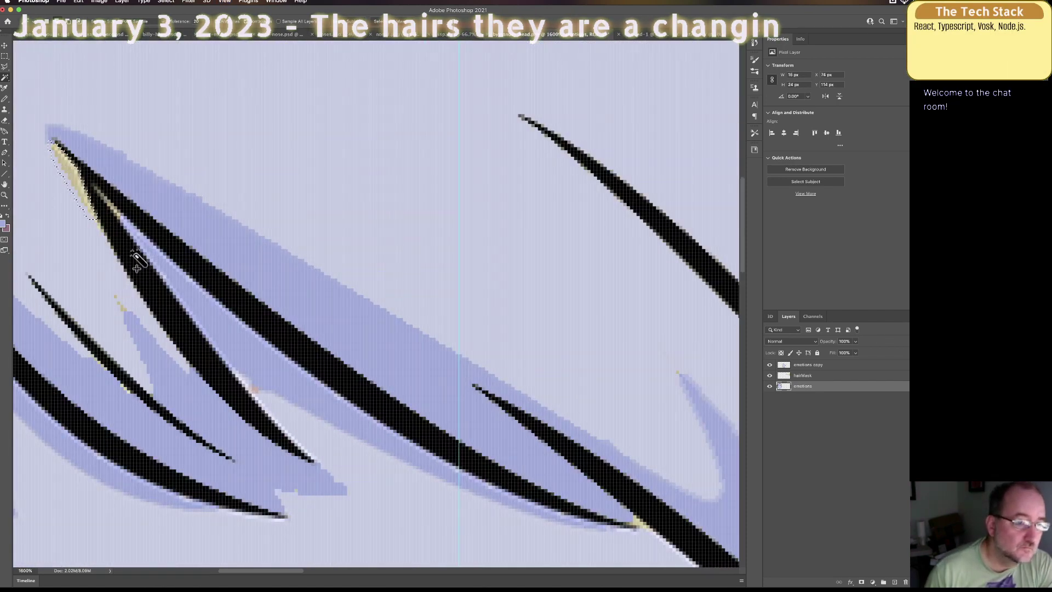
left_click(99, 225, "shift")
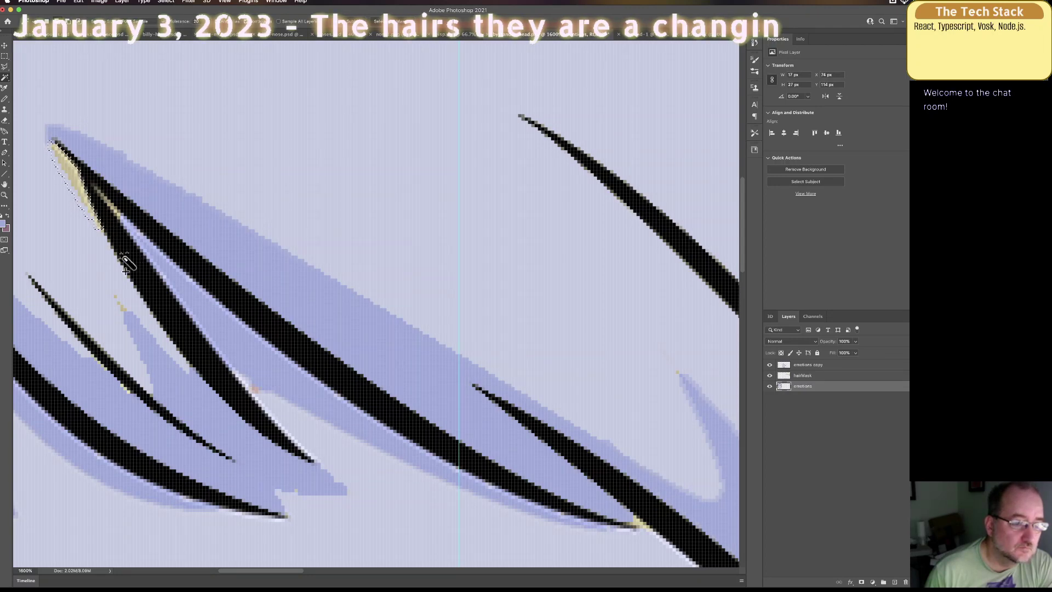
left_click(121, 305, "shift")
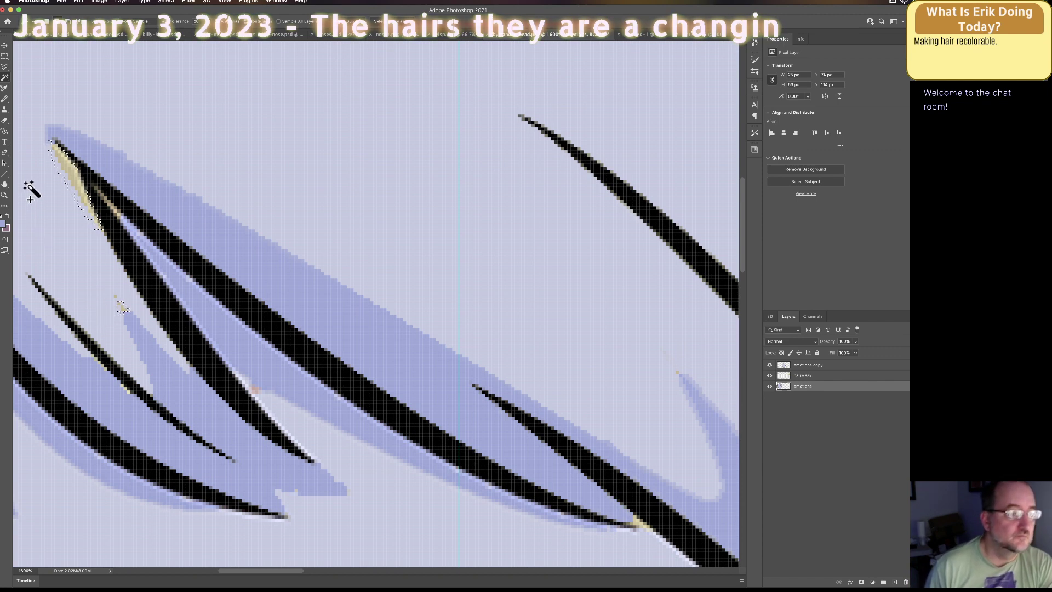
left_click(4, 98)
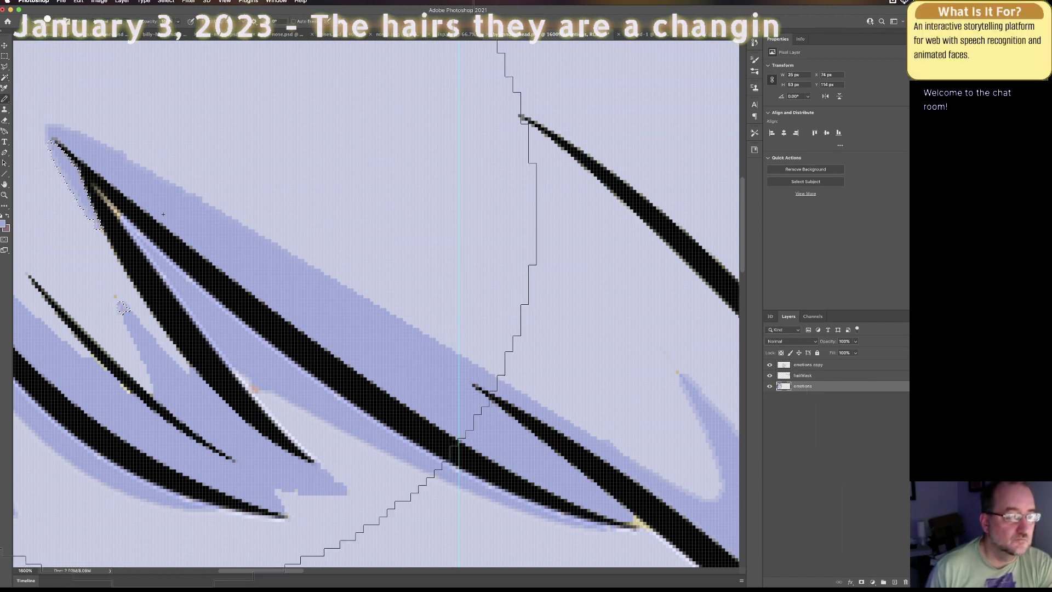
key("super+d")
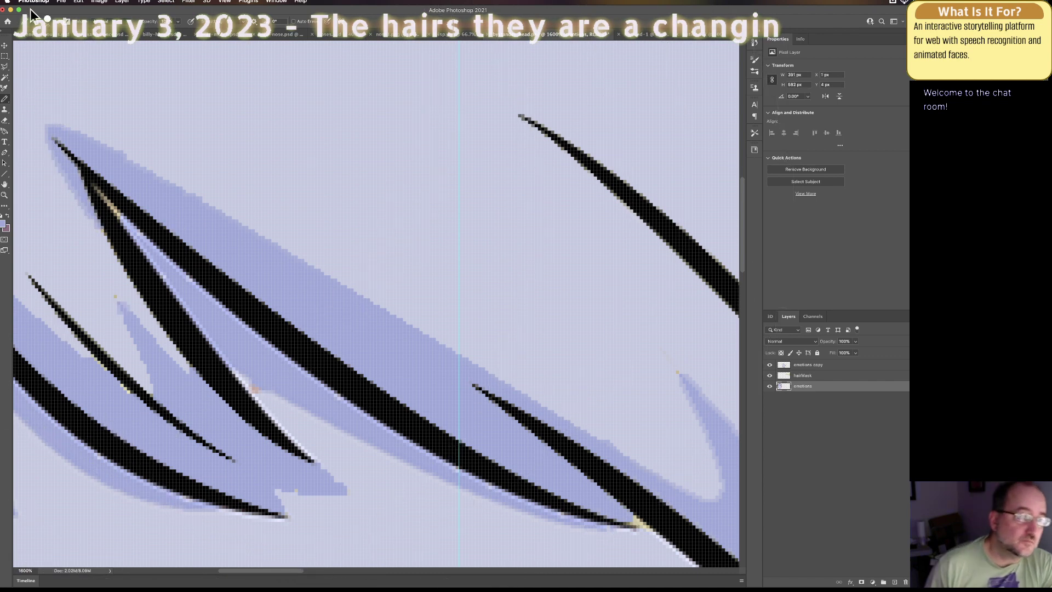
Step: Shrink the Pencil tip to a few pixels and recolour the stray tan and orange pixels around the fringe's thin strand and inner shadow tip
left_click(63, 21)
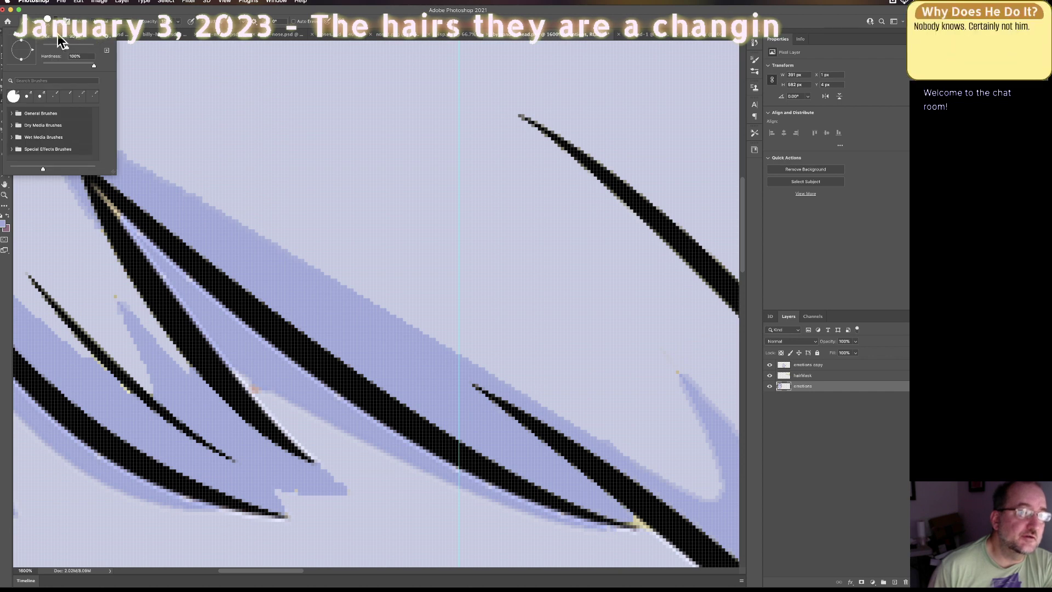
left_click_drag(51, 48, 43, 47)
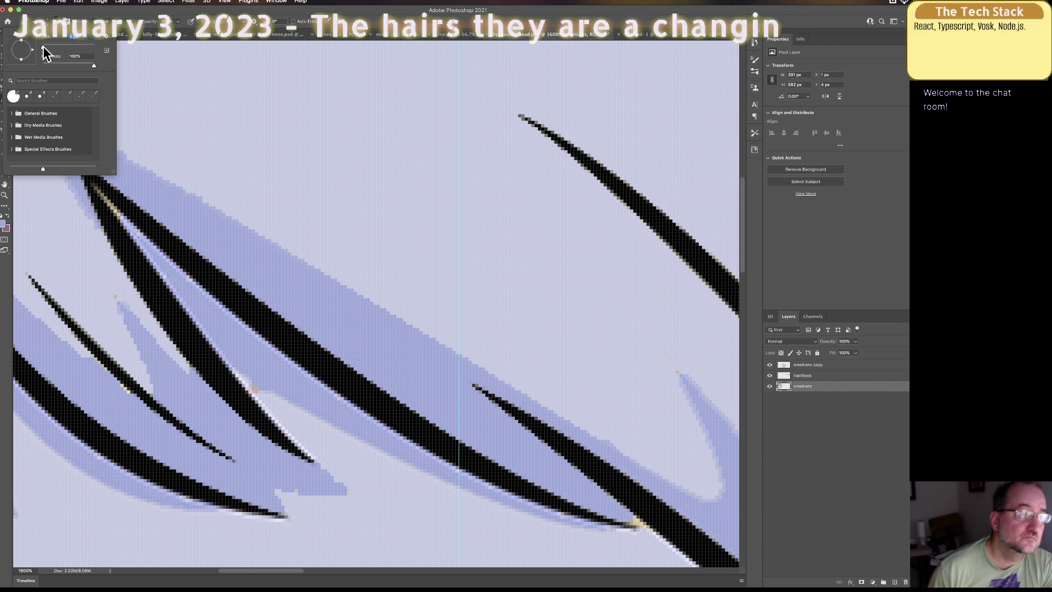
left_click(36, 9)
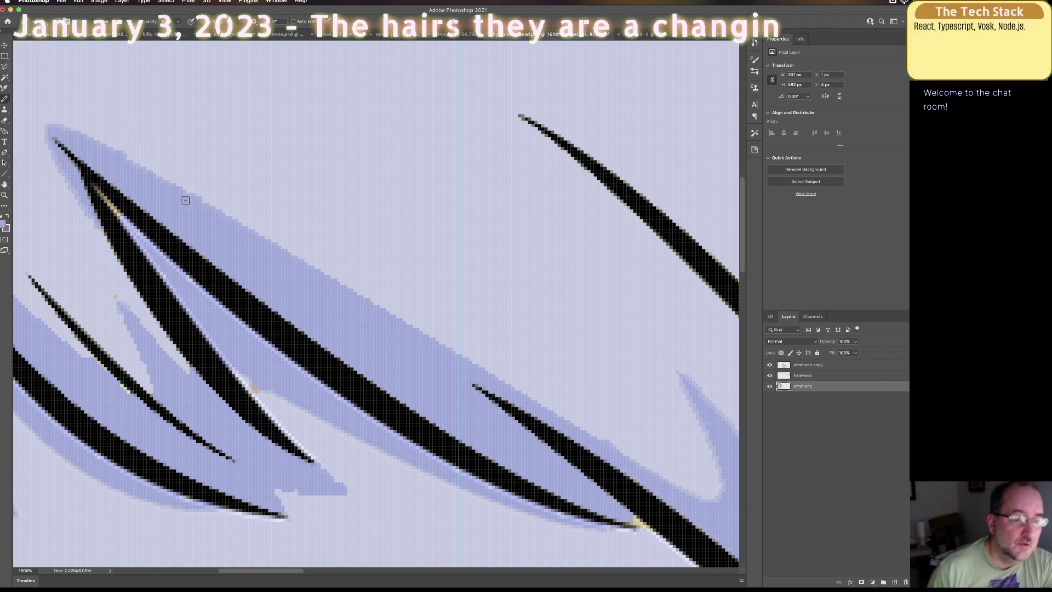
key("super+equal")
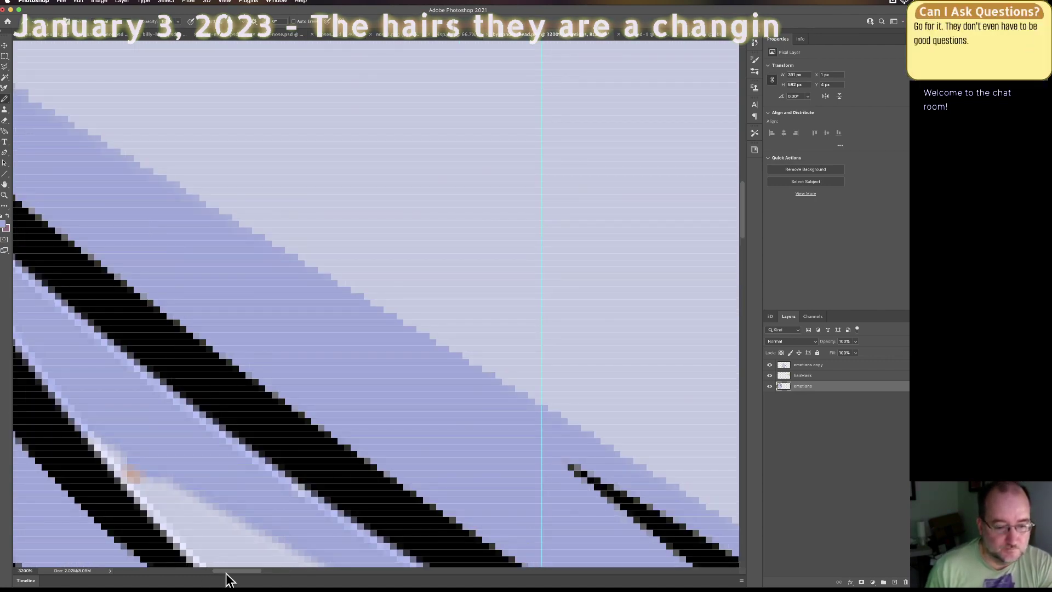
scroll(222, 575, "left", 10)
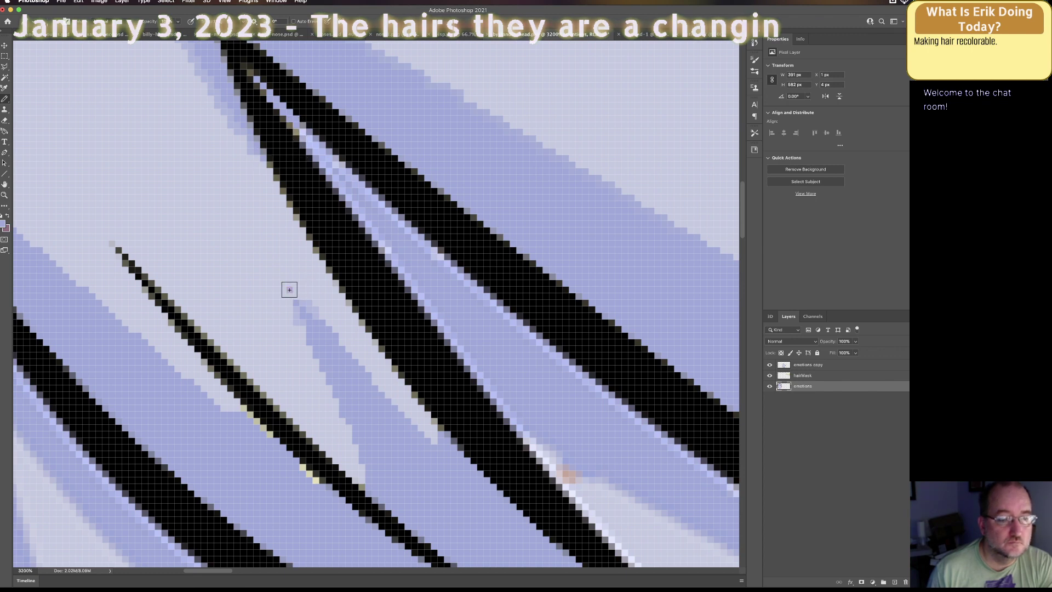
scroll(462, 271, "down", 2)
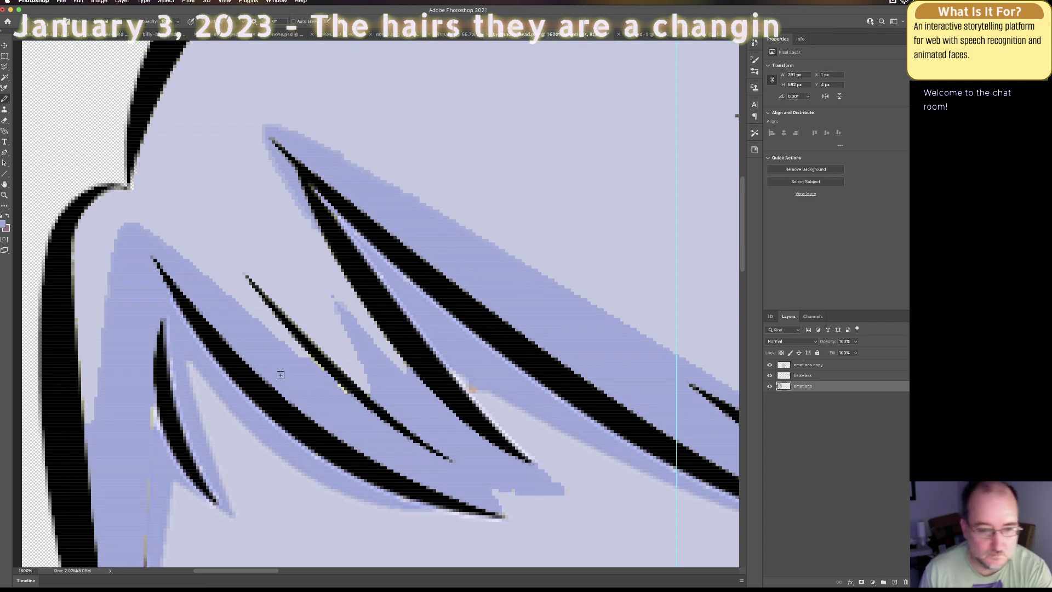
scroll(285, 362, "up", 2)
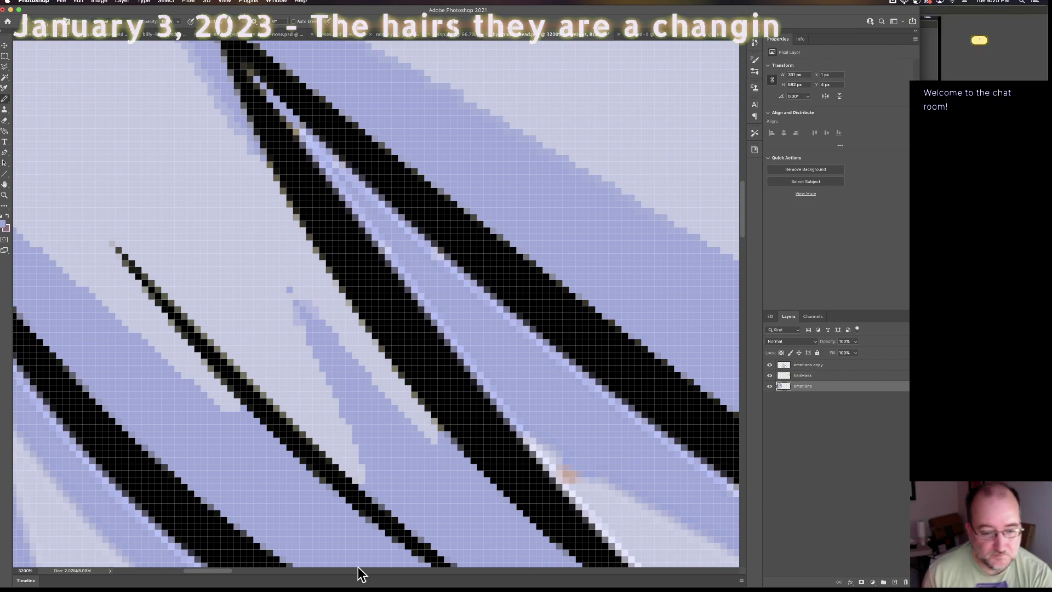
scroll(242, 572, "left", 3)
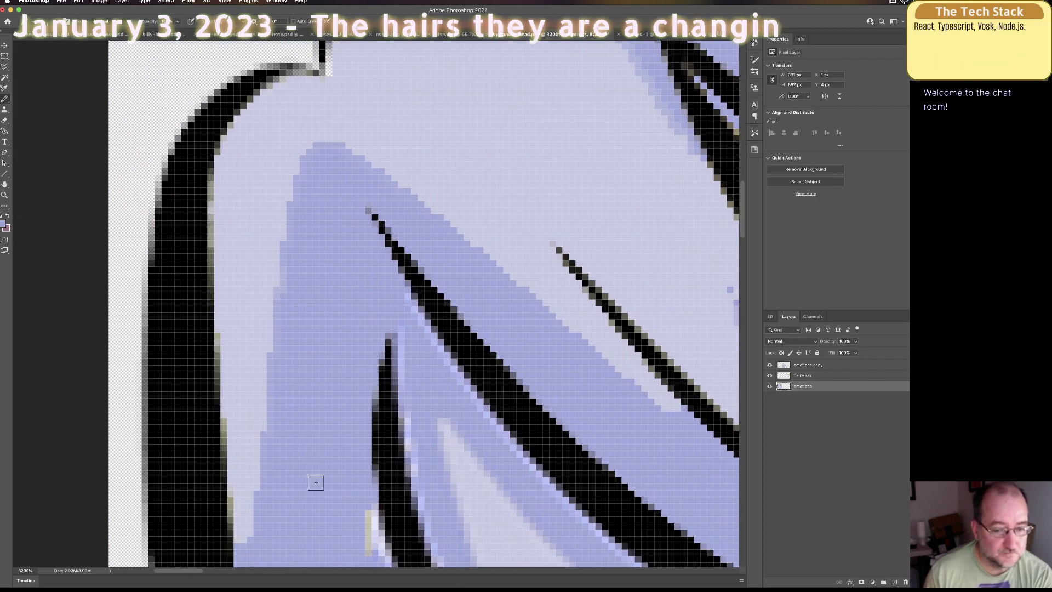
Step: Paint over the leftover tan pixels beside the short dark strand and the upper sideburn edge in the Shadow colour
scroll(312, 481, "down", 5)
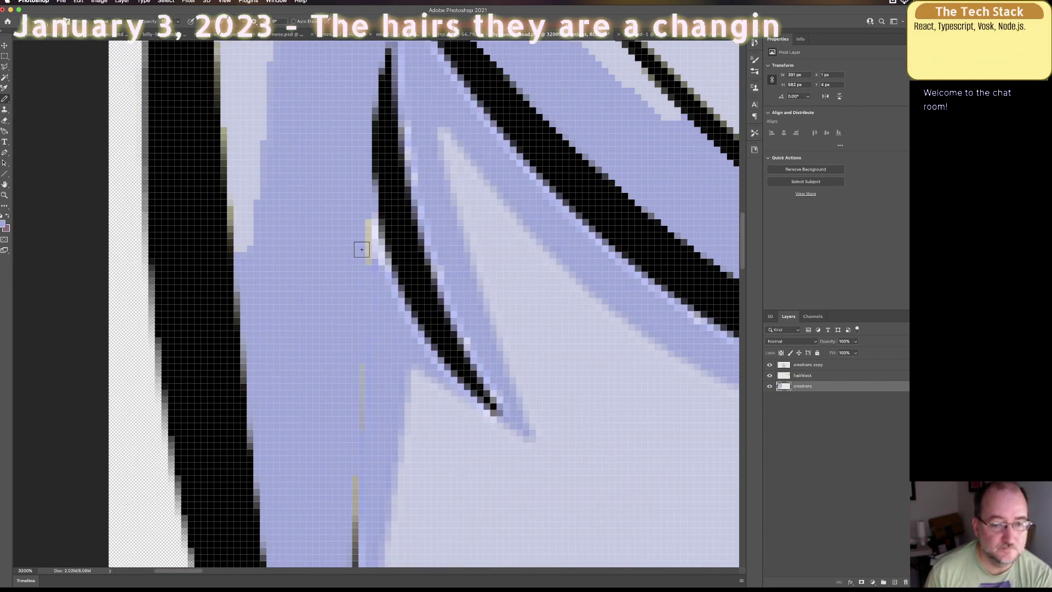
left_click_drag(369, 224, 378, 258)
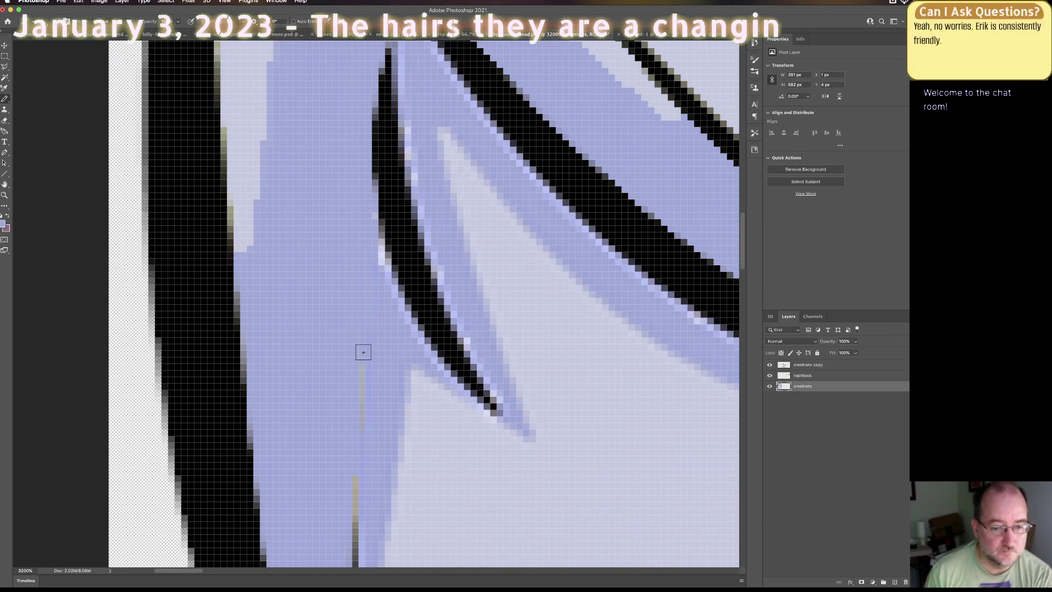
left_click_drag(363, 353, 361, 409)
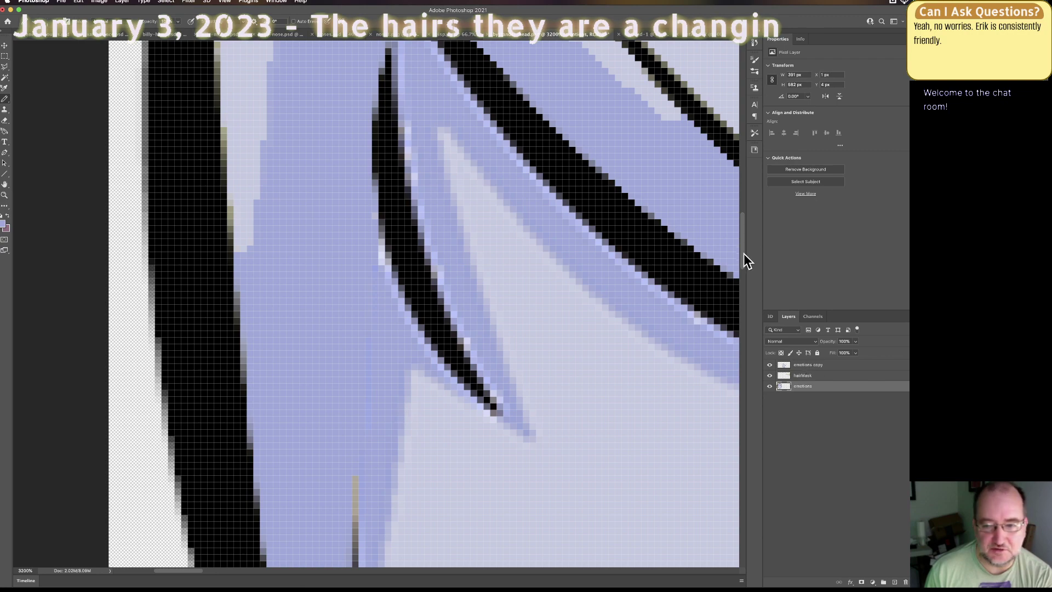
Step: Recolour the tan pixels at the top of the thin sideburn line and beside the ear's tip, undoing the overlong stroke
left_click_drag(744, 254, 740, 283)
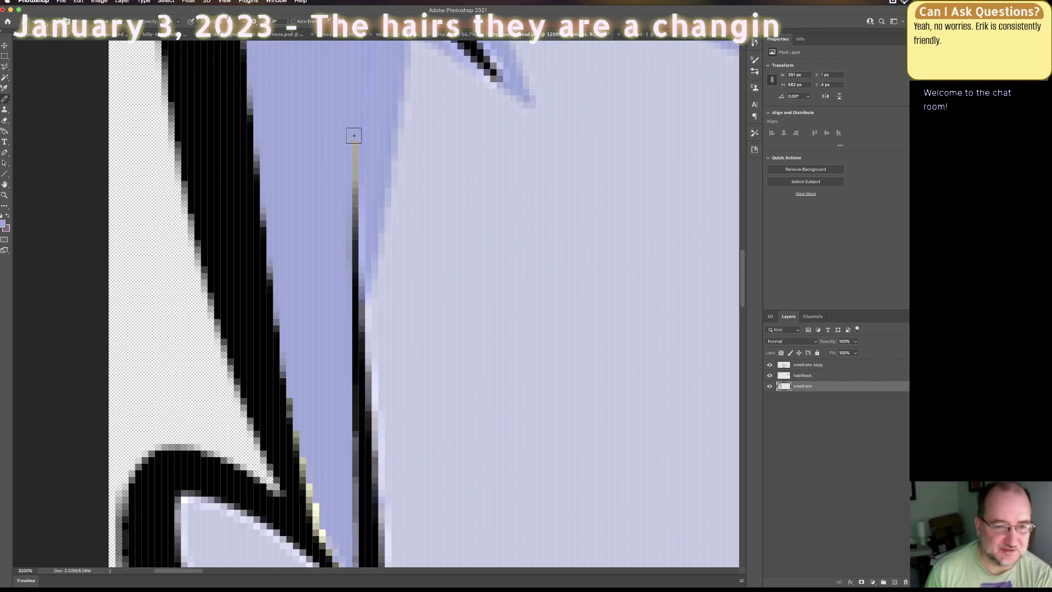
left_click_drag(352, 133, 343, 266)
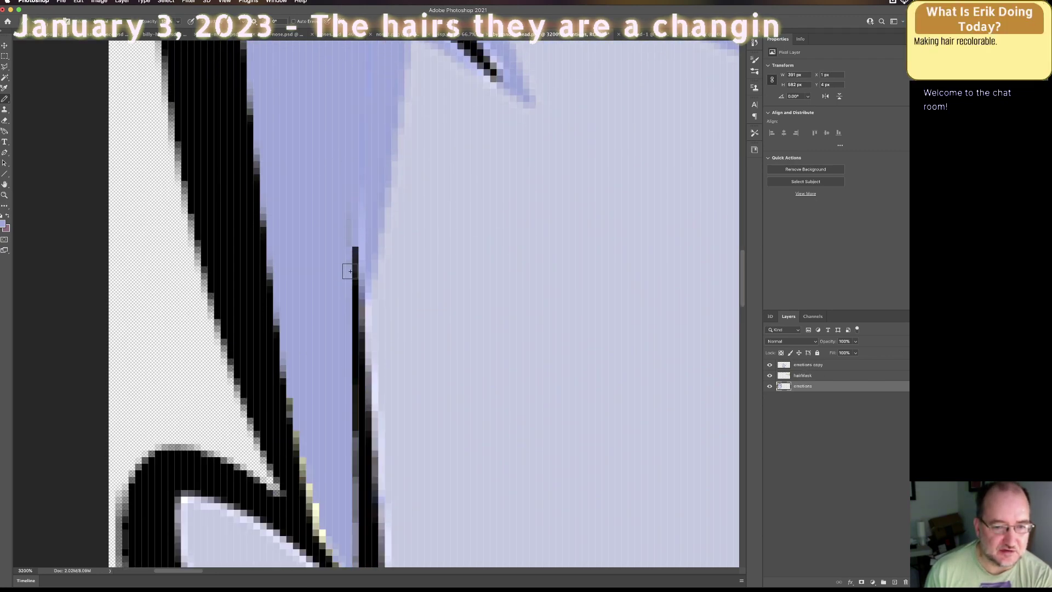
key("ctrl+z")
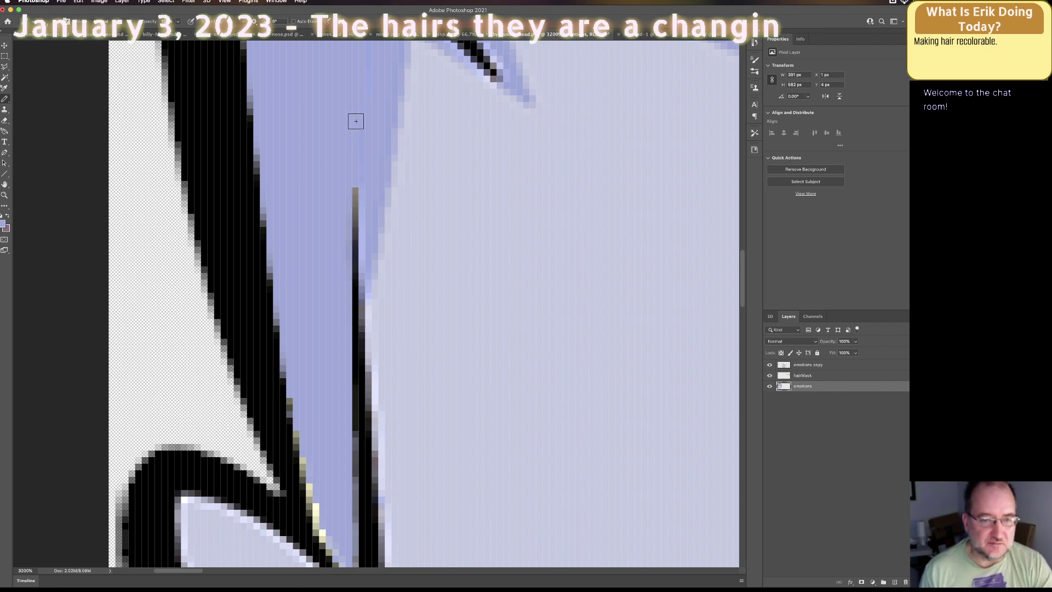
left_click_drag(743, 263, 745, 299)
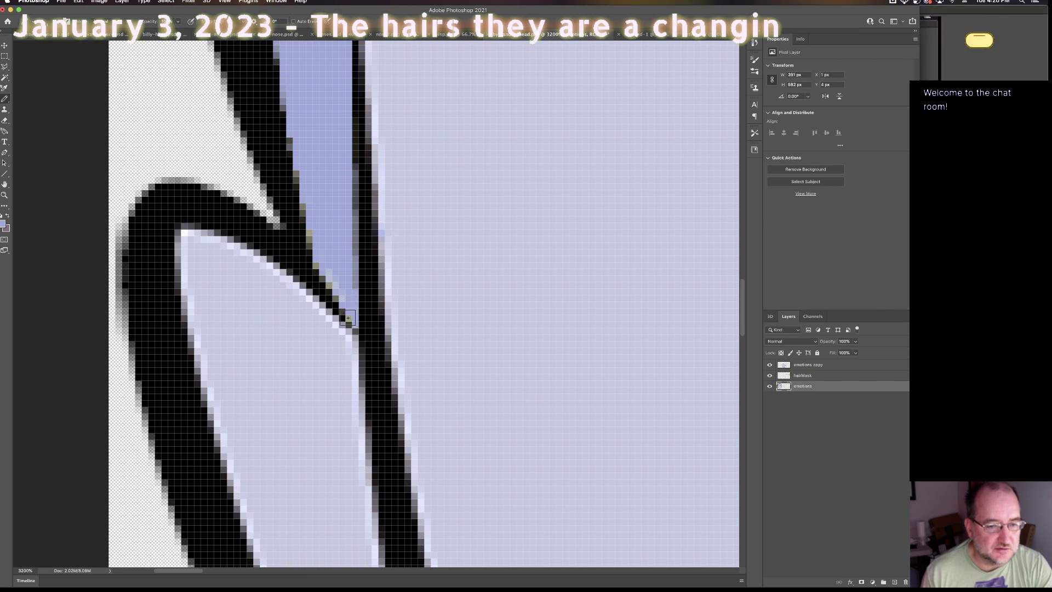
mouse_move(742, 301)
left_mouse_down()
mouse_move(751, 159)
mouse_move(753, 199)
left_mouse_up()
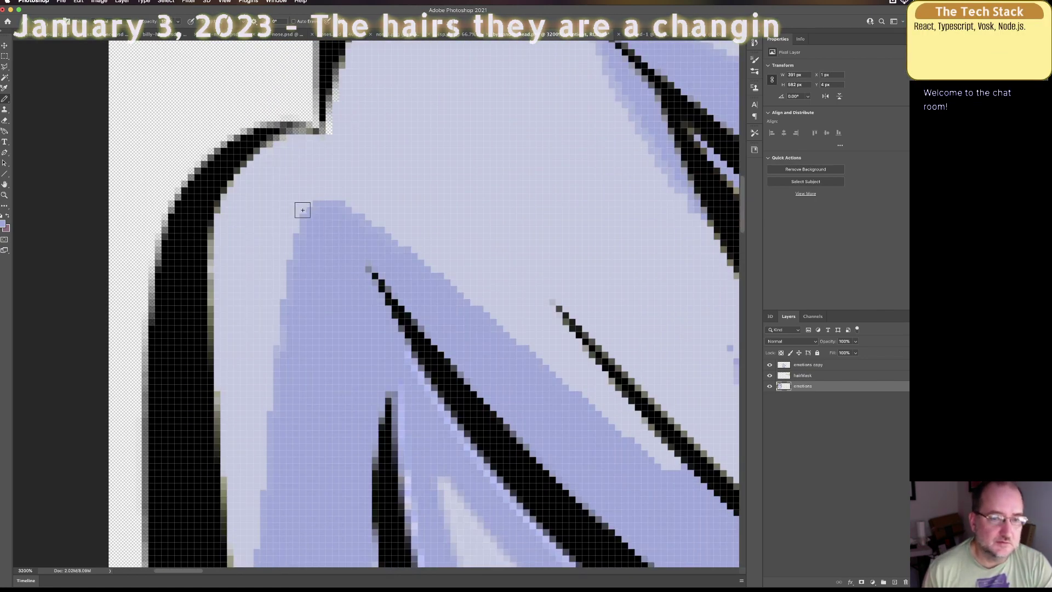
Step: Switch to Chrome and copy the Deep Shadow hex code from the Base Palette table in the Face Part Creation Guide
key("super+Tab")
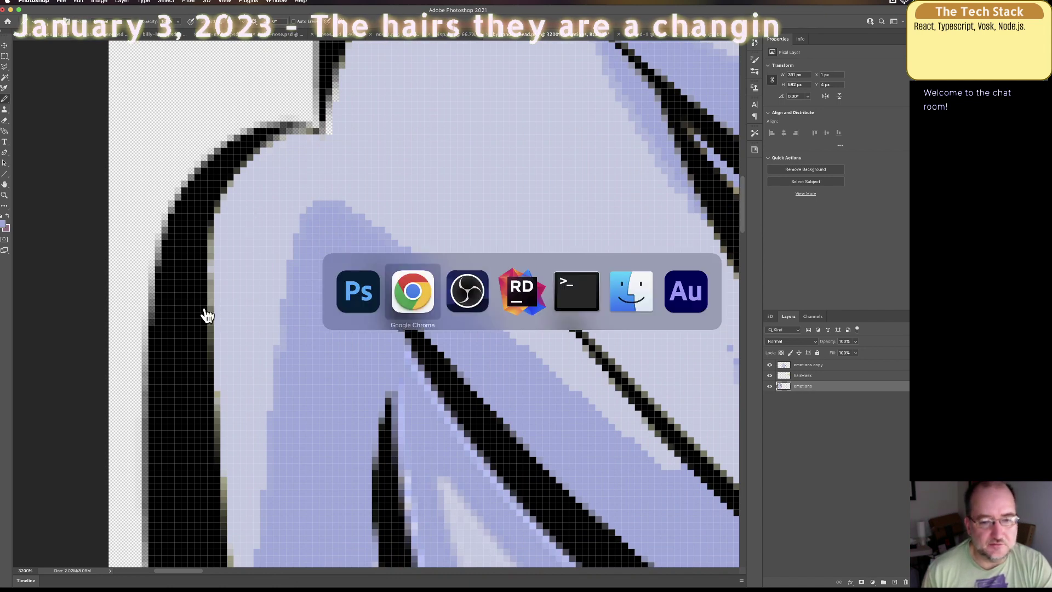
key("super+Tab")
key("super+Tab")
key("super+Tab")
key("super+Tab")
key("super+Tab")
key("super+Tab")
key("super+Tab")
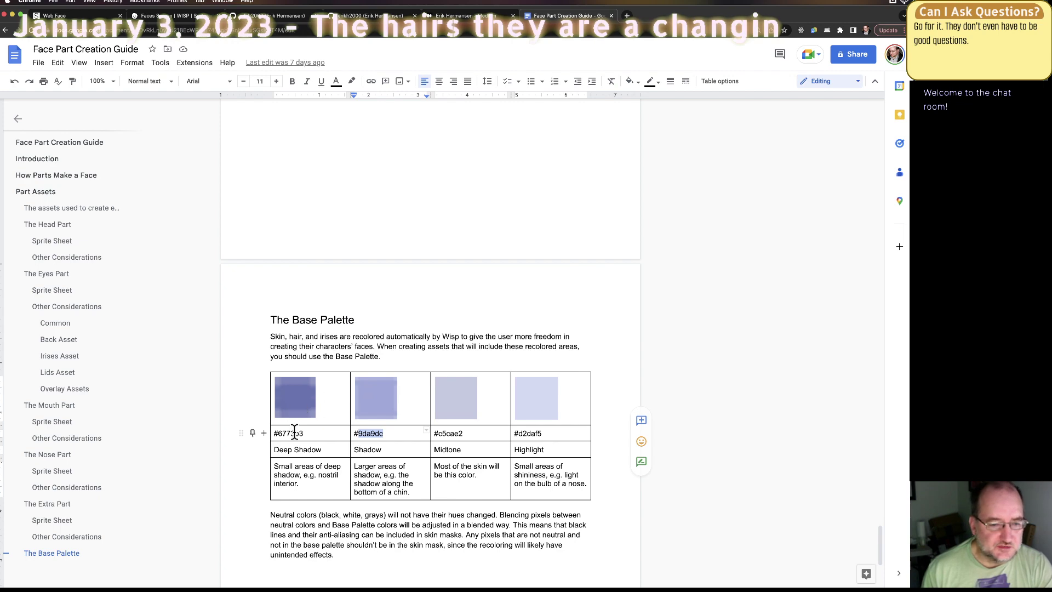
double_click(289, 435)
key("super+c")
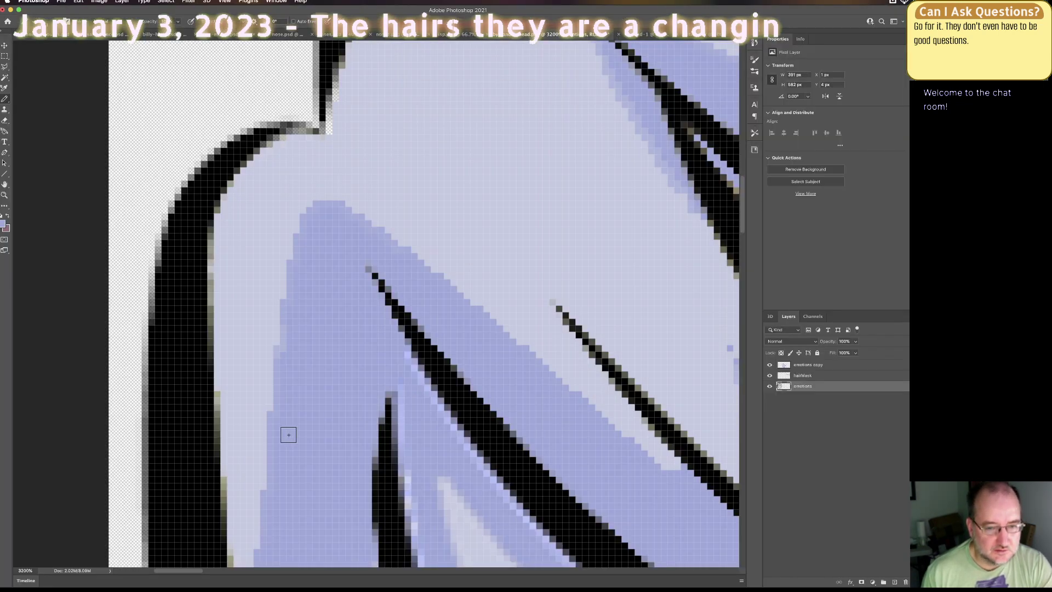
Step: Return to Photoshop and set the foreground colour to the copied Deep Shadow hex code
key("super+Tab")
left_click(3, 223)
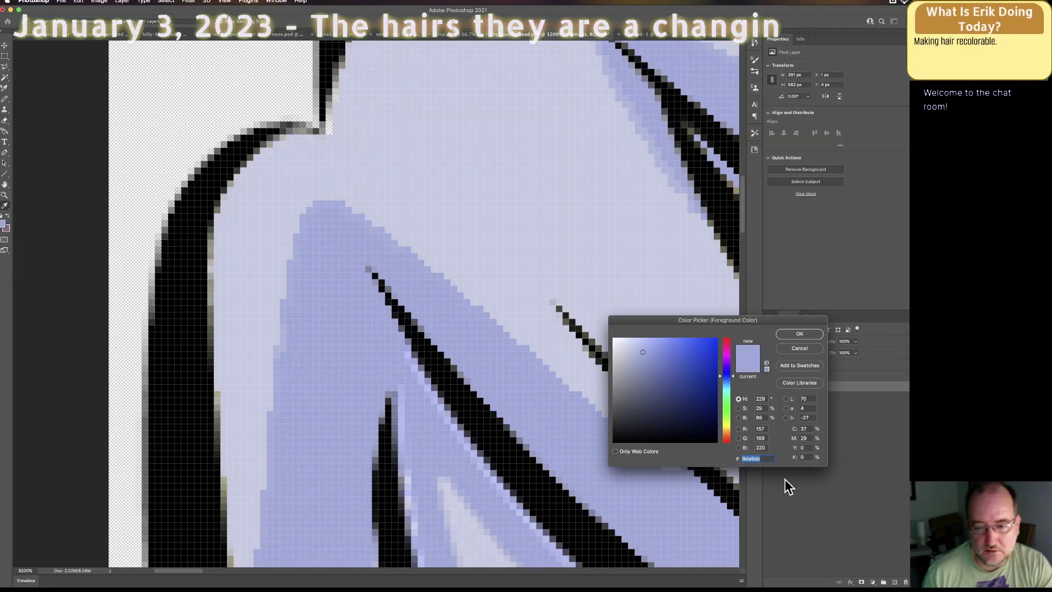
key("super+v")
left_click(798, 335)
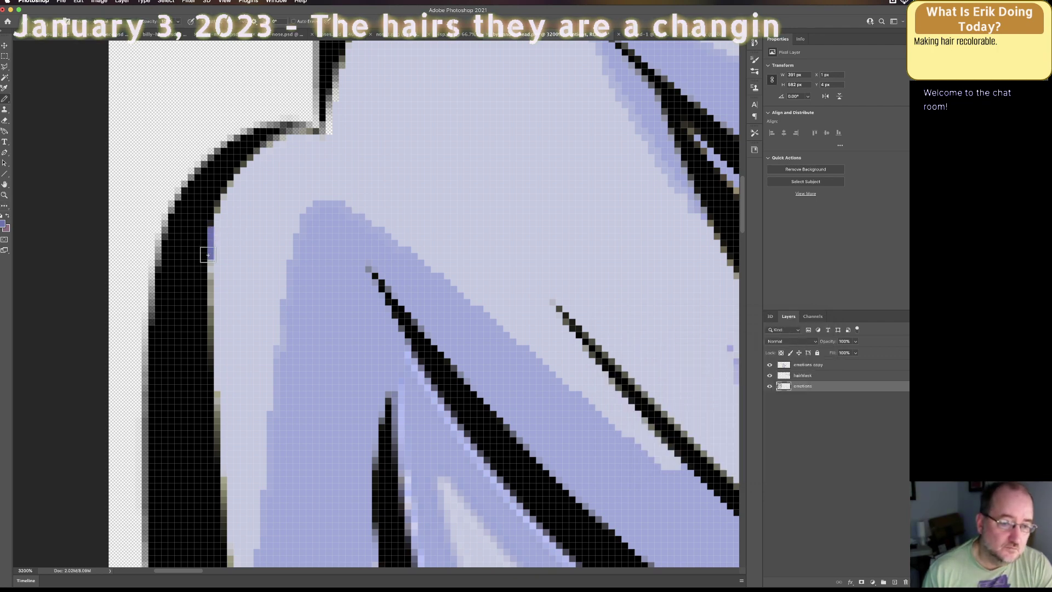
Step: Paint the olive and grey fringe pixels along the inner edge of the head's left hair outline in Deep Shadow
left_click_drag(212, 270, 208, 328)
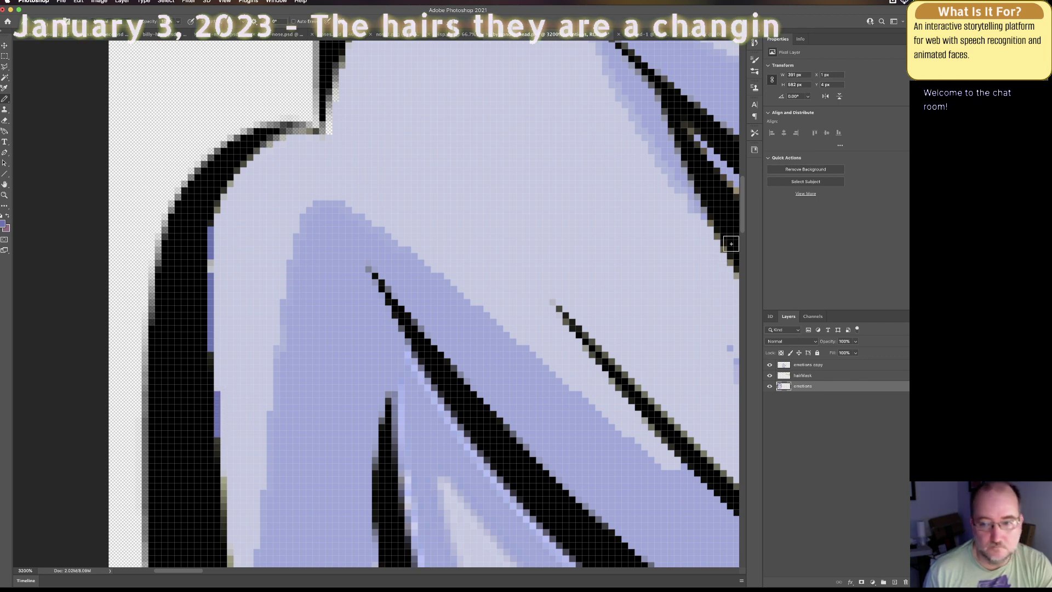
scroll(741, 219, "down", 1)
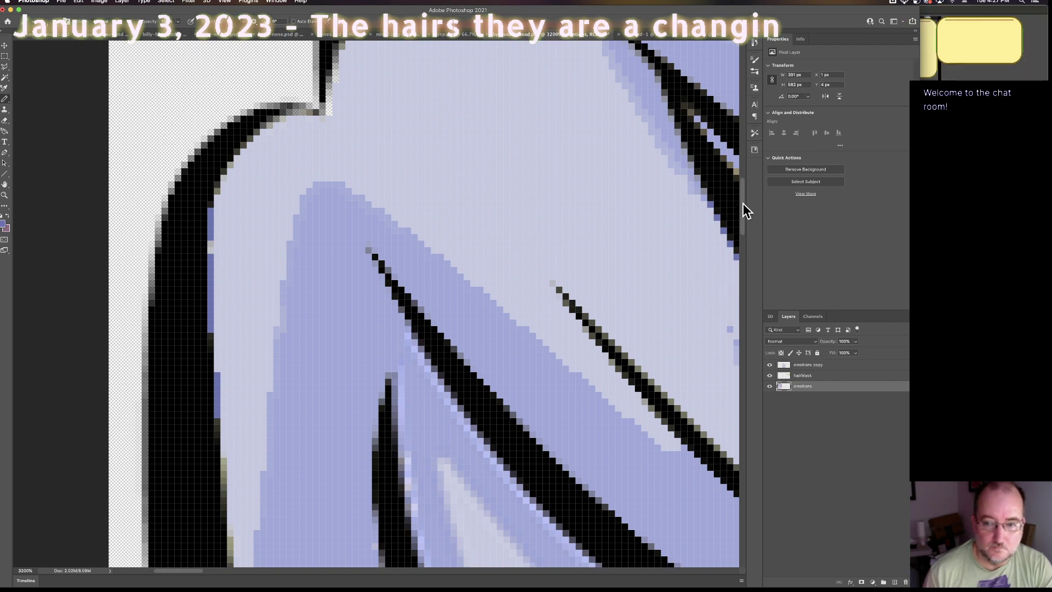
left_click_drag(742, 202, 744, 232)
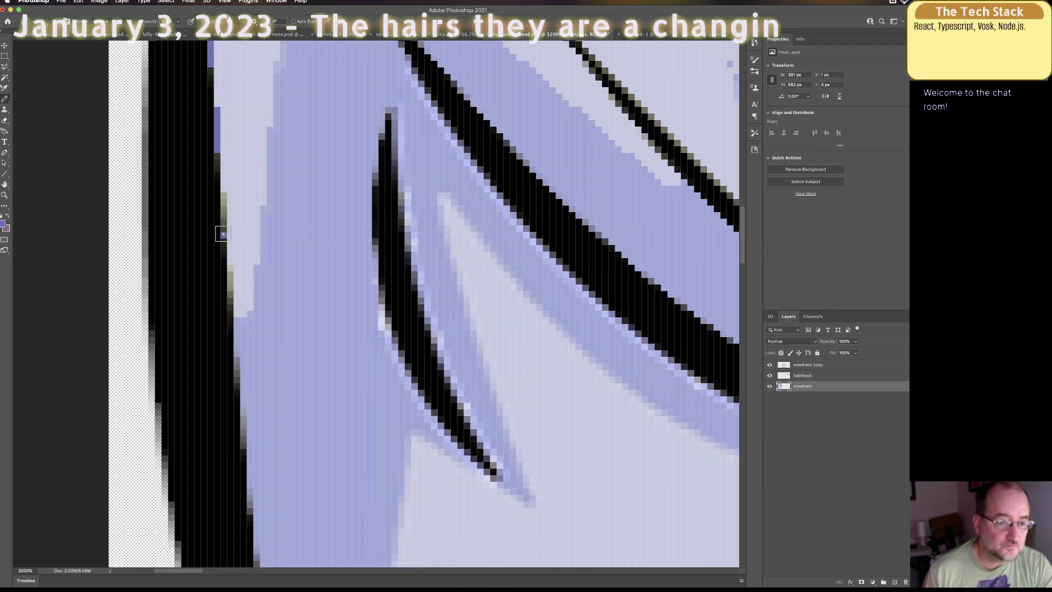
left_click(231, 271)
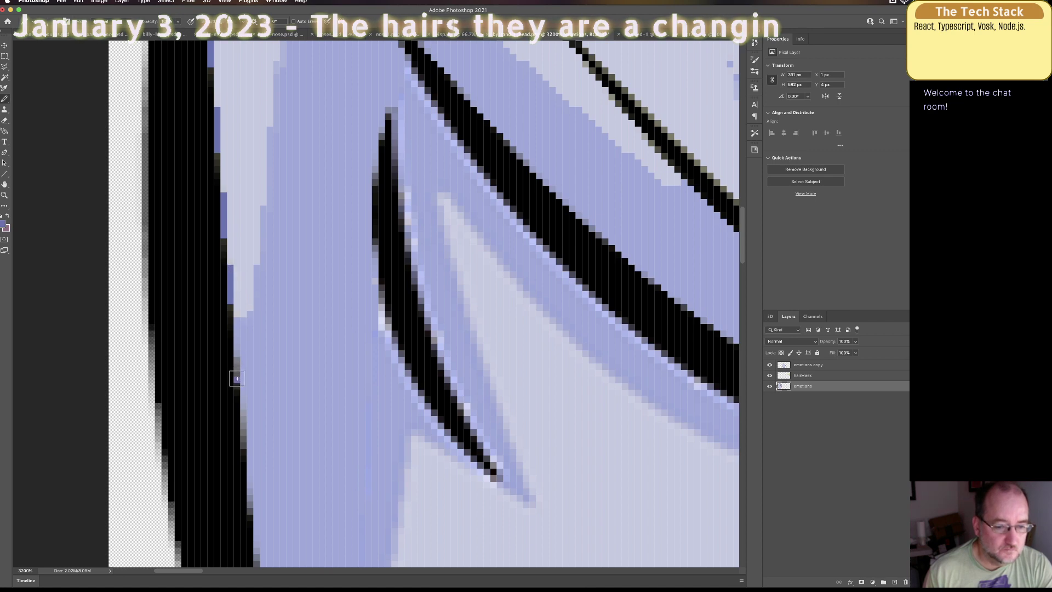
left_click(236, 360)
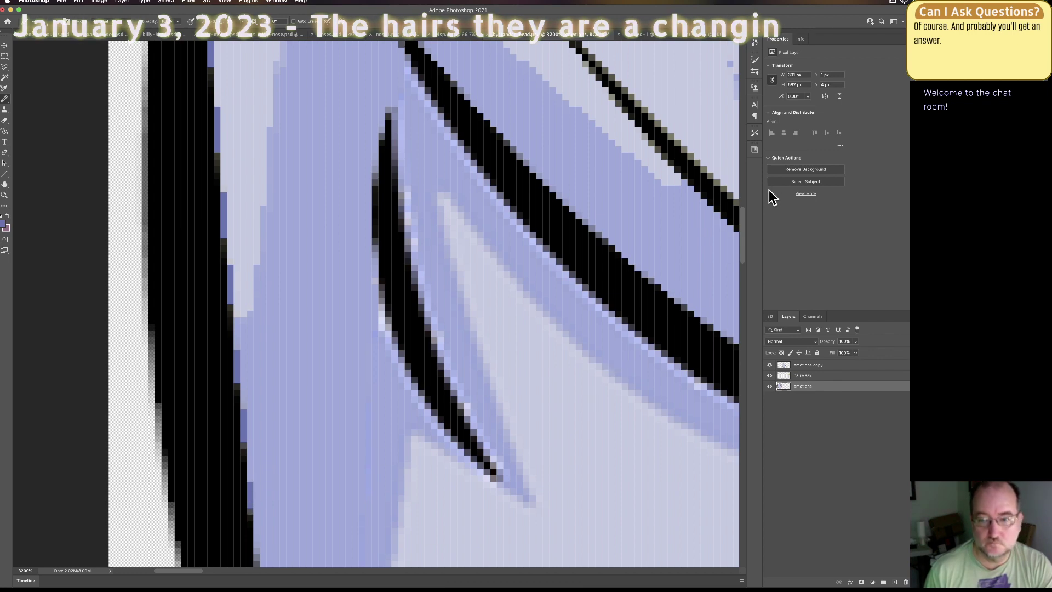
Step: Continue Deep Shadow down the left outline's inner edge, the thin sideburn line's upper end and the hair wedge's tip above the ear
left_click_drag(743, 224, 743, 258)
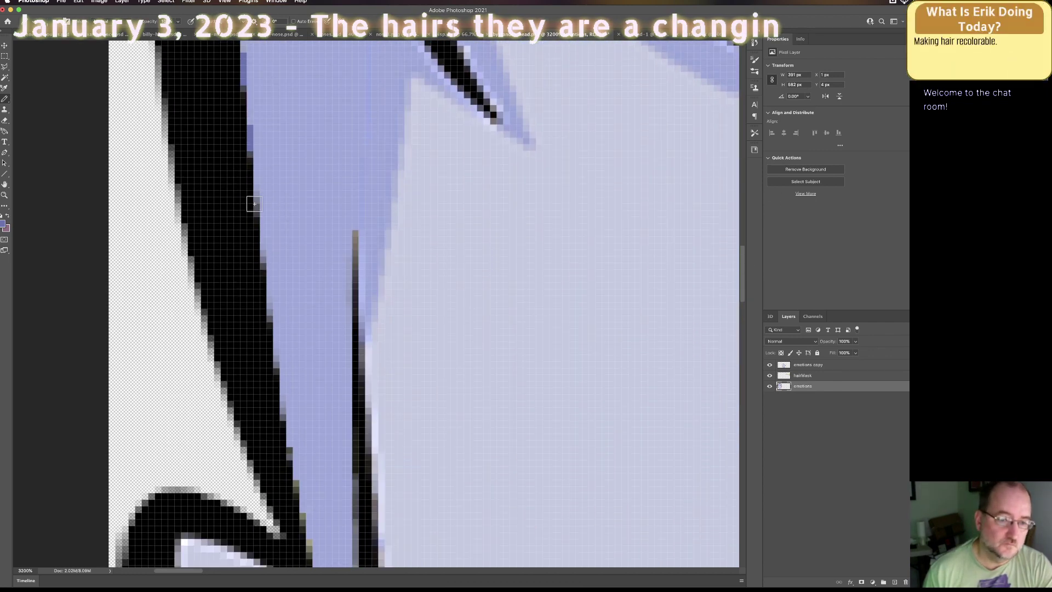
left_click_drag(254, 204, 255, 175)
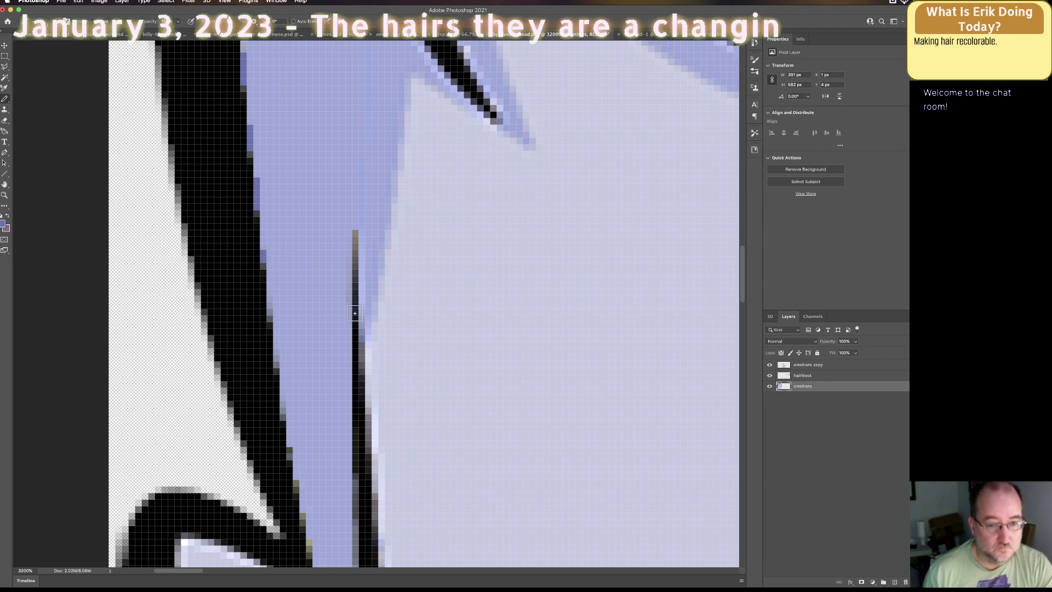
left_click_drag(355, 314, 356, 250)
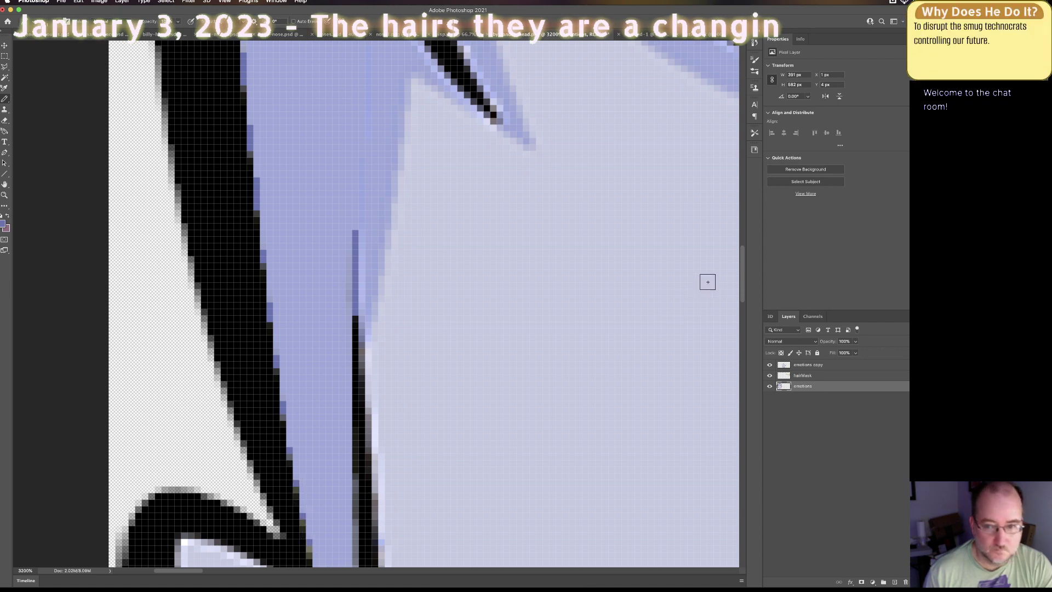
scroll(745, 285, "down", 10)
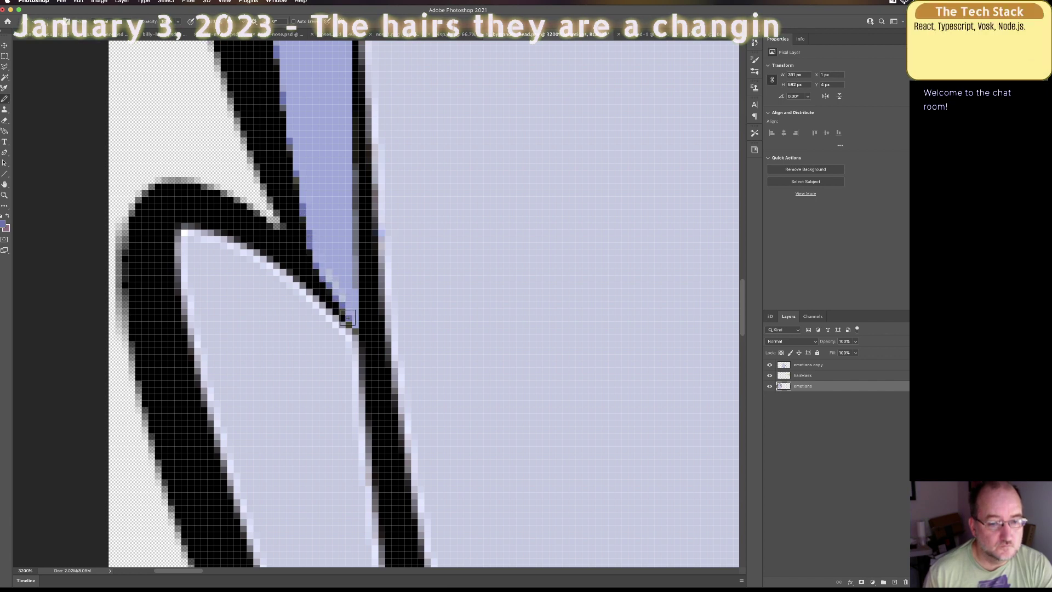
left_click_drag(352, 325, 353, 280)
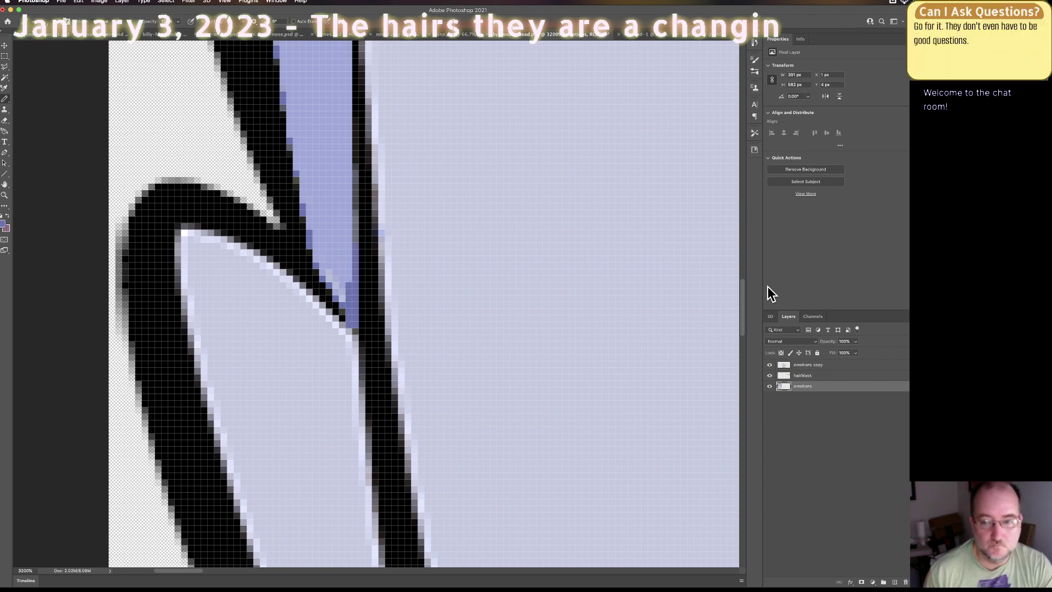
Step: Fill the pale and grey pixels inside the notch of the upper-left hair outline with Deep Shadow
mouse_move(742, 294)
left_mouse_down()
mouse_move(727, 185)
mouse_move(713, 170)
left_mouse_up()
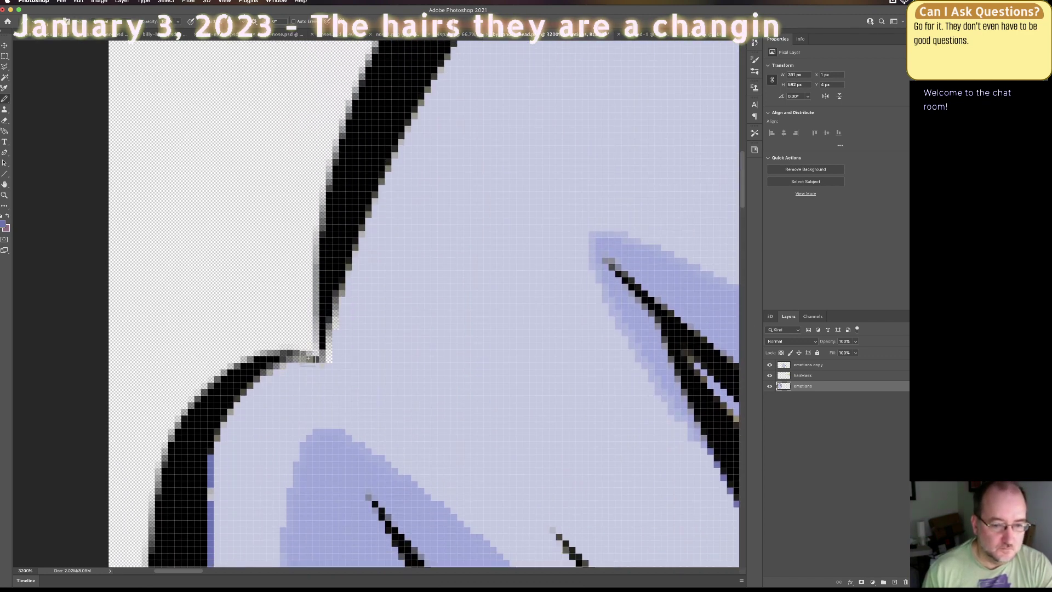
left_click_drag(327, 362, 329, 332)
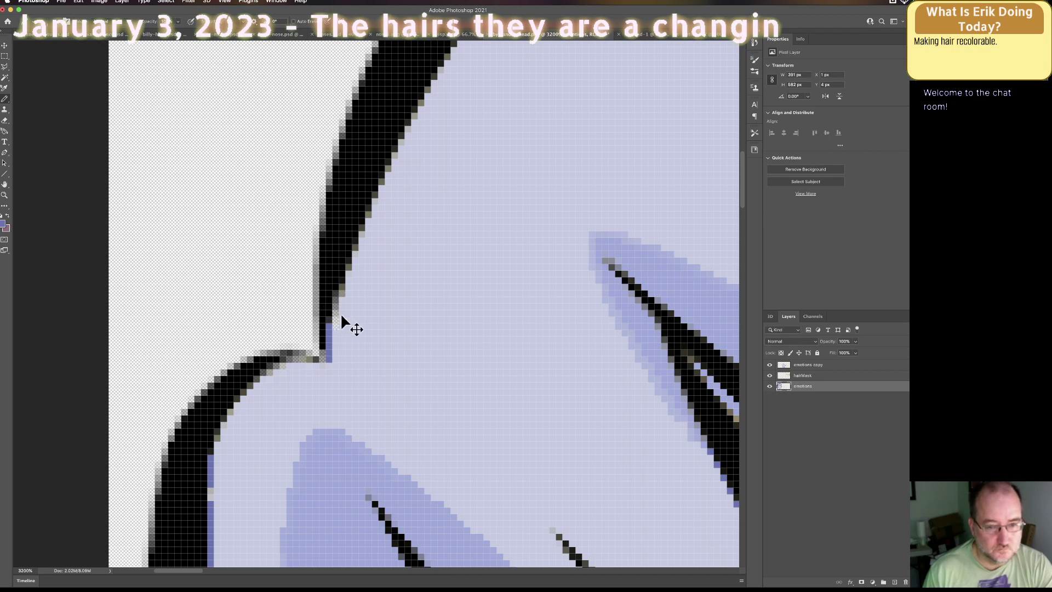
left_click_drag(337, 326, 337, 300)
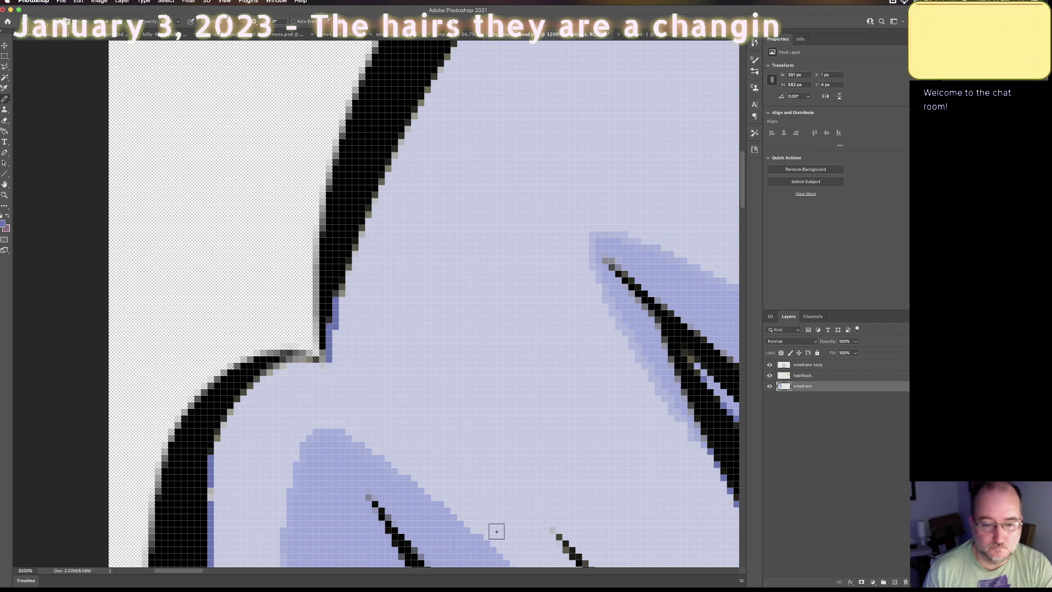
Step: Paint the olive pixels on the inner edge of the right hair outline, around its widest bend, in Deep Shadow
left_click_drag(188, 575, 217, 575)
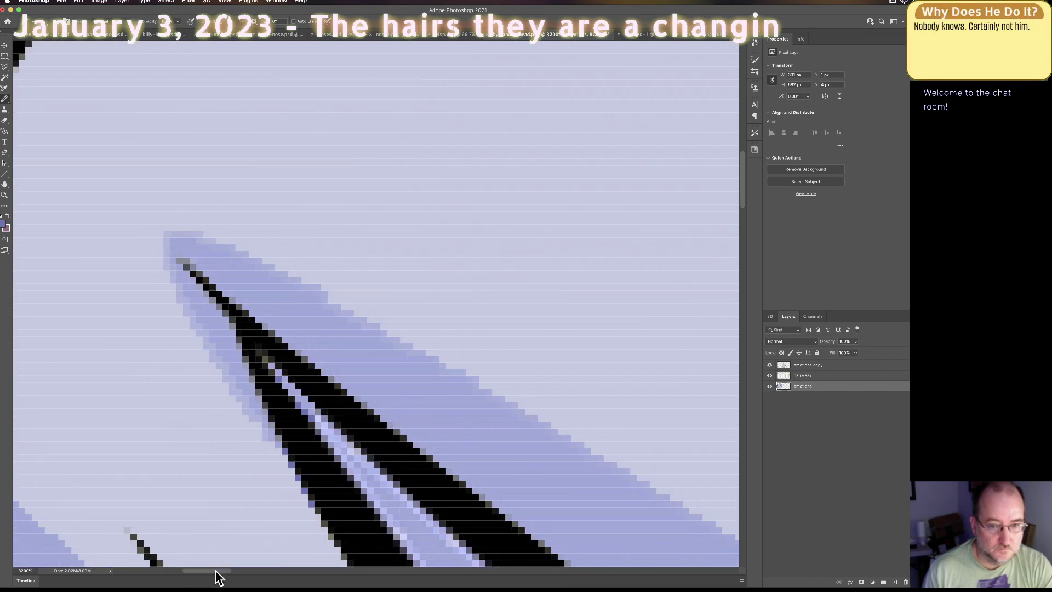
left_click_drag(747, 186, 734, 129)
left_click_drag(212, 575, 304, 575)
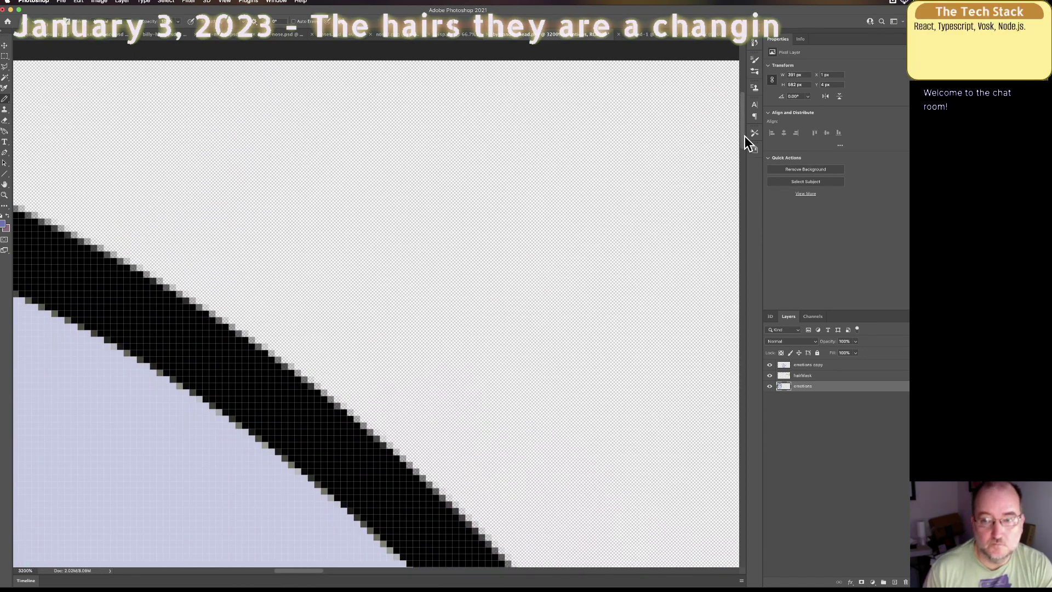
left_click_drag(744, 135, 750, 270)
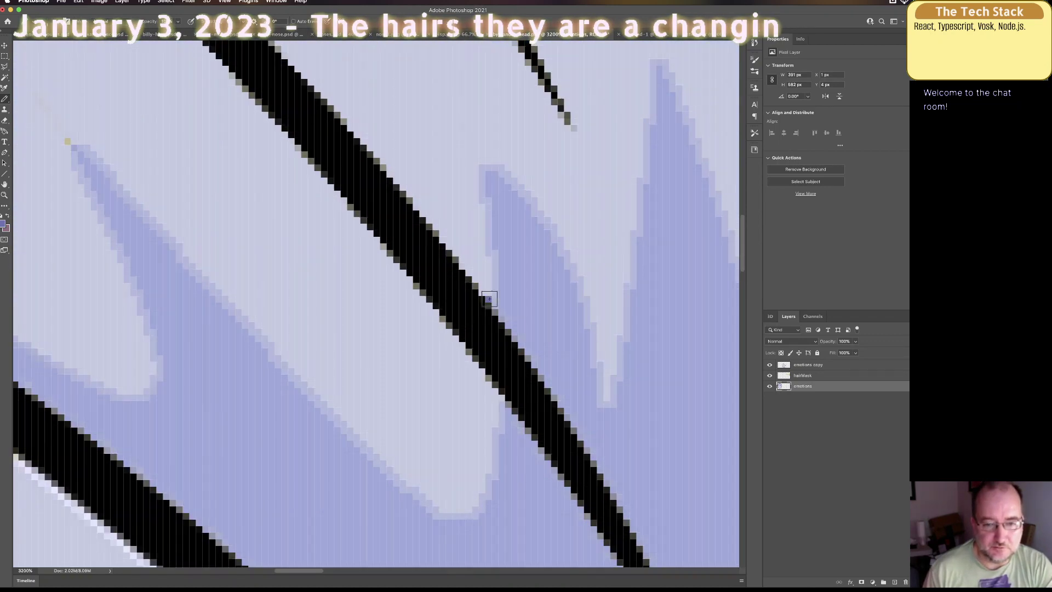
mouse_move(287, 574)
left_mouse_down()
mouse_move(328, 574)
mouse_move(320, 574)
left_mouse_up()
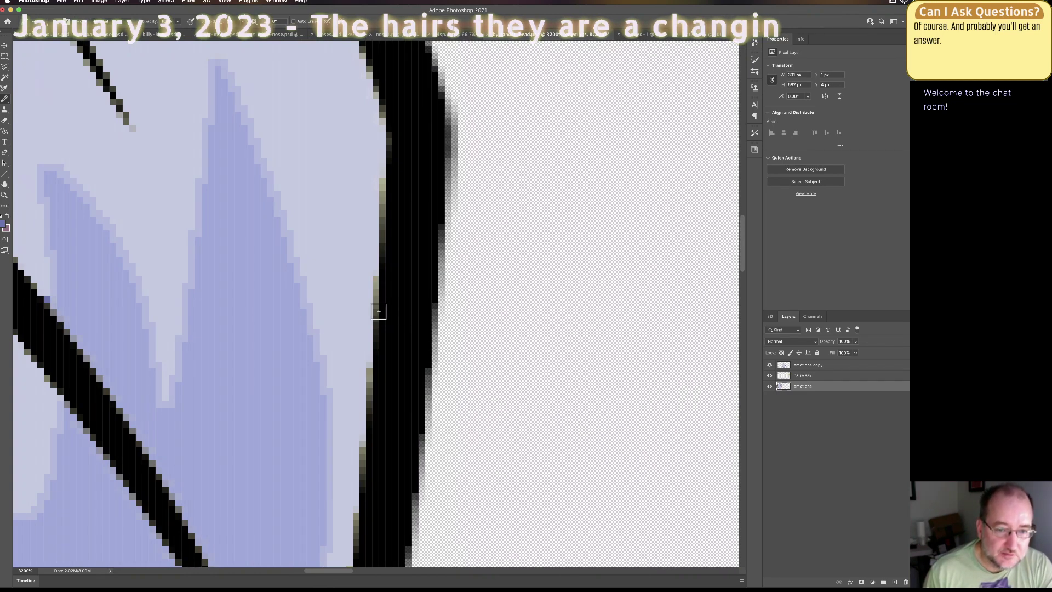
left_click_drag(377, 300, 376, 289)
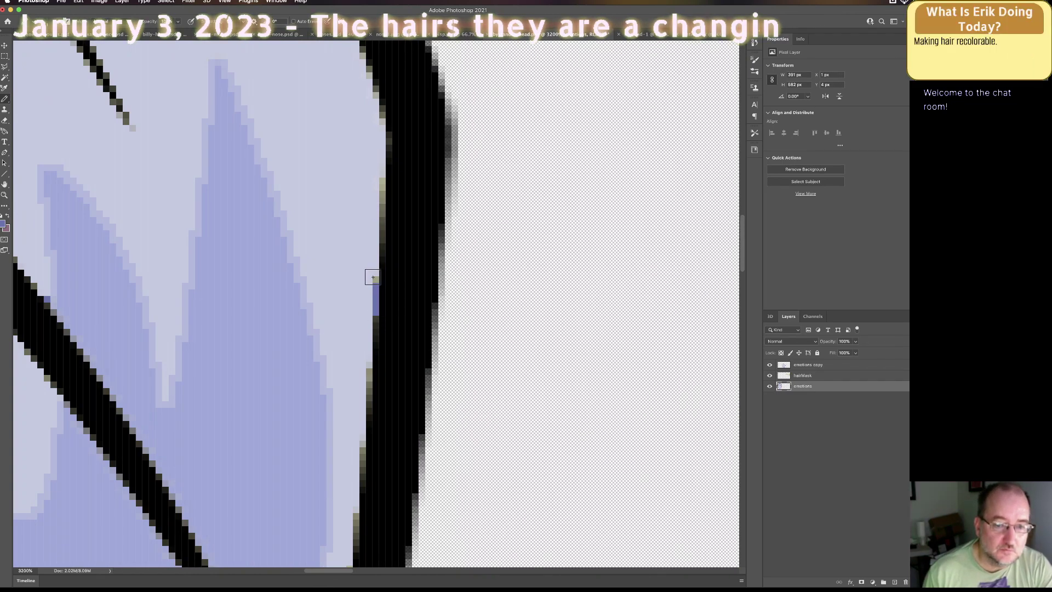
left_click_drag(382, 222, 379, 191)
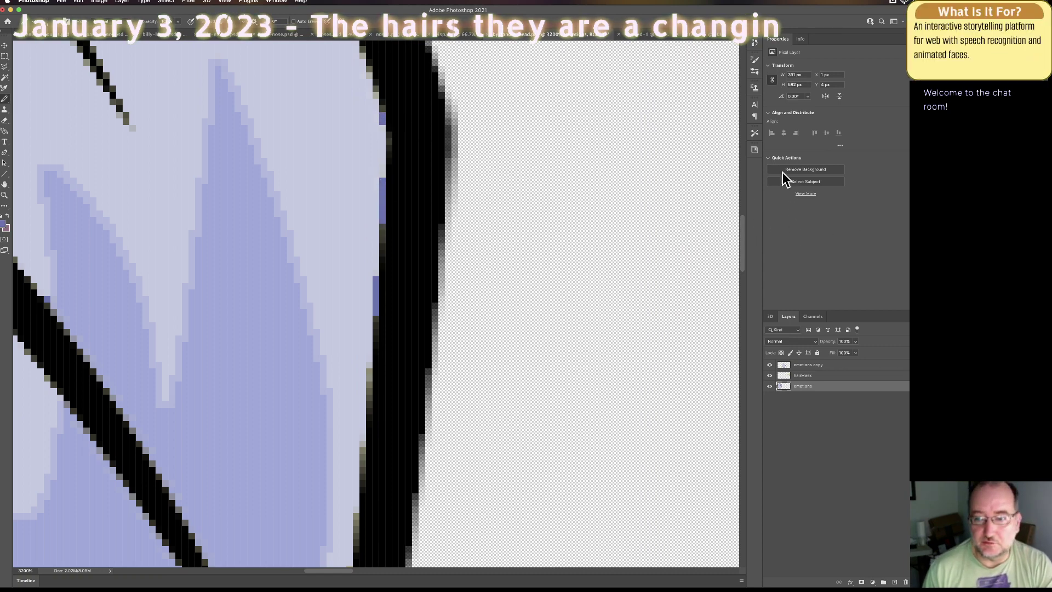
Step: Recolour the stepped olive pixels up the inner edge of the right hair outline's slanted upper part in Deep Shadow
scroll(741, 235, "up", 10)
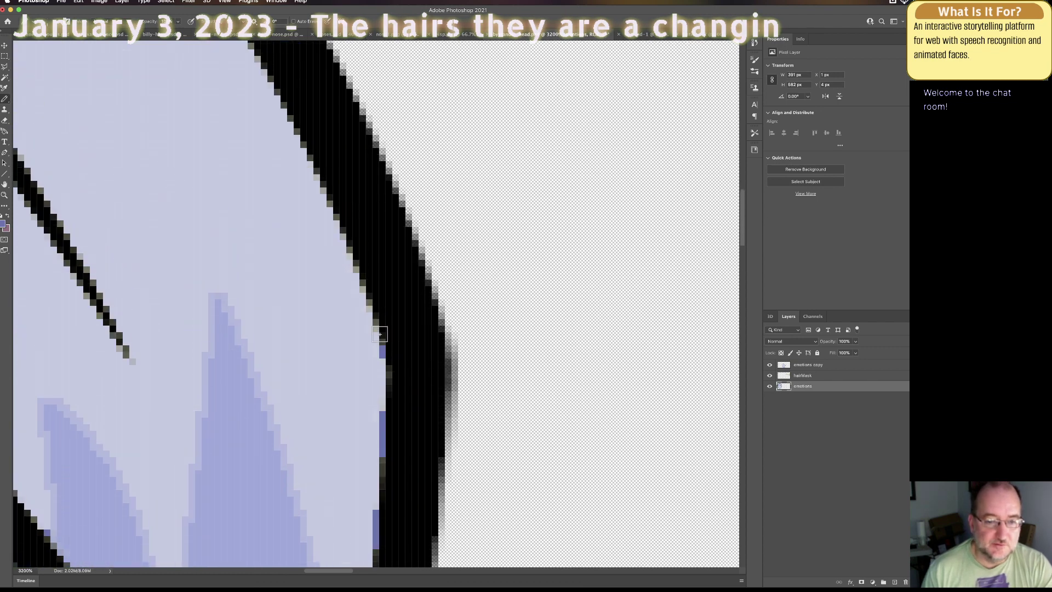
left_click_drag(375, 325, 369, 305)
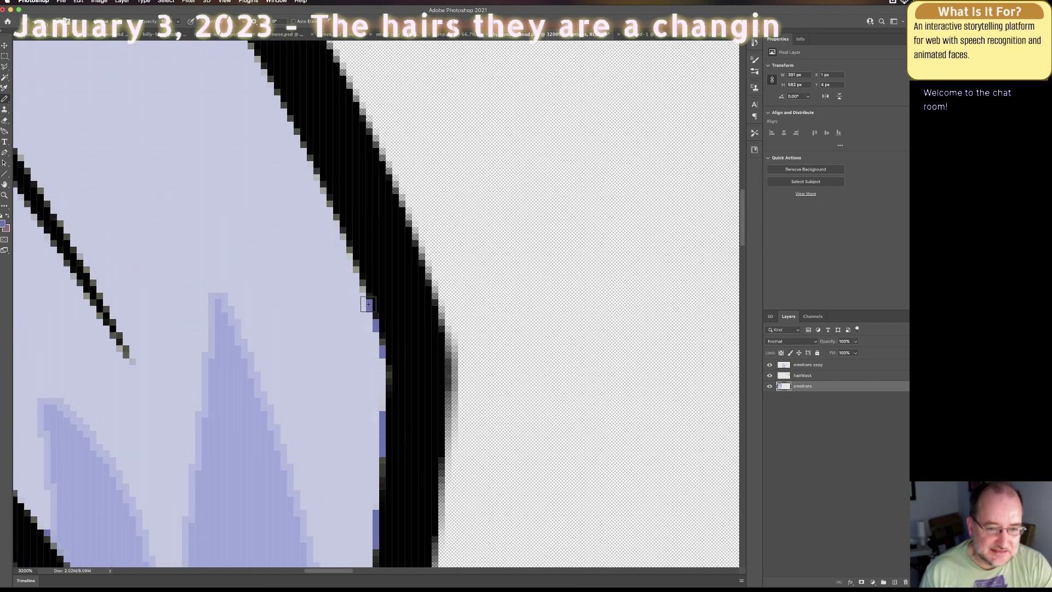
left_click(355, 268)
left_click(341, 235)
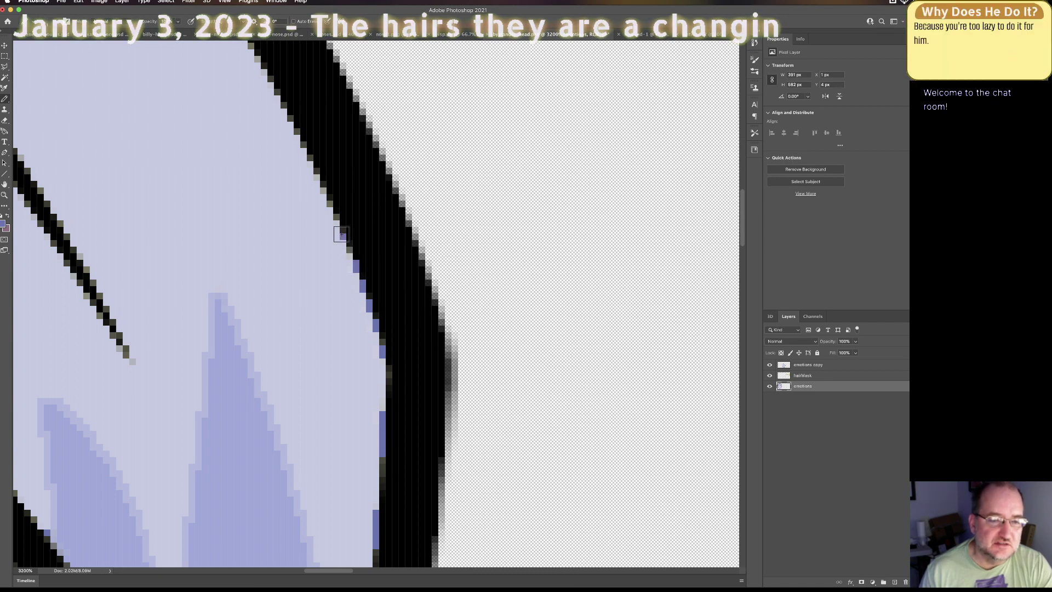
left_click(349, 256)
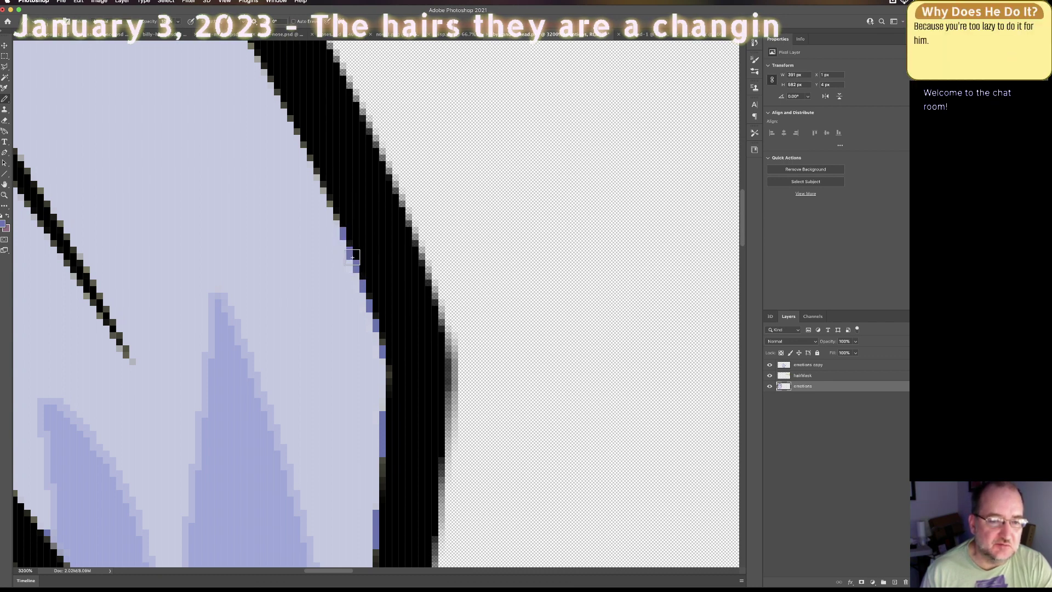
left_click(336, 210)
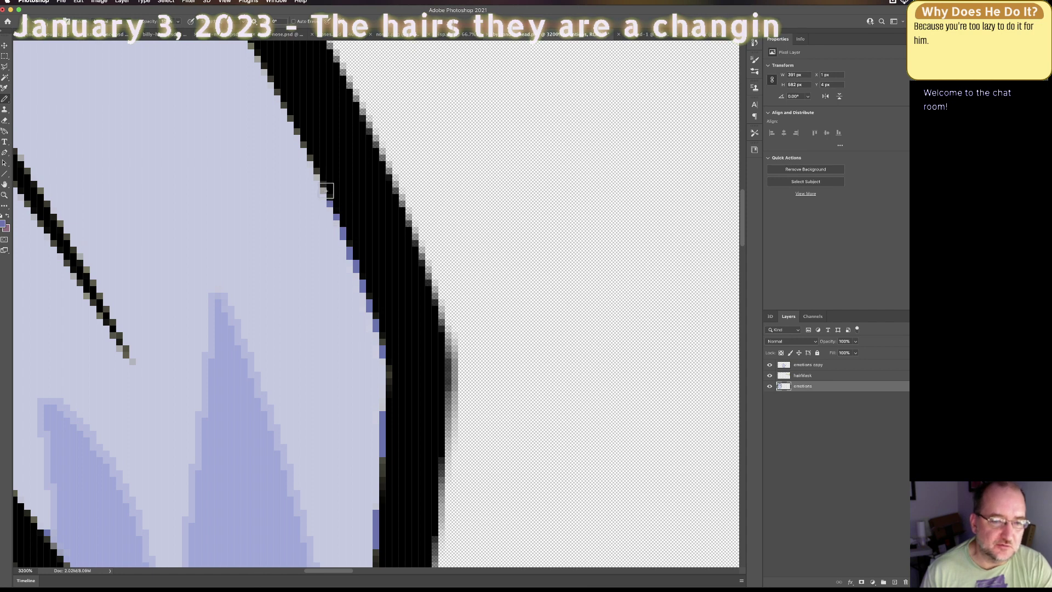
left_click(323, 188)
left_click(316, 174)
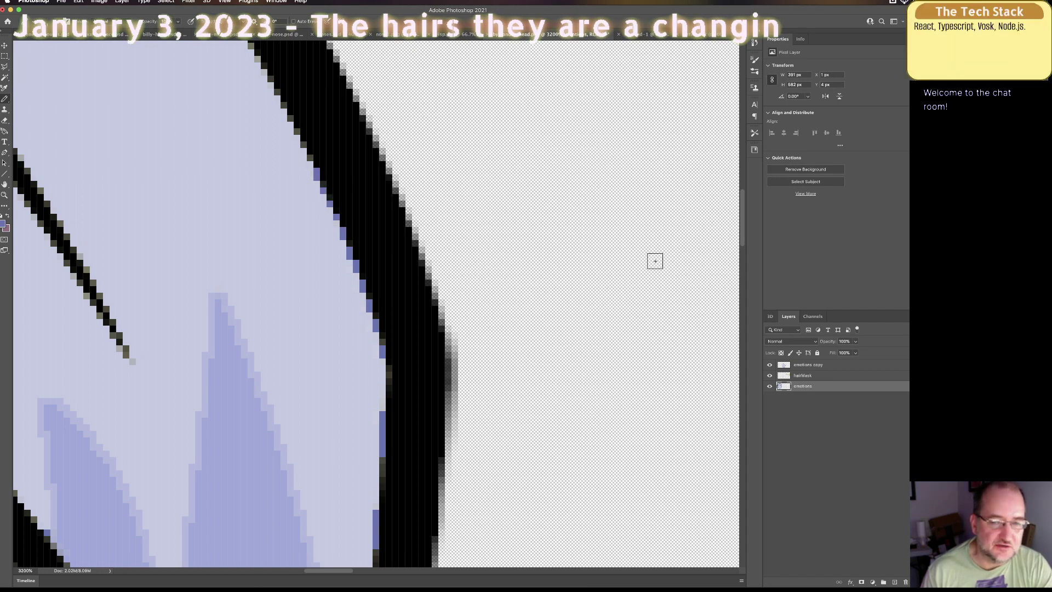
Step: Paint the olive pixel runs down the inner edge of the right hair outline, below the widest bend, in Deep Shadow
left_click_drag(744, 219, 748, 263)
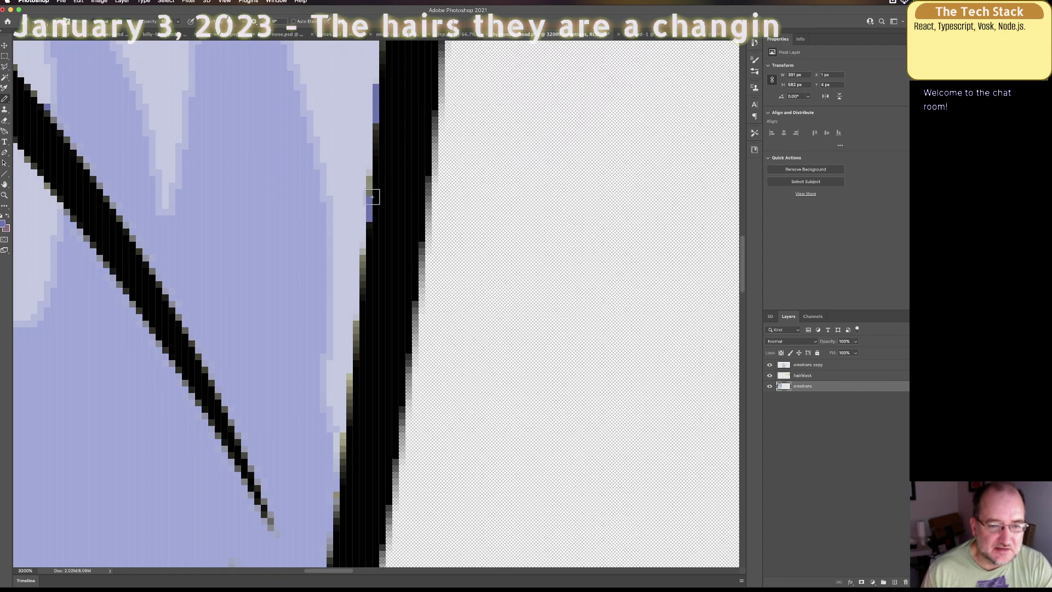
left_click_drag(370, 218, 369, 178)
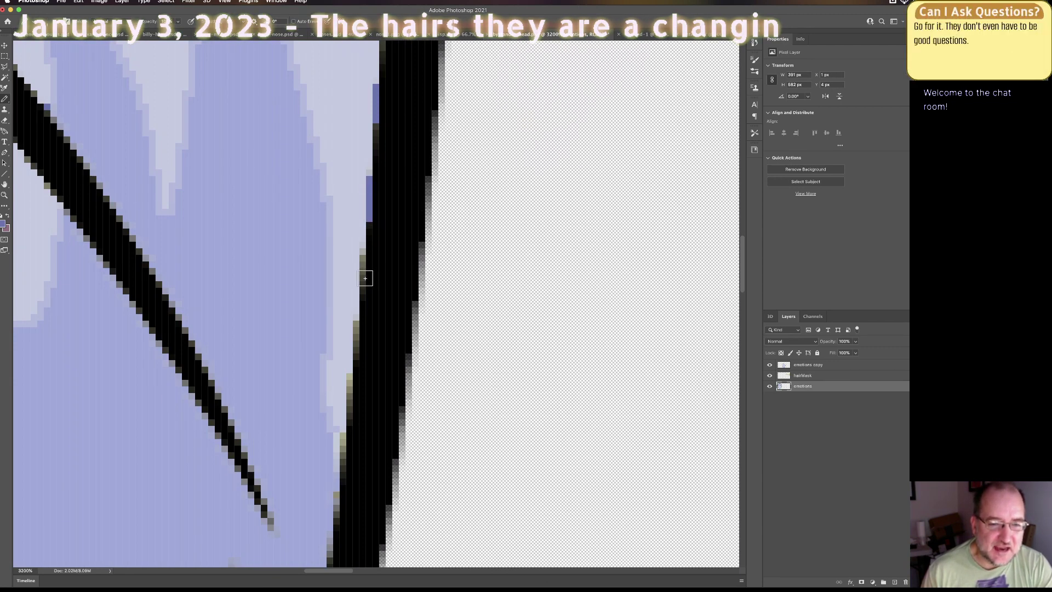
left_click_drag(365, 279, 363, 250)
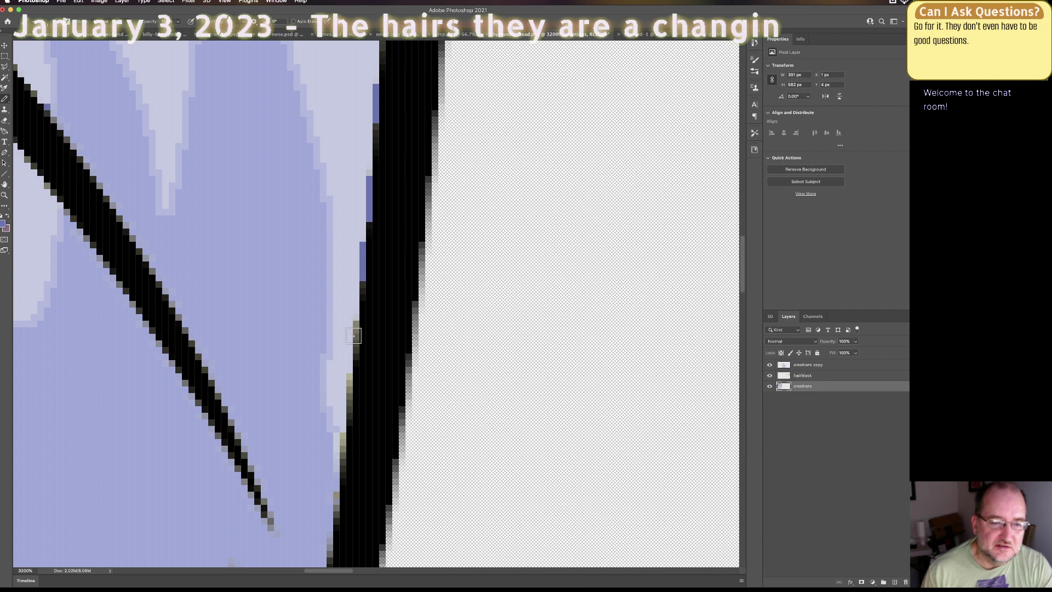
left_click_drag(358, 344, 356, 317)
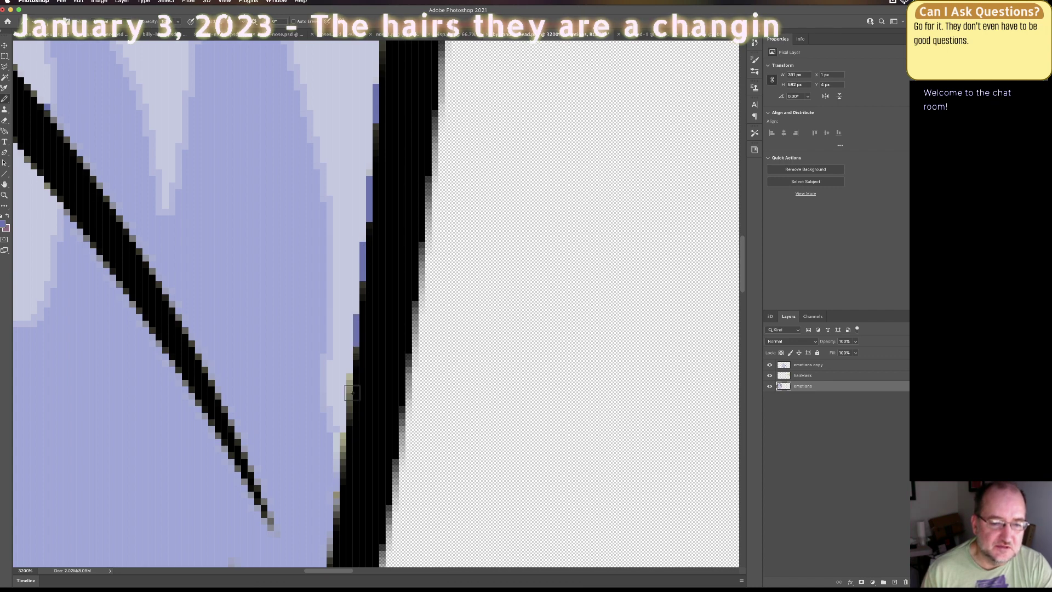
left_click_drag(351, 408, 349, 375)
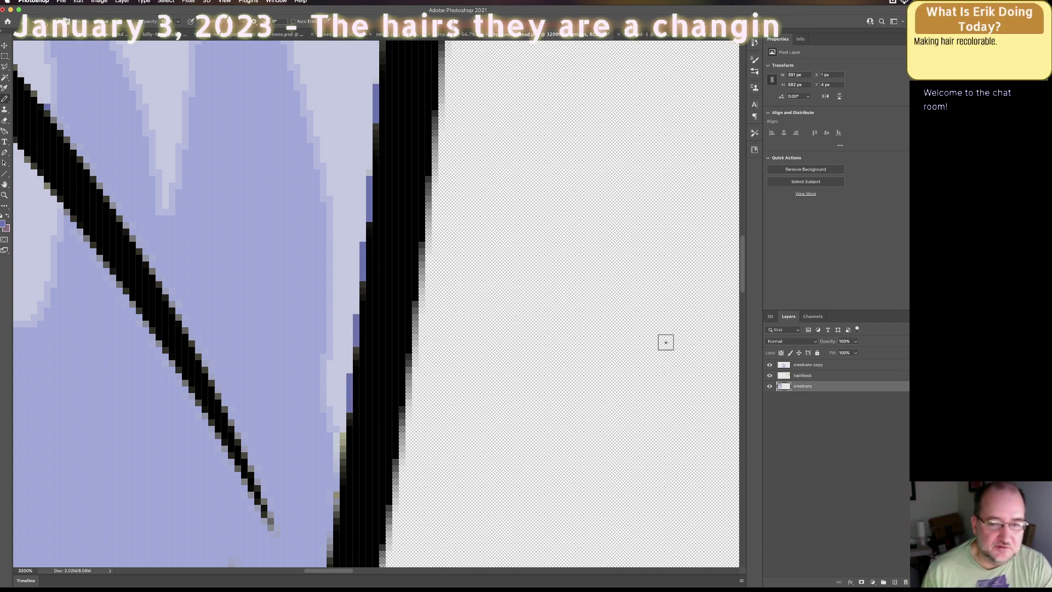
Step: Examine the recoloured hair outlines from the right ear up to the whole base head
scroll(745, 273, "down", 5)
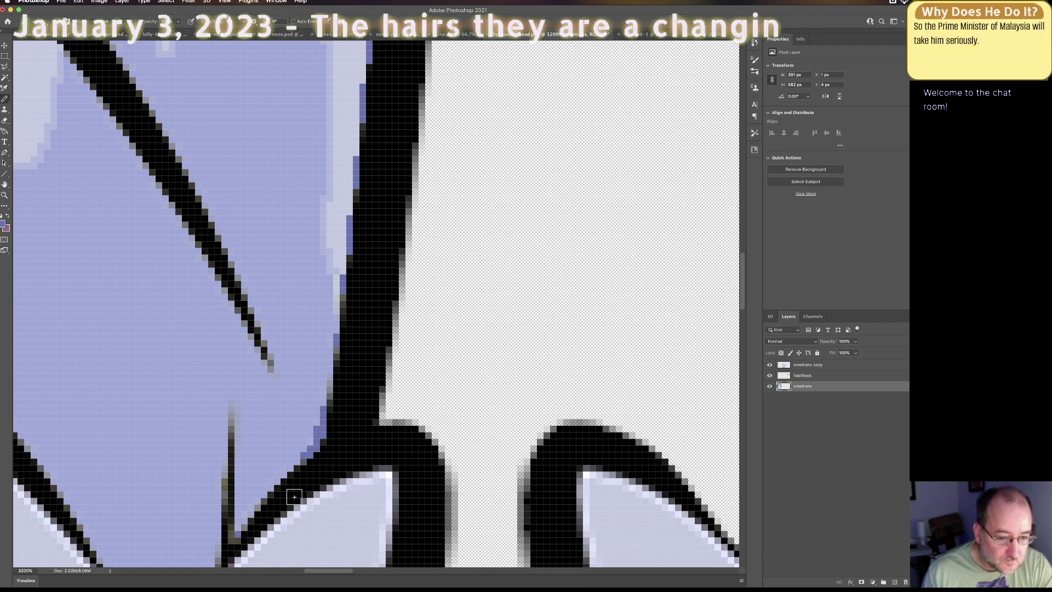
key("super+minus")
key("super+minus")
key("super+minus")
key("super+minus")
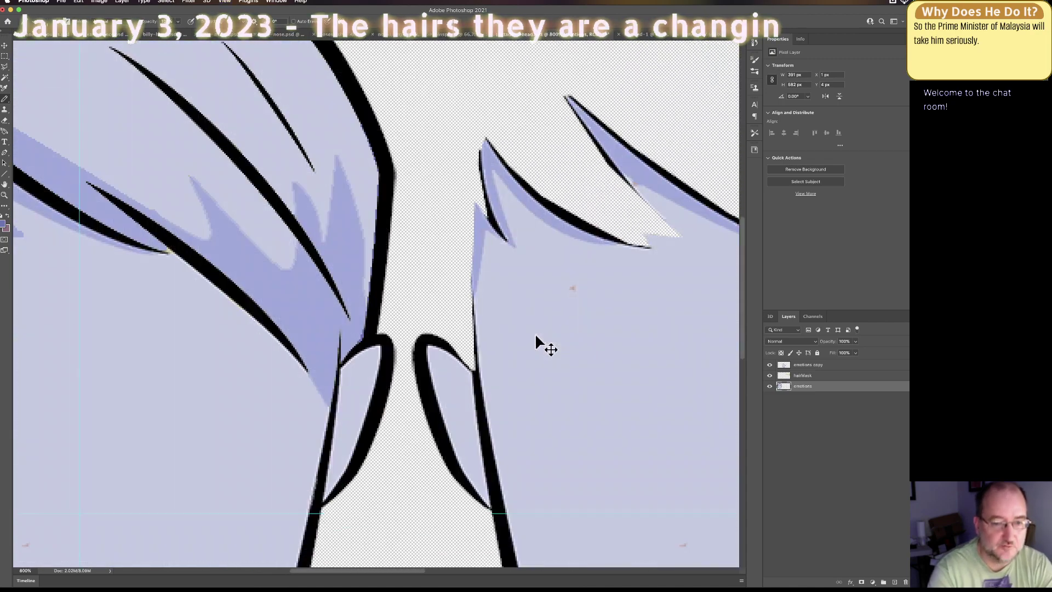
key("super+minus")
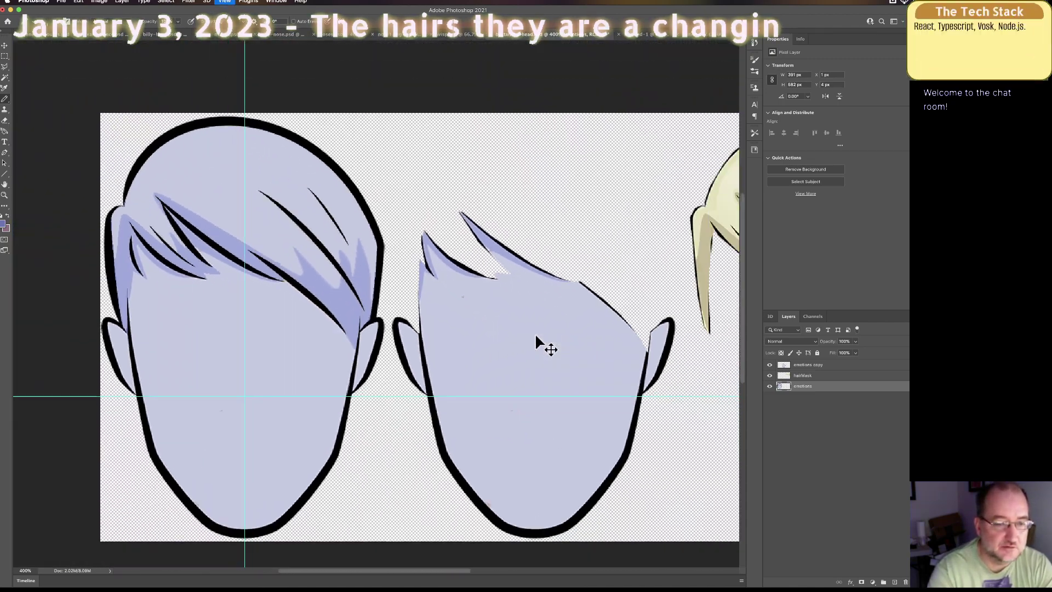
key("super+minus")
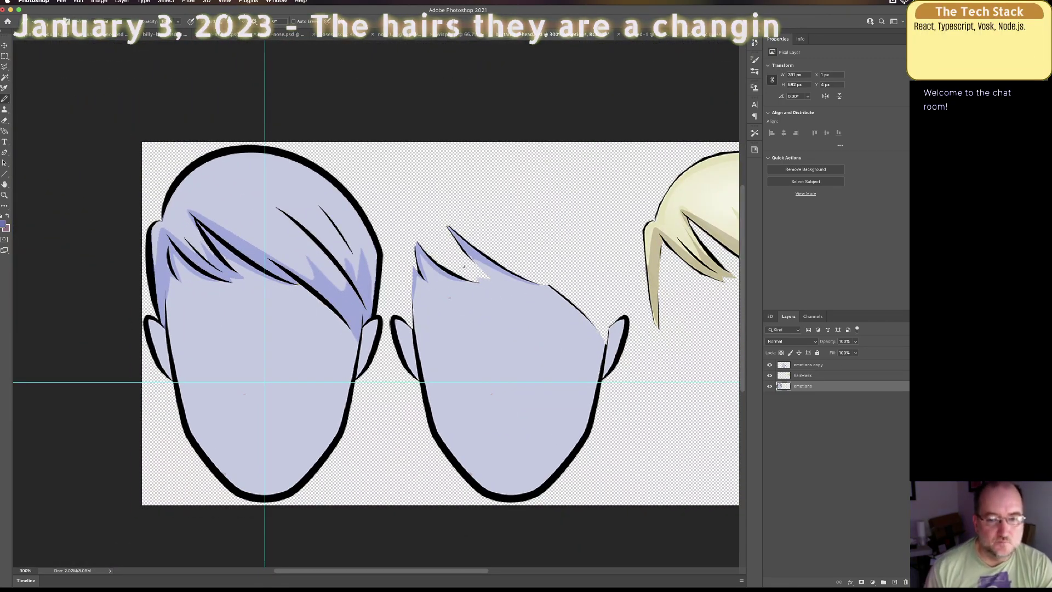
left_click(4, 224)
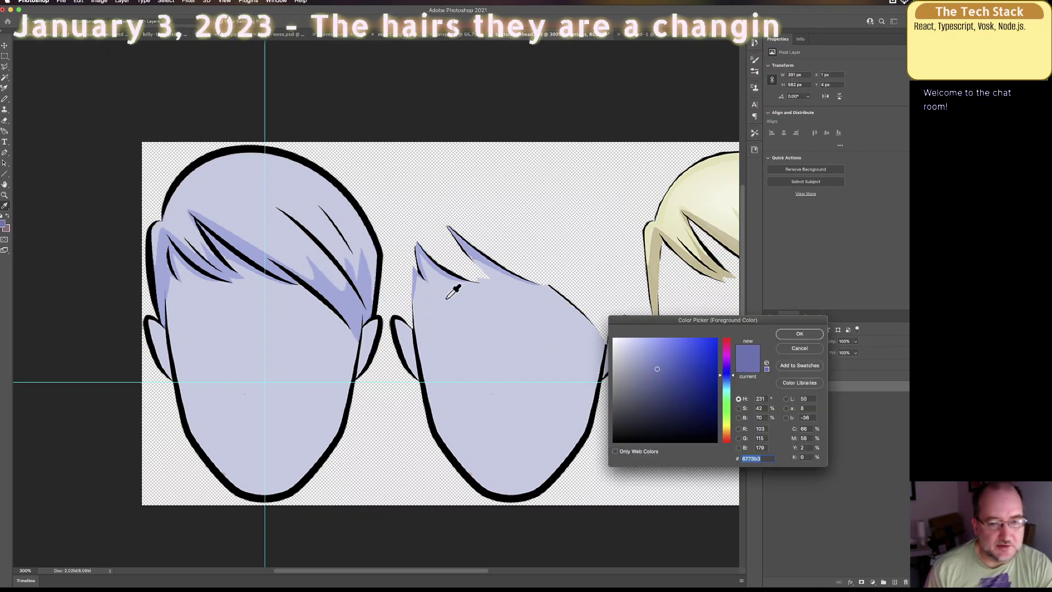
left_click(801, 348)
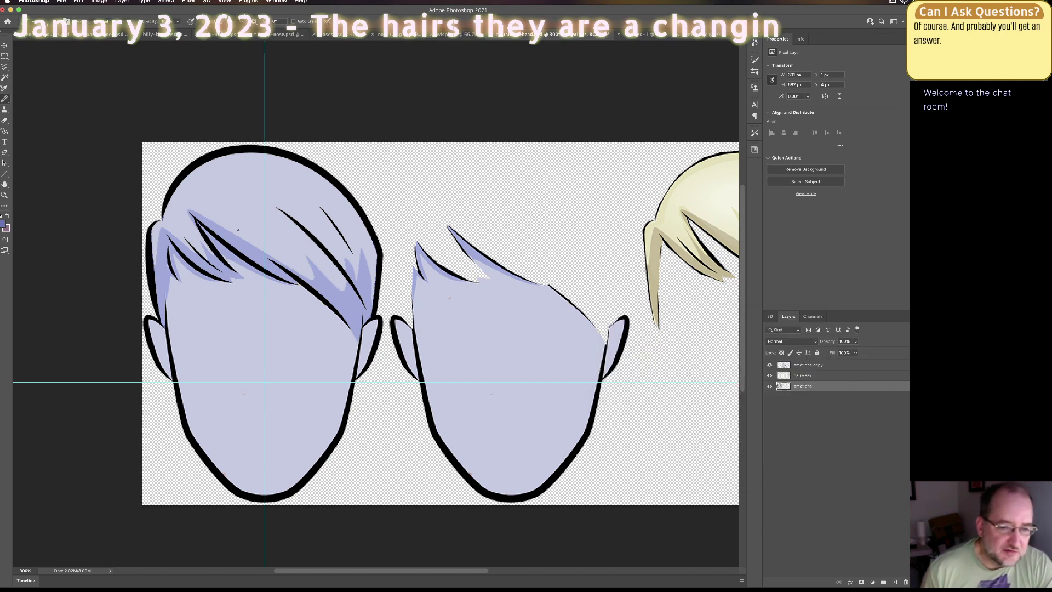
Step: Set the foreground colour to the Face Part Creation Guide's Highlight code, #d2daf5, and activate the Brush tool
key("super+Tab")
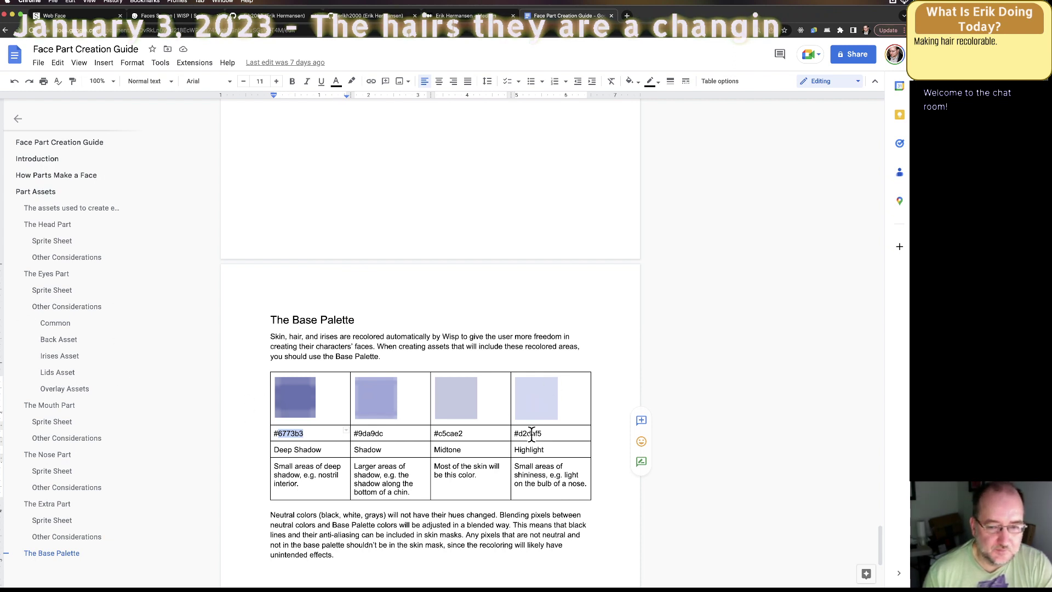
key("super+Tab")
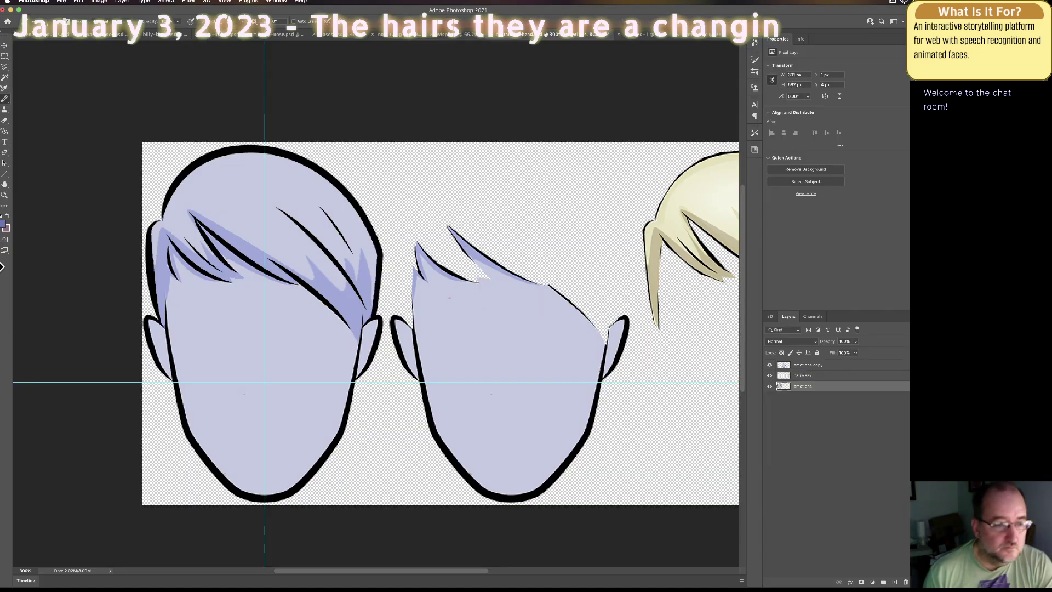
left_click(3, 223)
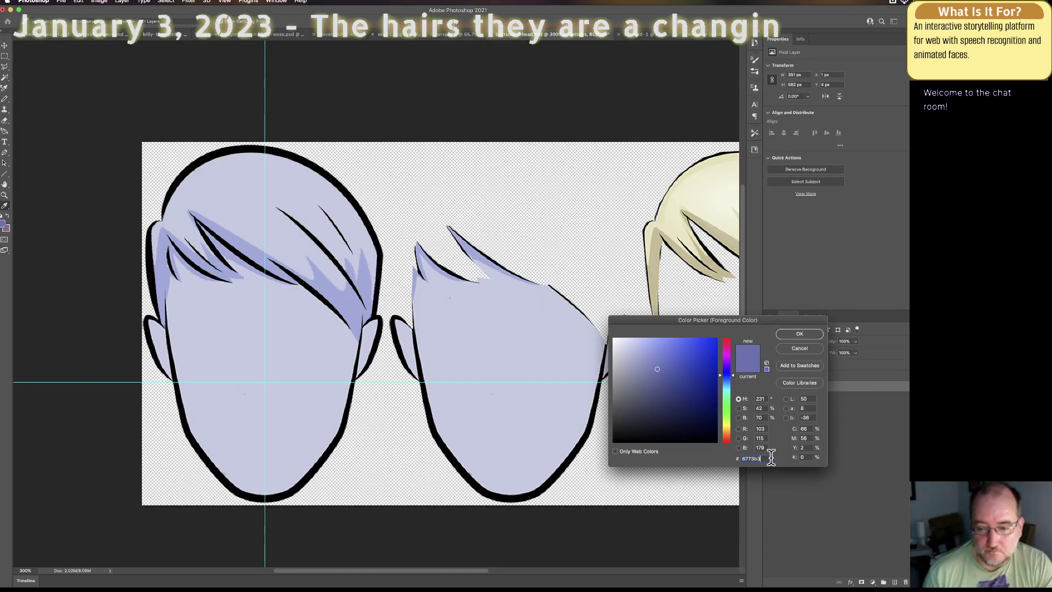
type("d2daf5")
left_click(801, 334)
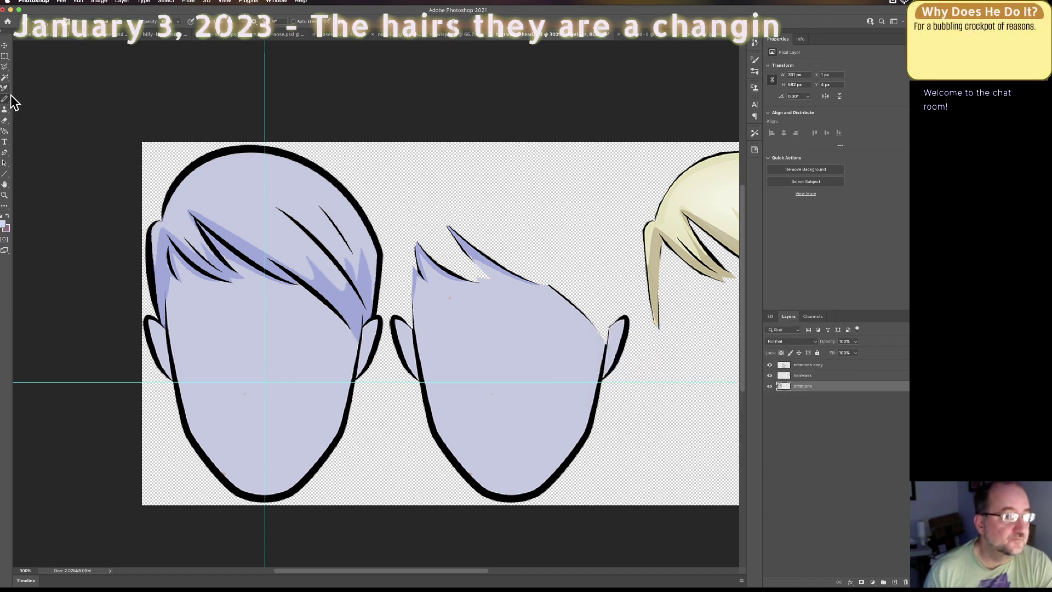
left_click_drag(5, 103, 49, 99)
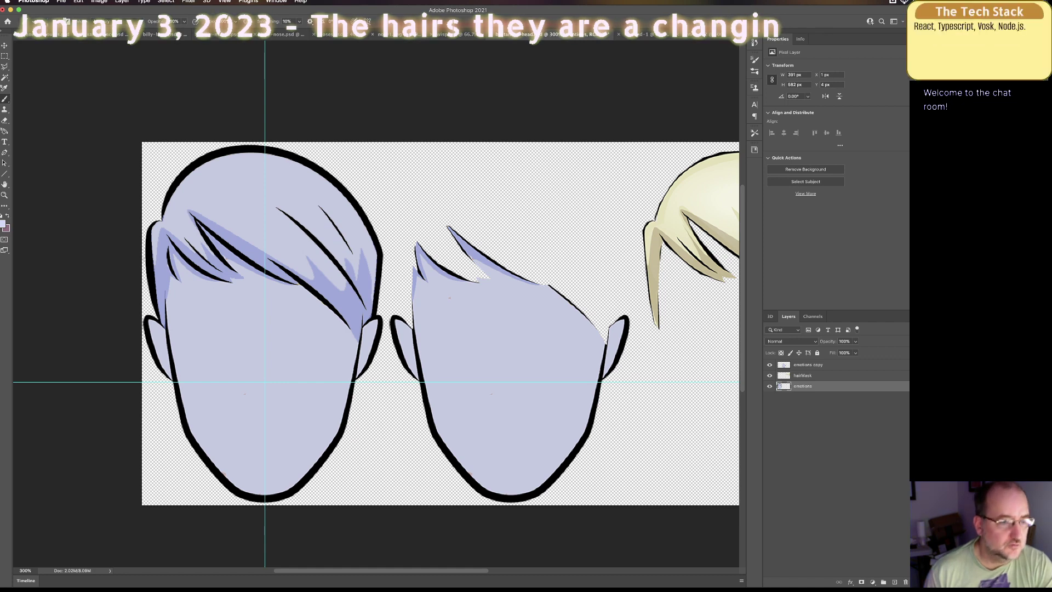
Step: Try a diagonal Highlight brush stroke across the base head's upper hair and recheck the Base Palette's Highlight code
left_click(3, 223)
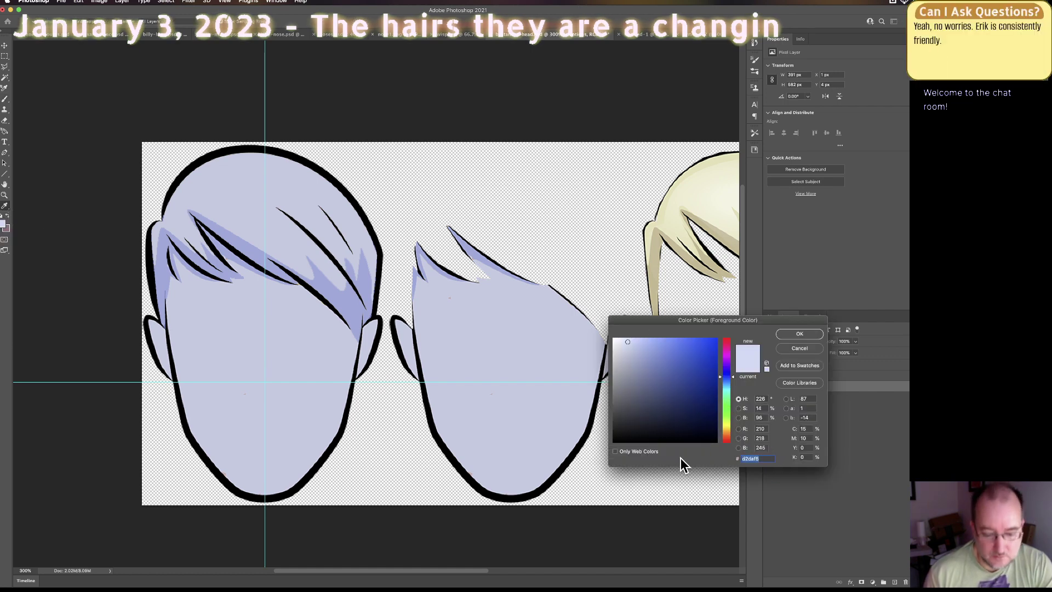
left_click(800, 333)
left_click_drag(284, 236, 227, 188)
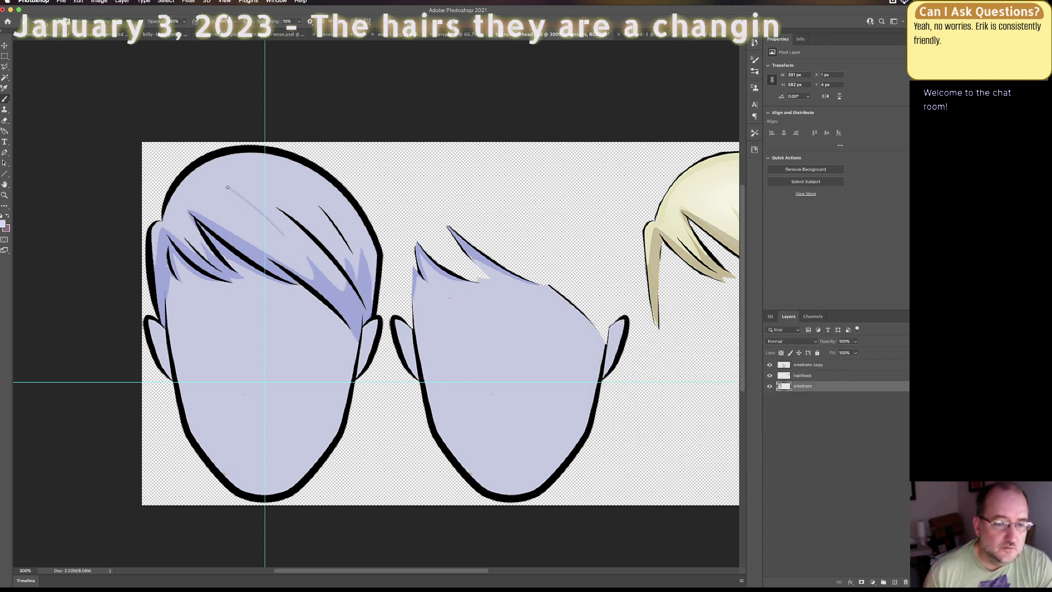
key("super+Tab")
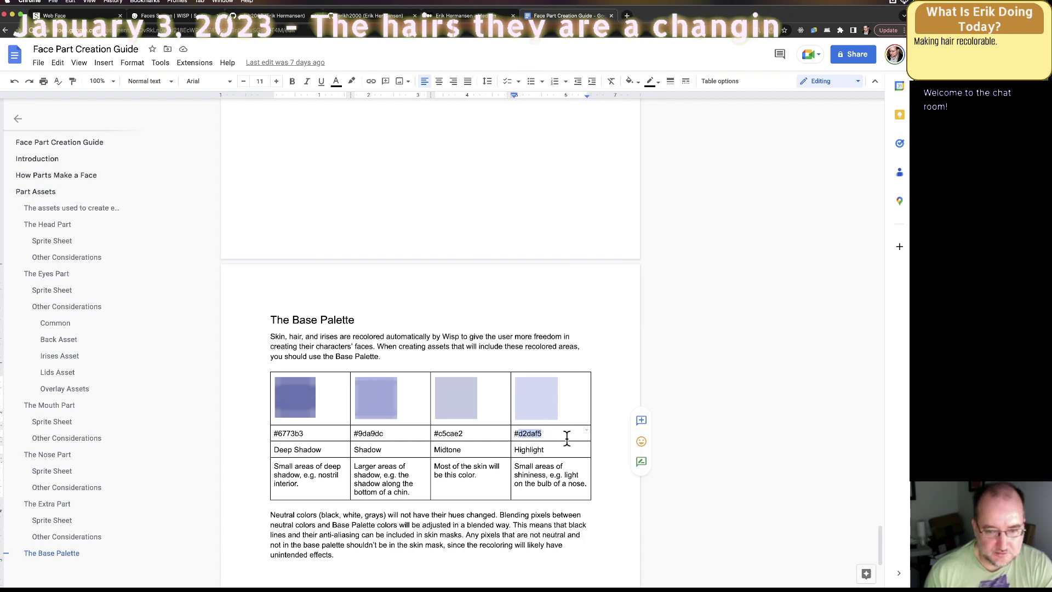
key("super+Tab")
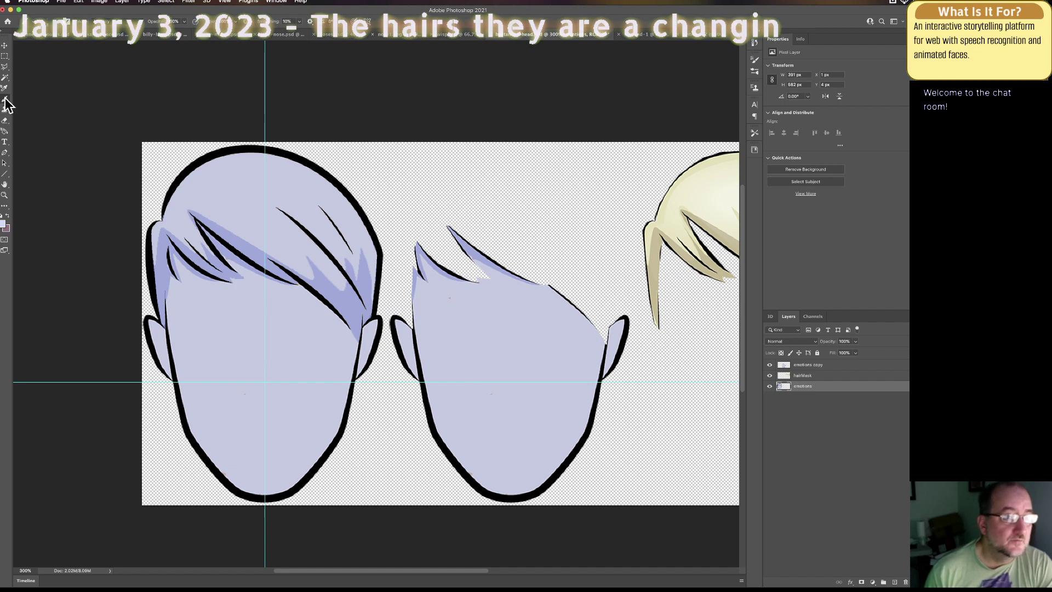
Step: Set the Brush tool's smoothing to 50%
left_click(137, 22)
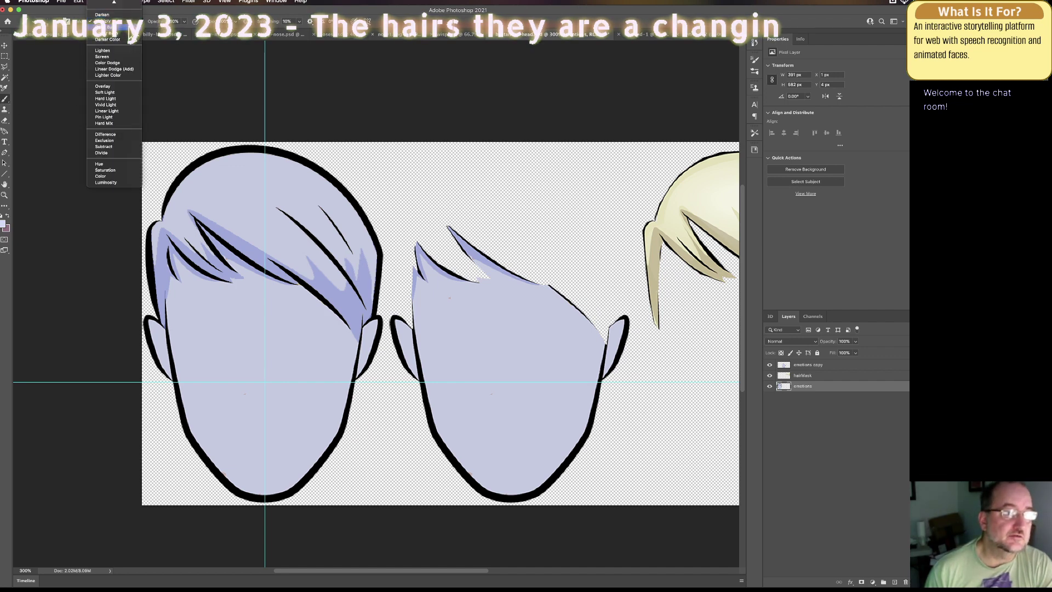
left_click(118, 27)
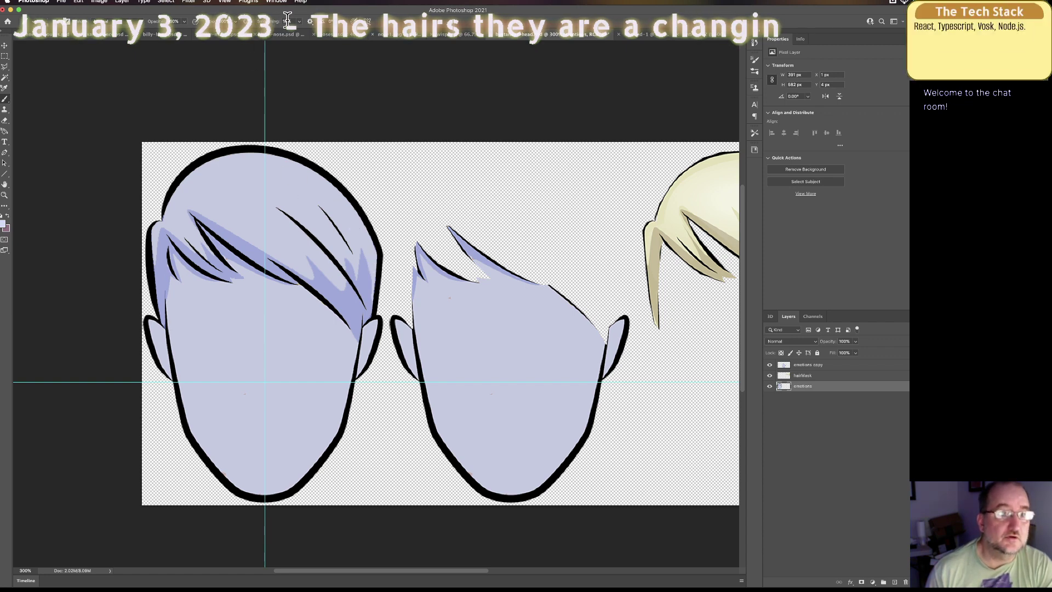
type("5")
key("Return")
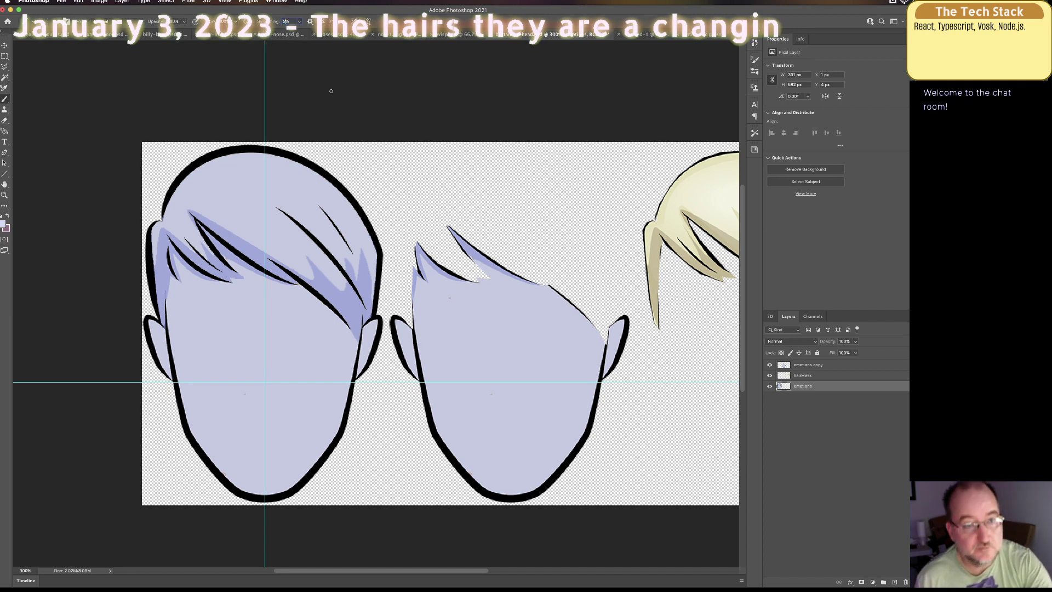
type("50")
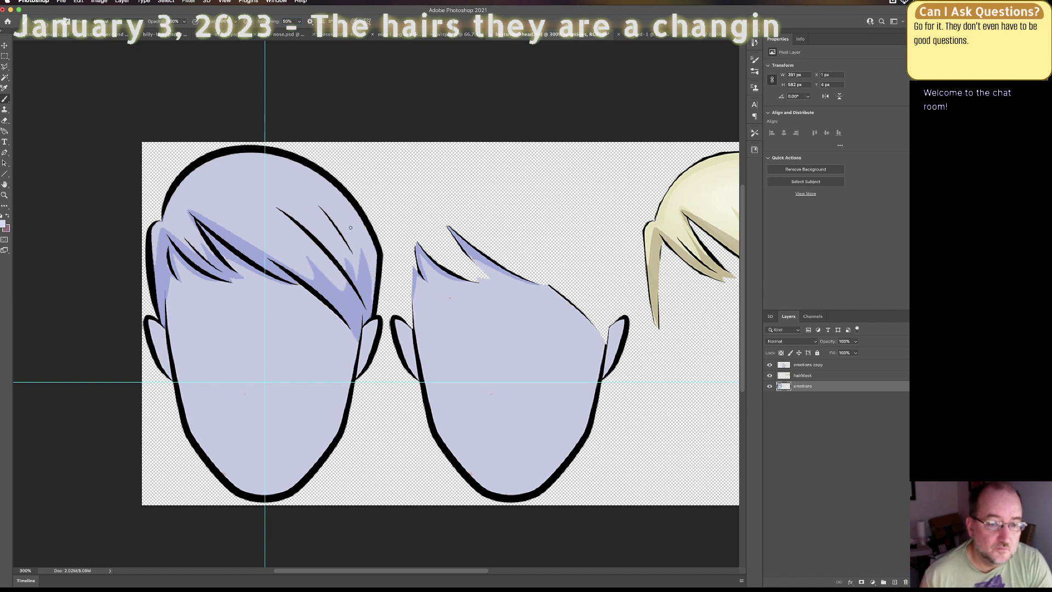
Step: Paint thin curved Highlight streaks along the hair flow over the base head's crown and swept fringe
left_click_drag(350, 226, 320, 196)
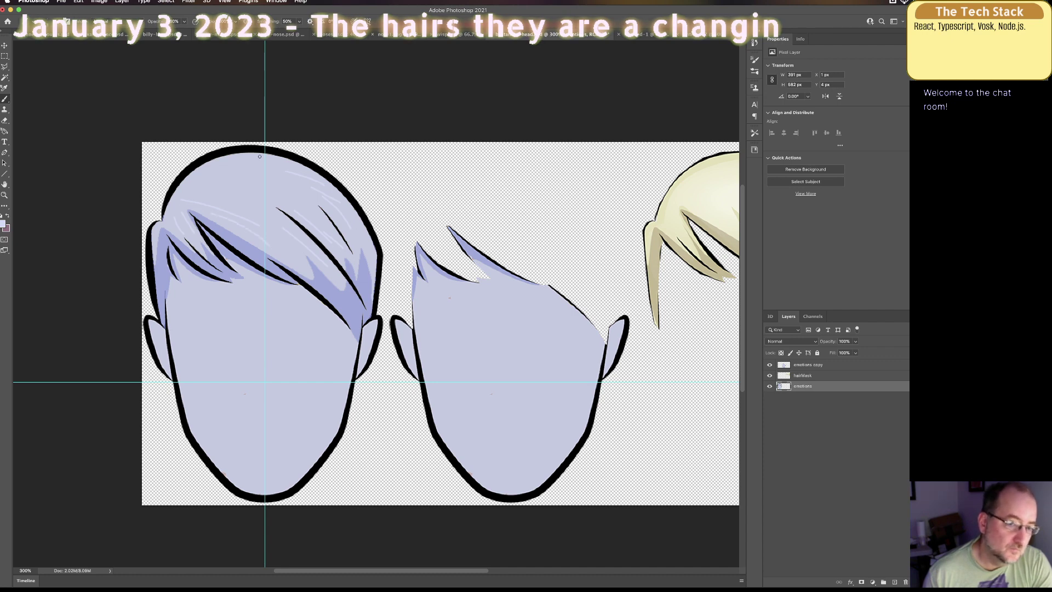
left_click(62, 23)
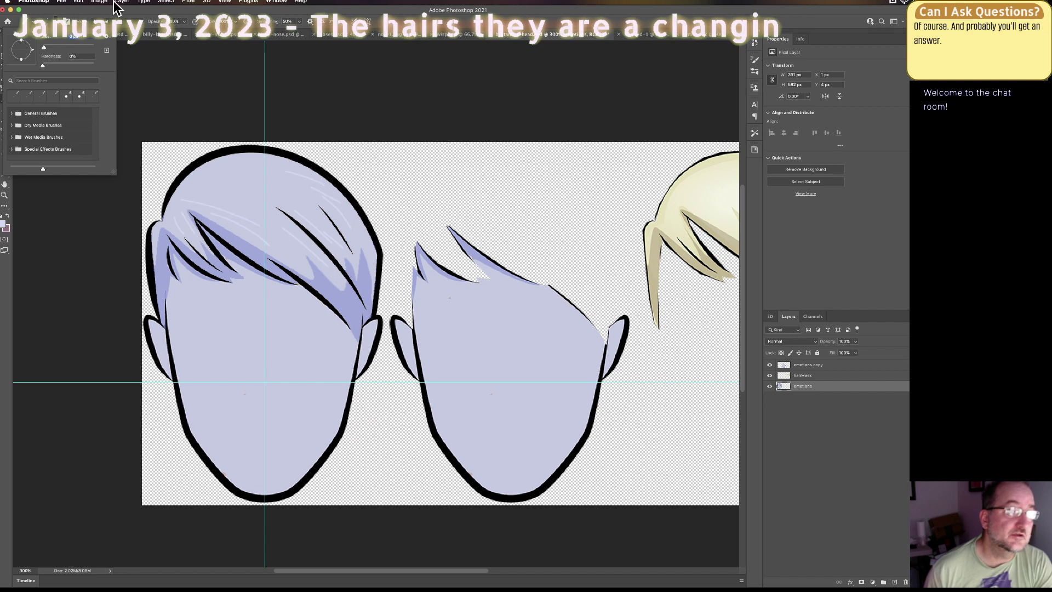
key("Escape")
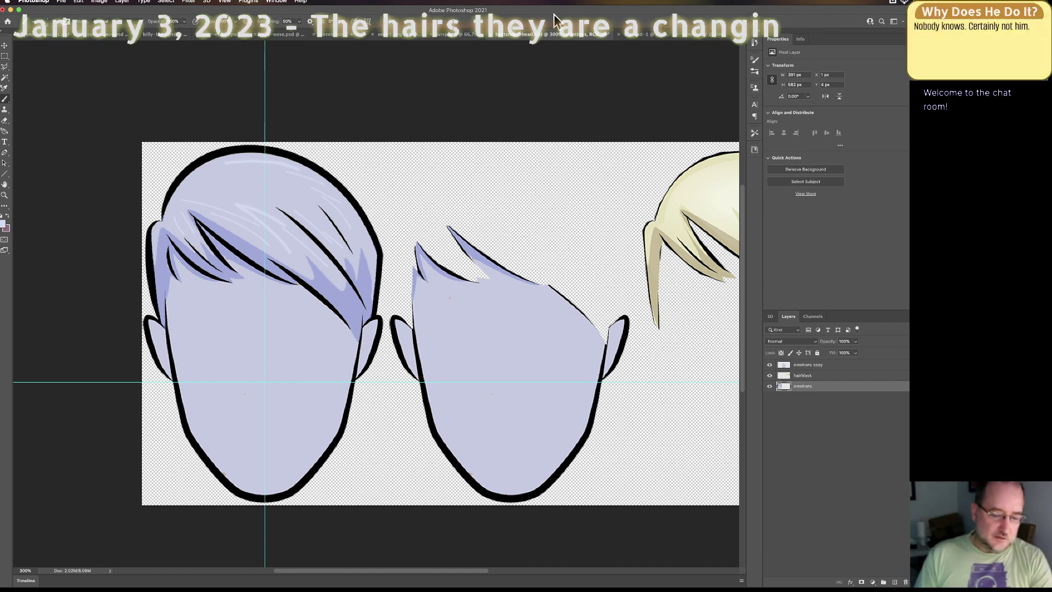
Step: Save the document and export it as bystander-head.png into the public/parts folder, replacing the existing file
left_click(61, 2)
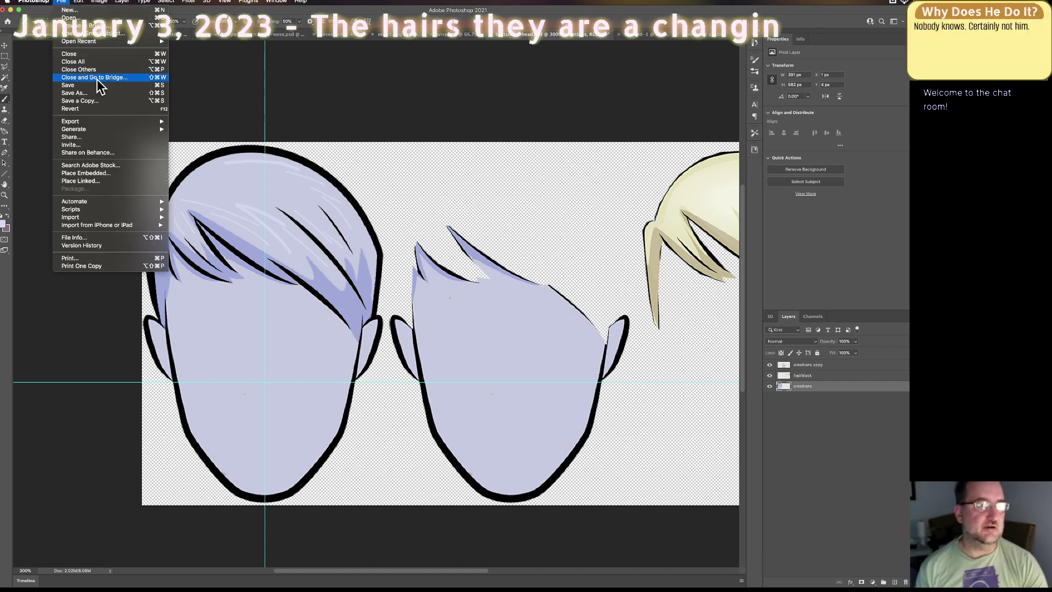
left_click(67, 85)
left_click(61, 1)
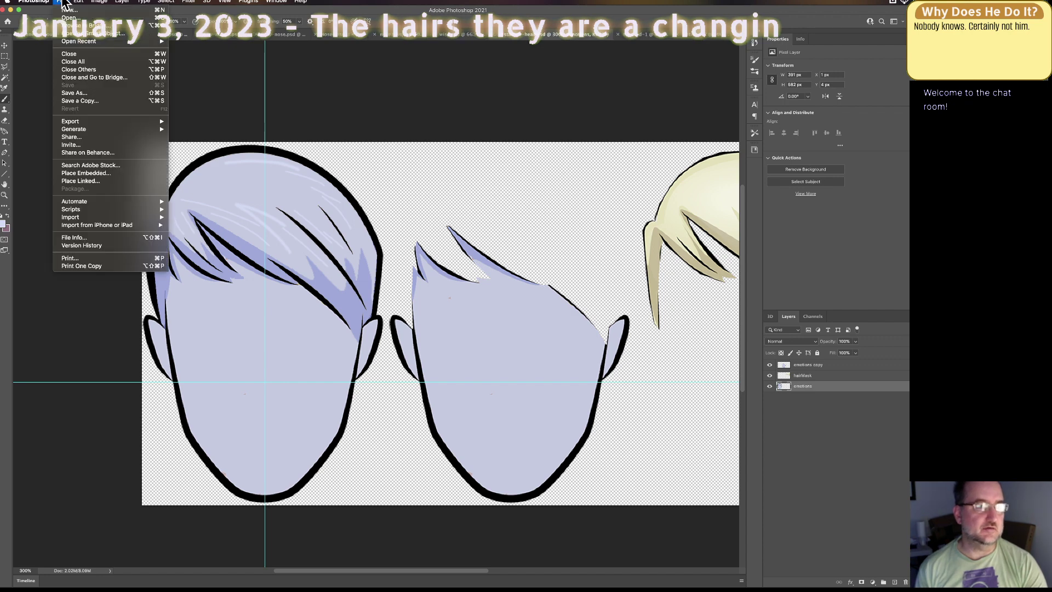
mouse_move(100, 121)
left_click(209, 119)
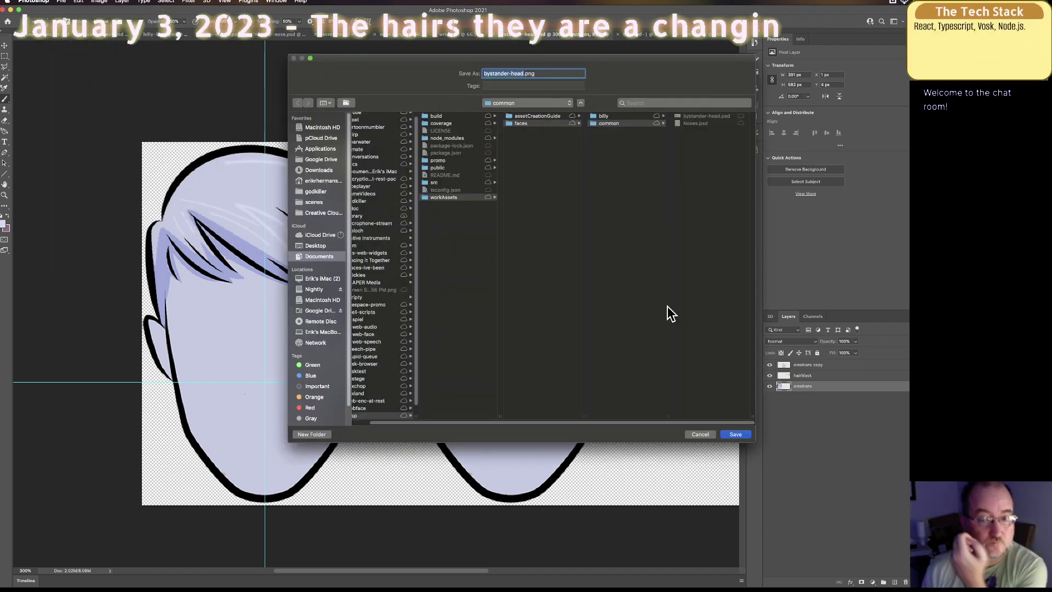
left_click_drag(654, 421, 588, 426)
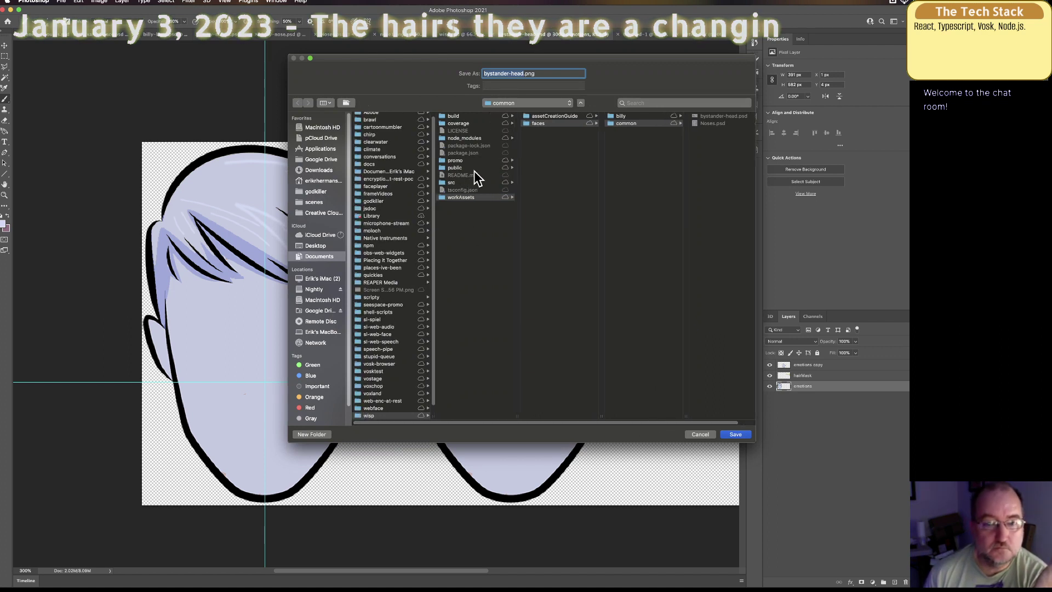
left_click(456, 167)
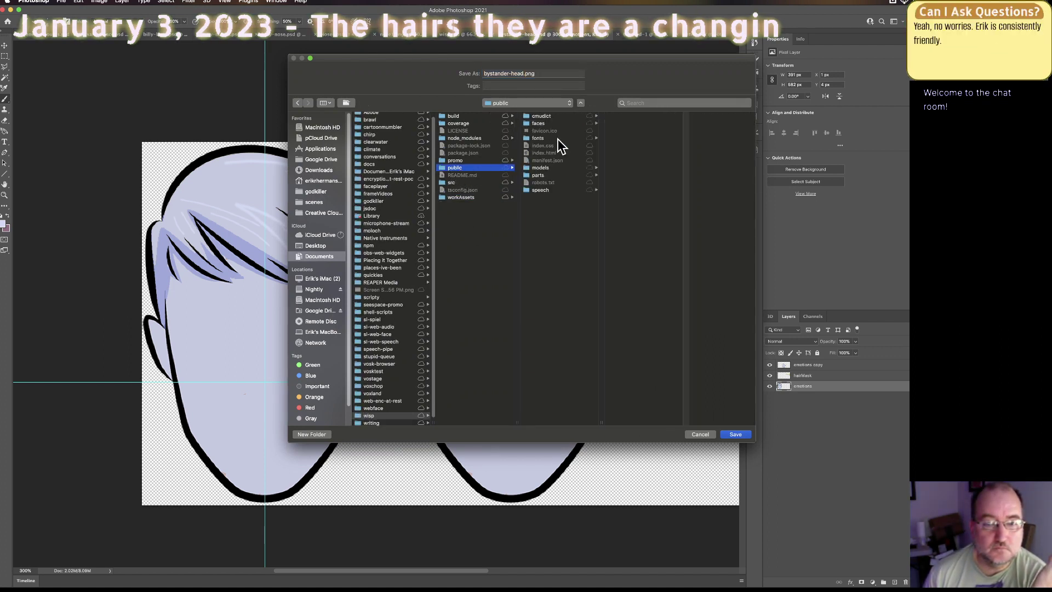
left_click(546, 175)
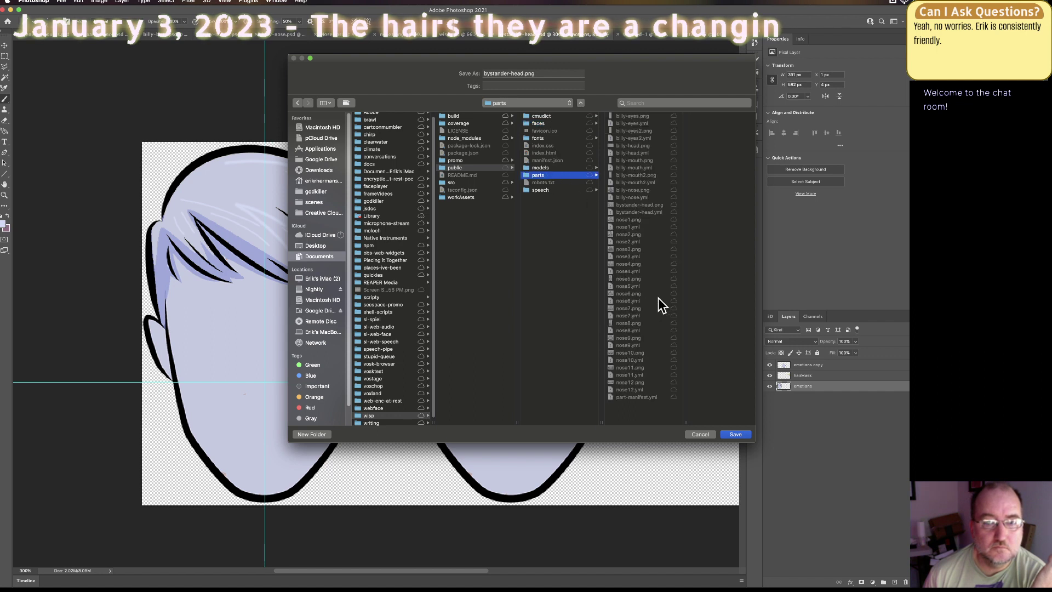
left_click(735, 435)
left_click(735, 435)
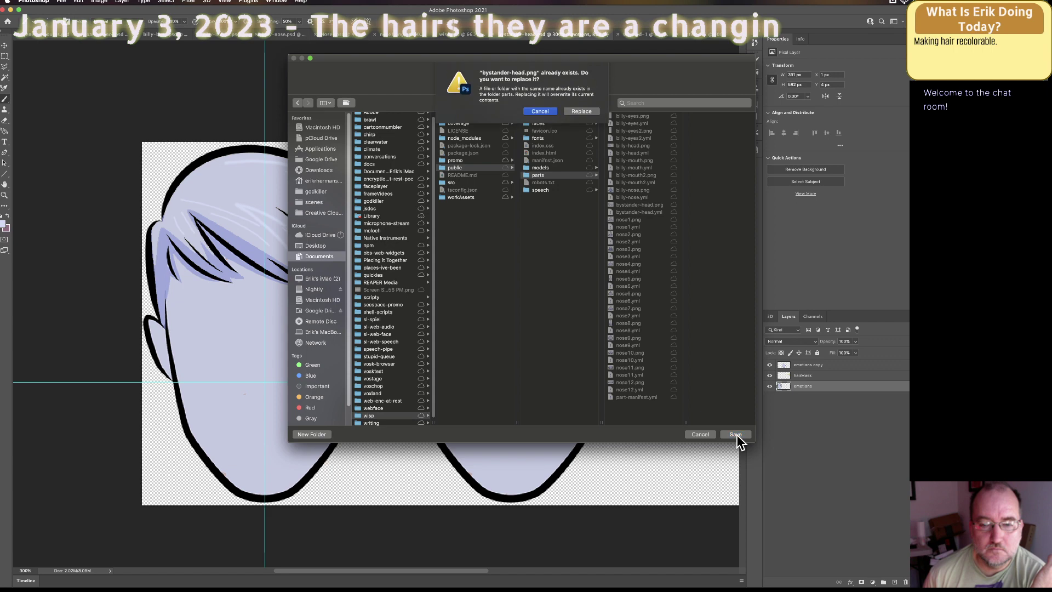
left_click(579, 112)
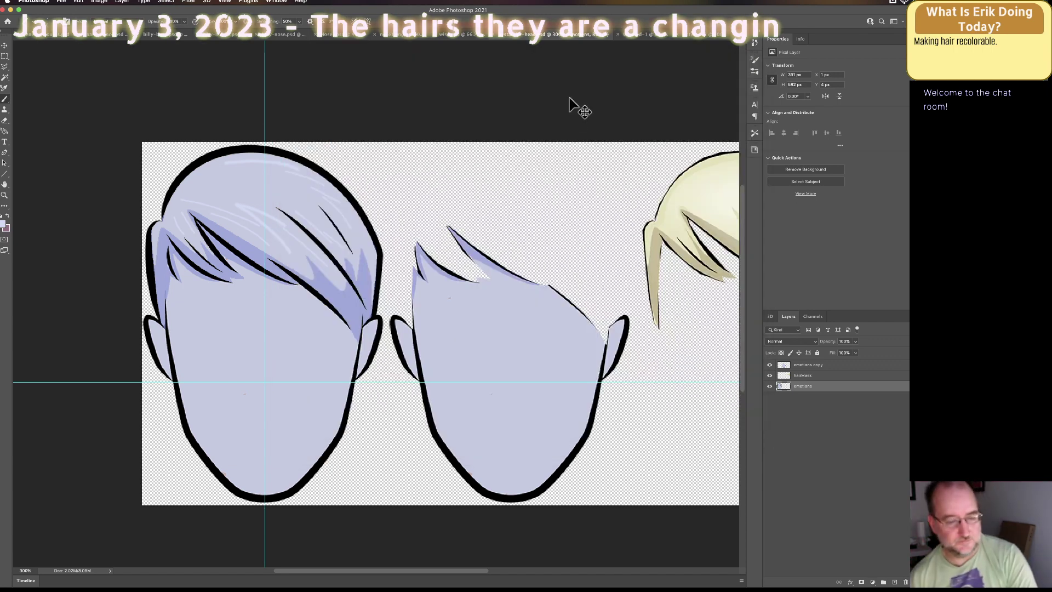
Step: Switch to the Web Face app in the browser and replace Old Billy's head with the bystander head
key("super+Tab")
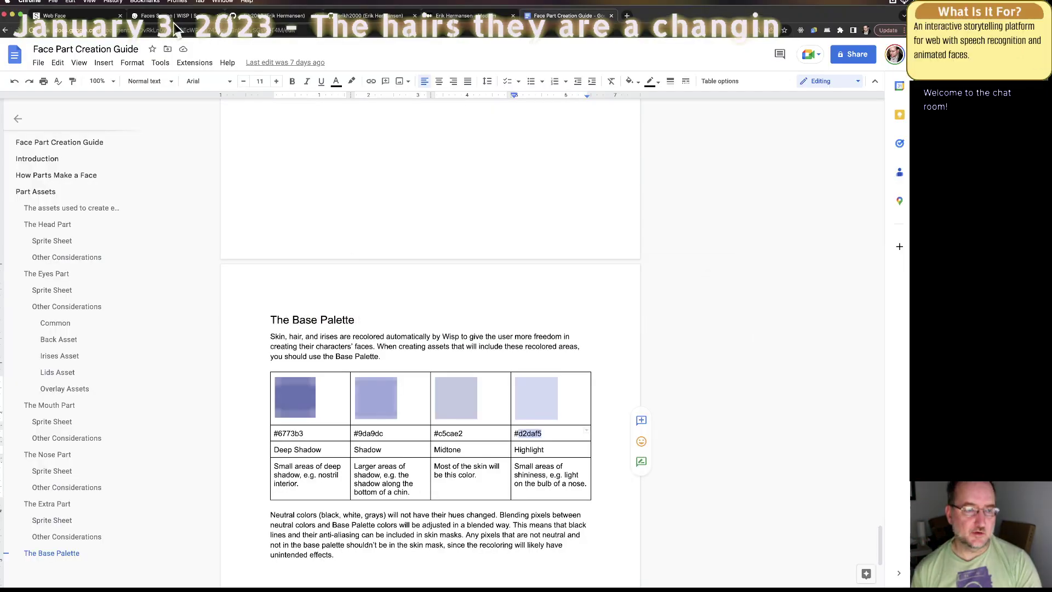
left_click(71, 14)
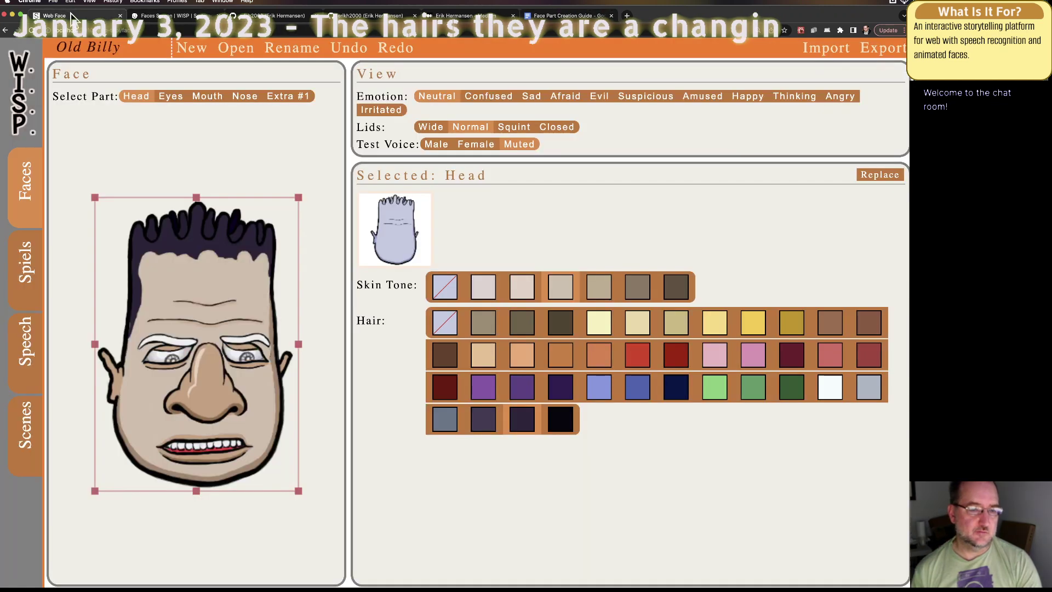
left_click(406, 244)
left_click(491, 193)
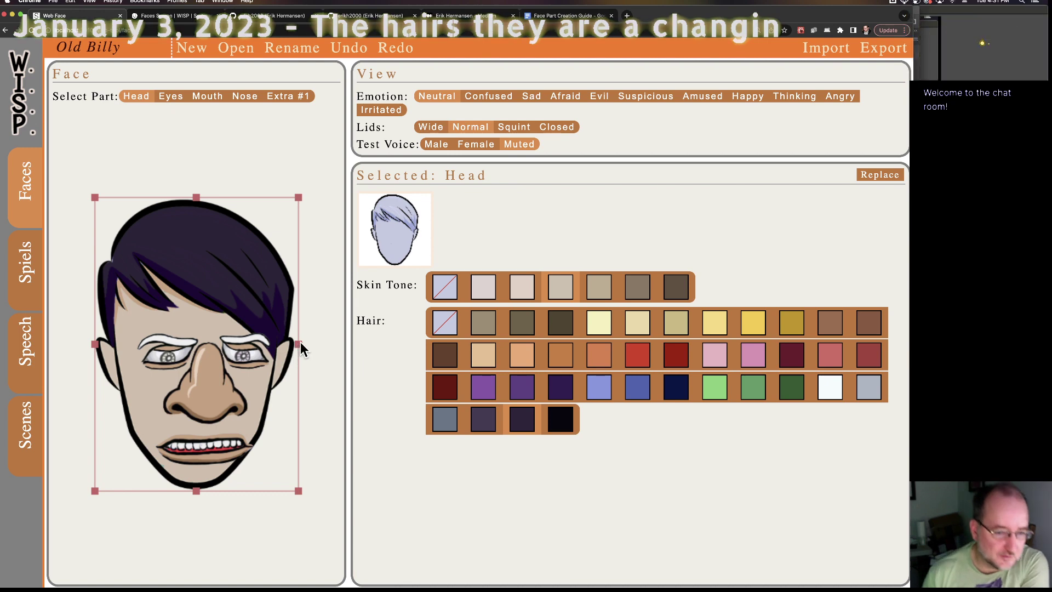
Step: Widen the bystander head slightly on the face and set its hair colour to black
left_click_drag(300, 342, 319, 343)
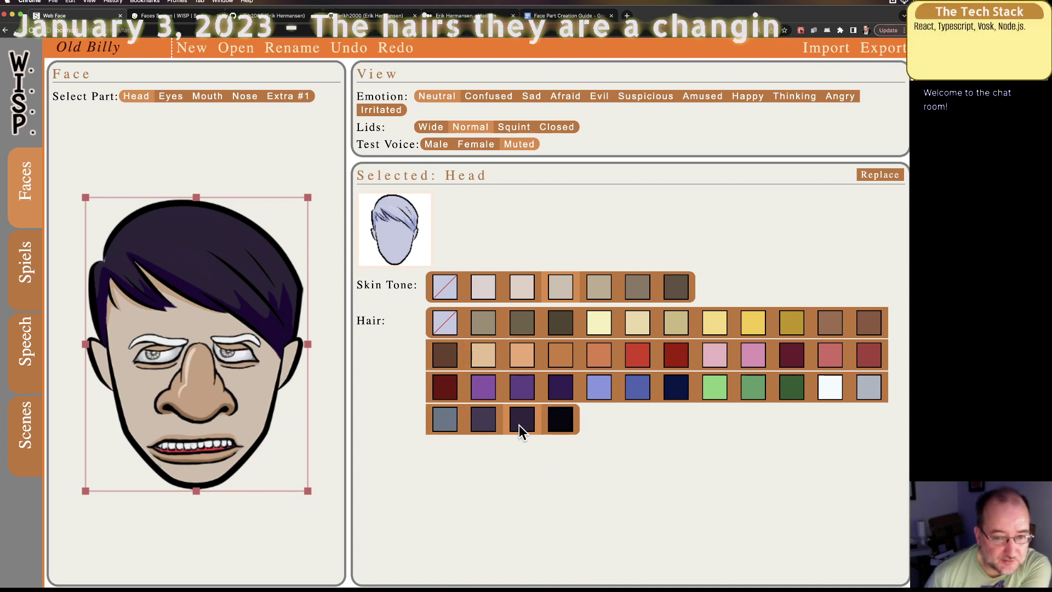
left_click(549, 430)
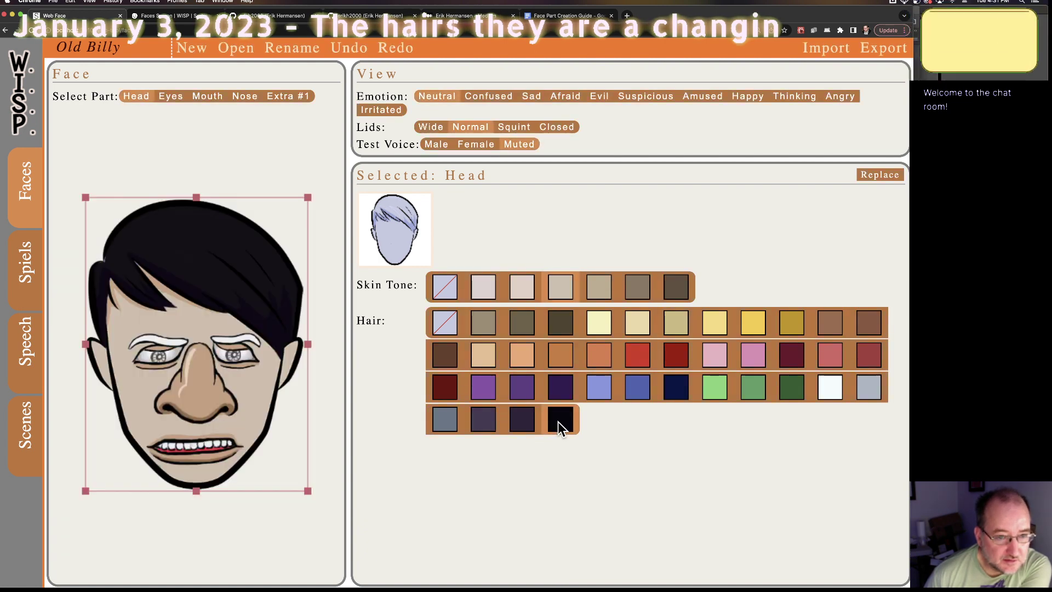
Step: Test the head's hair in dark purple, blonde, orange, red and brown shades, ending on slate grey
left_click(484, 423)
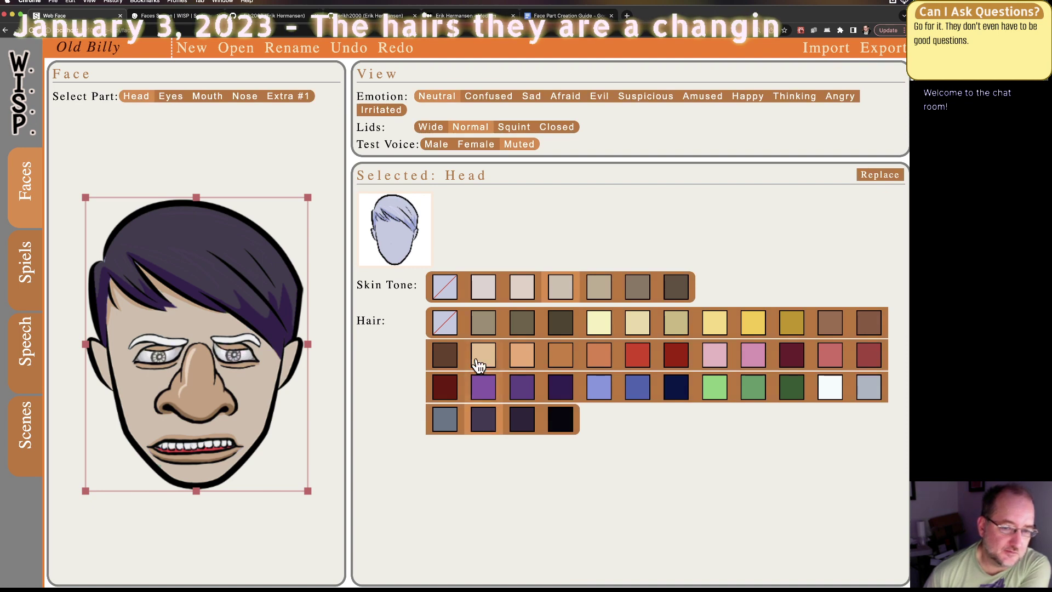
left_click(594, 354)
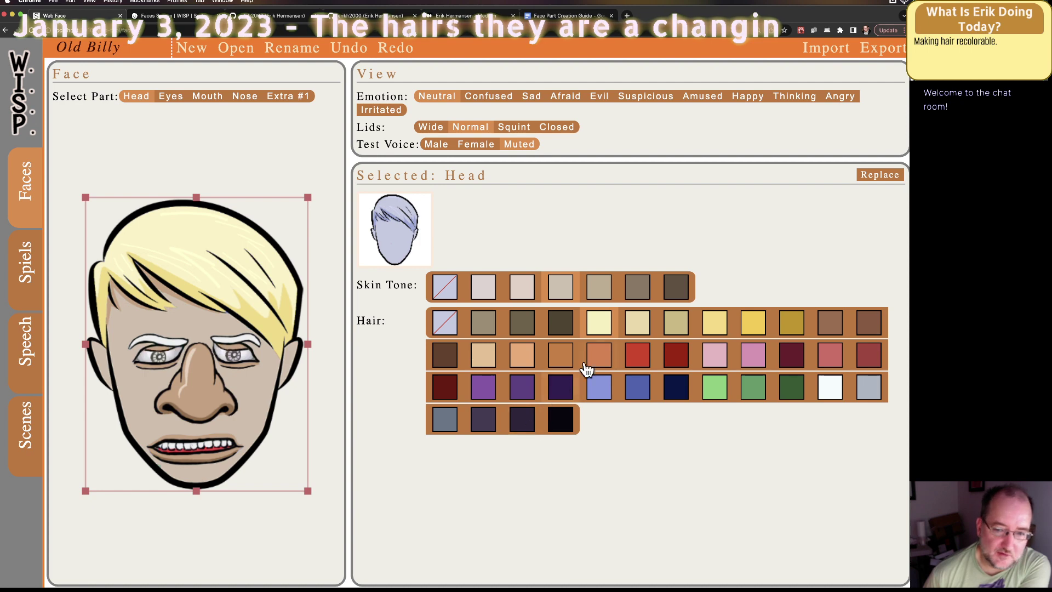
left_click(558, 364)
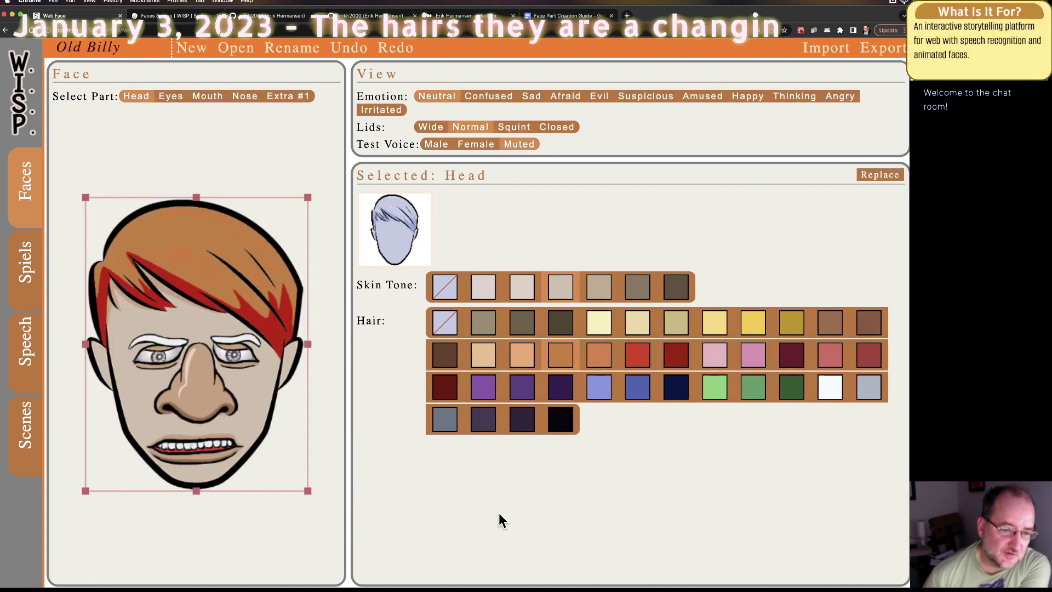
left_click(600, 357)
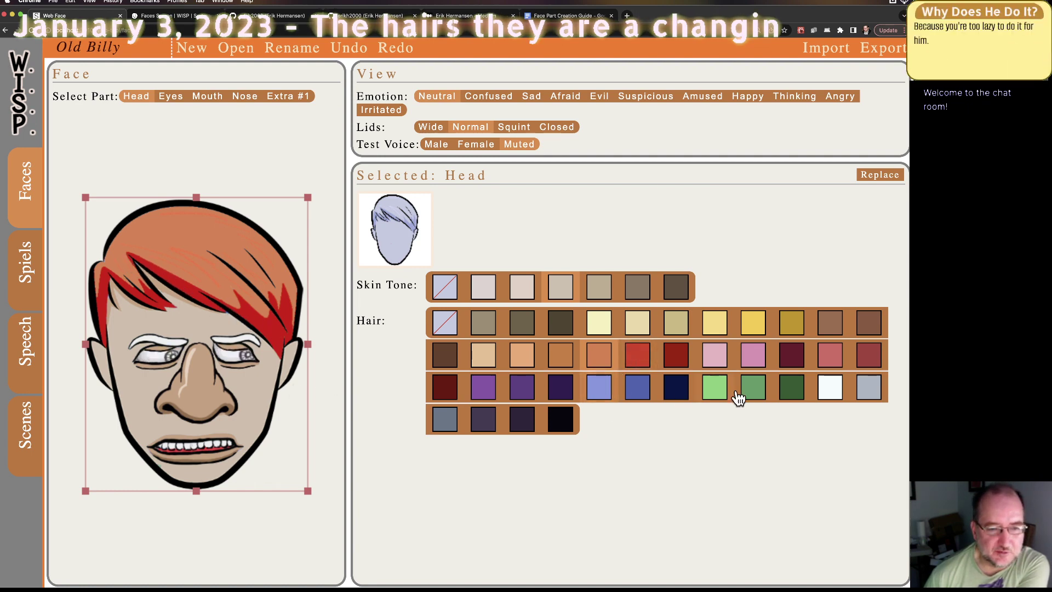
left_click(674, 357)
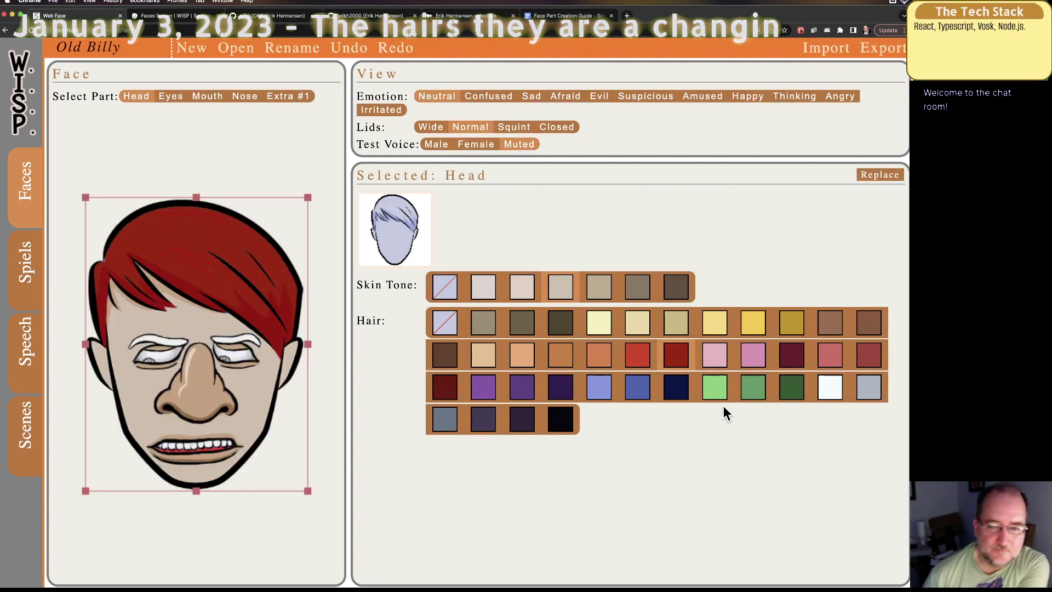
left_click(840, 326)
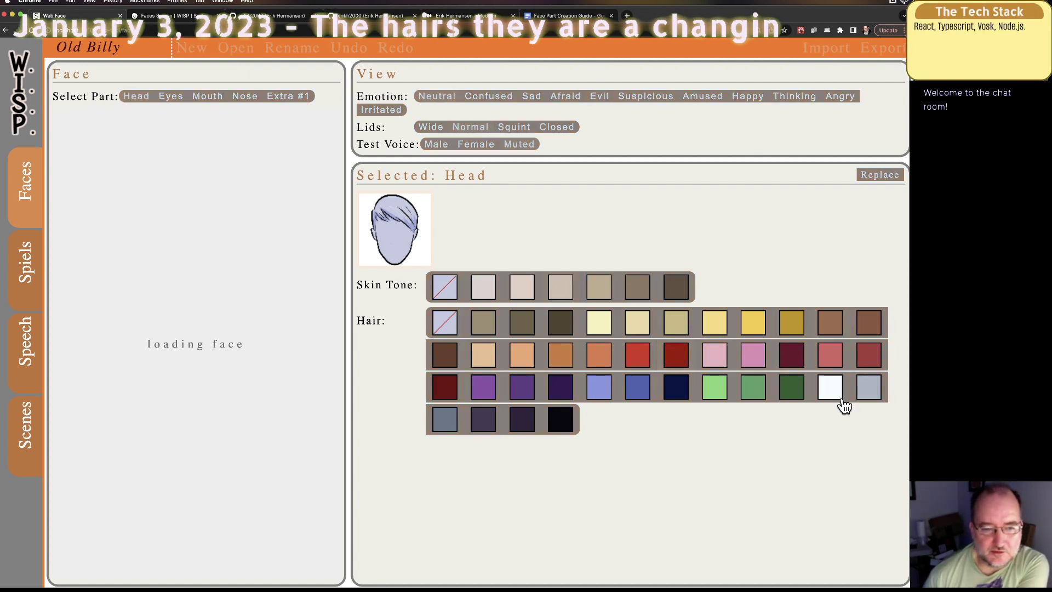
left_click(863, 321)
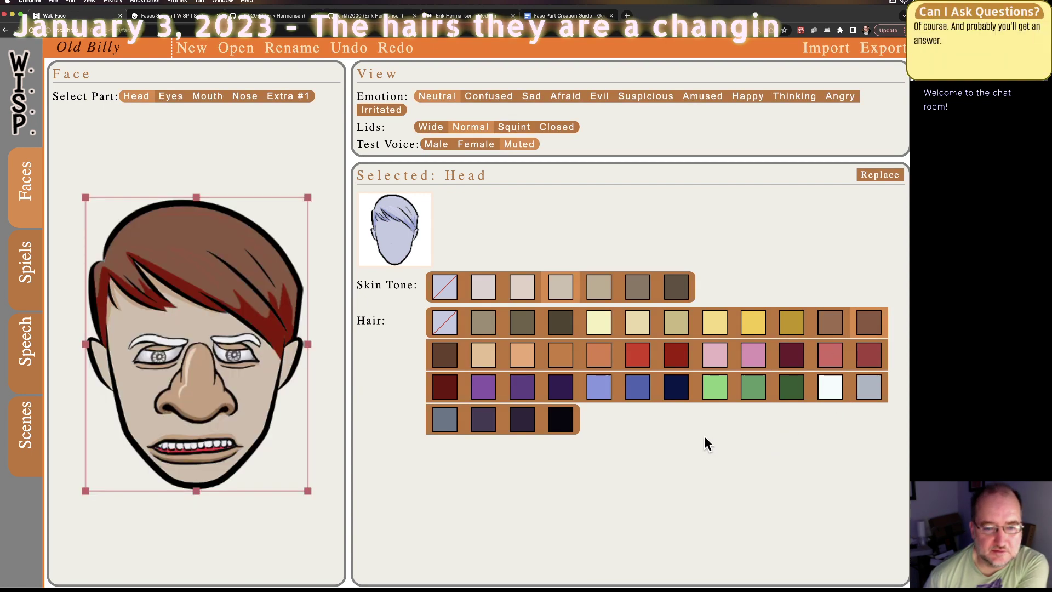
left_click(454, 362)
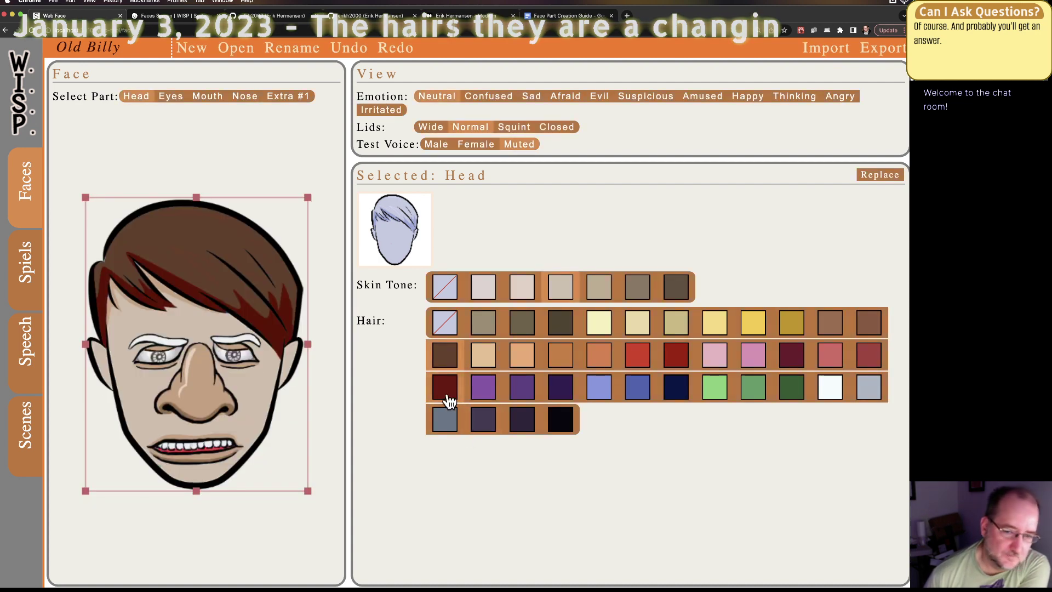
left_click(449, 428)
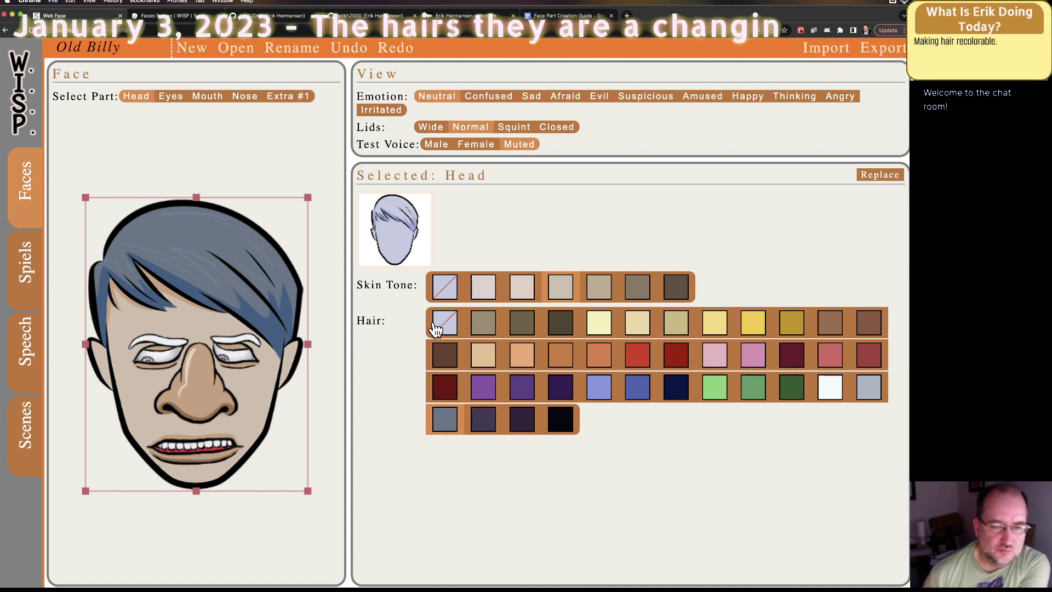
Step: Try the two lightest skin tones on the head and return it to the beige tone
left_click(484, 288)
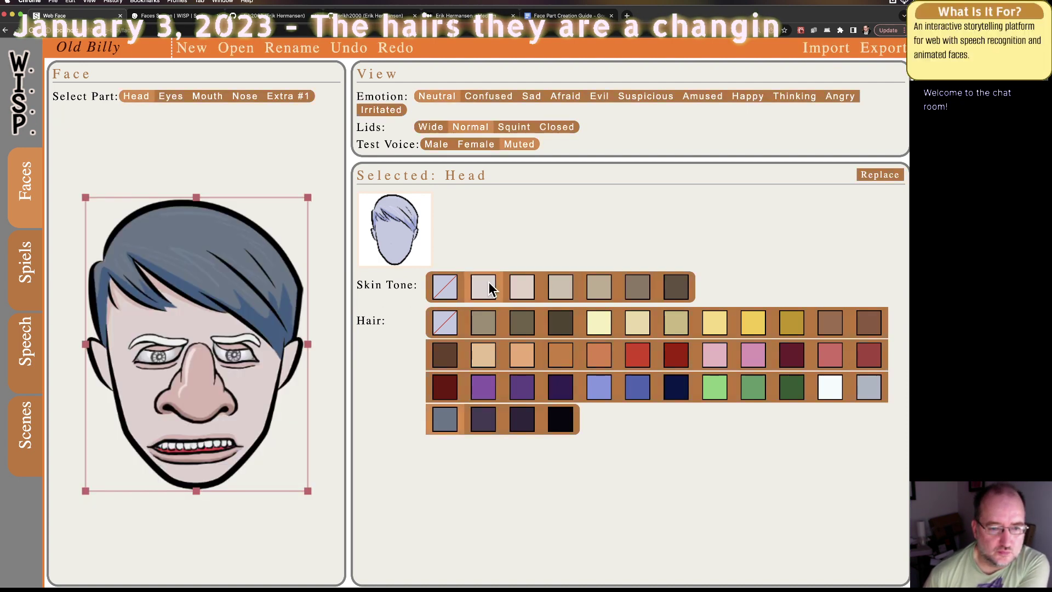
left_click(522, 288)
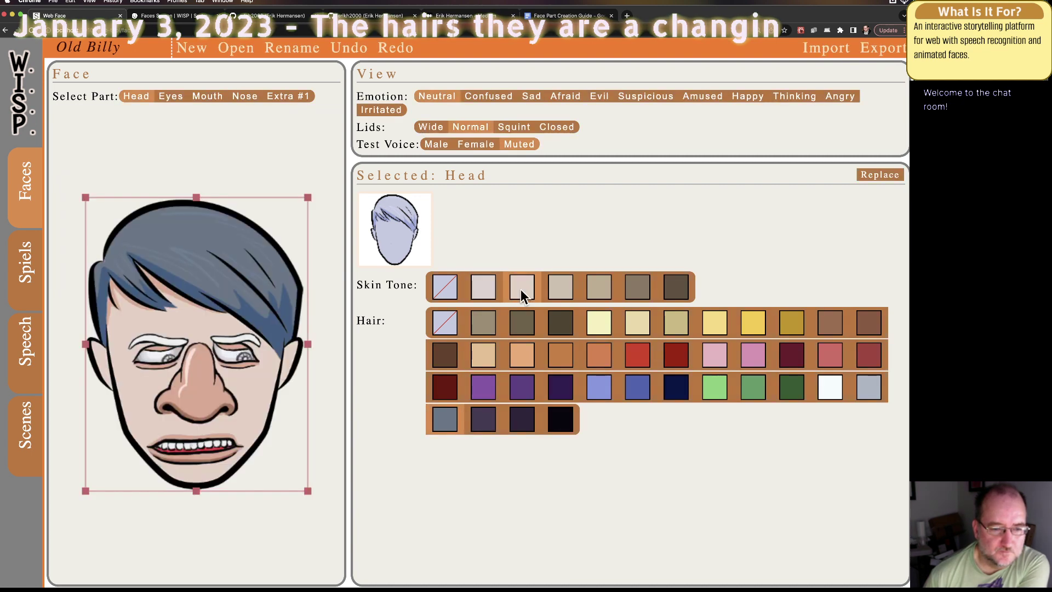
left_click(564, 289)
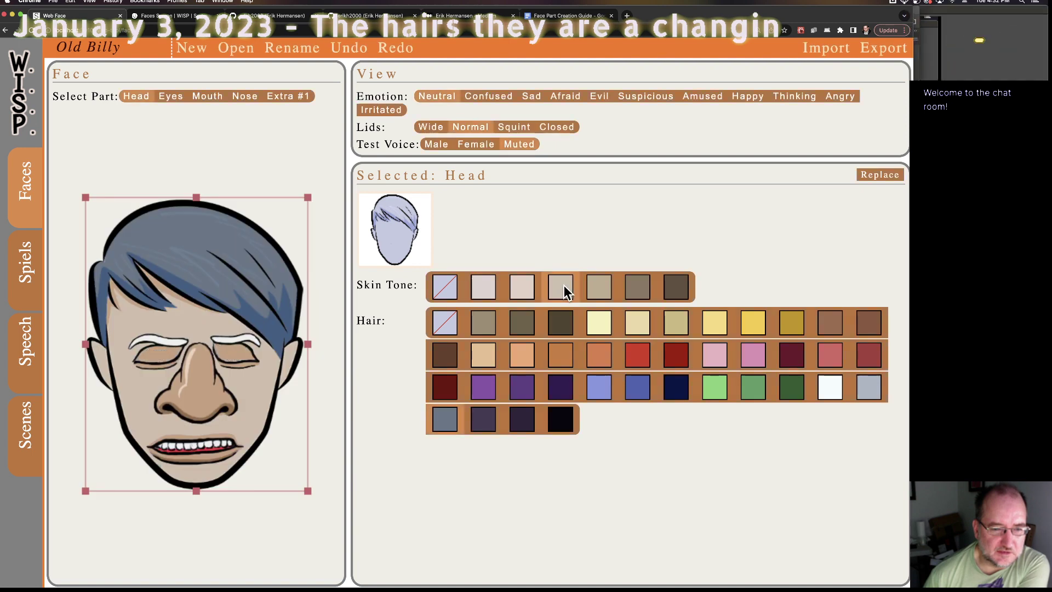
Step: Move Old Billy's eyes slightly lower on the face and view the available replacement eyes without choosing any
left_click(150, 350)
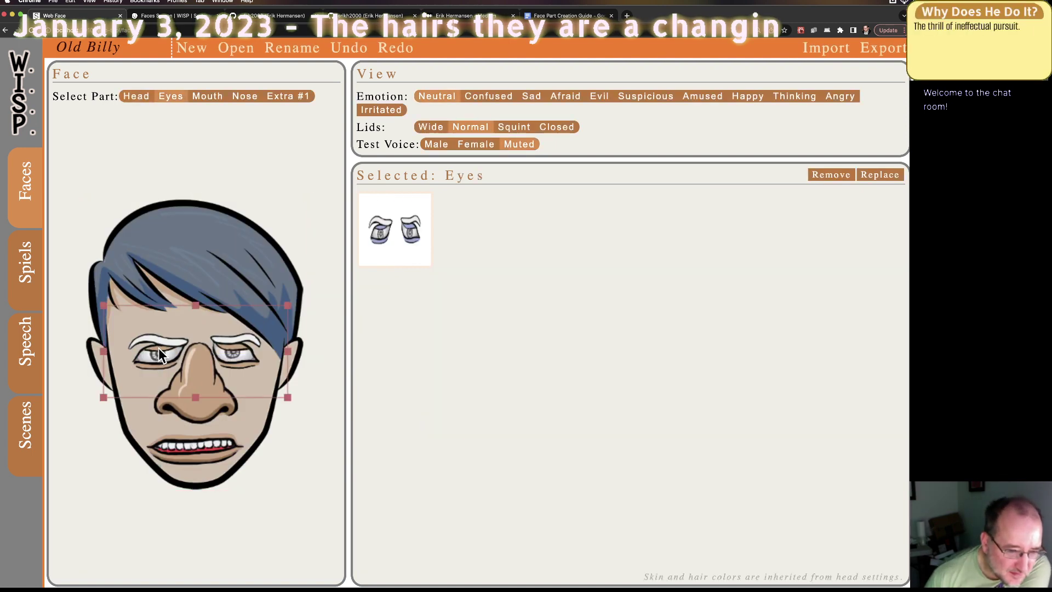
left_click_drag(159, 348, 159, 354)
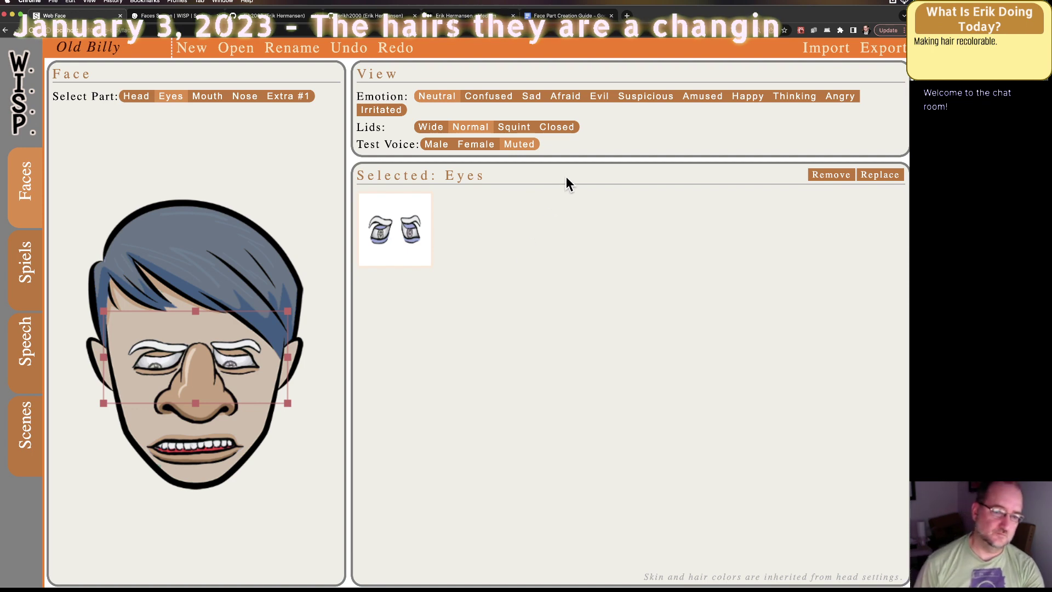
left_click(406, 228)
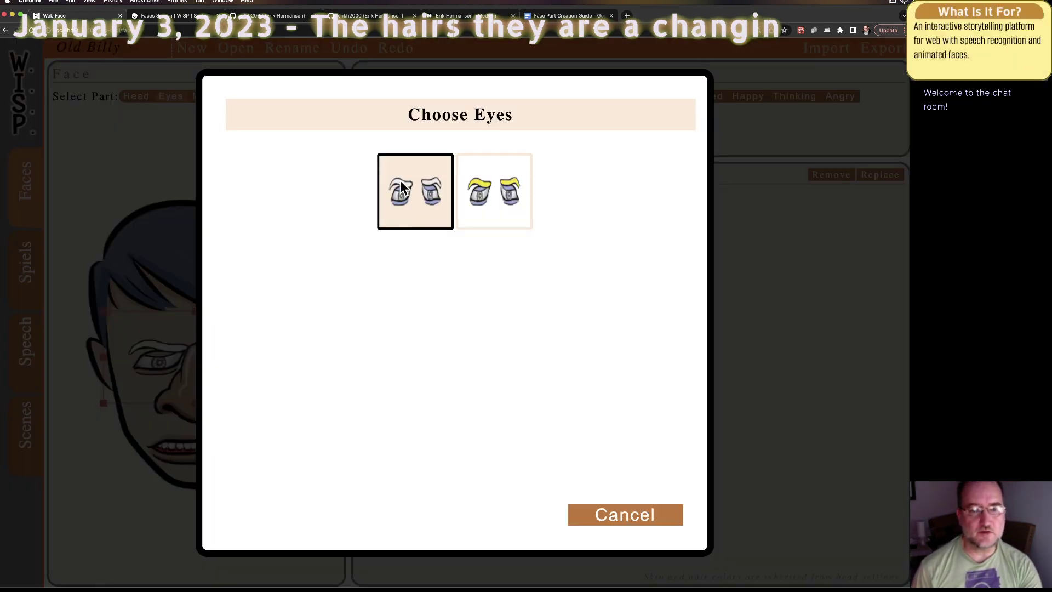
left_click(618, 520)
key("super+Tab")
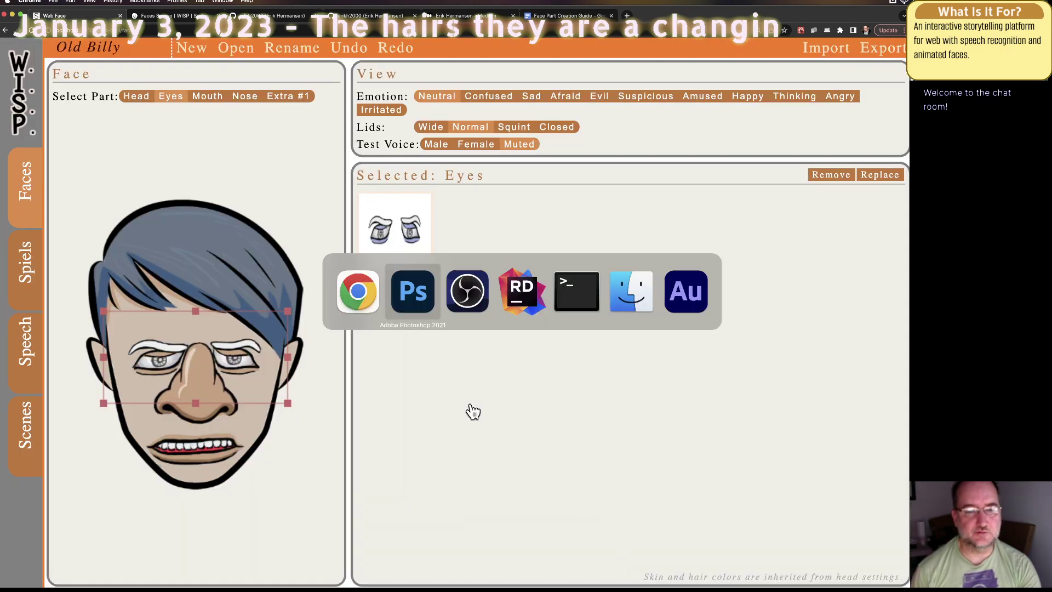
key("super+Tab")
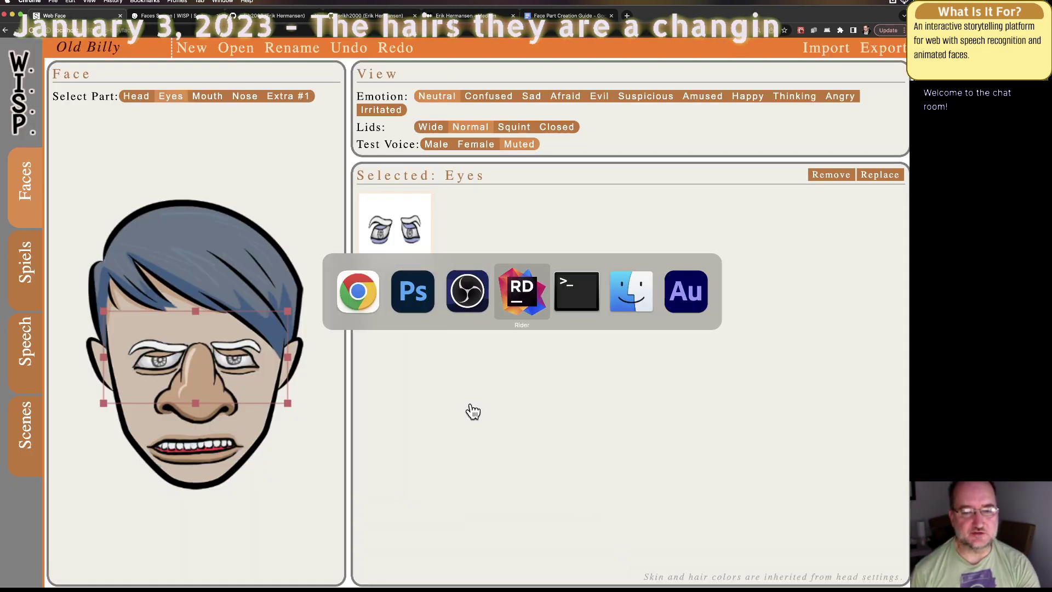
key("super+Tab")
key("super+Tab")
key("super+Tab")
key("super+Tab")
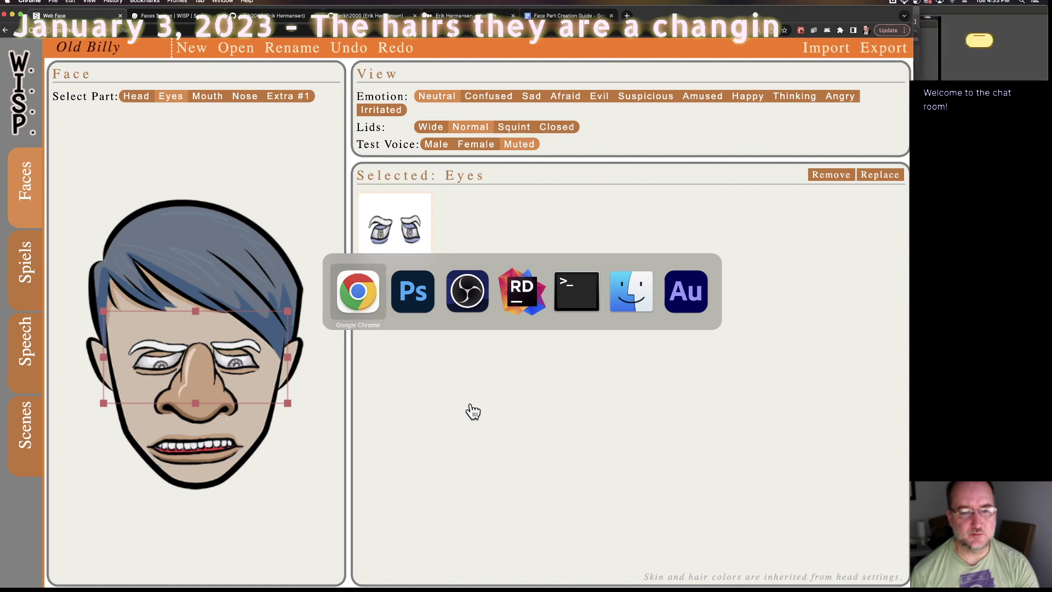
Step: Switch to the Face Part Creation Guide document and examine the sprite sheet layout and dimensions for The Eyes Part
key("ctrl+shift+Tab")
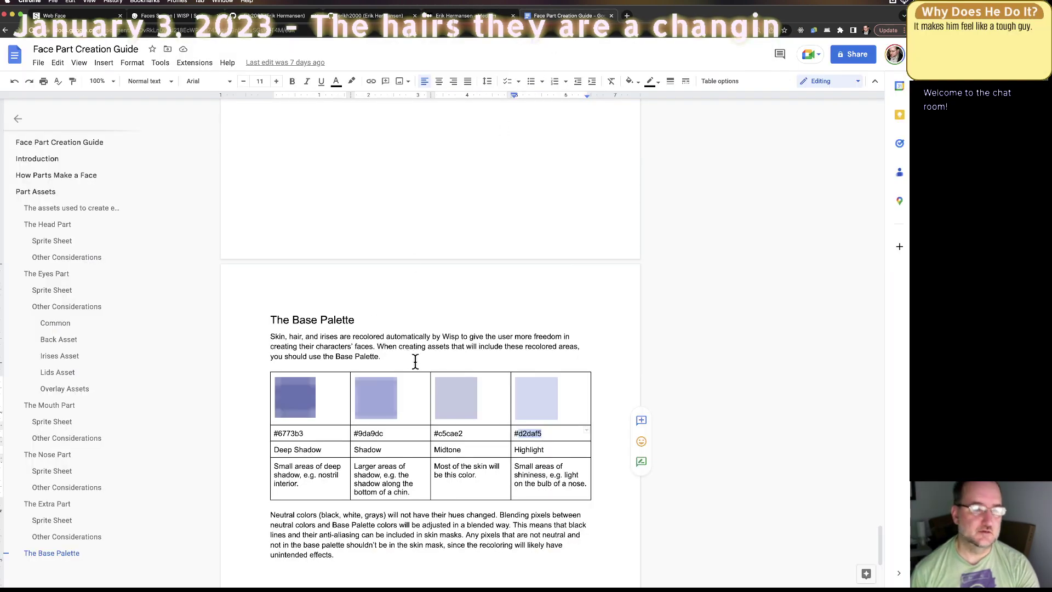
scroll(427, 351, "down", 4)
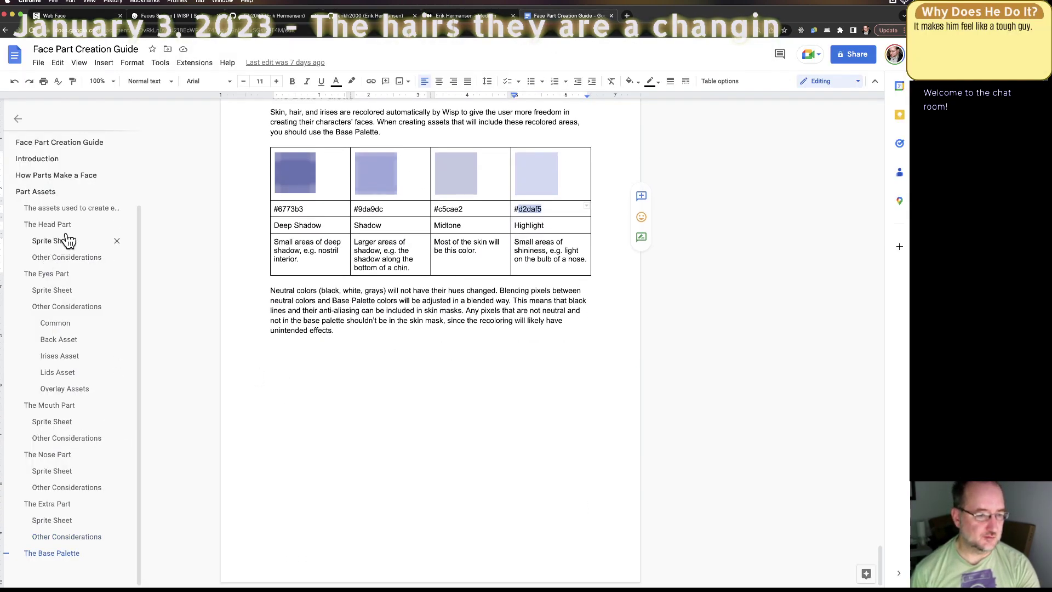
left_click(55, 280)
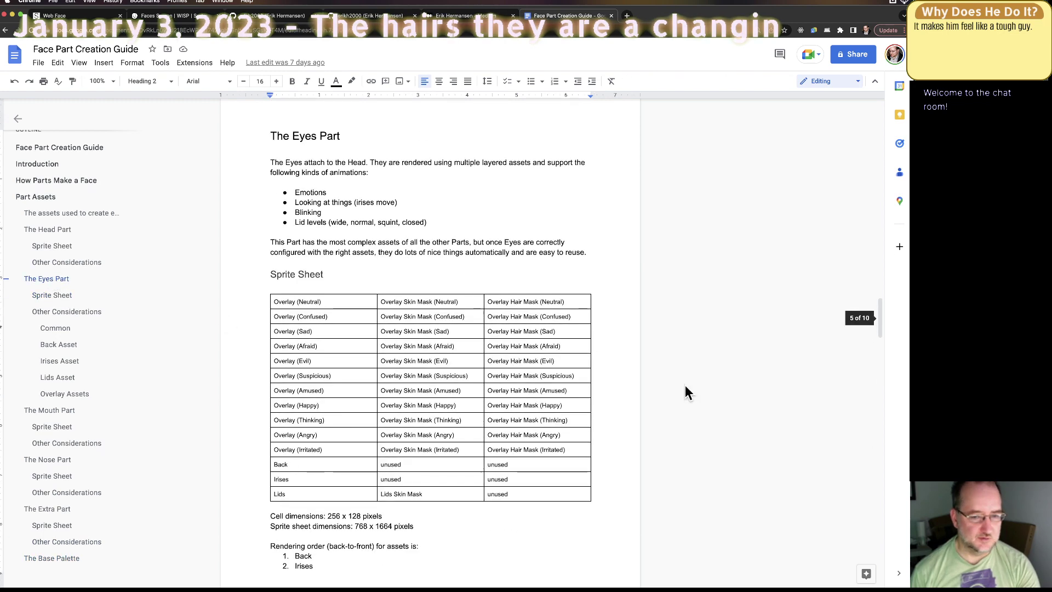
scroll(564, 417, "down", 3)
scroll(564, 417, "up", 2)
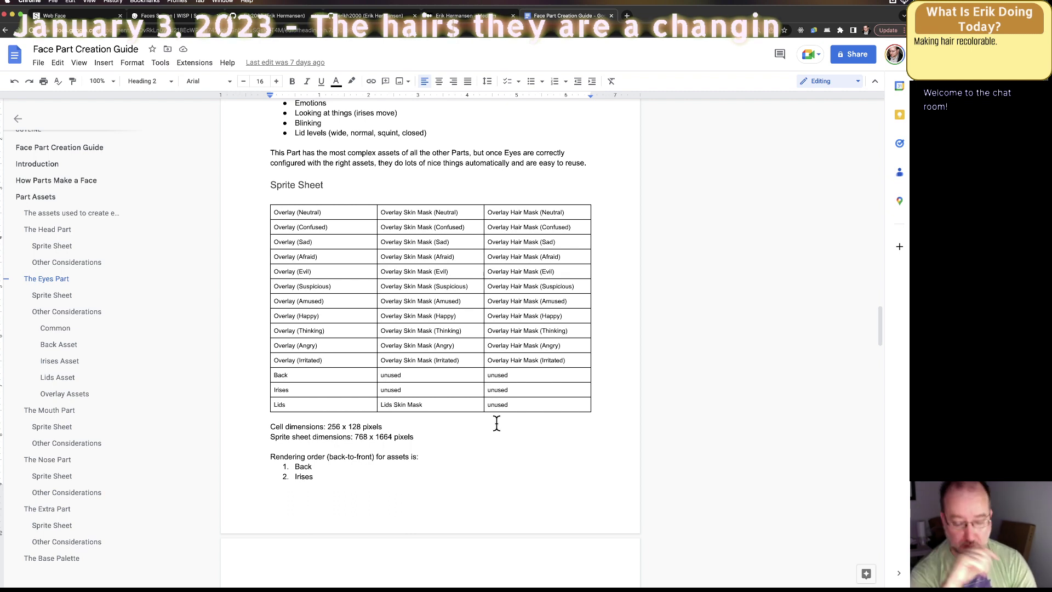
Step: Switch to Photoshop and open billy-eyes.psd from the workAssets/faces/billy folder
key("super+Tab")
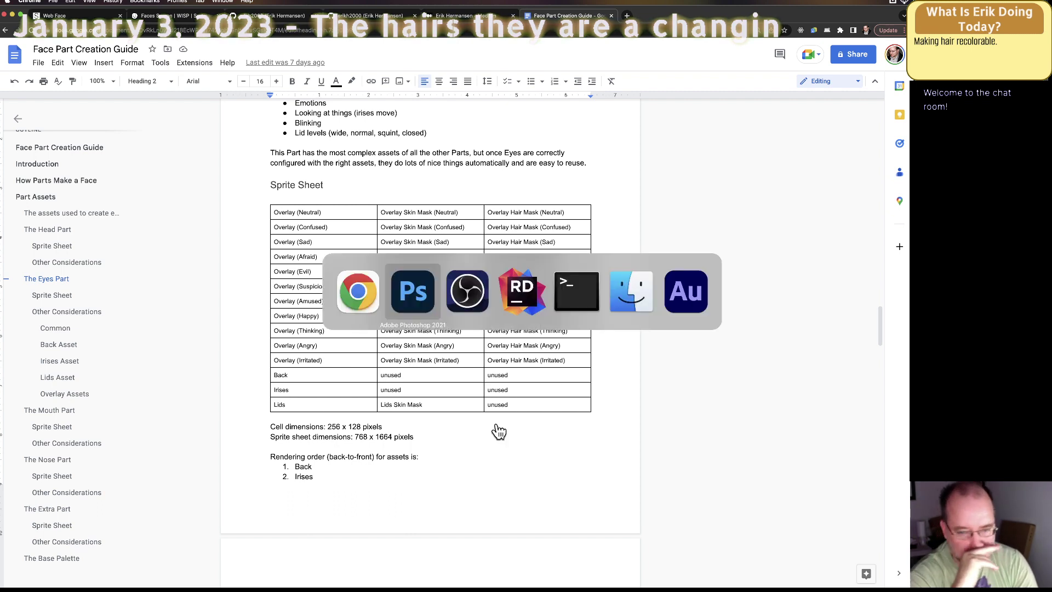
key("super+Tab")
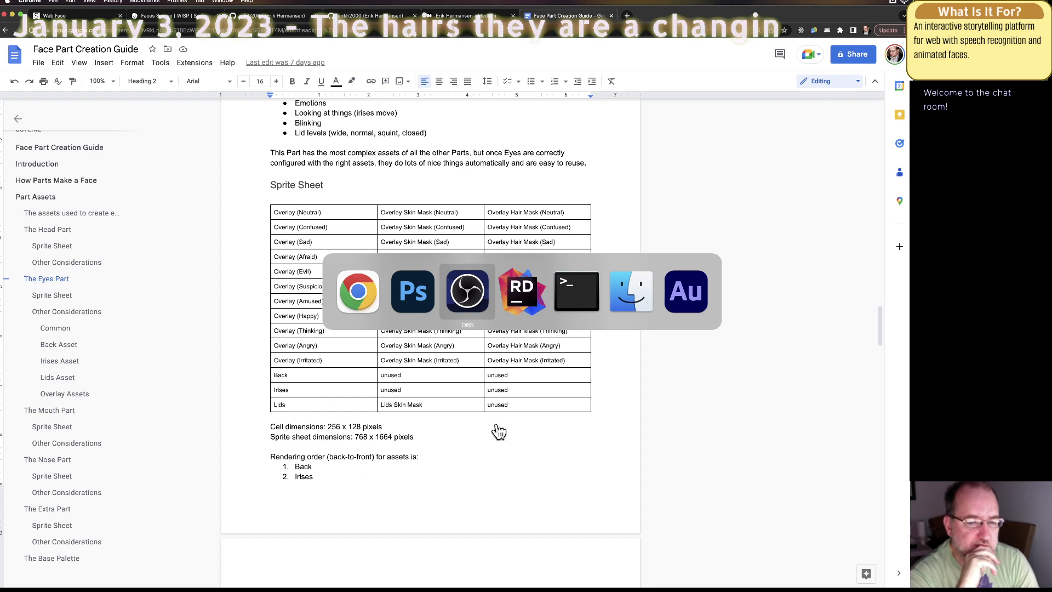
key("super+Tab")
key("super+Tab")
key("super+Tab")
key("super+Tab")
key("super+Tab")
key("super+Tab")
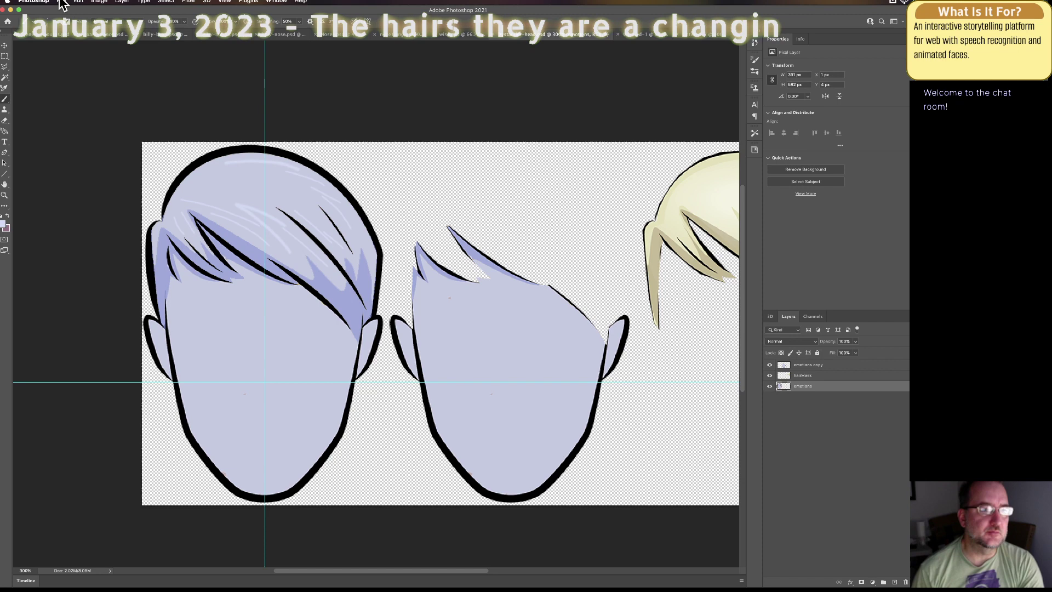
left_click(61, 1)
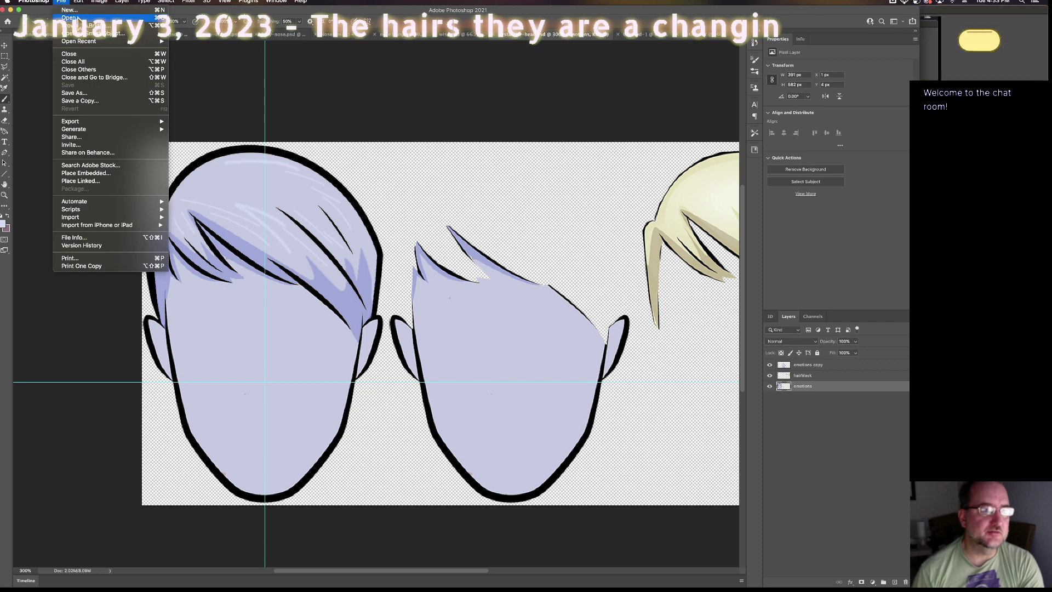
left_click(69, 19)
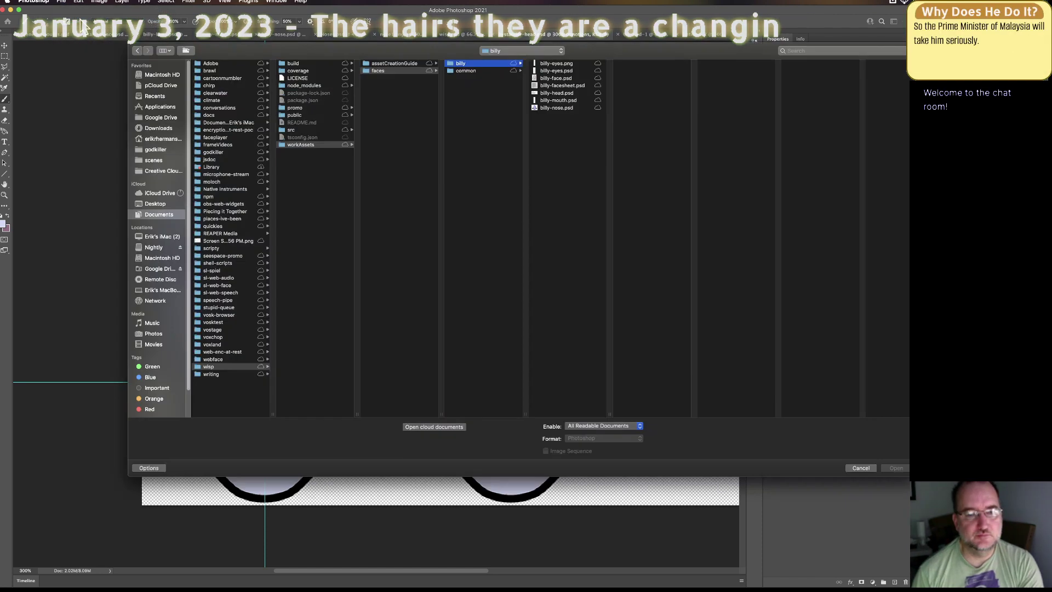
left_click(573, 70)
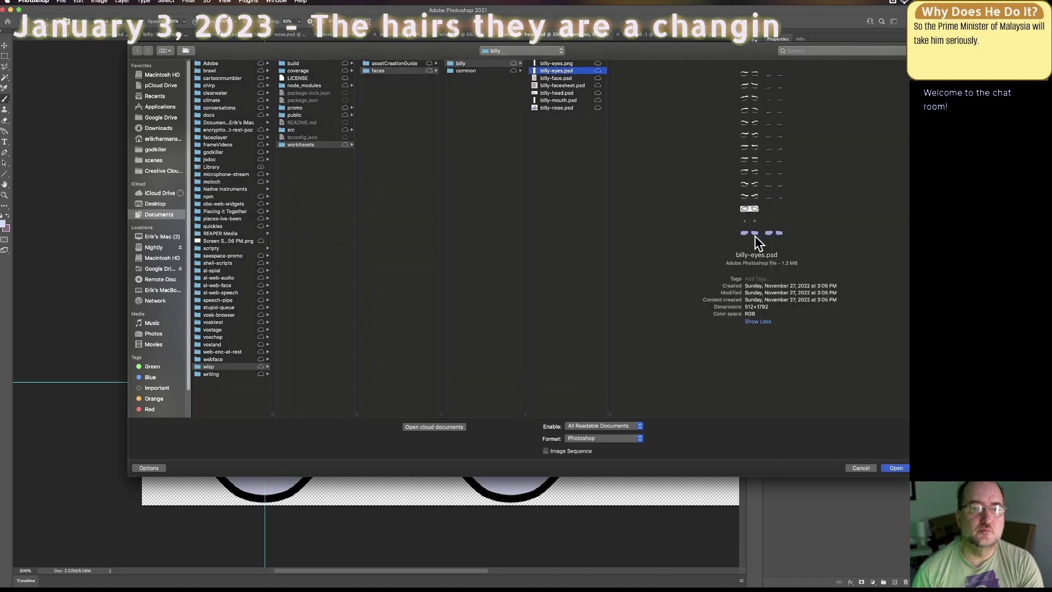
left_click(895, 467)
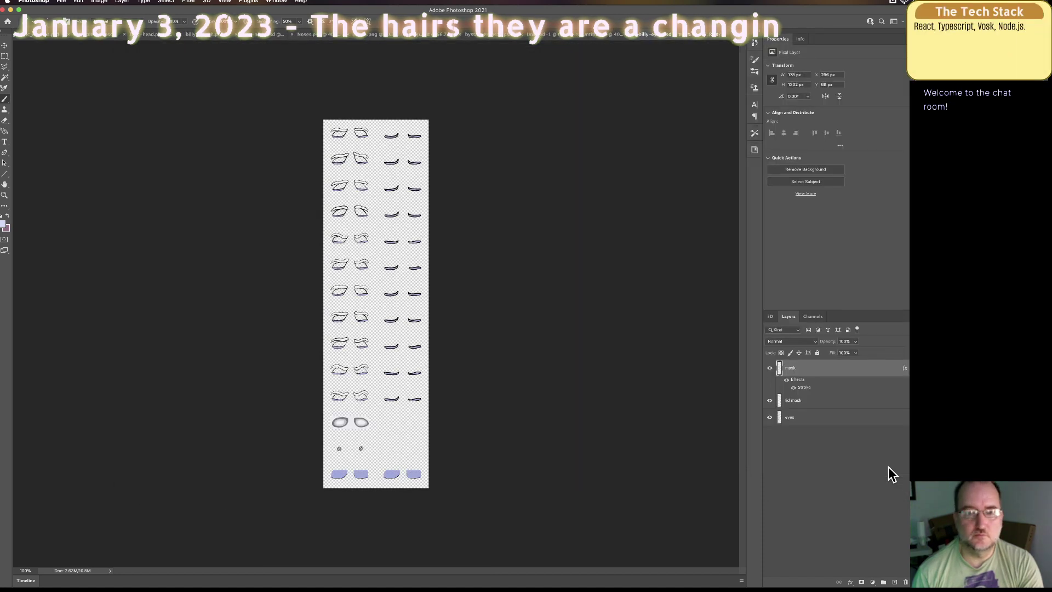
Step: Widen the canvas to 768 pixels, anchored so that all the extra space is added to the right of the existing sprites
key("super+equal")
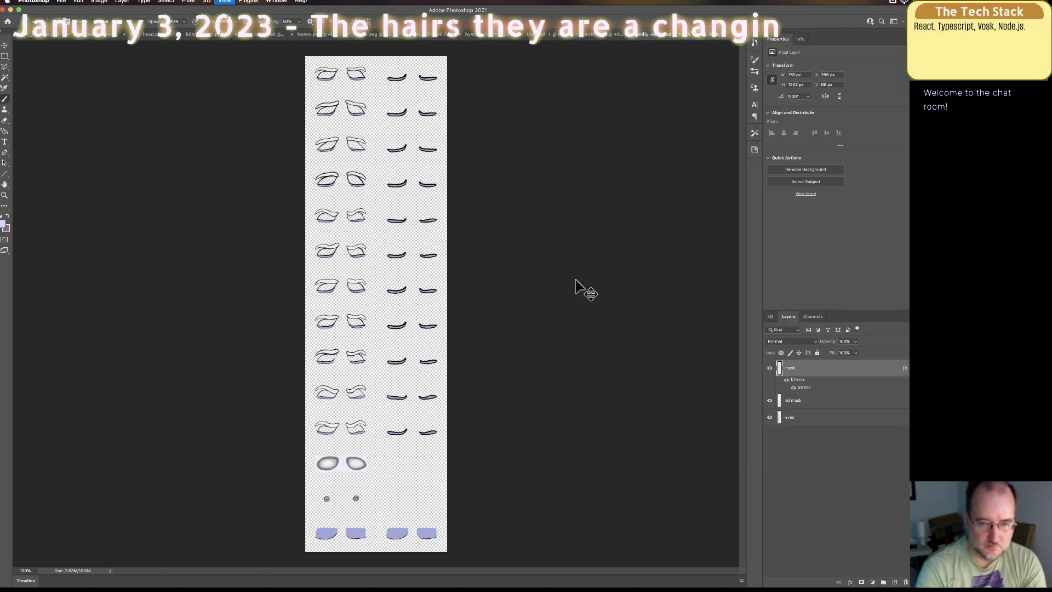
scroll(575, 279, "up", 5)
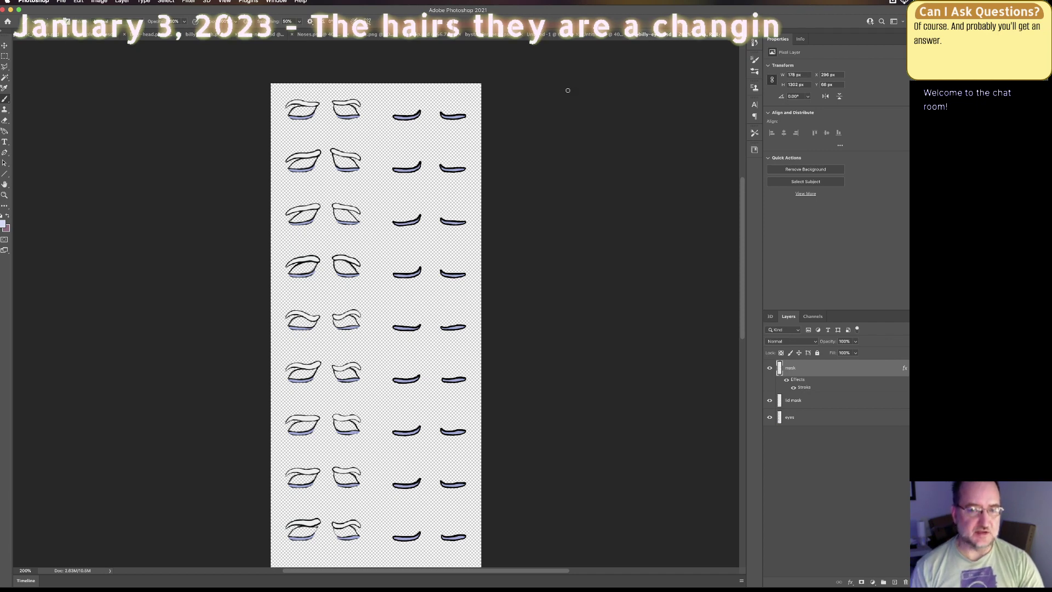
left_click(78, 3)
mouse_move(99, 2)
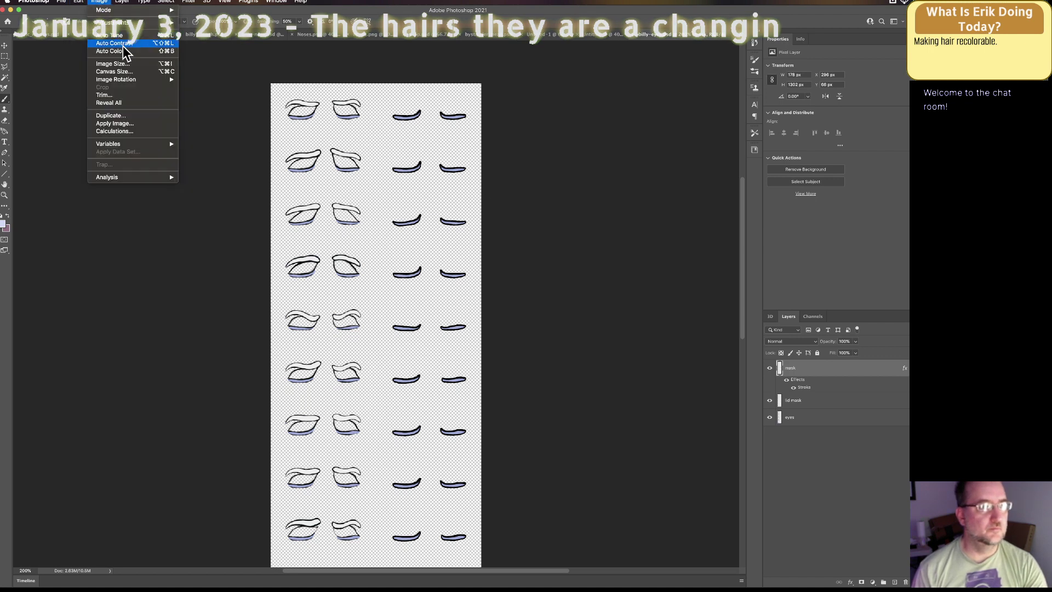
left_click(130, 72)
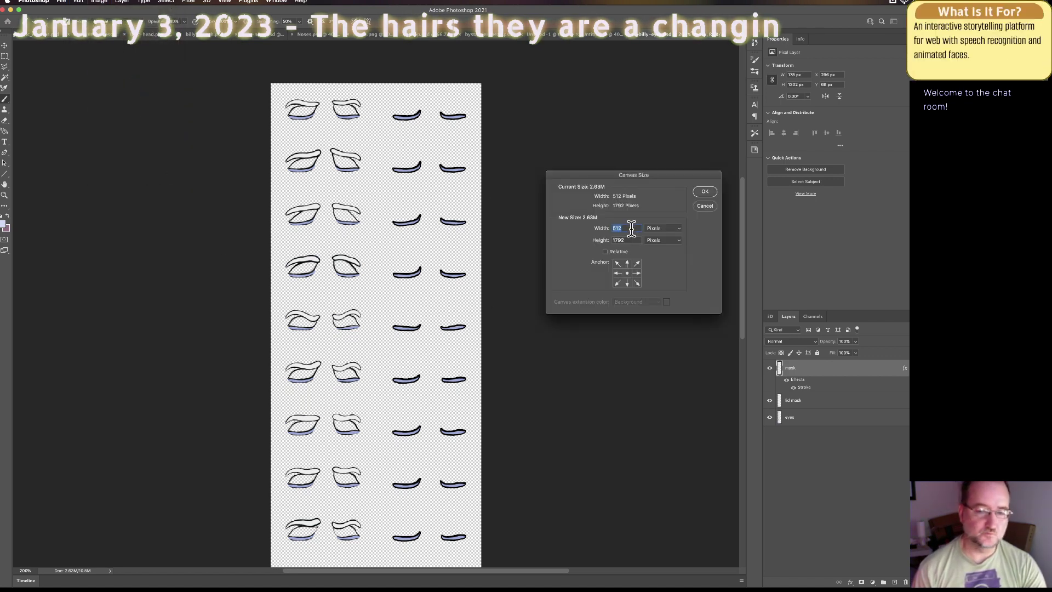
left_click(618, 264)
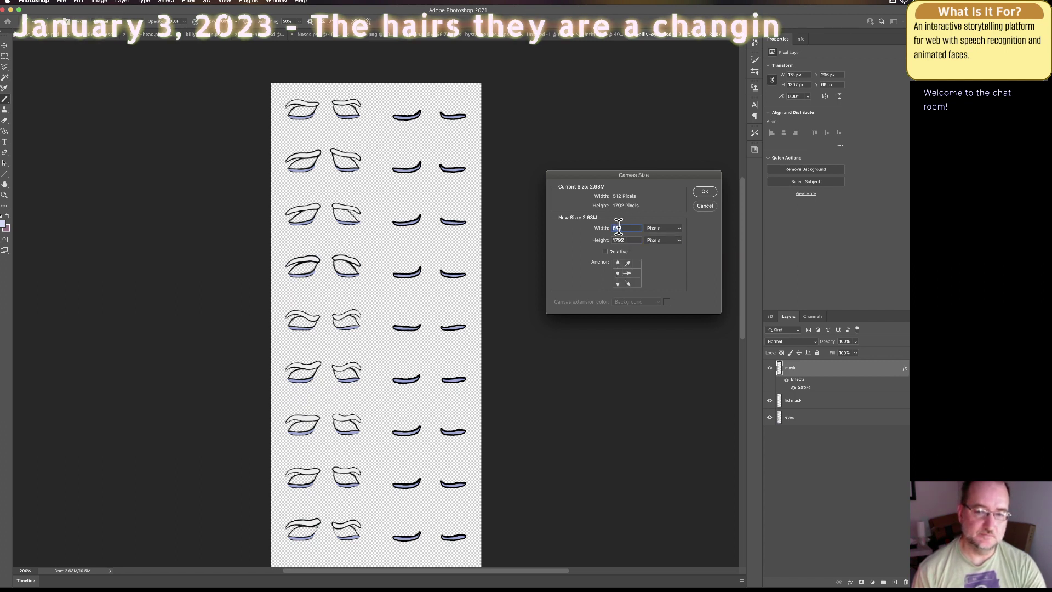
type("788")
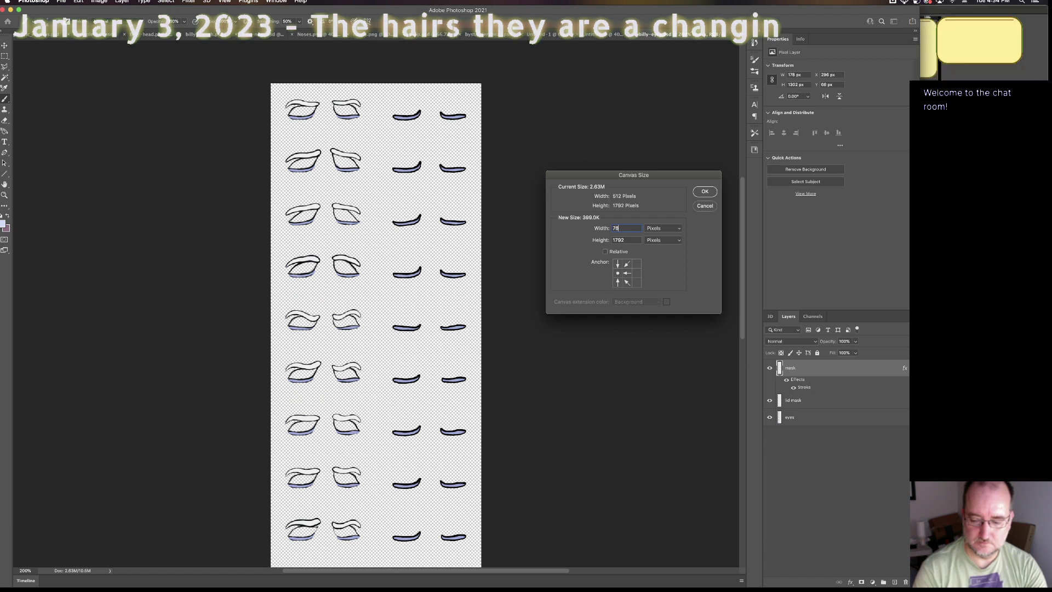
left_click(705, 191)
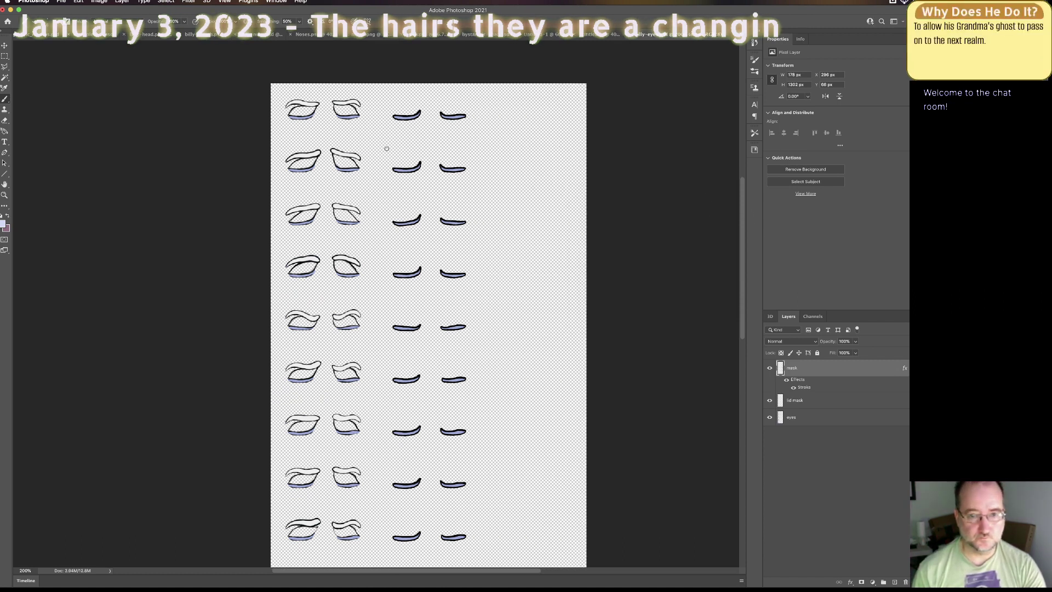
Step: Duplicate the eyes layer within billy-eyes.psd and name the copy "hair mask"
scroll(741, 292, "down", 2)
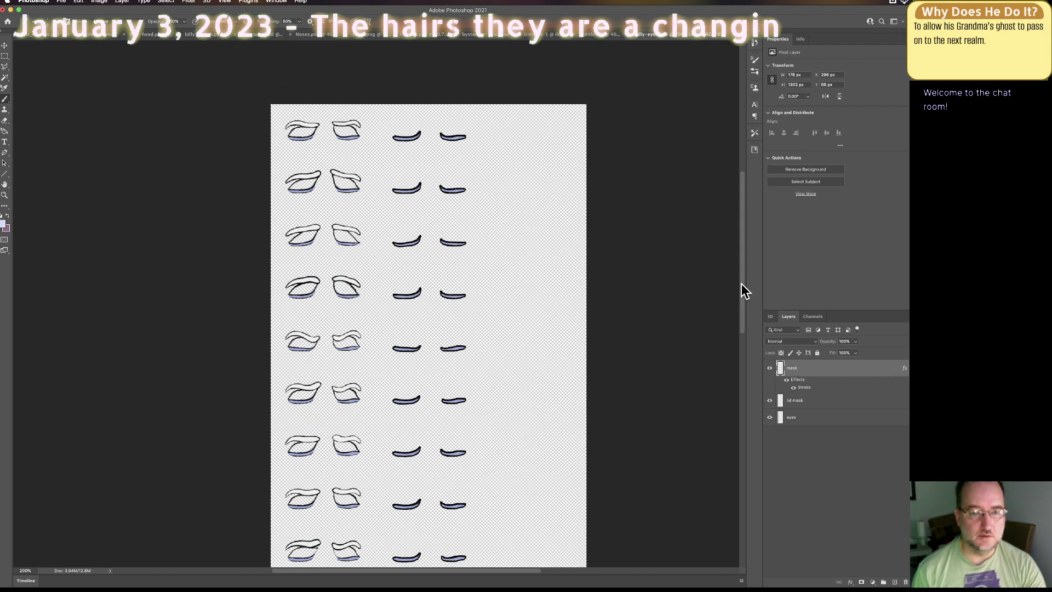
left_click(796, 419)
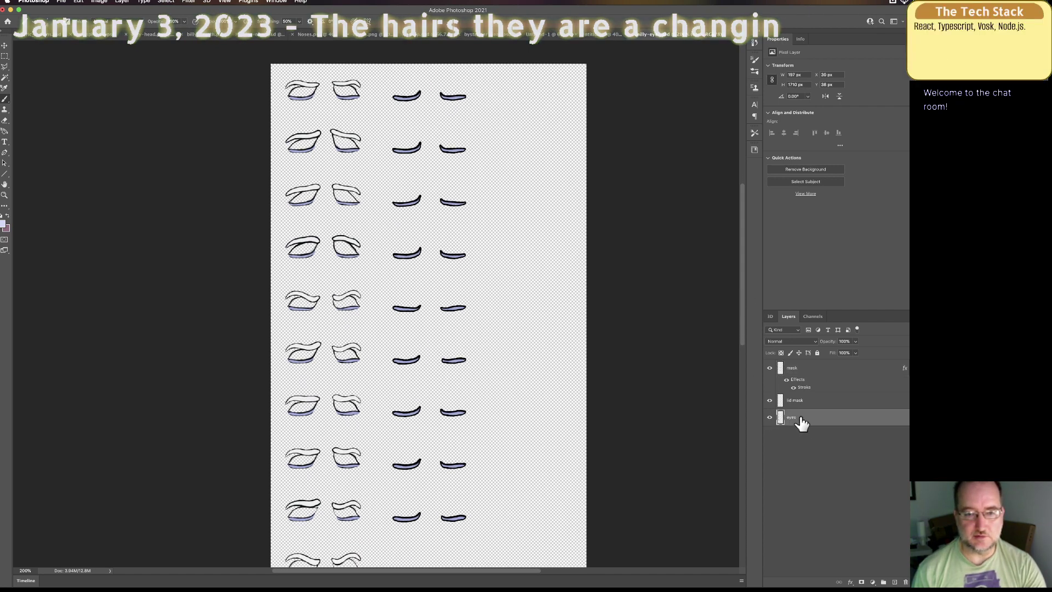
right_click(799, 420)
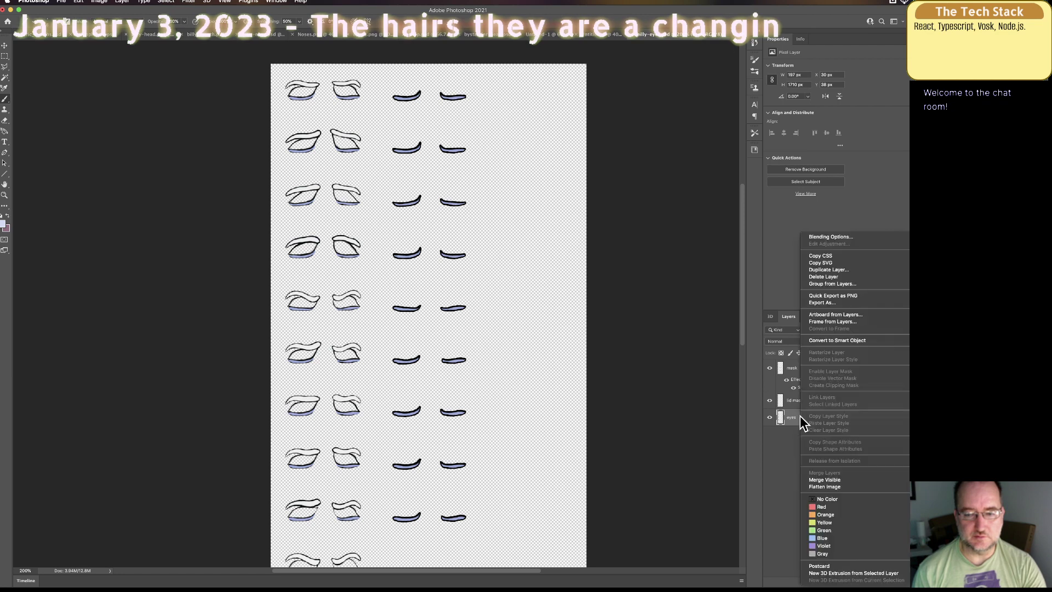
left_click(846, 271)
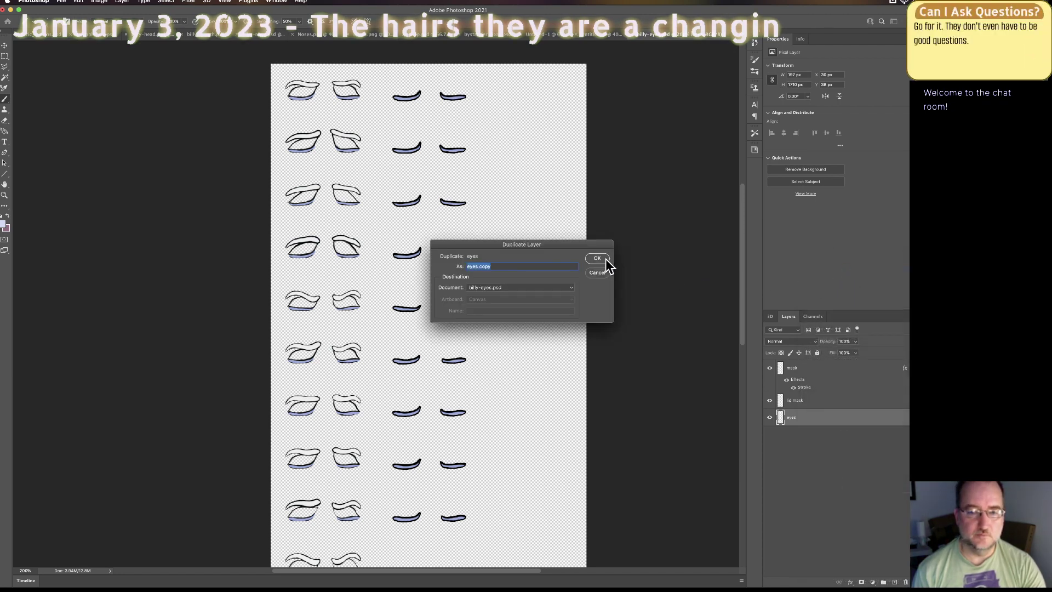
type("hair mask")
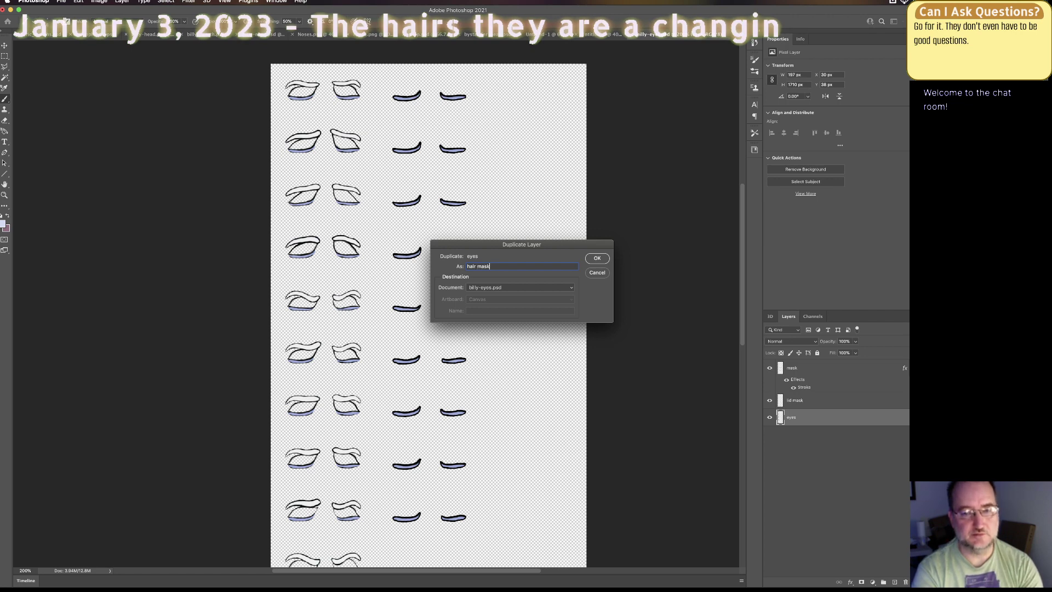
key("Return")
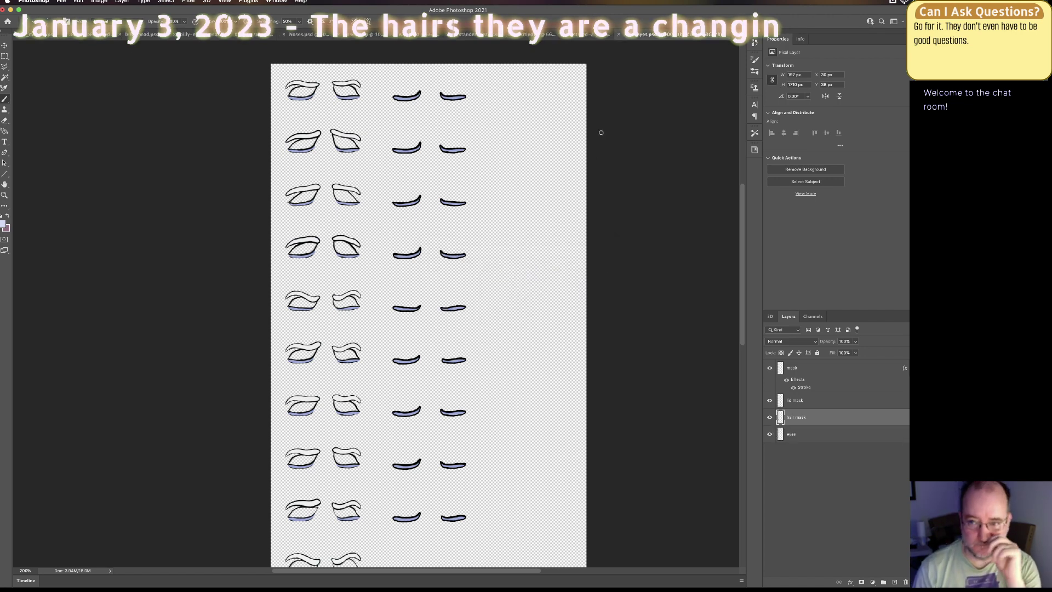
Step: Set the hair mask layer's X position to 542 px so it fills the new third column
left_click(826, 75)
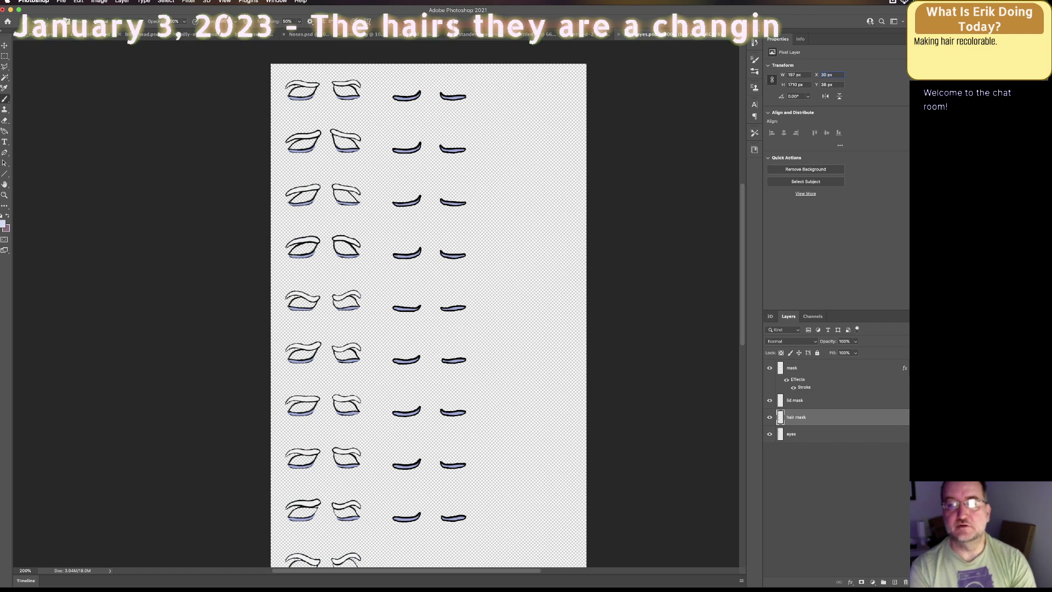
left_click(820, 74)
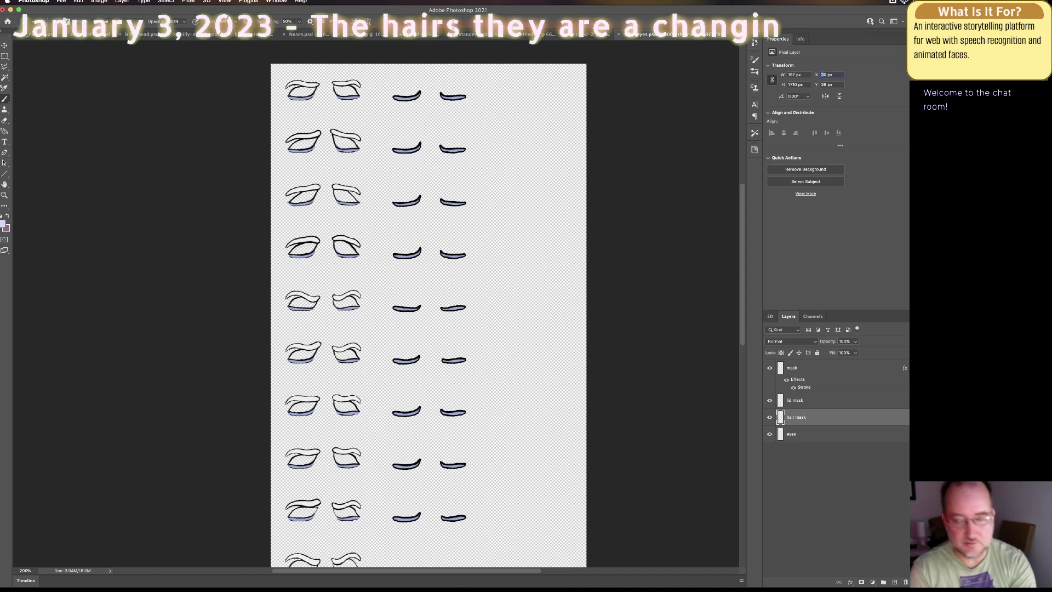
double_click(823, 75)
type("542")
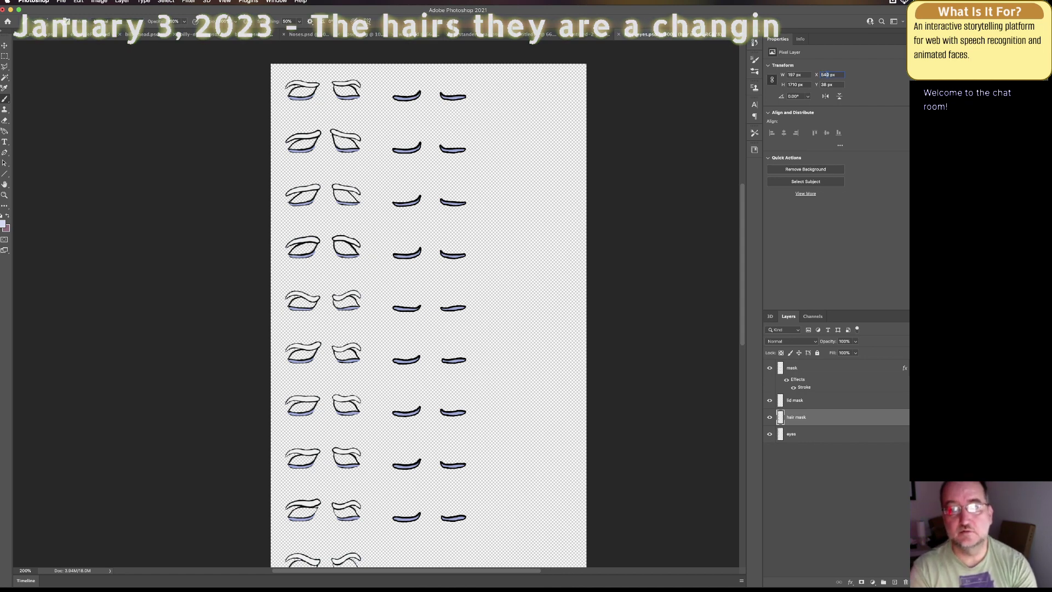
key("Tab")
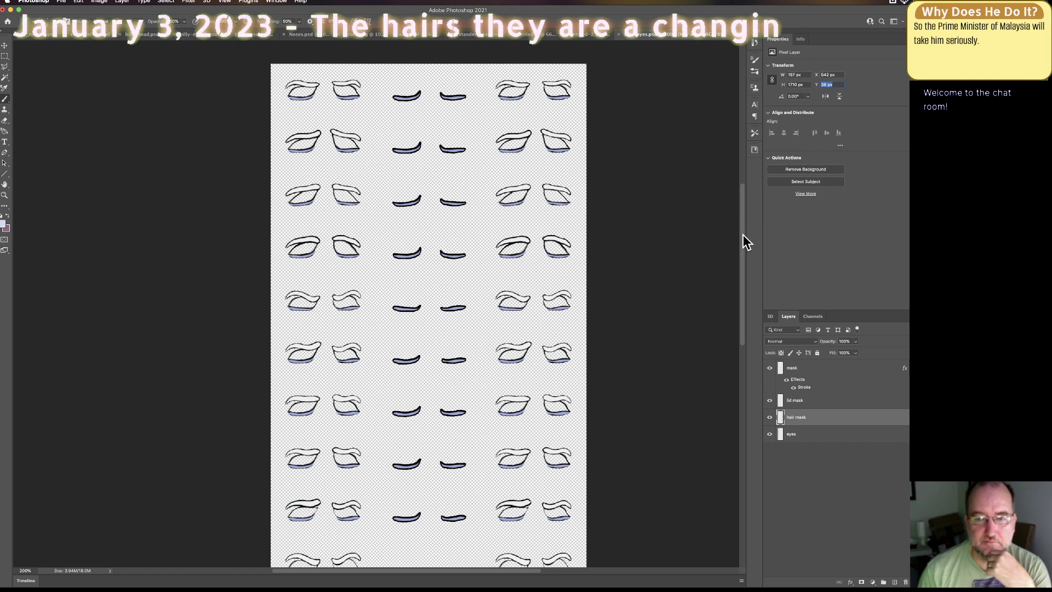
Step: Delete the eye whites, pupils and closed lids from the bottom three rows of the hair mask column and clear the selection
left_click_drag(742, 234, 735, 329)
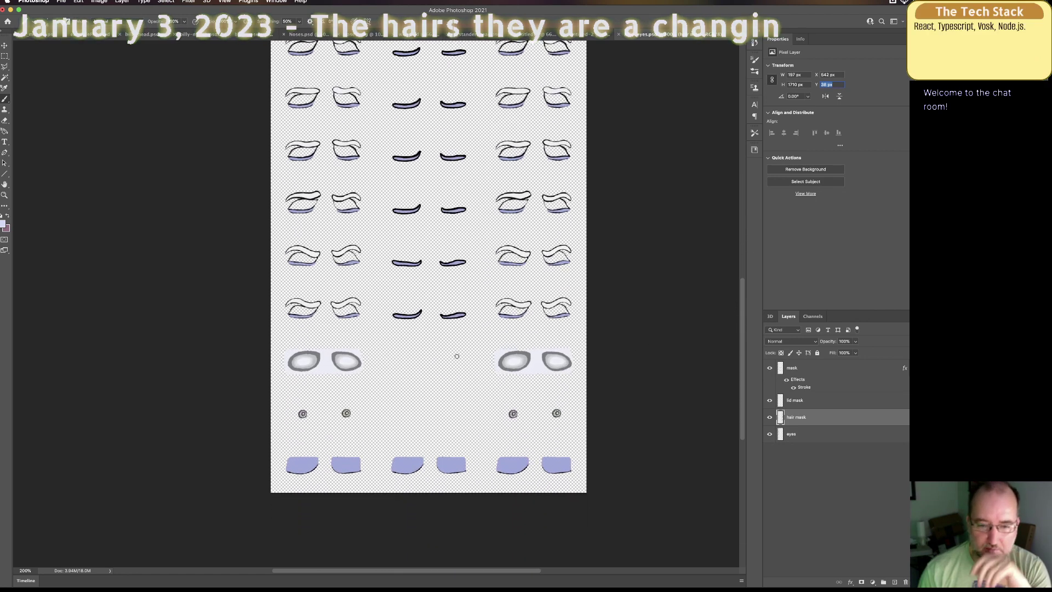
left_click(5, 56)
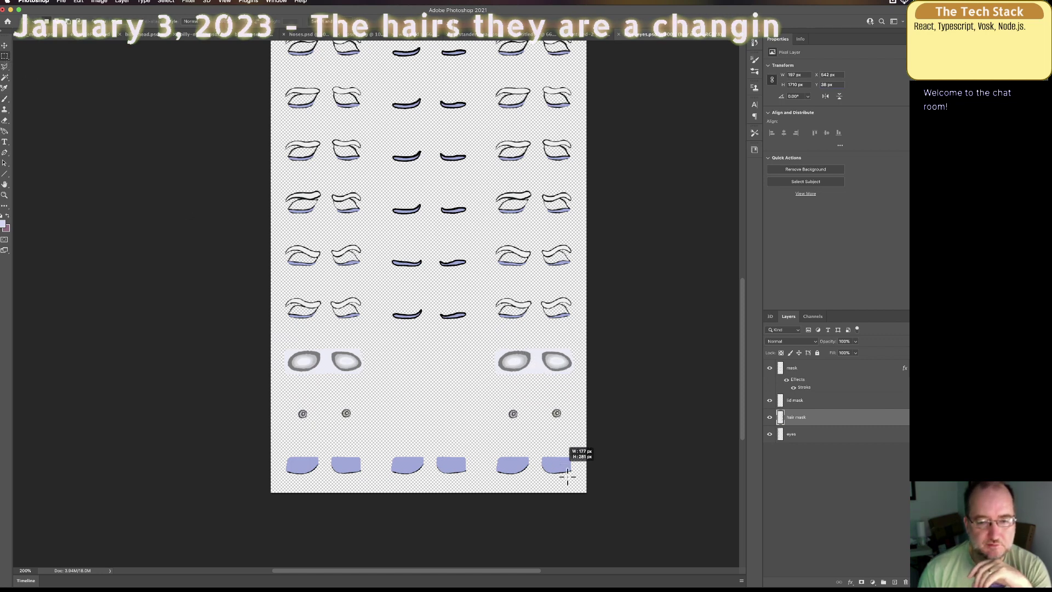
left_click_drag(568, 475, 598, 505)
key("Delete")
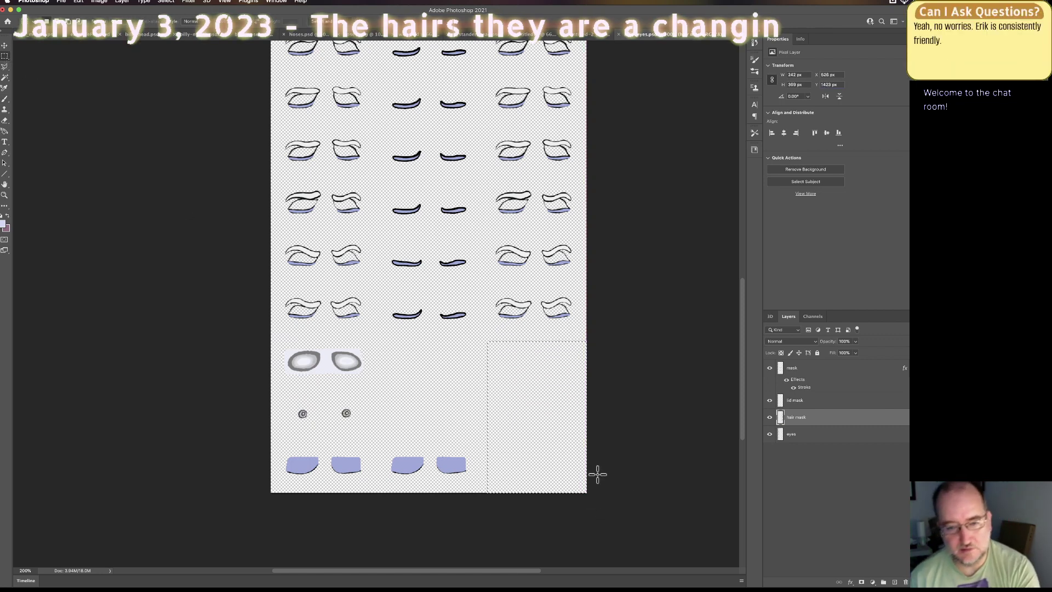
key("super+d")
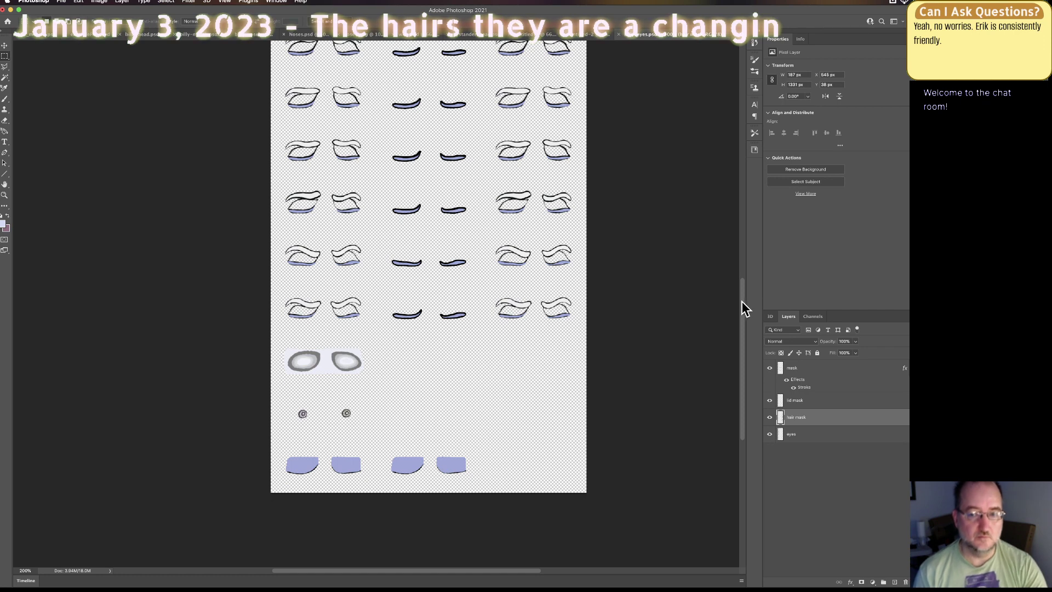
Step: Outline the first eye in the hair mask column's top row with the Polygonal Lasso and delete it, keeping only its eyebrow
left_click_drag(742, 305, 741, 228)
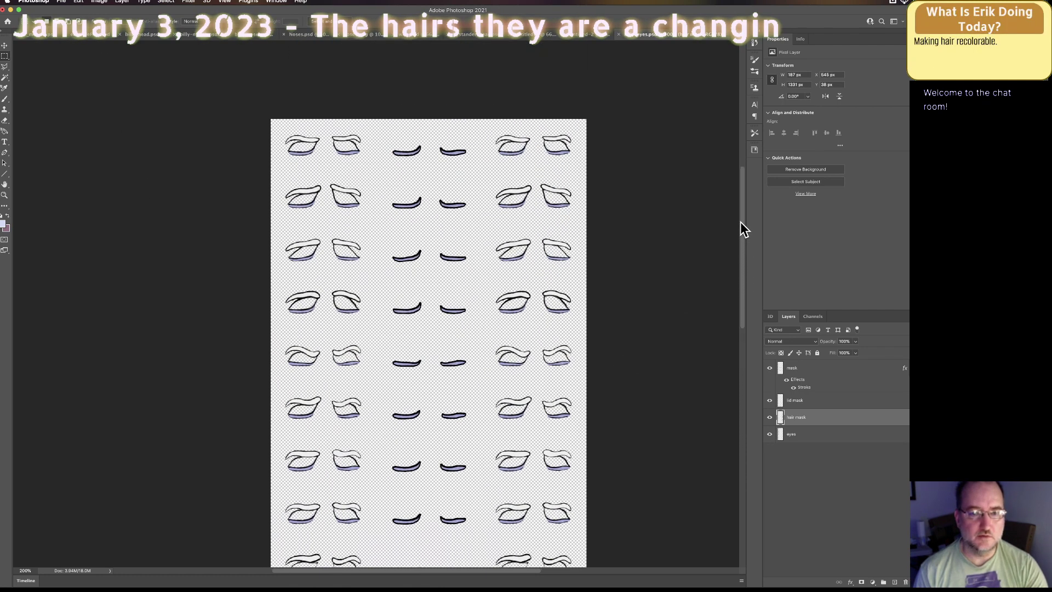
key("super+plus")
key("super+plus")
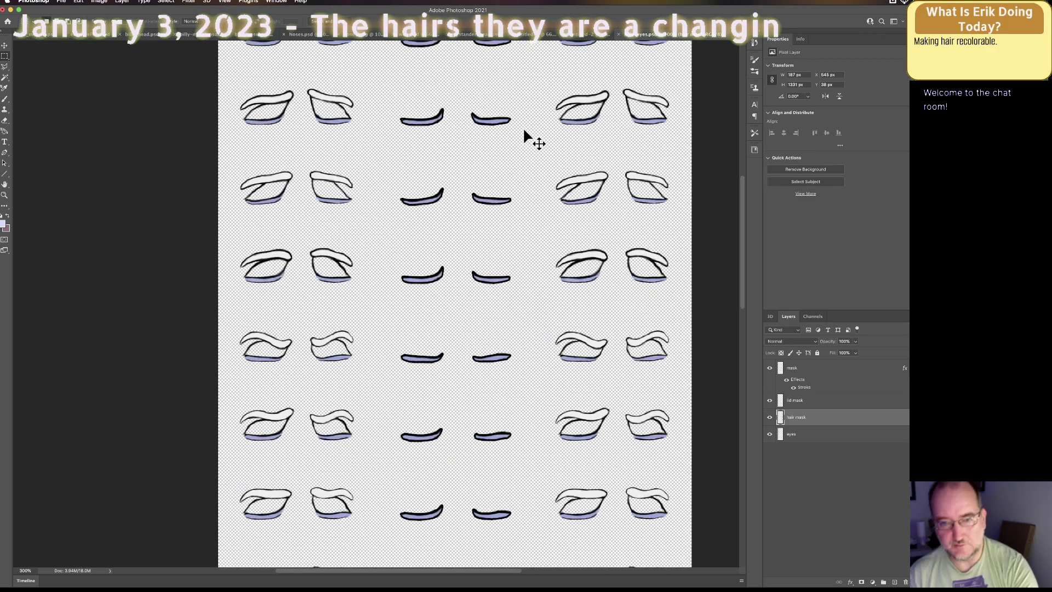
left_click_drag(743, 242, 737, 198)
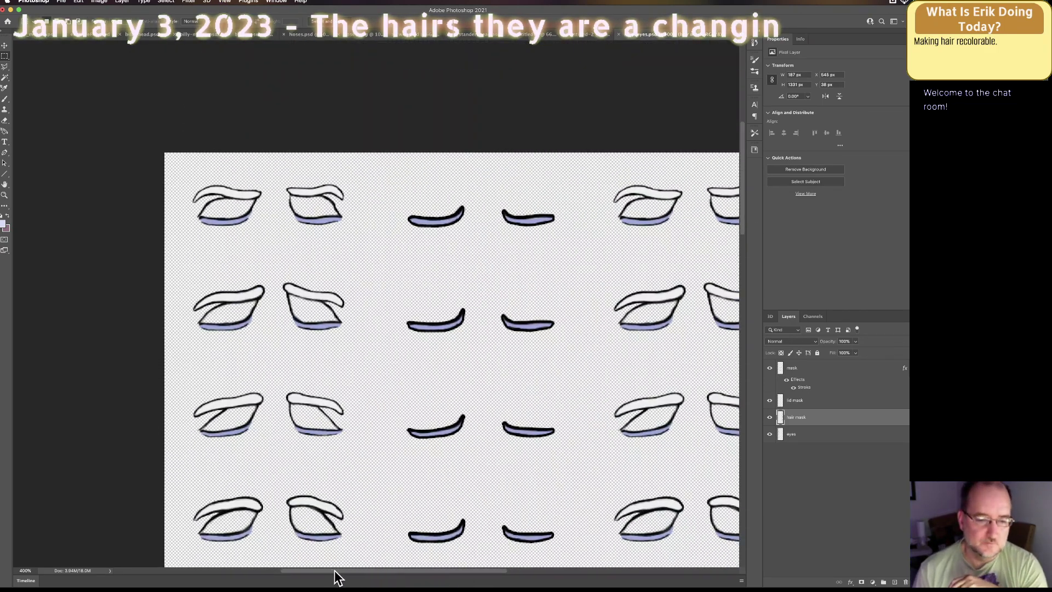
left_click_drag(345, 573, 420, 570)
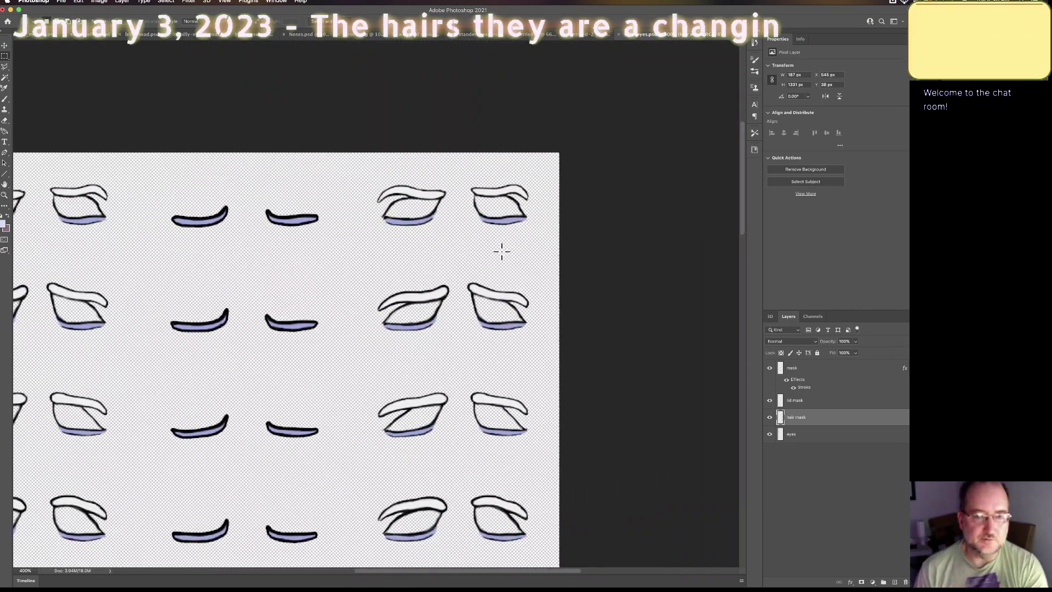
key("super+plus")
key("super+plus")
key("super+plus")
key("super+plus")
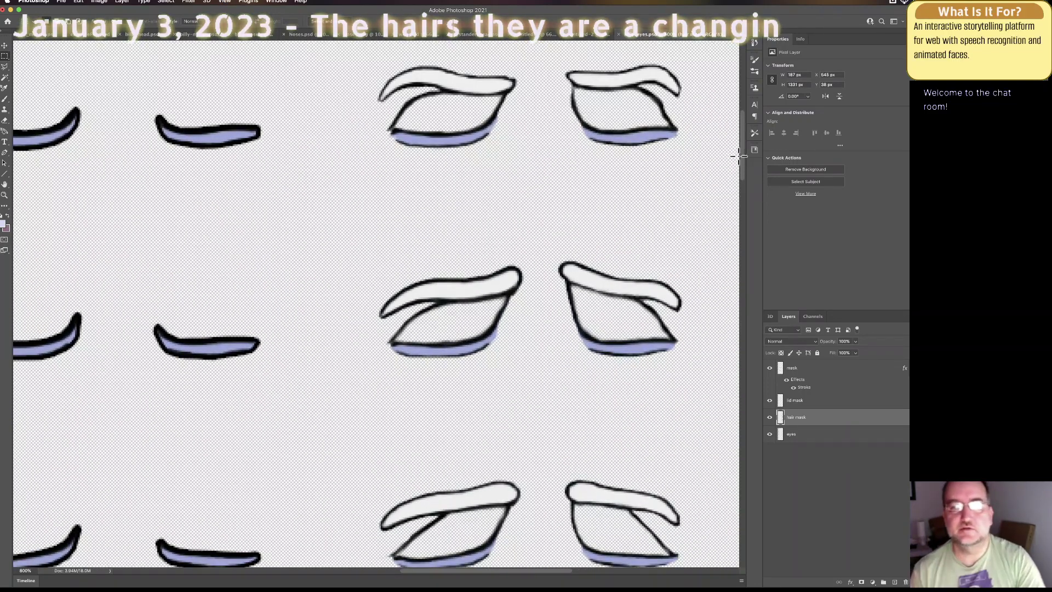
mouse_move(736, 156)
left_mouse_down()
mouse_move(746, 164)
mouse_move(742, 141)
left_mouse_up()
key("super+plus")
key("super+plus")
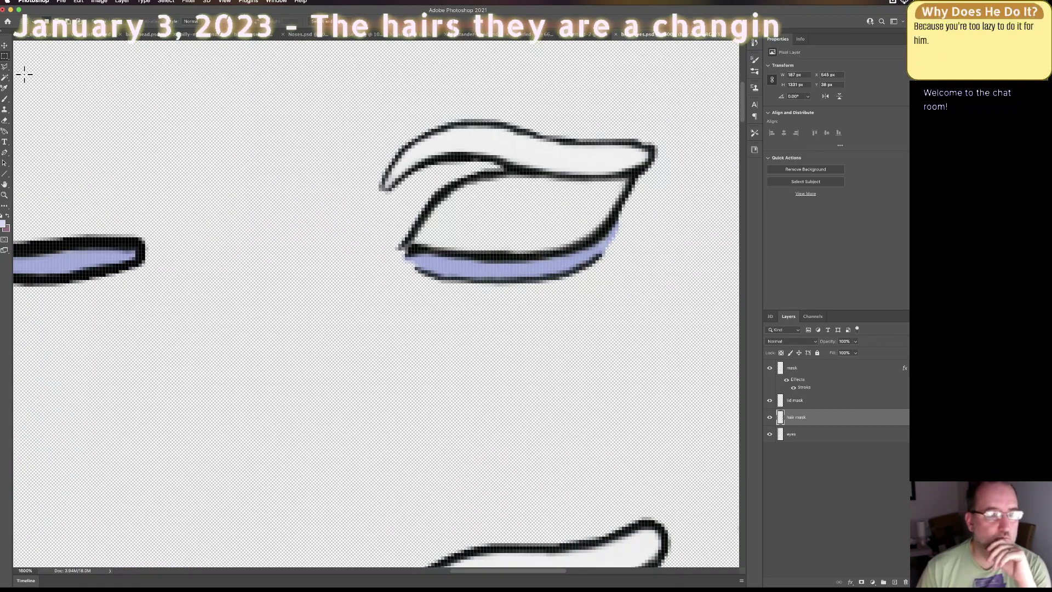
left_click(391, 289)
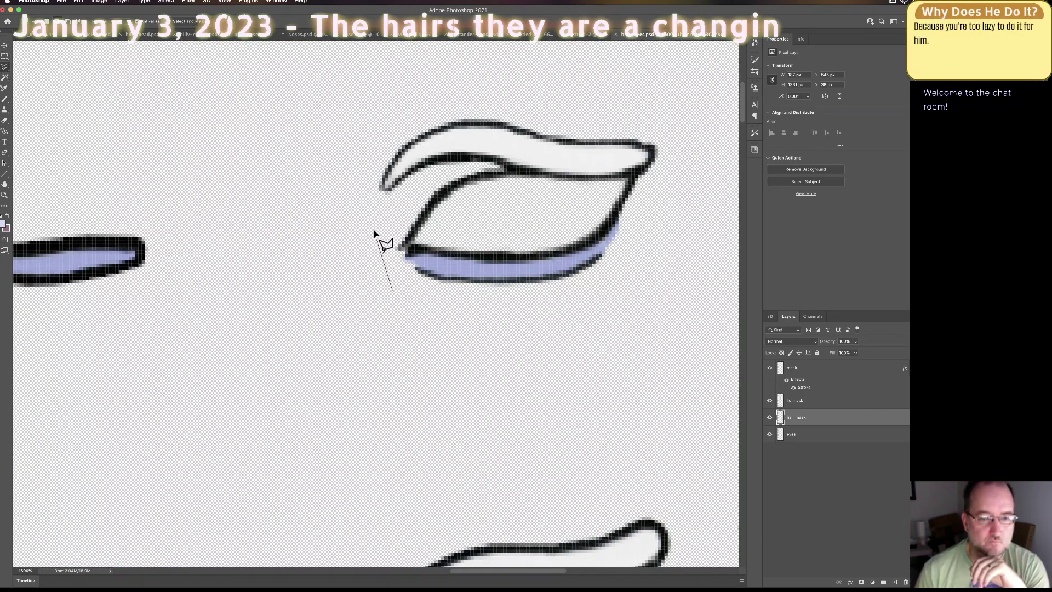
left_click(373, 229)
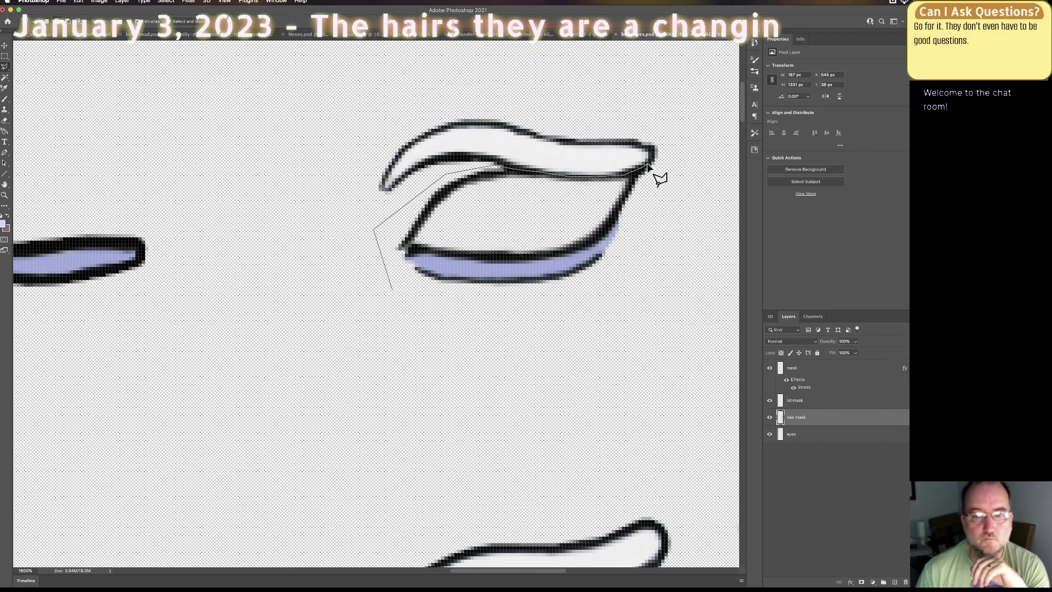
double_click(393, 333)
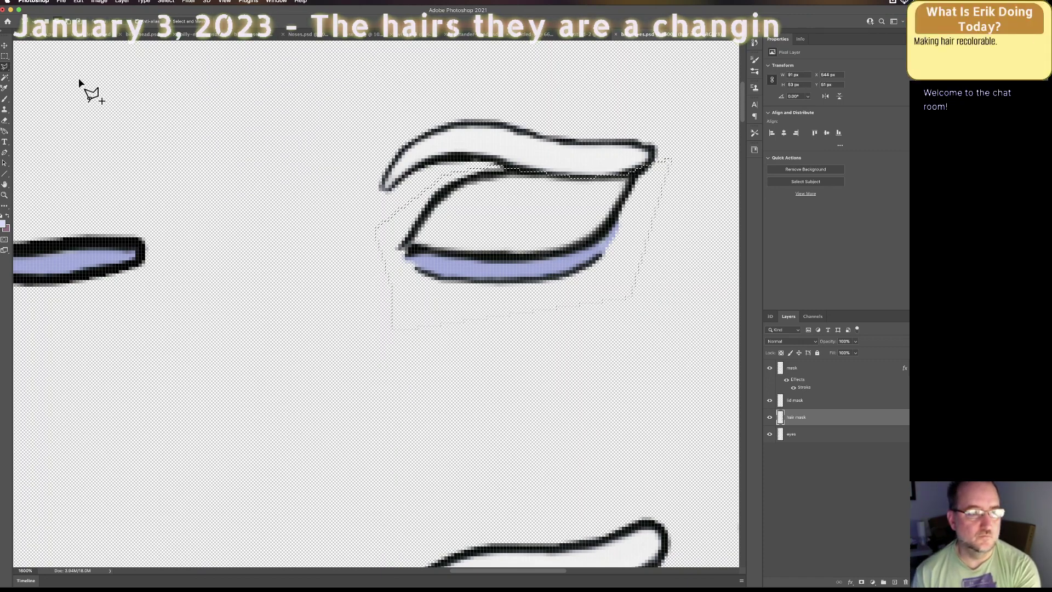
key("Delete")
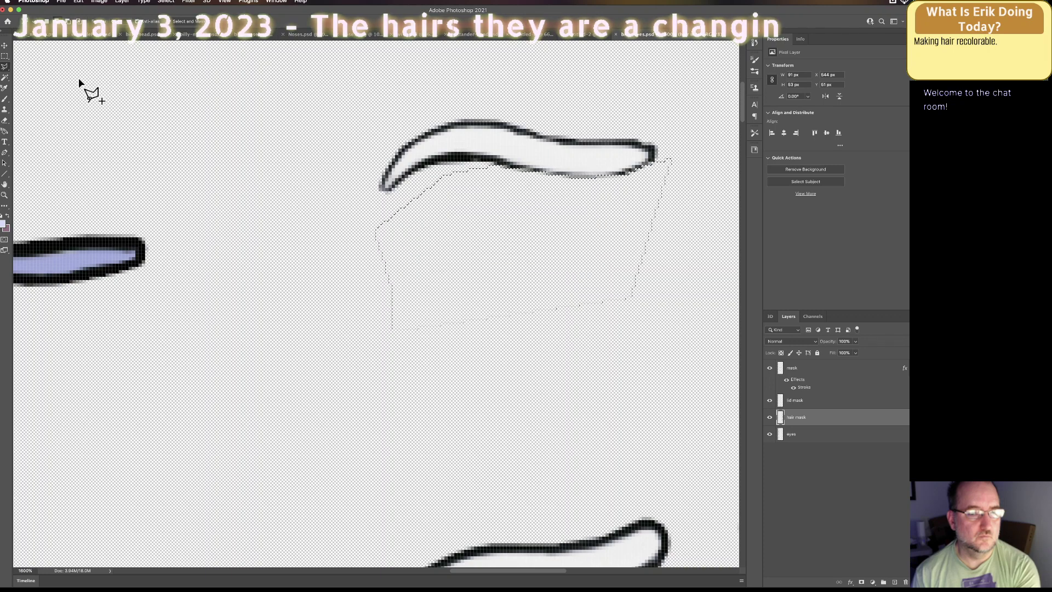
key("super+d")
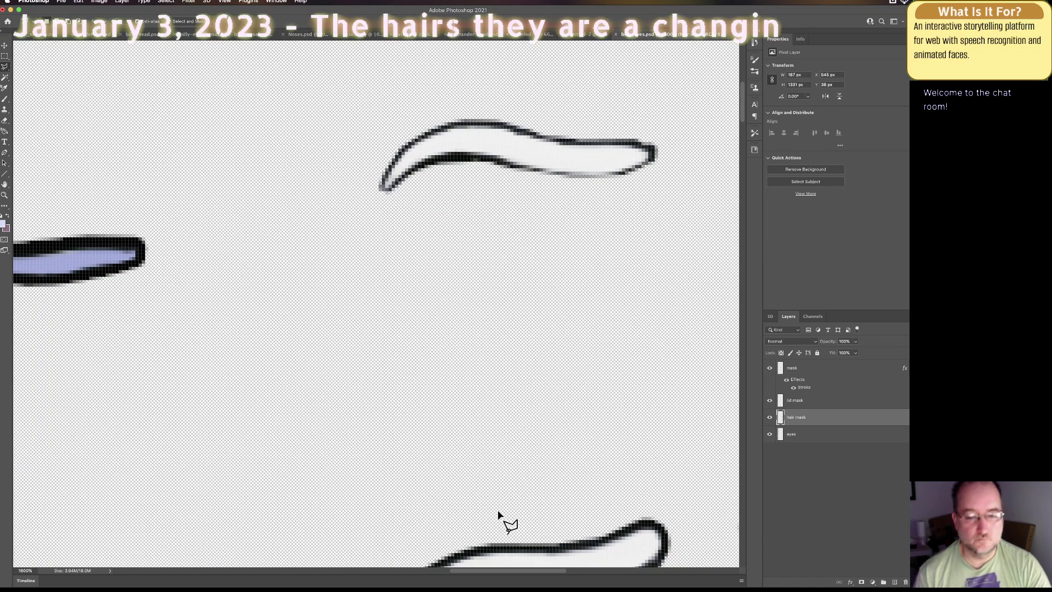
Step: Outline the second eye in the hair mask column's top row with the Polygonal Lasso and delete it, keeping only its eyebrow
left_click_drag(482, 571, 558, 571)
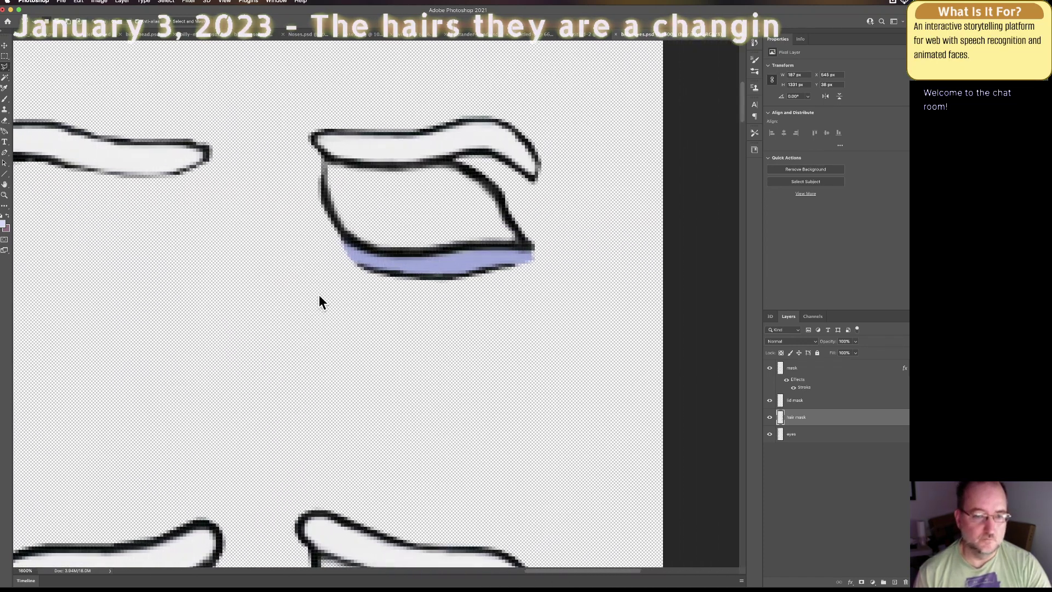
left_click(295, 275)
left_click(300, 150)
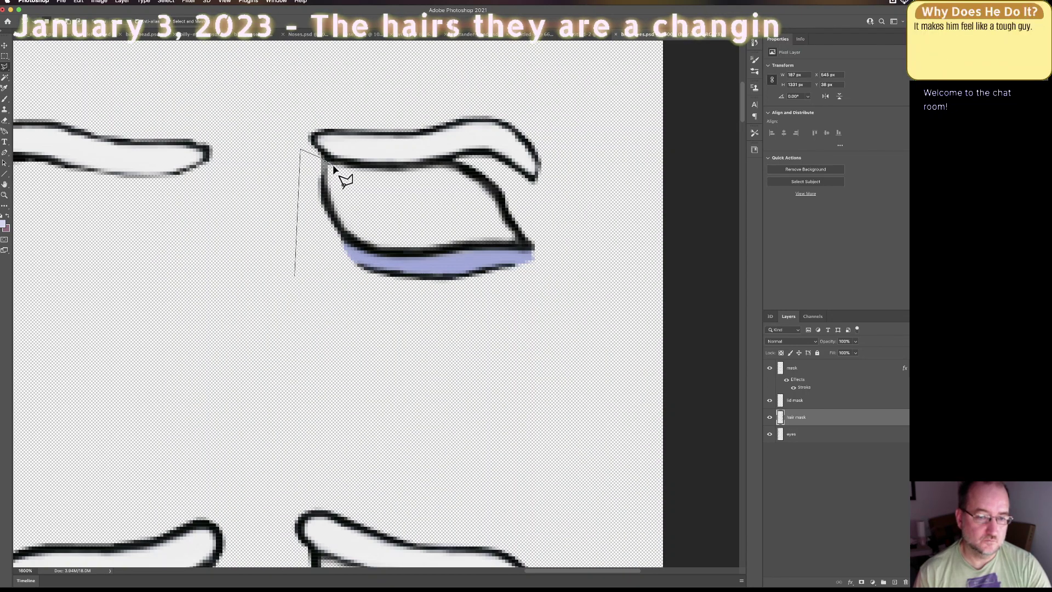
left_click(390, 186)
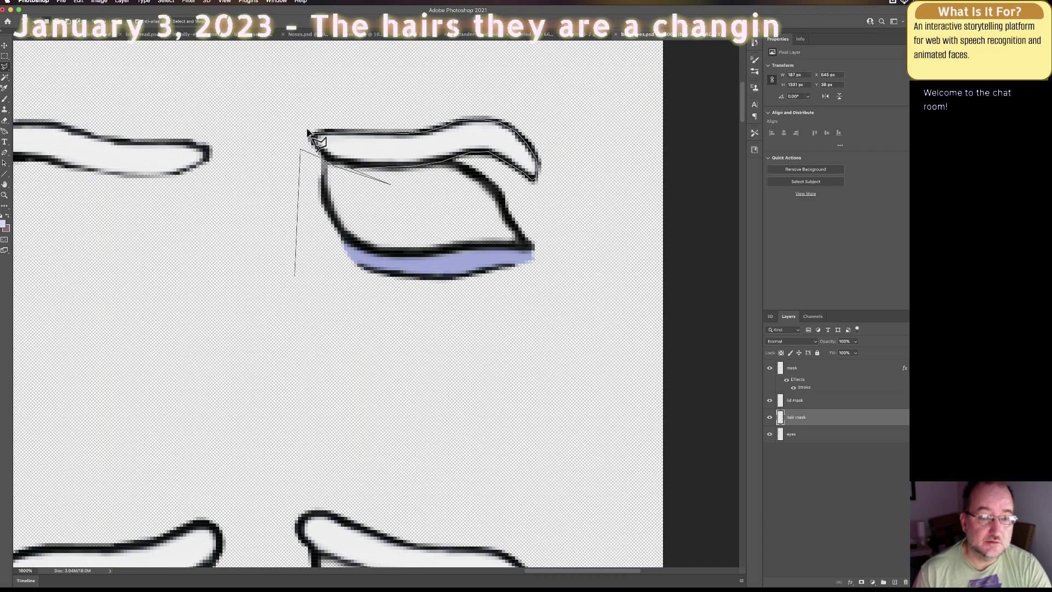
left_click(271, 108)
left_click(552, 68)
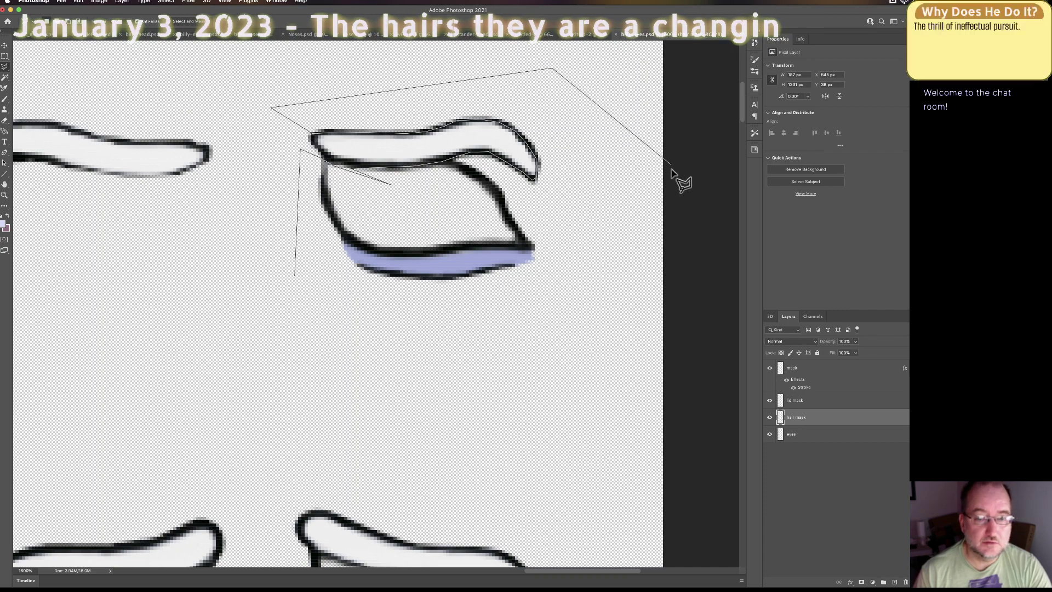
left_click(615, 201)
left_click(542, 330)
double_click(353, 322)
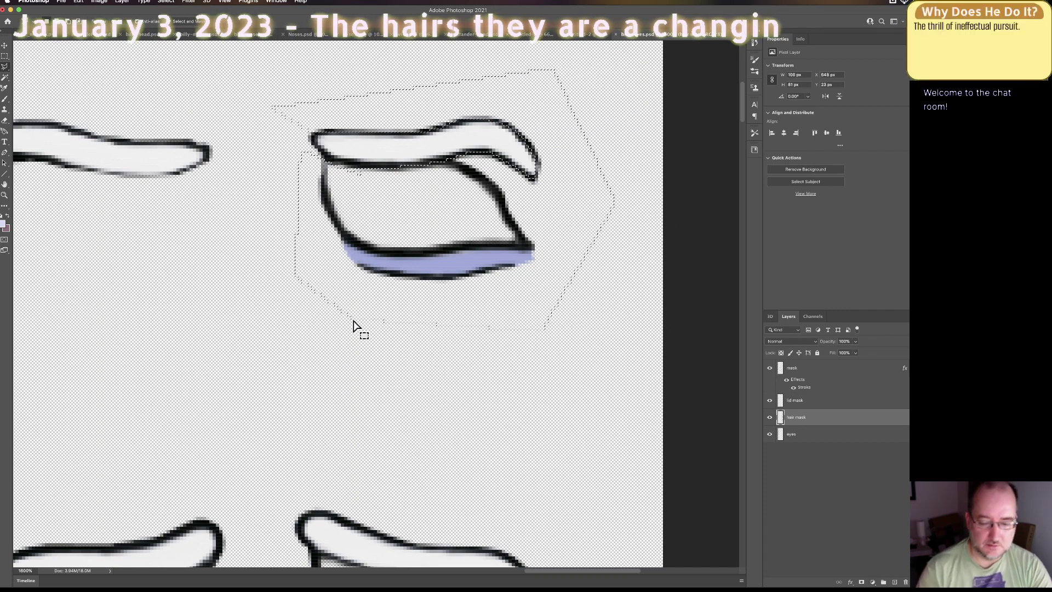
key("Delete")
key("ctrl+d")
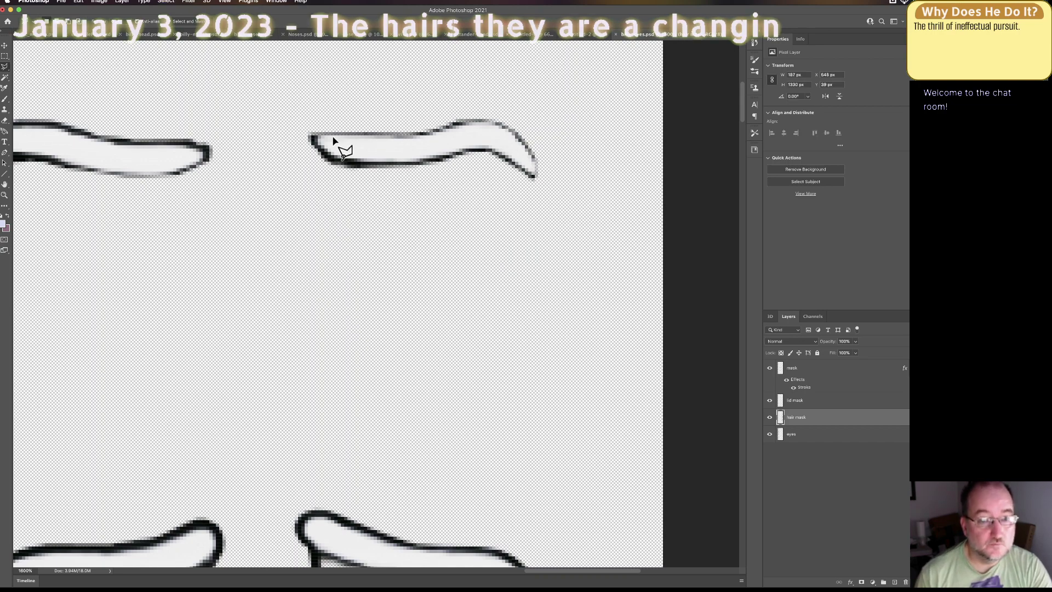
Step: Trim the thick black outline from the inner end and lower edge of the top row's second eyebrow and clear the selection
left_click(298, 116)
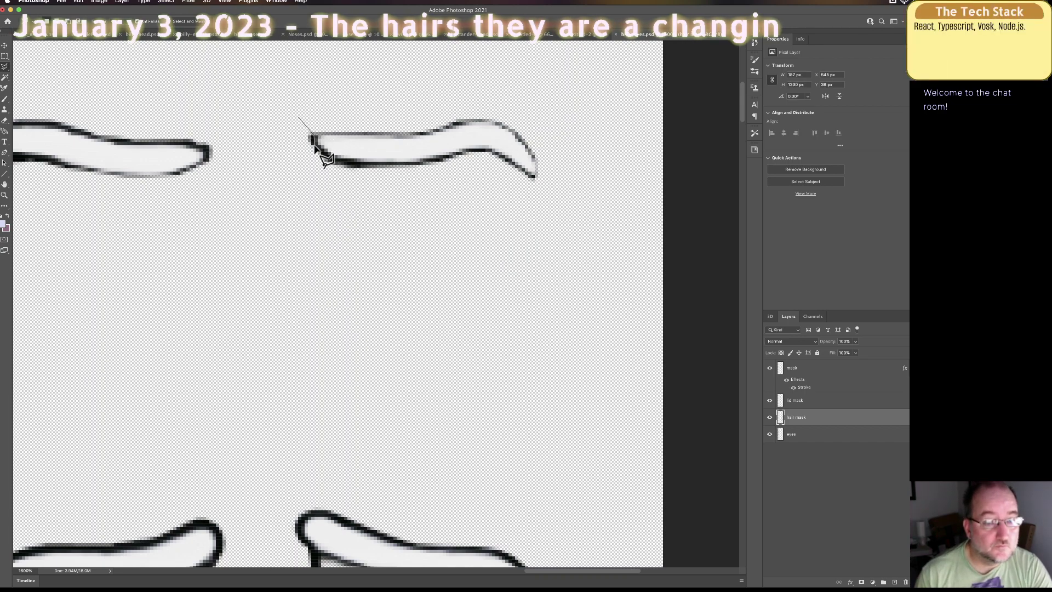
mouse_move(324, 155)
left_mouse_down()
mouse_move(355, 167)
mouse_move(459, 168)
left_mouse_up()
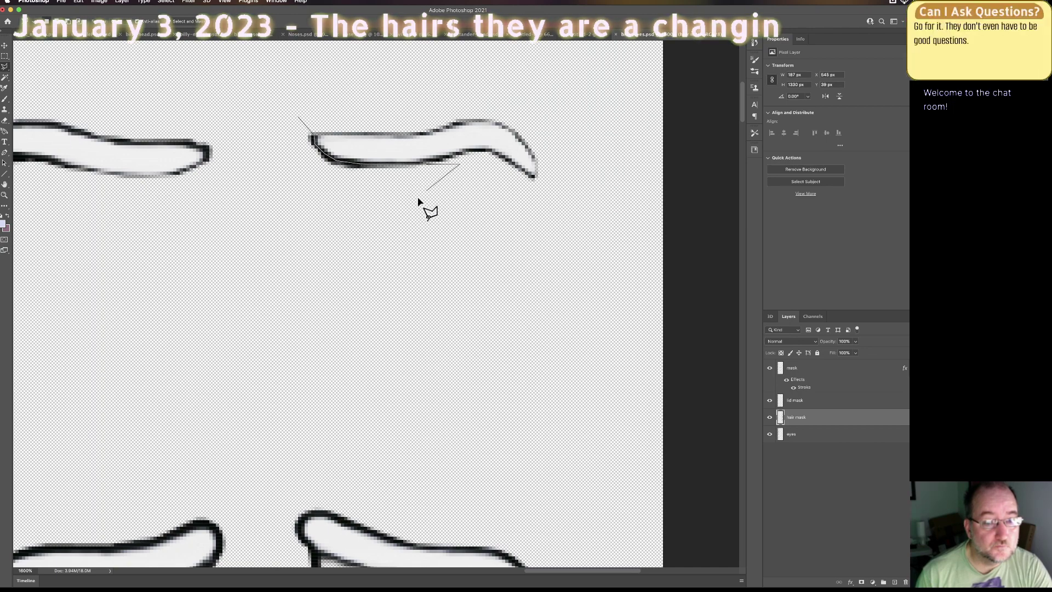
double_click(305, 220)
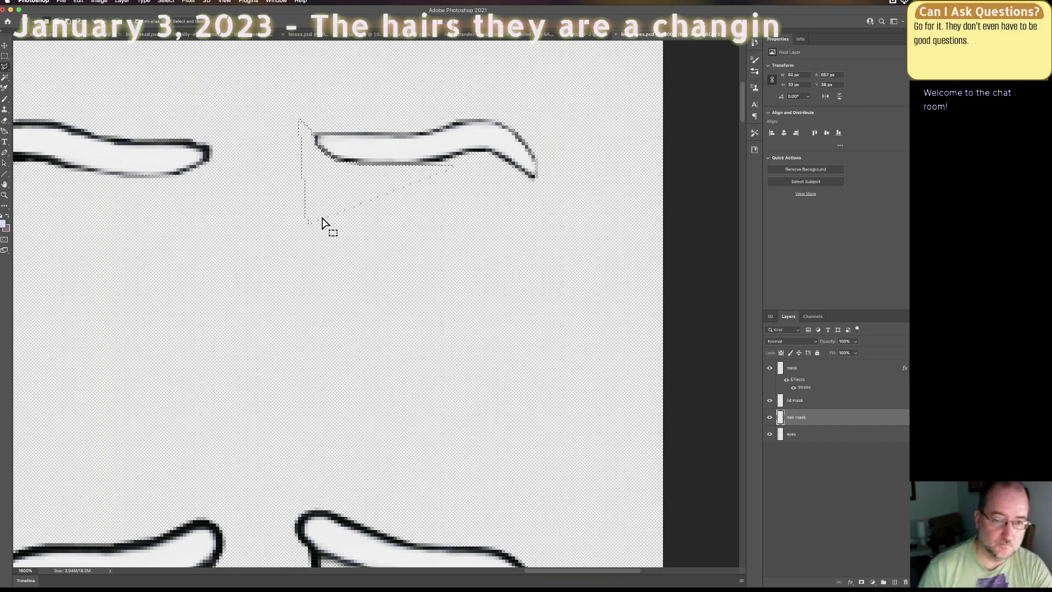
left_click_drag(558, 573, 511, 572)
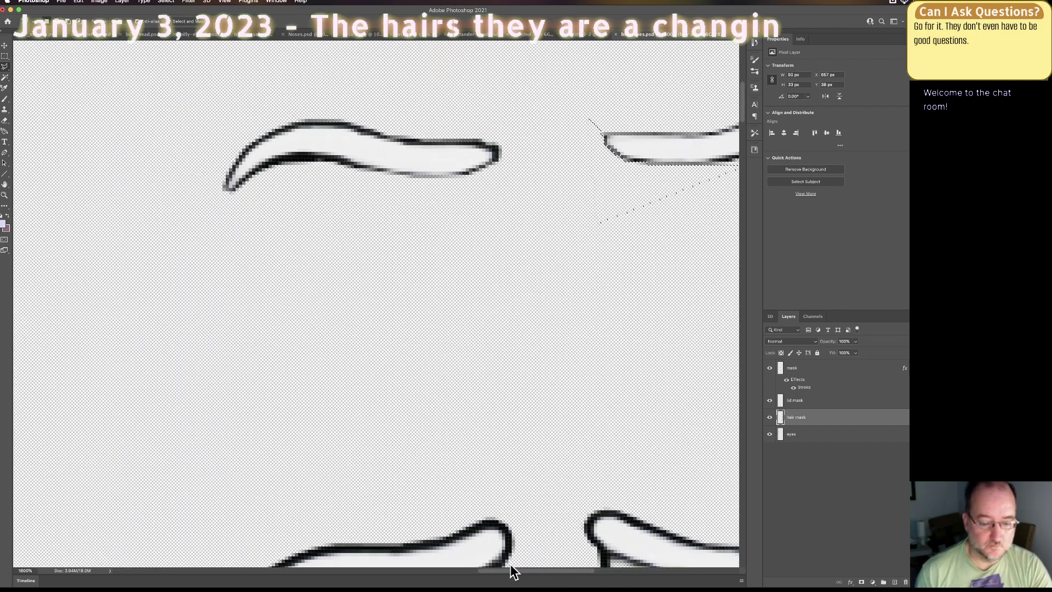
key("super+d")
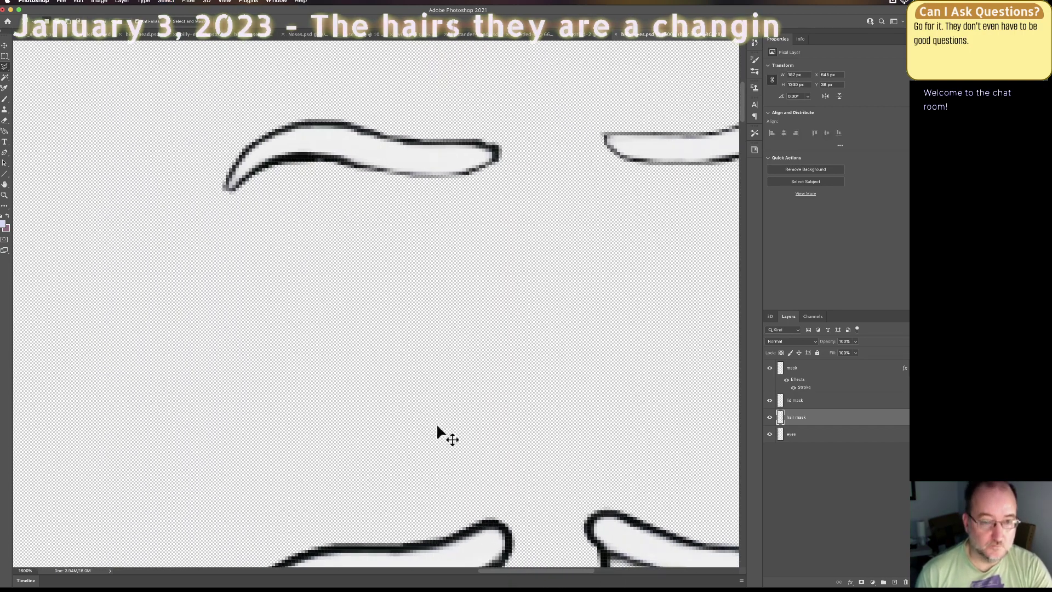
Step: Thin the black outline along the upper edge, inner end and lower edge of the top row's first eyebrow
left_click(208, 218)
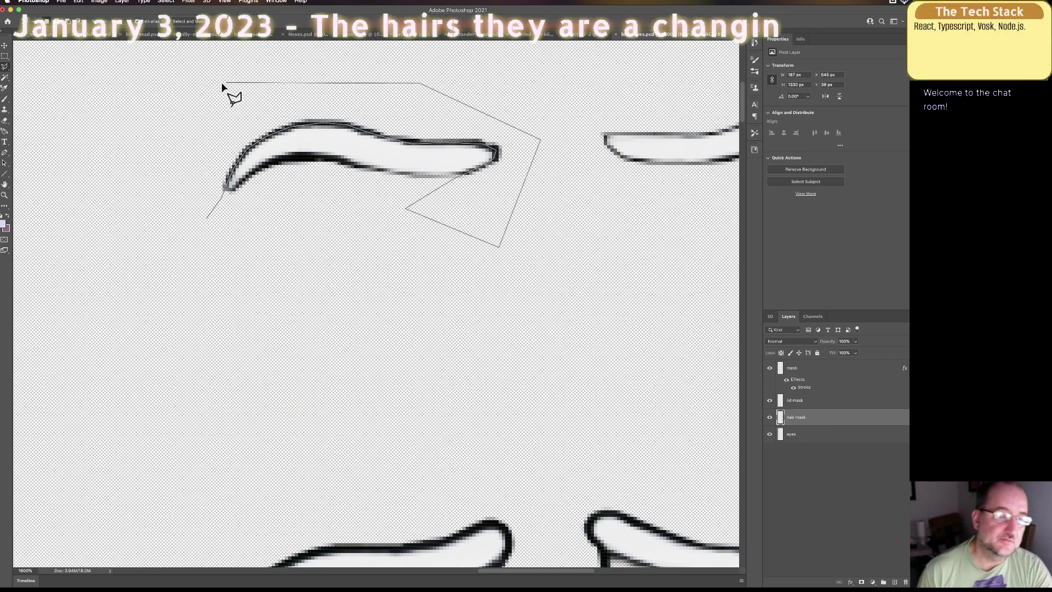
double_click(158, 216)
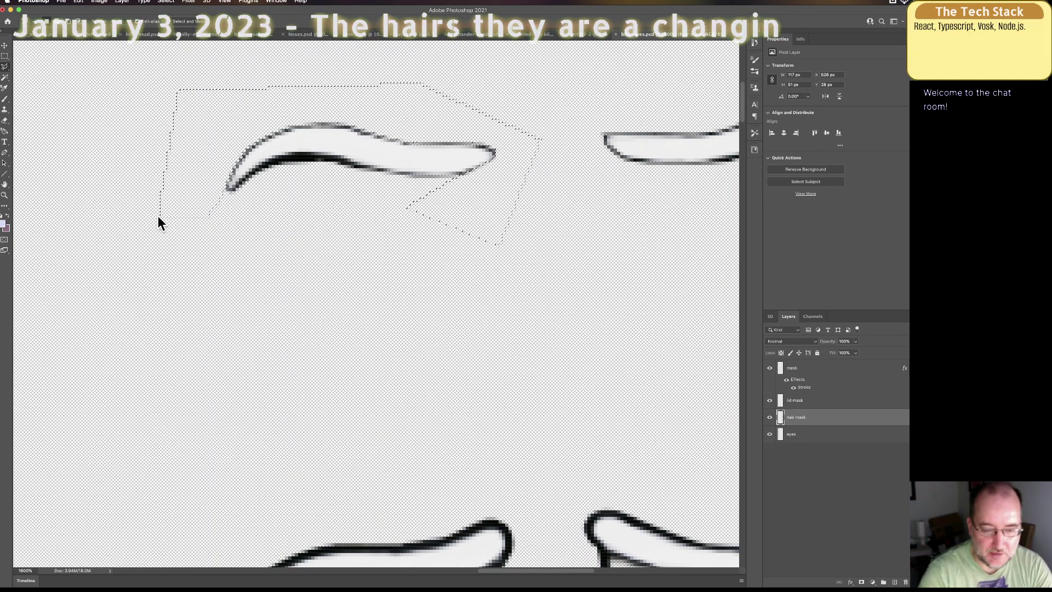
key("super+d")
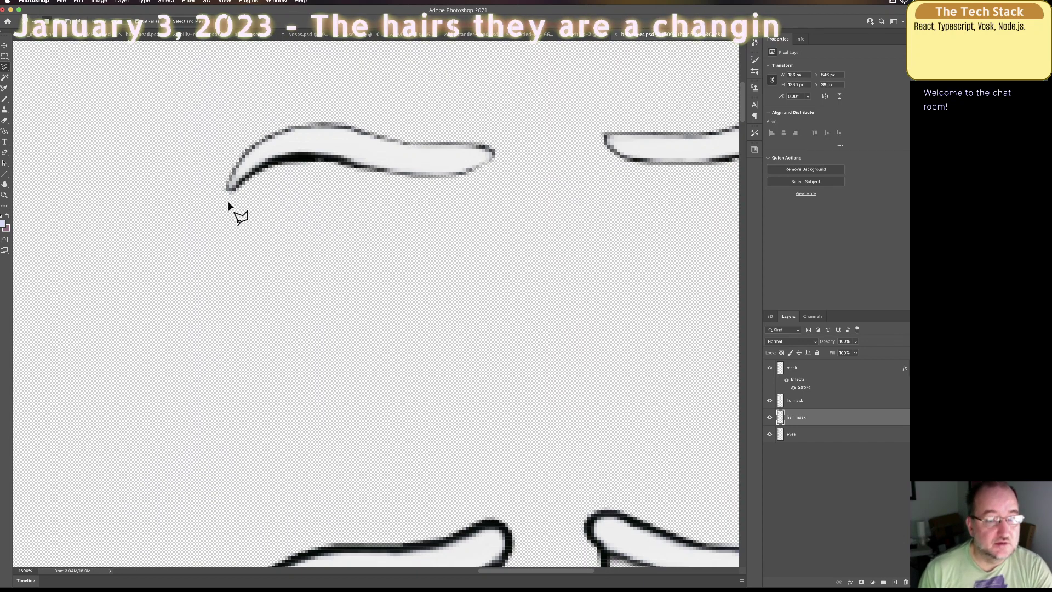
left_click(220, 206)
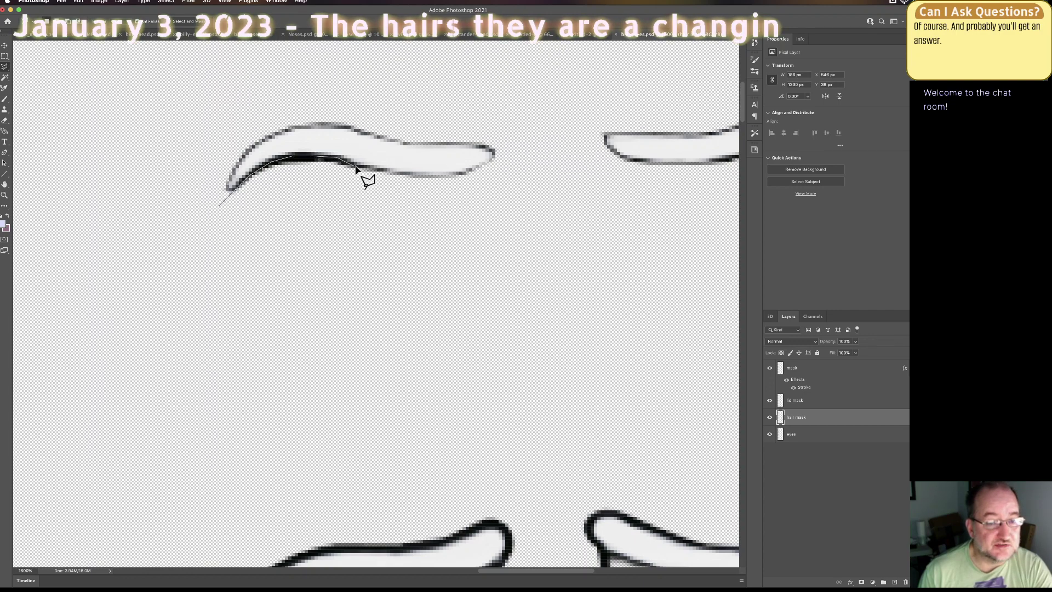
left_click(385, 208)
double_click(250, 270)
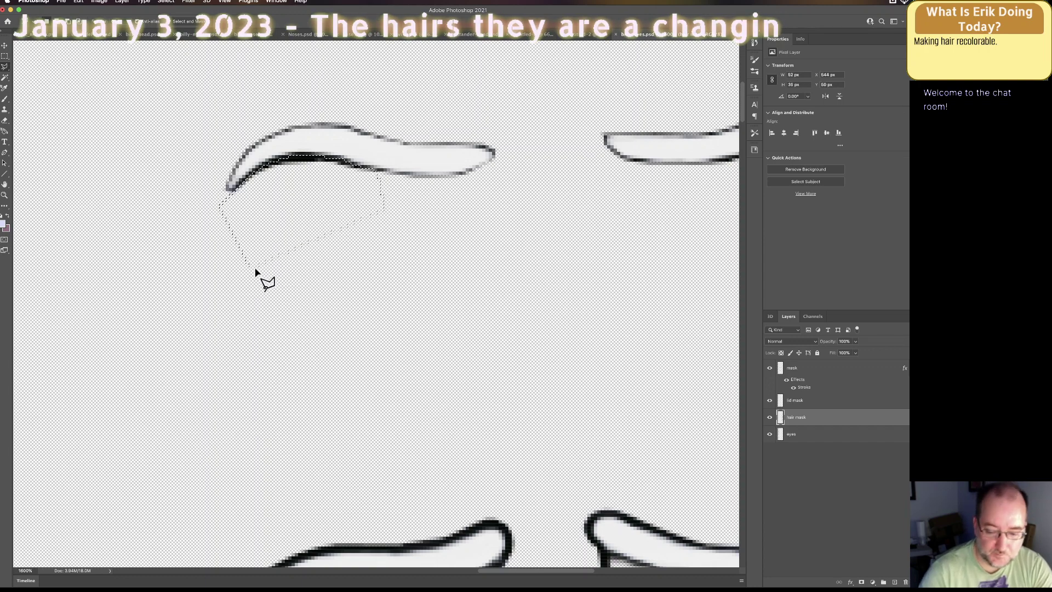
key("super+d")
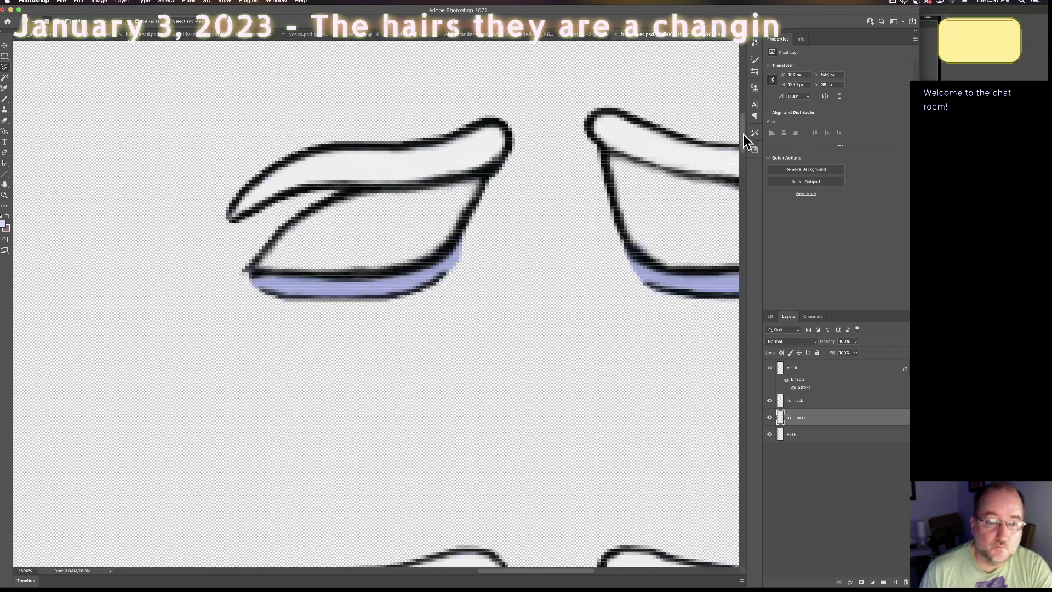
Step: Lasso along the upper edges of both second-row eyebrows, delete the outer part of their black outline and clear the selection
left_click(209, 332)
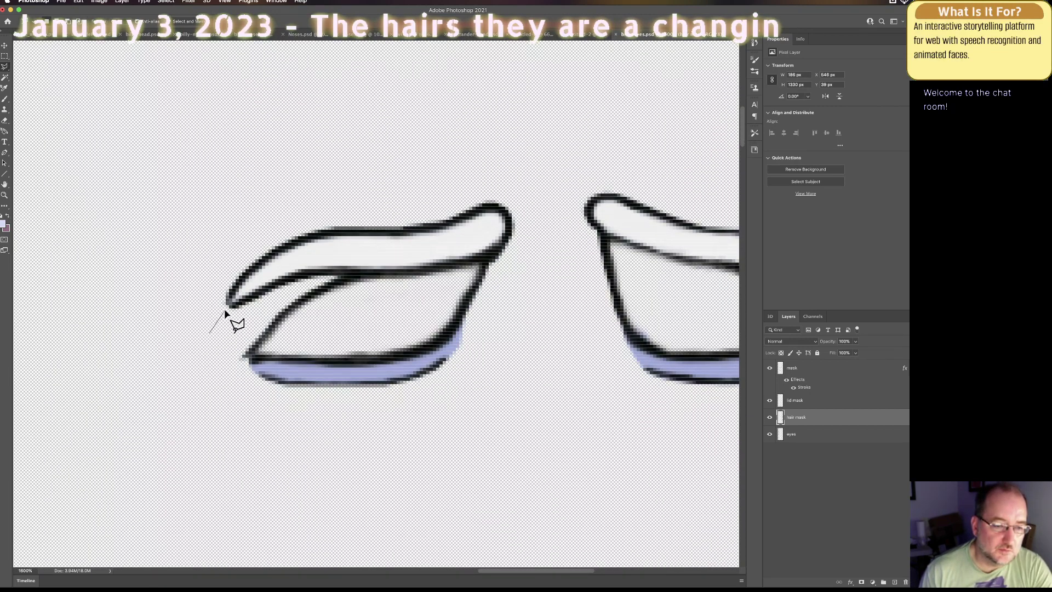
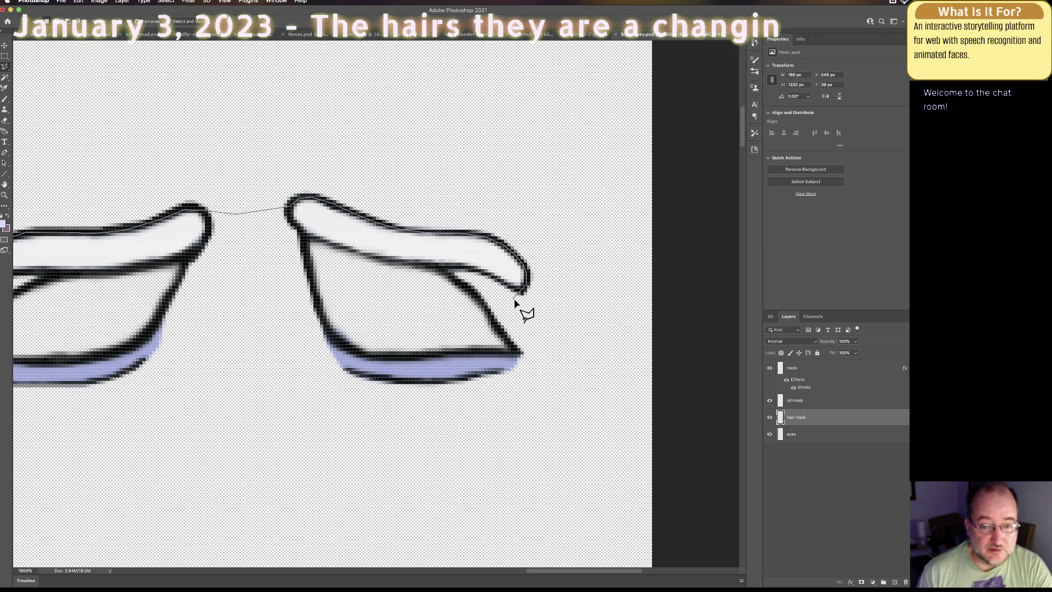
left_click(554, 319)
left_click(570, 193)
left_click(230, 157)
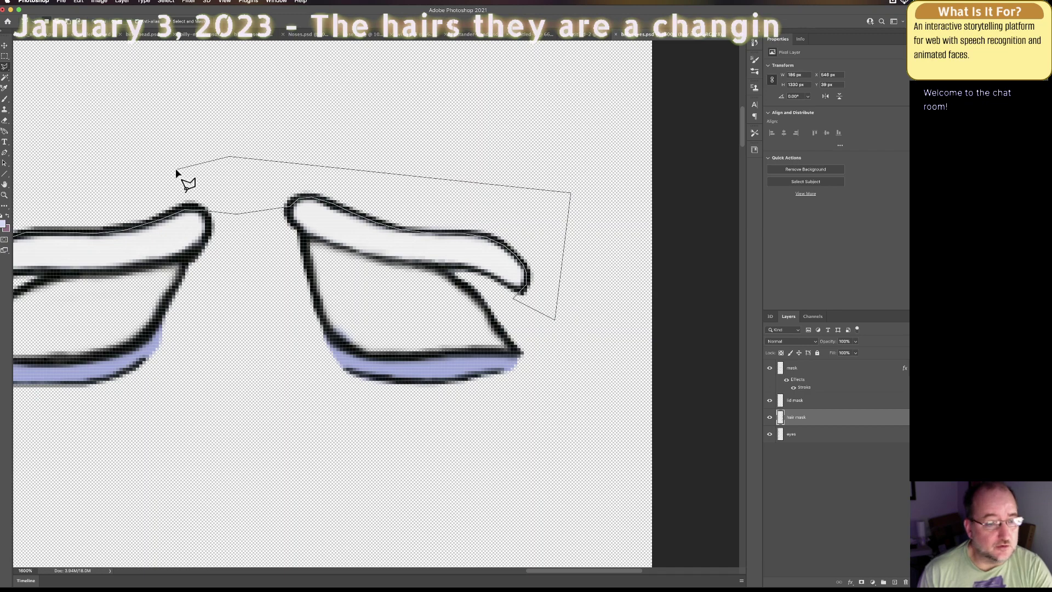
left_click(72, 179)
left_click(85, 211)
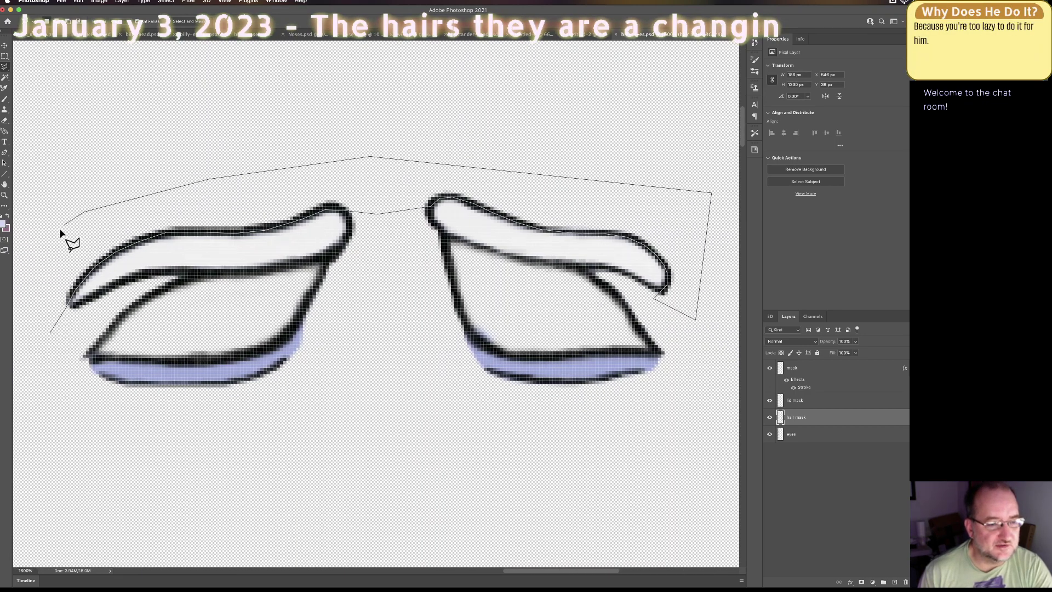
double_click(27, 337)
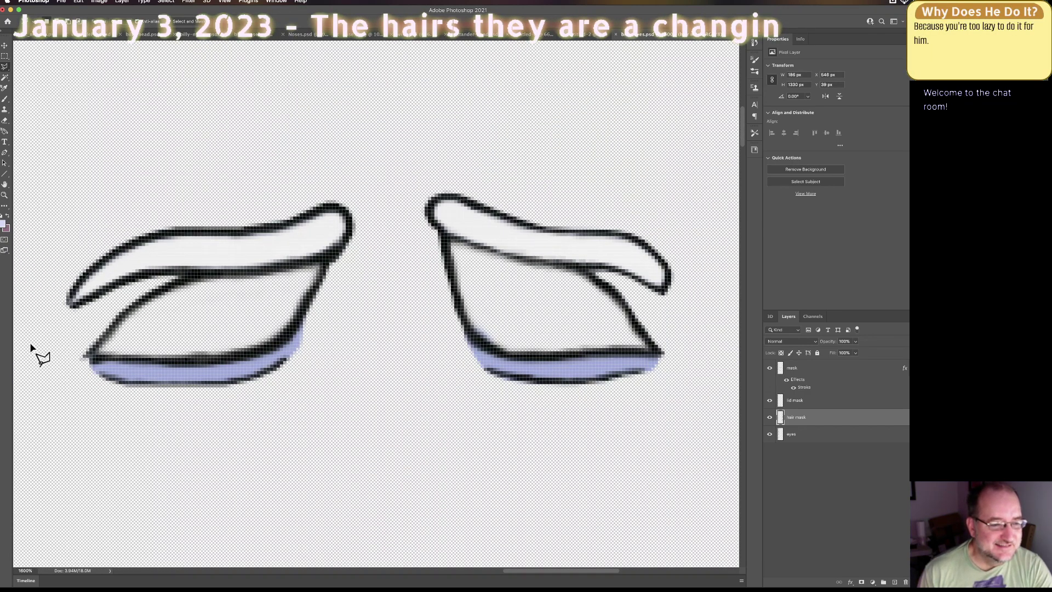
key("ctrl+d")
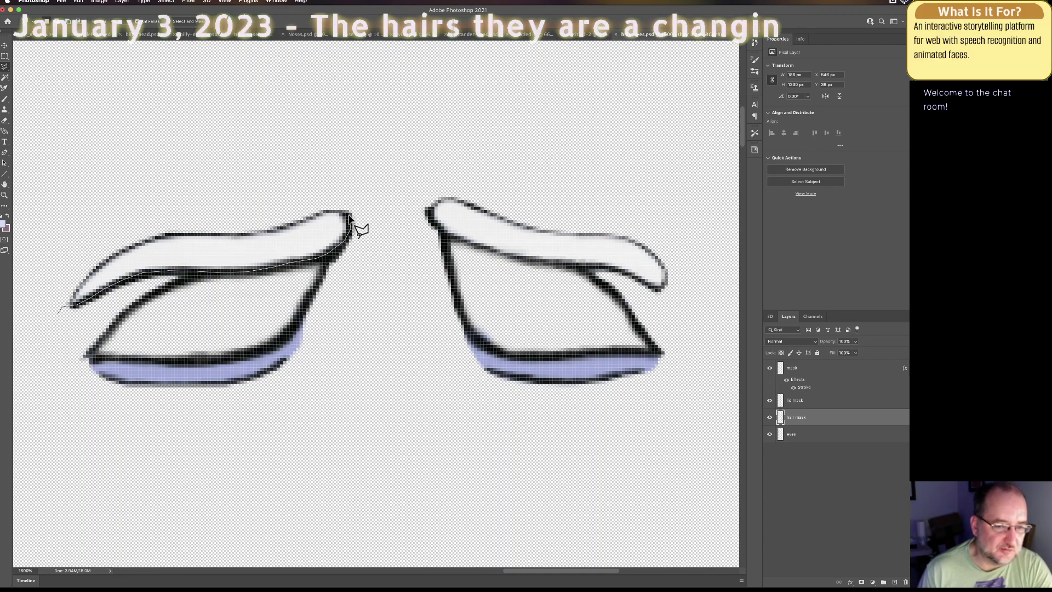
Step: Outline the first eye in the second row below its eyebrow with the Polygonal Lasso, cut it away and clear the selection
left_click(338, 200)
left_click(364, 198)
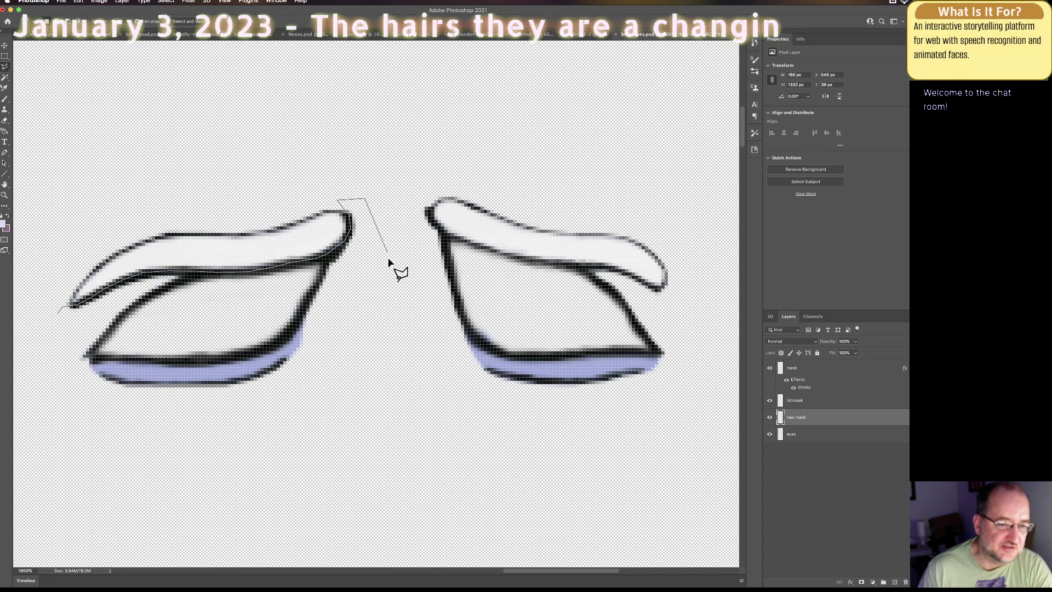
left_click(379, 293)
left_click(356, 313)
left_click(309, 386)
left_click(194, 412)
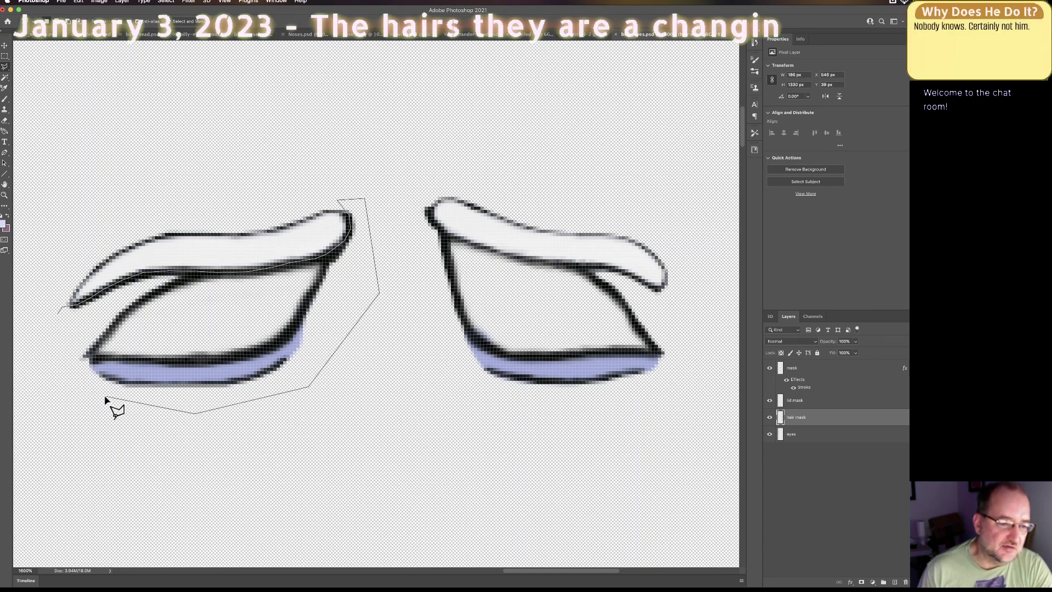
left_click(90, 393)
double_click(44, 344)
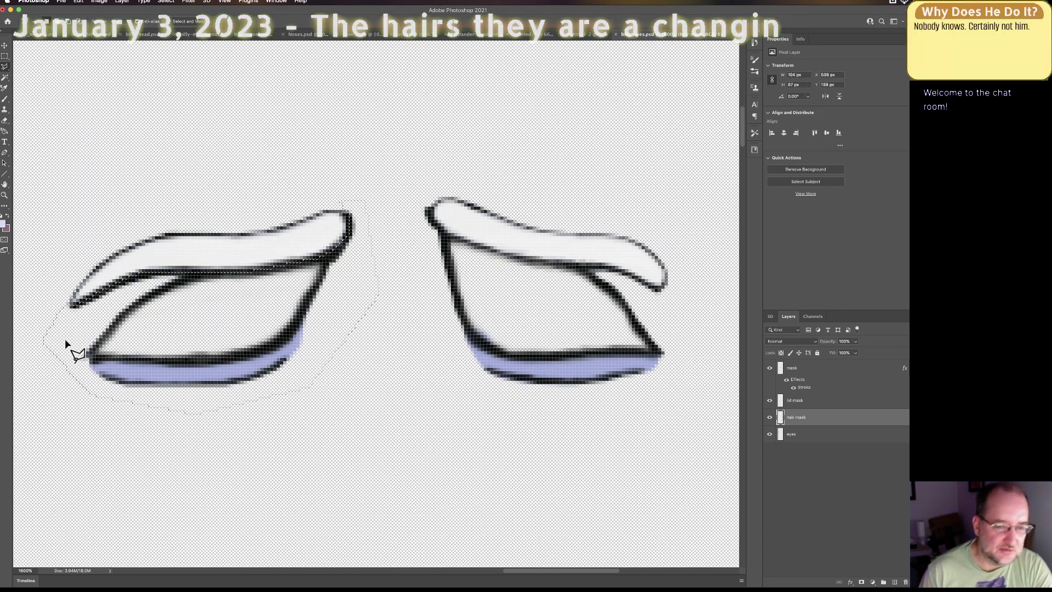
key("super+x")
key("super+d")
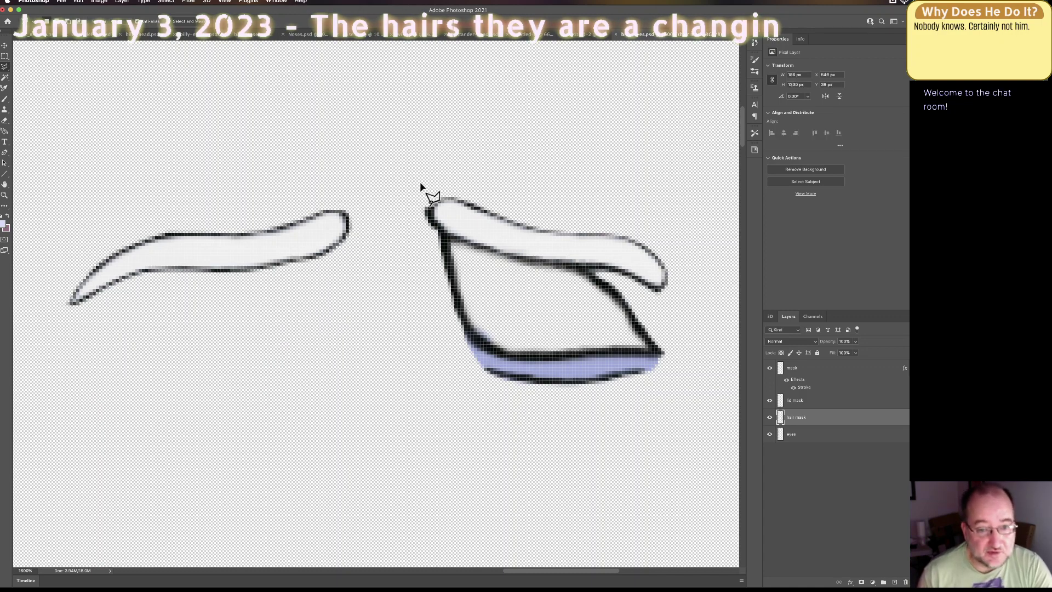
Step: Outline the second eye in the second row below its eyebrow with the Polygonal Lasso, delete it and clear the selection
left_click(393, 164)
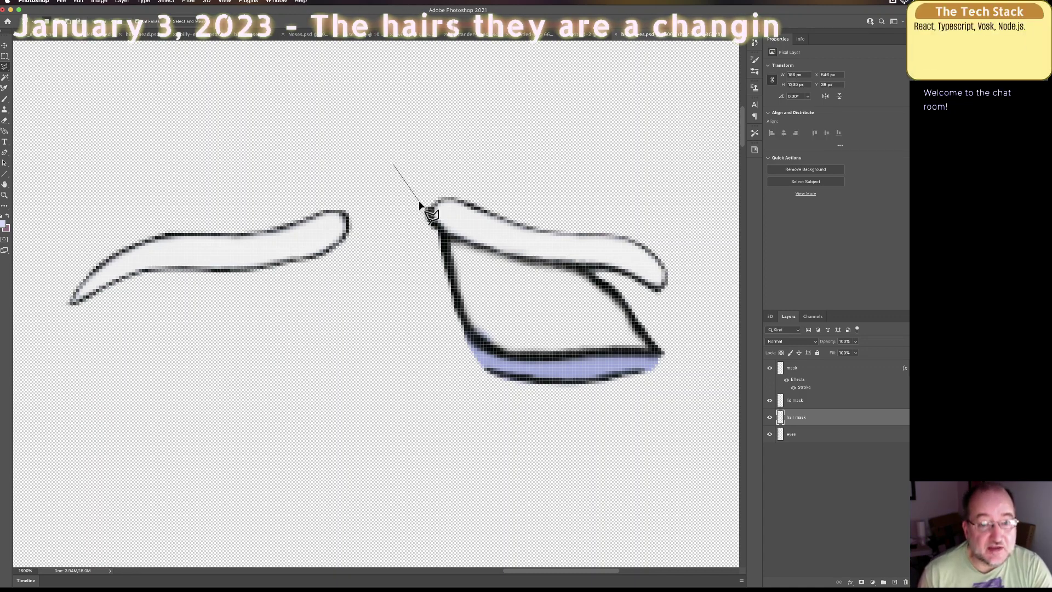
left_click(447, 236)
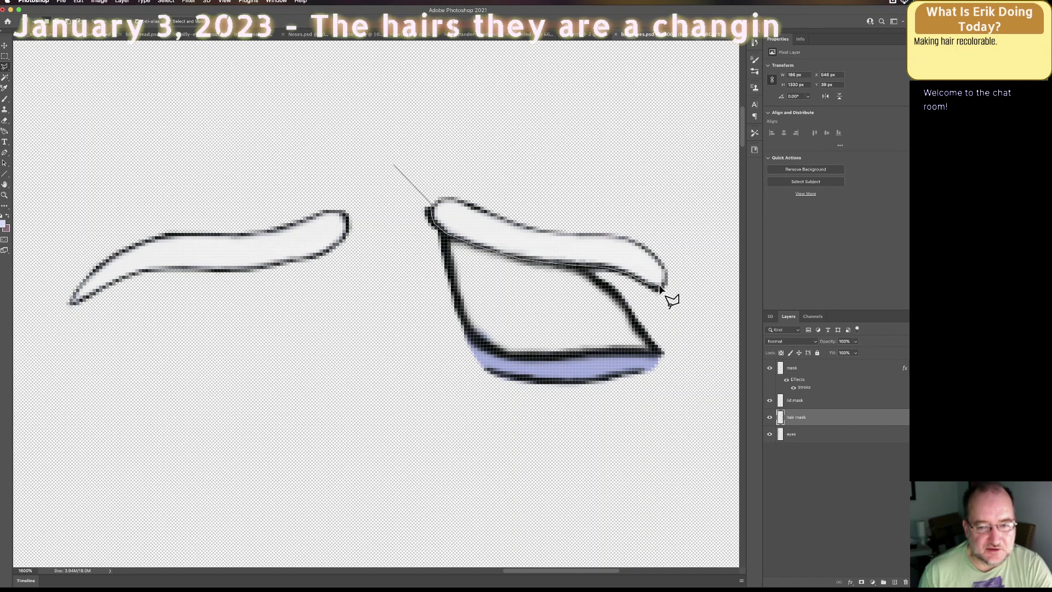
left_click(676, 285)
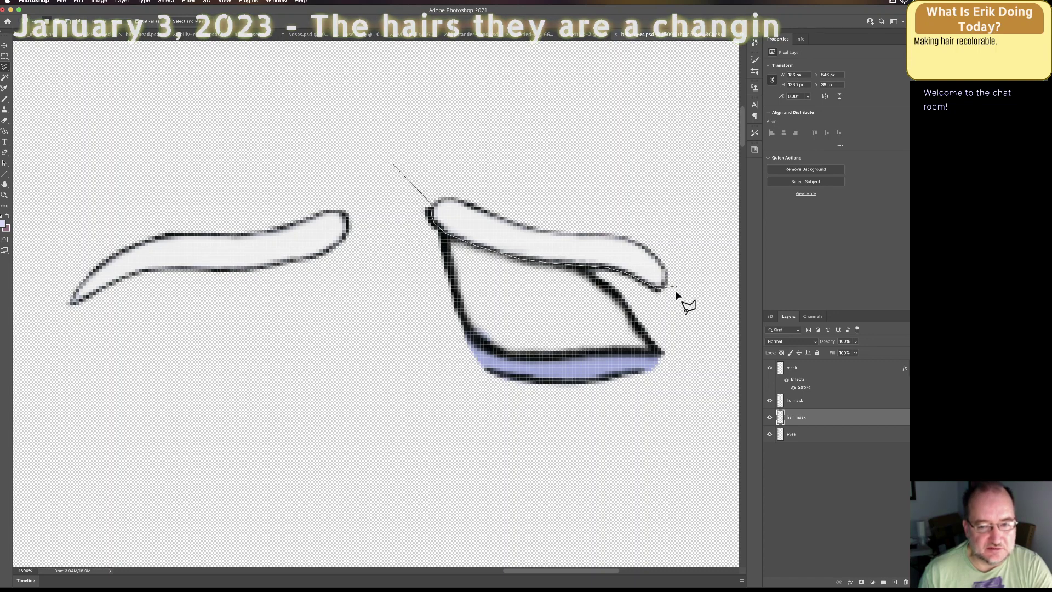
left_click(687, 370)
left_click(644, 384)
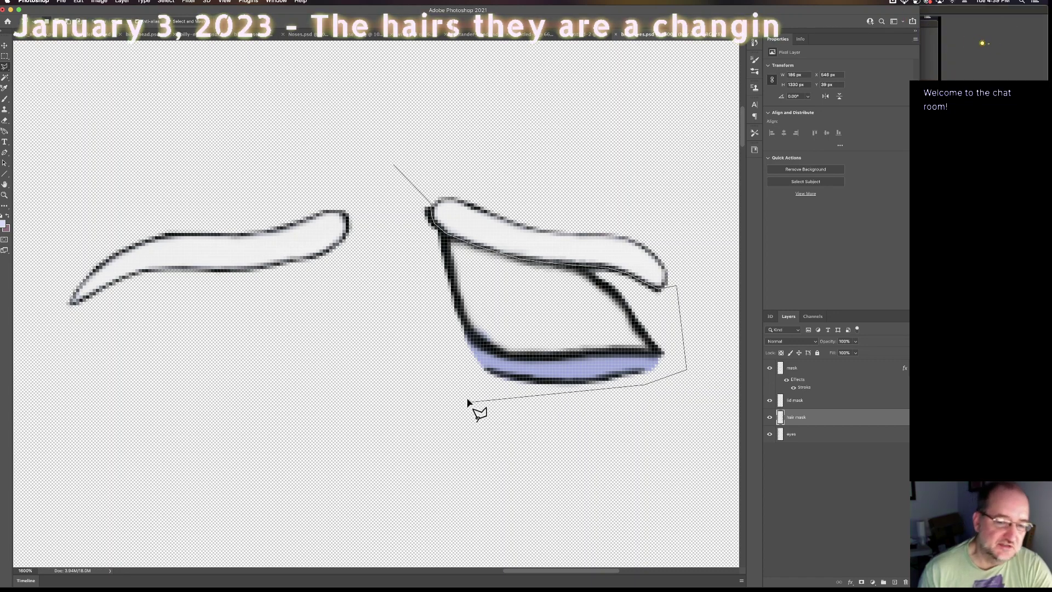
left_click(472, 401)
left_click(425, 356)
left_click(410, 240)
double_click(387, 190)
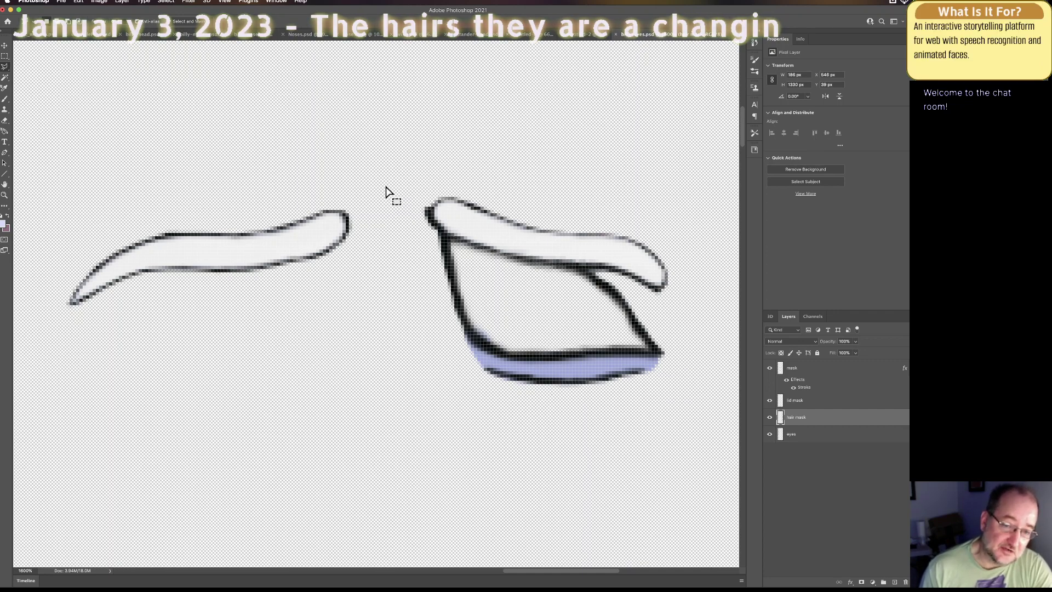
key("BackSpace")
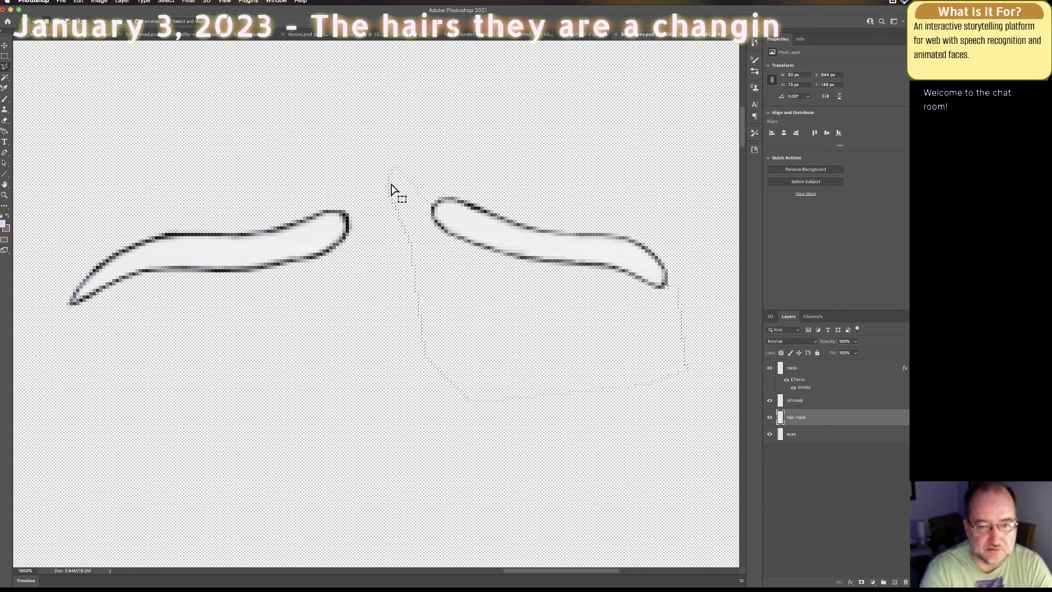
key("super+d")
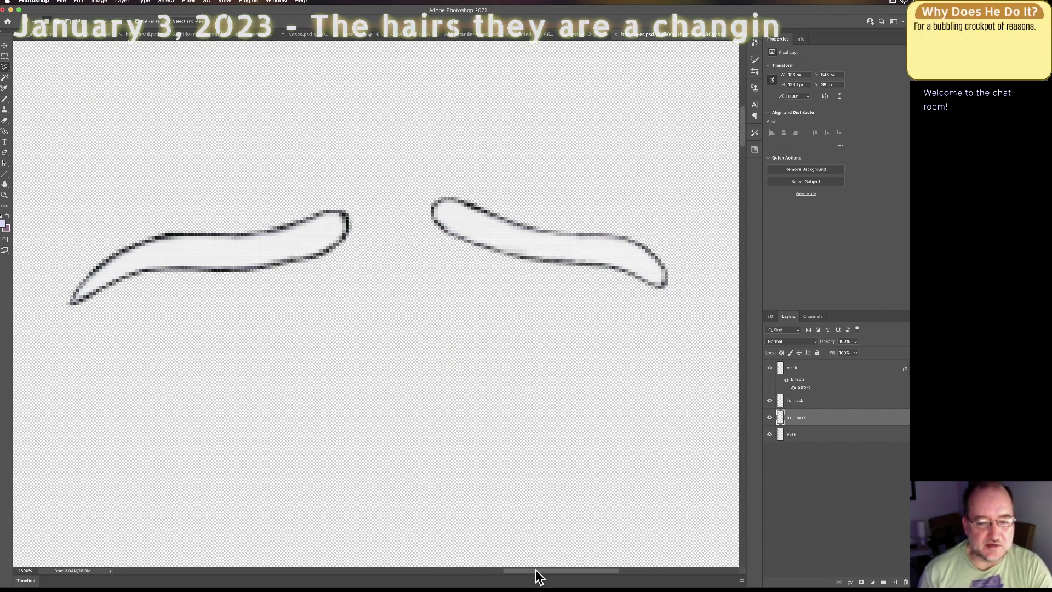
mouse_move(535, 572)
left_mouse_down()
mouse_move(526, 572)
mouse_move(535, 569)
left_mouse_up()
scroll(438, 274, "up", 3)
scroll(410, 211, "down", 5)
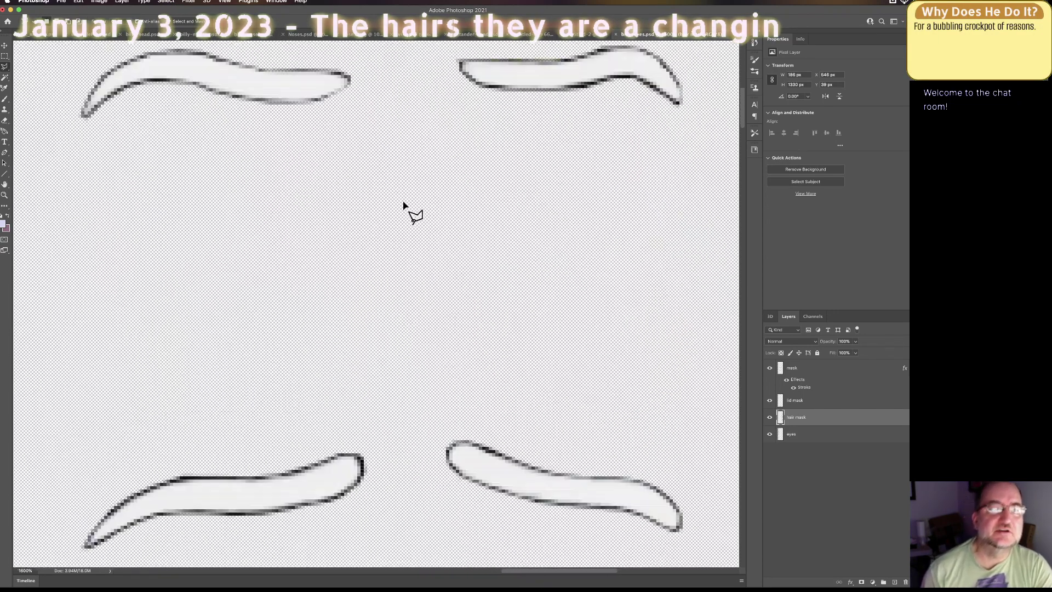
Step: Lasso along the upper edges of both third-row eyebrows, delete the outer part of their black outline and clear the selection
scroll(403, 226, "up", 7)
scroll(399, 223, "down", 5)
scroll(399, 223, "down", 8)
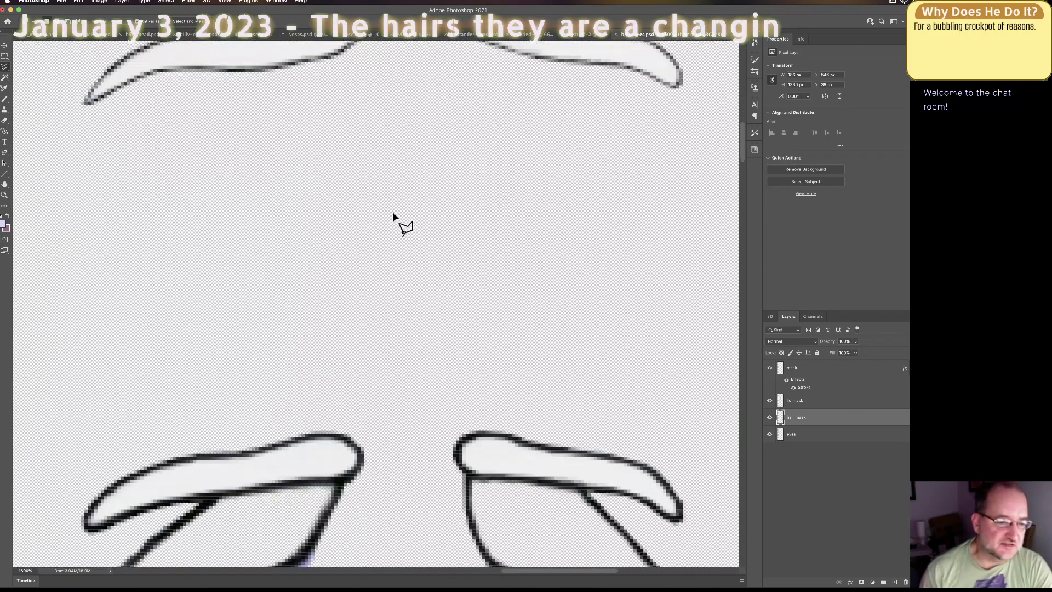
scroll(333, 277, "up", 2)
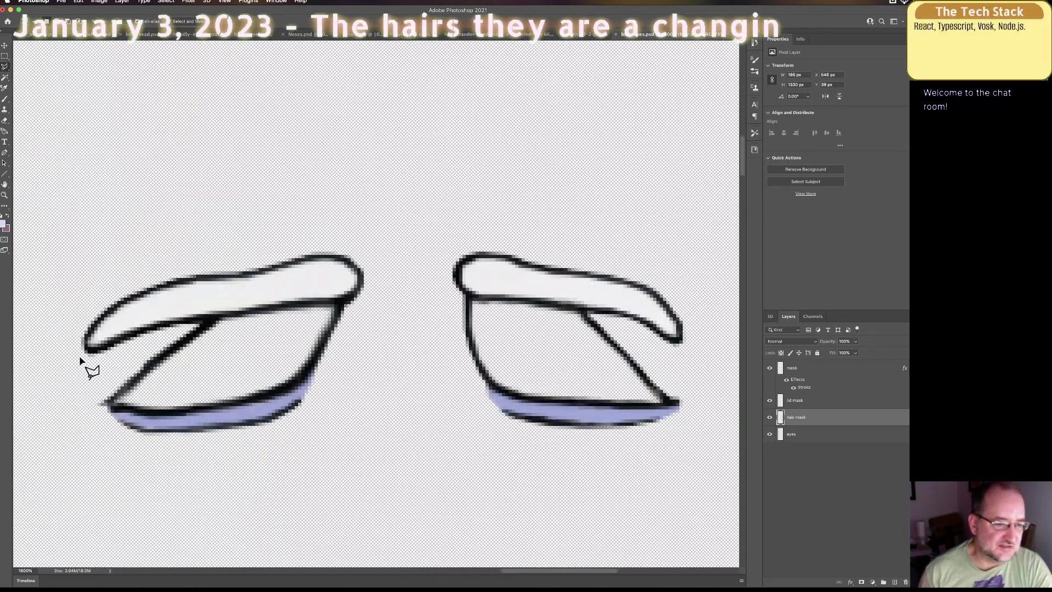
left_click(51, 372)
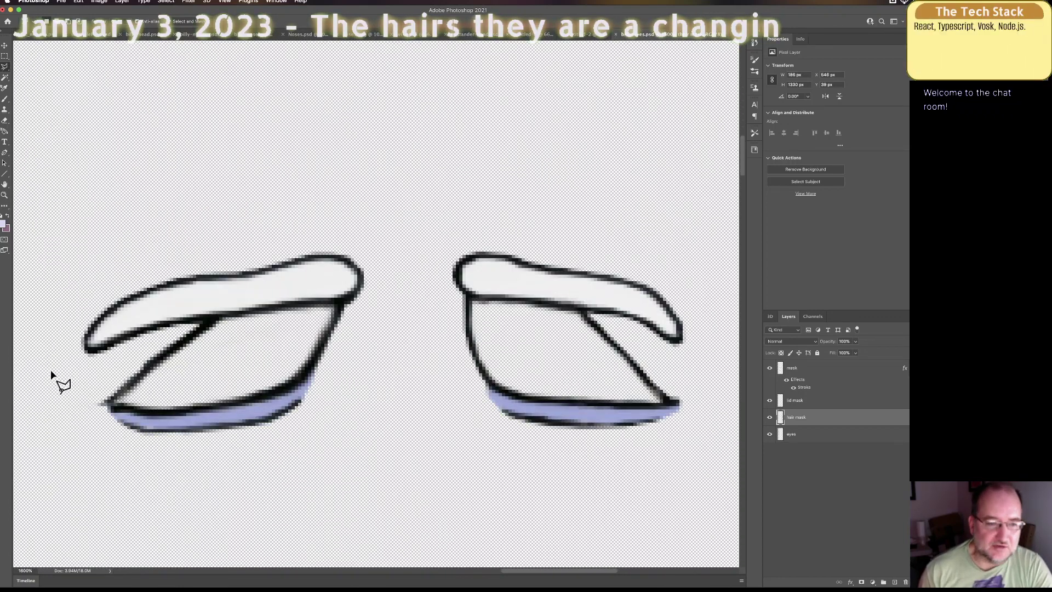
left_click(86, 340)
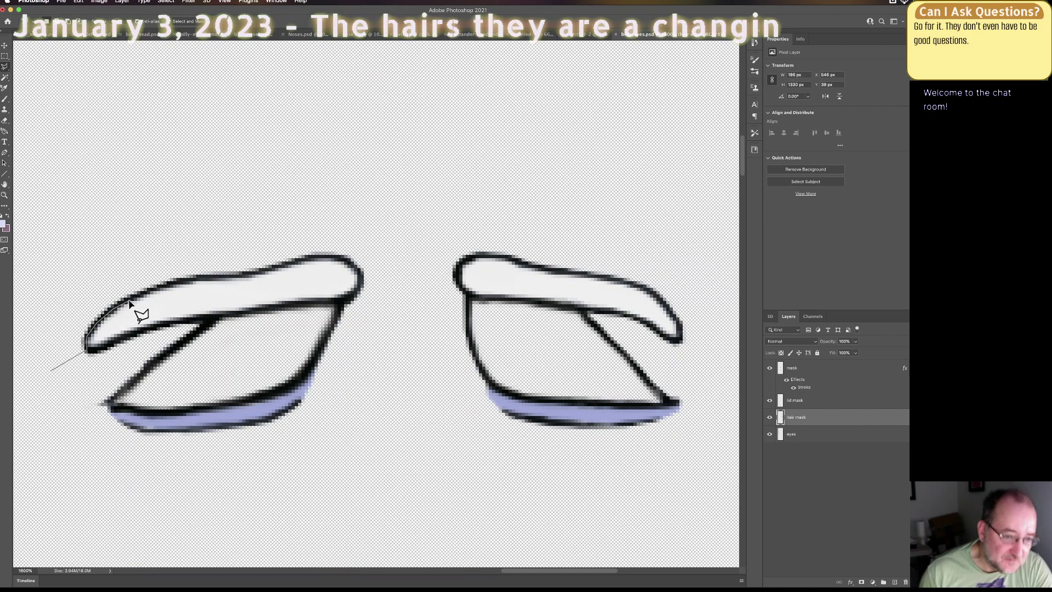
mouse_move(132, 299)
left_mouse_down()
mouse_move(336, 264)
mouse_move(356, 267)
mouse_move(360, 308)
left_mouse_up()
mouse_move(429, 297)
left_mouse_down()
mouse_move(456, 293)
mouse_move(466, 261)
mouse_move(499, 259)
mouse_move(549, 278)
mouse_move(637, 284)
mouse_move(674, 323)
mouse_move(675, 354)
mouse_move(707, 328)
mouse_move(695, 270)
mouse_move(453, 232)
mouse_move(246, 228)
mouse_move(93, 274)
mouse_move(47, 310)
mouse_move(49, 328)
left_mouse_up()
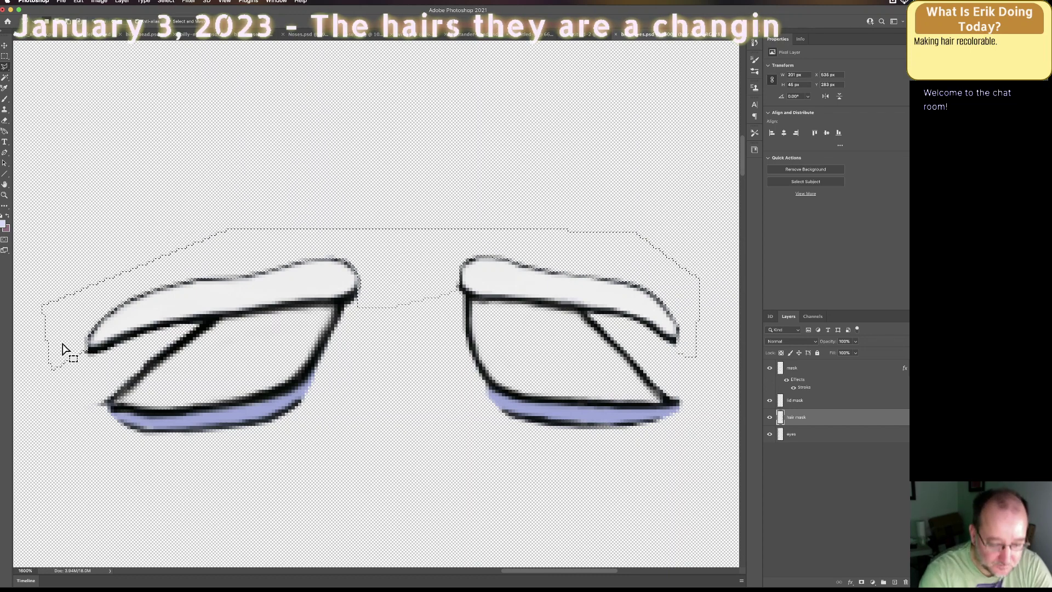
key("super+d")
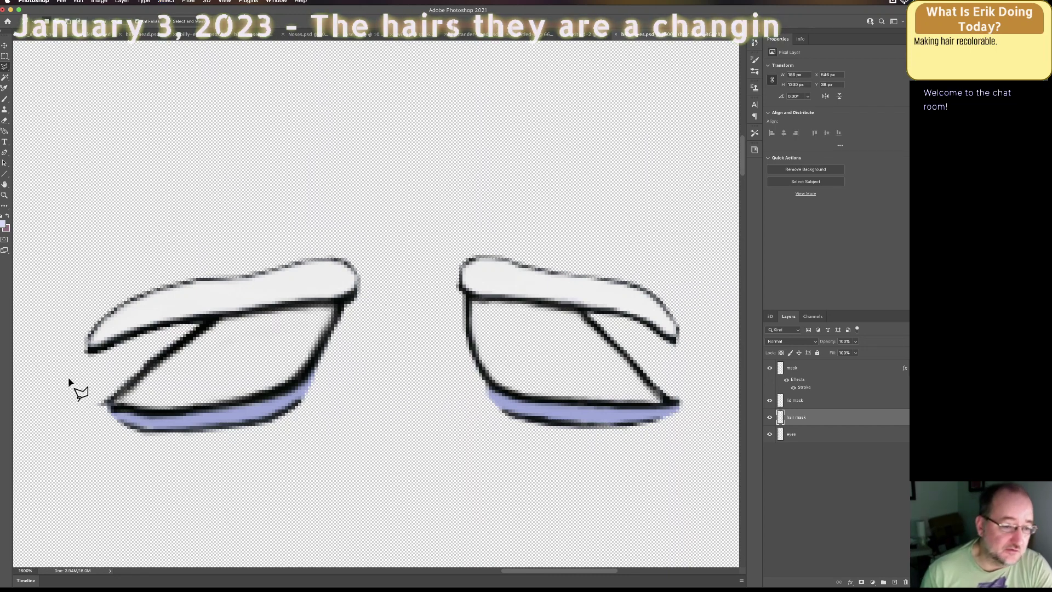
Step: Outline the first eye in the third row along its eyebrow's lower edge with the Polygonal Lasso, delete it and clear the selection
left_click(39, 324)
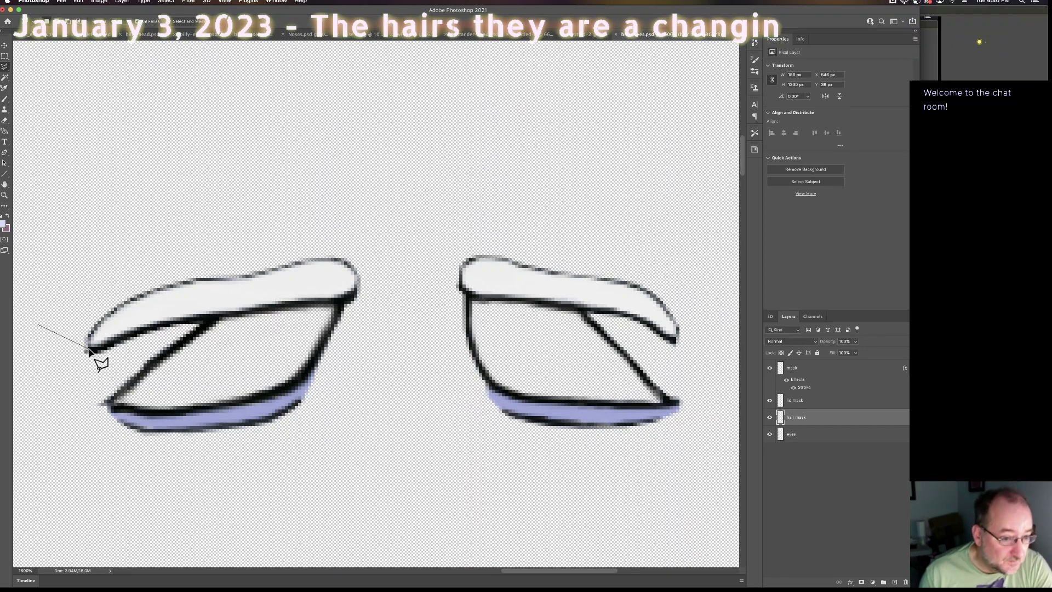
left_click(91, 349)
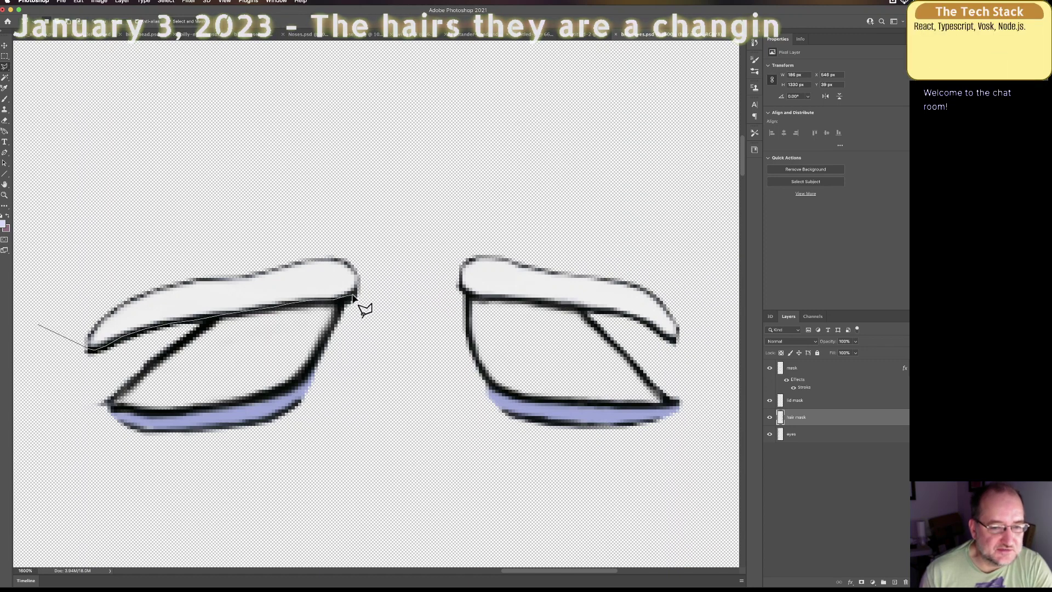
left_click(375, 263)
left_click(383, 378)
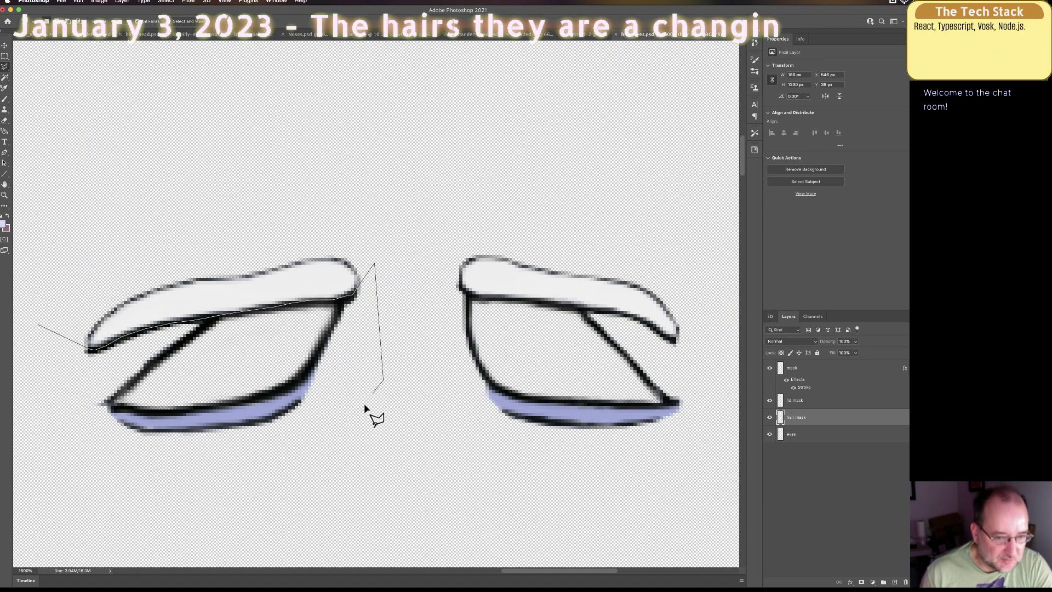
left_click(264, 481)
left_click(100, 467)
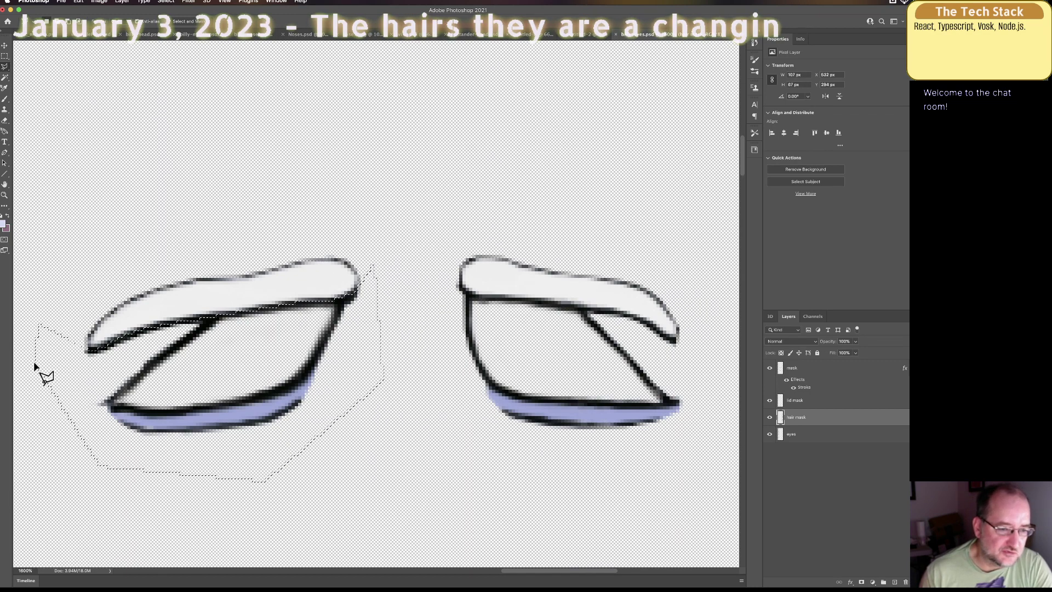
double_click(34, 366)
key("Delete")
key("super+d")
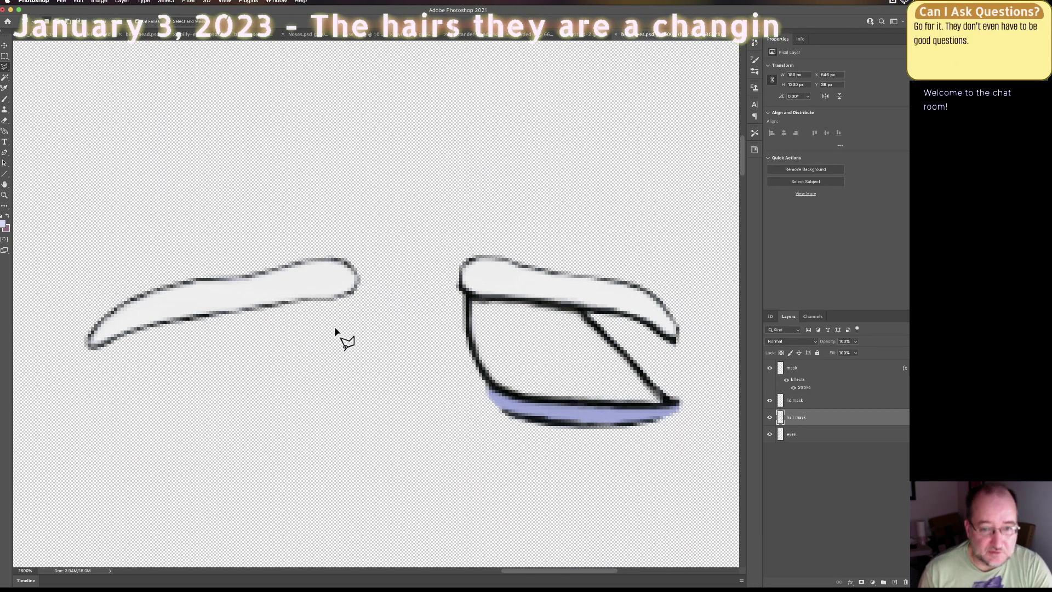
Step: Lasso the second eye in the third row along the underside of its eyebrow, delete it and clear the selection
left_click(473, 299)
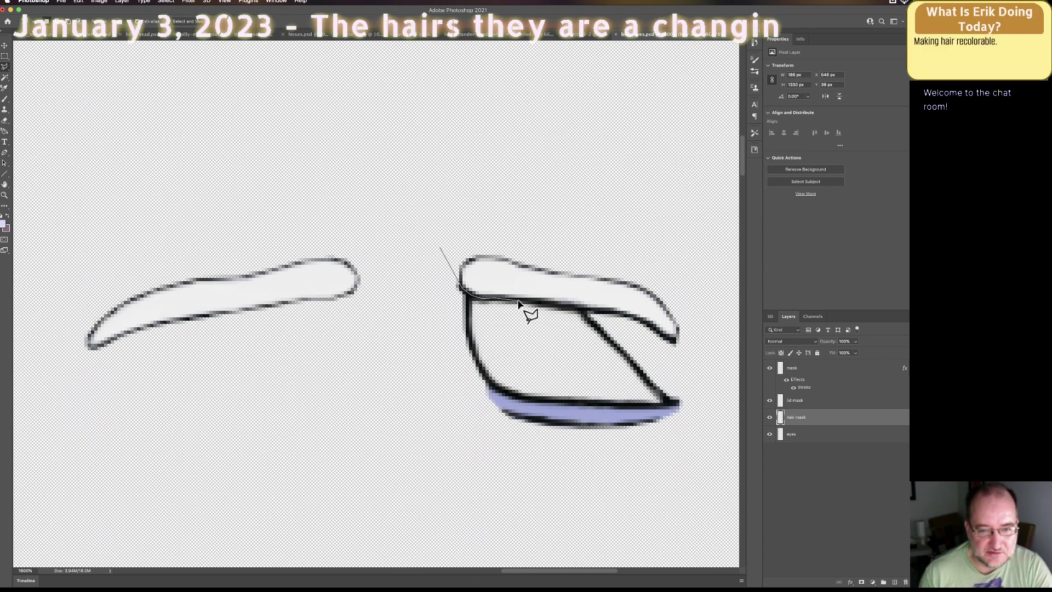
left_click(604, 312)
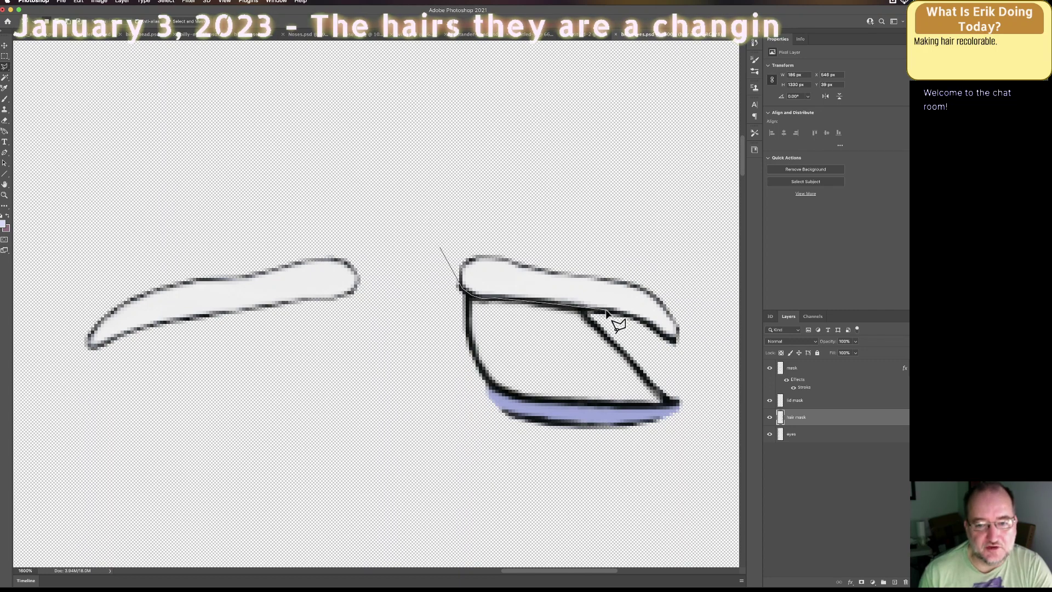
left_click(693, 348)
left_click(705, 419)
left_click(652, 447)
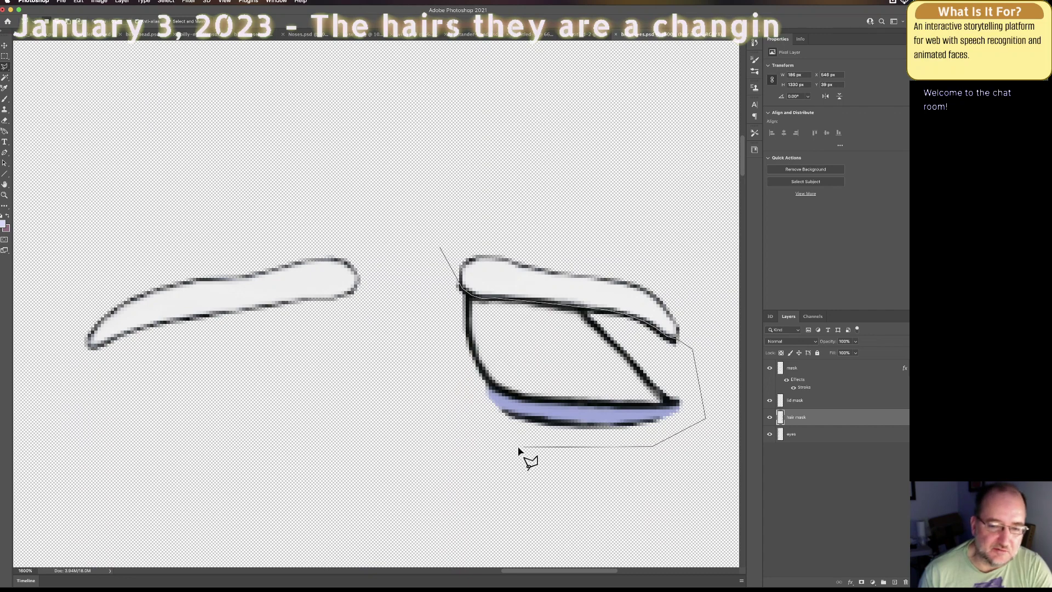
left_click(506, 448)
left_click(449, 395)
double_click(414, 275)
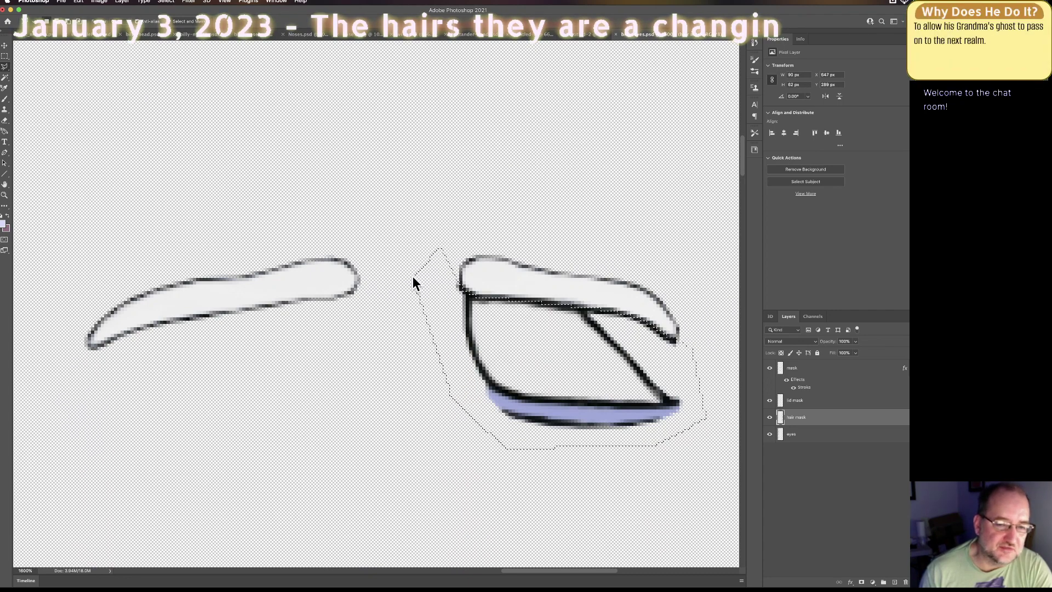
key("Delete")
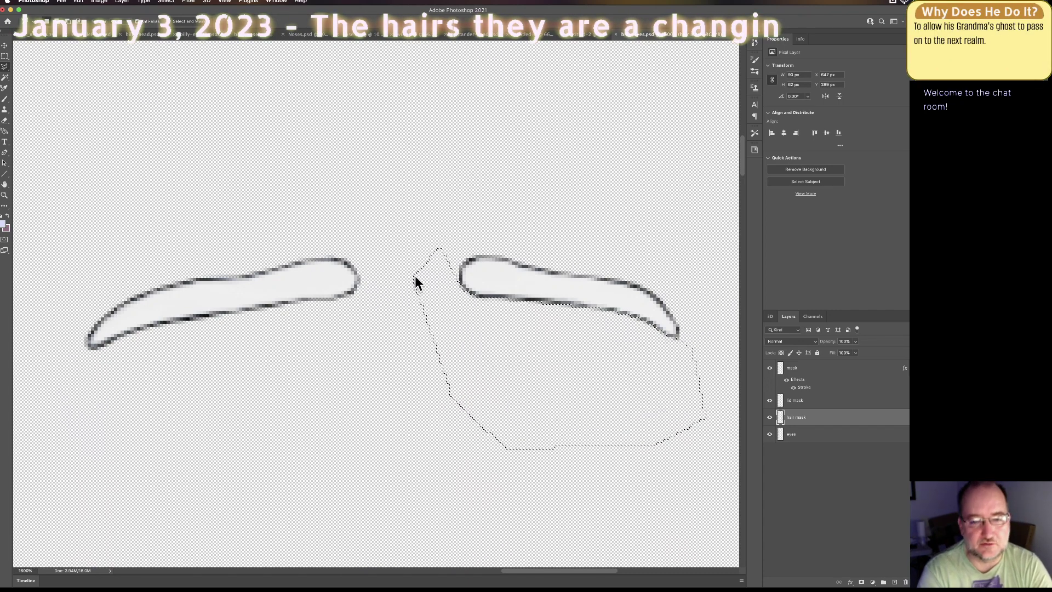
key("ctrl+d")
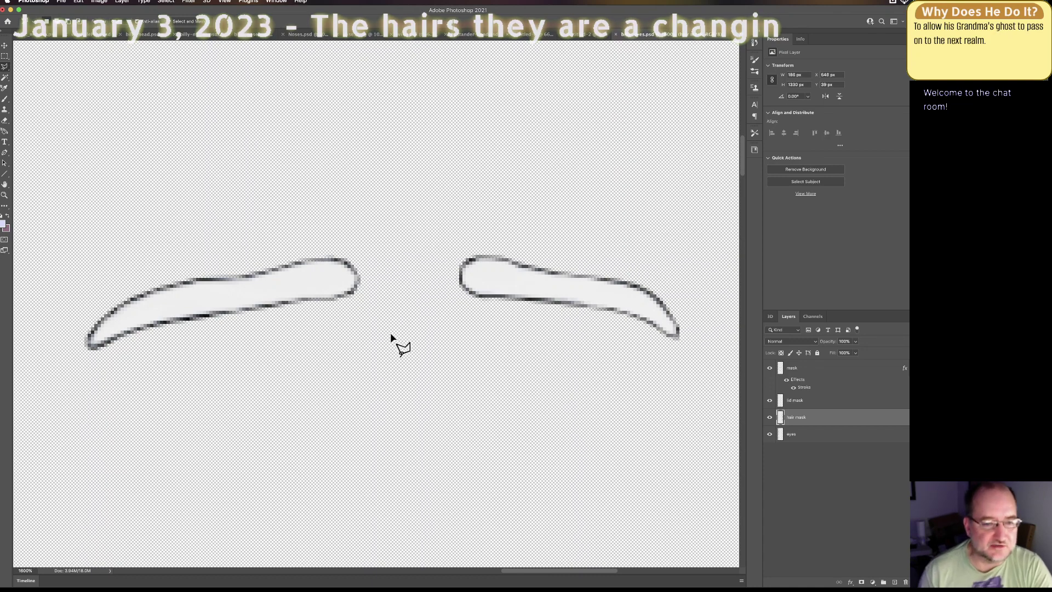
Step: Lasso along the upper edge and inner end of the fourth row's first eyebrow, delete the outer black outline and clear the selection
scroll(392, 345, "down", 6)
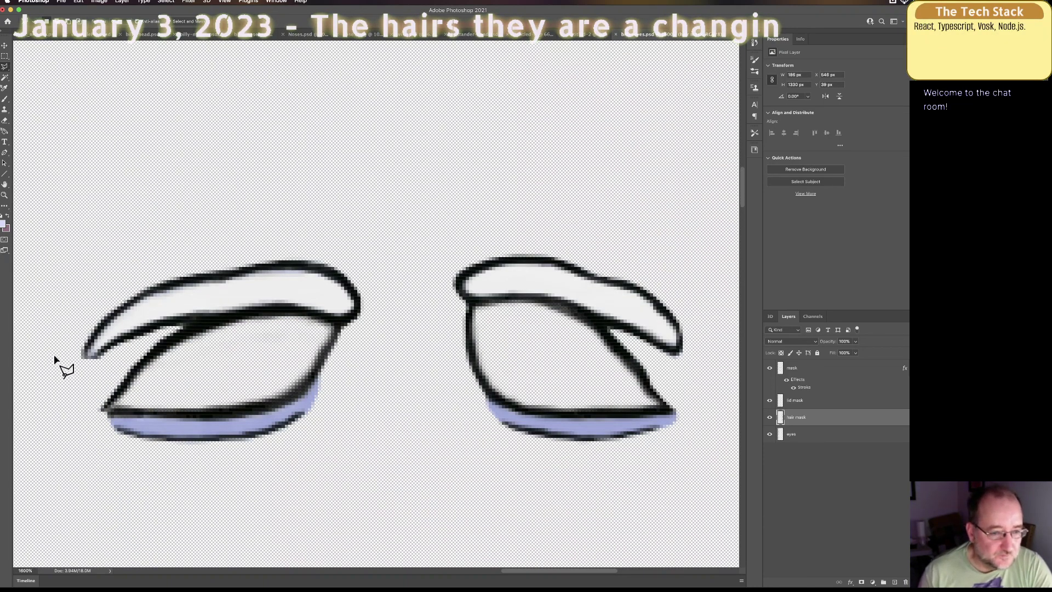
left_click(85, 355)
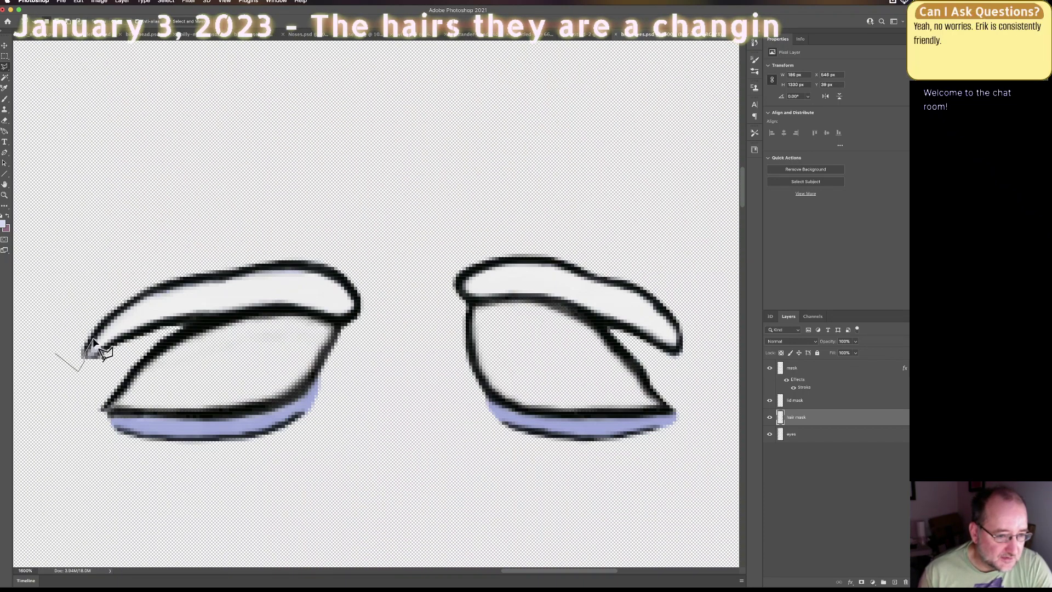
left_click(111, 317)
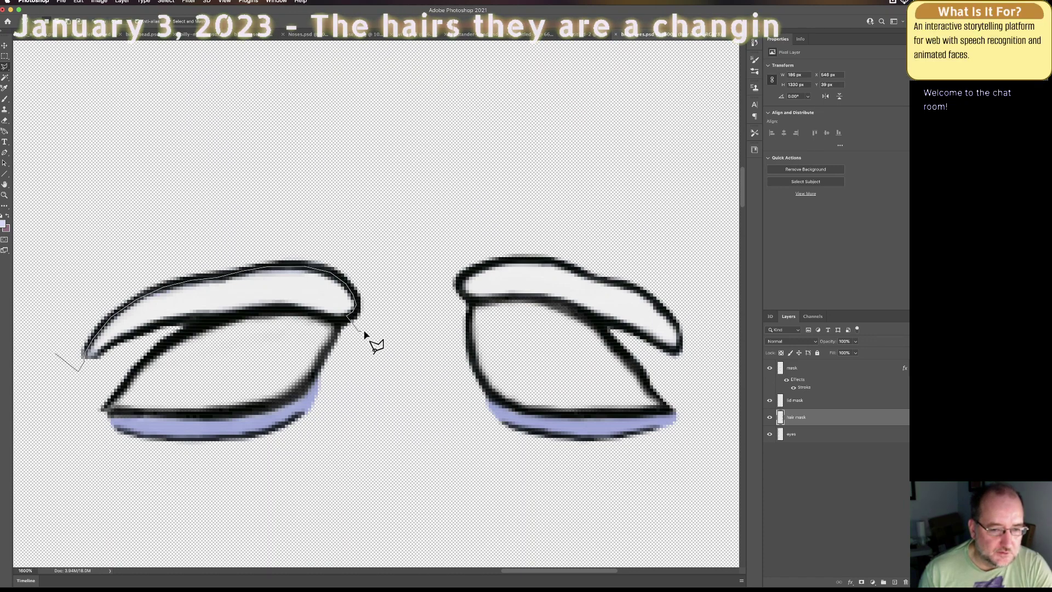
left_click(376, 250)
left_click(200, 234)
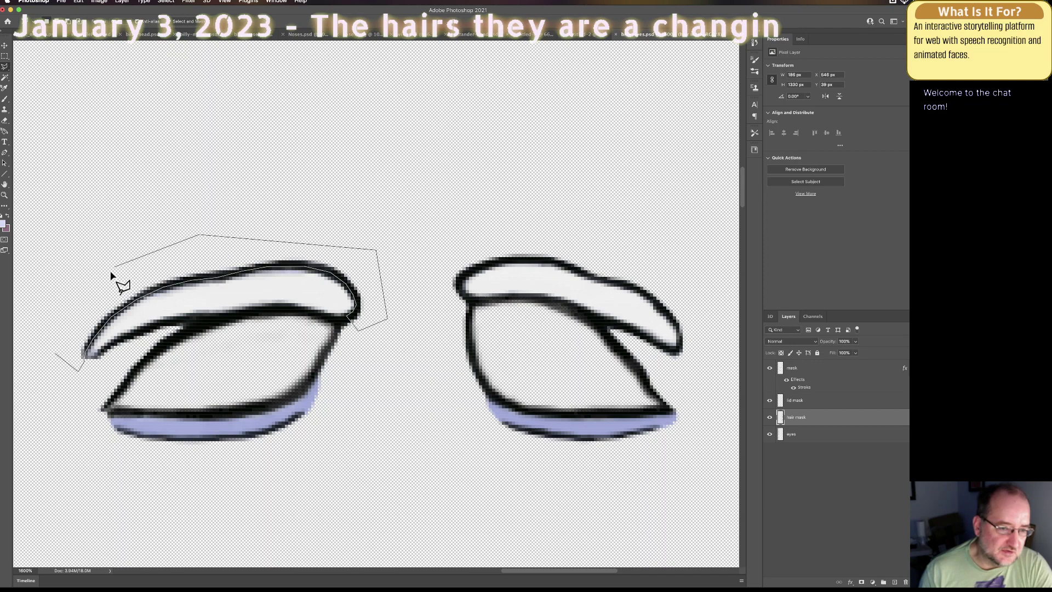
left_click(67, 307)
left_click(55, 354)
double_click(85, 369)
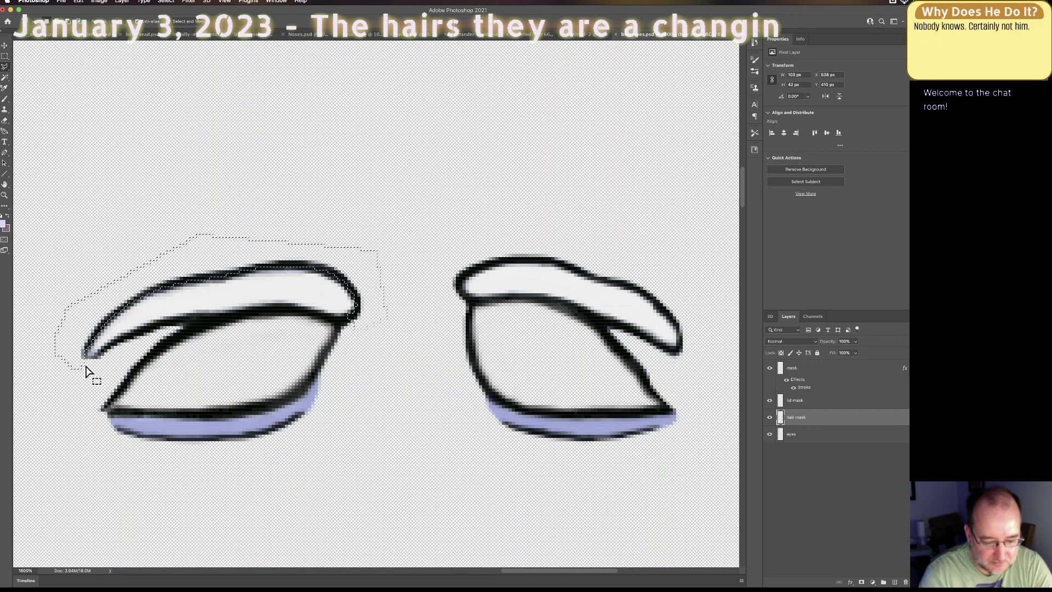
key("Delete")
key("super+d")
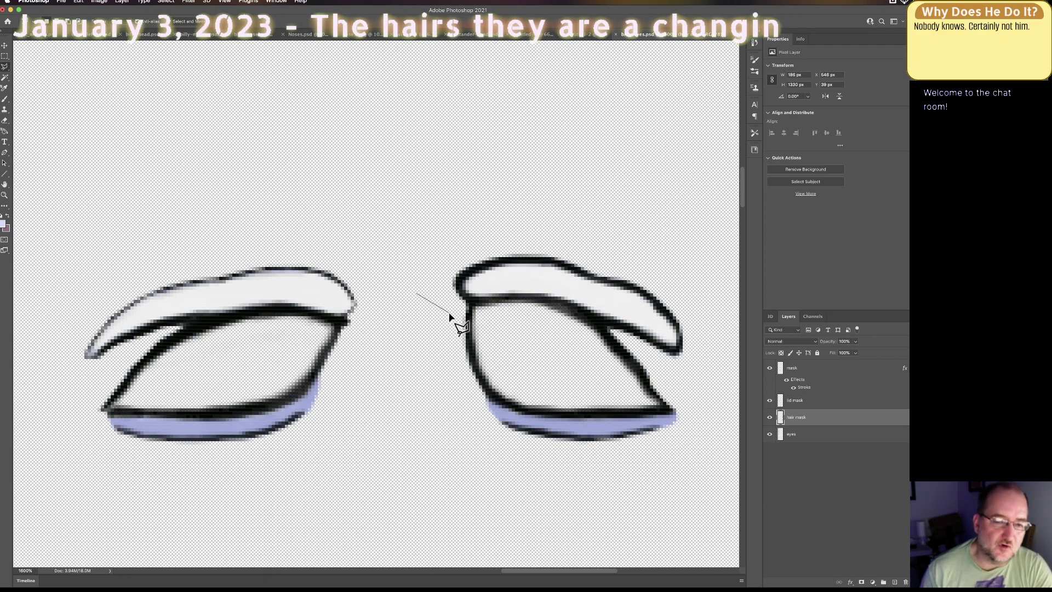
Step: Trim the outer black outline along the upper edge and both ends of the fourth row's second eyebrow, then clear the selection
left_click(449, 315)
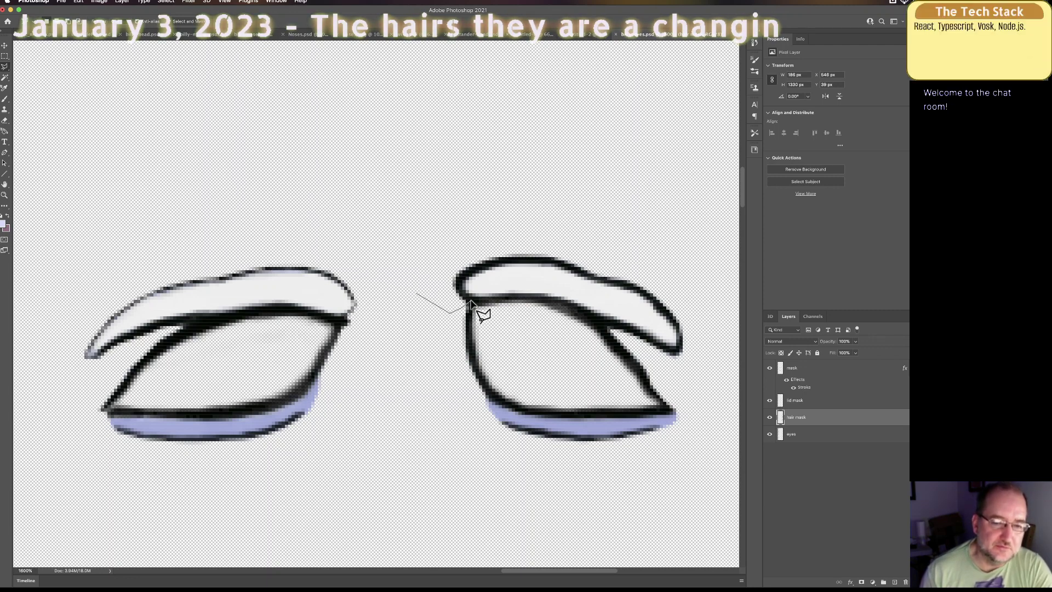
left_click(466, 300)
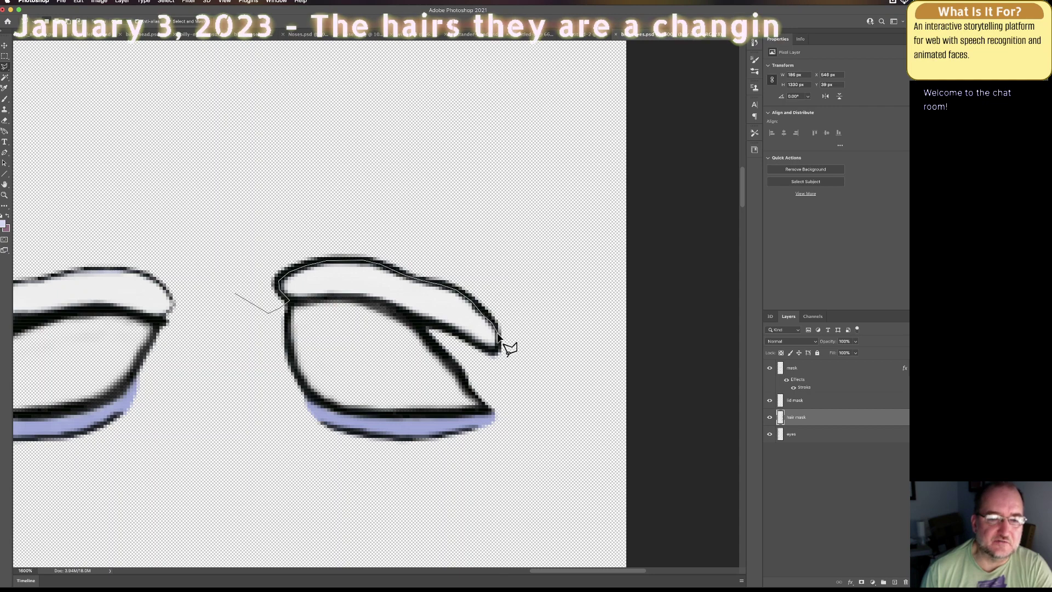
left_click(492, 366)
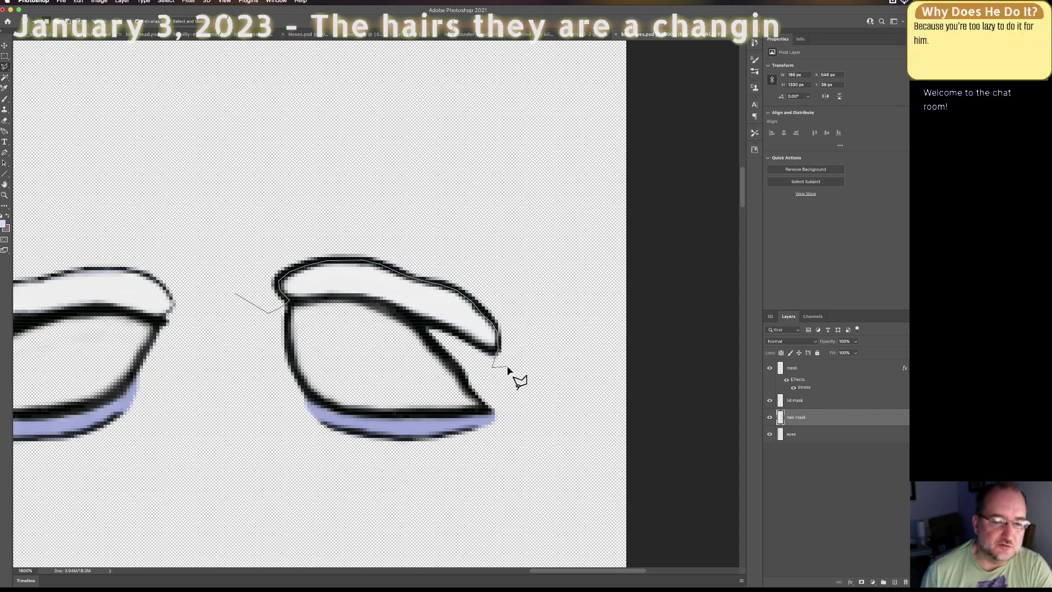
left_click(518, 367)
left_click(520, 286)
left_click(446, 250)
left_click(333, 230)
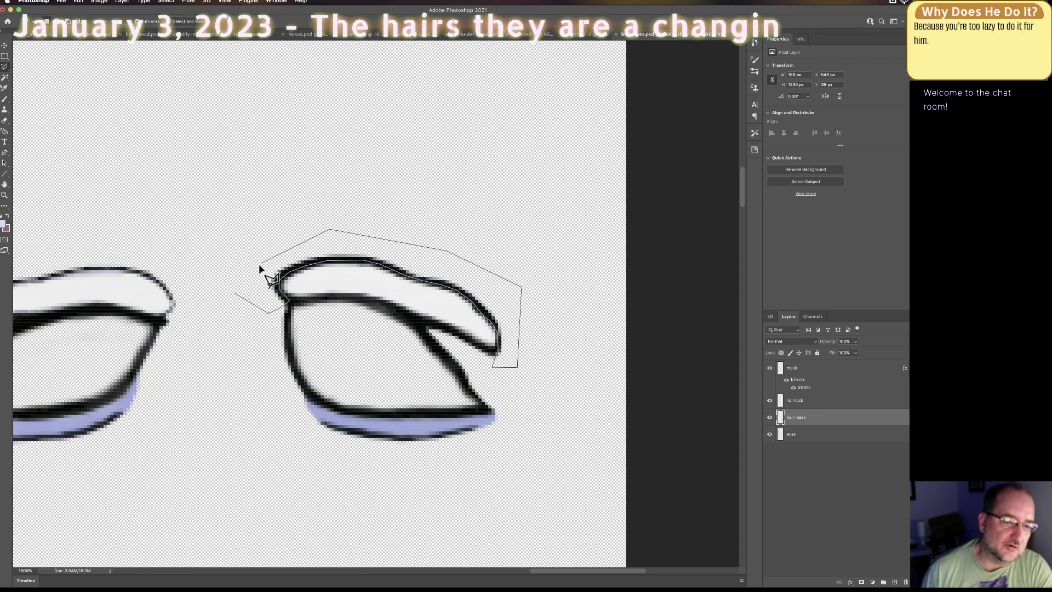
left_click(236, 292)
key("Delete")
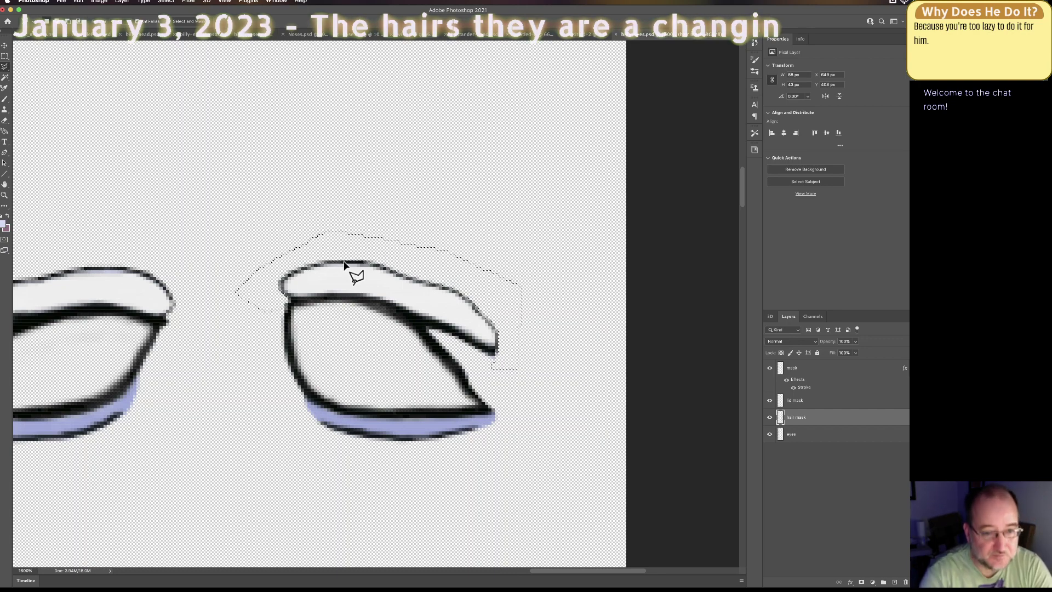
key("super+d")
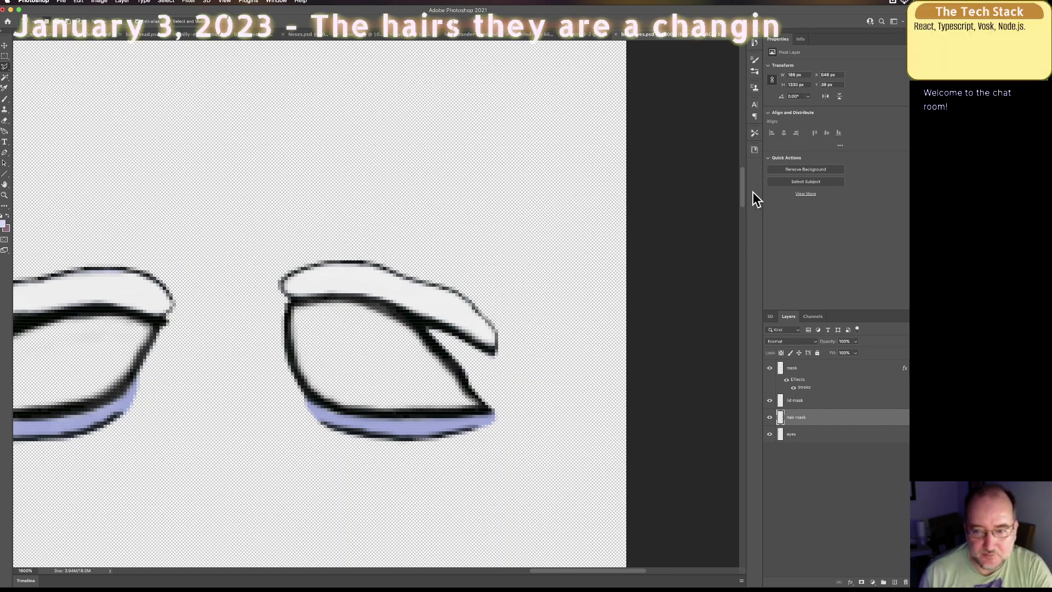
Step: Outline the second eye in the fourth row below its eyebrow with the Polygonal Lasso, delete it and clear the selection
left_click_drag(742, 185, 742, 192)
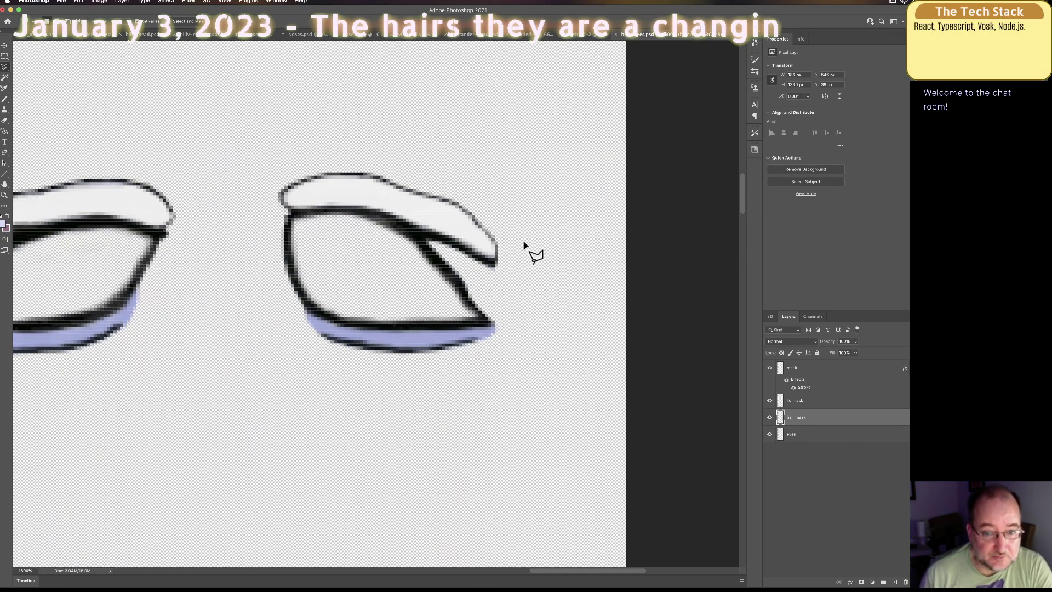
left_click(493, 264)
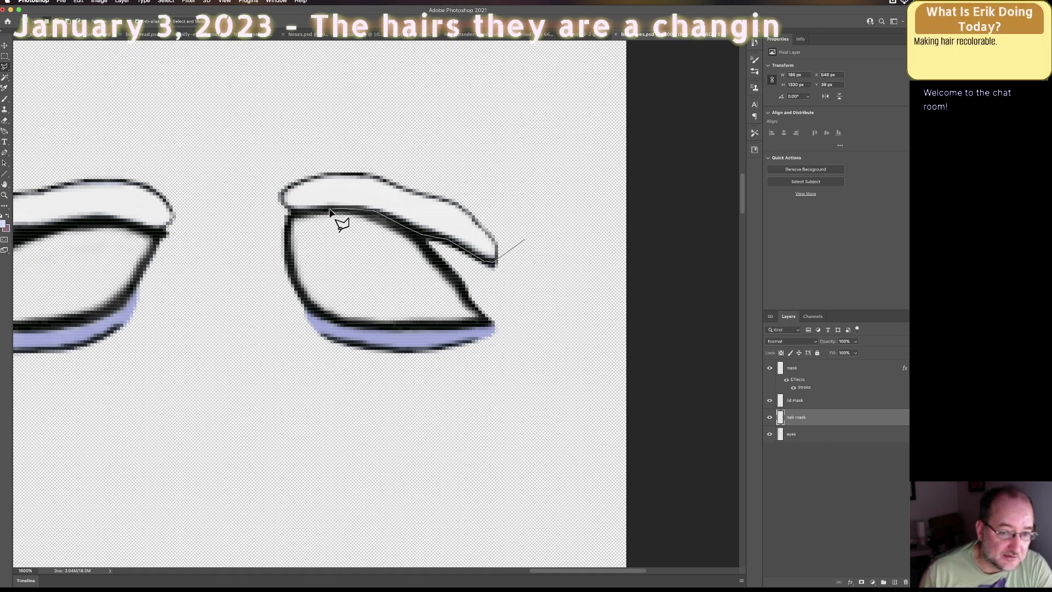
left_click(267, 211)
left_click(253, 299)
left_click(326, 395)
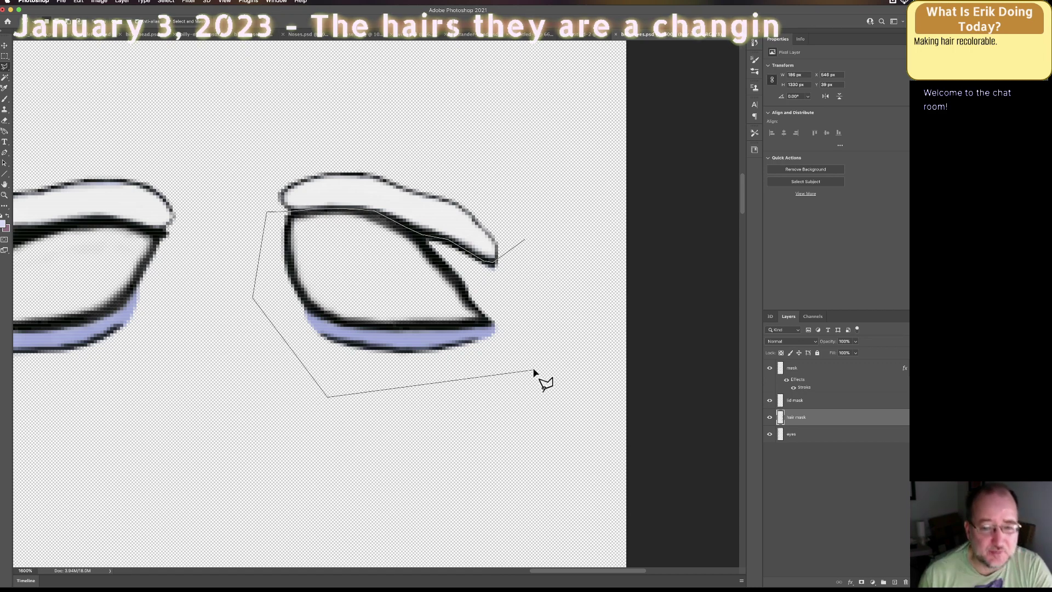
left_click(529, 363)
double_click(532, 260)
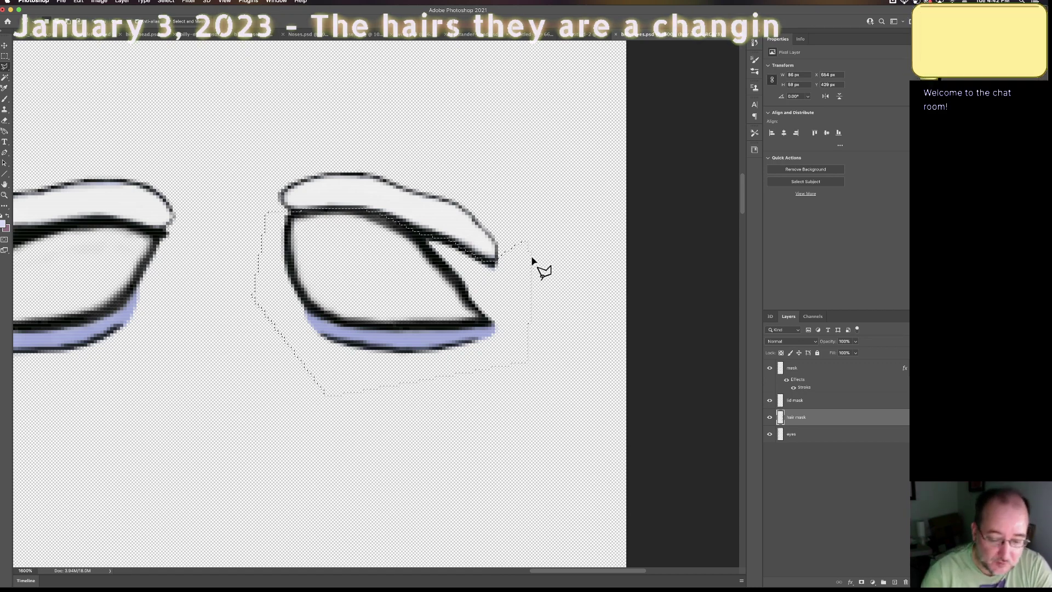
key("Delete")
key("super+d")
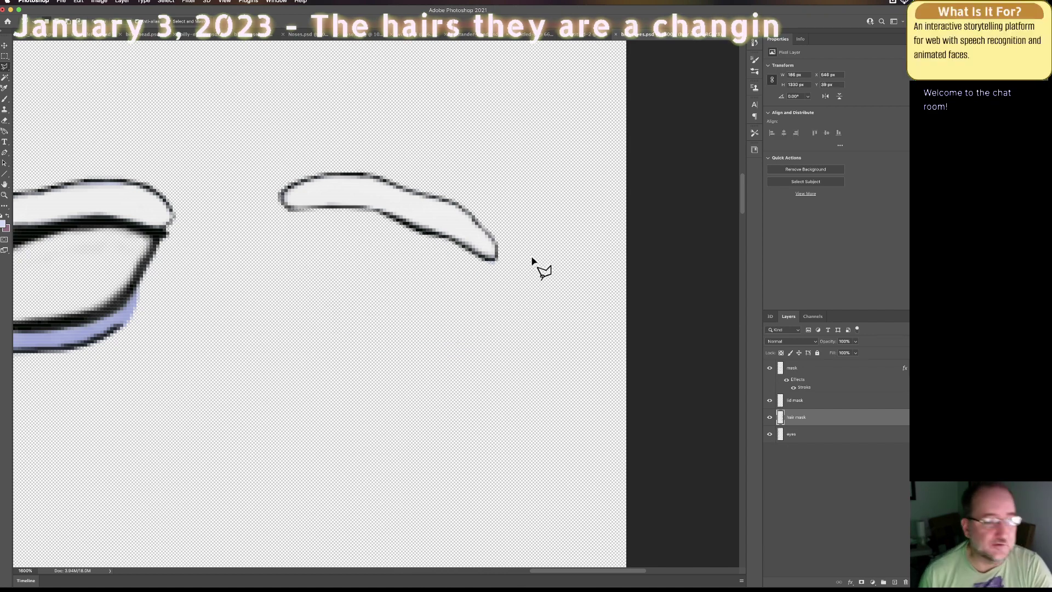
Step: Outline the first eye in the fourth row along its eyebrow's lower edge, delete it and clear the selection
left_click_drag(633, 570, 585, 578)
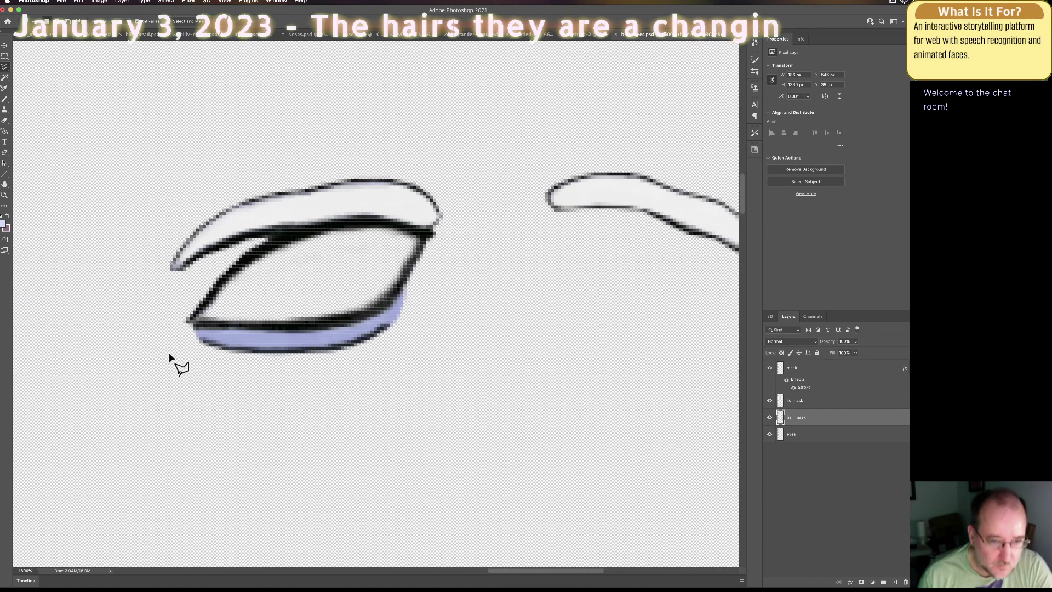
left_click(120, 298)
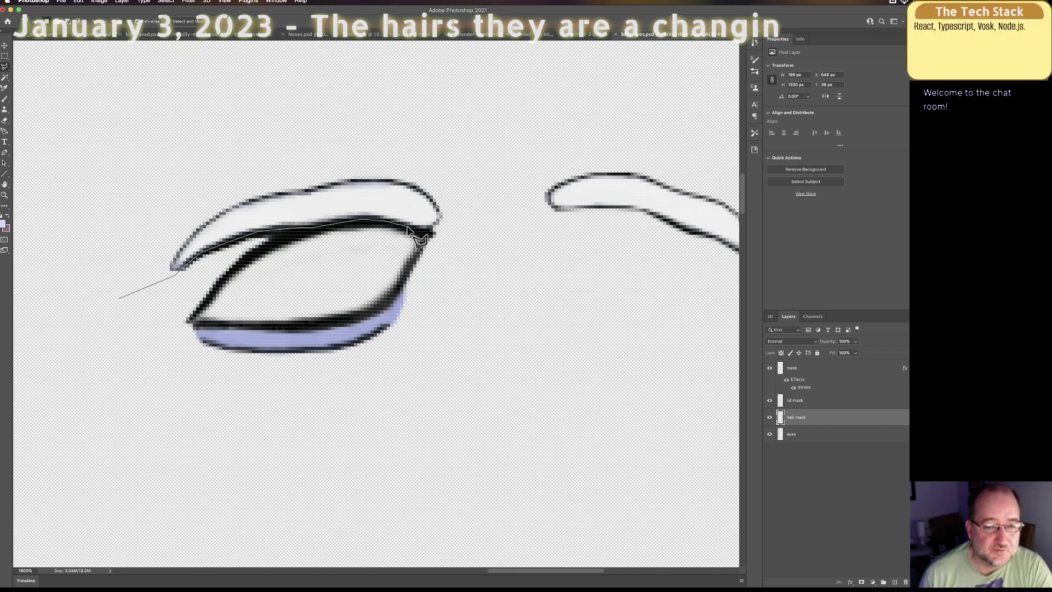
left_click(446, 227)
left_click(448, 247)
left_click(394, 350)
left_click(305, 382)
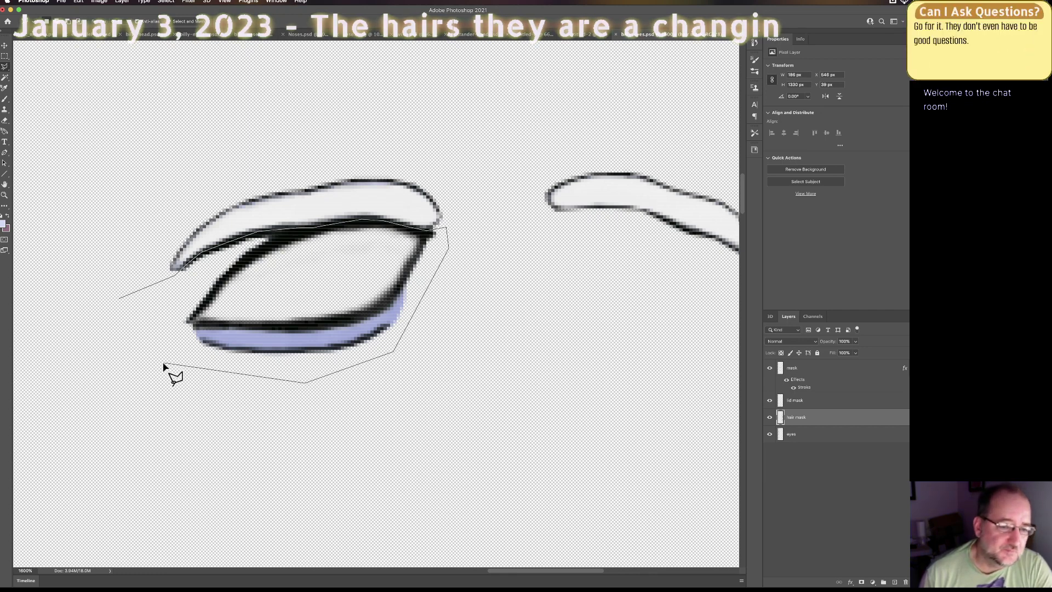
left_click(131, 306)
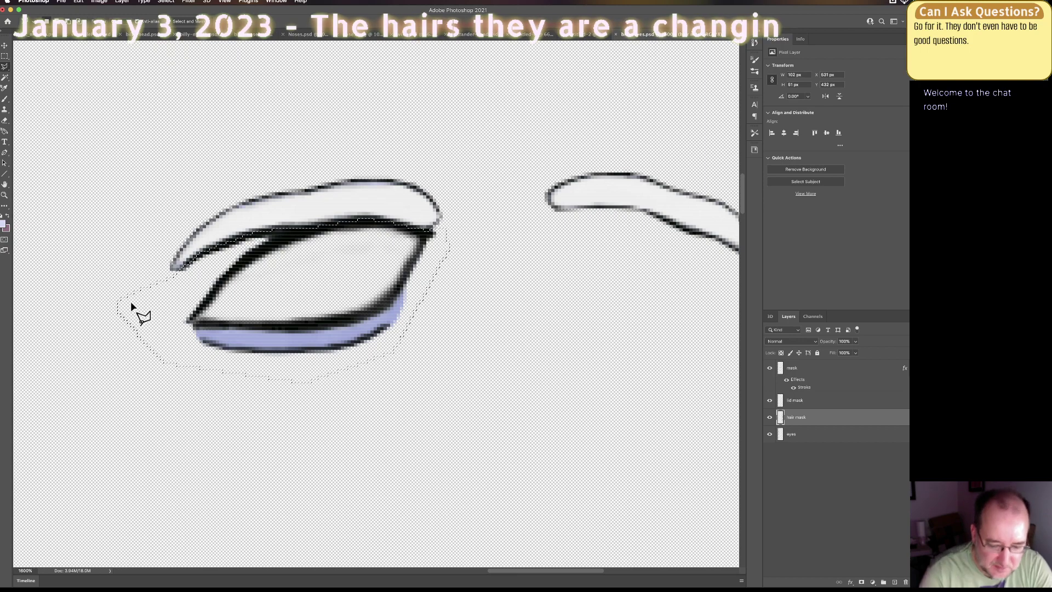
key("Delete")
key("super+d")
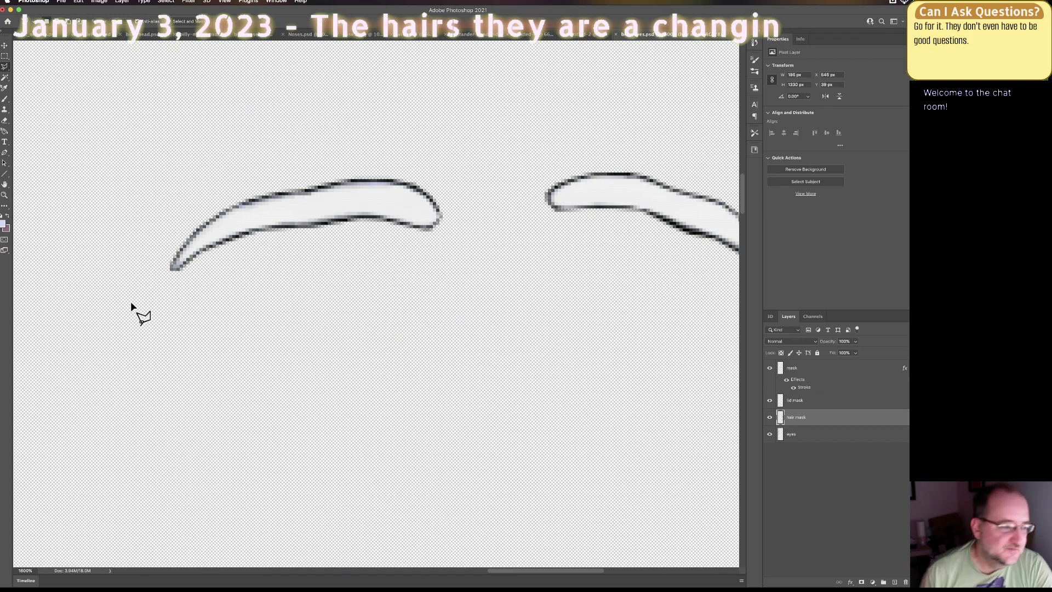
left_click_drag(517, 577, 538, 576)
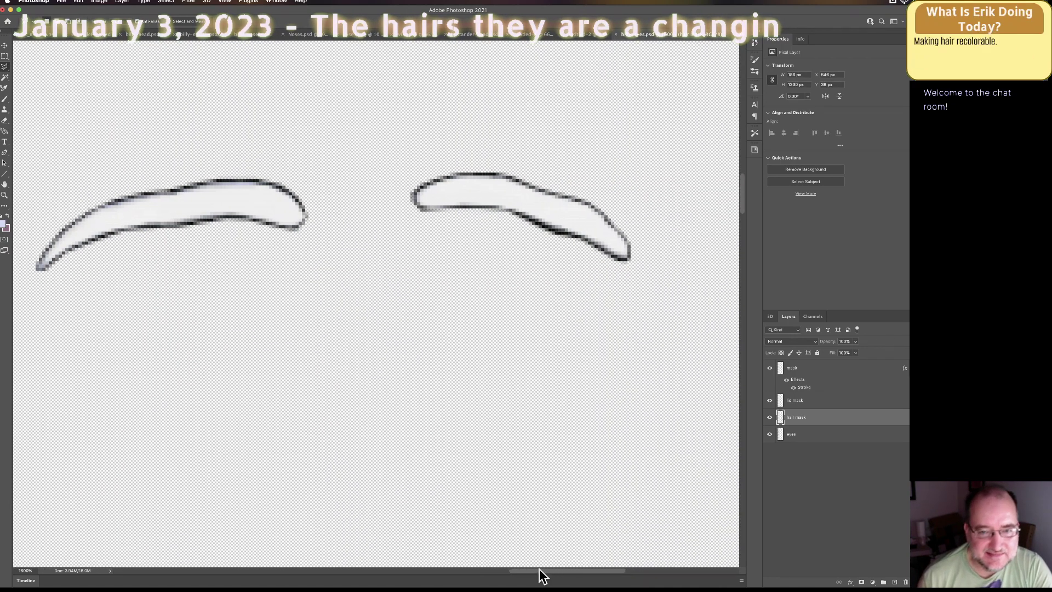
Step: Lasso the thick dark outline under the right eyebrow on the hair mask layer, delete it and deselect
left_click(504, 213)
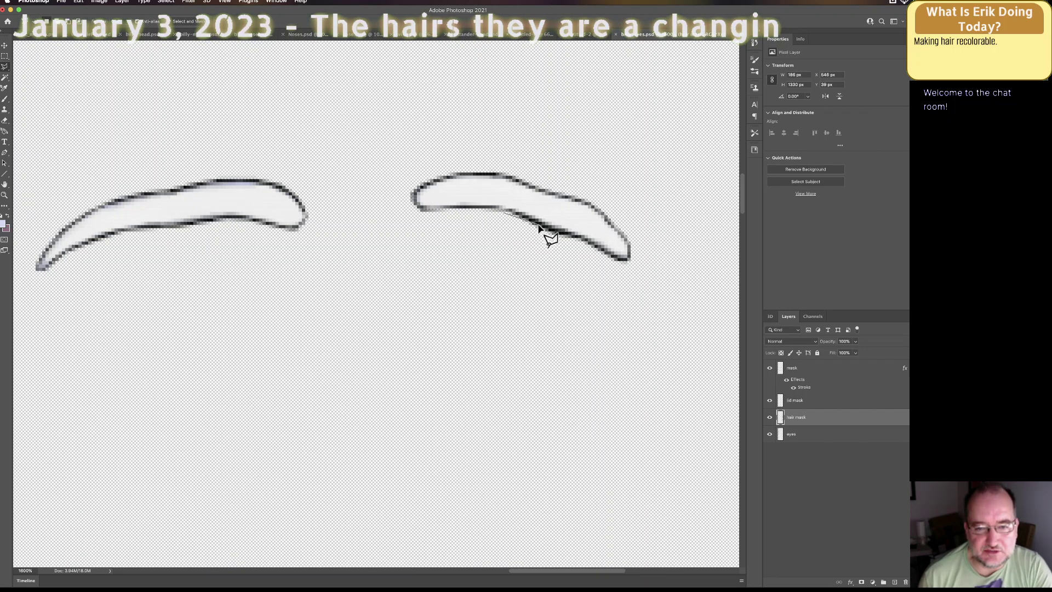
left_click(583, 241)
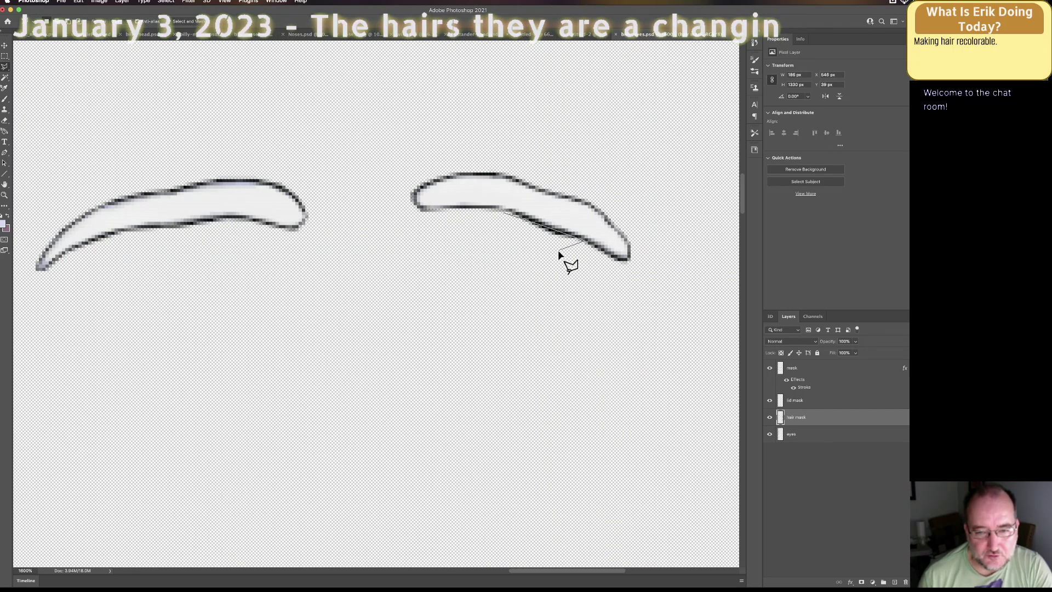
double_click(482, 270)
key("Delete")
key("ctrl+d")
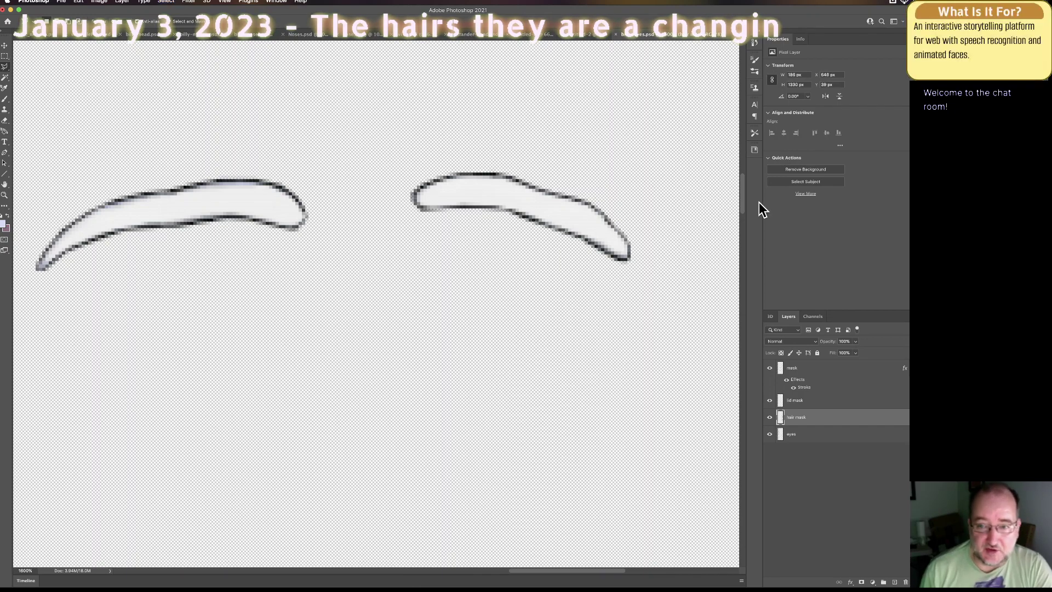
Step: Lasso along the upper edges of both eyebrows in the next pair of eyes below, then delete the excess outer outline
scroll(739, 180, "down", 10)
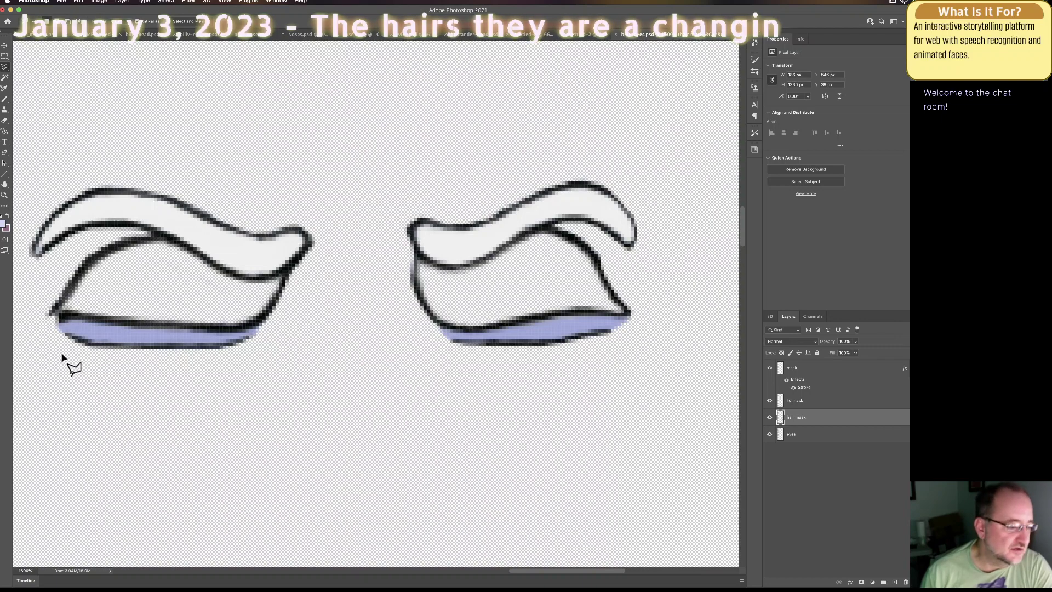
left_click(21, 269)
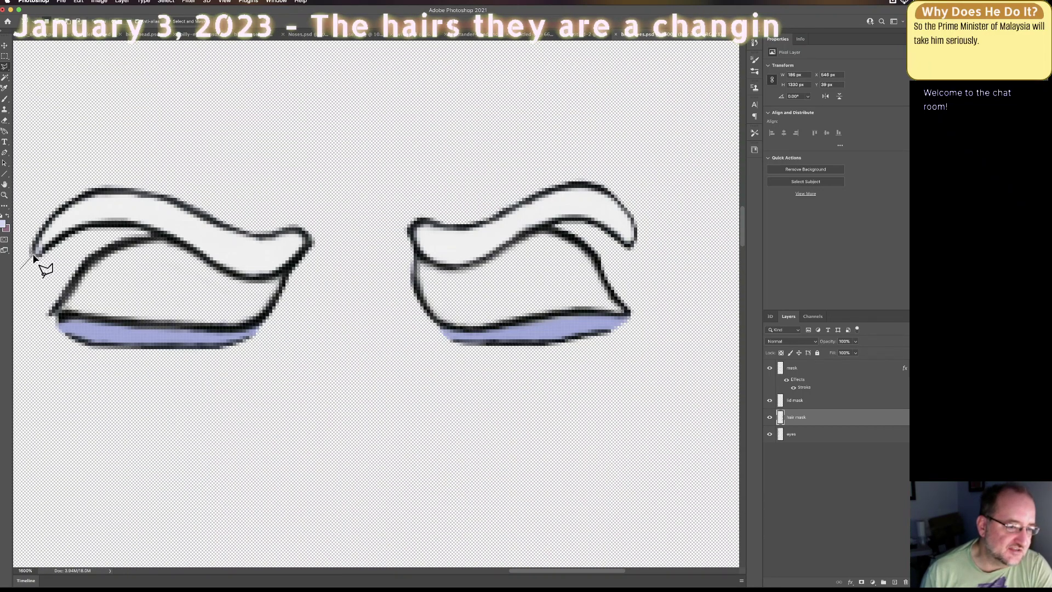
left_click(33, 254)
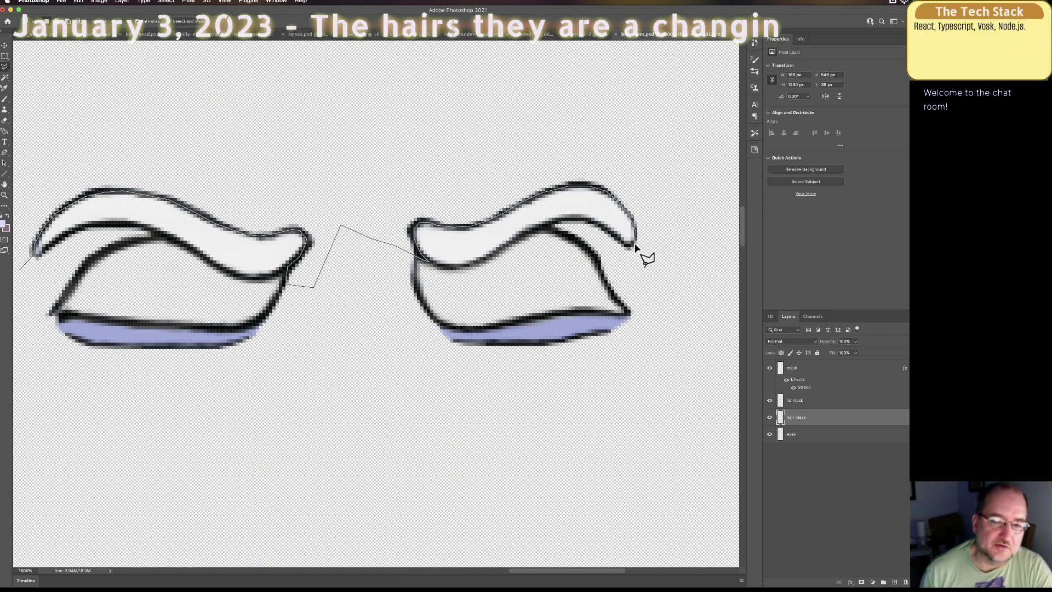
left_click(667, 243)
left_click(667, 132)
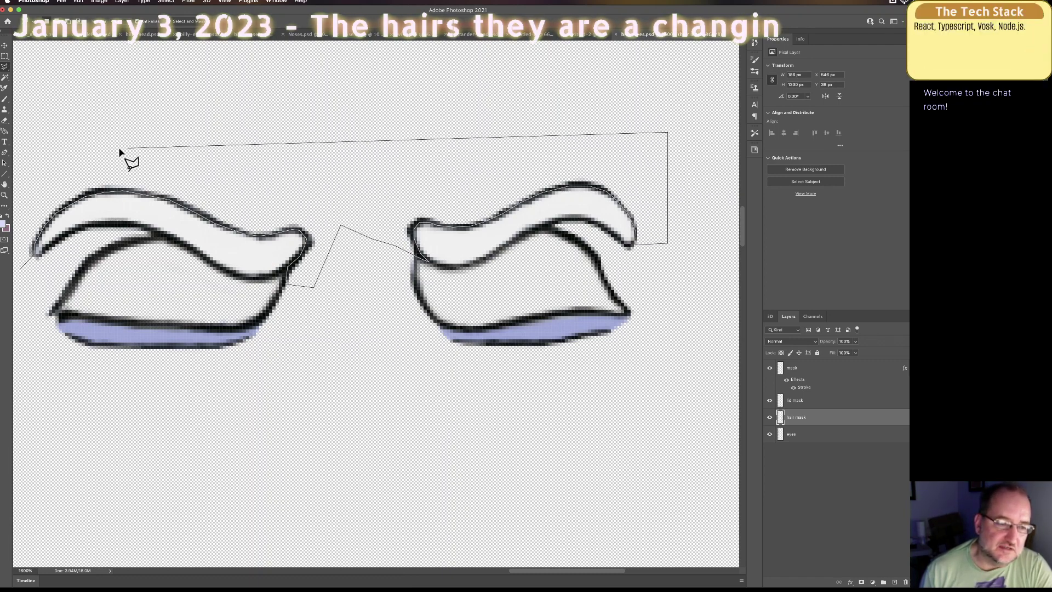
left_click(97, 148)
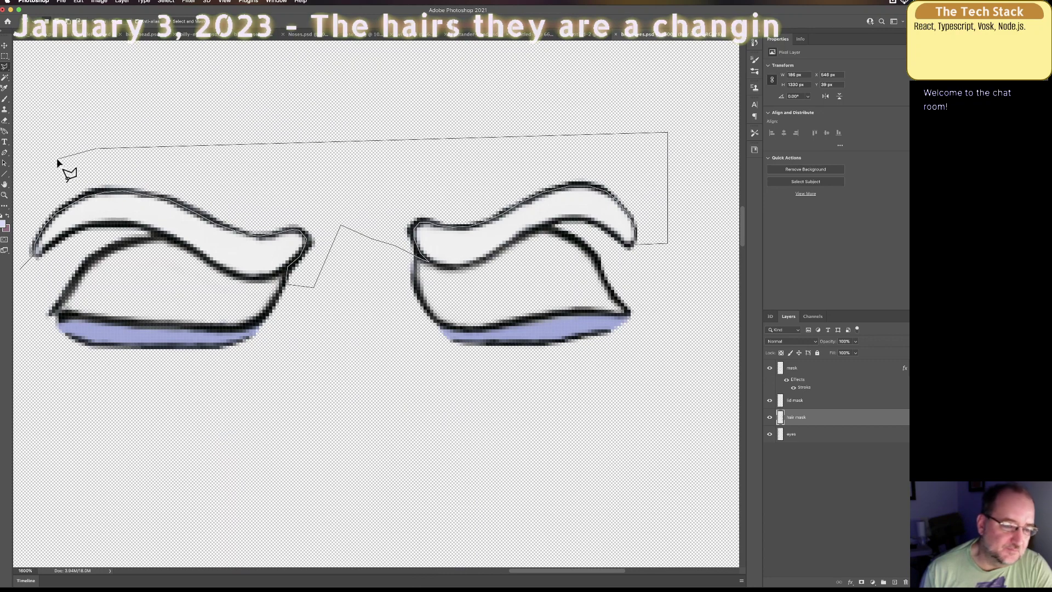
left_click(31, 182)
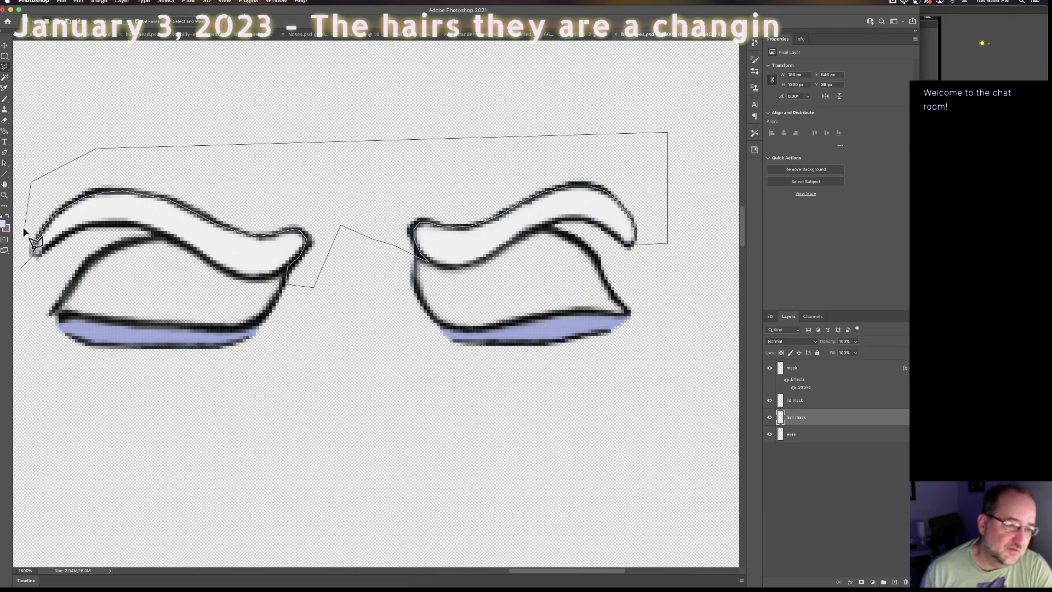
double_click(17, 270)
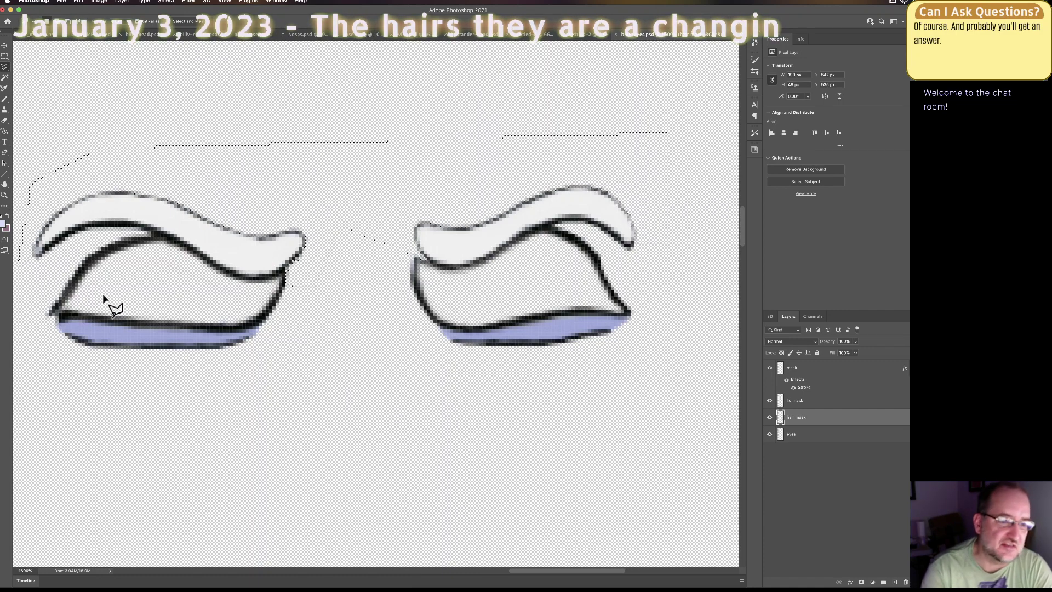
key("ctrl+d")
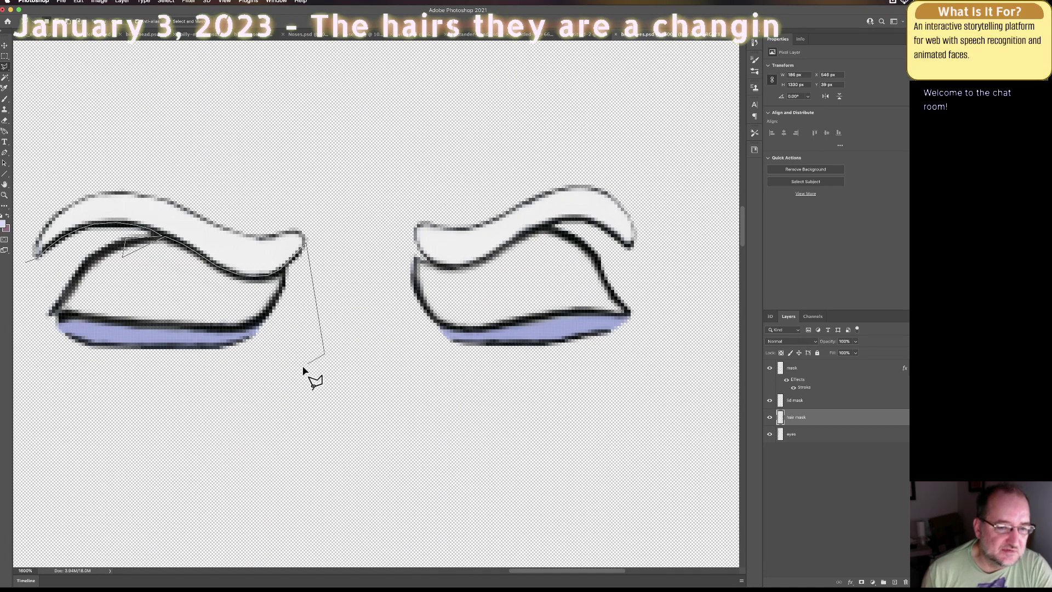
Step: Lasso the left eye along the eyebrow's lower edge and delete it, leaving only the eyebrow
left_click(169, 386)
left_click(26, 320)
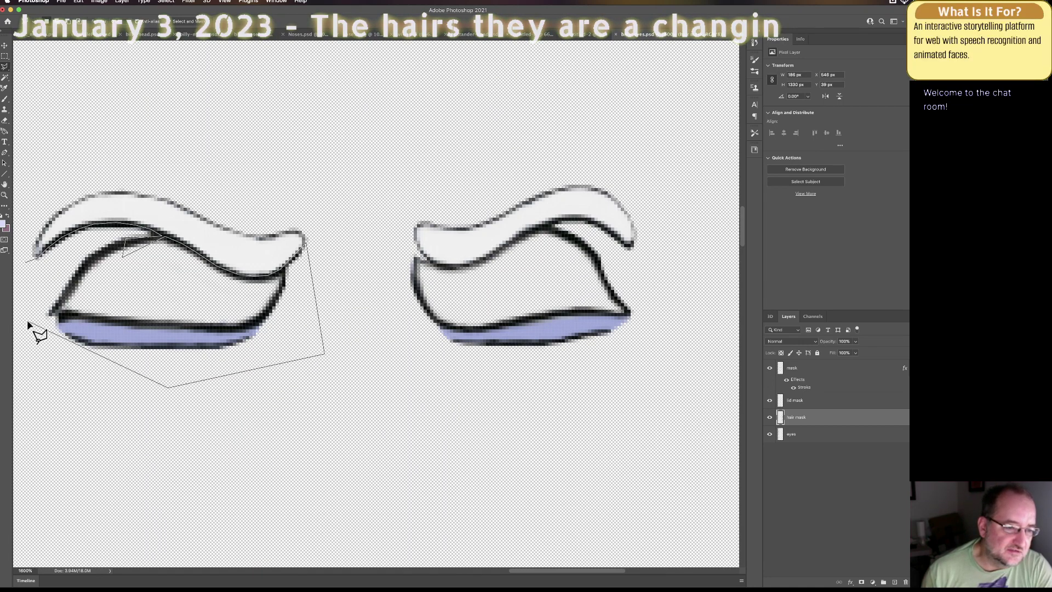
double_click(29, 279)
key("Delete")
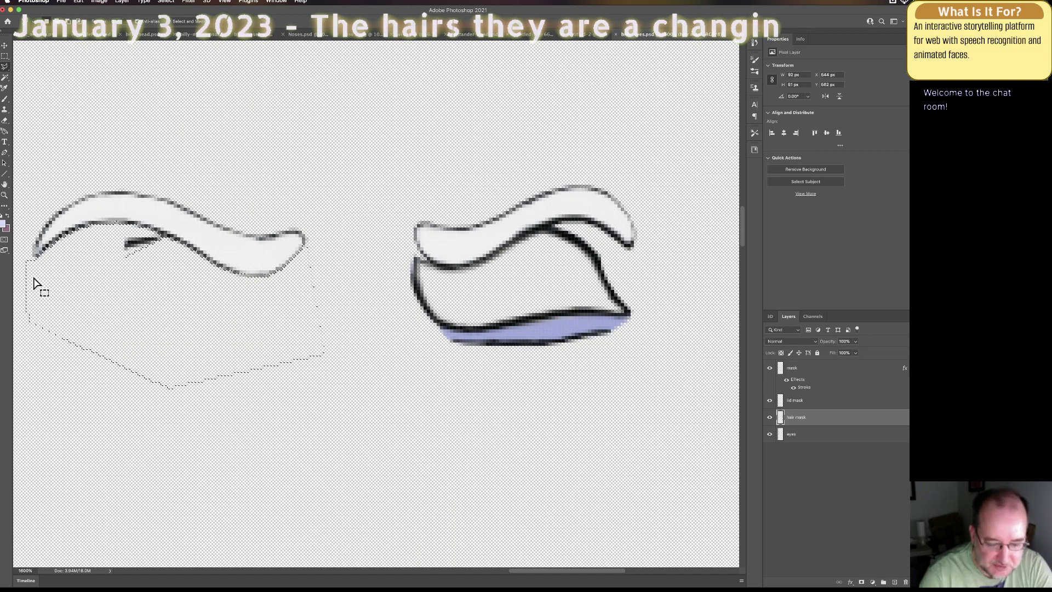
key("super+d")
Step: Lasso and delete the leftover dark eyelid fragment beneath the left eyebrow
left_click(100, 285)
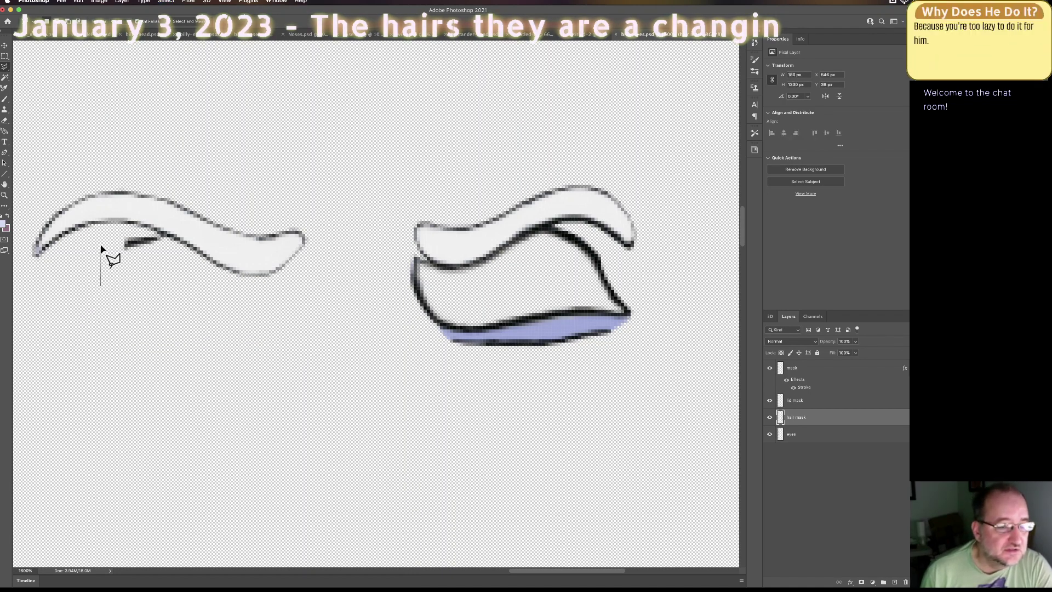
left_click(108, 231)
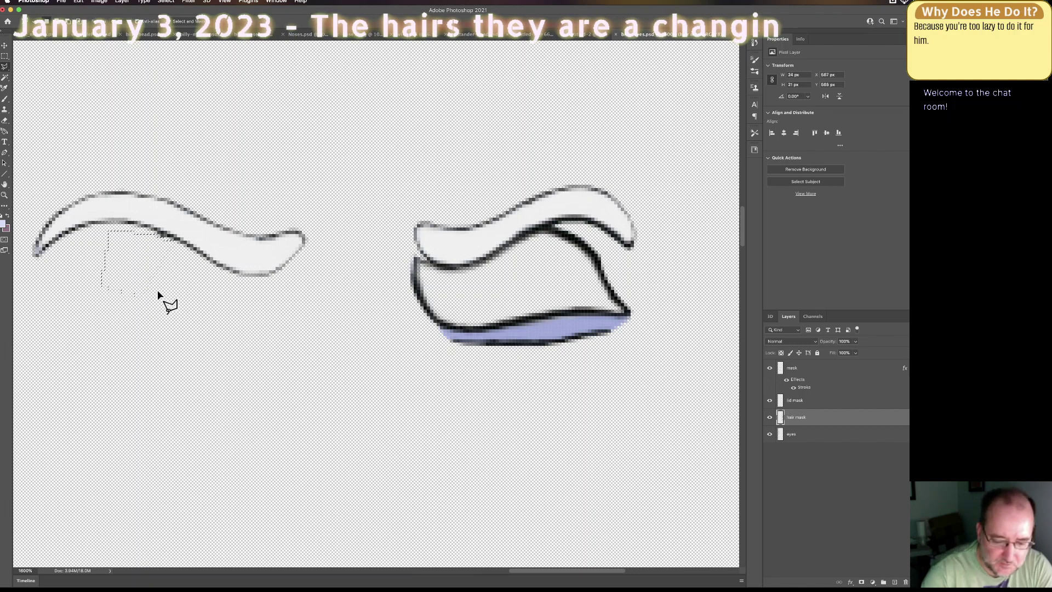
key("super+d")
Step: Lasso the right eye along the eyebrow's lower edge and delete it, leaving only the eyebrow
left_click(331, 323)
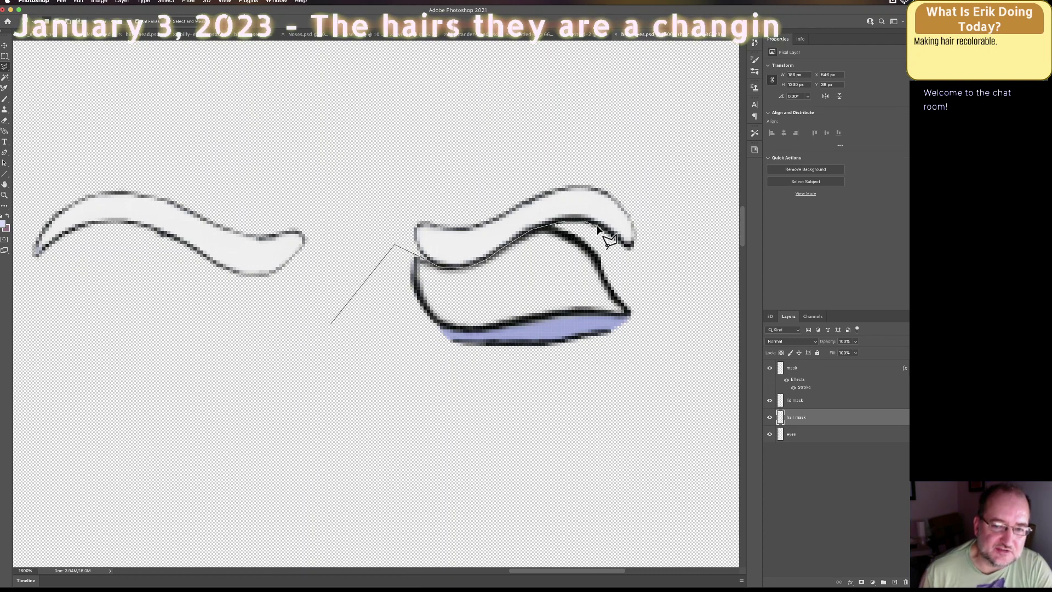
left_click(652, 304)
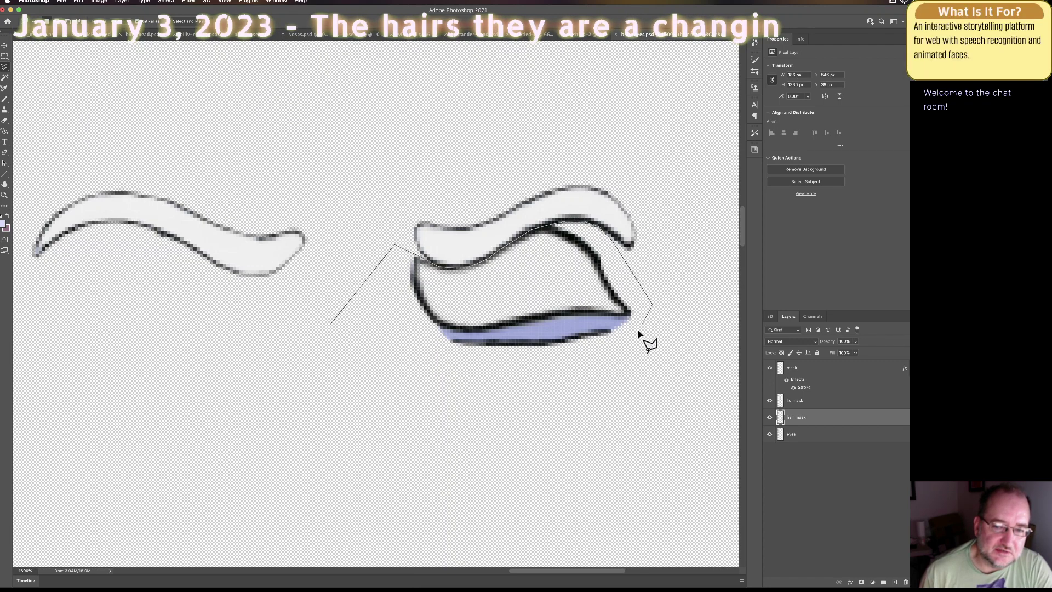
left_click(618, 354)
left_click(466, 364)
double_click(370, 340)
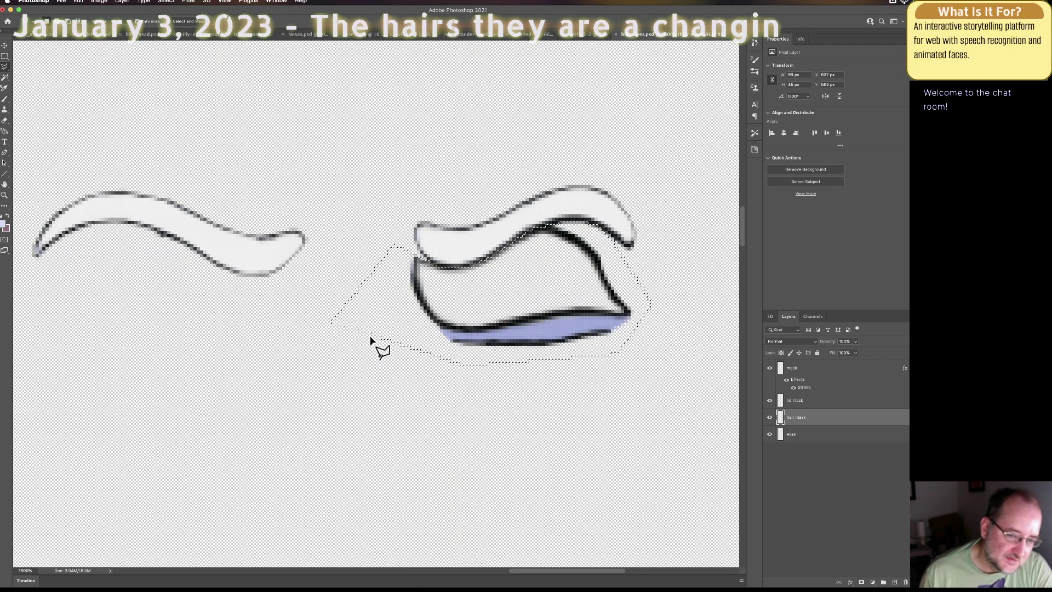
key("Delete")
key("super+d")
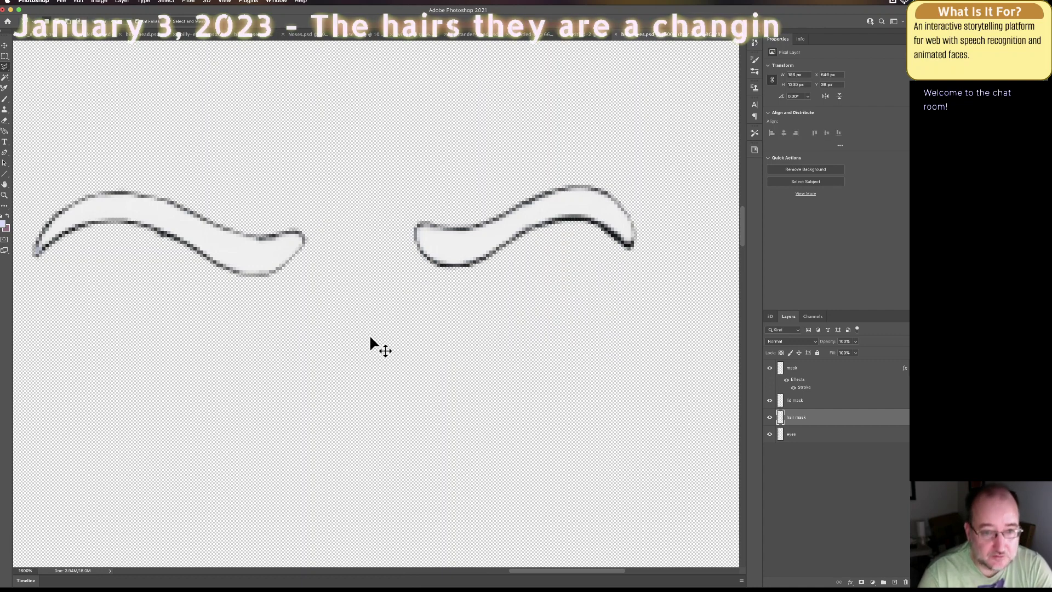
Step: Trim the thick dark outline under the outer end of the right eyebrow by lassoing and deleting it
scroll(347, 319, "up", 1)
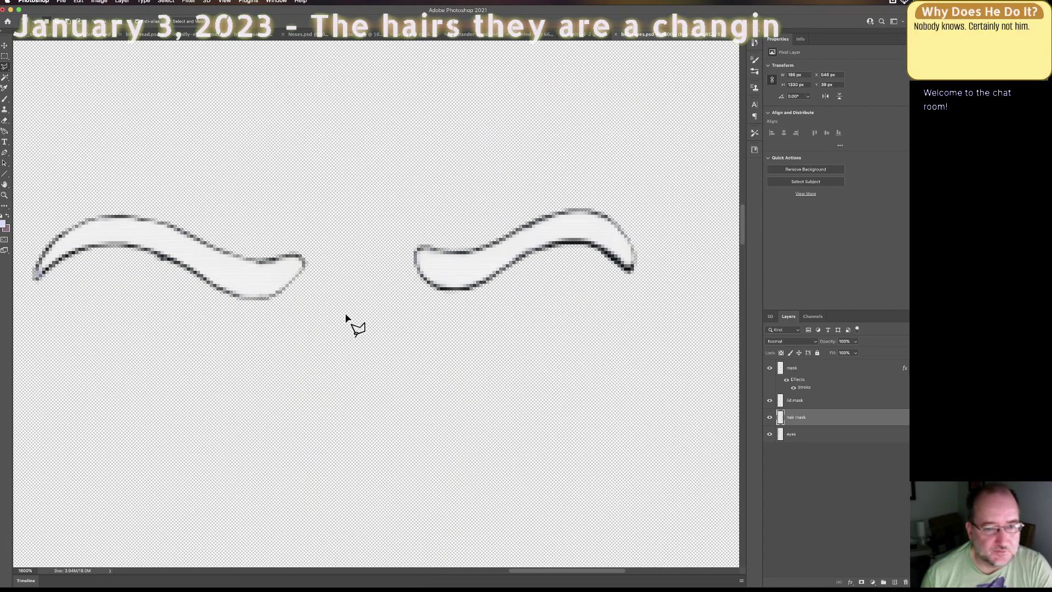
scroll(512, 573, "left", 3)
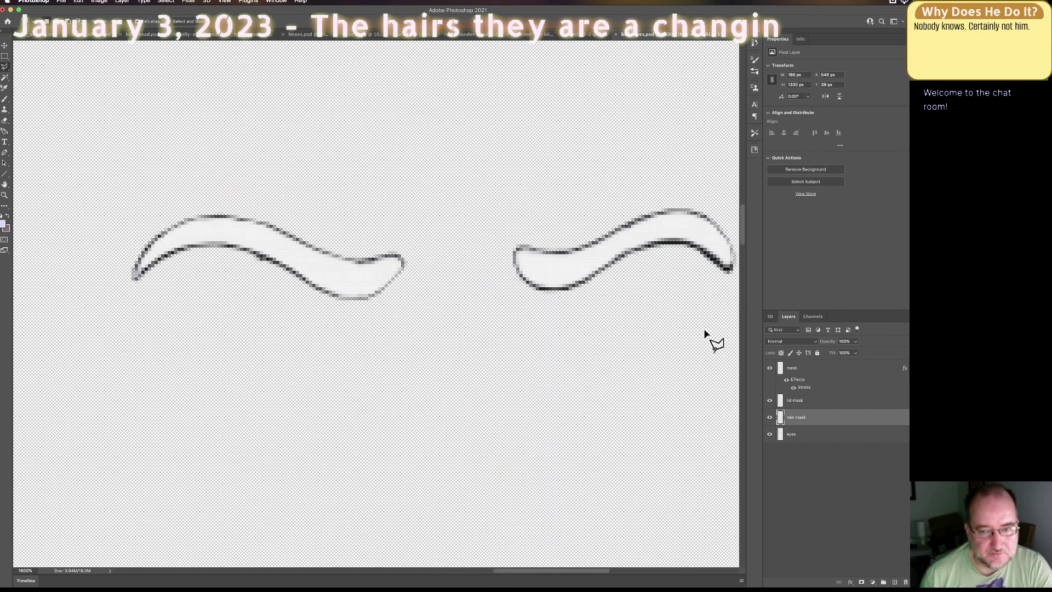
scroll(740, 225, "up", 3)
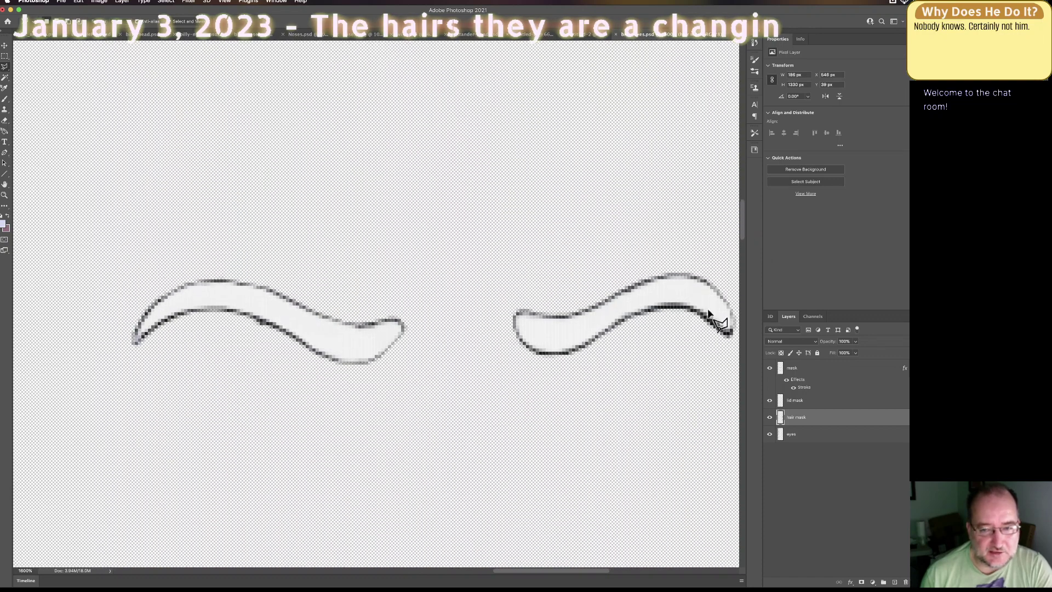
left_click(638, 353)
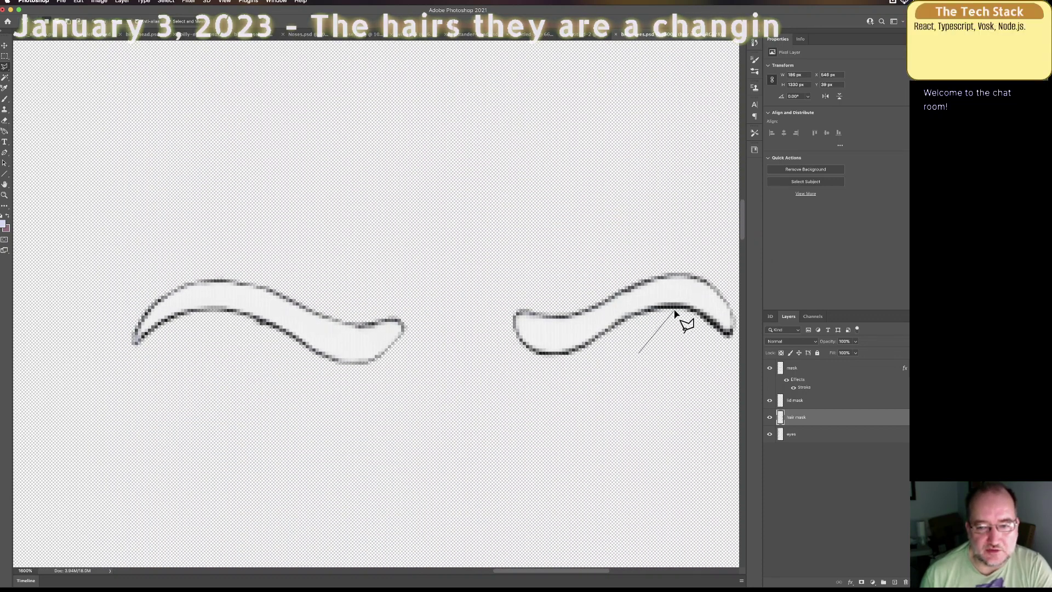
left_click(669, 310)
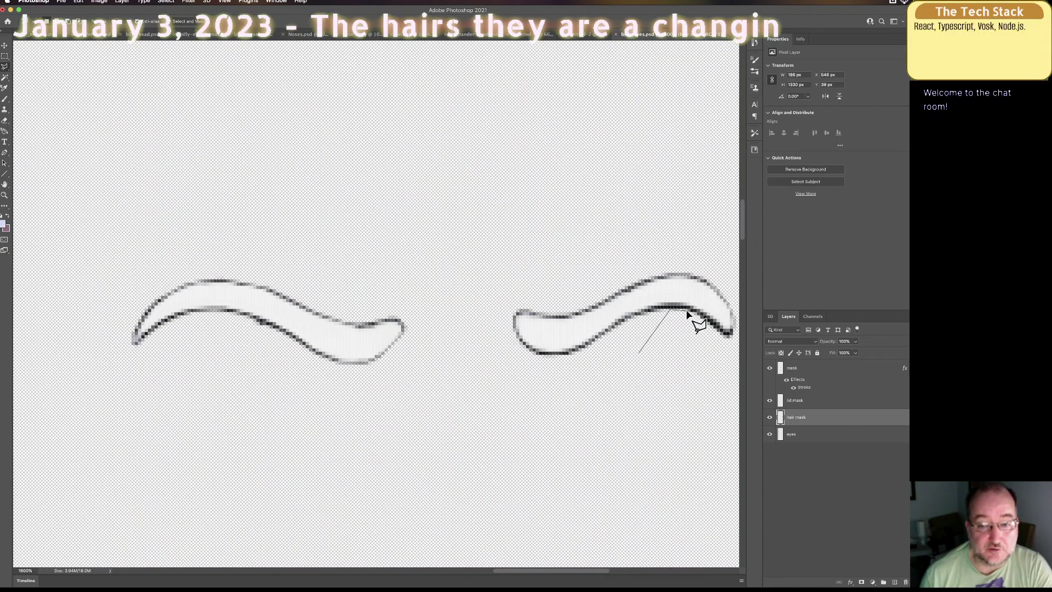
left_click(735, 335)
left_click(733, 362)
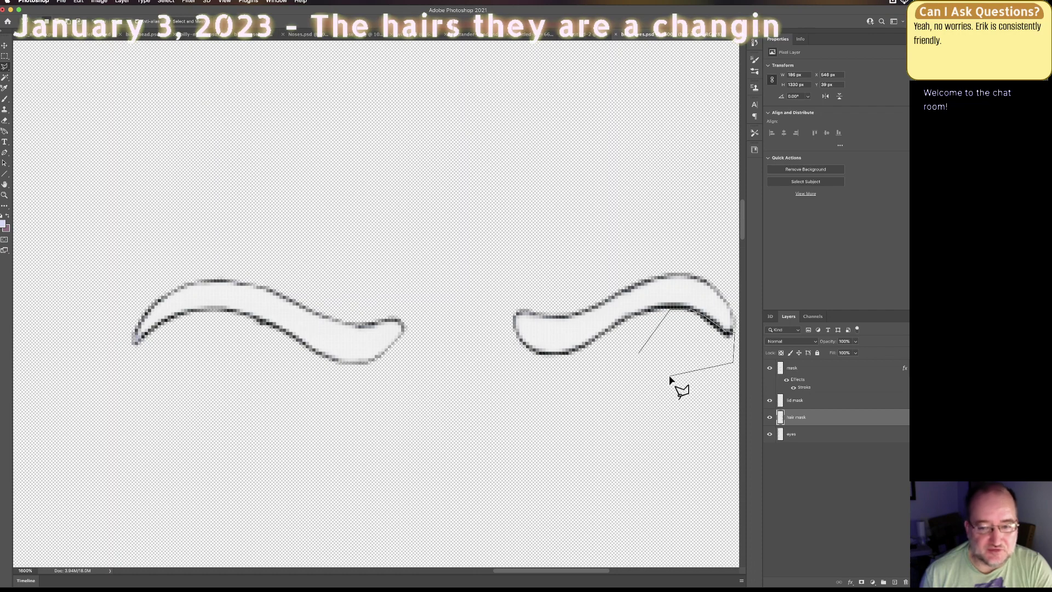
double_click(674, 383)
key("Delete")
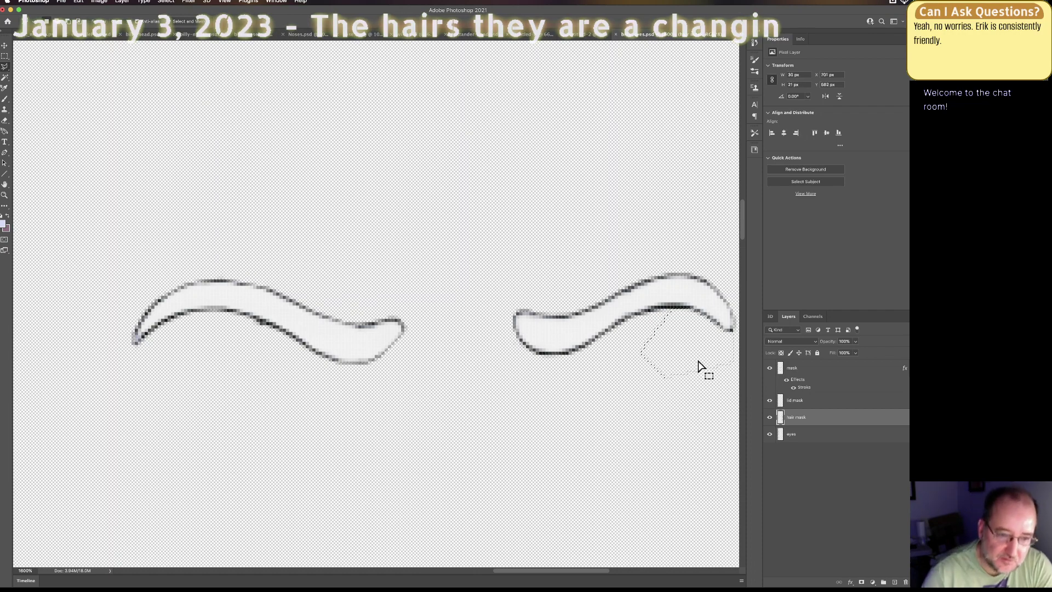
key("super+d")
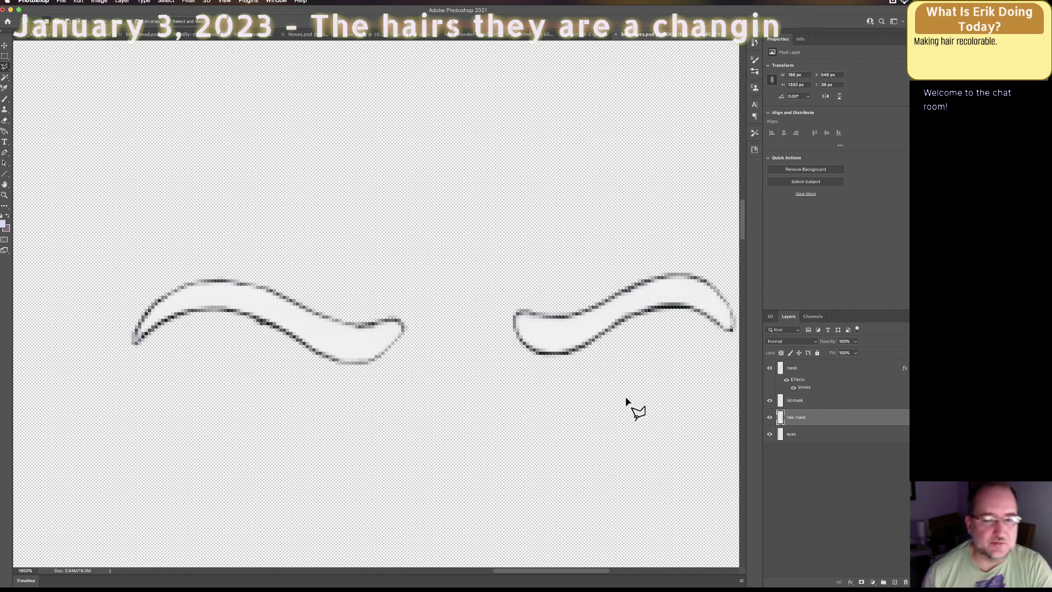
Step: In the next pair of eyes, delete the left eye and the excess outline around its eyebrow, including stray pixels at the outer tip
left_click_drag(527, 571, 546, 570)
left_click_drag(742, 209, 744, 242)
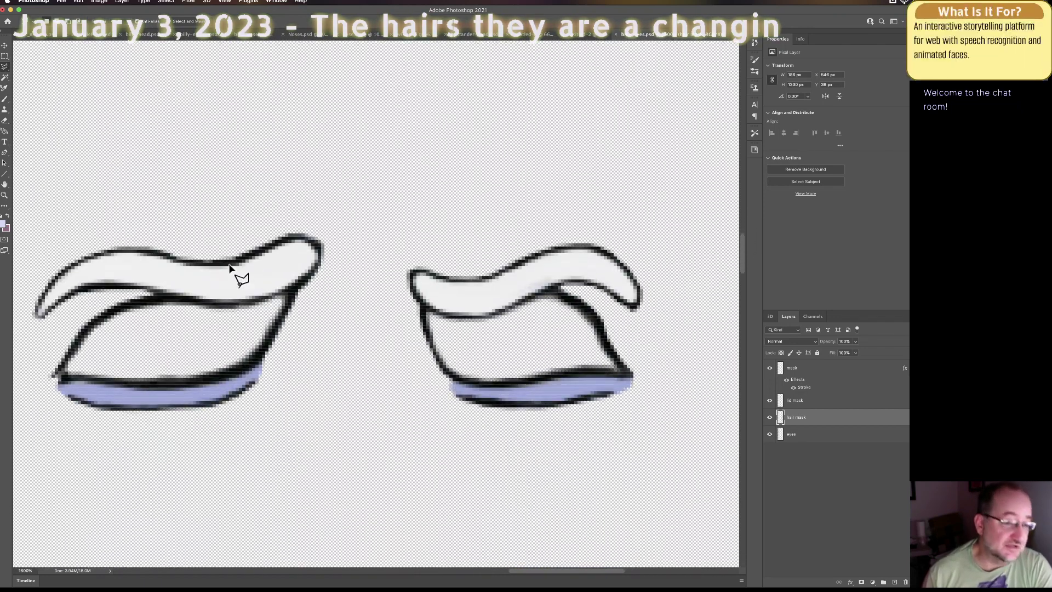
left_click(16, 320)
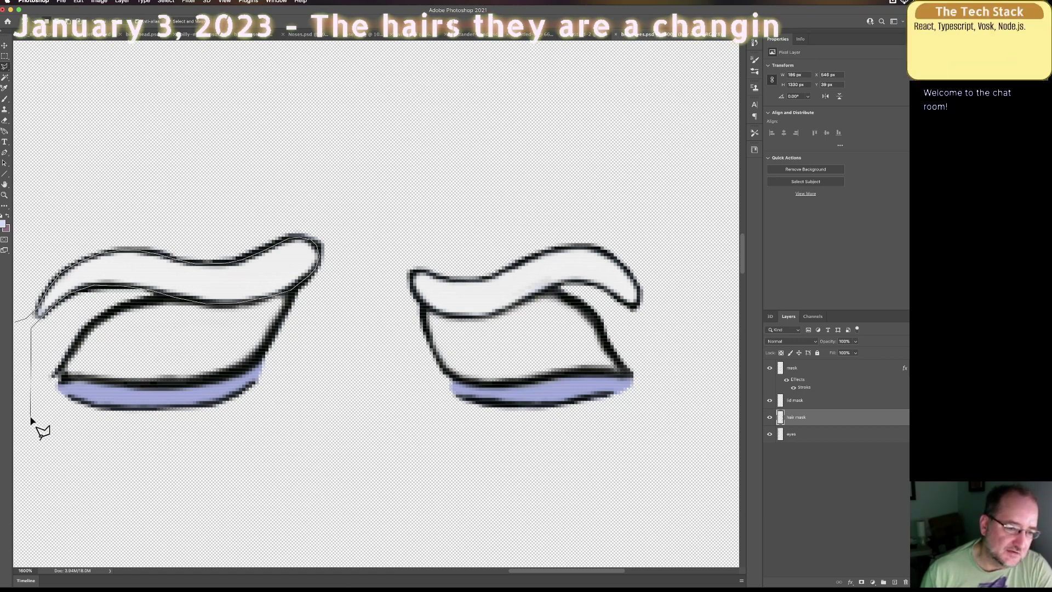
left_click(30, 417)
left_click(250, 464)
left_click(360, 319)
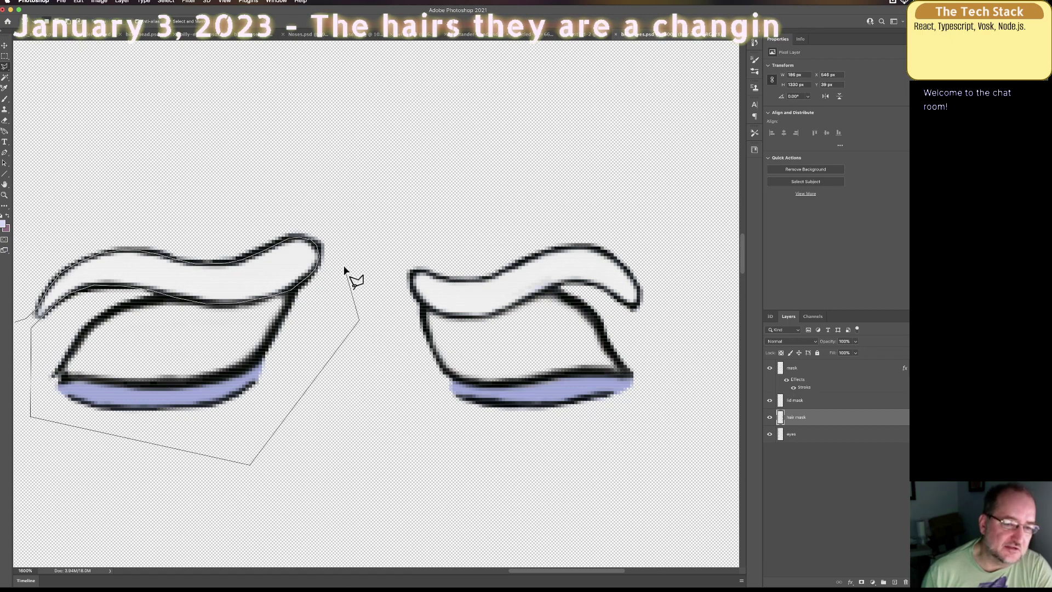
left_click(368, 176)
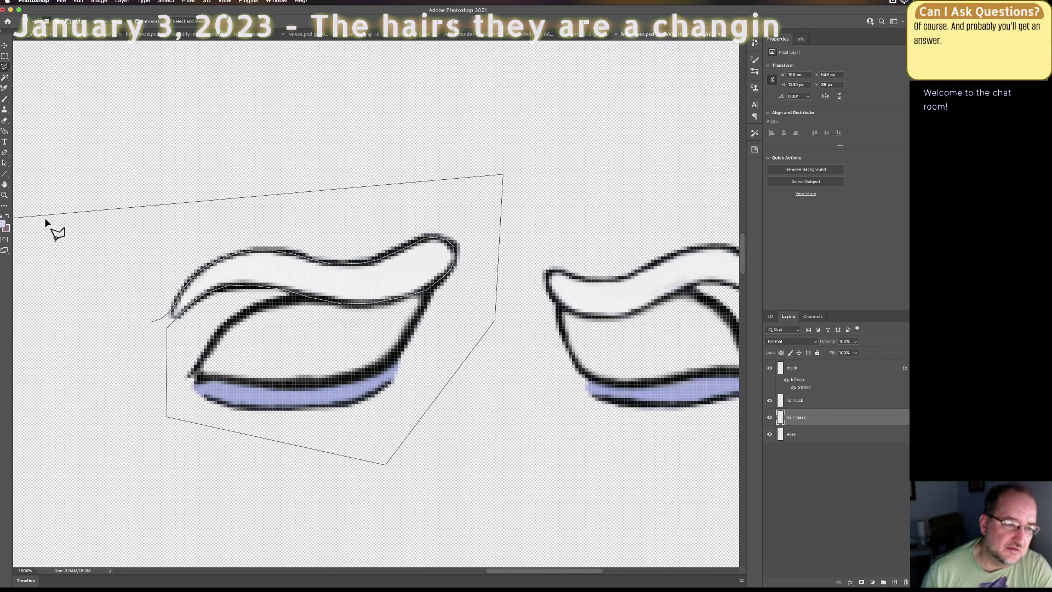
left_click(138, 233)
double_click(130, 312)
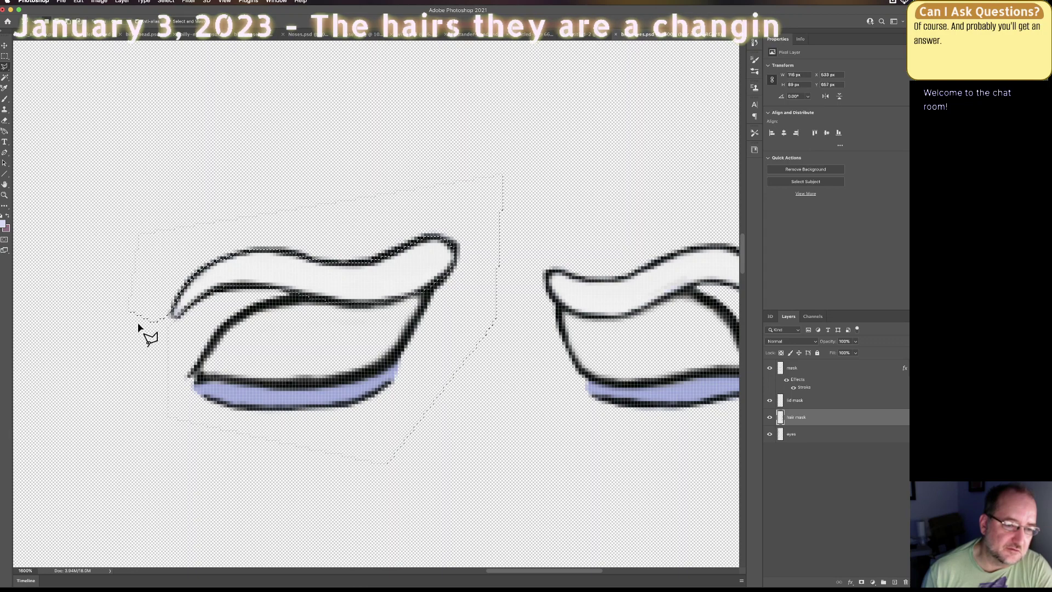
key("Delete")
key("cmd+d")
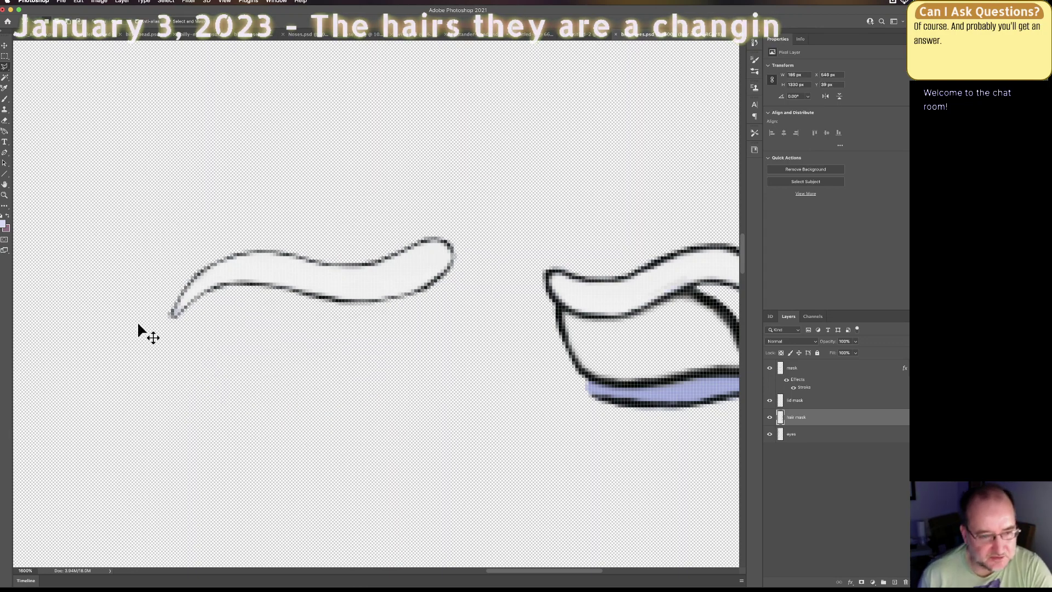
left_click(140, 292)
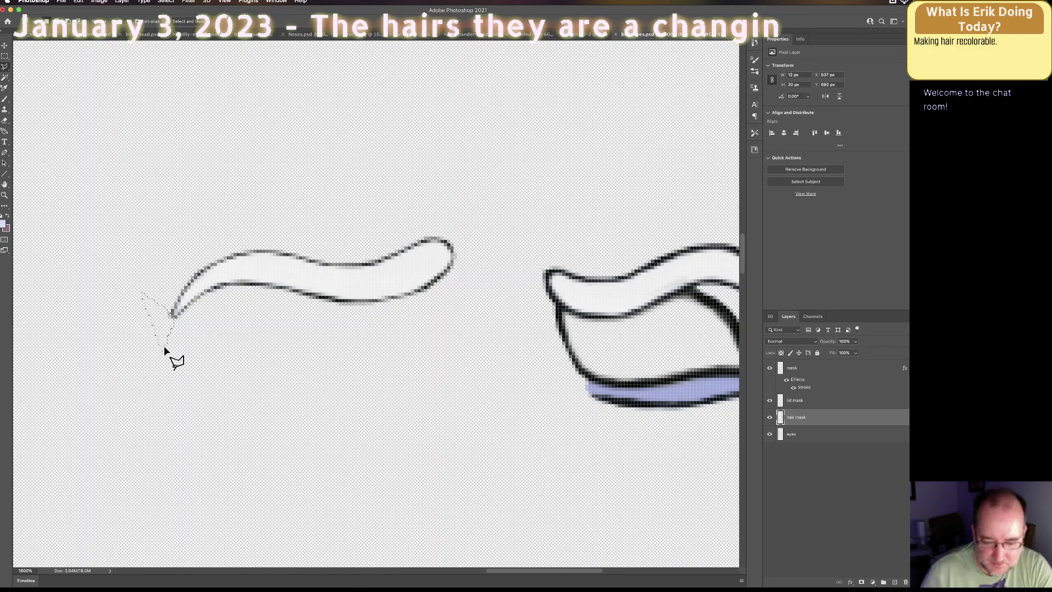
key("Escape")
Step: Lasso and delete the excess dark outline along the right eyebrow's upper edge and around its outer end
left_click_drag(531, 570, 575, 572)
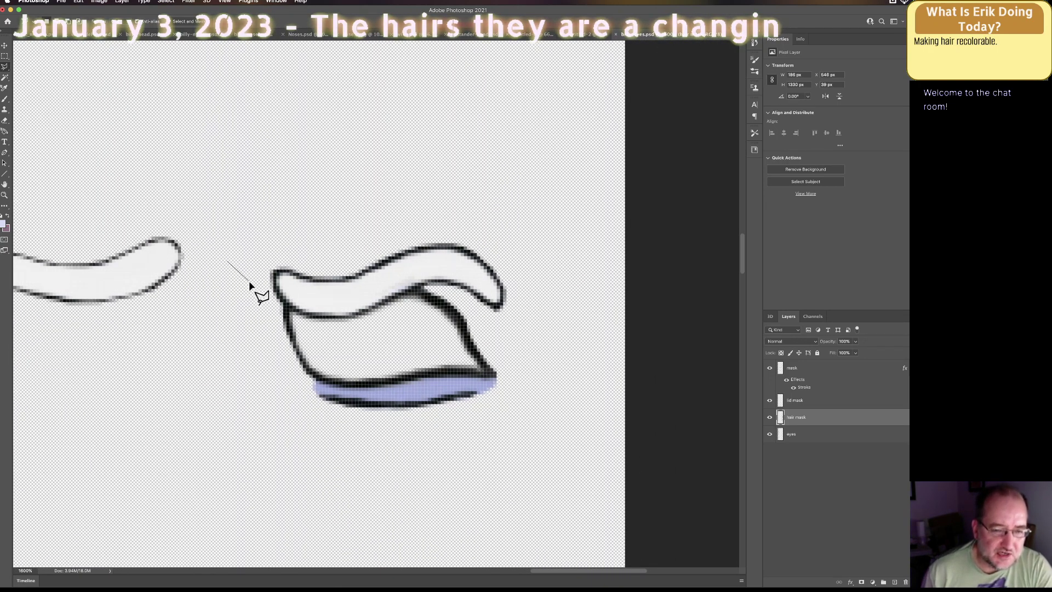
left_click(260, 249)
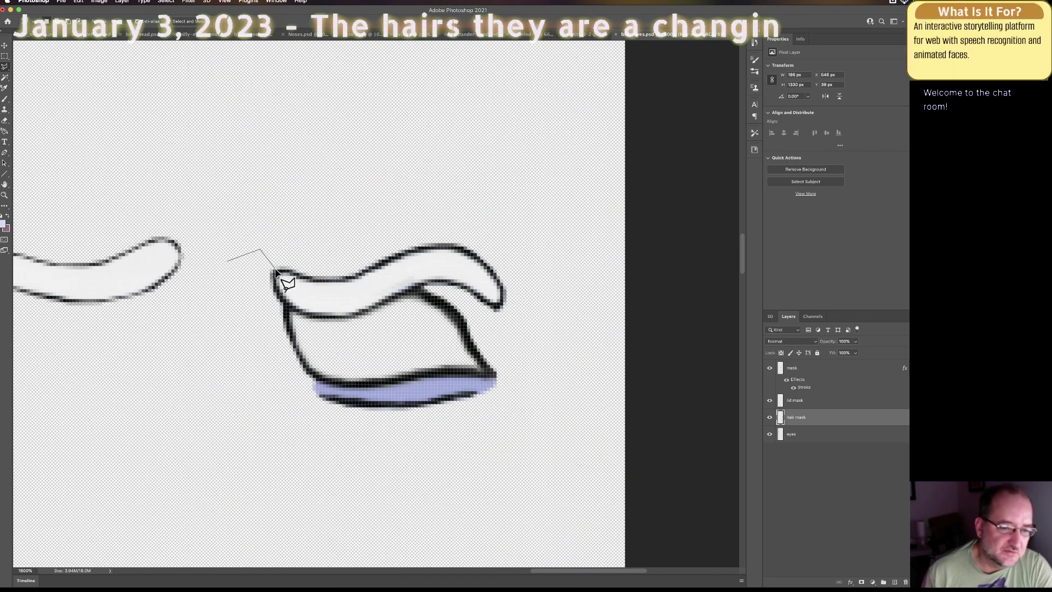
left_click(275, 270)
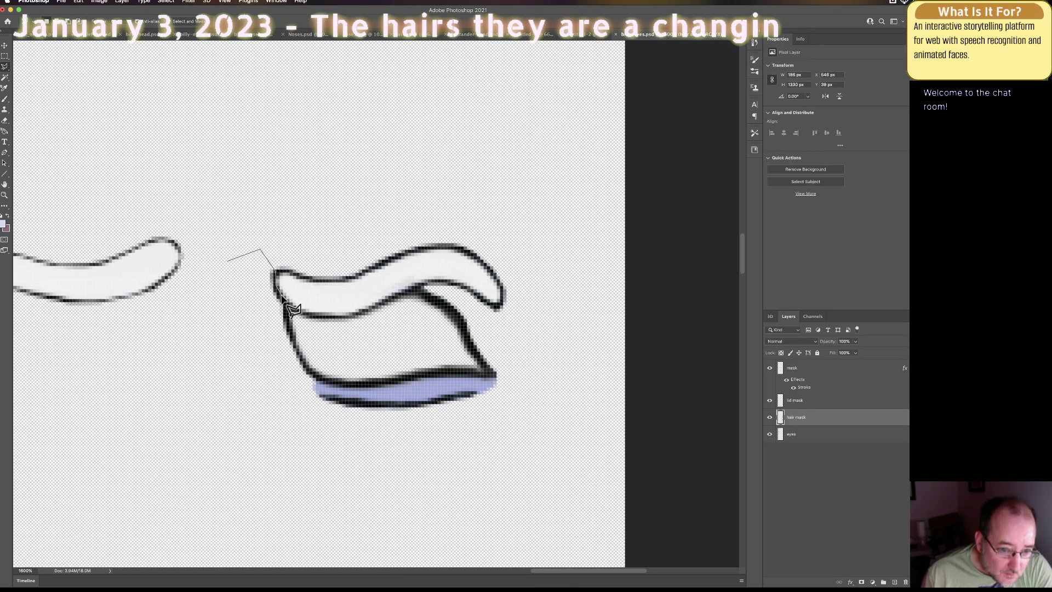
mouse_move(291, 308)
left_mouse_down()
mouse_move(342, 321)
mouse_move(438, 283)
mouse_move(501, 309)
mouse_move(470, 261)
mouse_move(435, 258)
mouse_move(377, 286)
mouse_move(261, 277)
left_mouse_up()
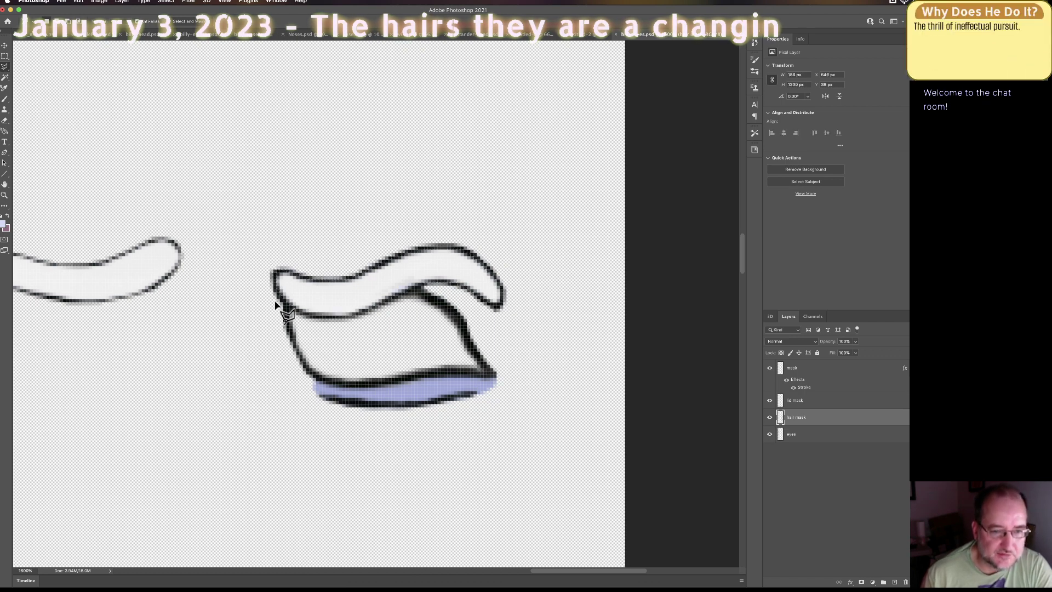
mouse_move(261, 278)
left_mouse_down()
mouse_move(359, 281)
mouse_move(414, 251)
mouse_move(517, 249)
mouse_move(430, 206)
mouse_move(275, 233)
mouse_move(238, 226)
left_mouse_up()
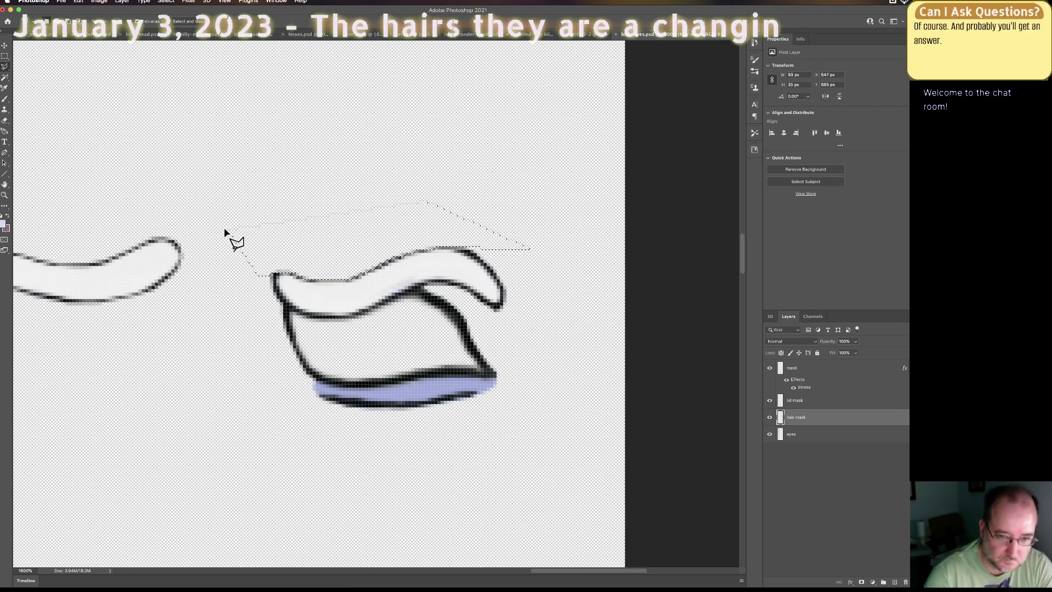
key("cmd+d")
mouse_move(426, 236)
left_mouse_down()
mouse_move(496, 281)
mouse_move(501, 303)
mouse_move(472, 319)
mouse_move(520, 320)
mouse_move(548, 219)
mouse_move(430, 175)
mouse_move(412, 206)
left_mouse_up()
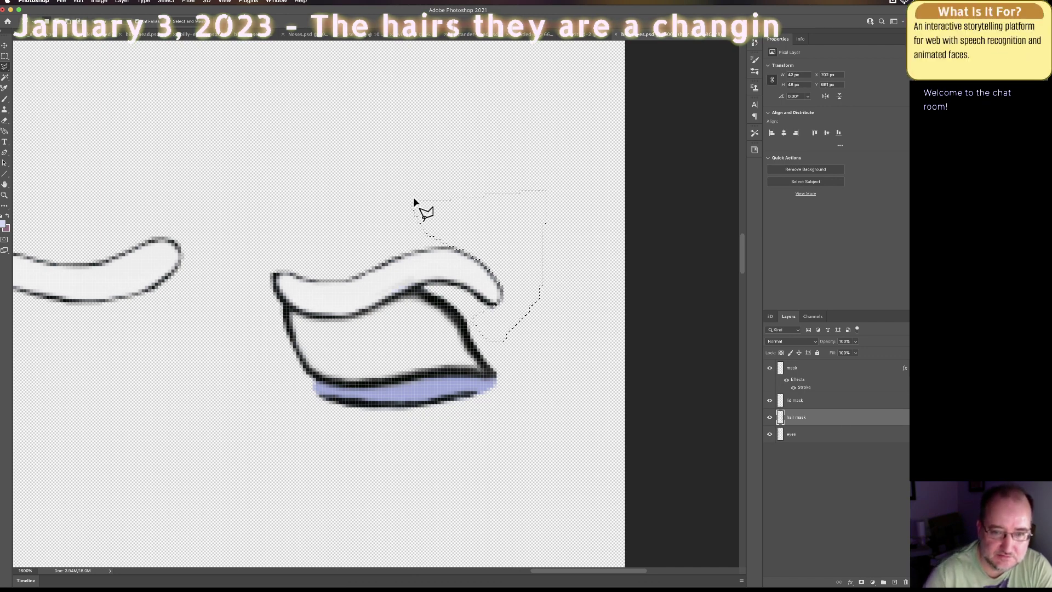
Step: Lasso the right eye along the eyebrow's lower edge and around its inner end, delete it, and clear the selection
left_click(393, 436)
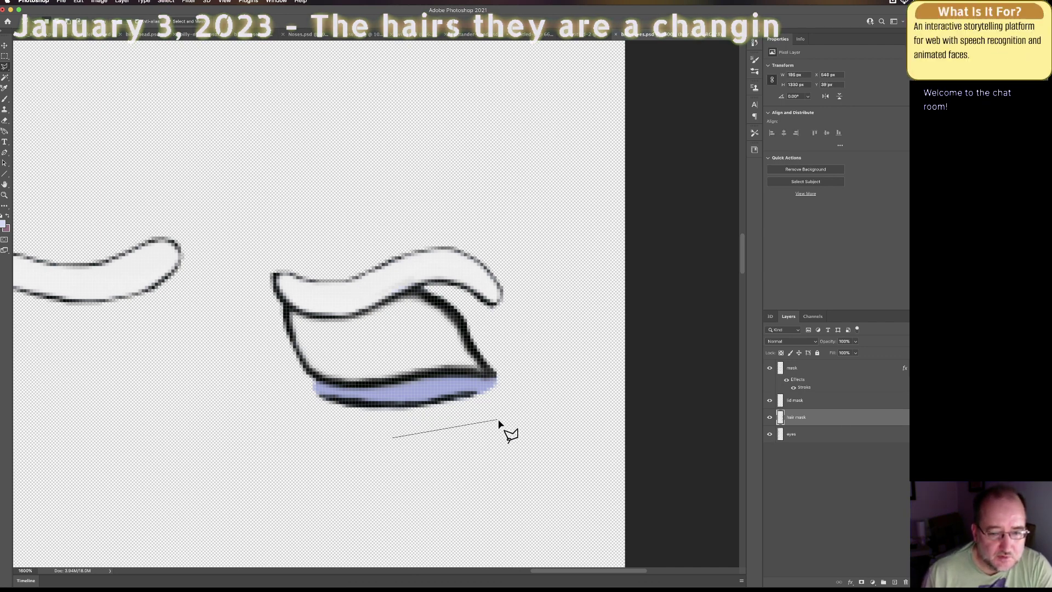
left_click(500, 421)
left_click(529, 350)
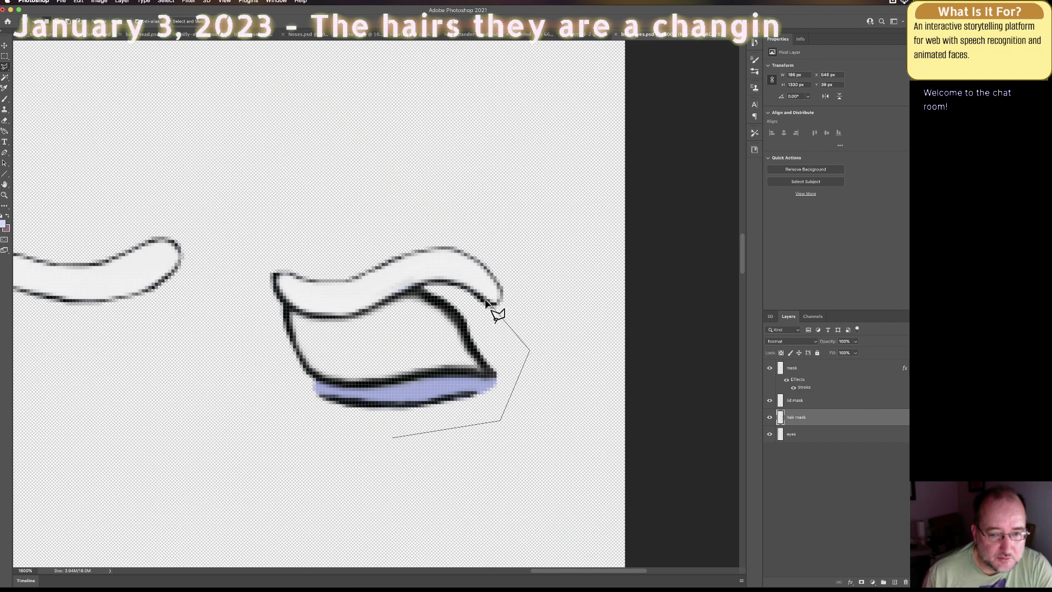
left_click(453, 284)
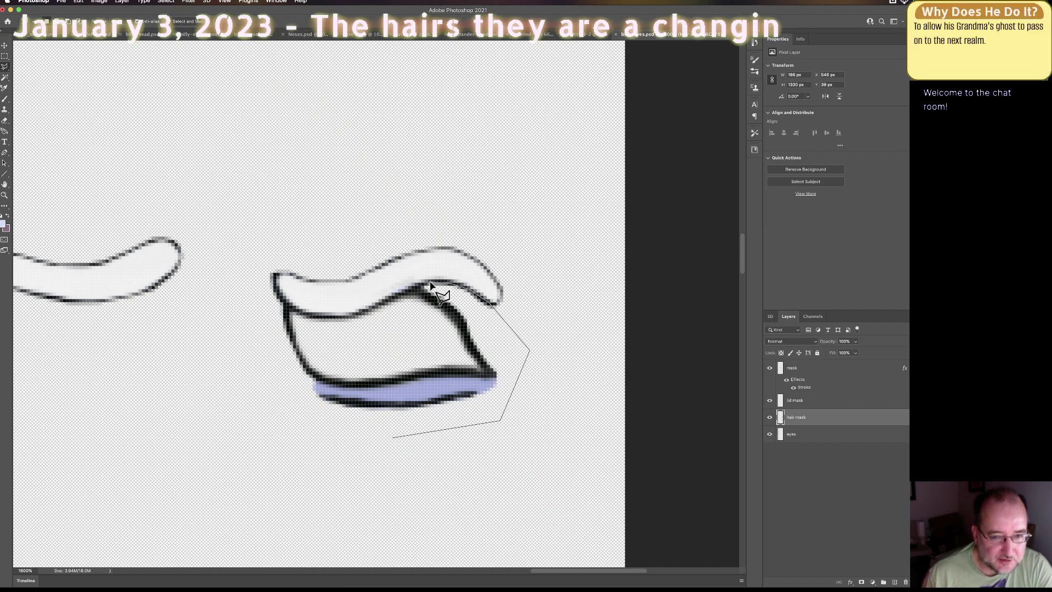
left_click(417, 285)
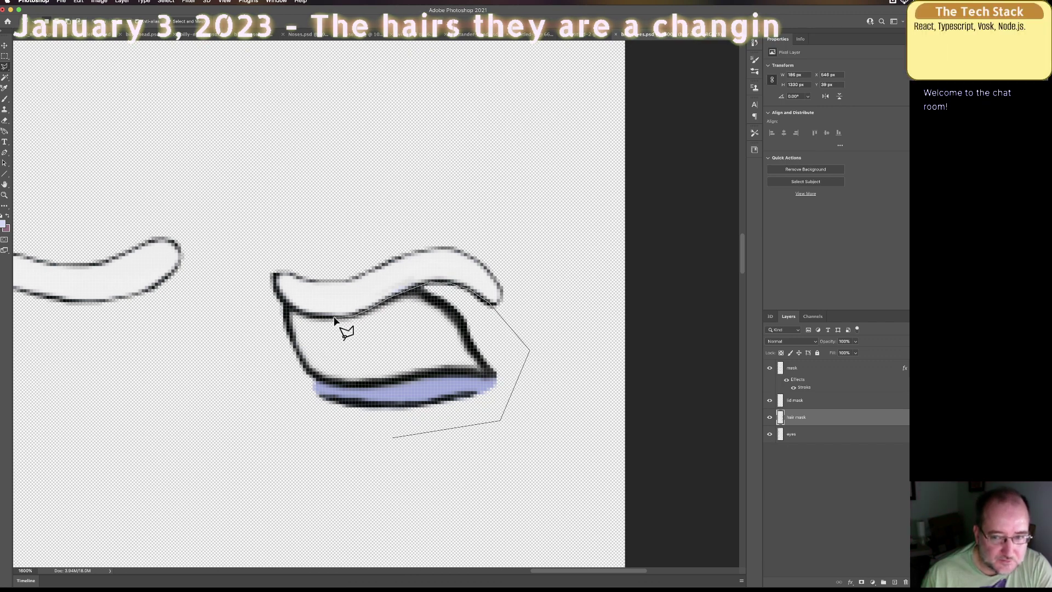
left_click(299, 318)
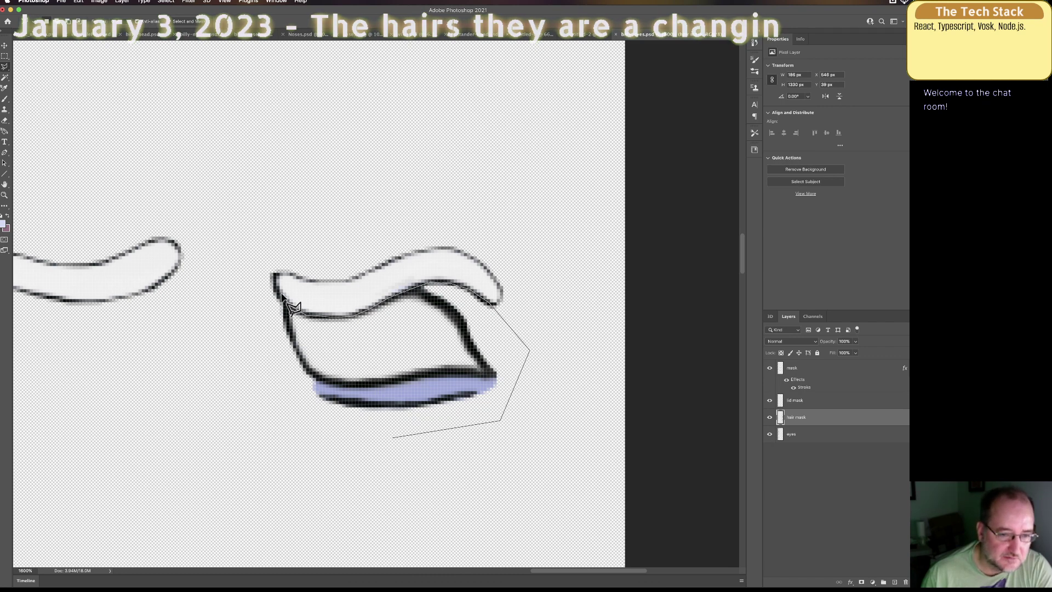
left_click(278, 265)
left_click(253, 253)
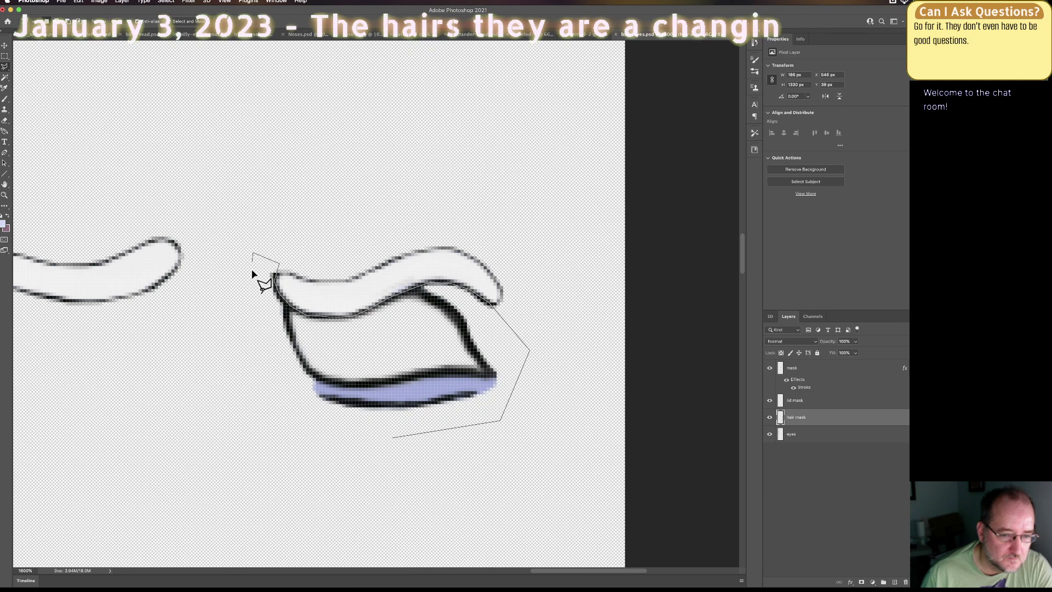
left_click(257, 393)
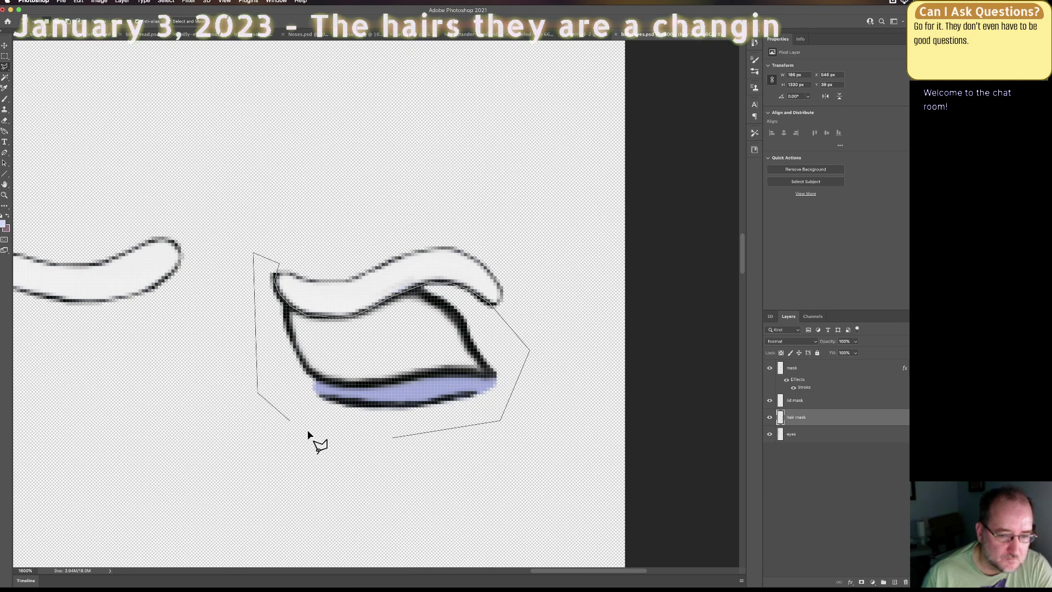
double_click(397, 462)
key("Delete")
key("ctrl+d")
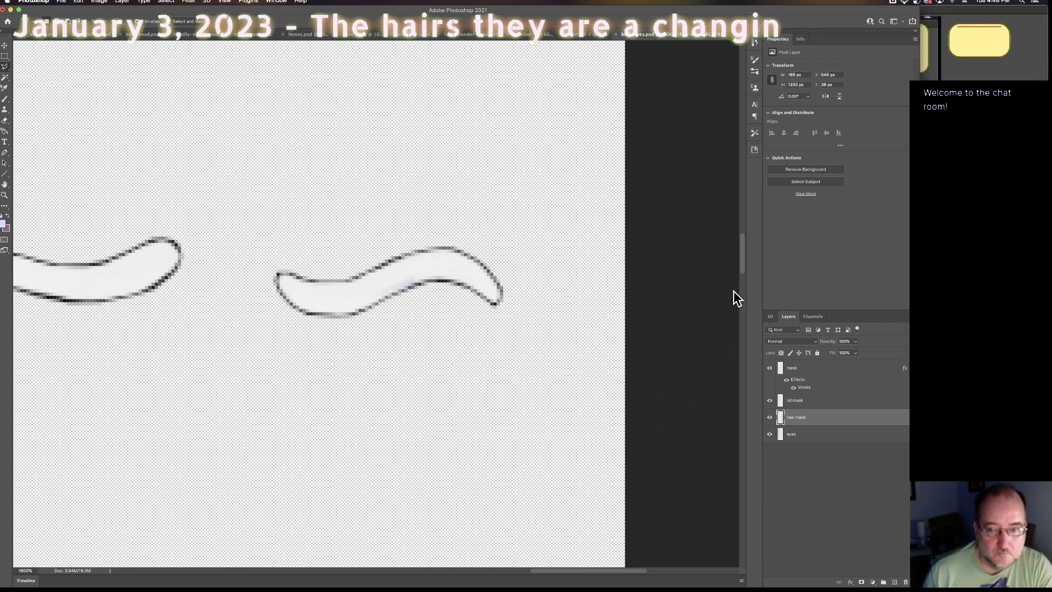
Step: In the next pair of eyes below, lasso and delete the excess outline along the left eyebrow's upper edge and both ends
left_click_drag(744, 248, 750, 289)
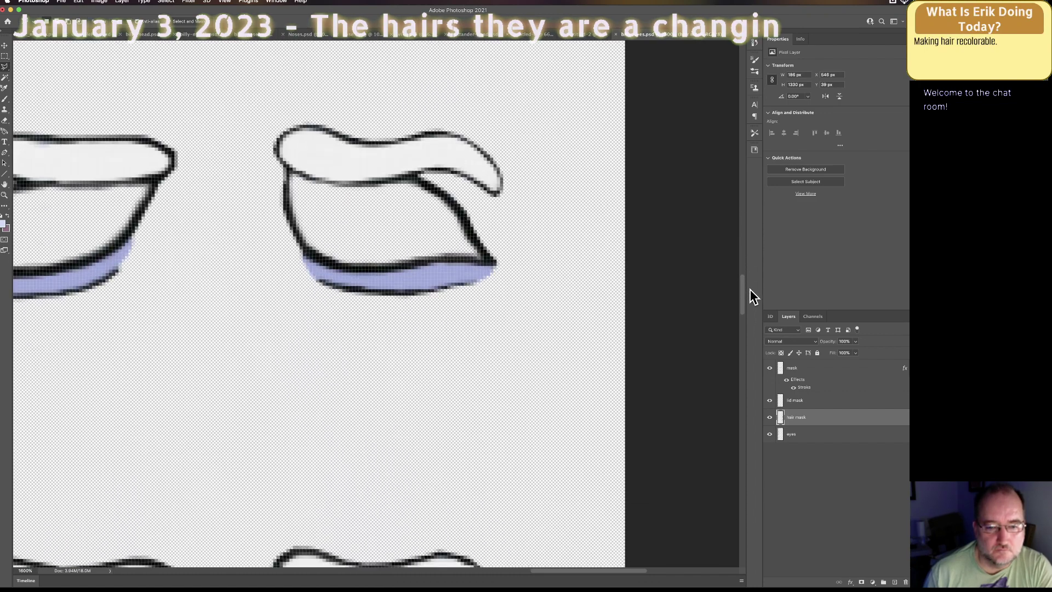
left_click_drag(608, 573, 542, 576)
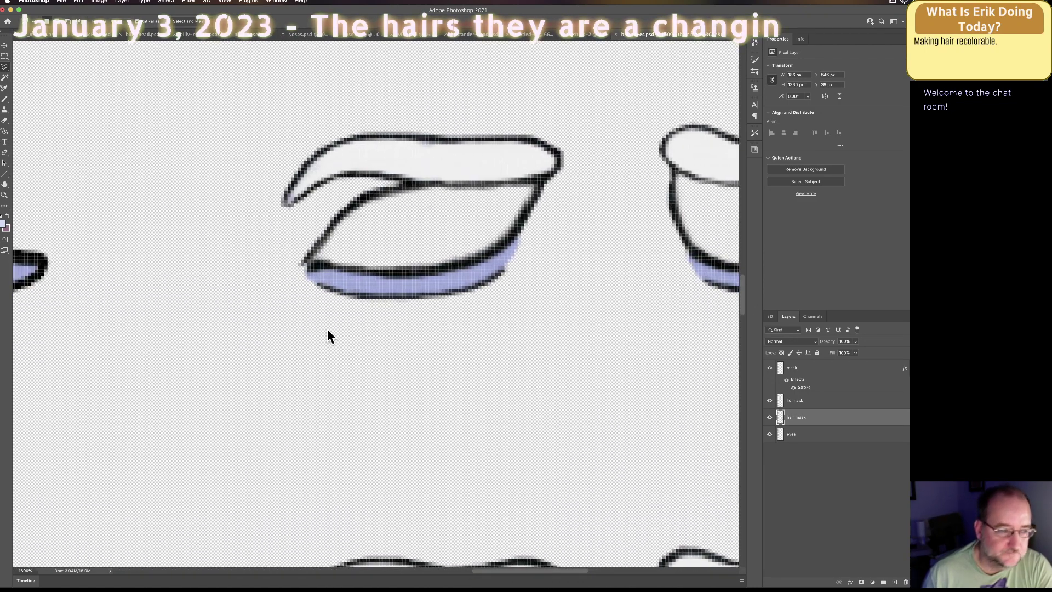
left_click(259, 290)
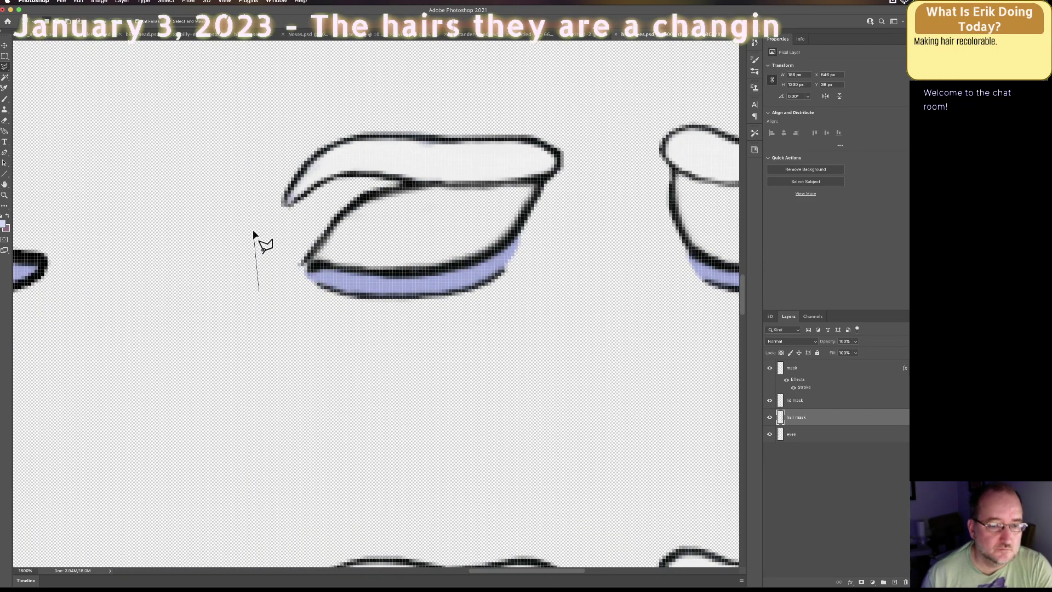
left_click(253, 231)
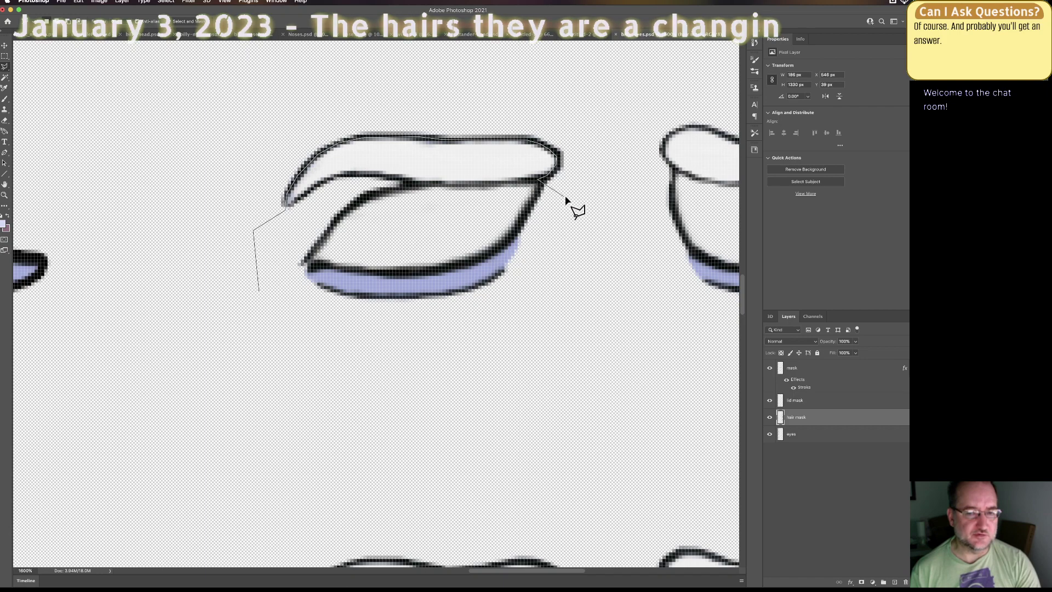
double_click(247, 115)
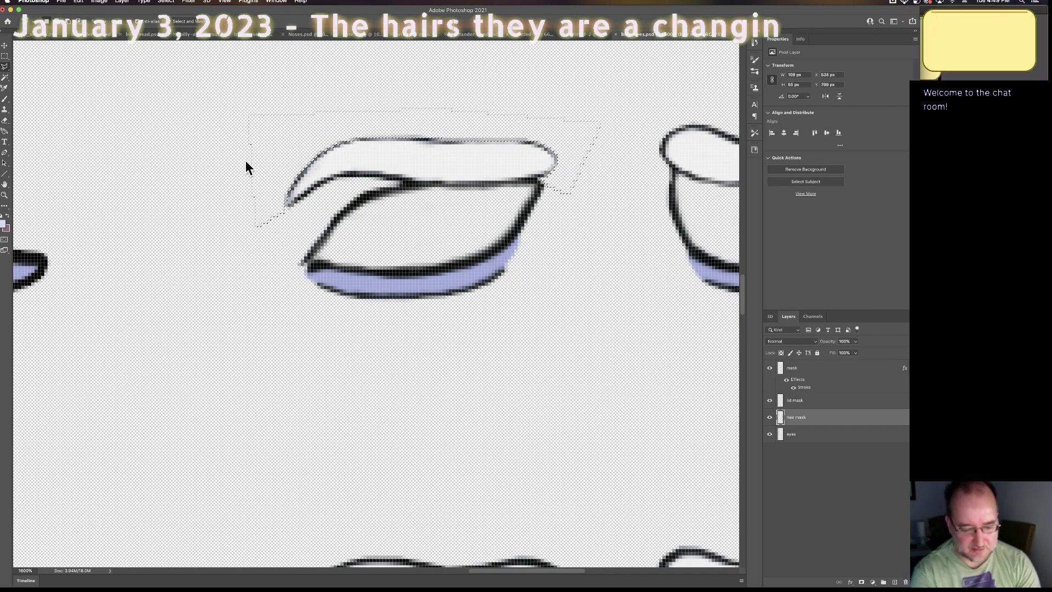
key("super+d")
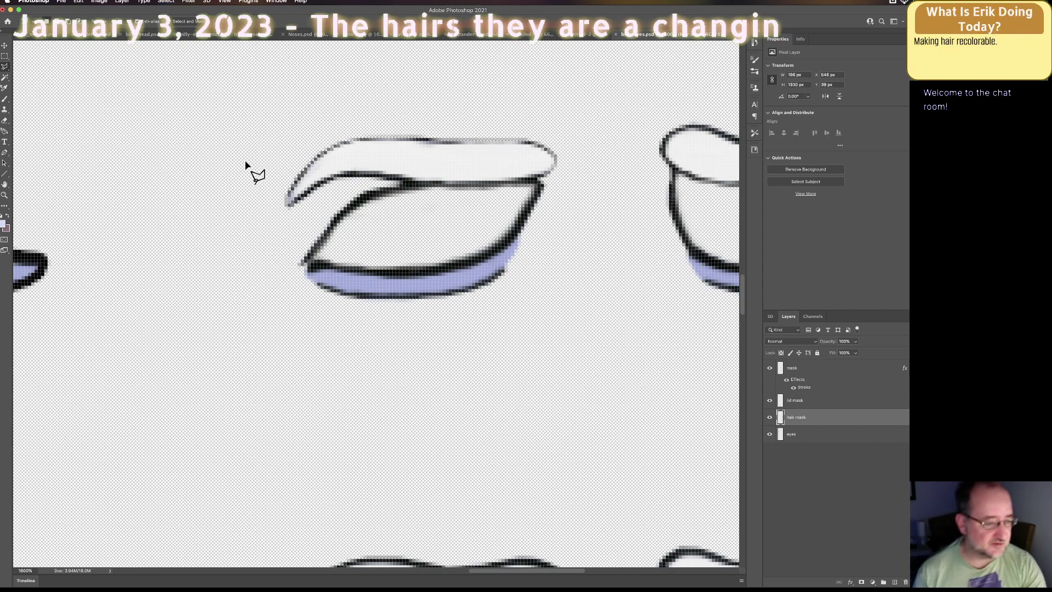
Step: Lasso the left eye along the underside of its eyebrow and delete it, leaving only the eyebrow
left_click(249, 215)
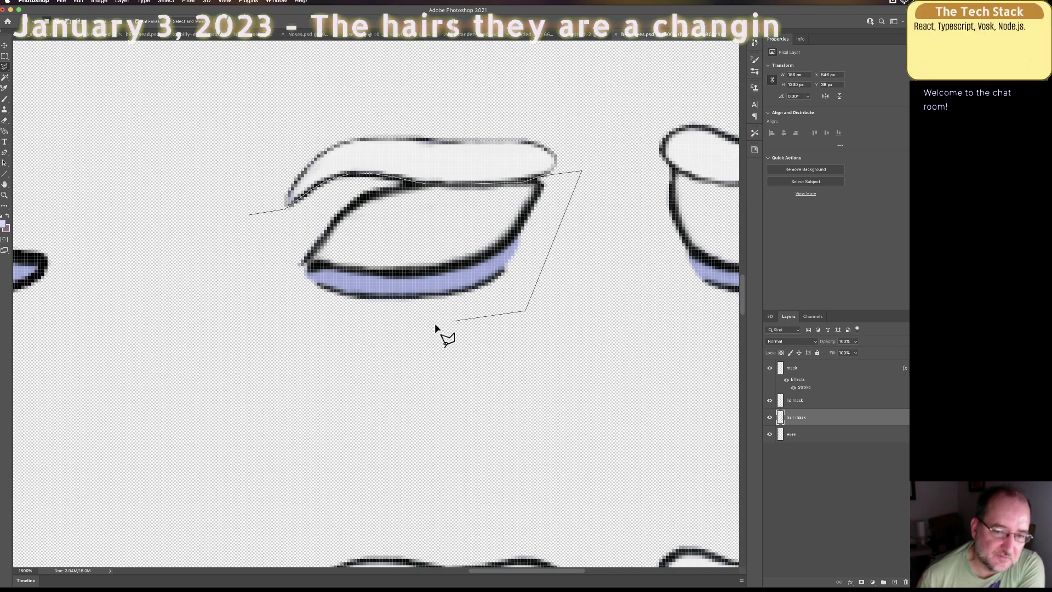
double_click(263, 244)
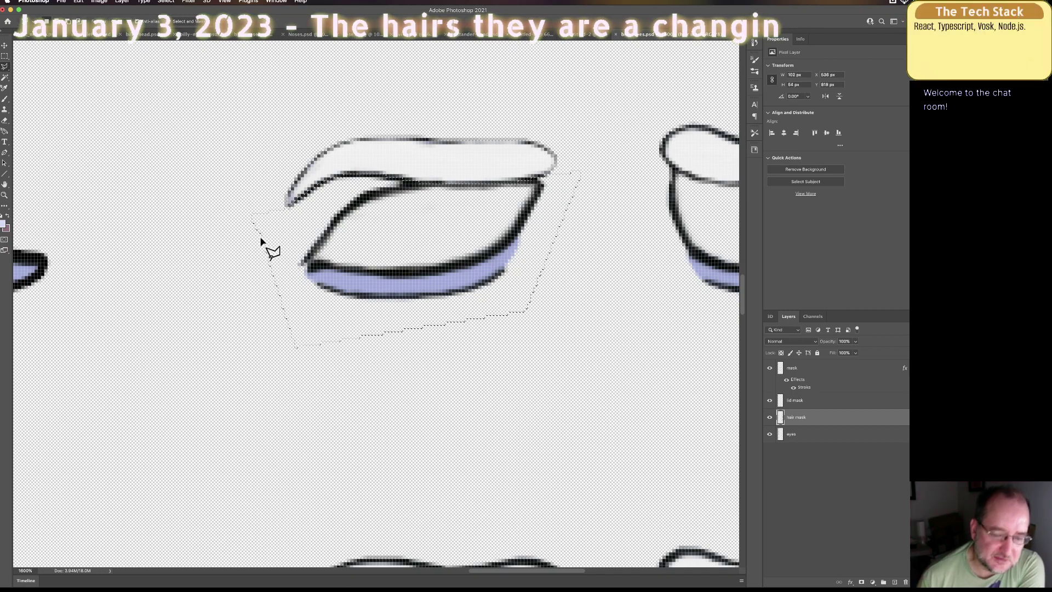
key("Delete")
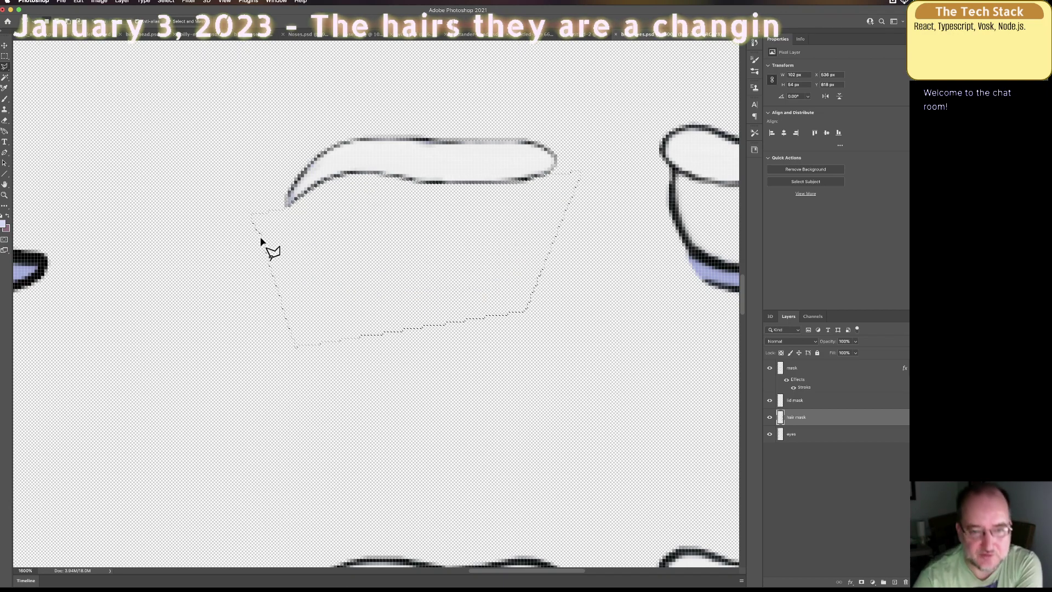
key("super+d")
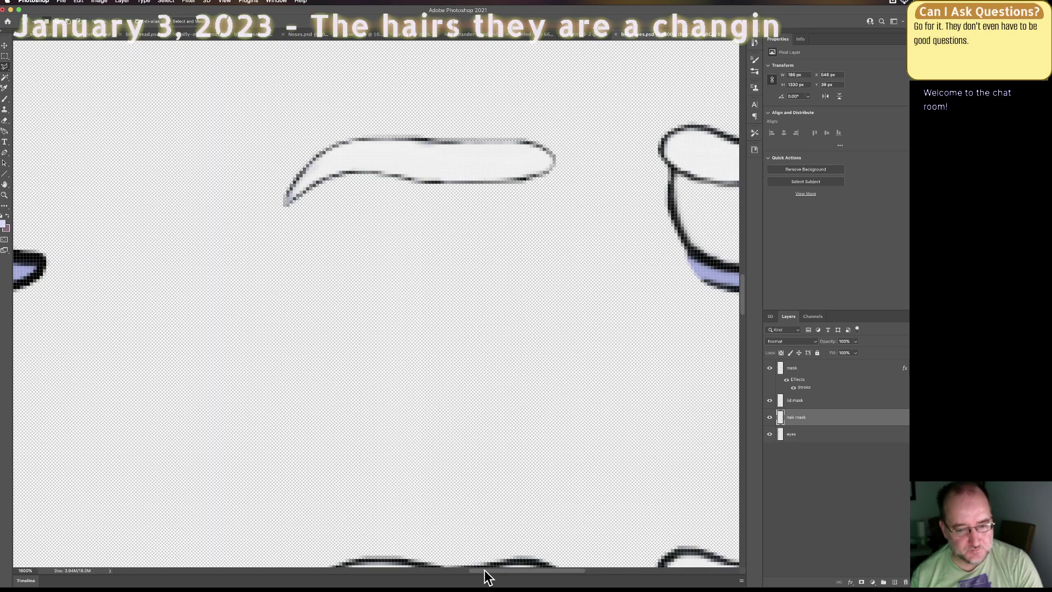
Step: Trim the excess outline along the upper edge and ends of the same pair's right eyebrow by lassoing and deleting it
left_click_drag(488, 571, 539, 571)
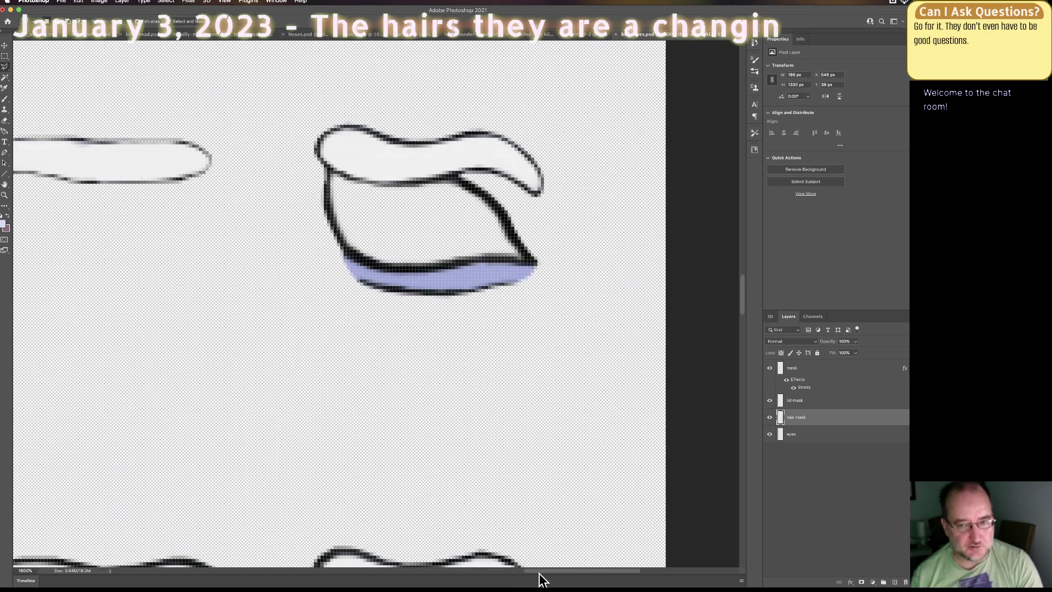
left_click(297, 302)
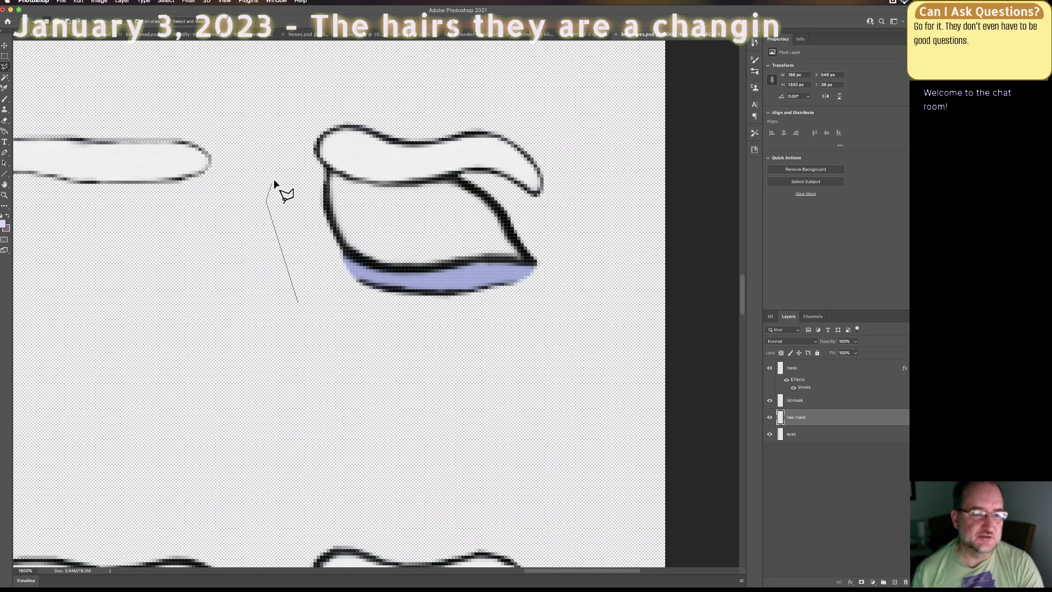
left_click(270, 117)
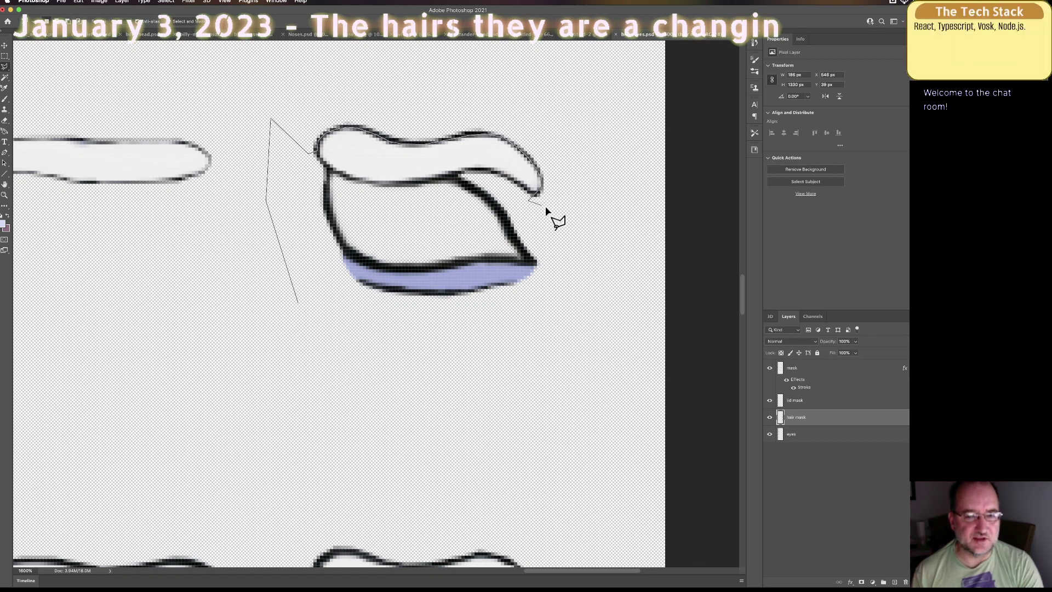
left_click(256, 88)
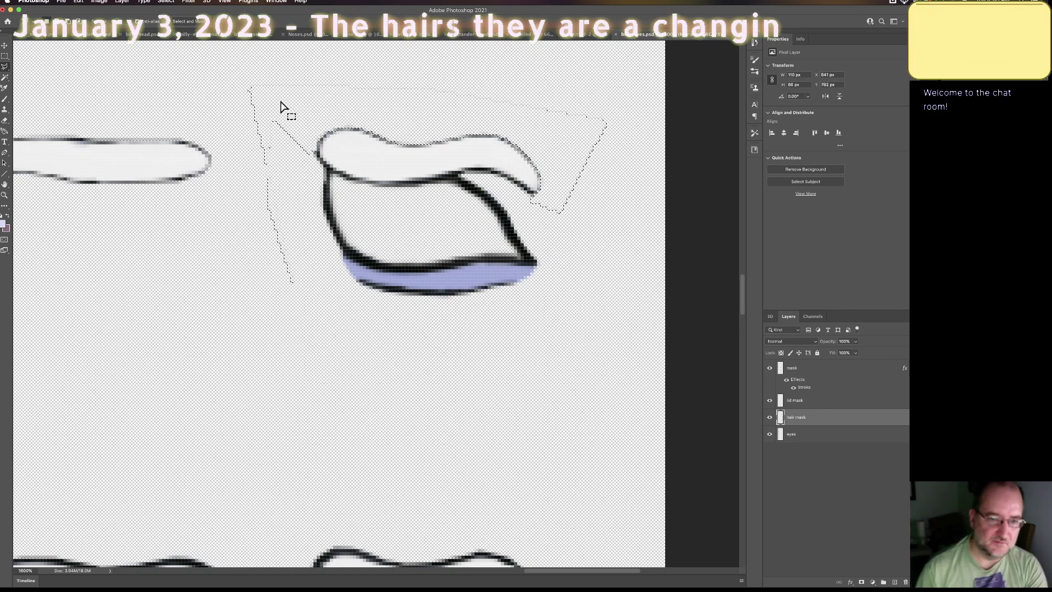
key("super+d")
Step: Lasso the right eye beneath the trimmed eyebrow, following the eyebrow's lower edge, and delete it
left_click(286, 134)
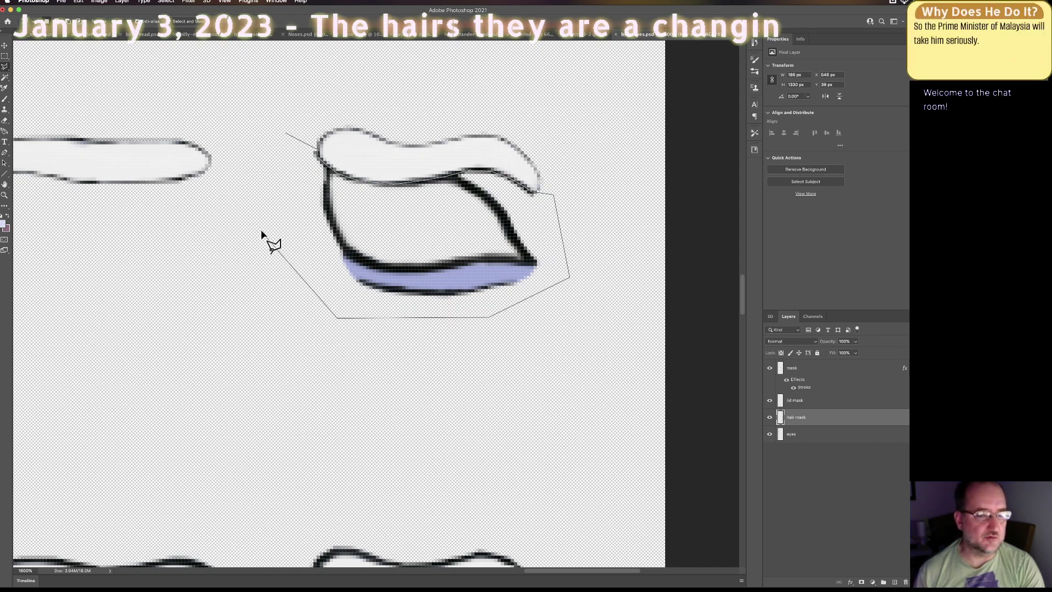
double_click(258, 197)
key("BackSpace")
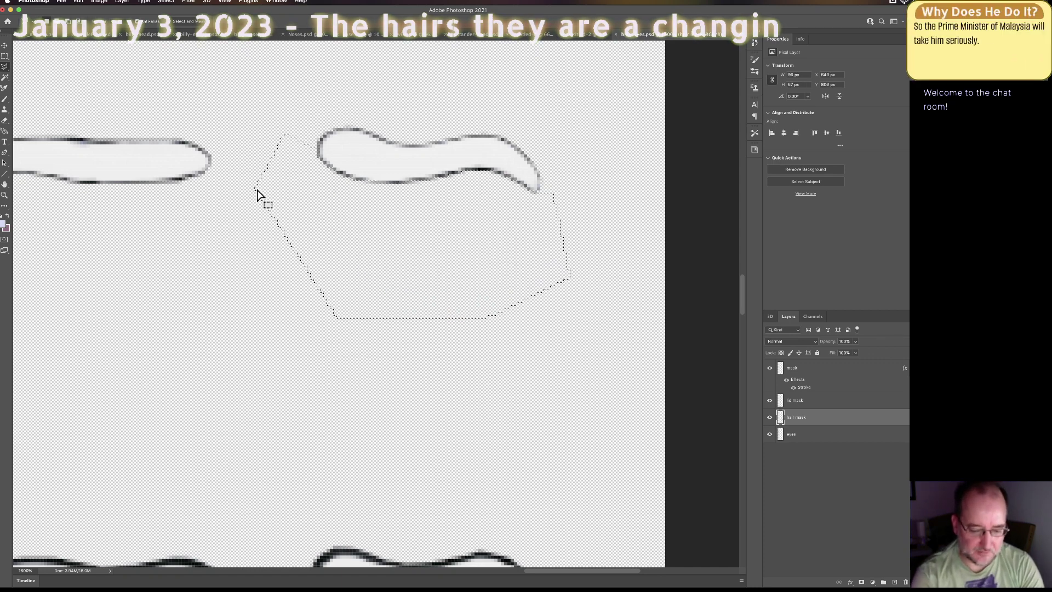
key("super+d")
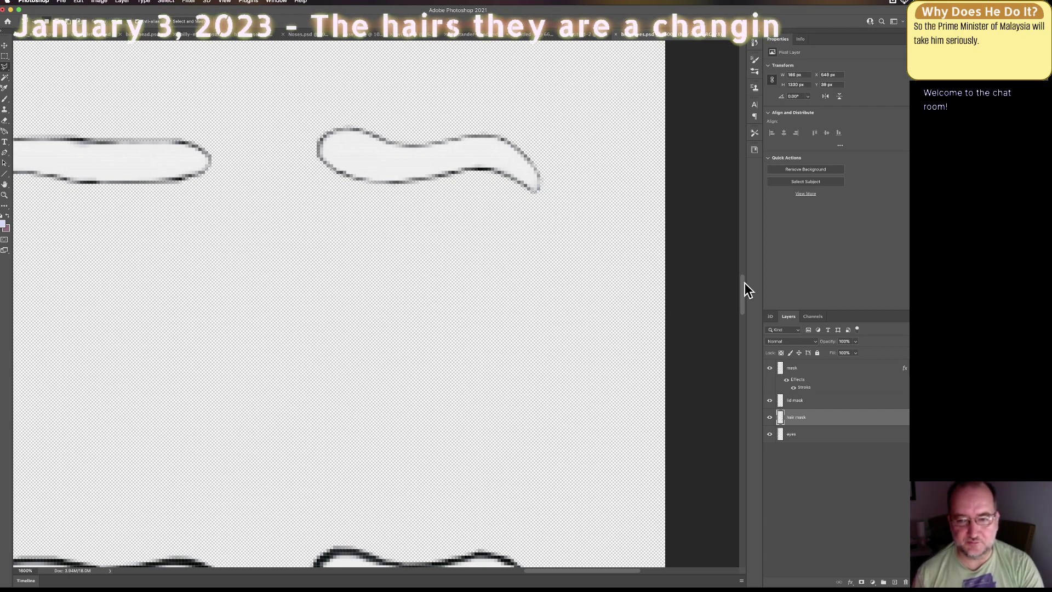
Step: In the next pair of eyes down, lasso and delete the excess outline along the left eyebrow's upper edge and ends
scroll(742, 290, "down", 10)
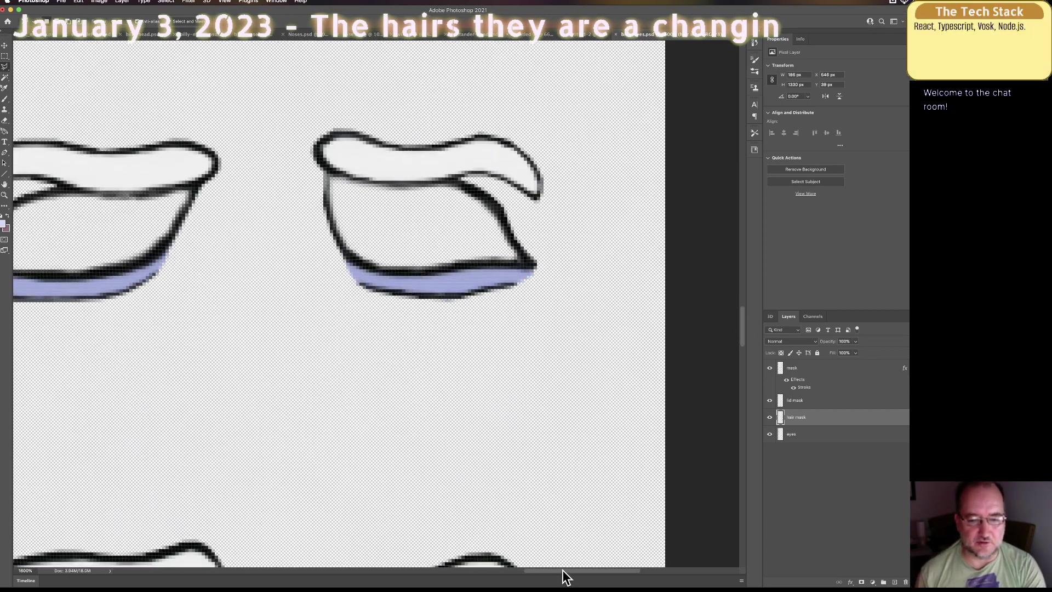
left_click_drag(564, 572, 501, 572)
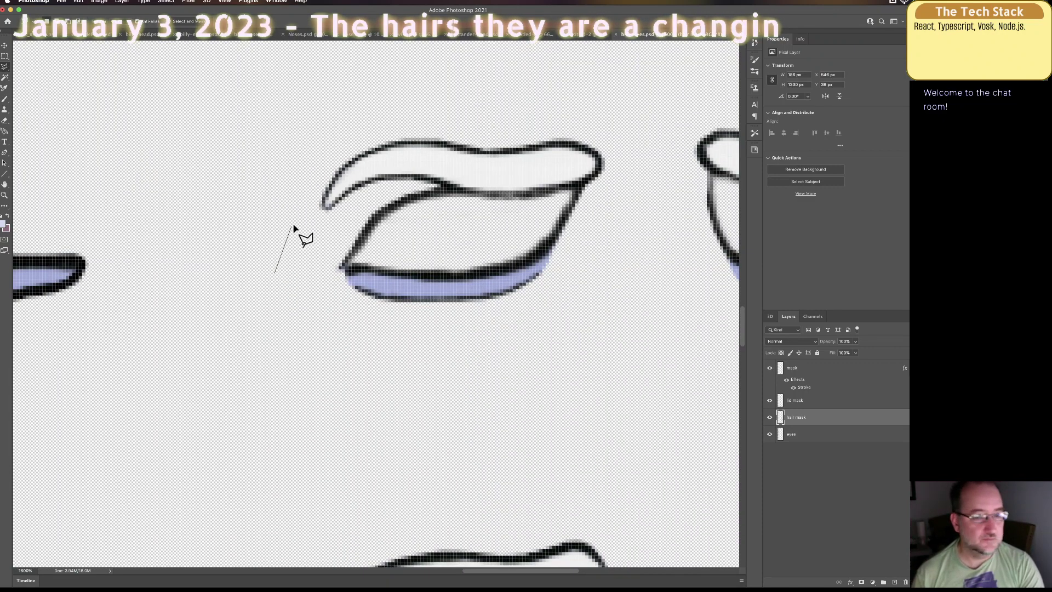
left_click(316, 225)
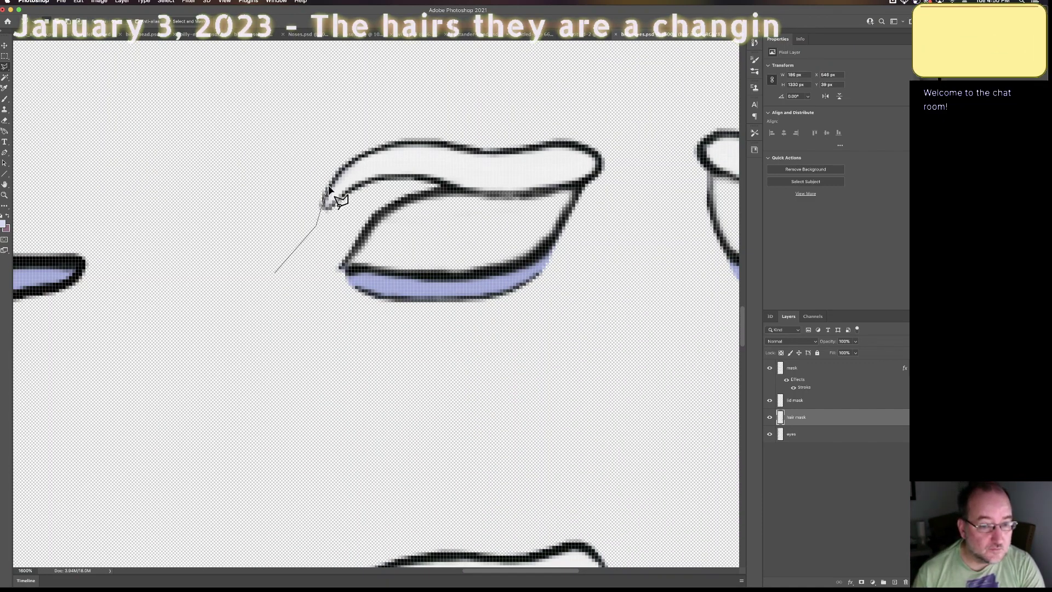
mouse_move(328, 187)
left_mouse_down()
mouse_move(357, 160)
mouse_move(416, 144)
mouse_move(586, 153)
mouse_move(599, 163)
mouse_move(588, 179)
left_mouse_up()
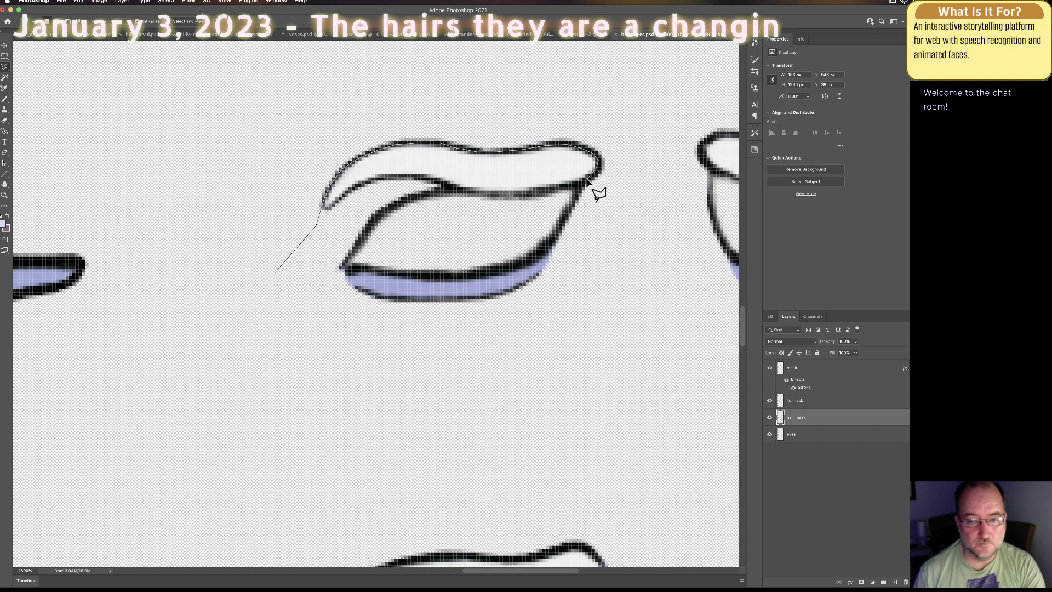
left_click(601, 214)
left_click(630, 125)
left_click(411, 104)
left_click(316, 131)
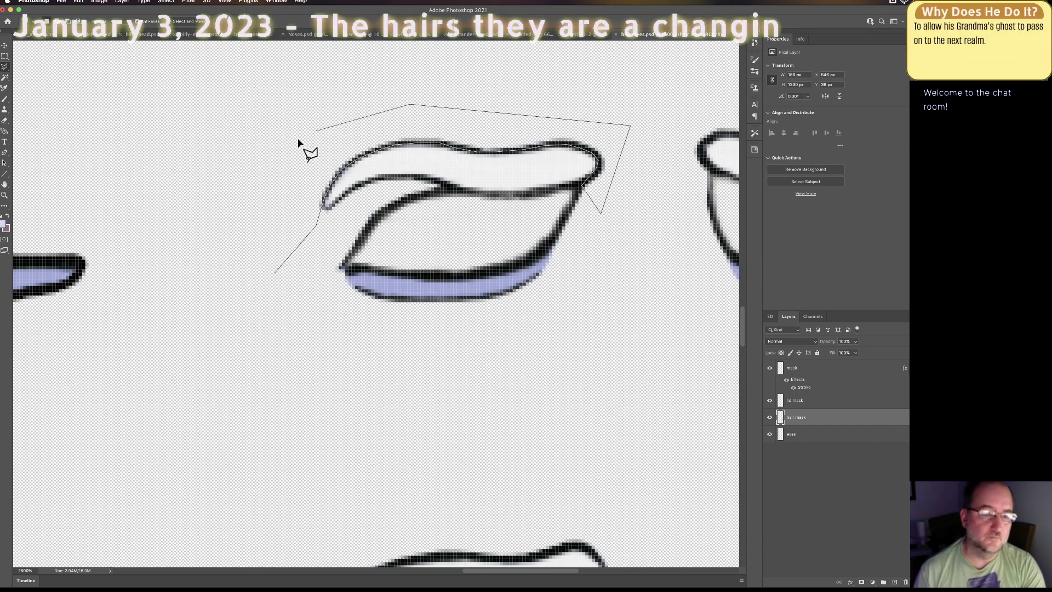
double_click(244, 212)
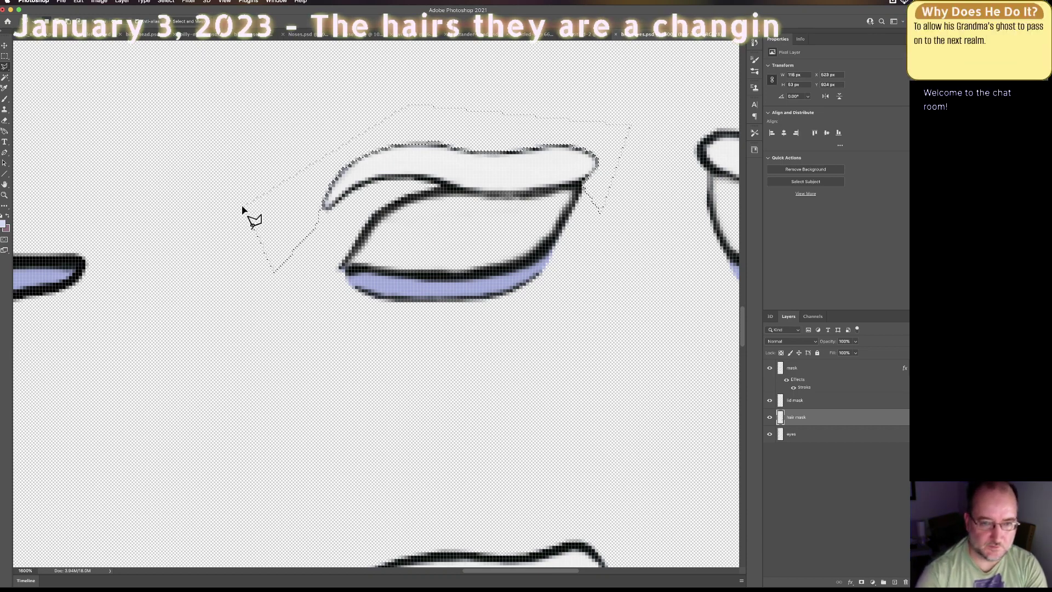
key("super+d")
Step: Lasso the left eye of this pair, following its eyebrow's lower edge, and delete it together with the excess lower outline
left_click(291, 245)
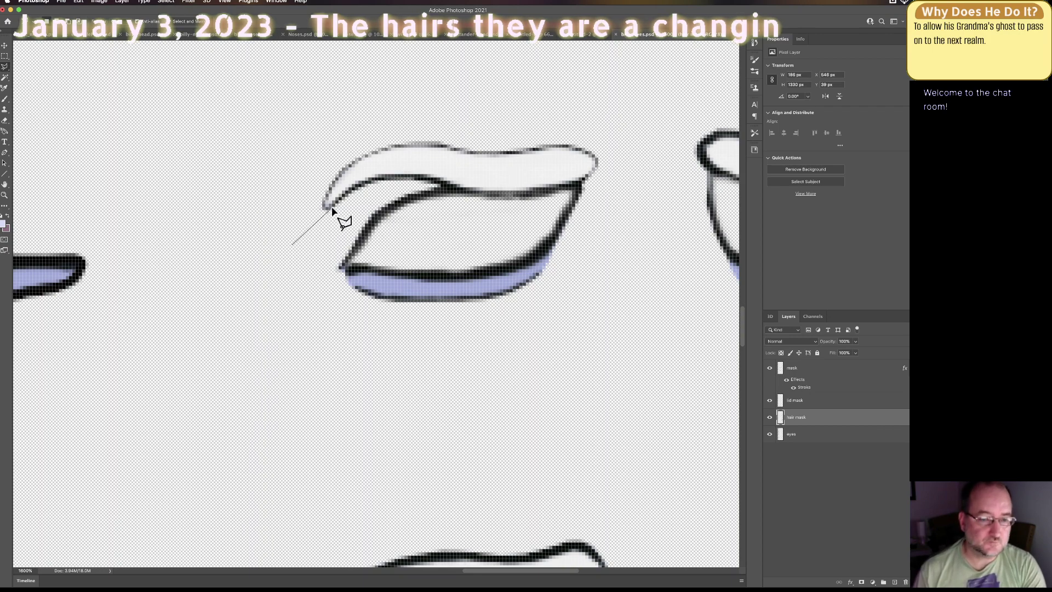
left_click(328, 207)
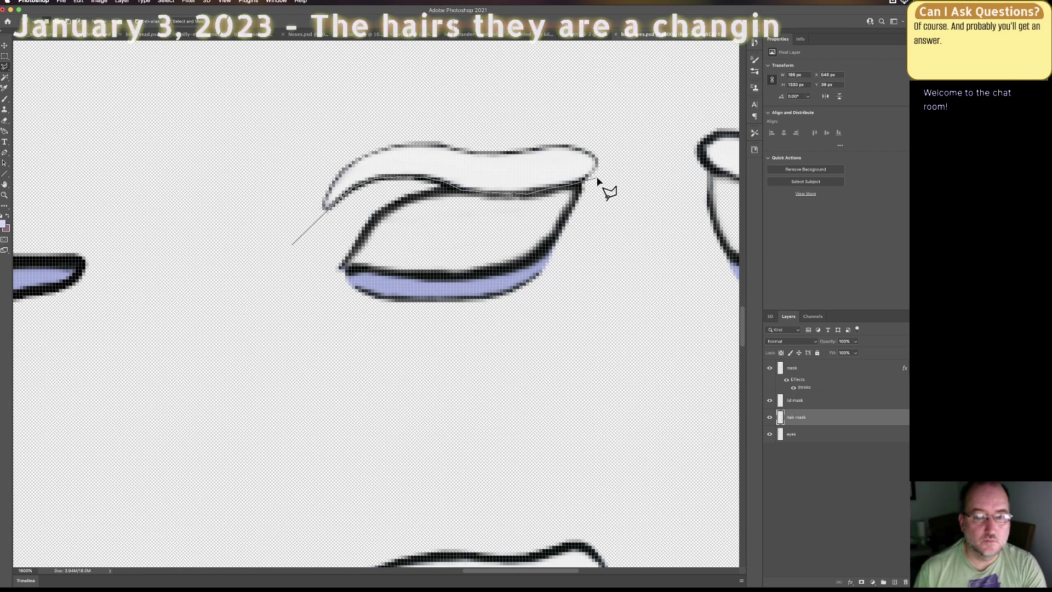
double_click(296, 280)
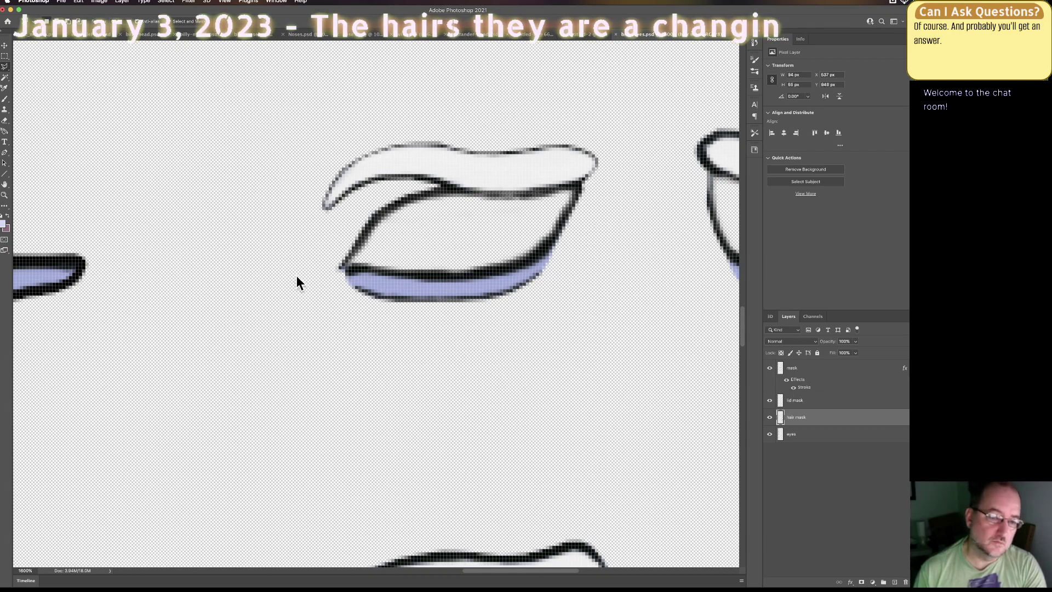
key("super+d")
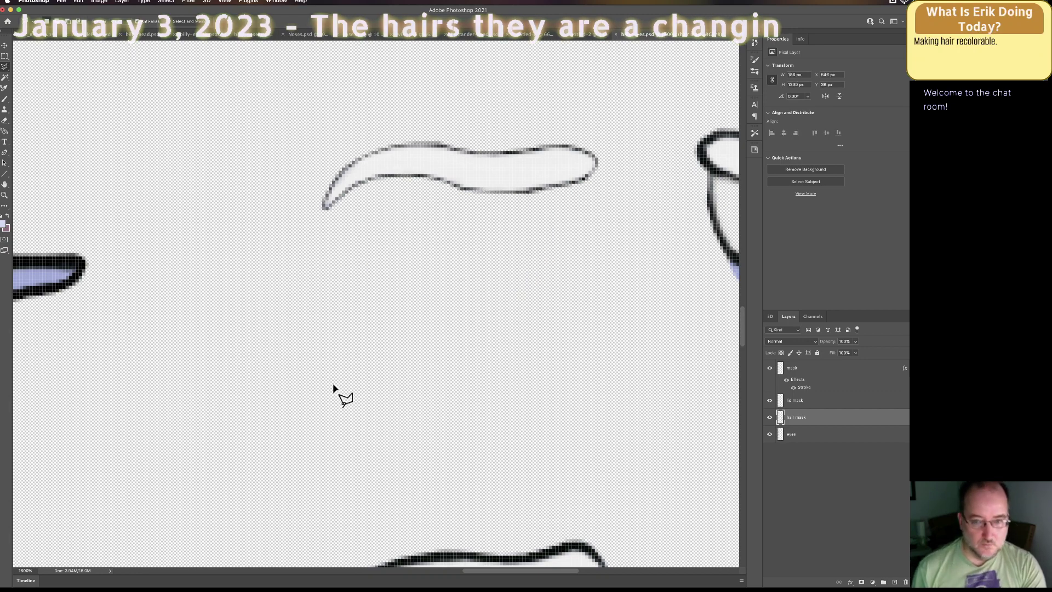
Step: Lasso and delete the excess outline above and around the tail of the right eyebrow, along with the outer part of the right eye
left_click_drag(482, 573, 541, 575)
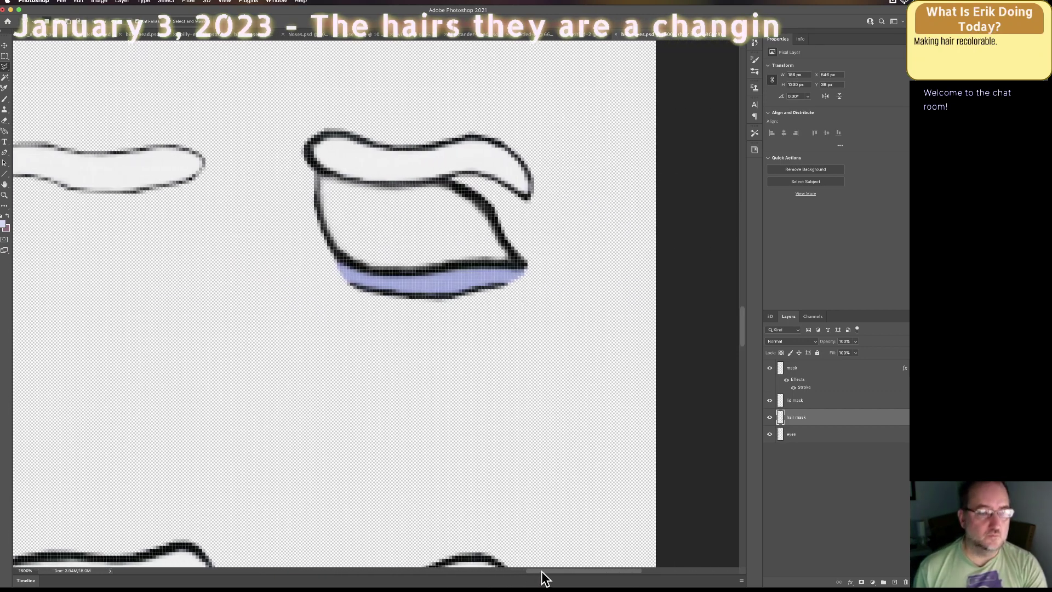
left_click(236, 88)
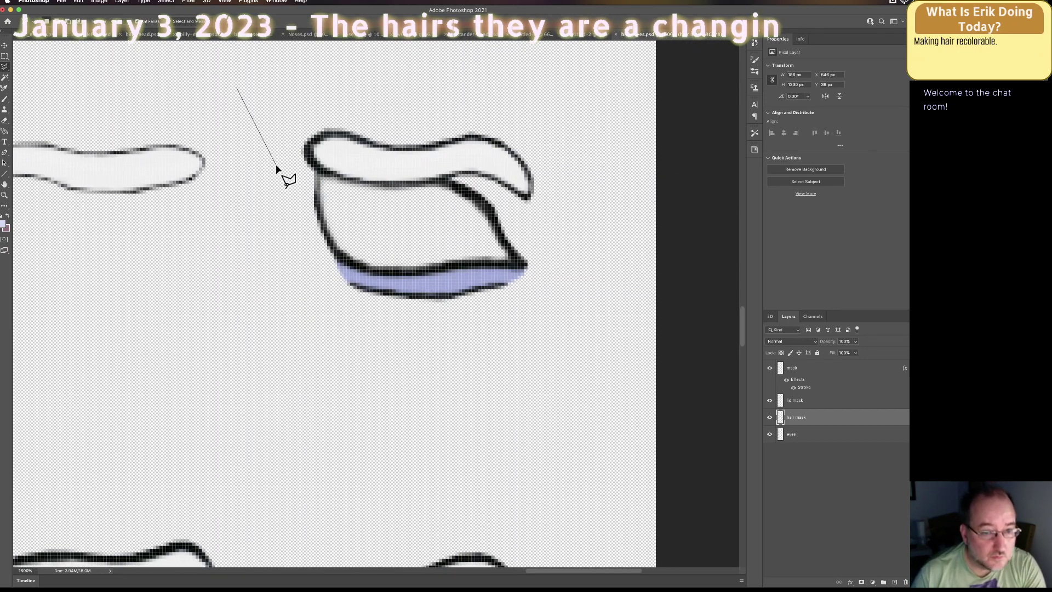
left_click(276, 164)
left_click(309, 155)
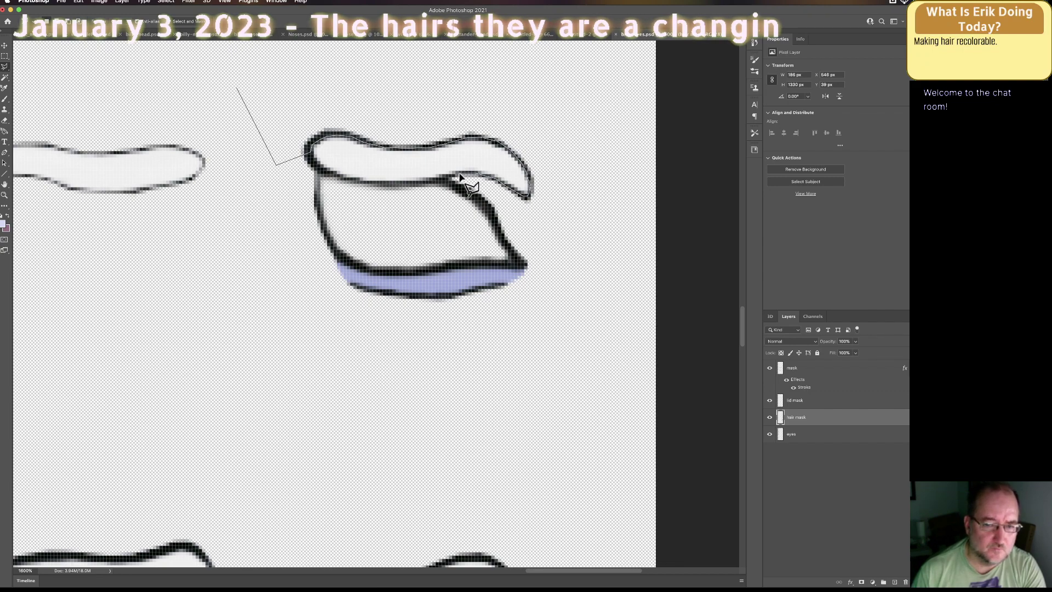
left_click(413, 197)
left_click(501, 355)
left_click(601, 276)
left_click(590, 88)
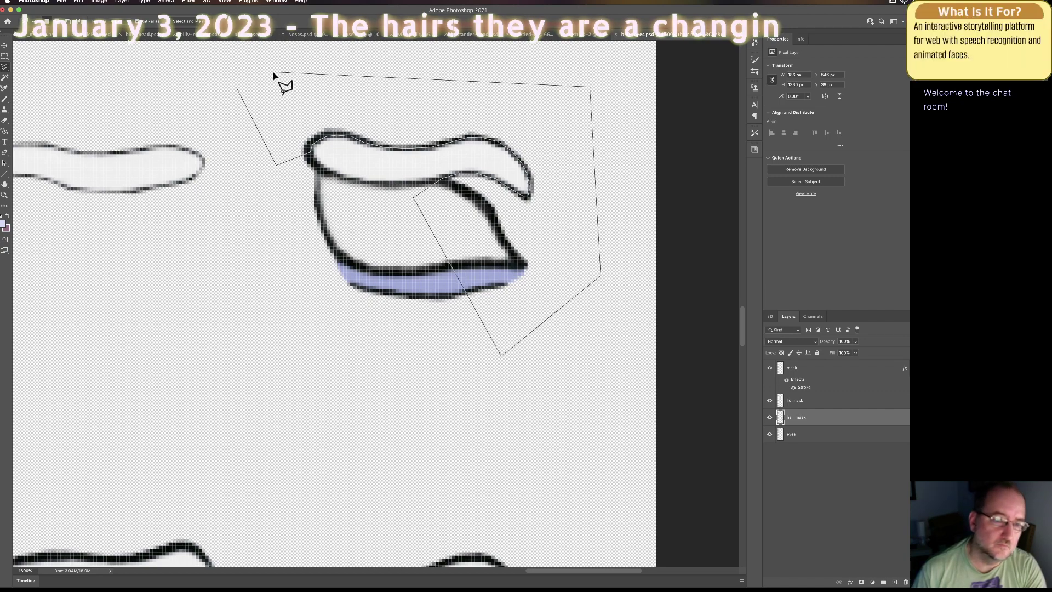
double_click(269, 73)
key("Delete")
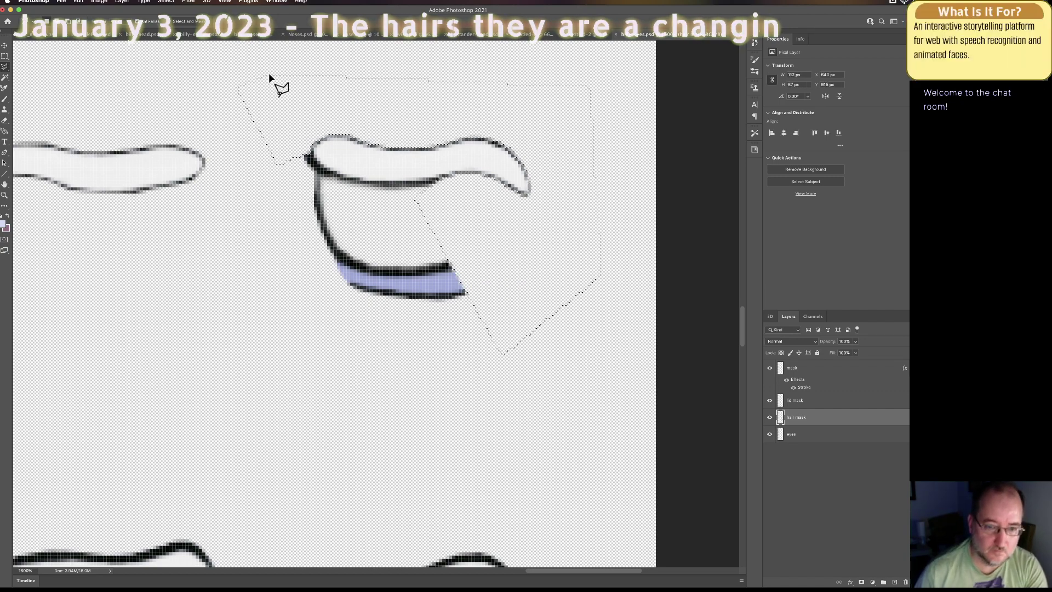
key("ctrl+d")
Step: Lasso the remaining inner part of the right eye along the eyebrow's lower edge and delete it, leaving only the eyebrow
left_click(246, 124)
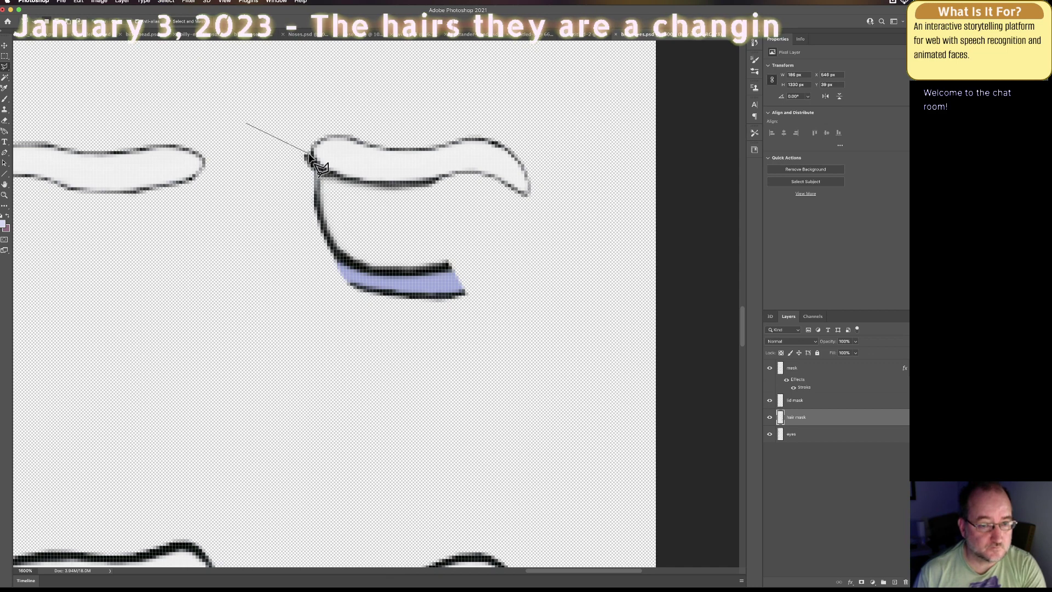
left_click(310, 155)
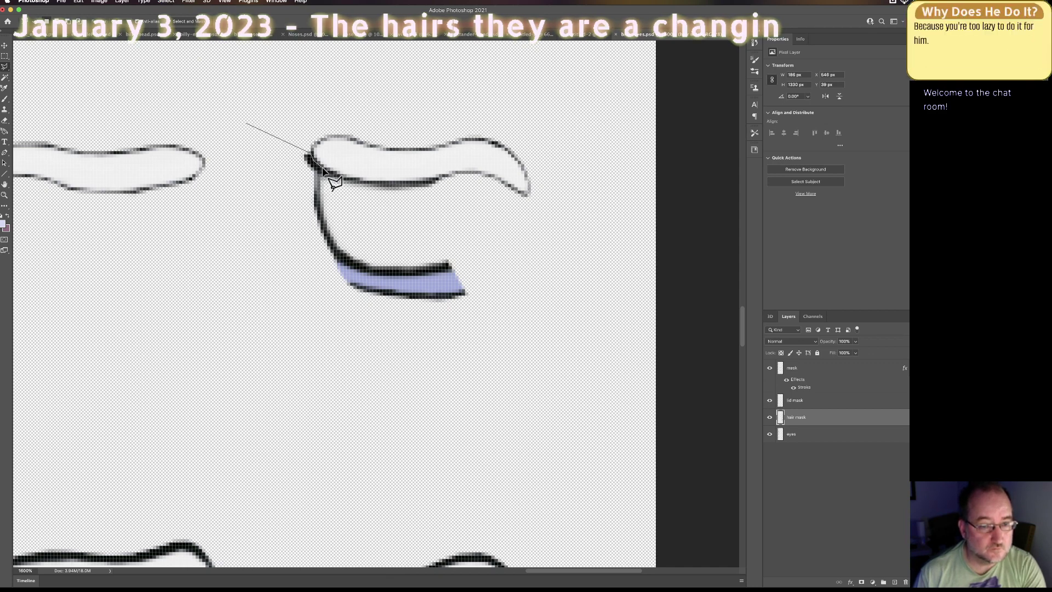
left_click(360, 184)
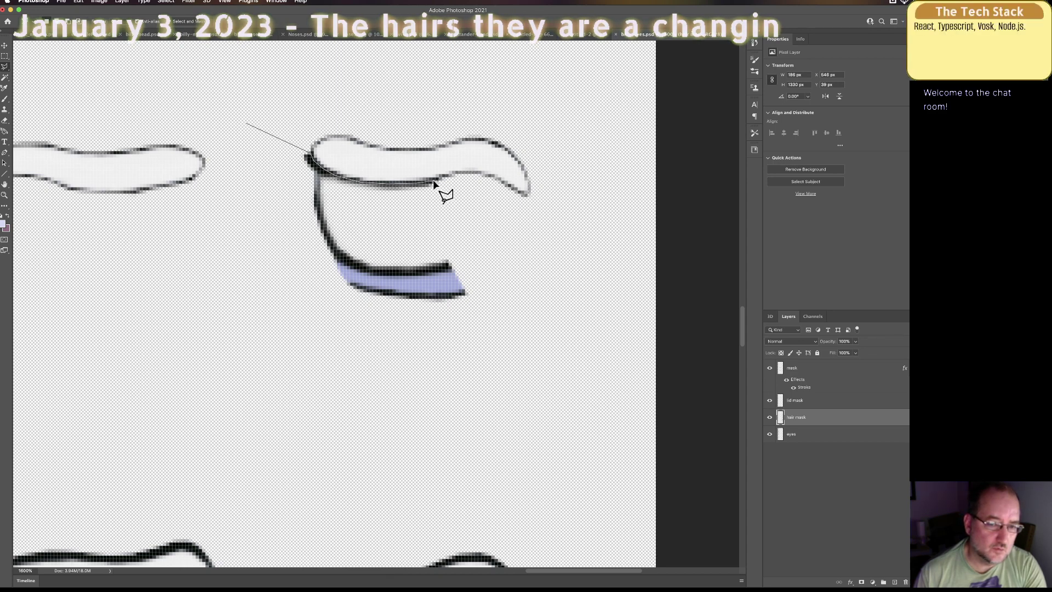
left_click(469, 194)
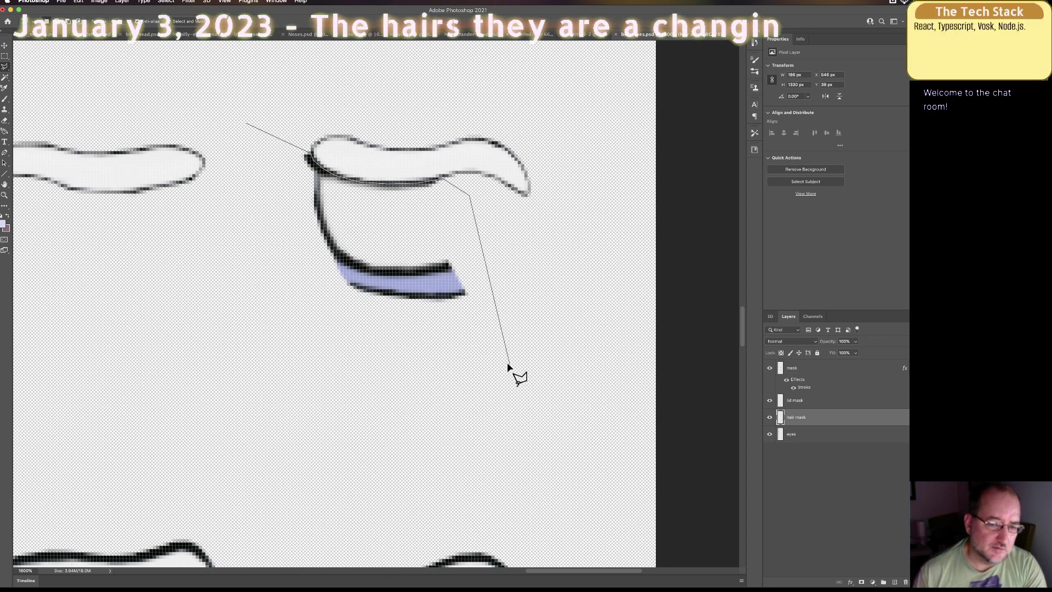
left_click(393, 324)
left_click(309, 288)
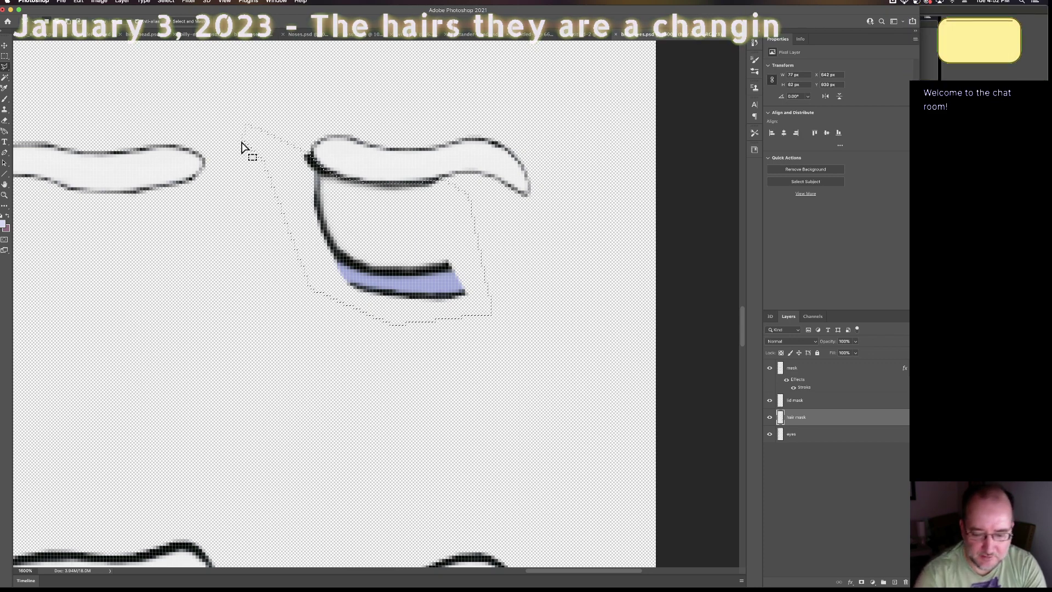
double_click(244, 145)
key("Delete")
key("super+d")
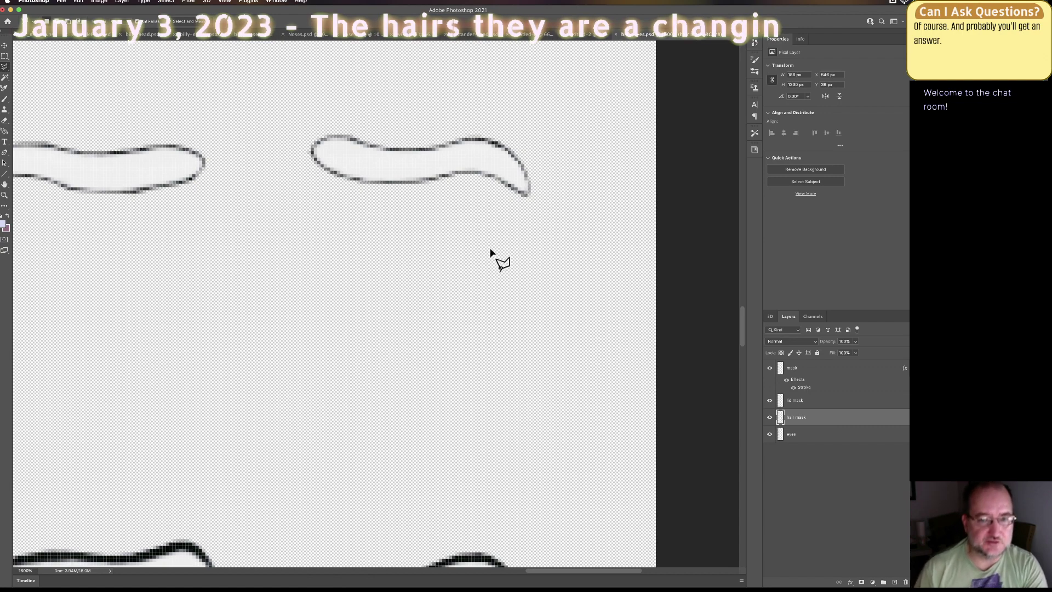
Step: In the following pair of eyes below, trim the left eyebrow's excess outline along its upper edge and inner end
scroll(741, 330, "up", 2)
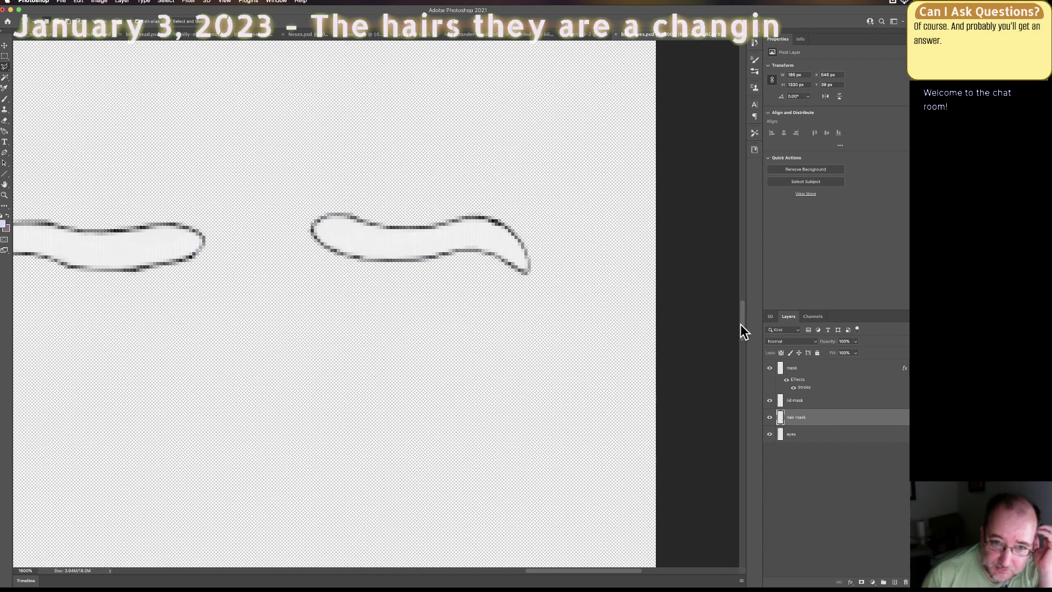
scroll(741, 334, "down", 4)
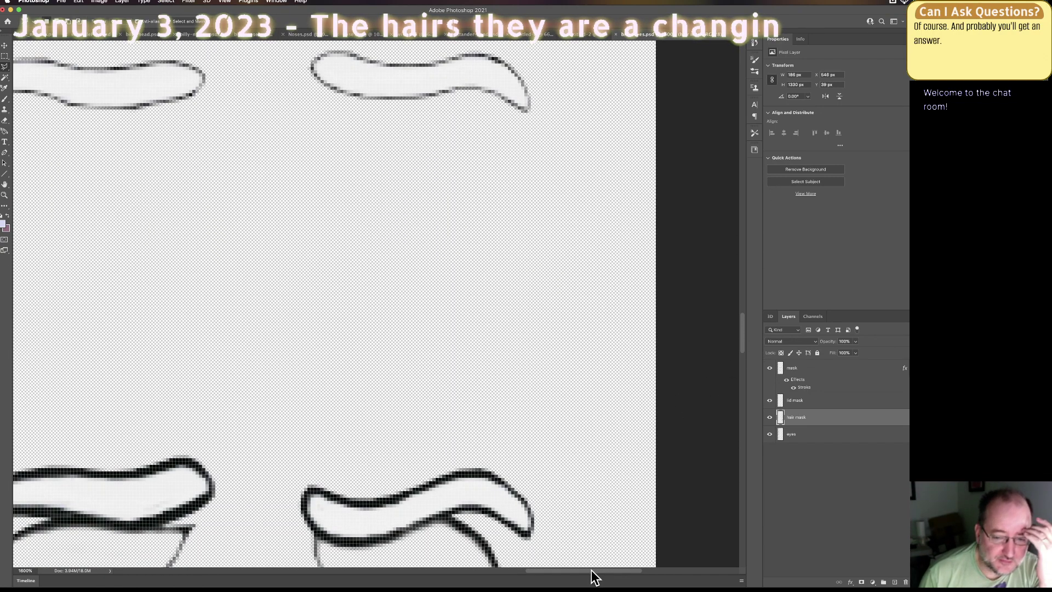
left_click_drag(593, 577, 548, 577)
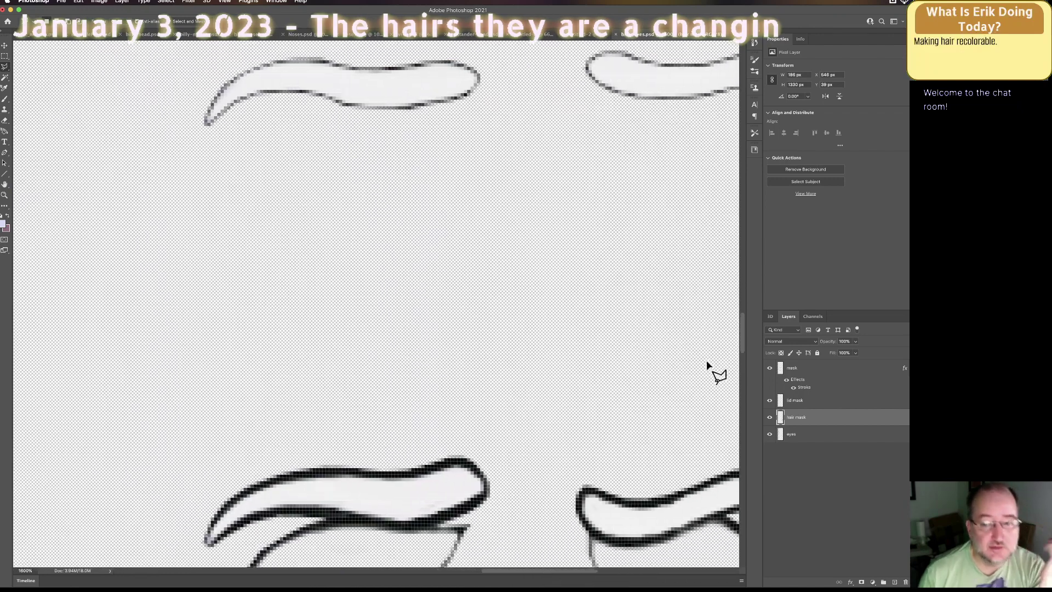
scroll(741, 345, "down", 5)
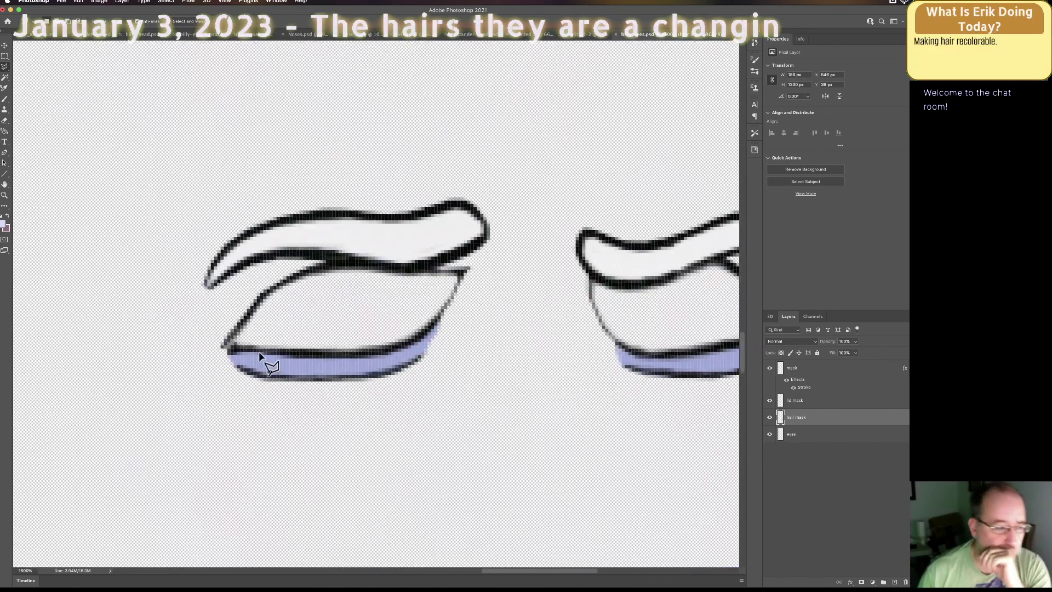
left_click(184, 340)
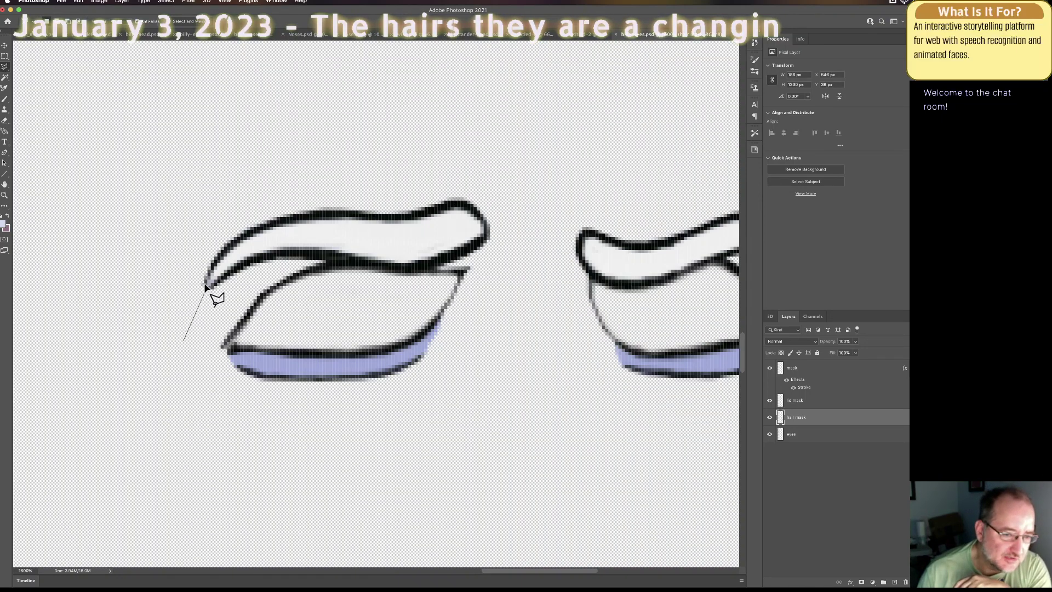
left_click(206, 285)
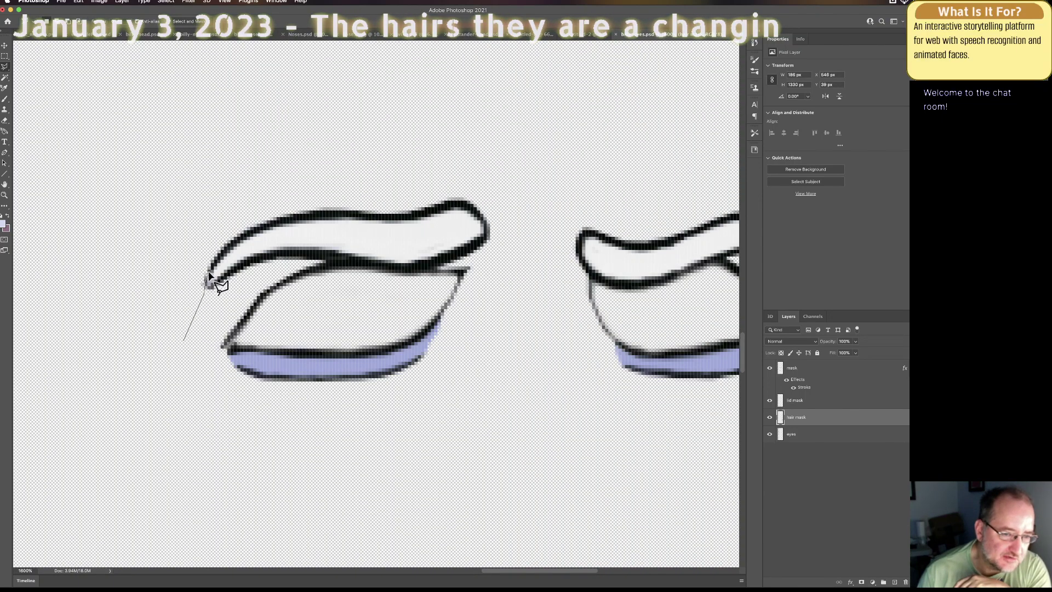
left_click(235, 241)
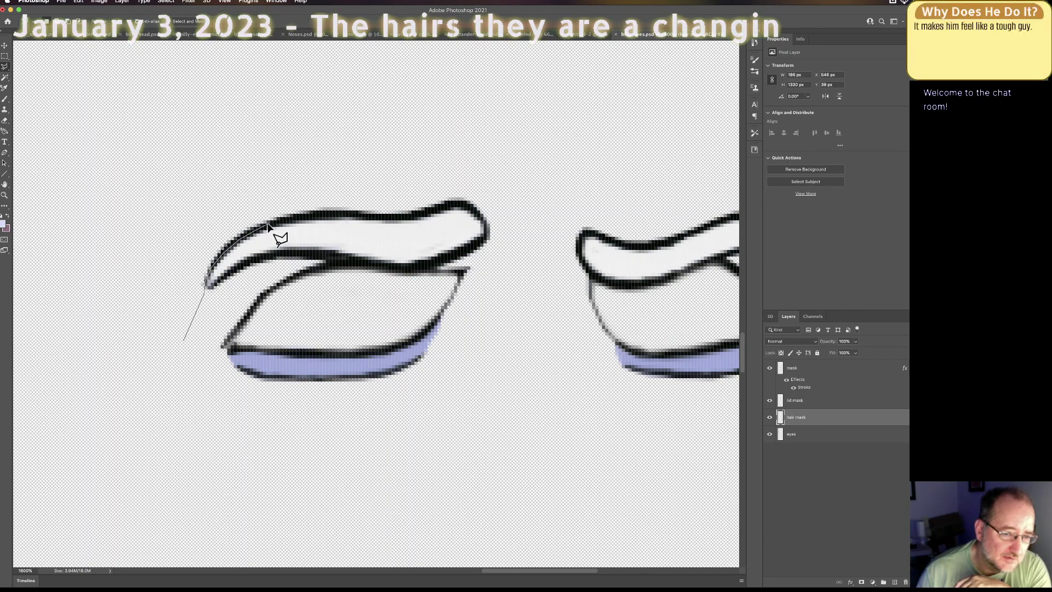
left_click(281, 225)
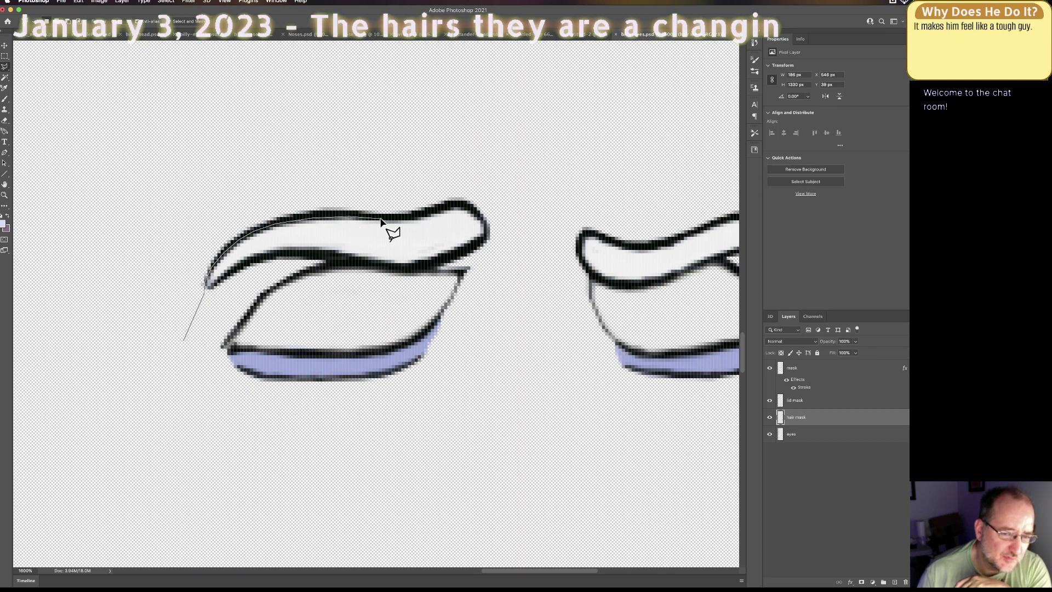
mouse_move(420, 228)
left_mouse_down()
mouse_move(470, 210)
mouse_move(500, 264)
mouse_move(519, 199)
mouse_move(460, 181)
mouse_move(232, 200)
mouse_move(162, 283)
left_mouse_up()
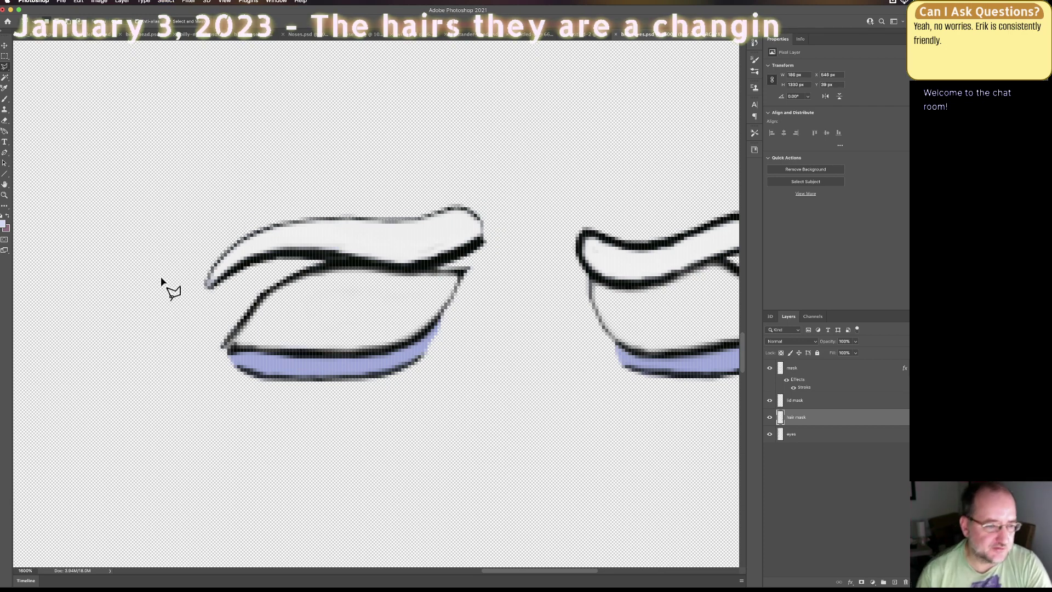
Step: Lasso the left eye and the thick outline beneath the newly trimmed eyebrow and delete them, leaving only the eyebrow
left_click(143, 328)
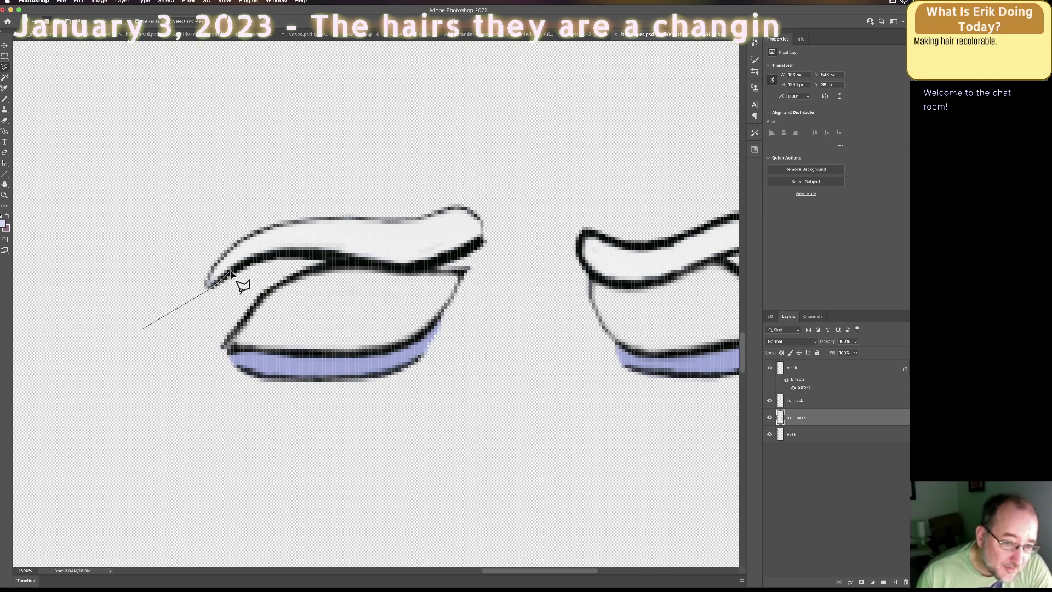
left_click_drag(230, 272, 268, 259)
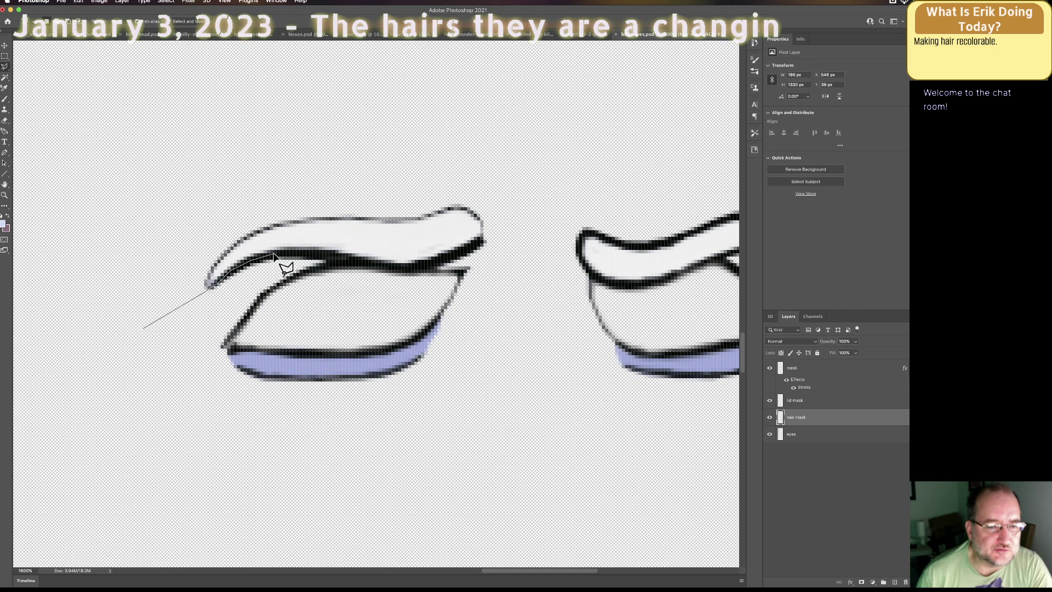
mouse_move(275, 255)
left_mouse_down()
mouse_move(407, 269)
mouse_move(498, 235)
mouse_move(510, 251)
mouse_move(483, 322)
mouse_move(426, 405)
mouse_move(429, 381)
mouse_move(351, 404)
mouse_move(258, 400)
mouse_move(197, 335)
mouse_move(166, 345)
mouse_move(155, 333)
left_mouse_up()
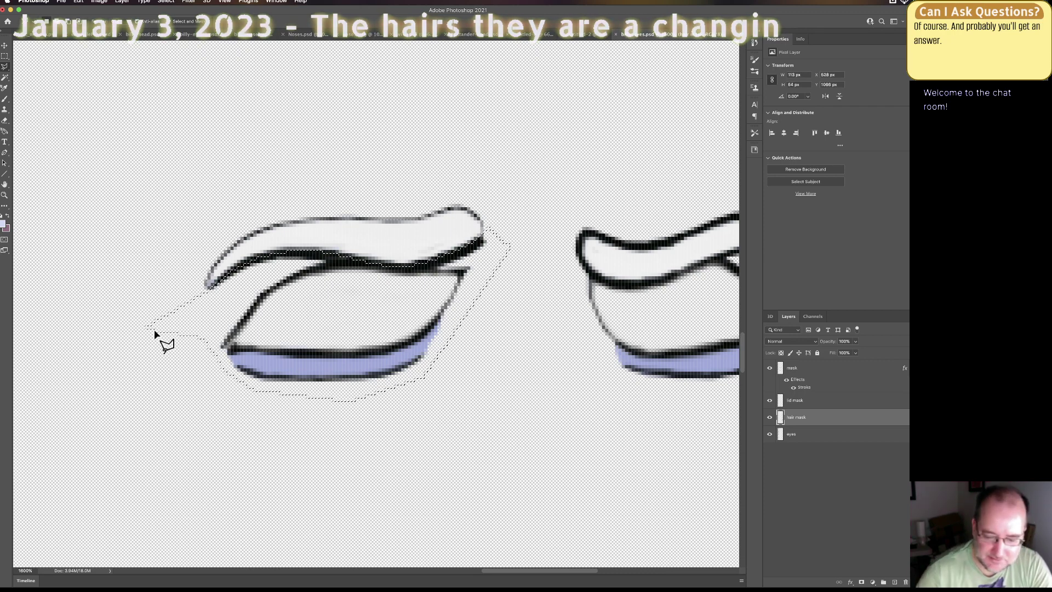
key("Delete")
key("super+d")
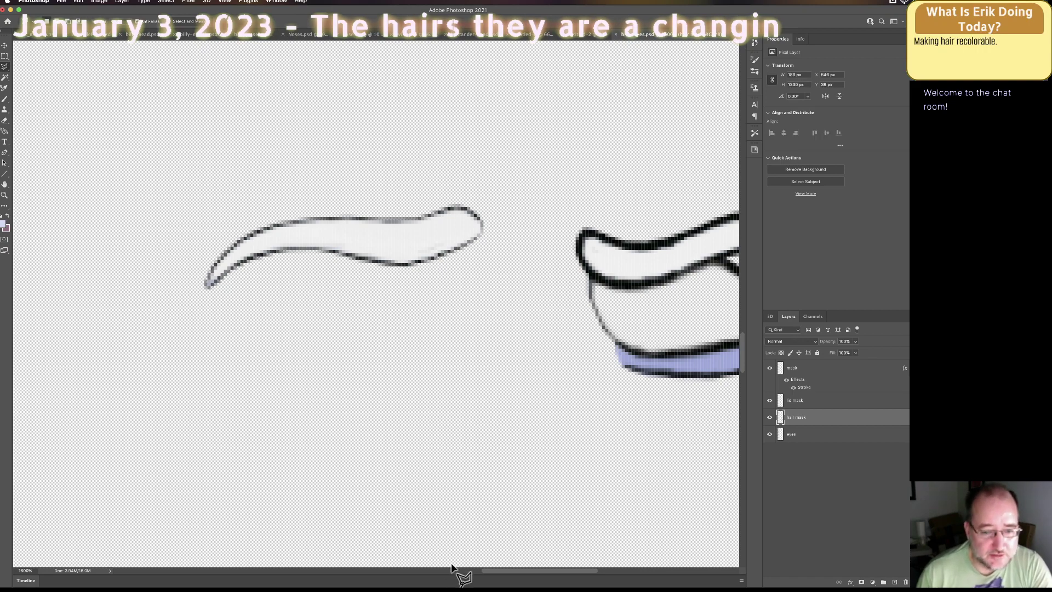
left_click_drag(500, 570, 541, 573)
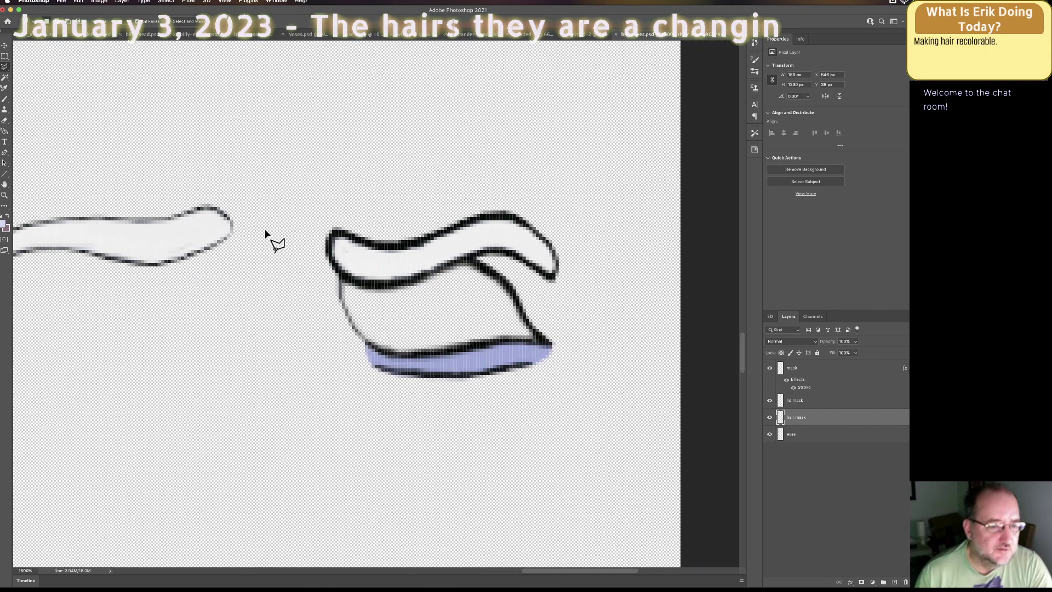
Step: Lasso and delete the excess outline along the upper edge of the right eyebrow in this pair
left_click_drag(298, 163, 316, 229)
left_click(305, 241)
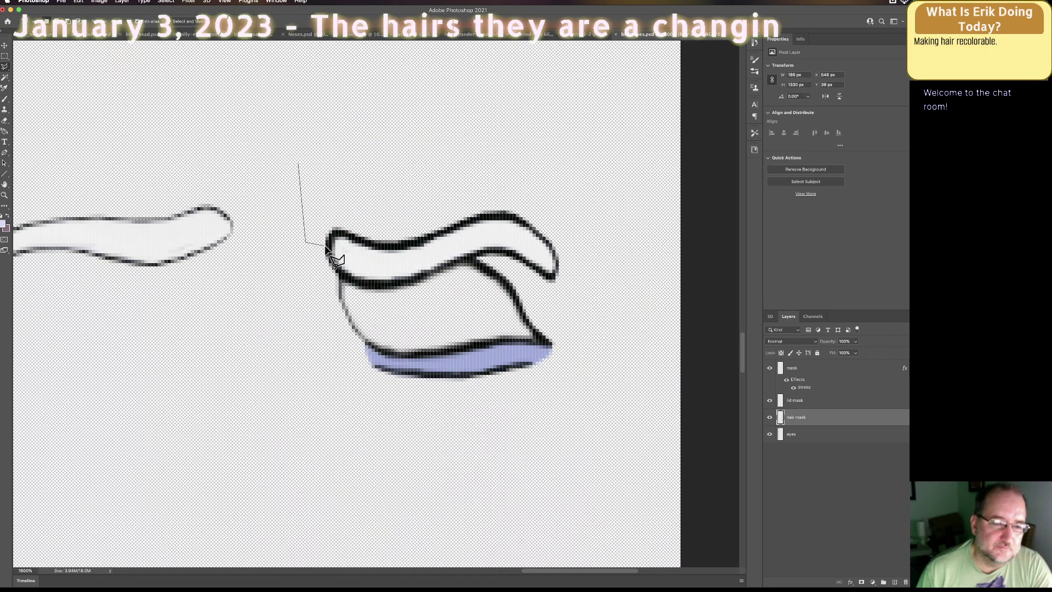
left_click(328, 248)
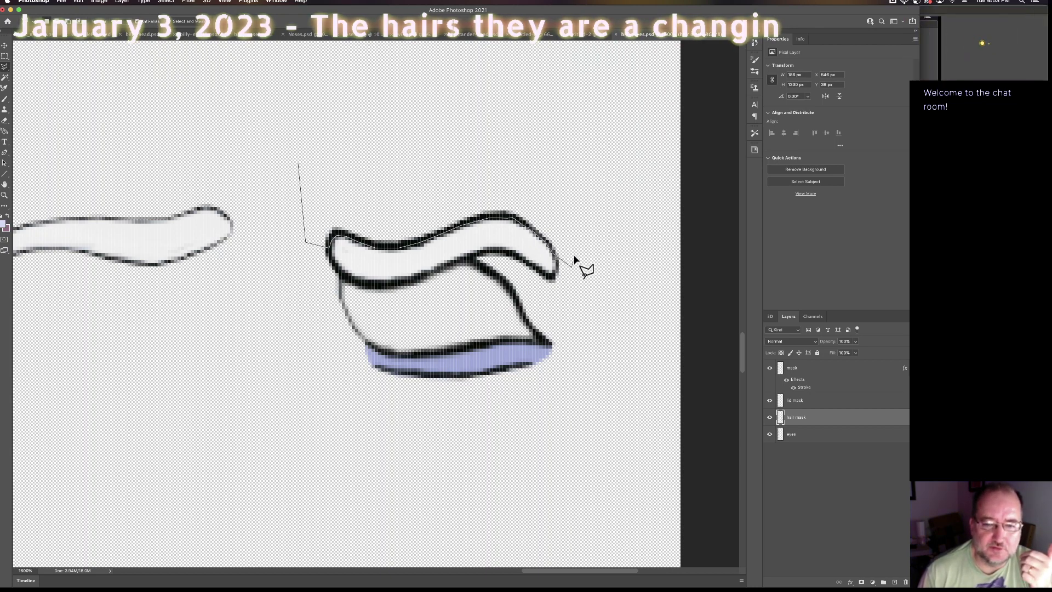
double_click(448, 169)
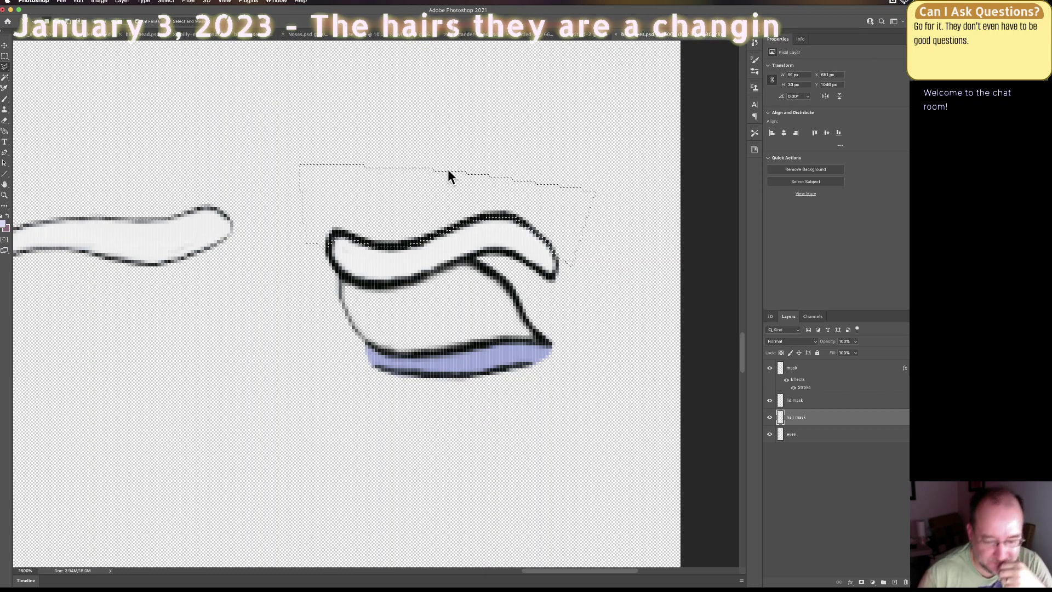
key("super+d")
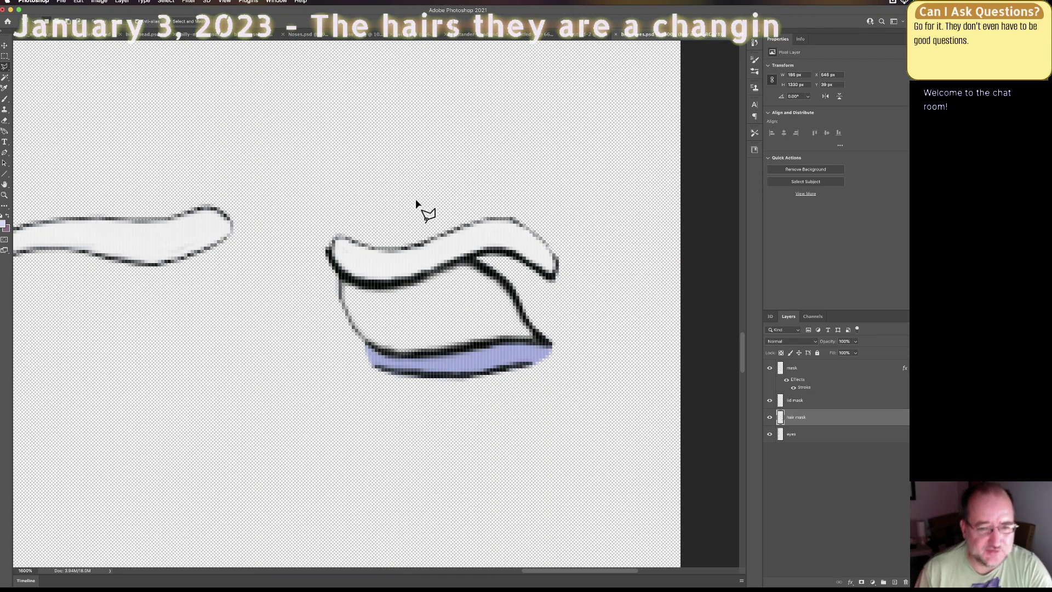
Step: Lasso the right eye with the thick outline under its eyebrow and delete them, leaving only the eyebrow
left_click(302, 231)
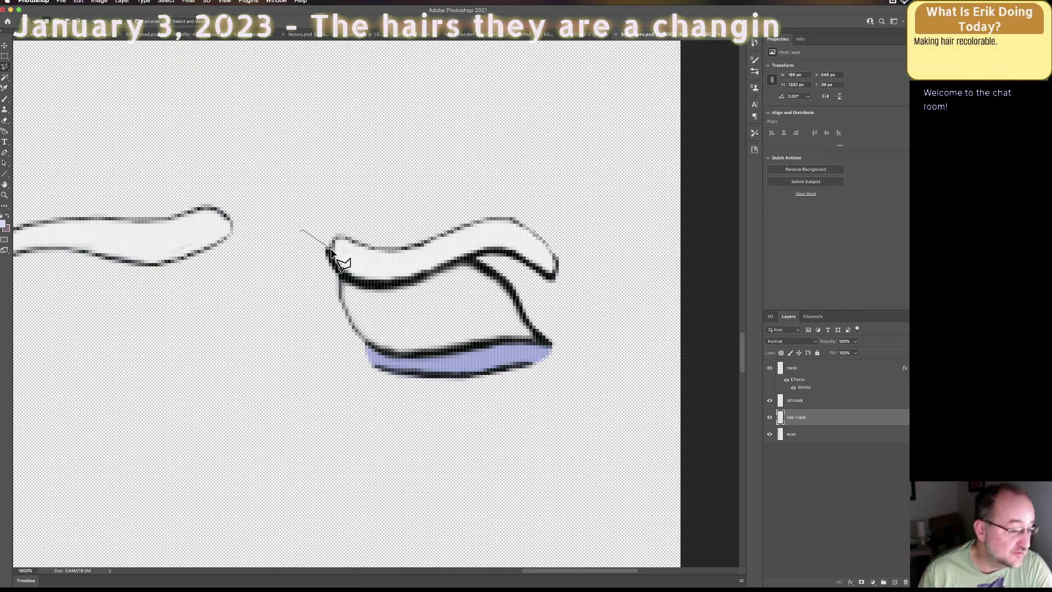
left_click(331, 250)
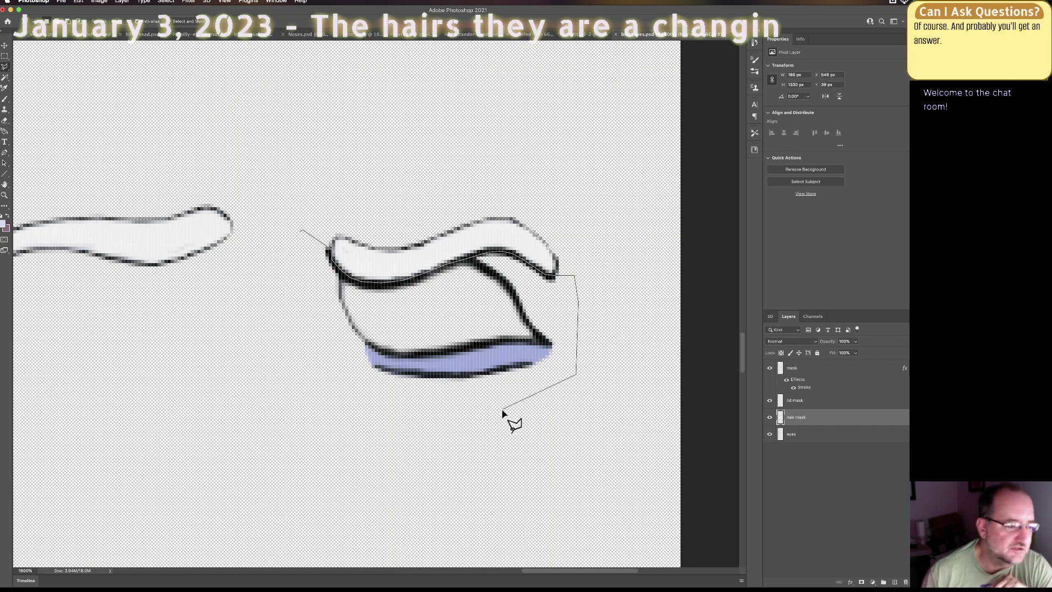
left_click(335, 377)
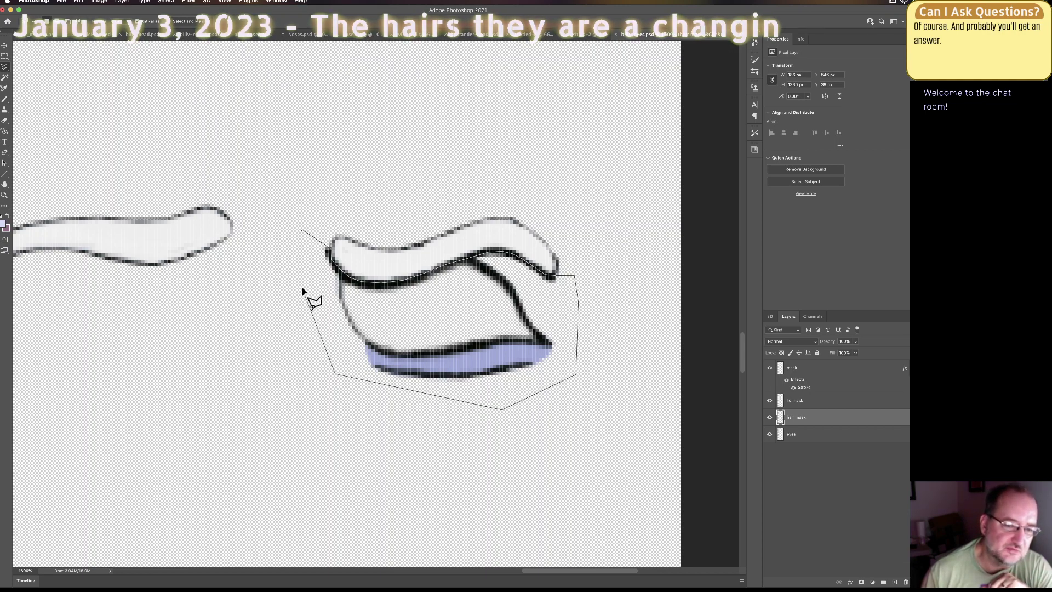
double_click(291, 247)
key("Delete")
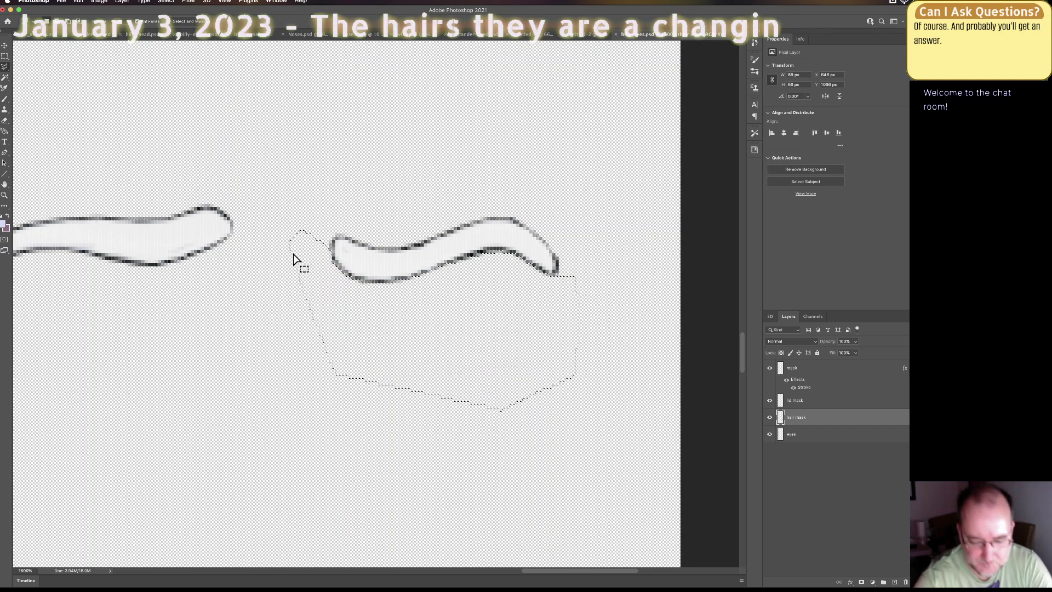
key("super+d")
Step: In the next pair of eyes below, lasso and delete the excess outline along the left eyebrow's upper edge
scroll(265, 285, "up", 3)
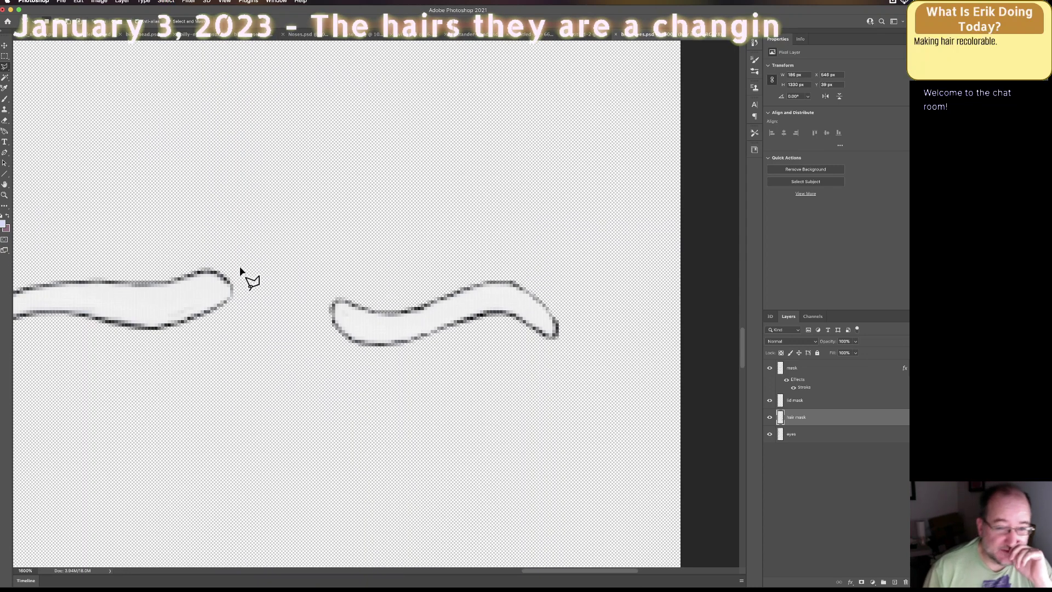
scroll(240, 271, "up", 2)
scroll(272, 289, "up", 1)
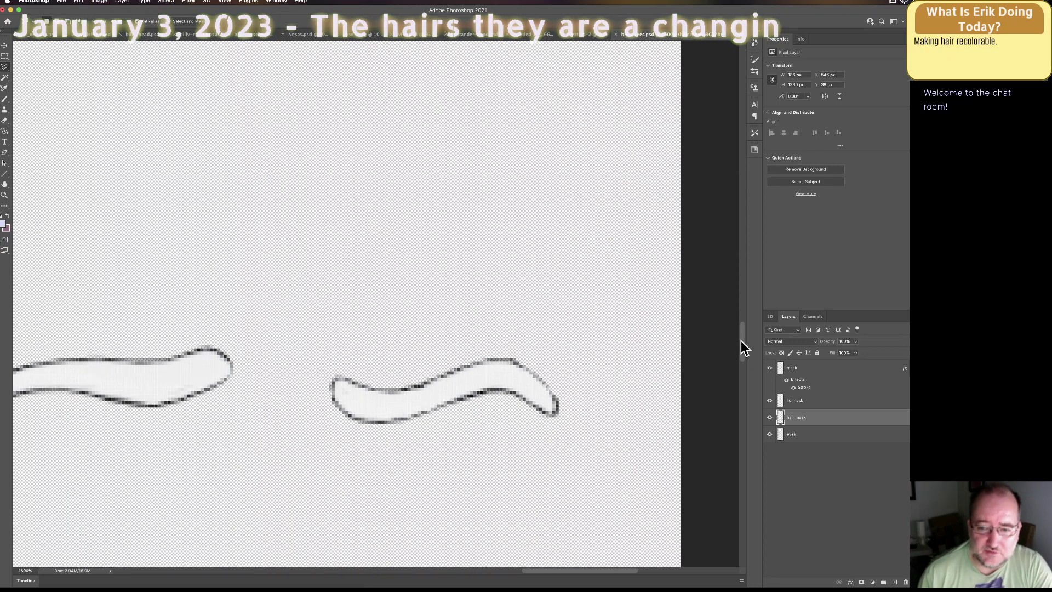
left_click_drag(741, 340, 742, 371)
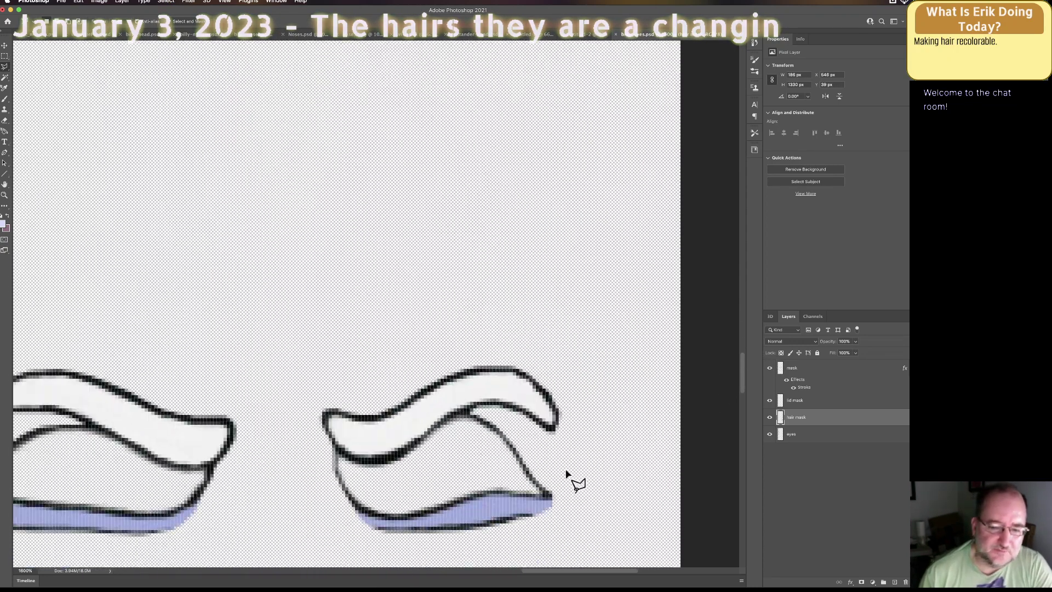
left_click_drag(544, 571, 518, 580)
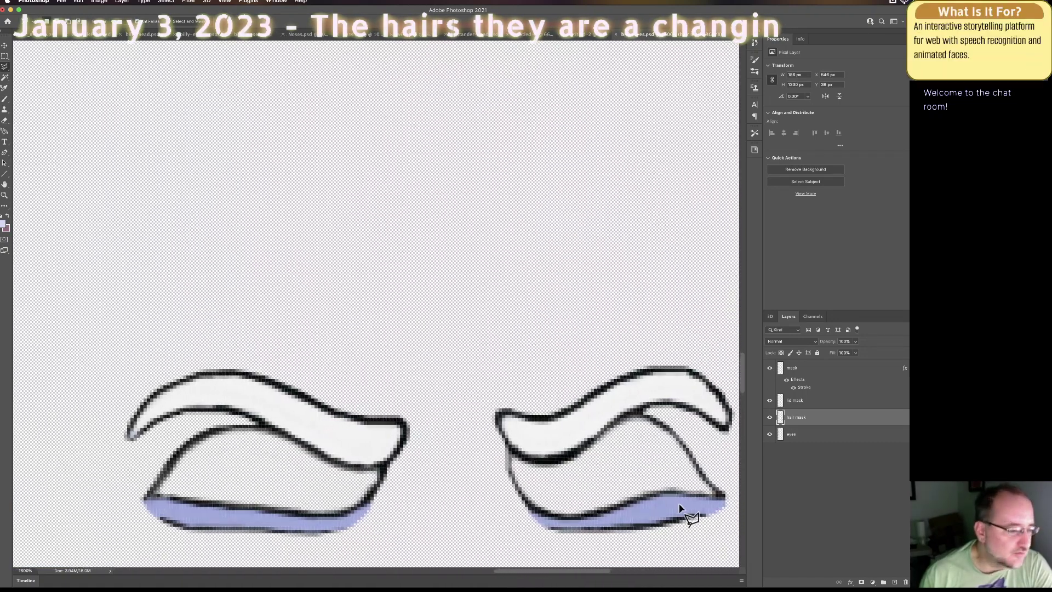
left_click_drag(746, 378, 742, 387)
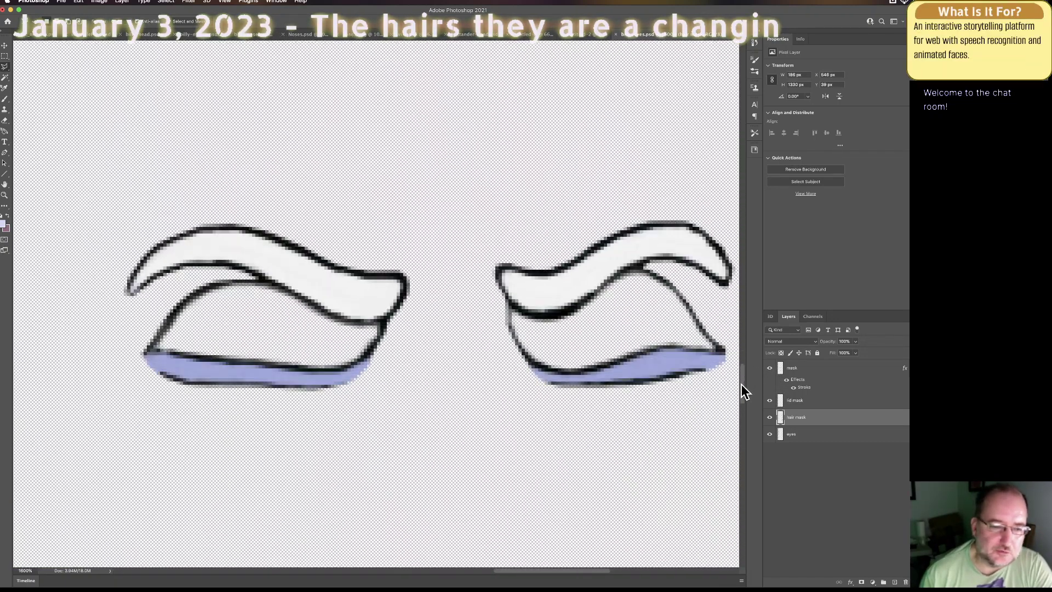
mouse_move(534, 577)
left_mouse_down()
mouse_move(526, 573)
mouse_move(548, 576)
left_mouse_up()
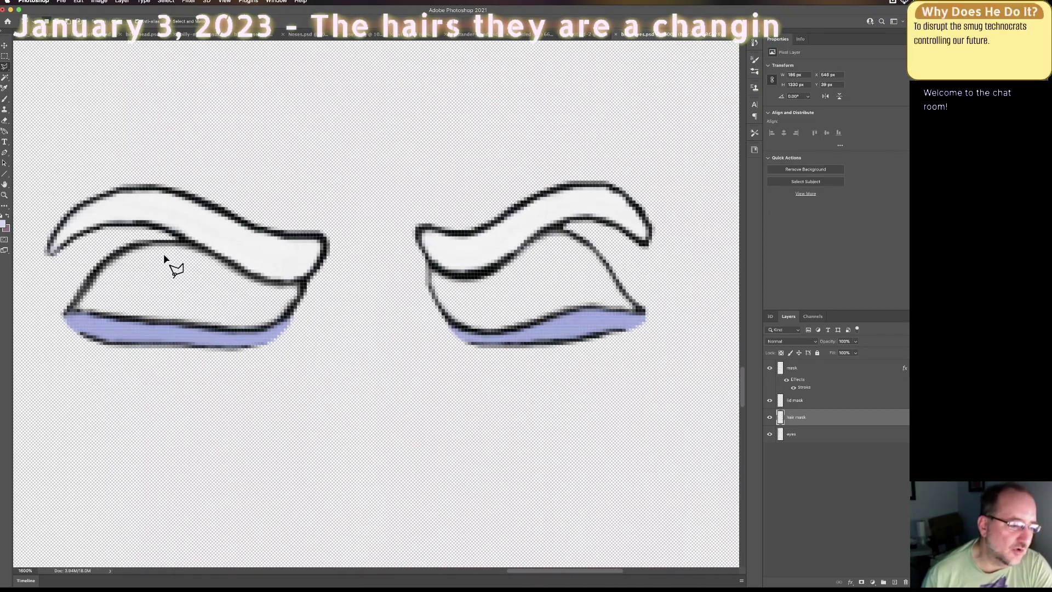
left_click(49, 249)
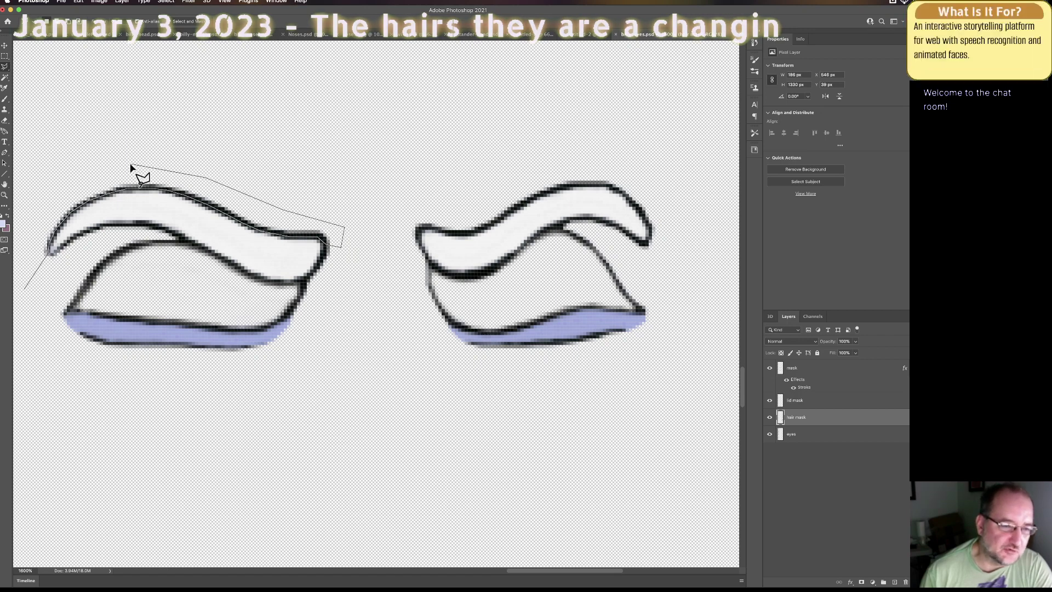
double_click(31, 260)
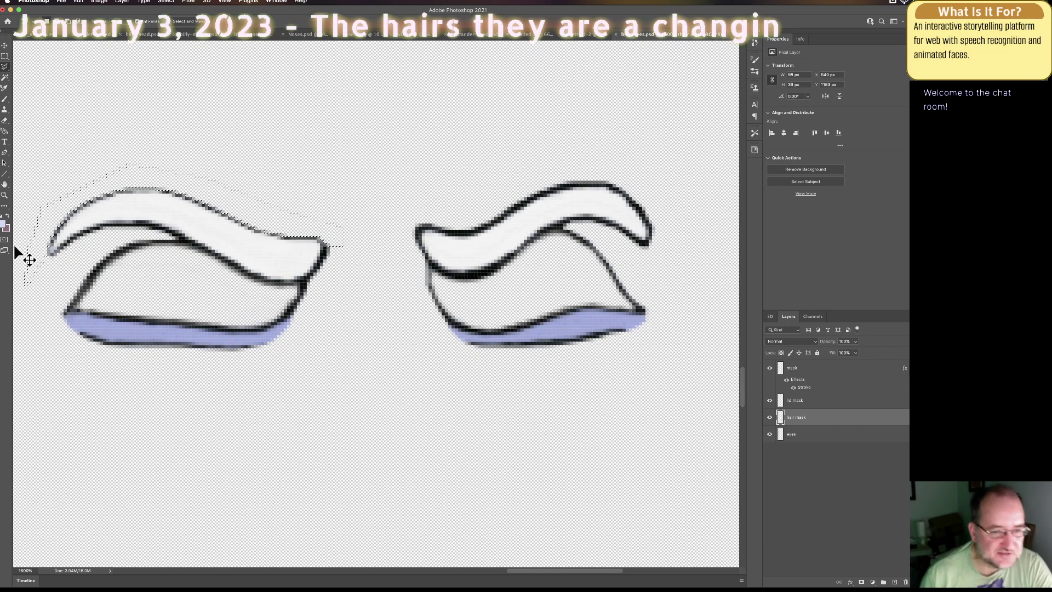
key("super+d")
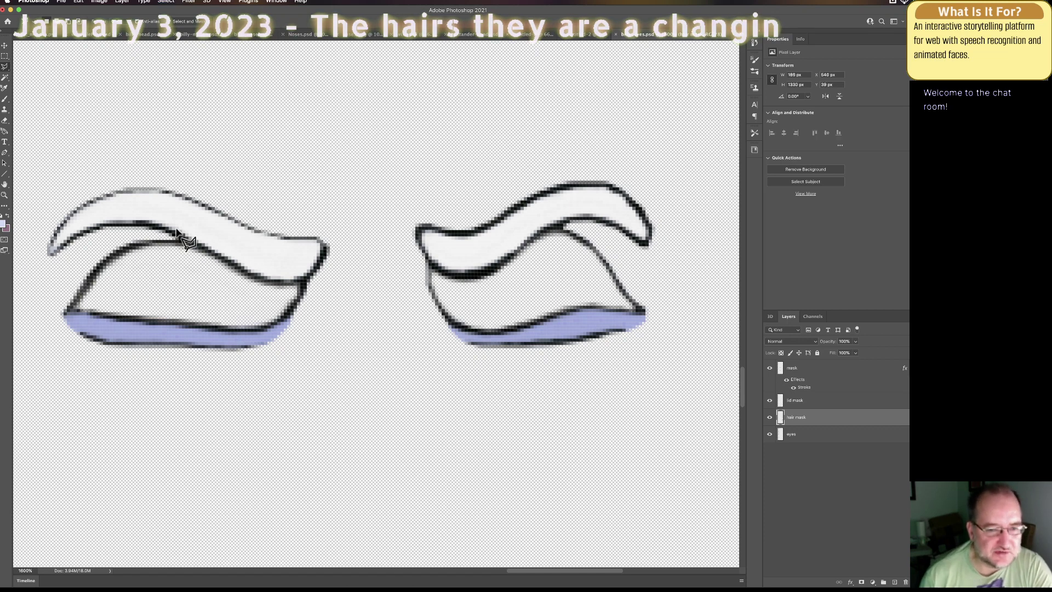
Step: Lasso the left eye and the excess outline along its eyebrow's lower edge and inner end, and delete them
left_click(42, 365)
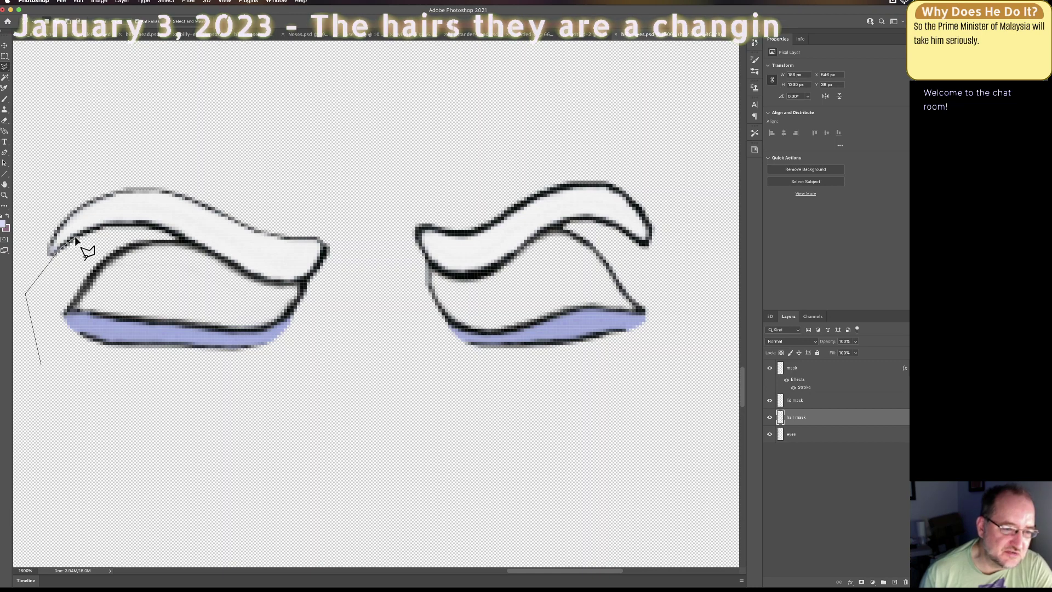
mouse_move(75, 237)
left_mouse_down()
mouse_move(146, 227)
mouse_move(281, 282)
mouse_move(311, 280)
mouse_move(335, 235)
mouse_move(357, 263)
mouse_move(308, 387)
mouse_move(75, 395)
left_mouse_up()
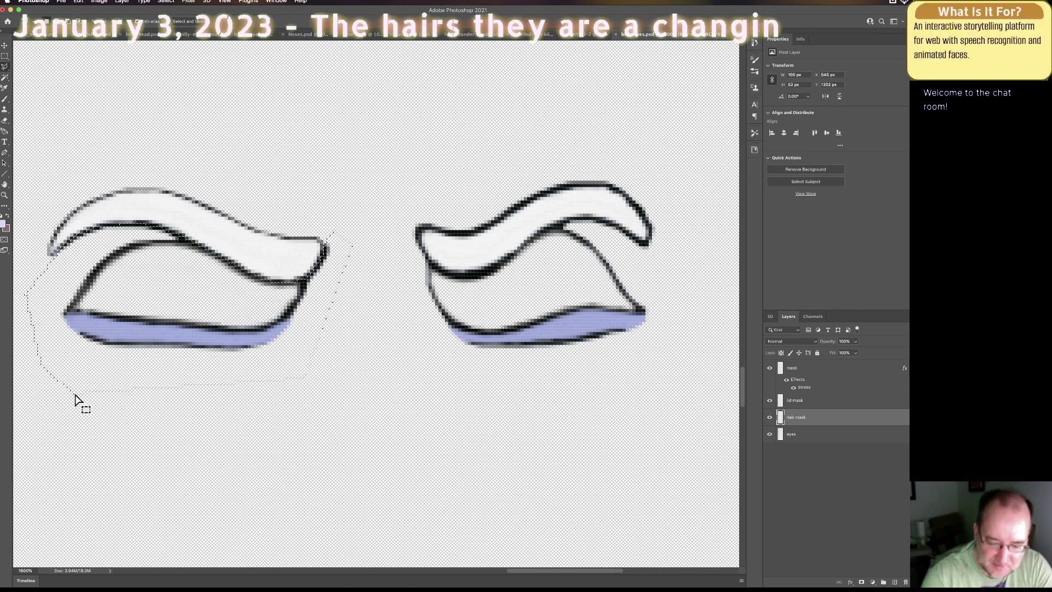
key("Delete")
key("super+d")
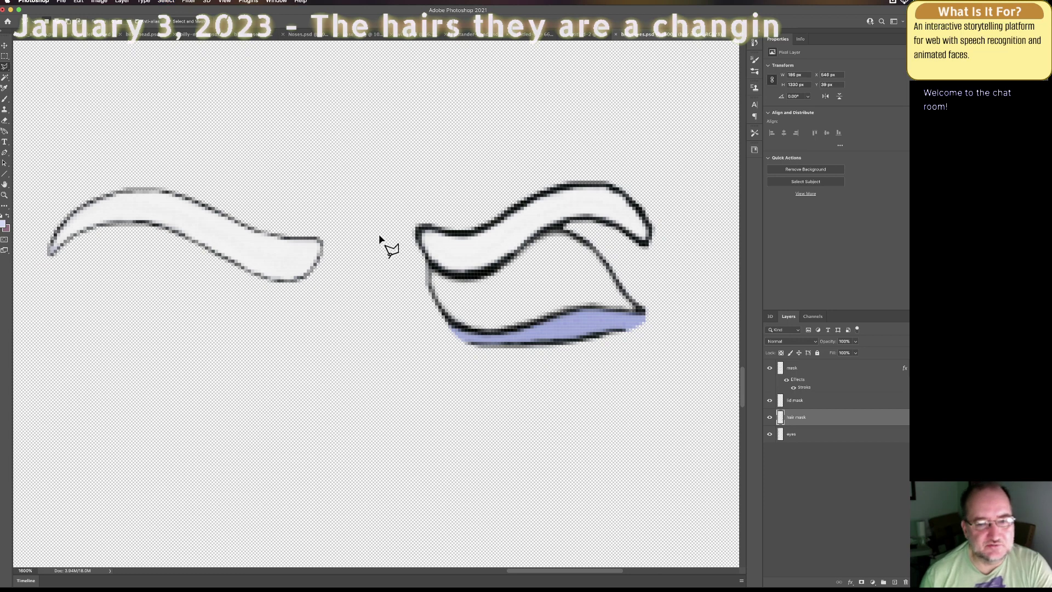
Step: Trim the excess outline along the right eyebrow's upper edge, outer tip and inner end in the same pair
mouse_move(400, 280)
left_mouse_down()
mouse_move(427, 232)
mouse_move(473, 235)
mouse_move(542, 196)
left_mouse_up()
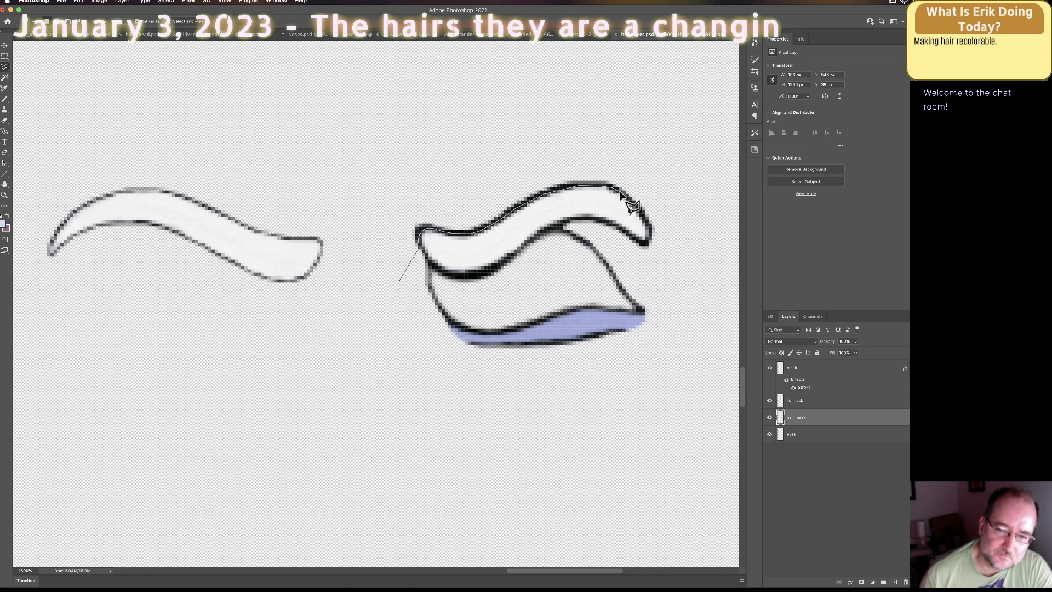
left_click(664, 266)
left_click(673, 241)
left_click(659, 153)
left_click(495, 167)
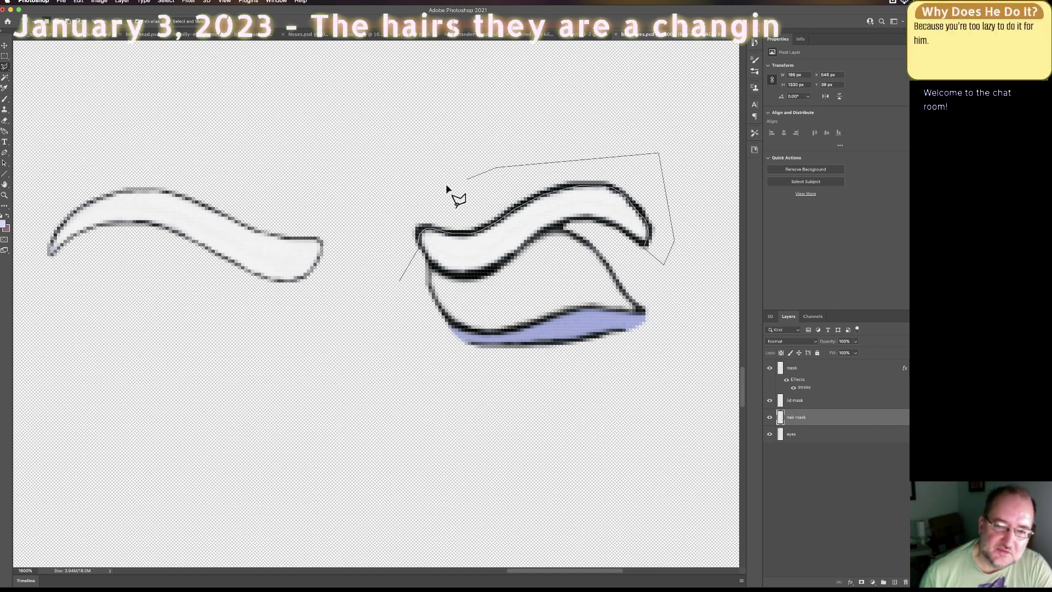
left_click(381, 217)
double_click(383, 284)
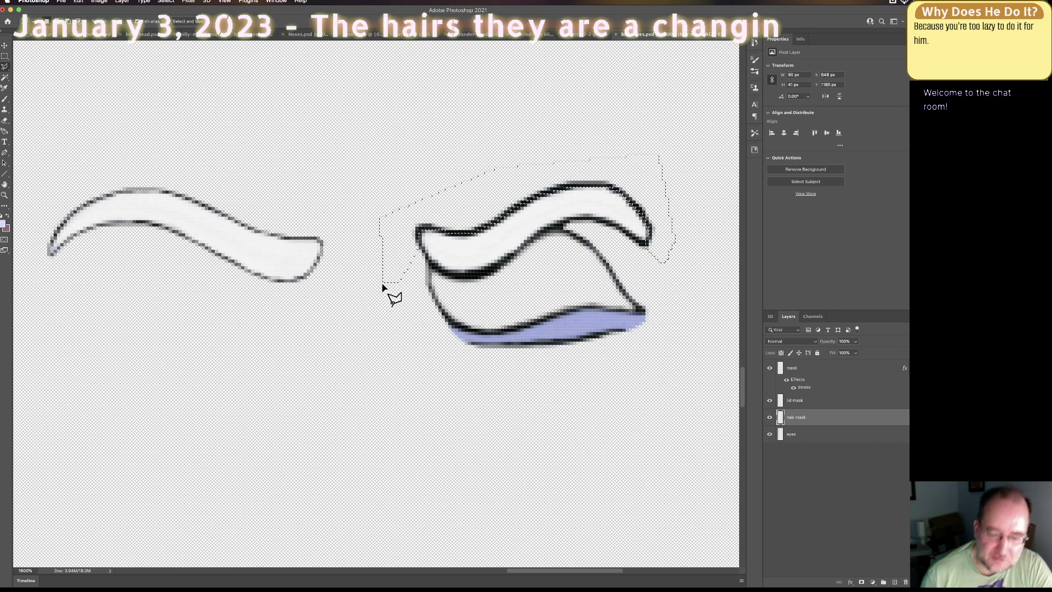
key("BackSpace")
key("super+d")
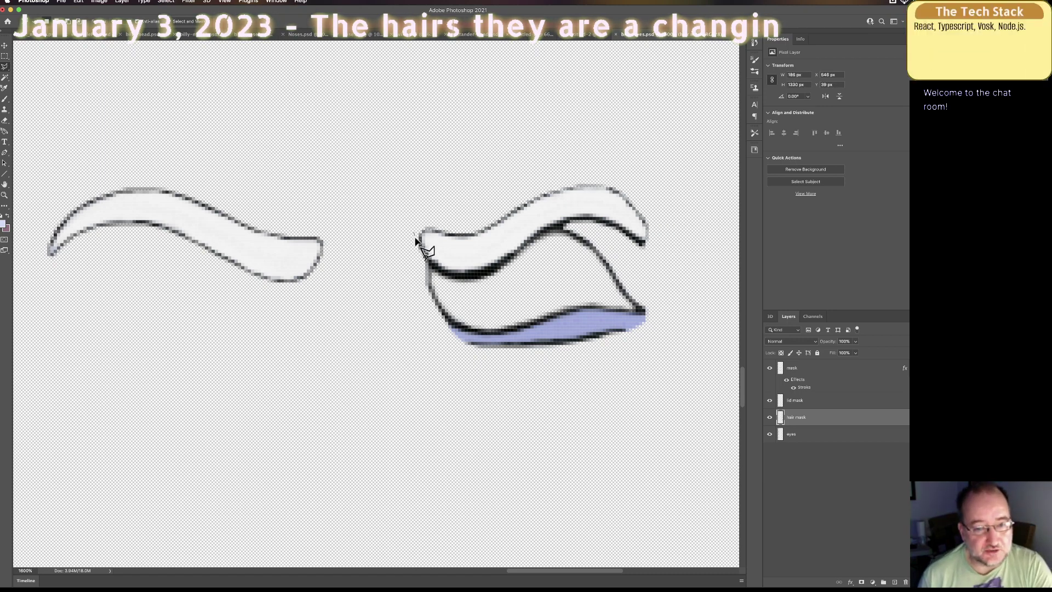
left_click(384, 266)
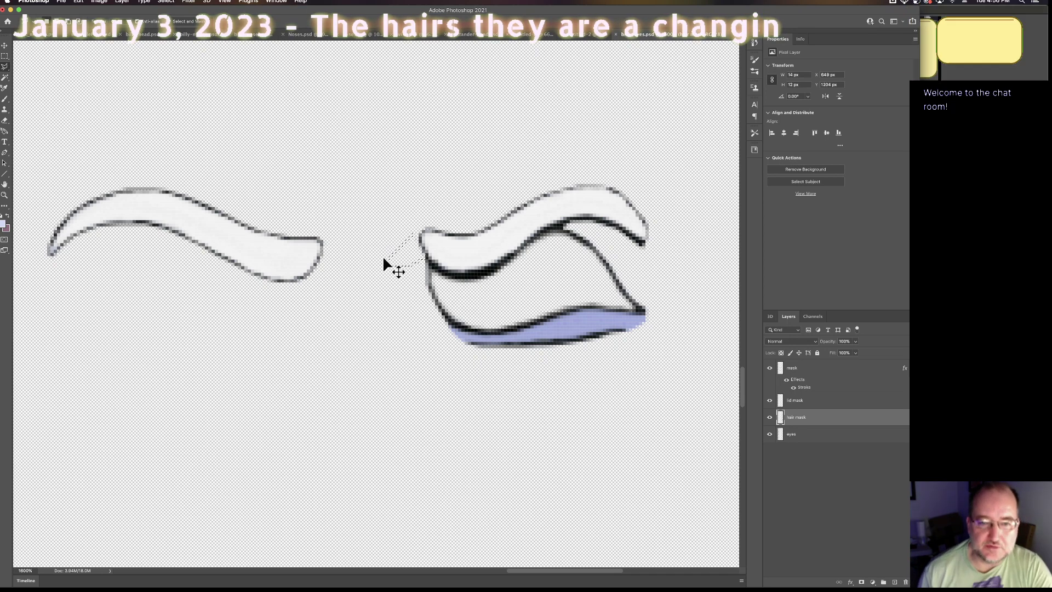
Step: Lasso the right eye along the trimmed eyebrow's lower edge and delete it together with the thick outline, leaving only the eyebrow
left_click(404, 239)
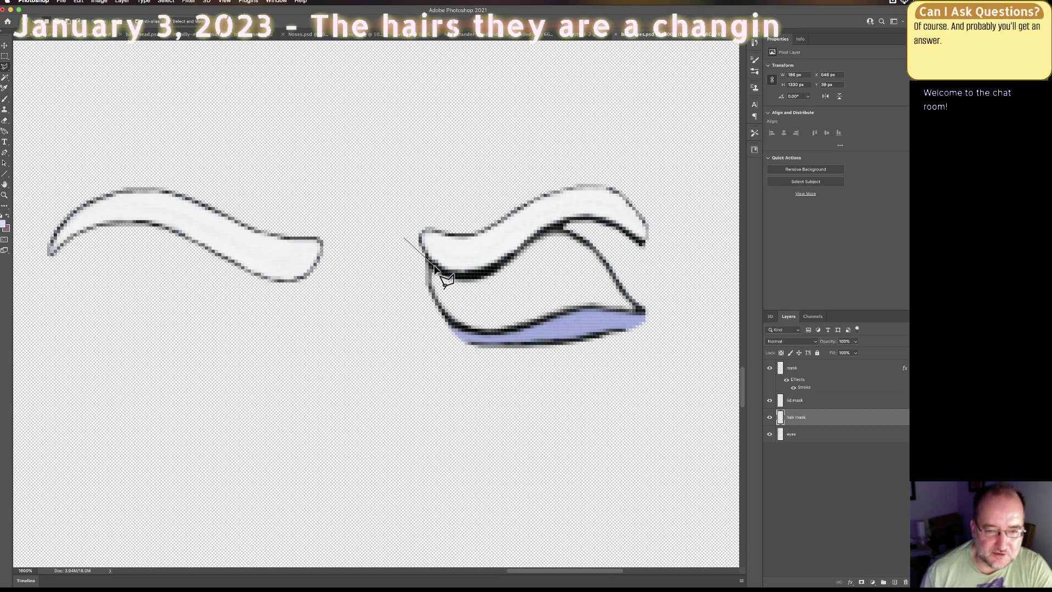
left_click(450, 273)
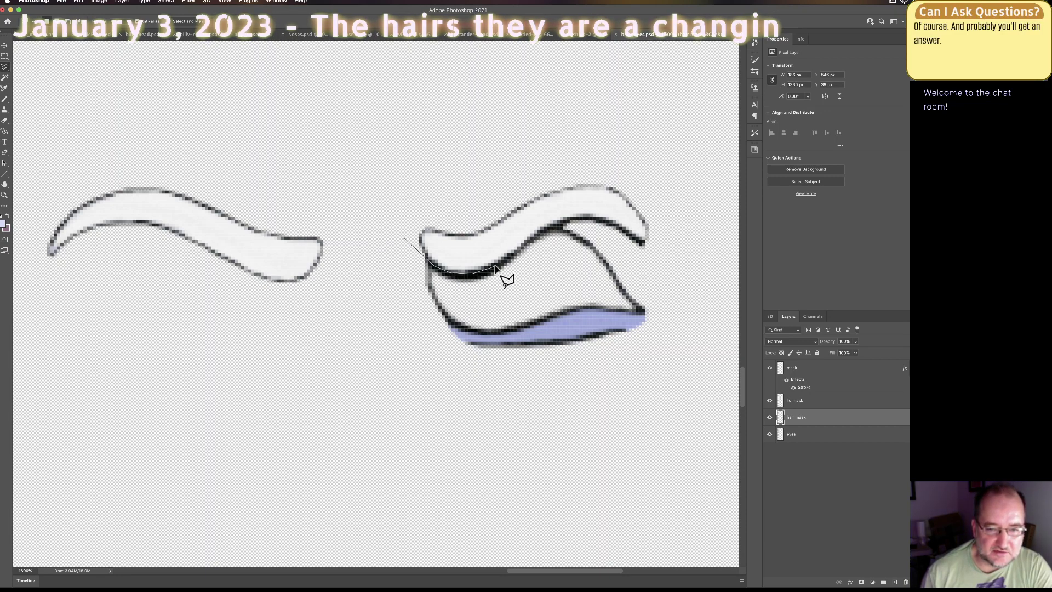
left_click(494, 268)
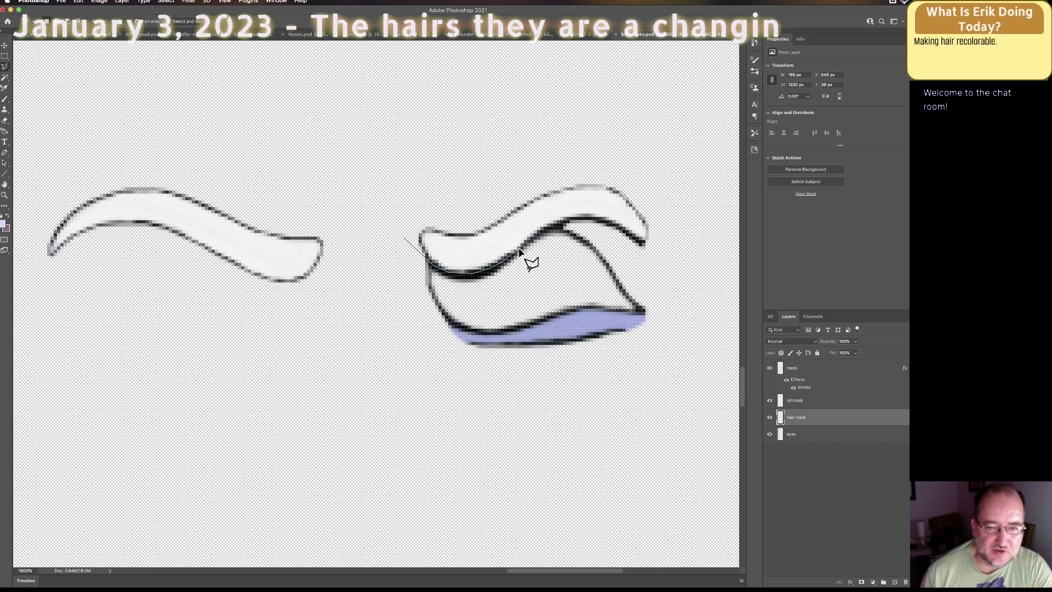
left_click(535, 236)
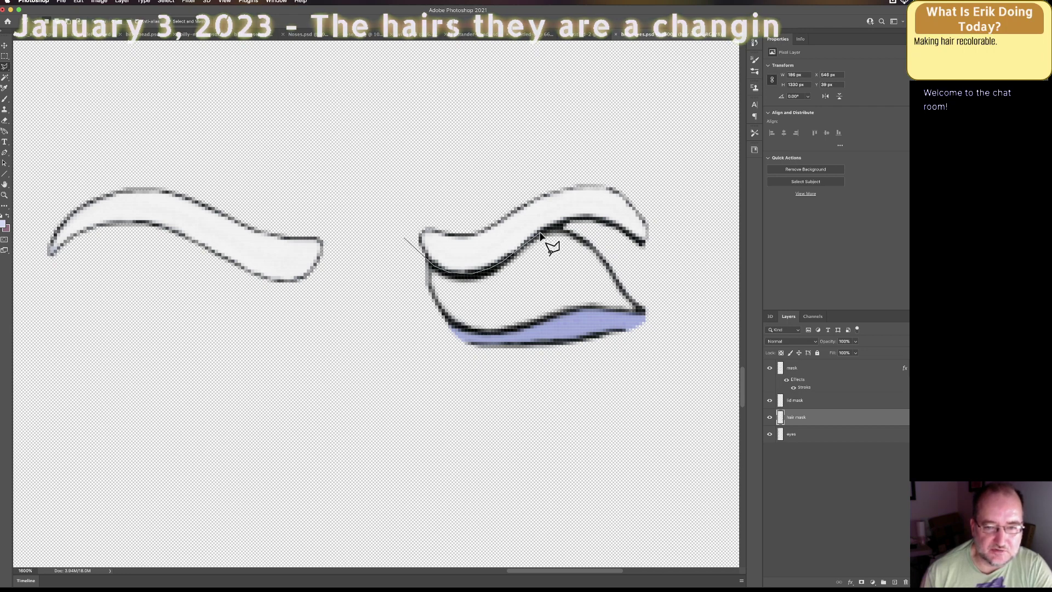
left_click(568, 225)
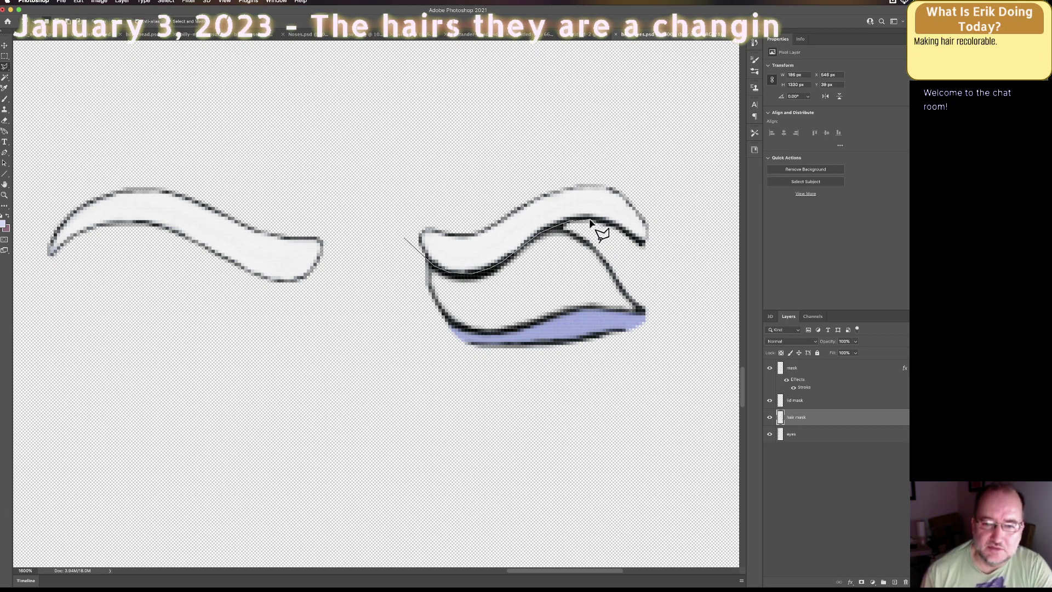
left_click(608, 224)
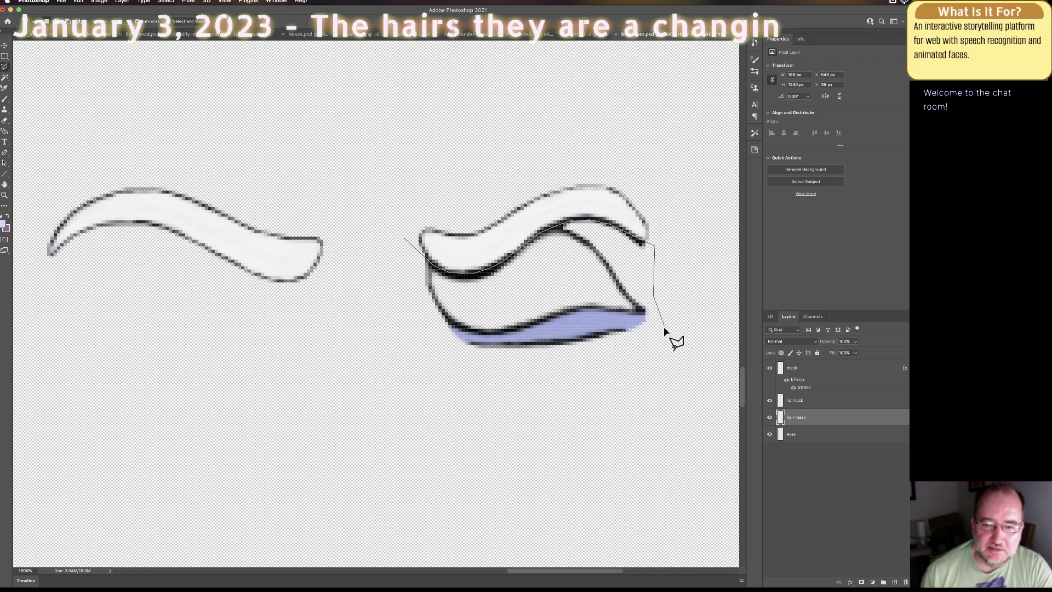
left_click(657, 343)
left_click(548, 373)
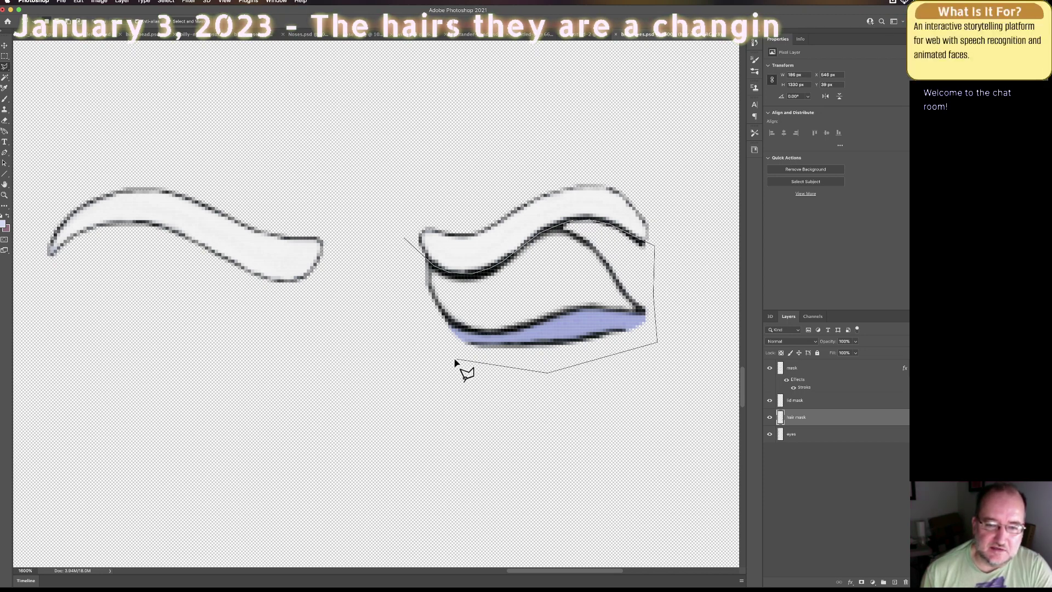
double_click(391, 310)
key("Delete")
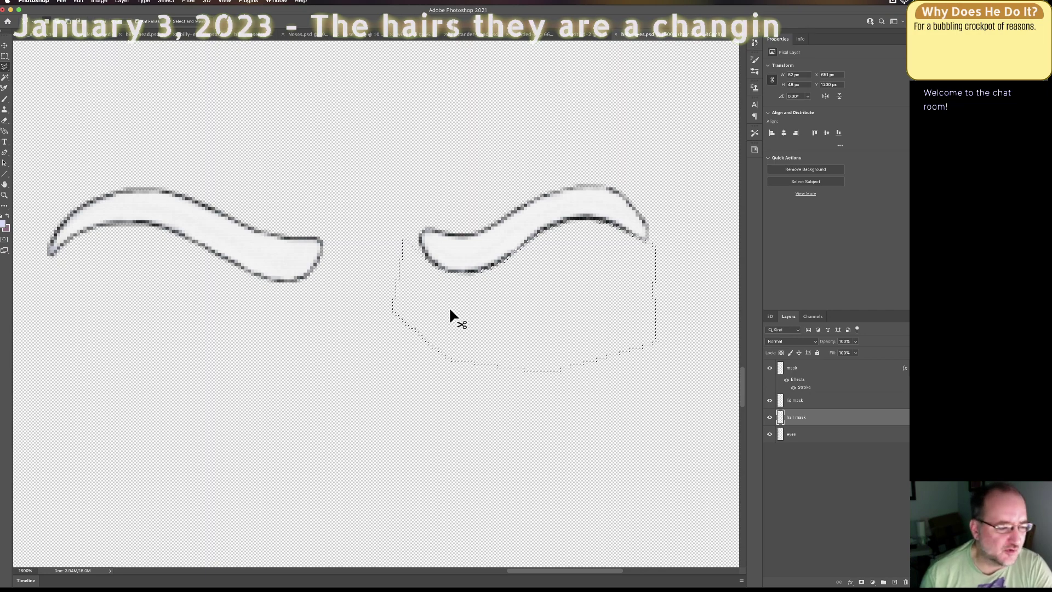
key("super+d")
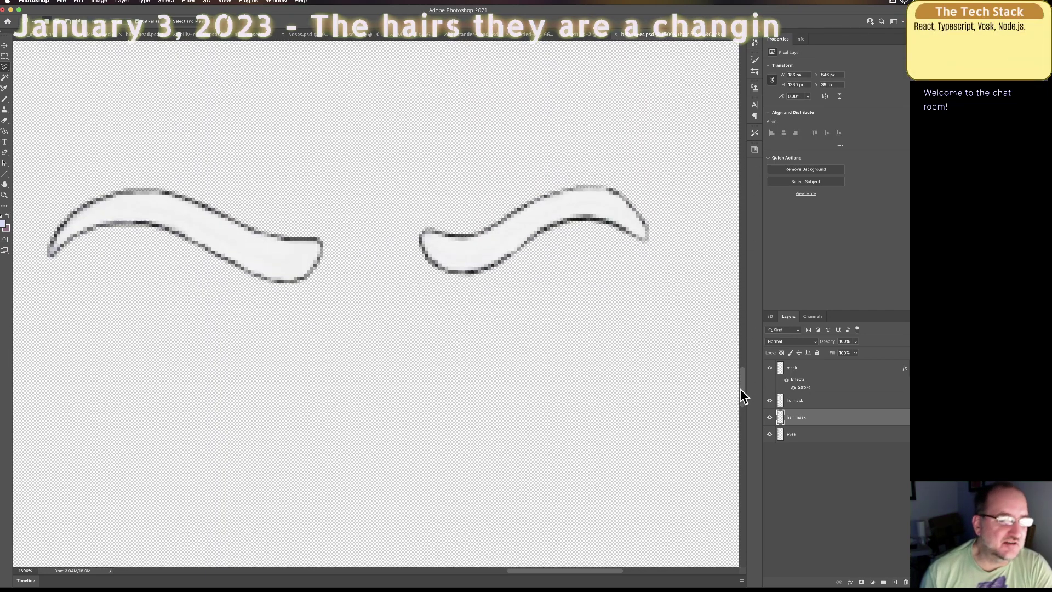
scroll(742, 394, "down", 10)
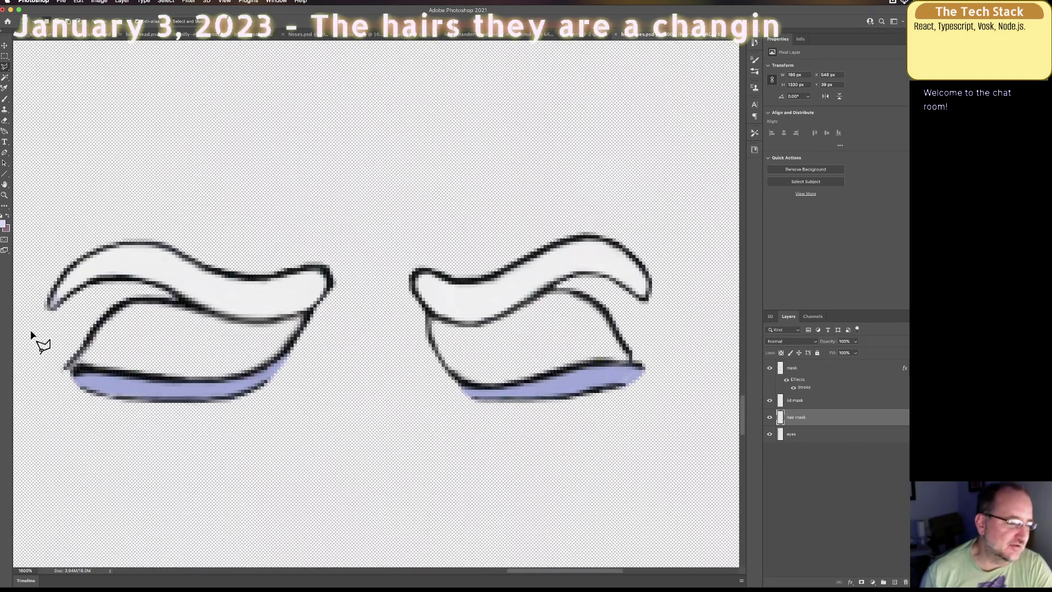
Step: In the last pair of eyes, lasso and delete the excess outline along the left eyebrow's upper edge and inner end
left_click(38, 335)
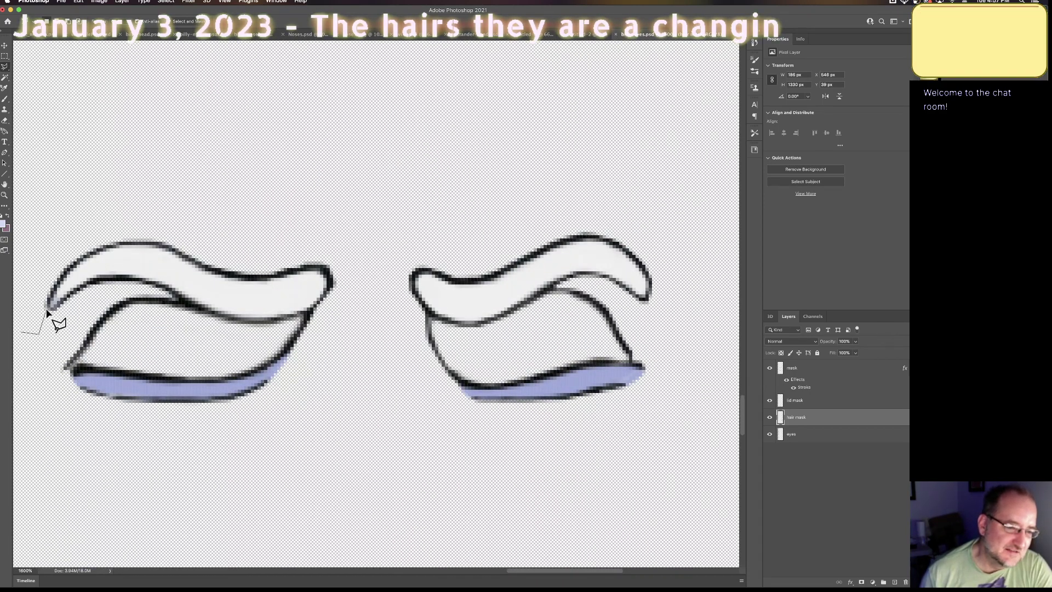
mouse_move(49, 301)
left_mouse_down()
mouse_move(96, 253)
mouse_move(157, 247)
mouse_move(269, 278)
mouse_move(327, 279)
mouse_move(307, 315)
left_mouse_up()
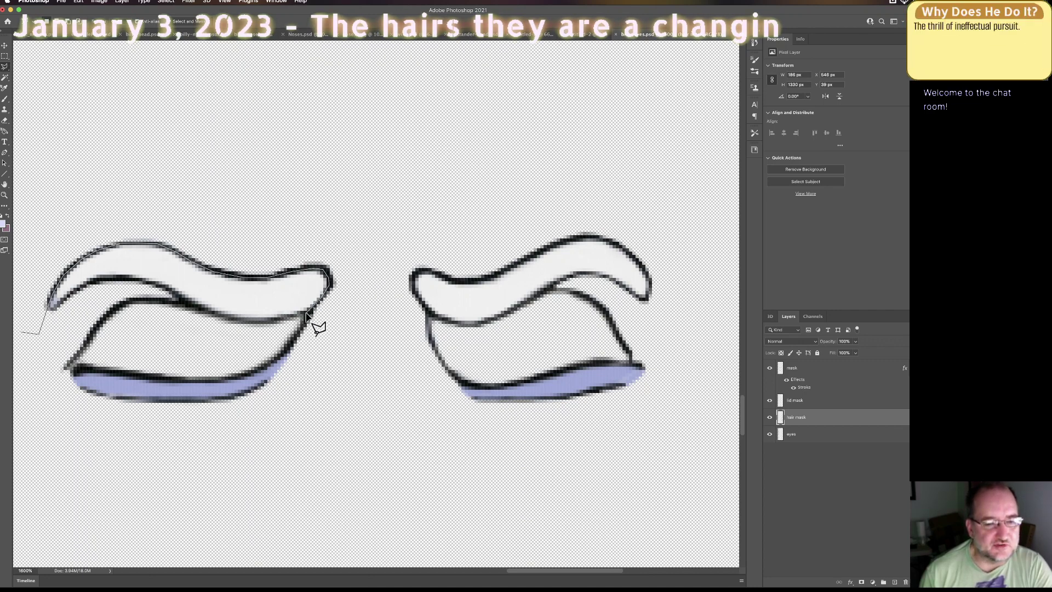
mouse_move(303, 357)
left_mouse_down()
mouse_move(320, 364)
mouse_move(389, 252)
mouse_move(130, 219)
mouse_move(48, 243)
mouse_move(19, 332)
left_mouse_up()
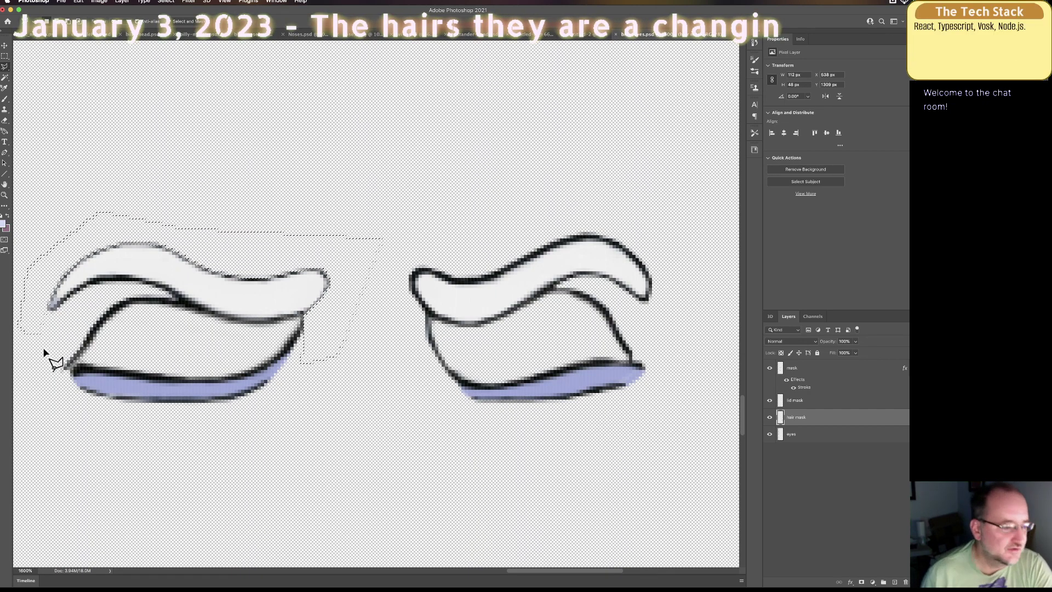
Step: Lasso the left eye along its eyebrow's lower edge in two sections and delete it with the excess outline, leaving only the eyebrow
left_click(43, 352)
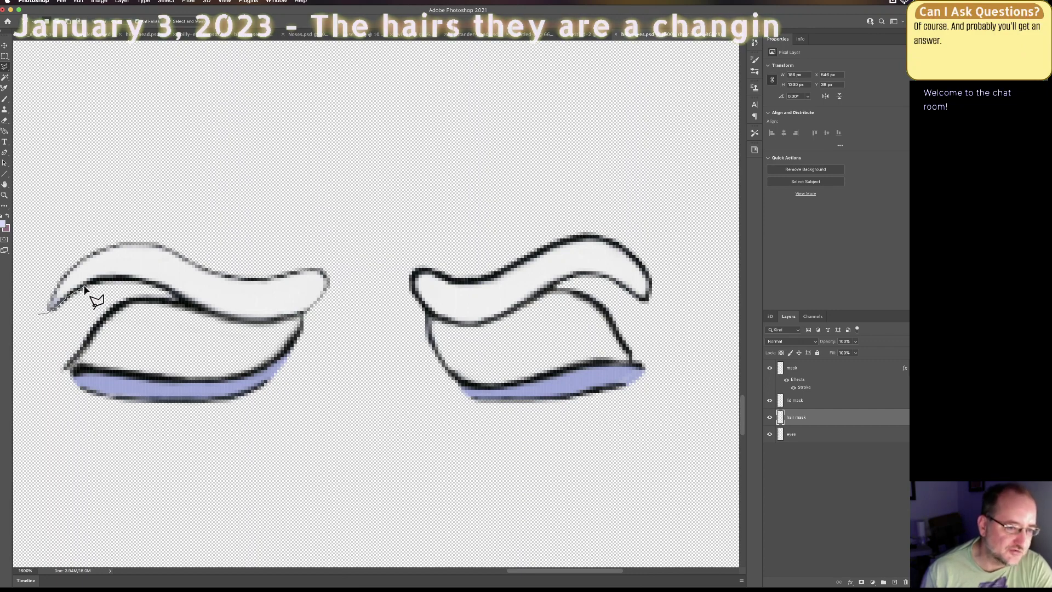
mouse_move(95, 283)
left_mouse_down()
mouse_move(144, 284)
mouse_move(178, 304)
mouse_move(119, 306)
mouse_move(104, 371)
mouse_move(146, 383)
mouse_move(166, 437)
mouse_move(64, 456)
mouse_move(29, 358)
left_mouse_up()
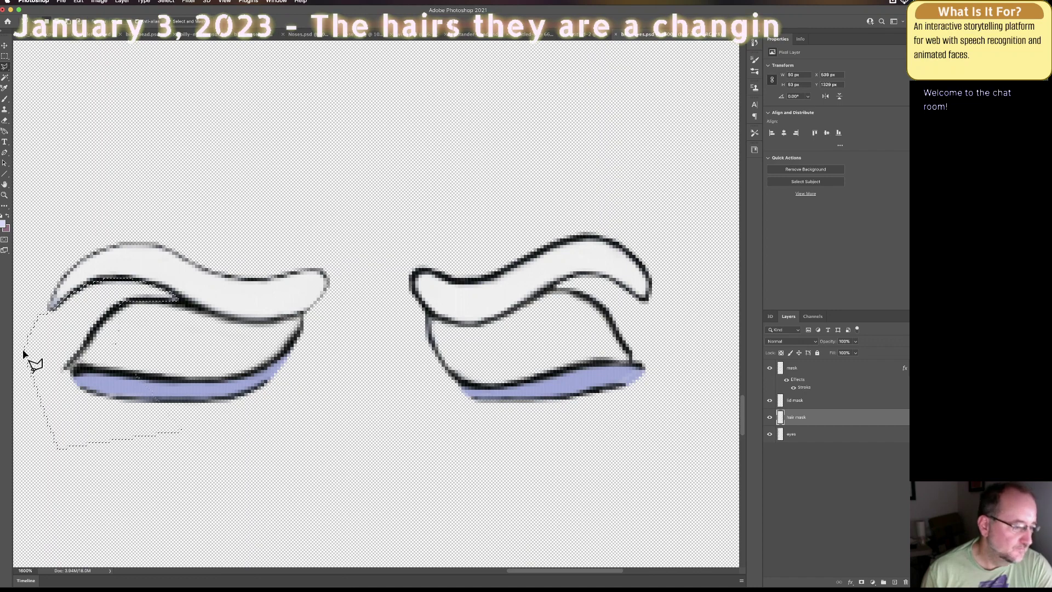
key("Delete")
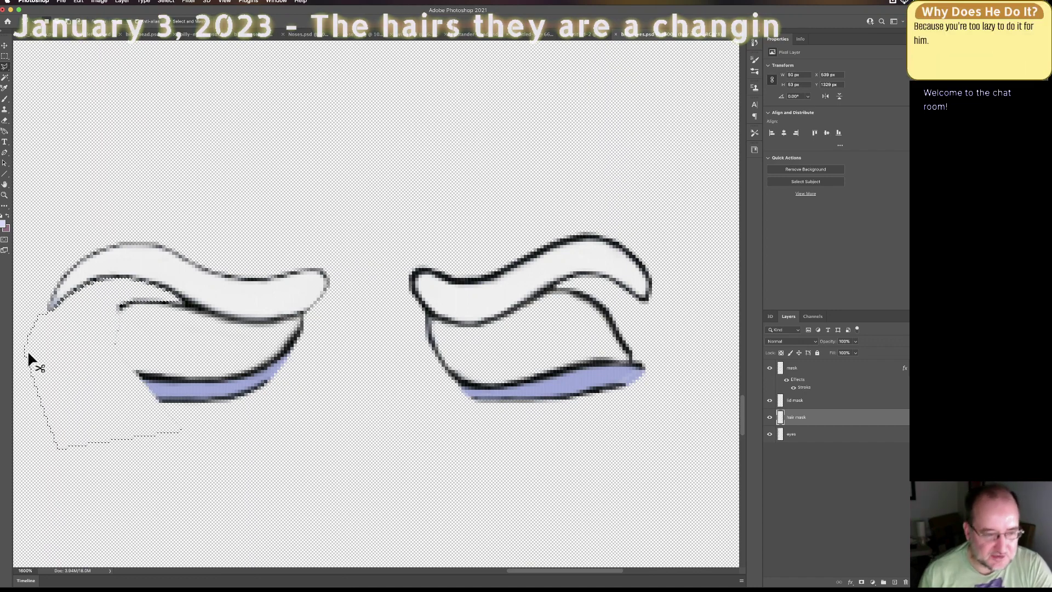
left_click_drag(89, 427, 85, 348)
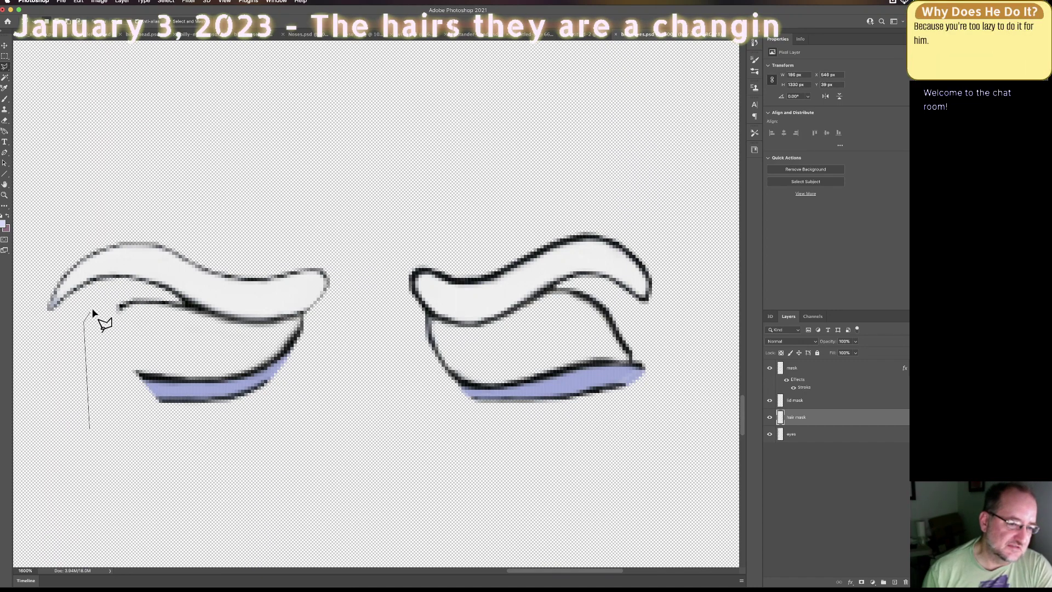
mouse_move(93, 313)
left_mouse_down()
mouse_move(129, 289)
mouse_move(244, 322)
mouse_move(313, 310)
mouse_move(324, 423)
mouse_move(169, 468)
left_mouse_up()
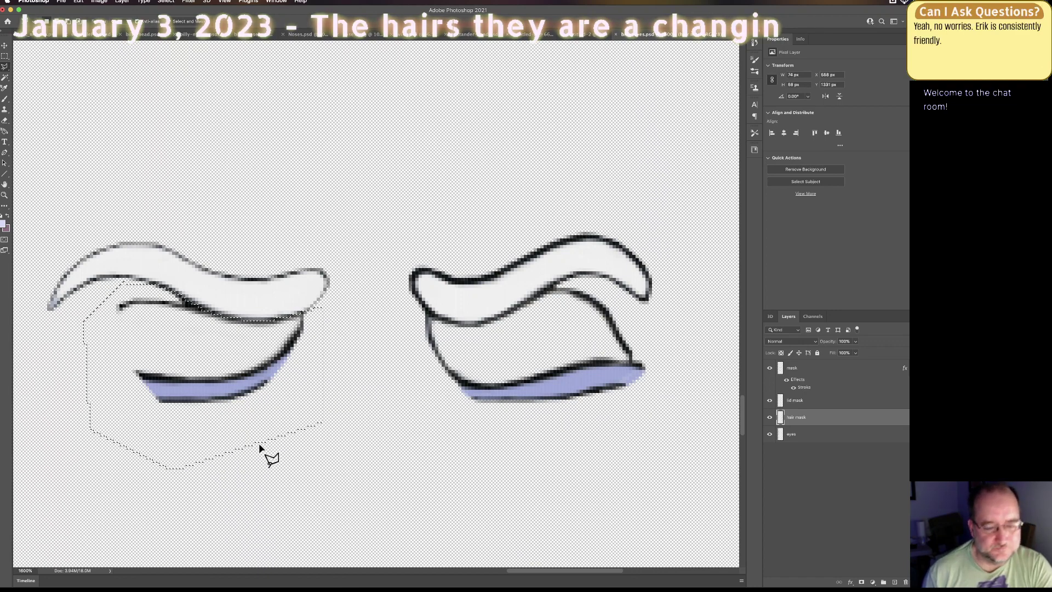
key("Delete")
key("super+d")
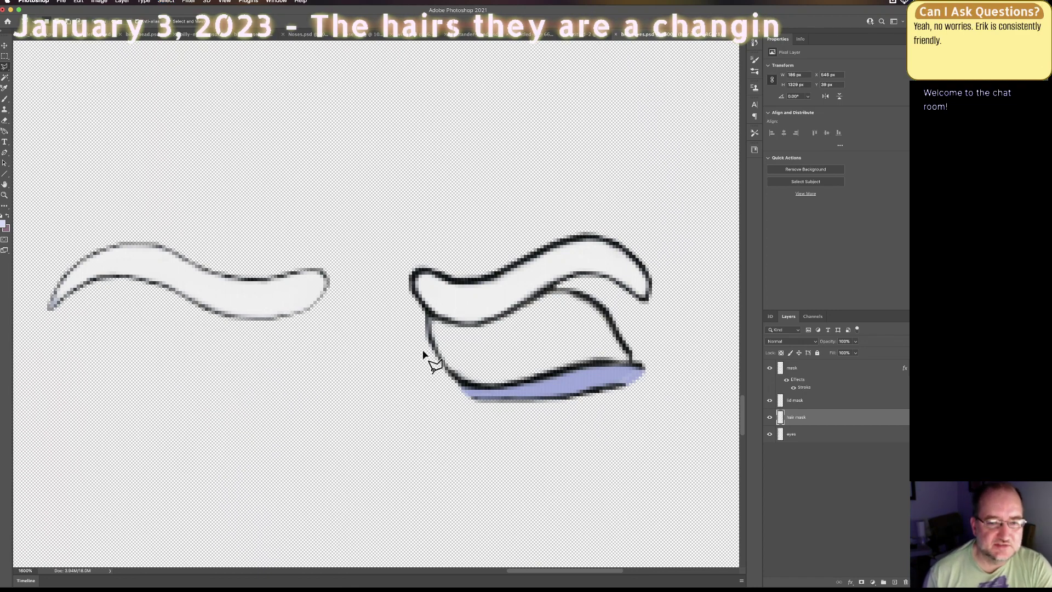
Step: Lasso and delete the excess outline along the right eyebrow's upper edge, outer side and inner end, then clear the selection
mouse_move(378, 343)
left_mouse_down()
mouse_move(403, 333)
mouse_move(448, 341)
left_mouse_up()
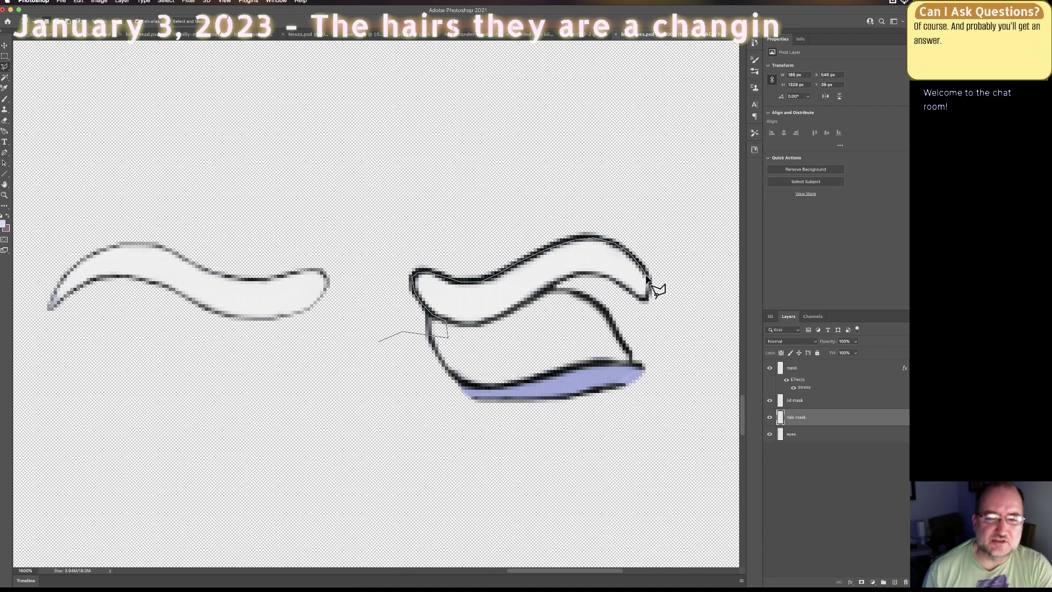
left_click(652, 308)
left_click(669, 302)
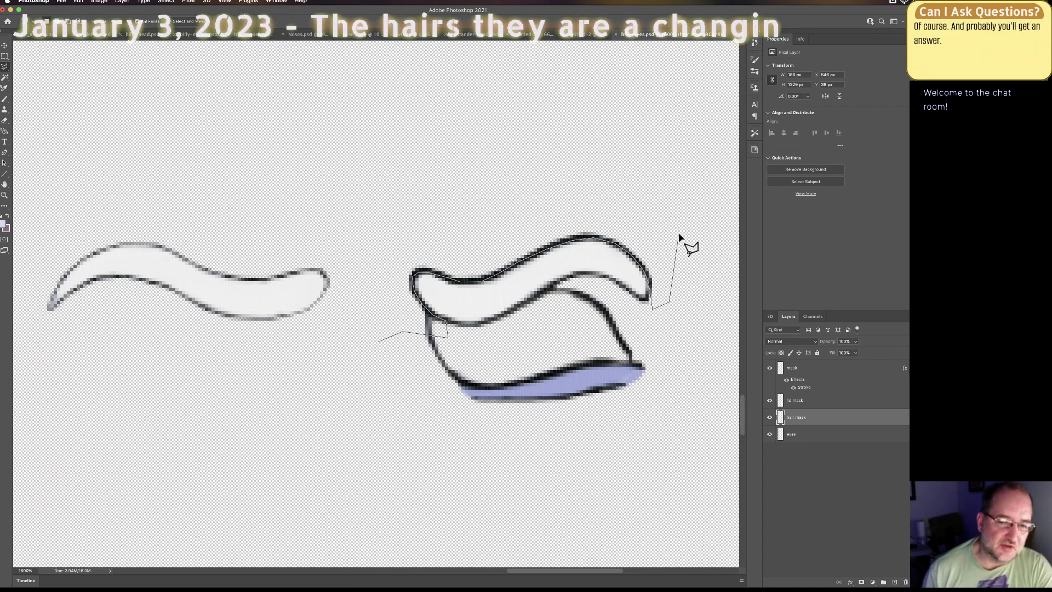
left_click(678, 234)
left_click(589, 198)
left_click(476, 220)
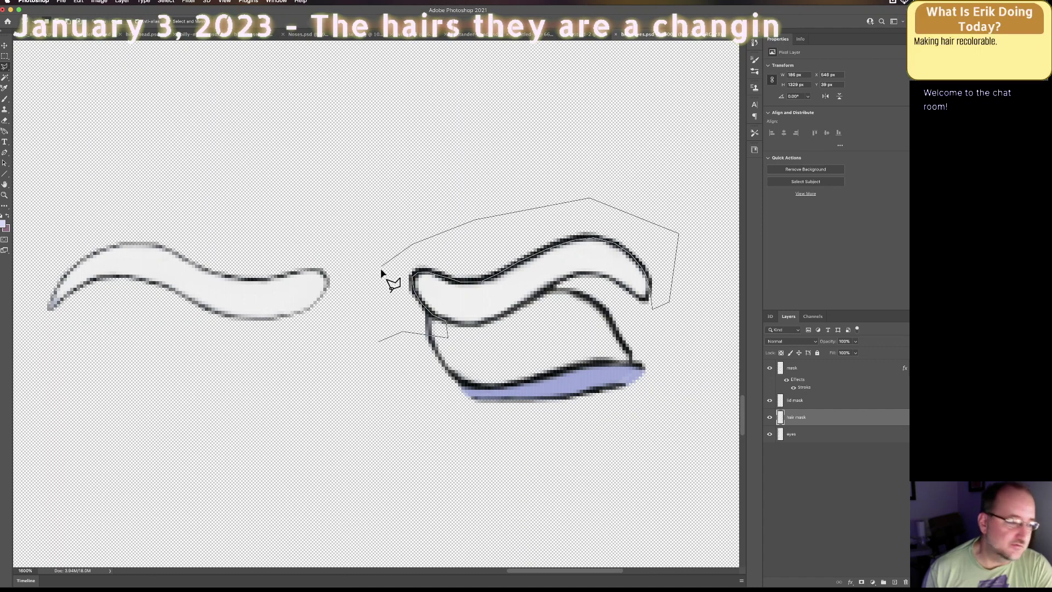
left_click(374, 312)
double_click(377, 325)
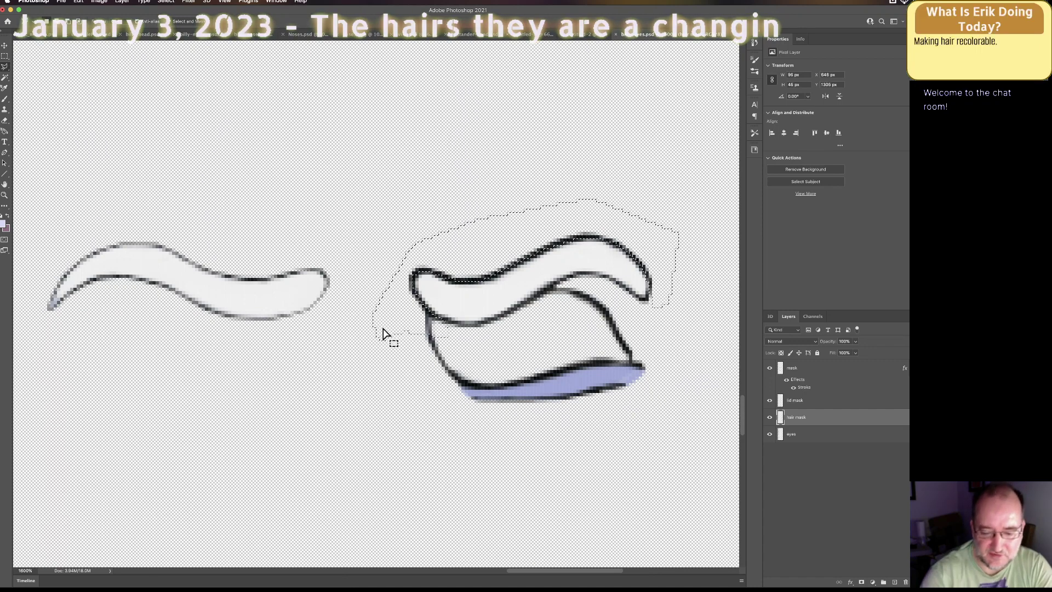
key("BackSpace")
key("cmd+d")
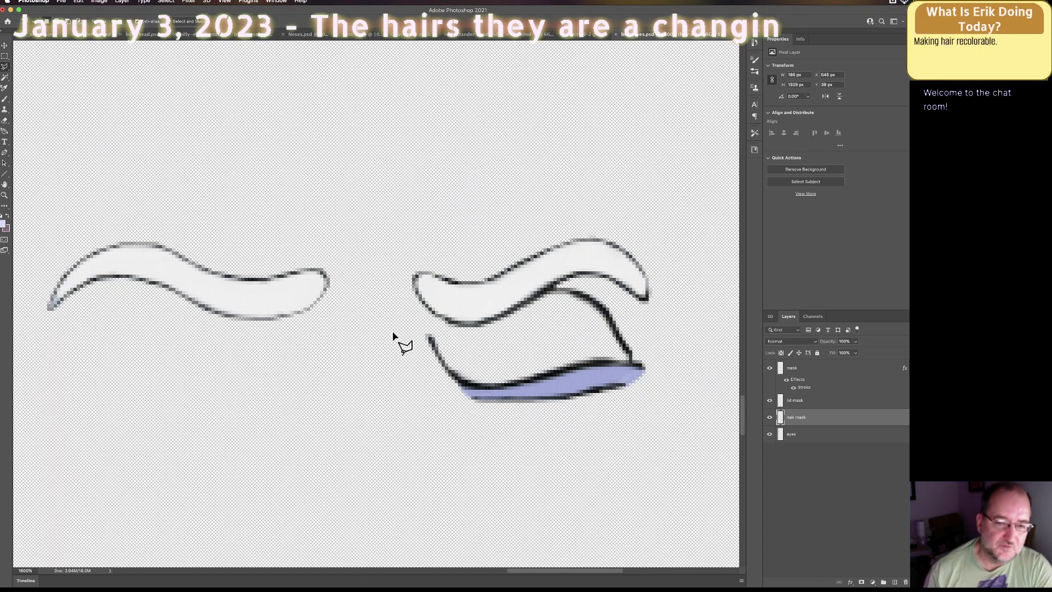
Step: Lasso the right eye along its eyebrow's lower edge, delete it with the excess outline and deselect, leaving only the eyebrow
left_click(370, 406)
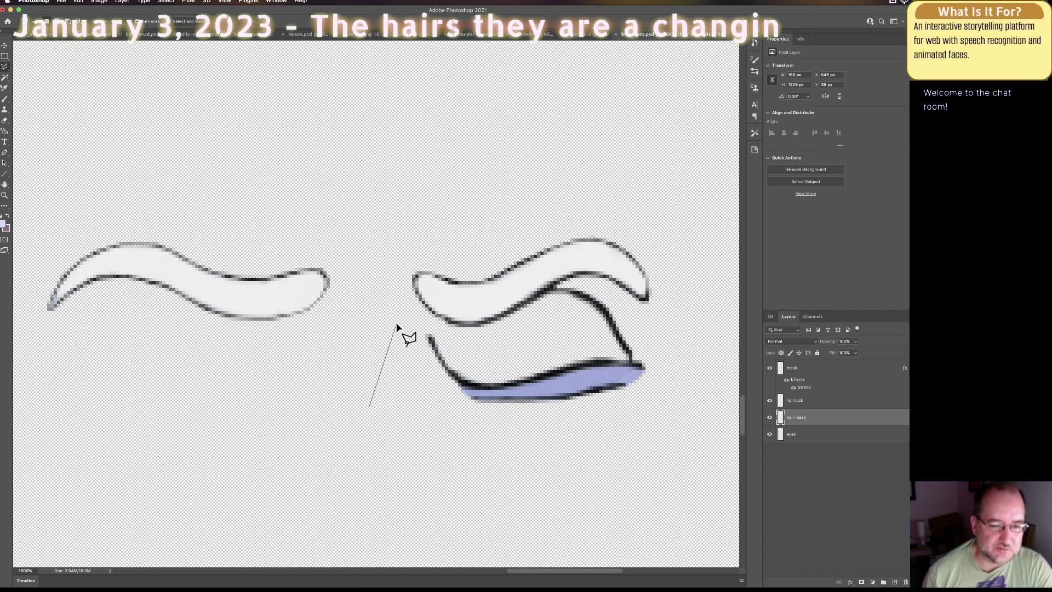
left_click(397, 324)
left_click(440, 319)
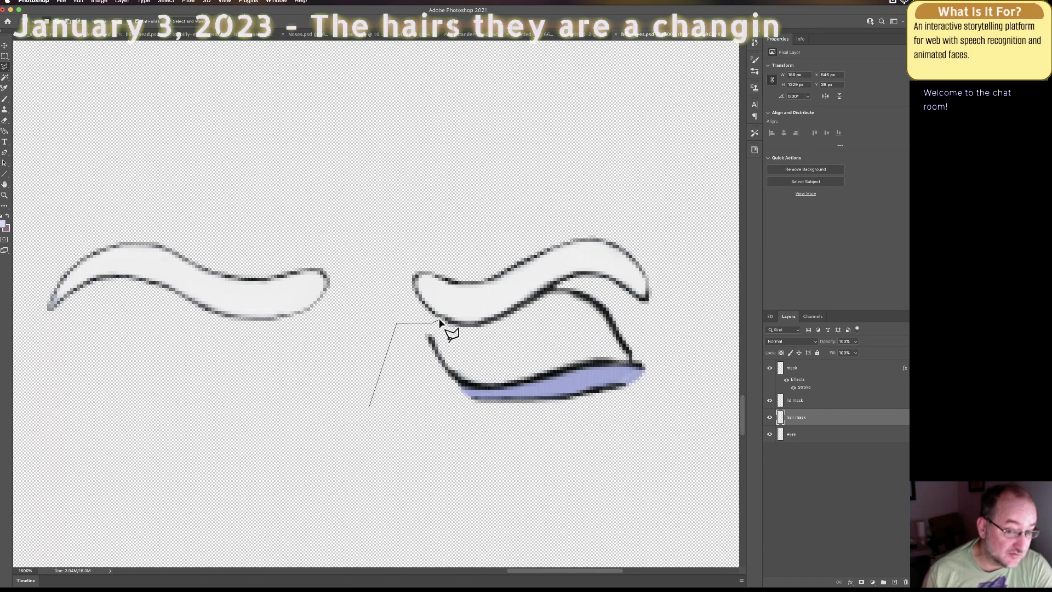
left_click(505, 317)
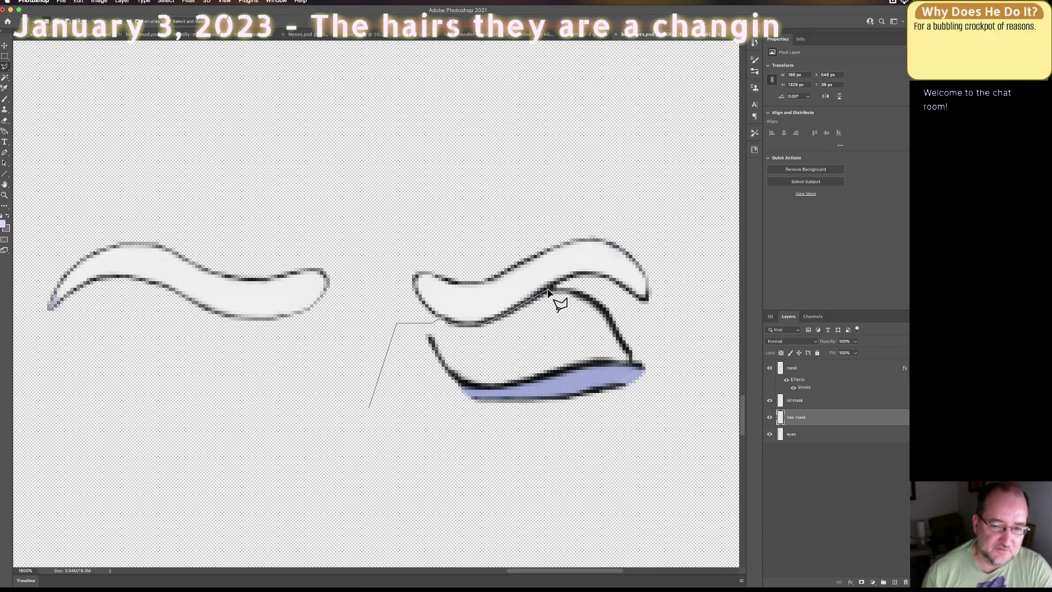
left_click(568, 279)
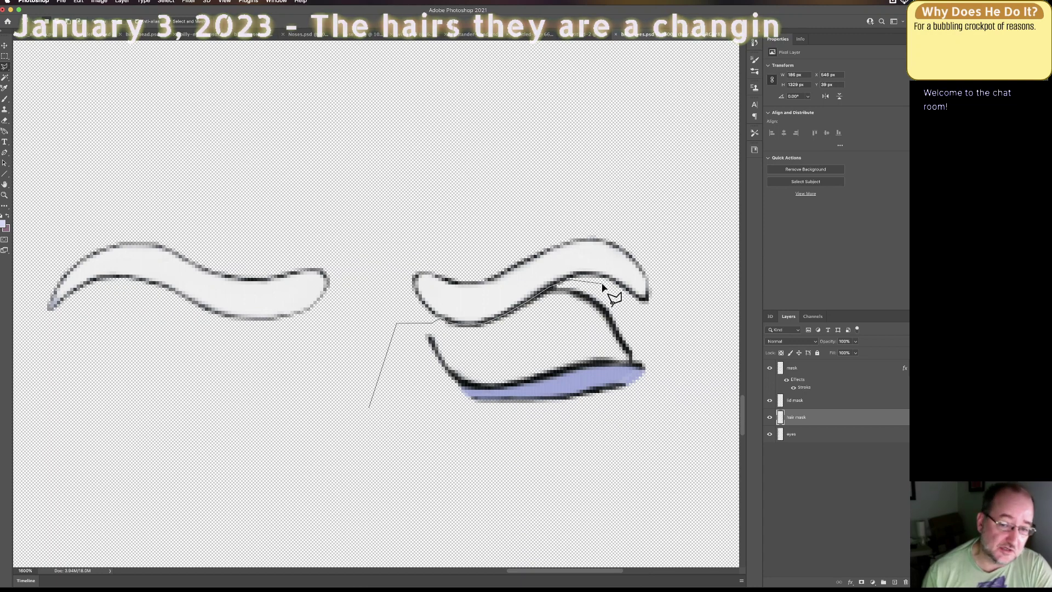
left_click(603, 284)
left_click(675, 361)
left_click(635, 416)
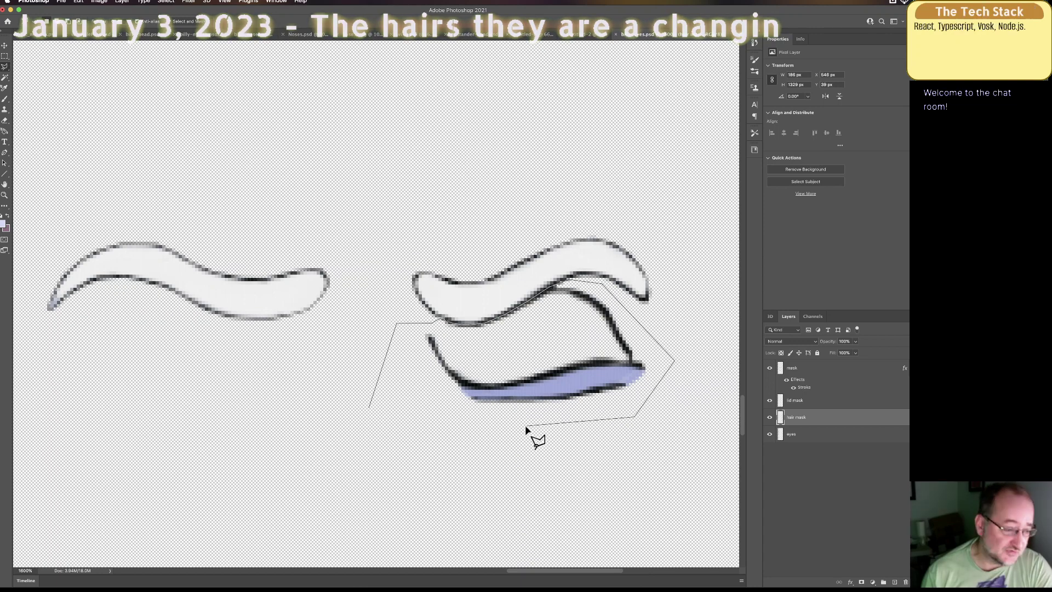
left_click(525, 426)
left_click(378, 418)
key("Delete")
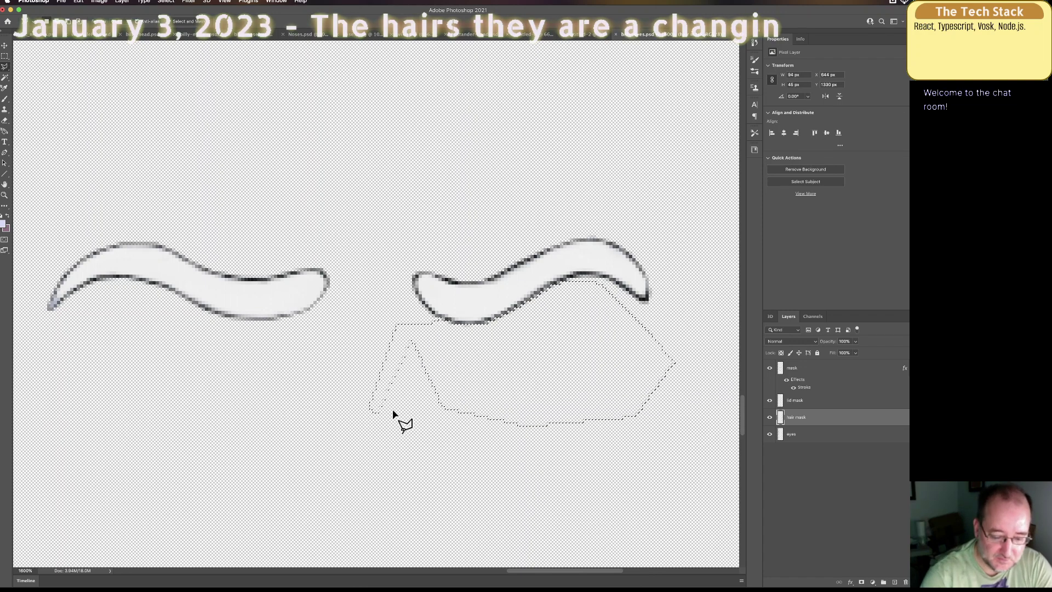
key("super+d")
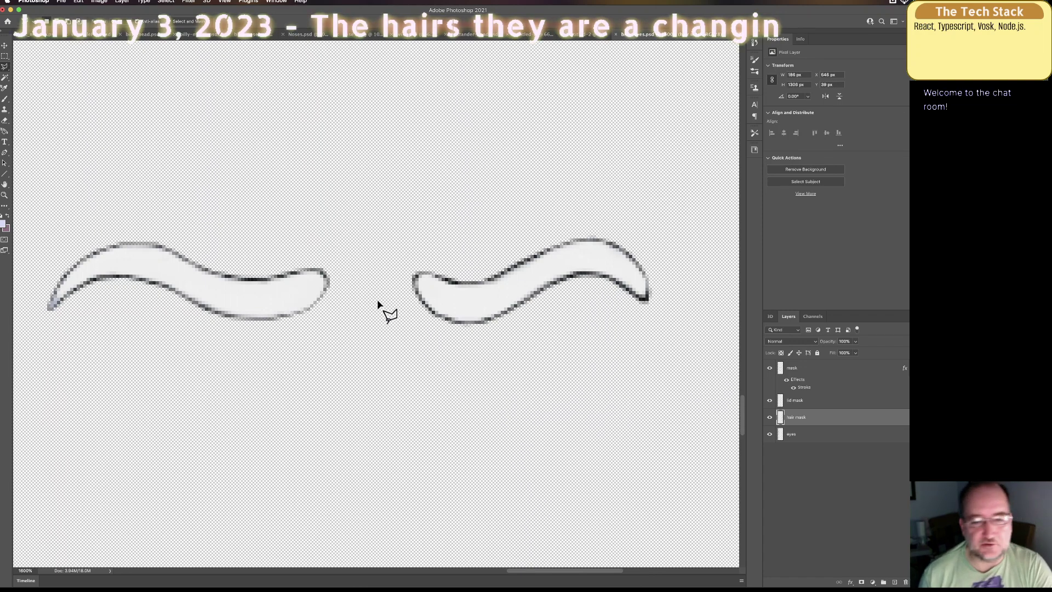
Step: Check the isolated eyebrows close up, and review all rows of the sheet at 200% for leftover eye outlines
left_click_drag(538, 570, 417, 296)
key("h")
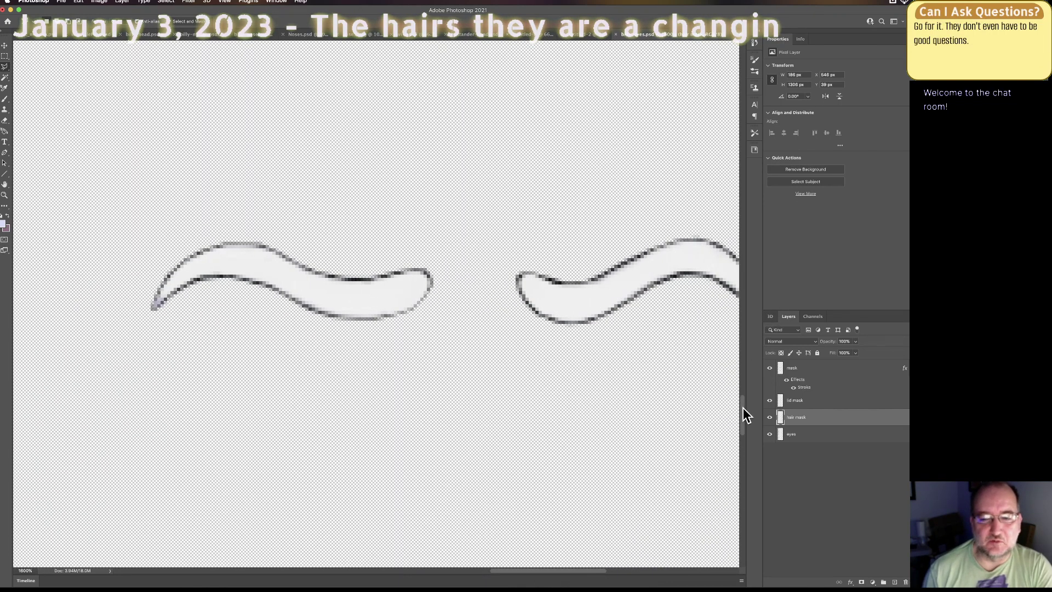
mouse_move(742, 415)
left_mouse_down()
mouse_move(747, 457)
mouse_move(744, 402)
left_mouse_up()
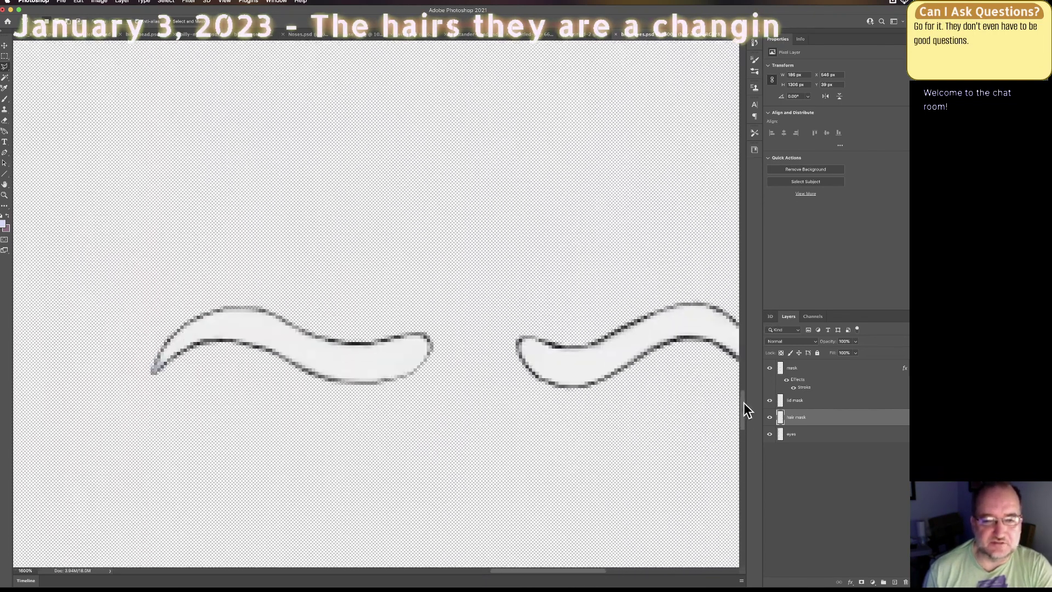
left_click_drag(559, 572, 570, 574)
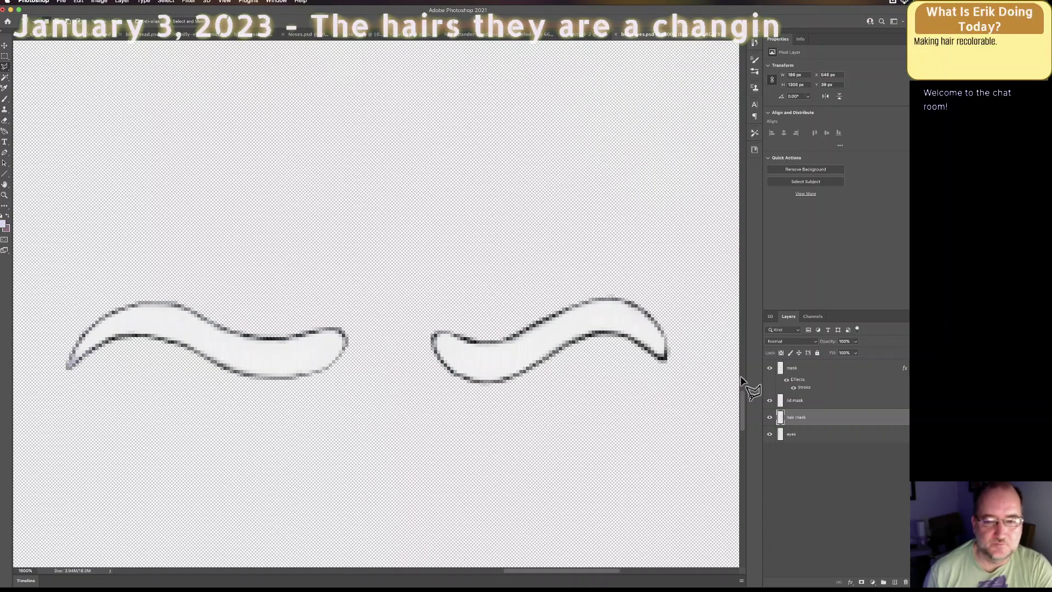
left_click_drag(741, 415, 741, 440)
left_click_drag(738, 417, 714, 147)
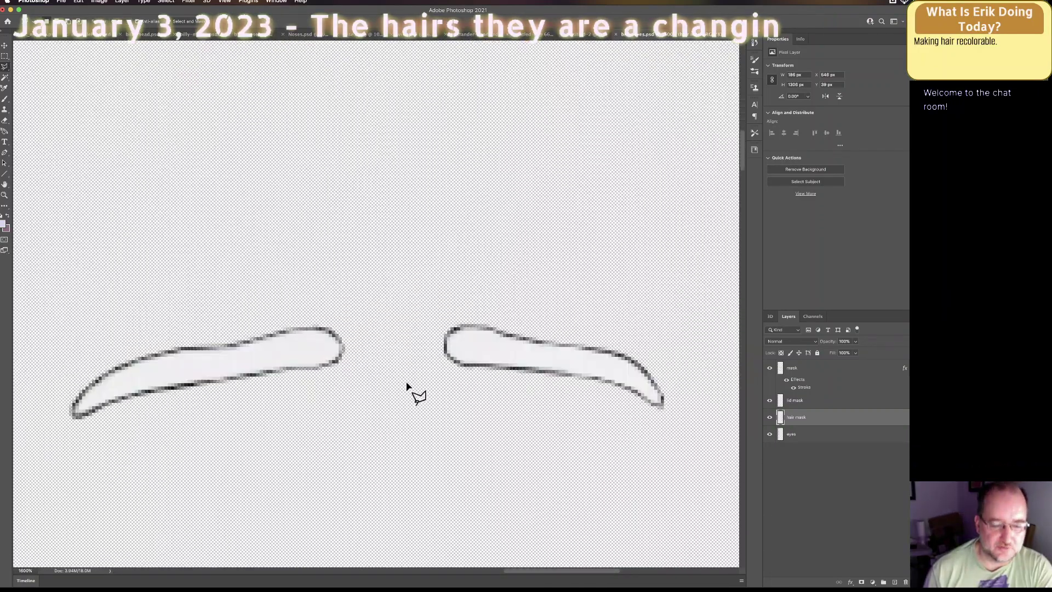
key("super+minus")
key("super+minus")
key("super+minus")
key("super+minus")
key("super+minus")
key("super+minus")
key("super+minus")
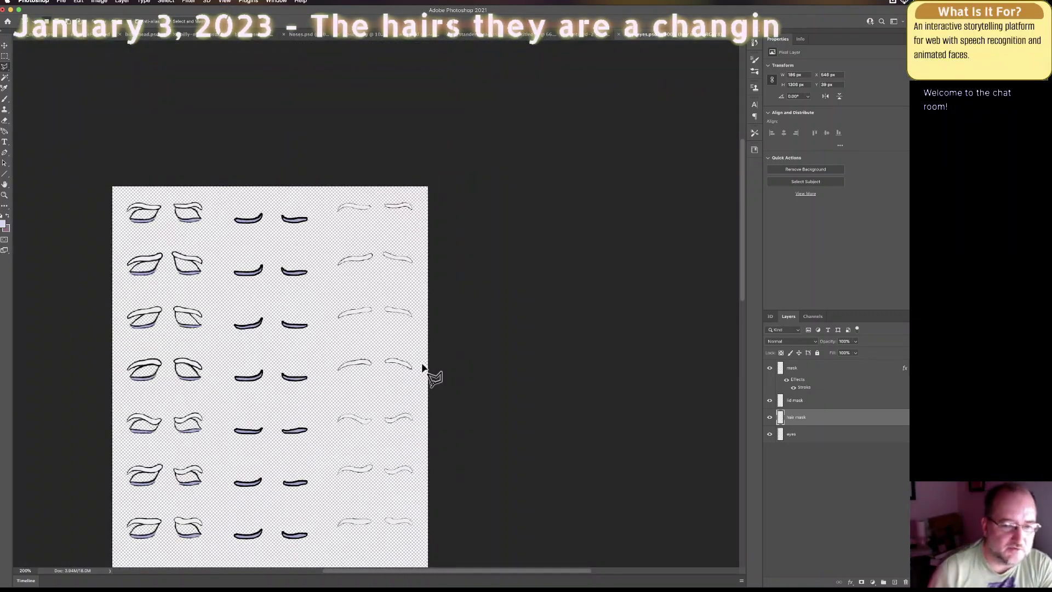
left_click_drag(741, 251, 737, 348)
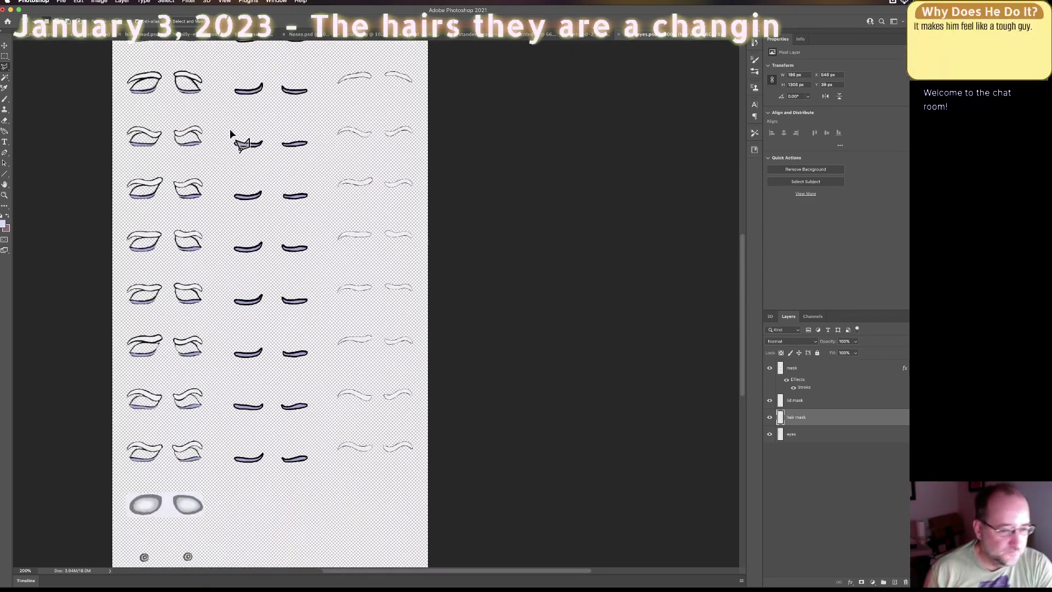
Step: Save the eye sheet document and start a quick export of it as PNG
left_click(61, 2)
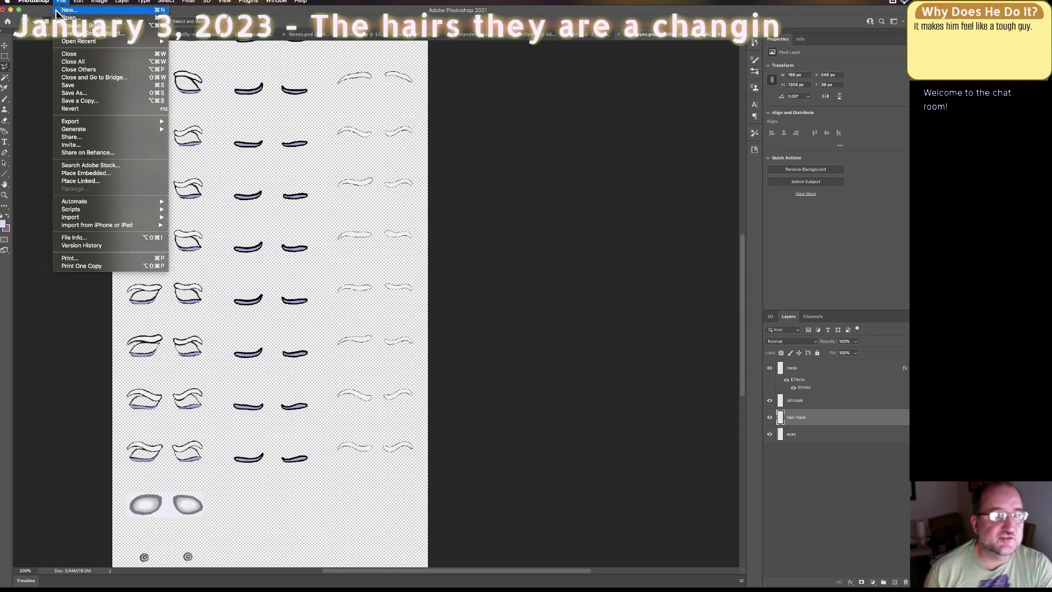
left_click(75, 87)
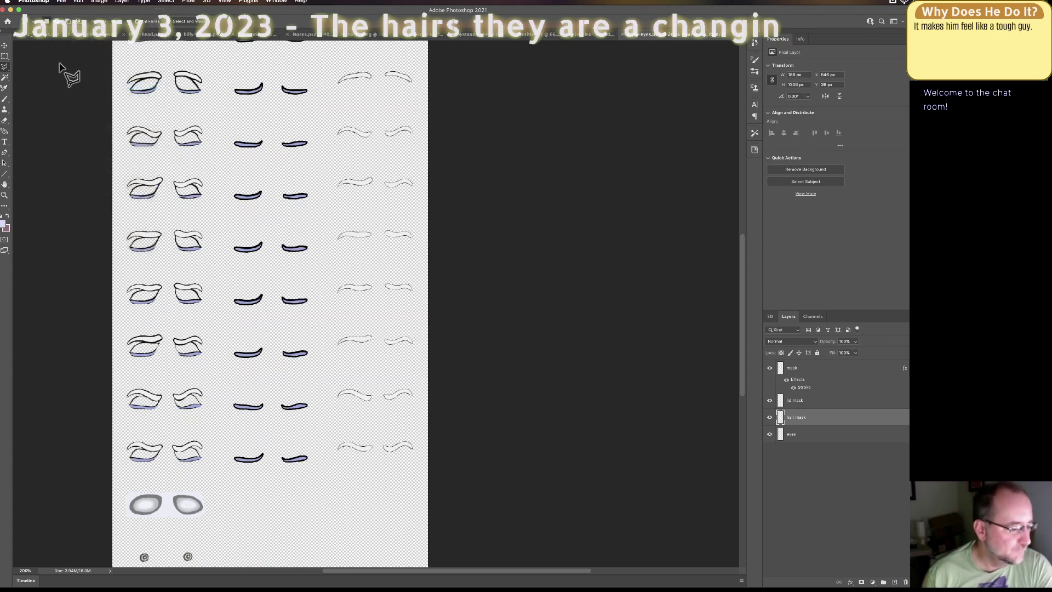
left_click(62, 2)
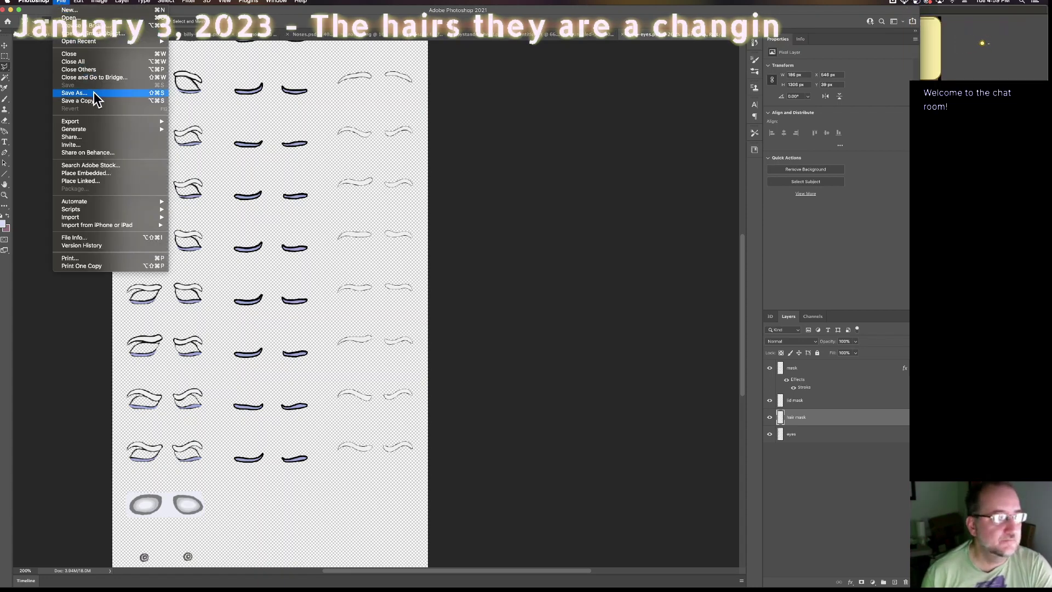
mouse_move(94, 121)
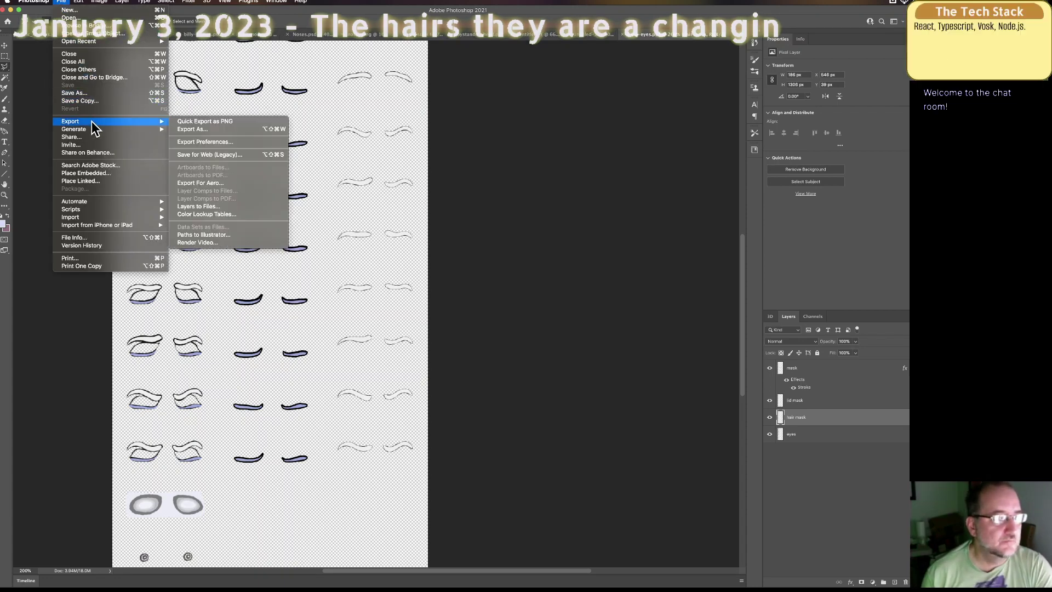
left_click(240, 126)
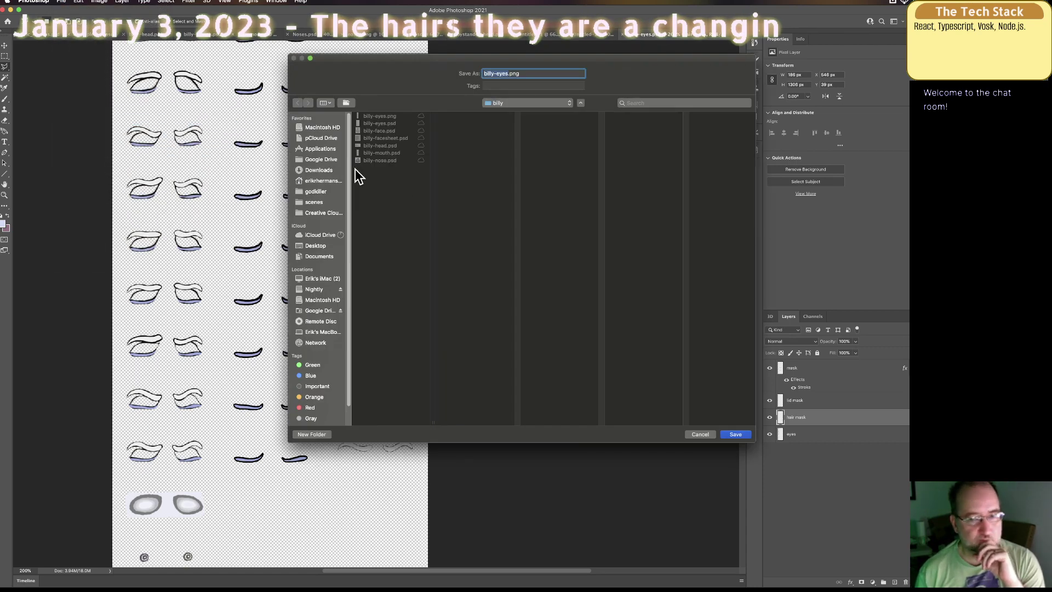
Step: Export the sheet as billy-eyes.png to the wisp project's public/parts folder, replacing the existing file
left_click(378, 121)
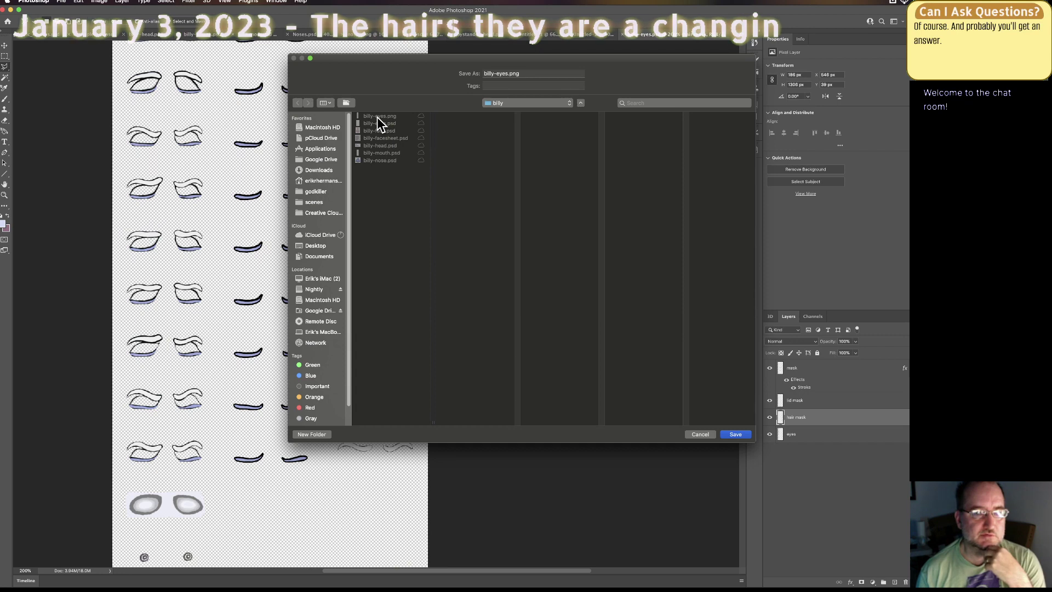
left_click(514, 103)
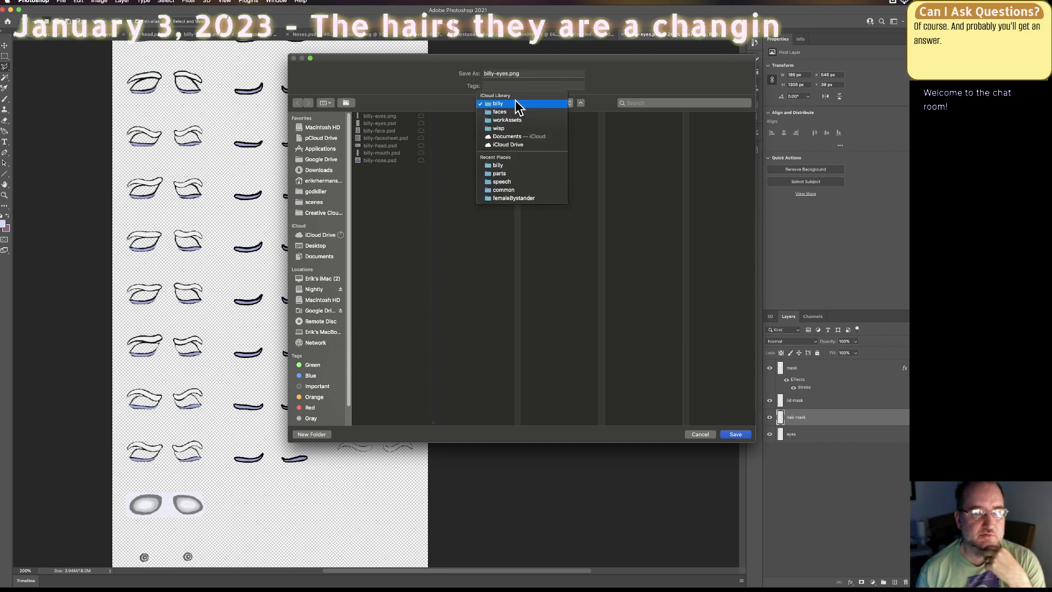
left_click(522, 129)
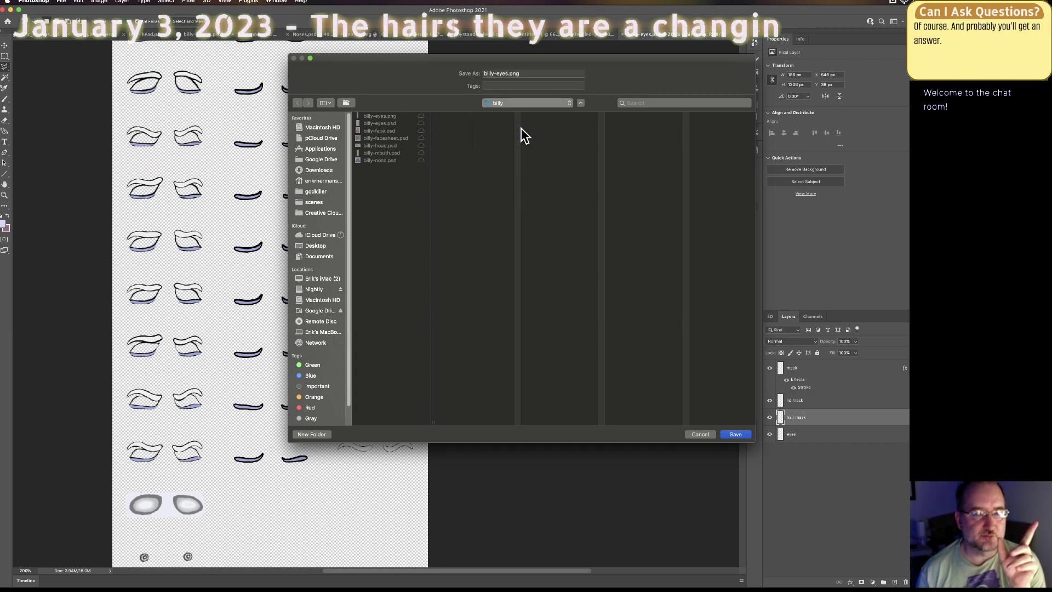
left_click(457, 169)
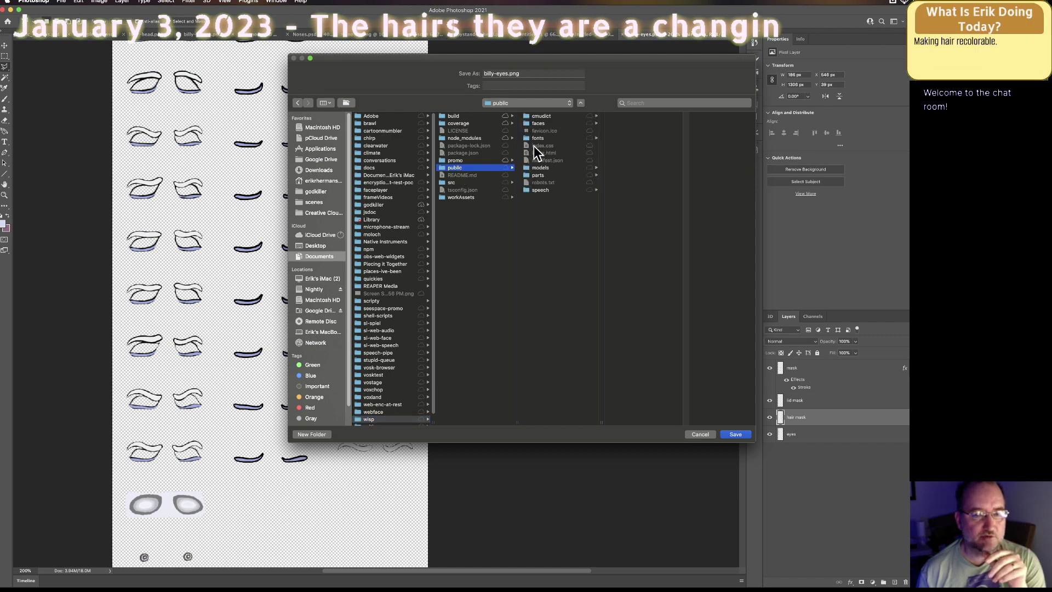
left_click(537, 176)
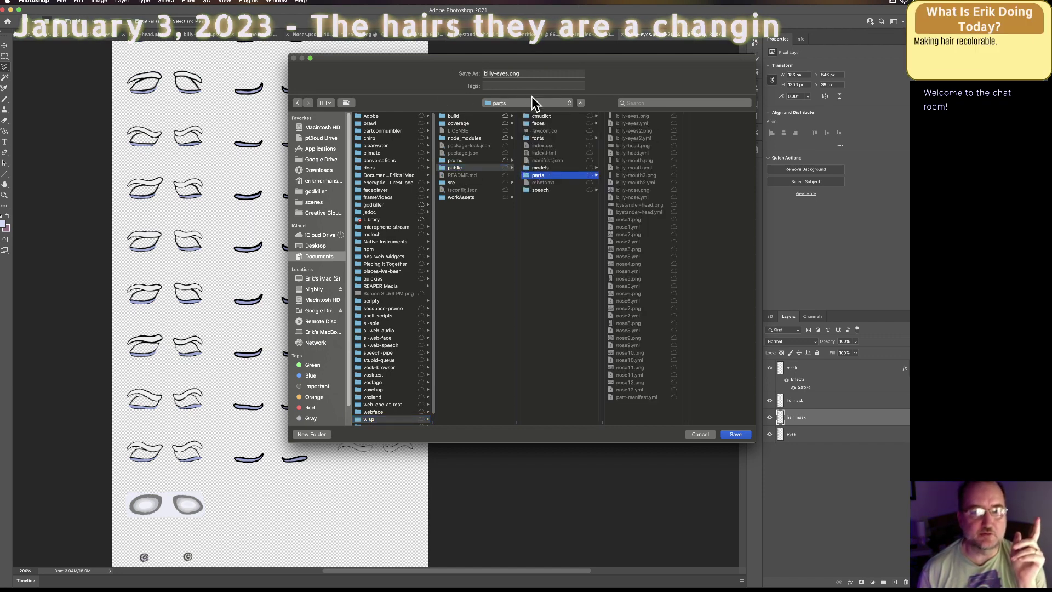
left_click(735, 435)
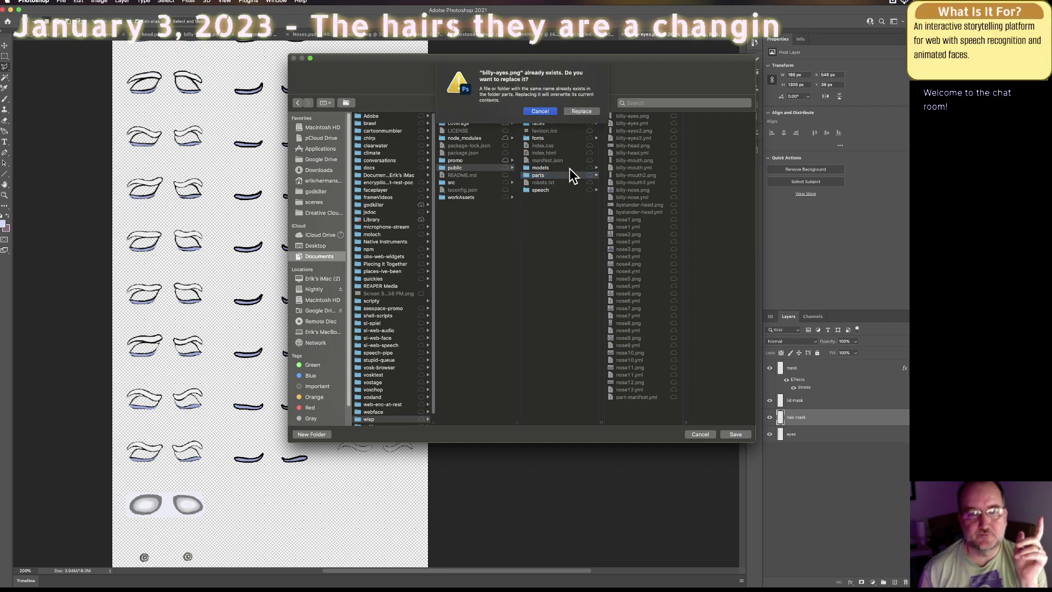
left_click(575, 114)
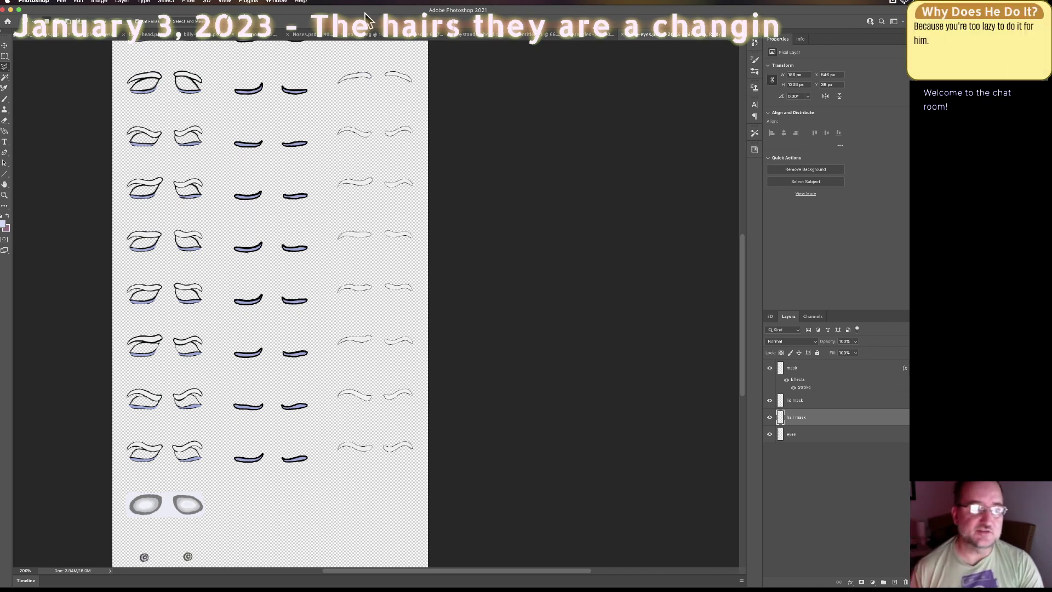
Step: Switch to Rider and open eyes.ts from the src/parts/eyes folder of the sl-web-face project
key("super+Tab")
key("super+Tab")
key("super+Tab")
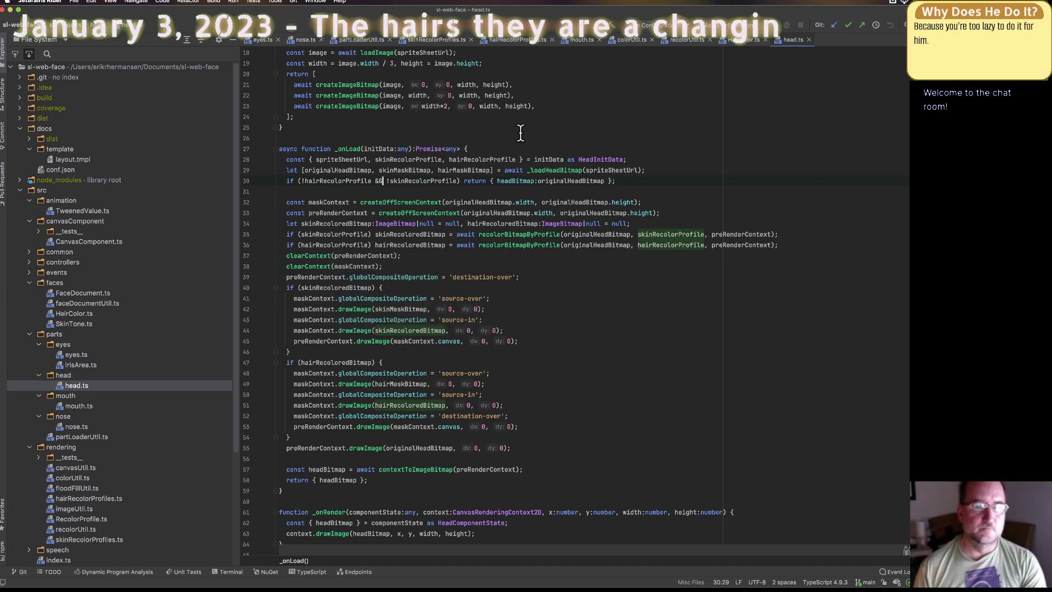
left_click(520, 132)
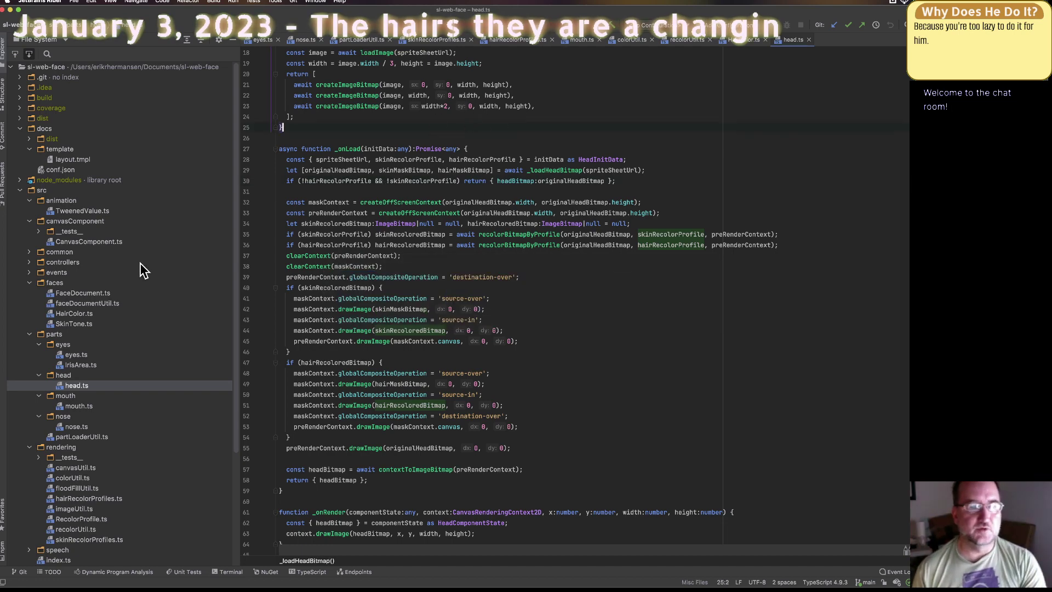
left_click(70, 355)
double_click(69, 356)
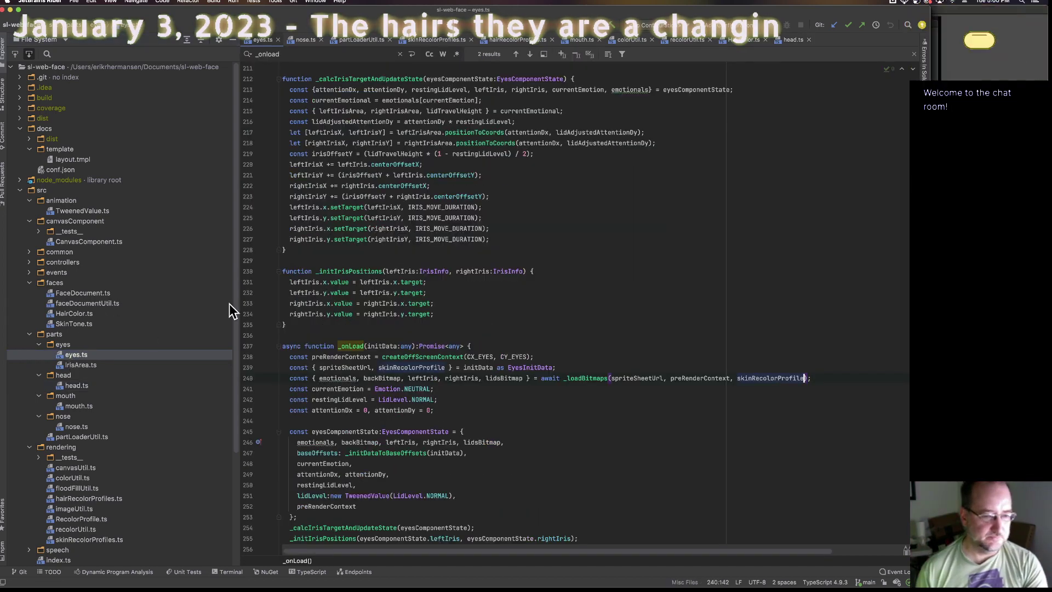
Step: Review eyes.ts from the iris target calculation through the _onRender function to see how the eyes are drawn
left_click(546, 203)
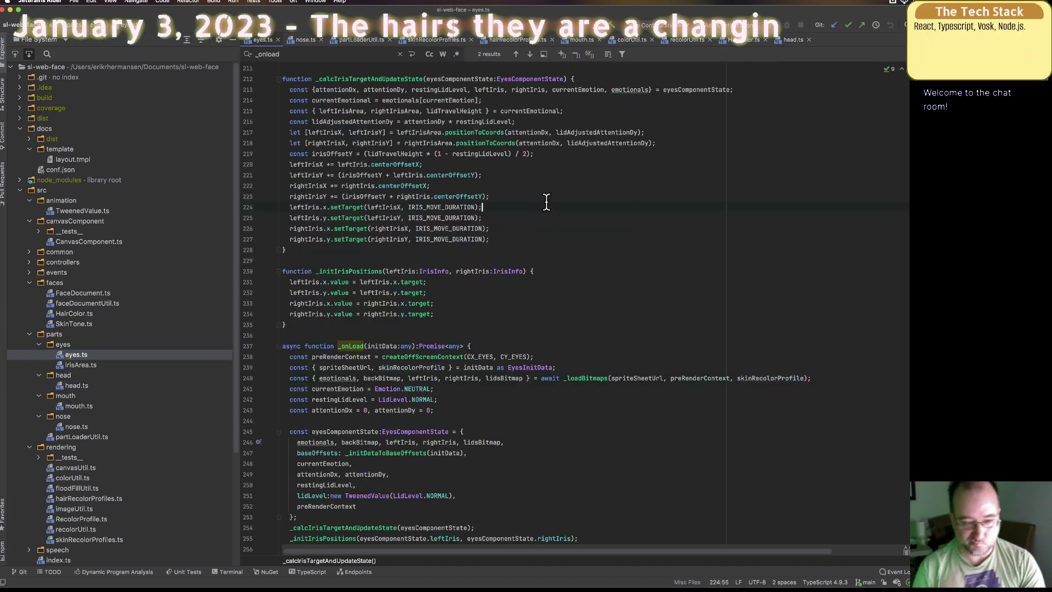
scroll(518, 176, "up", 3)
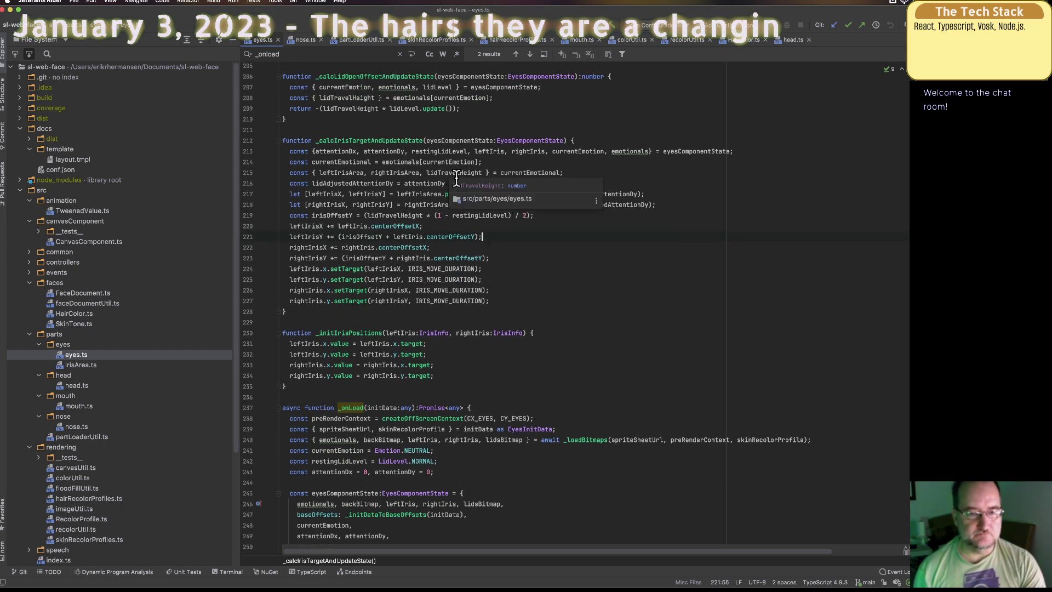
scroll(546, 266, "down", 12)
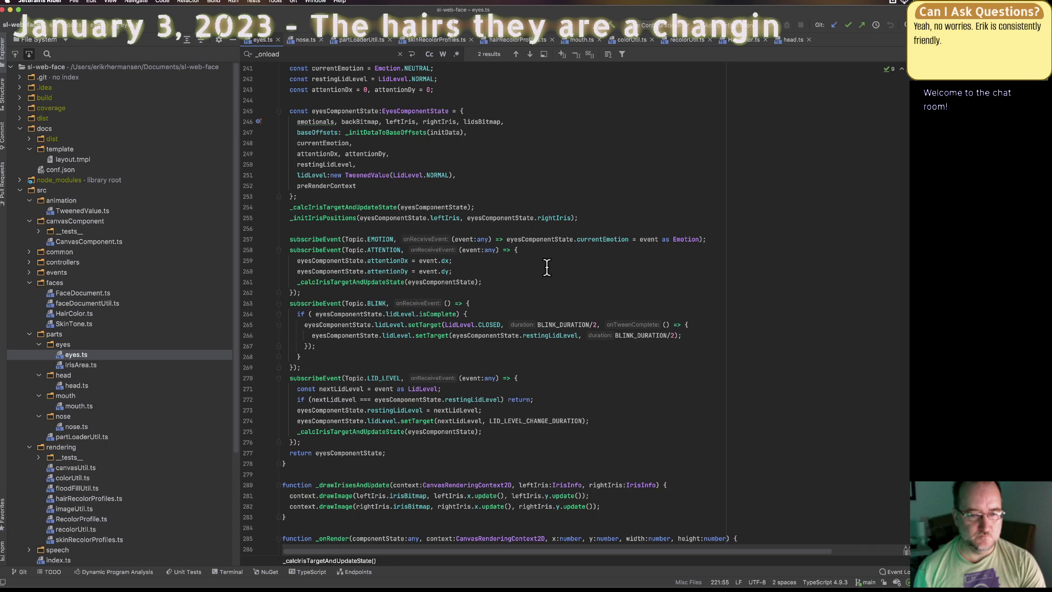
scroll(546, 268, "down", 11)
left_click(725, 263)
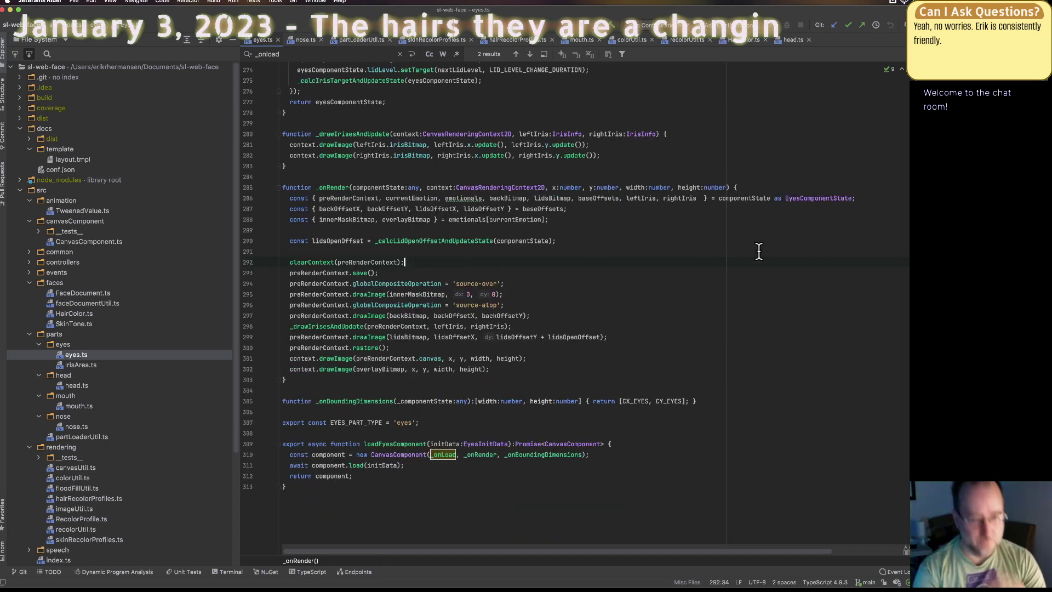
key("Up")
key("Up")
key("Up")
key("Up")
key("Up")
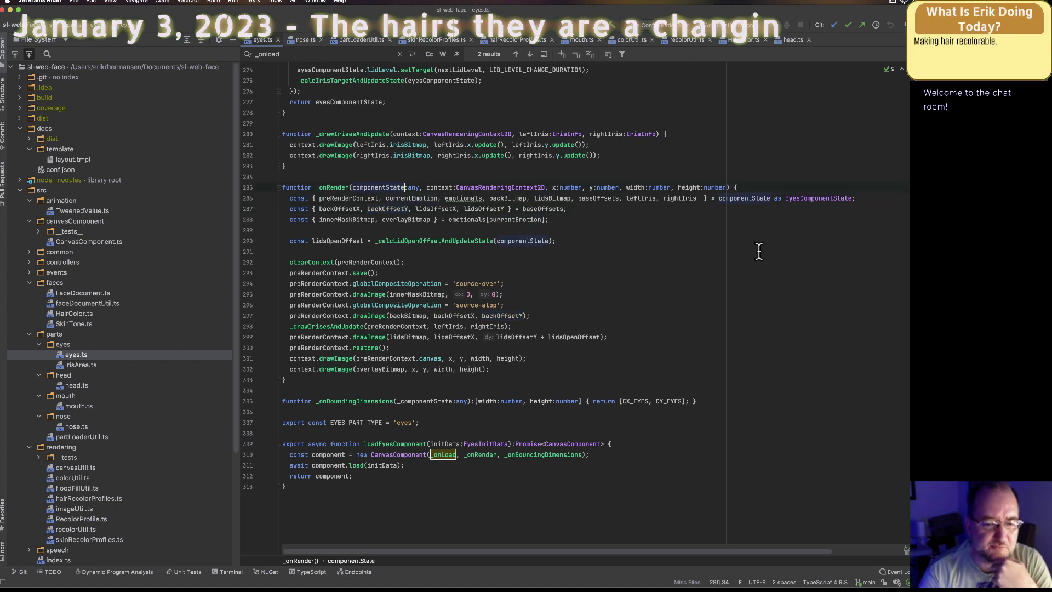
key("Down")
key("Down")
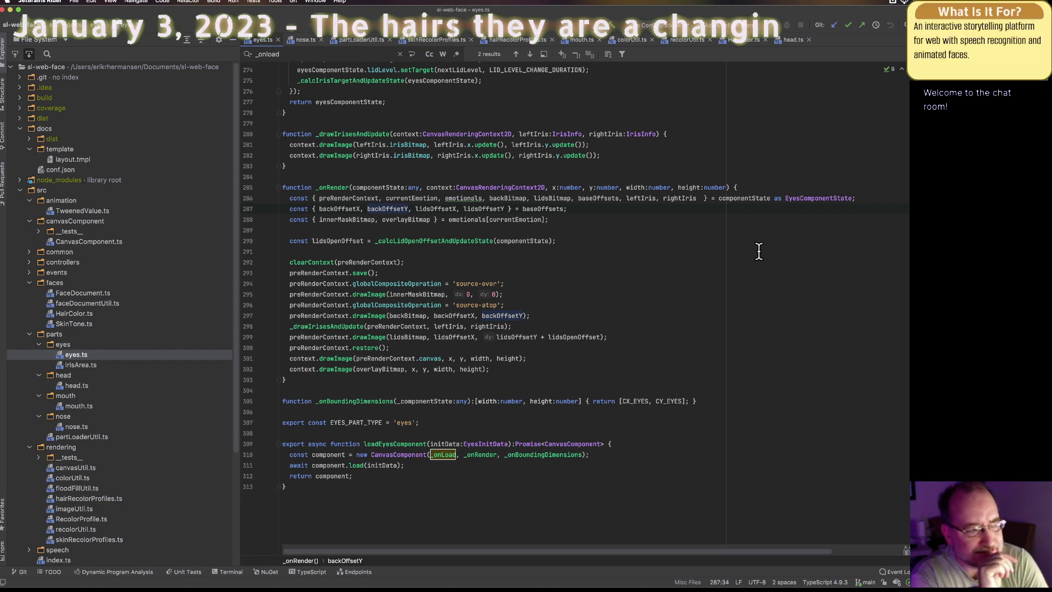
key("super+Tab")
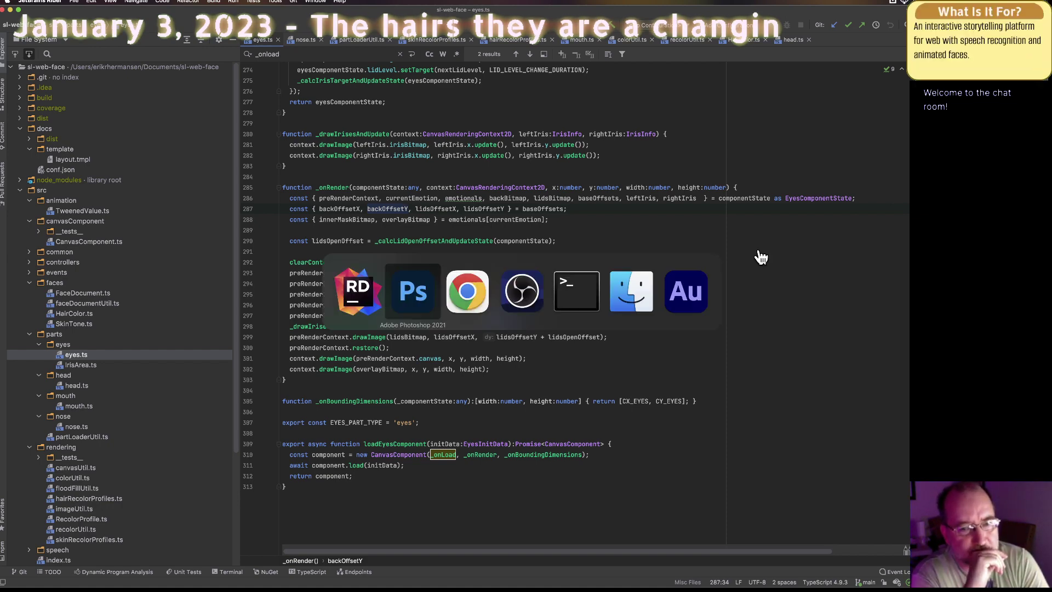
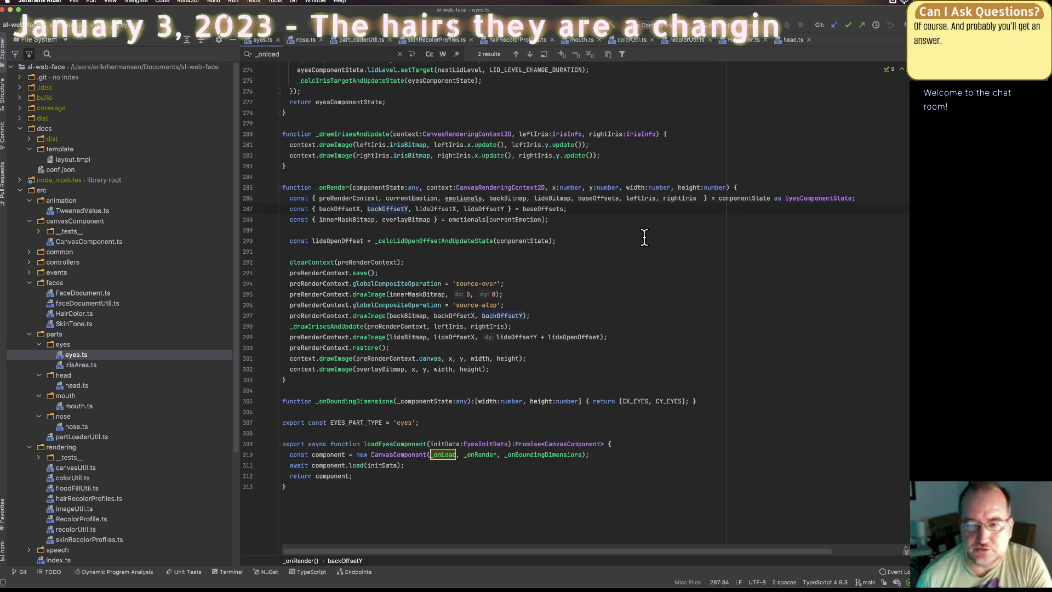
Step: Trace the _loadBitmaps call in the _onLoad function to its definition in eyes.ts and review its returned bitmaps
scroll(350, 191, "up", 8)
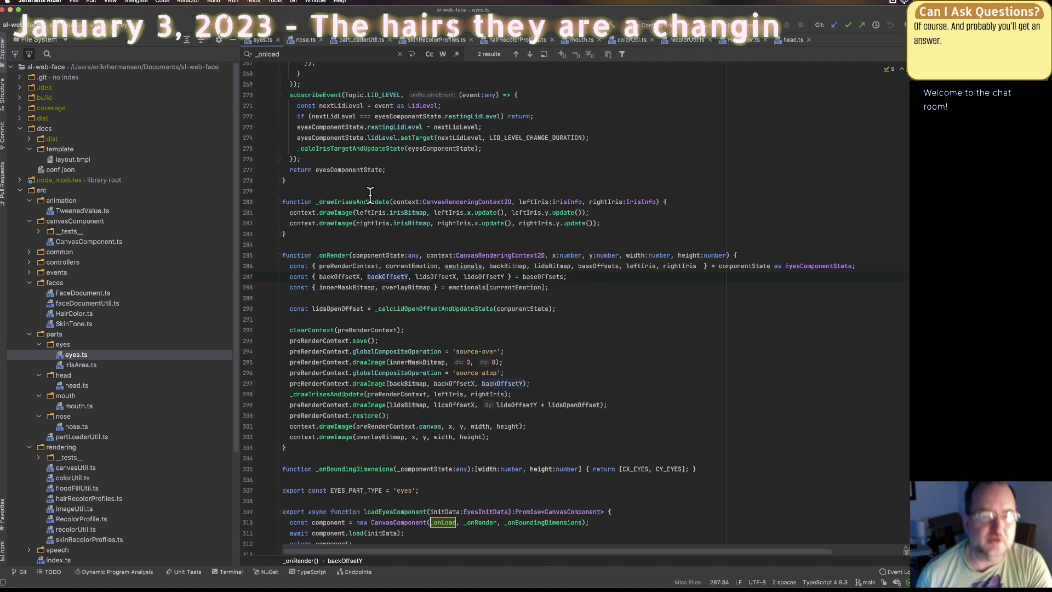
scroll(365, 209, "up", 9)
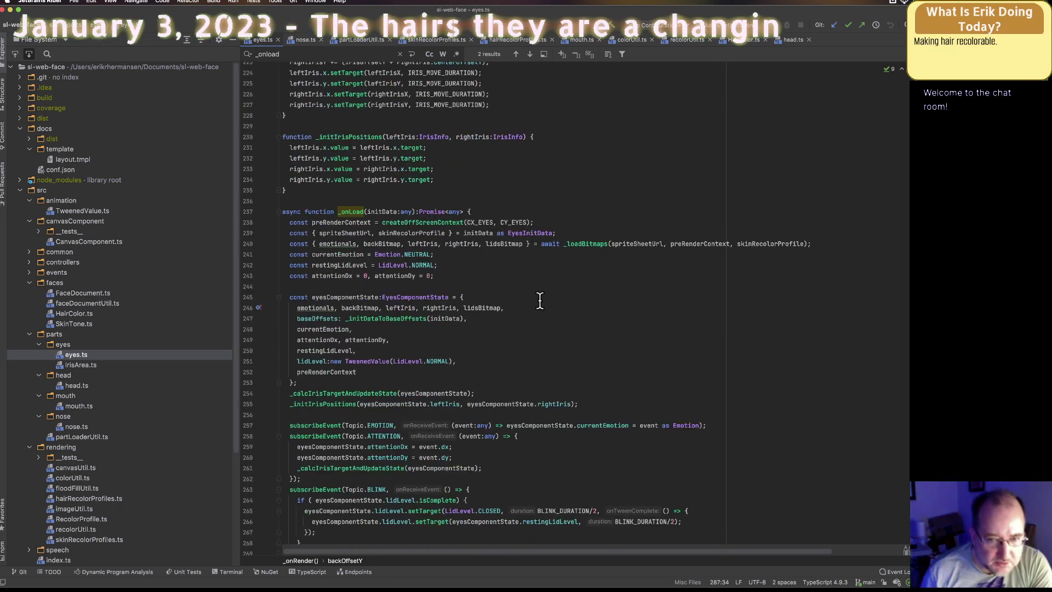
scroll(540, 298, "down", 1)
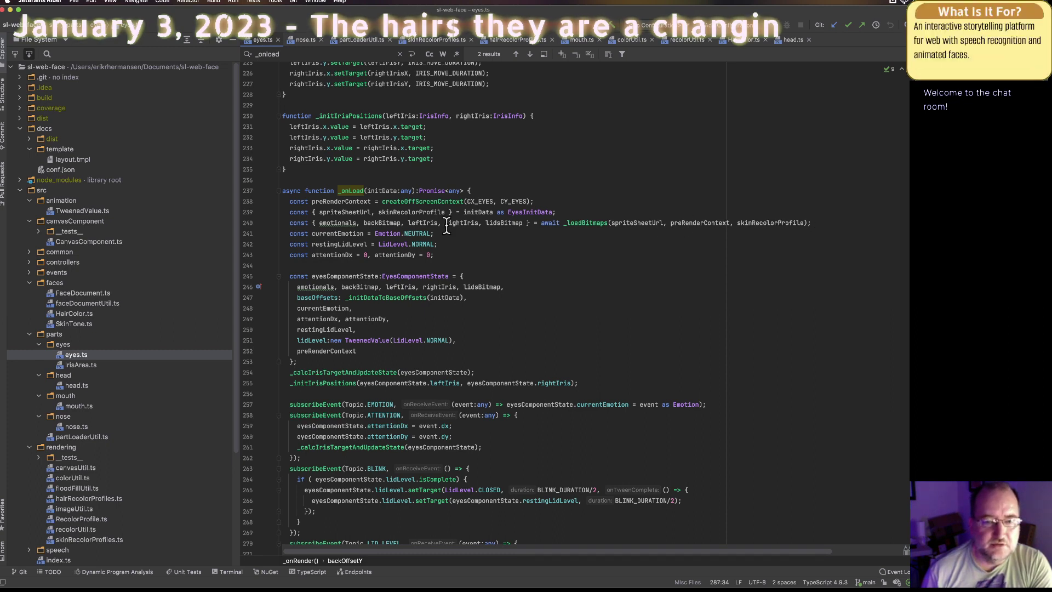
double_click(575, 222)
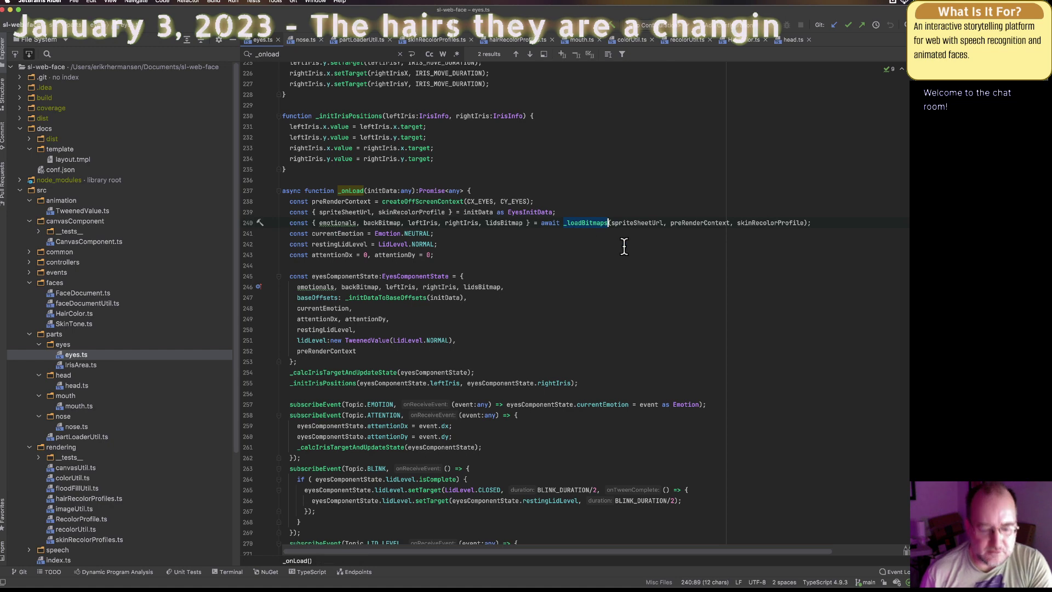
key("super+f")
key("shift+Return")
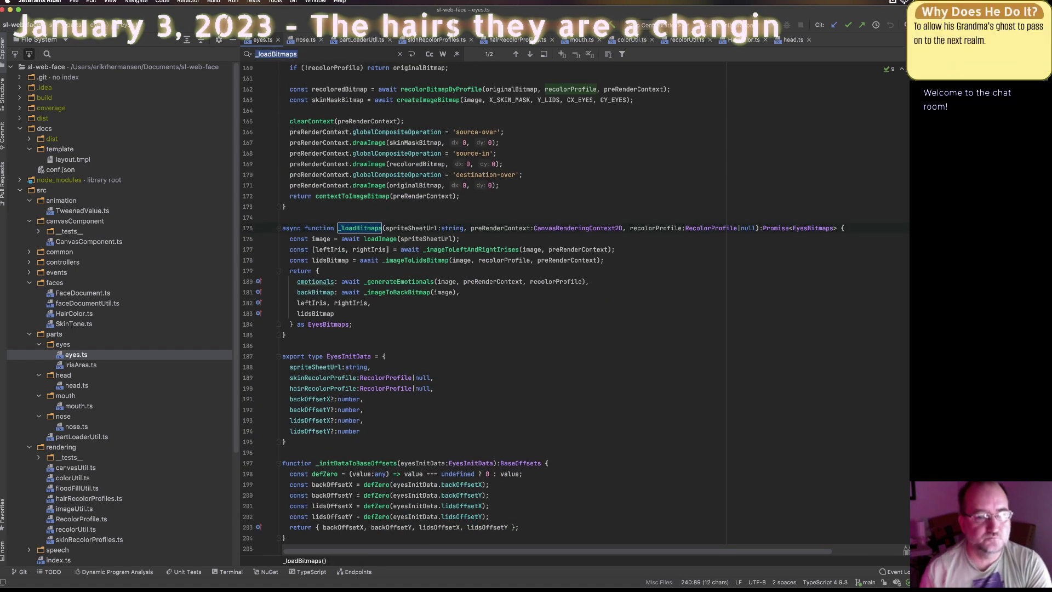
scroll(510, 345, "down", 1)
left_click(482, 289)
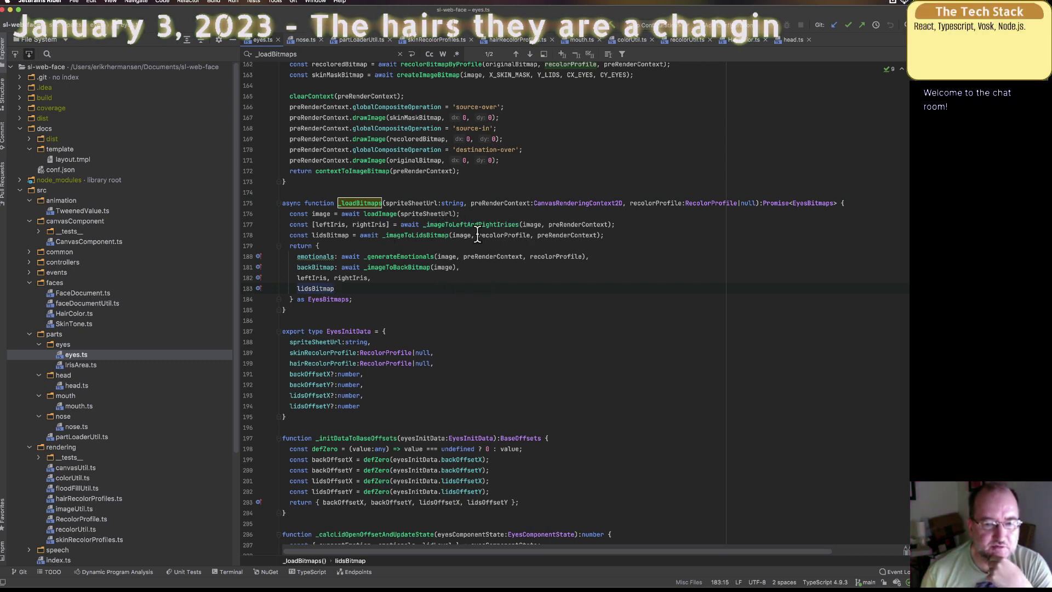
Step: Find the definition of _generateEmotionals and review the recoloring code in the _generateEmotionalData function that it calls
left_click(387, 256)
double_click(387, 256)
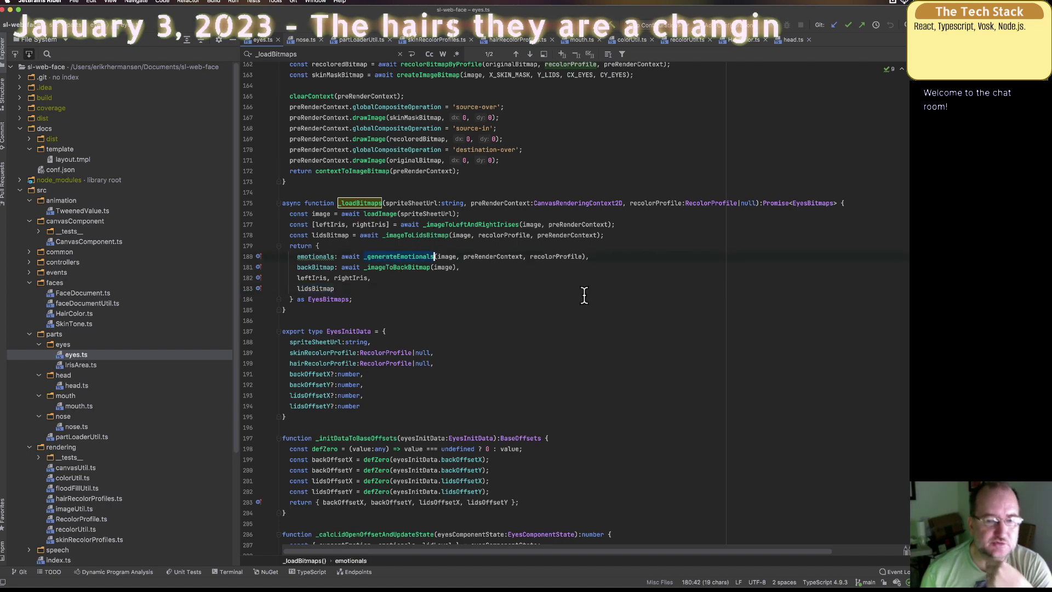
key("super+f")
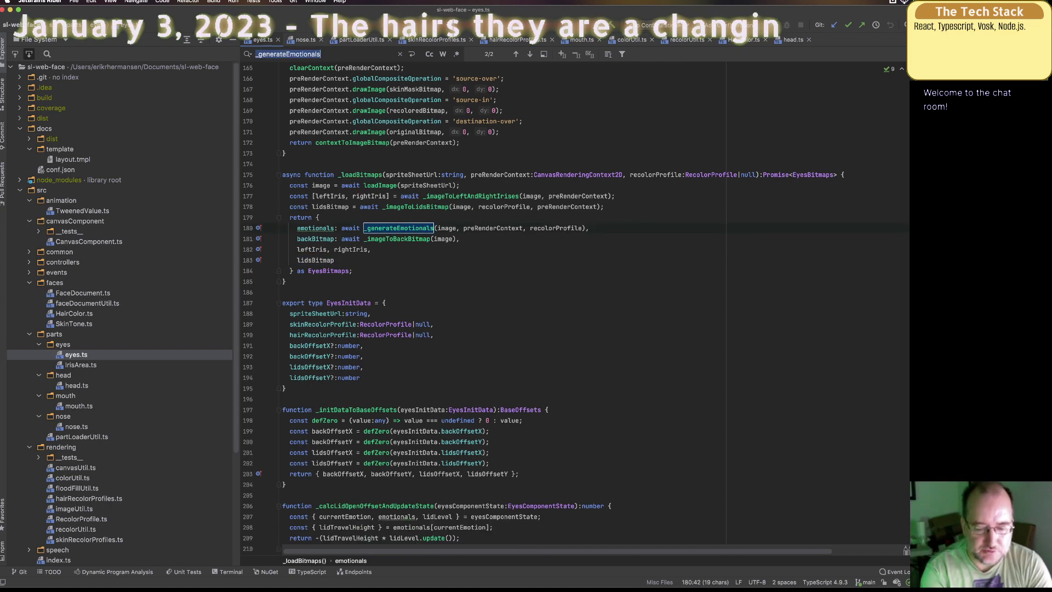
key("shift+Return")
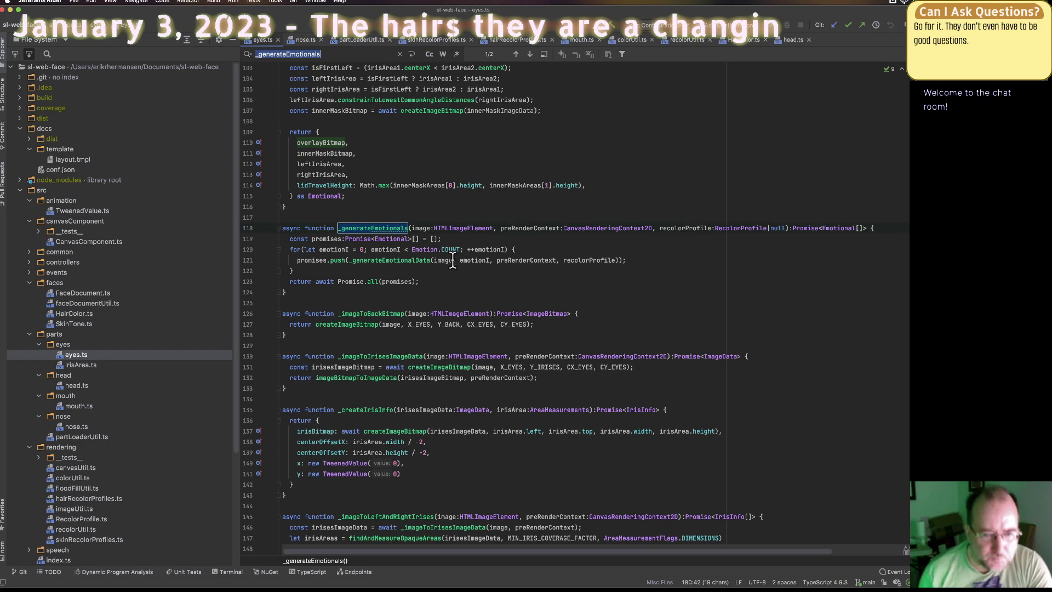
scroll(452, 261, "down", 1)
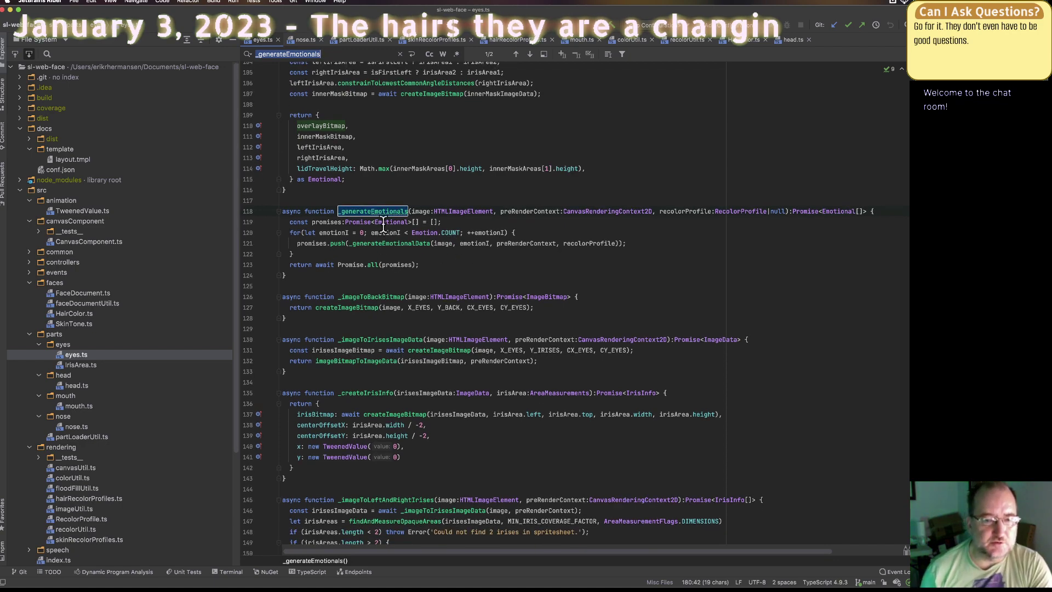
scroll(383, 225, "up", 9)
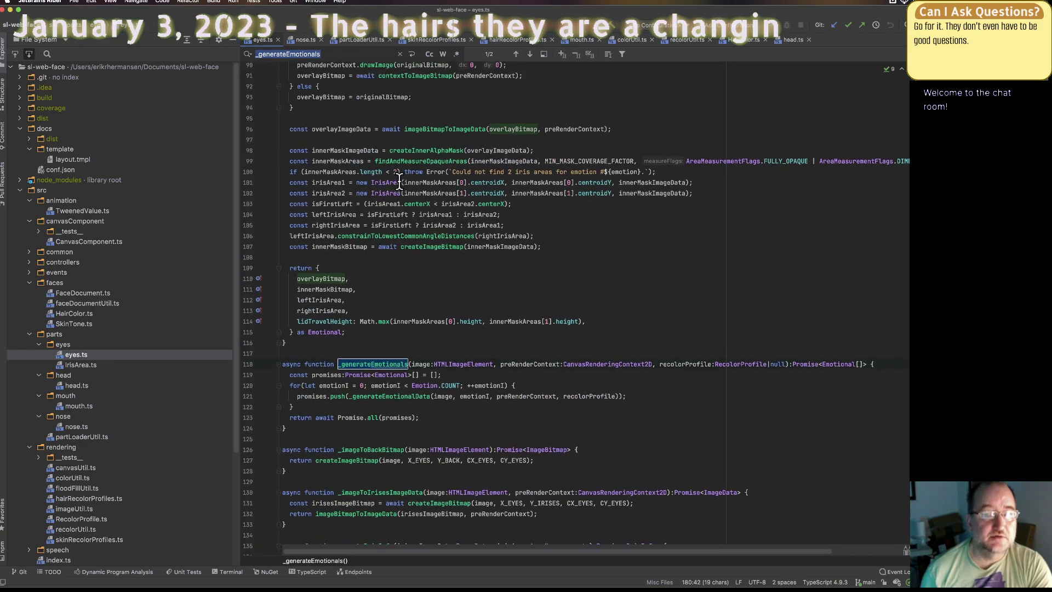
scroll(399, 184, "up", 10)
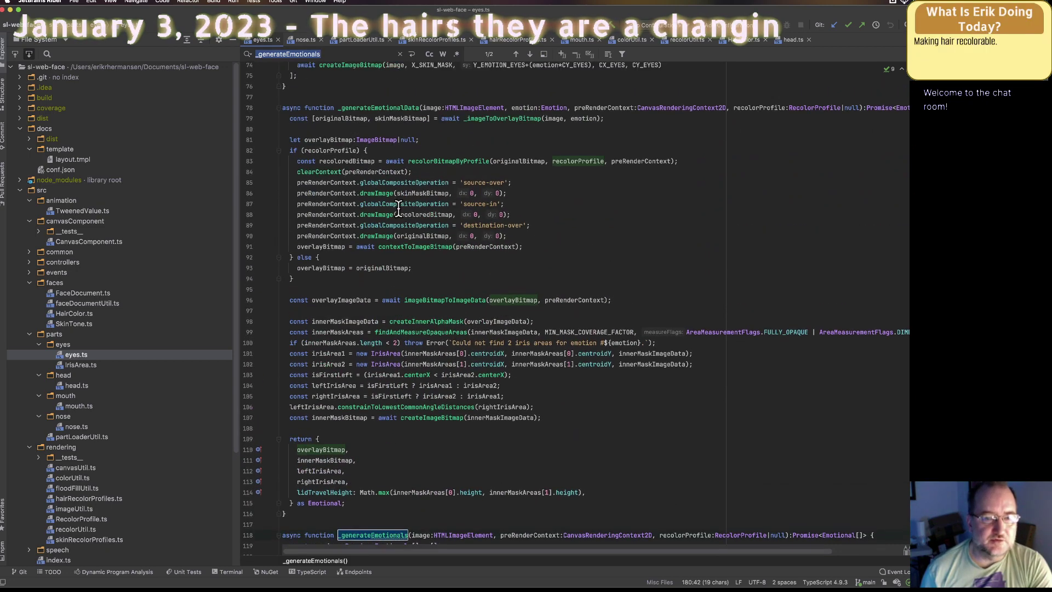
Step: Review the _imageToOverlayBitmap function that supplies the original and skin mask bitmaps to _generateEmotionalData
scroll(480, 255, "down", 2)
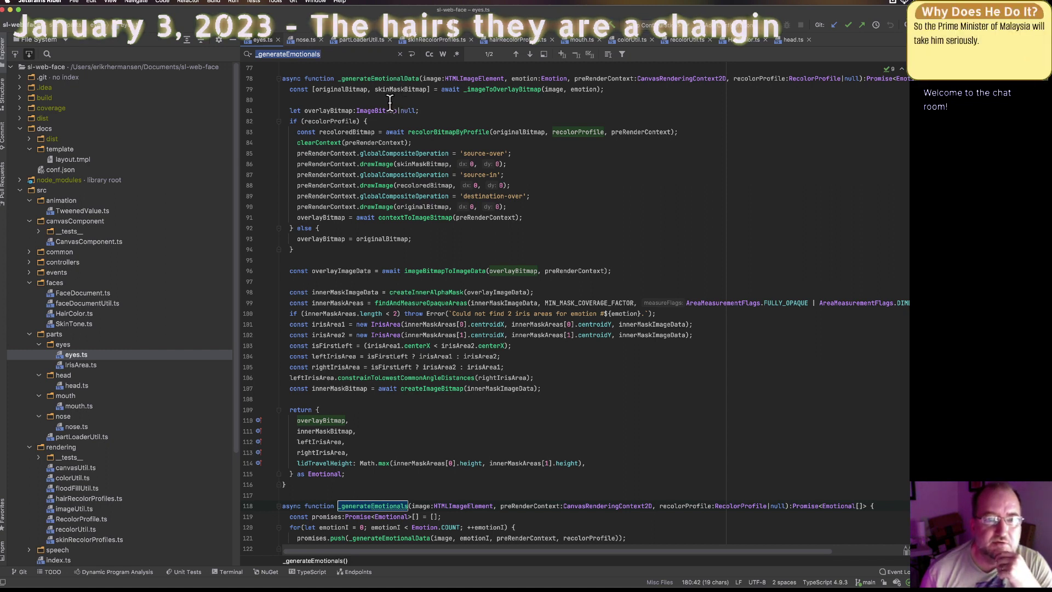
left_click(612, 91)
scroll(503, 183, "up", 6)
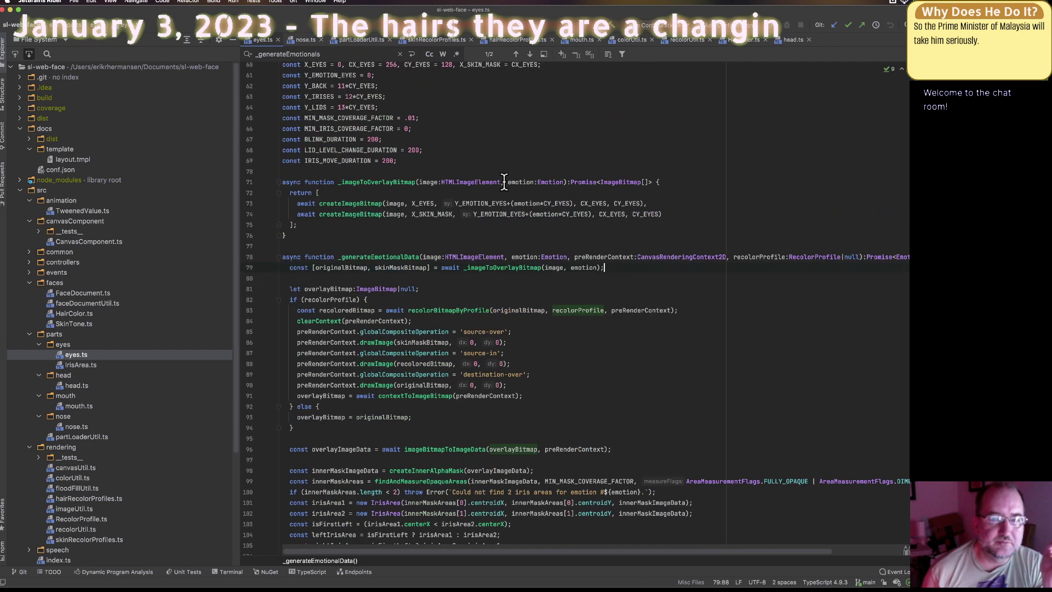
left_click(338, 214)
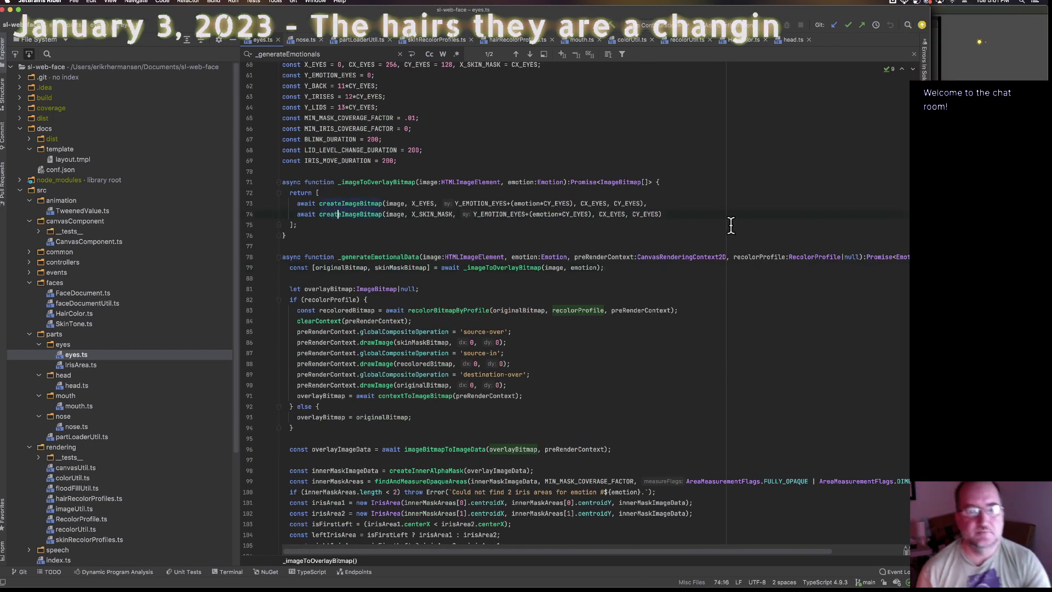
Step: Add an X_HAIR_MASK constant equal to CX_EYES * 2 after X_SKIN_MASK in the eye sheet constants
key("Up")
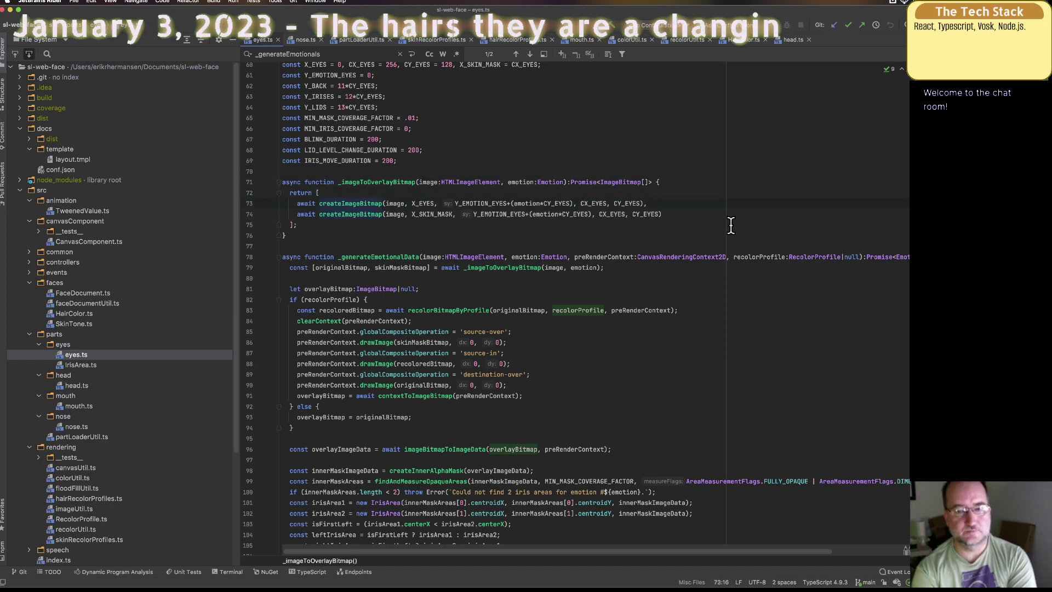
key("Up")
key("Up")
key("Up")
key("Up")
key("Up")
key("Up")
key("Up")
key("Up")
key("Up")
key("Up")
key("Up")
key("Up")
key("Up")
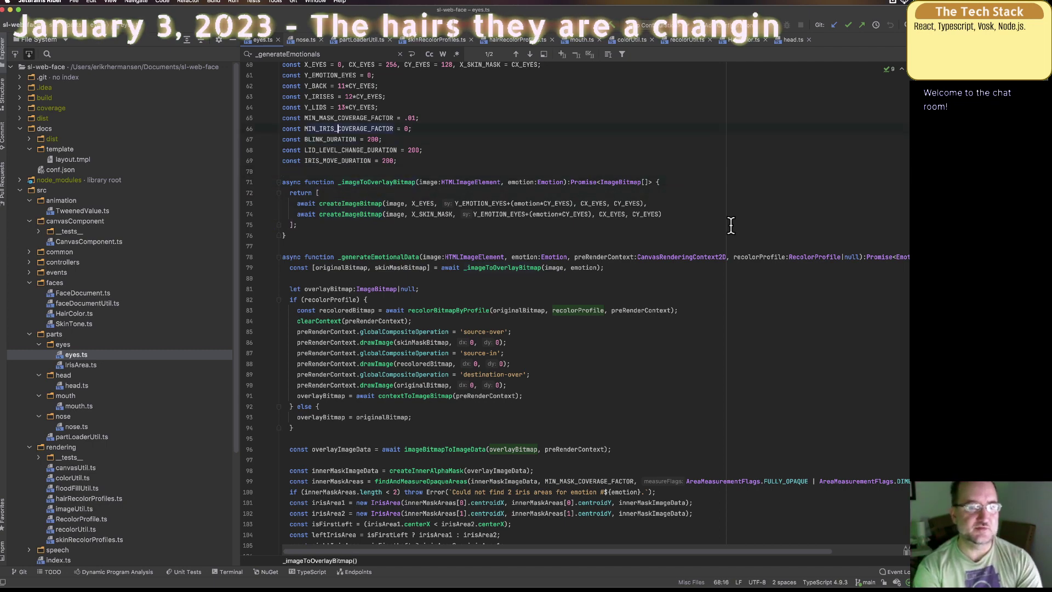
scroll(730, 225, "up", 1)
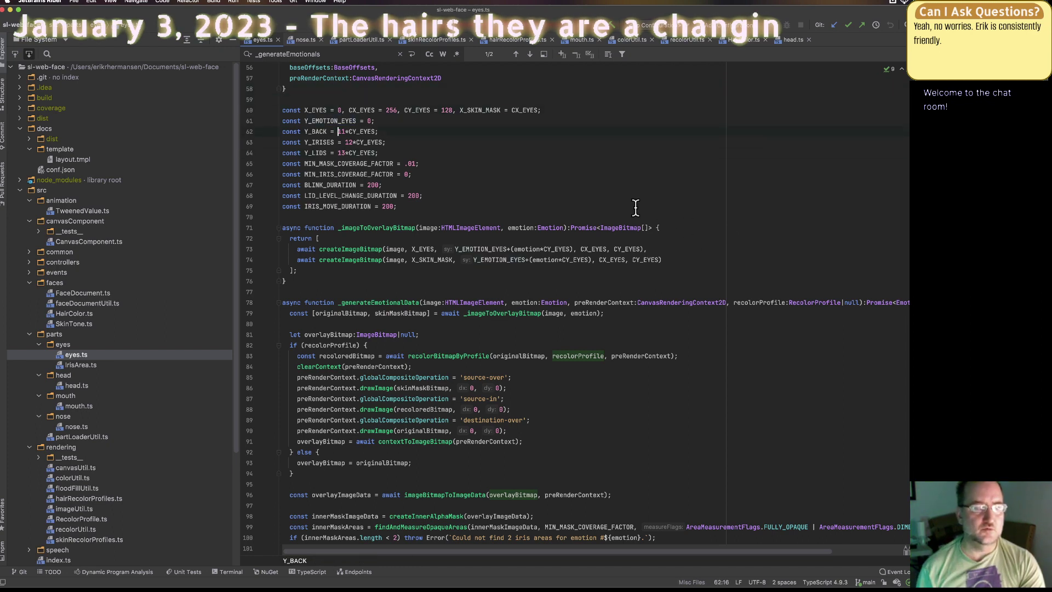
left_click(560, 111)
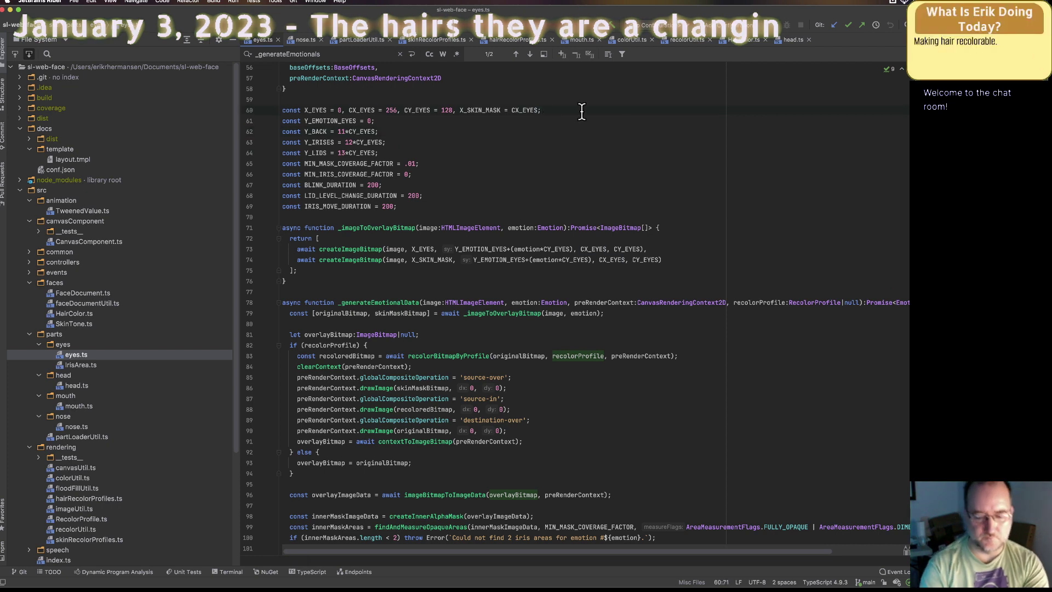
type(", X_HAI")
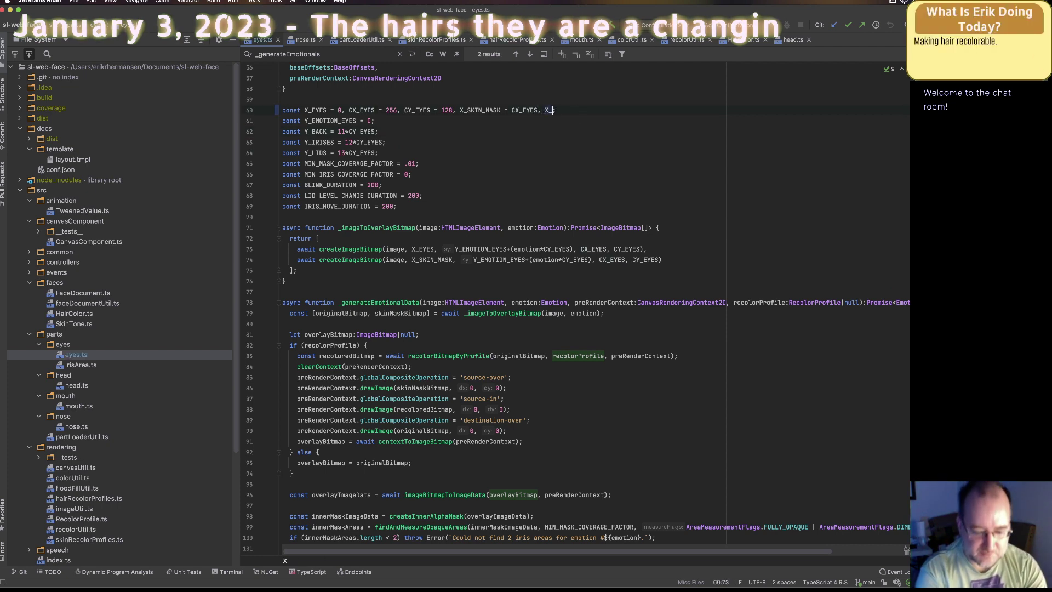
type("R_MASK")
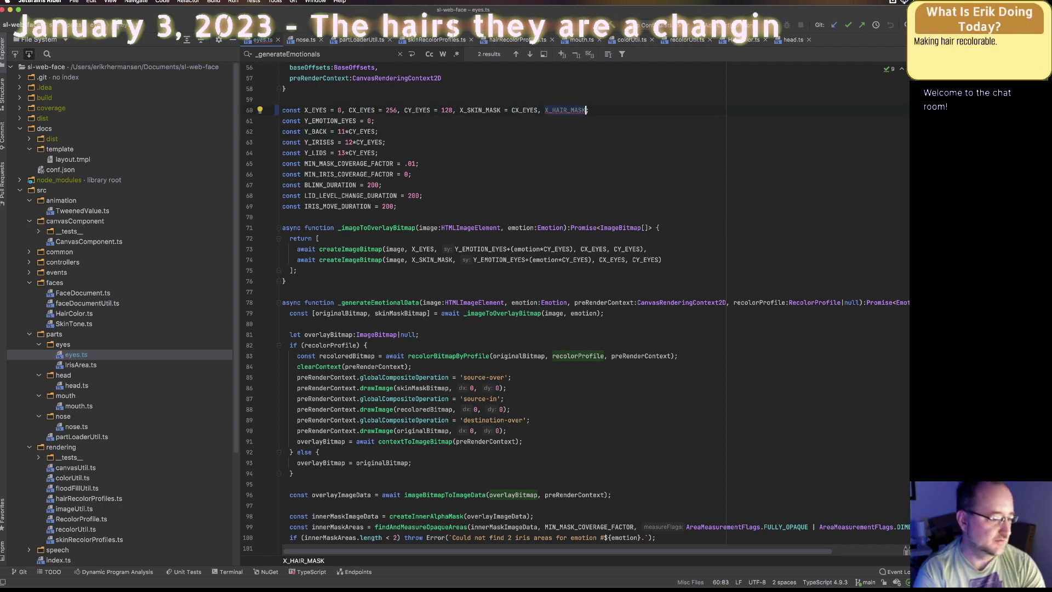
type(" = CX_EYES ")
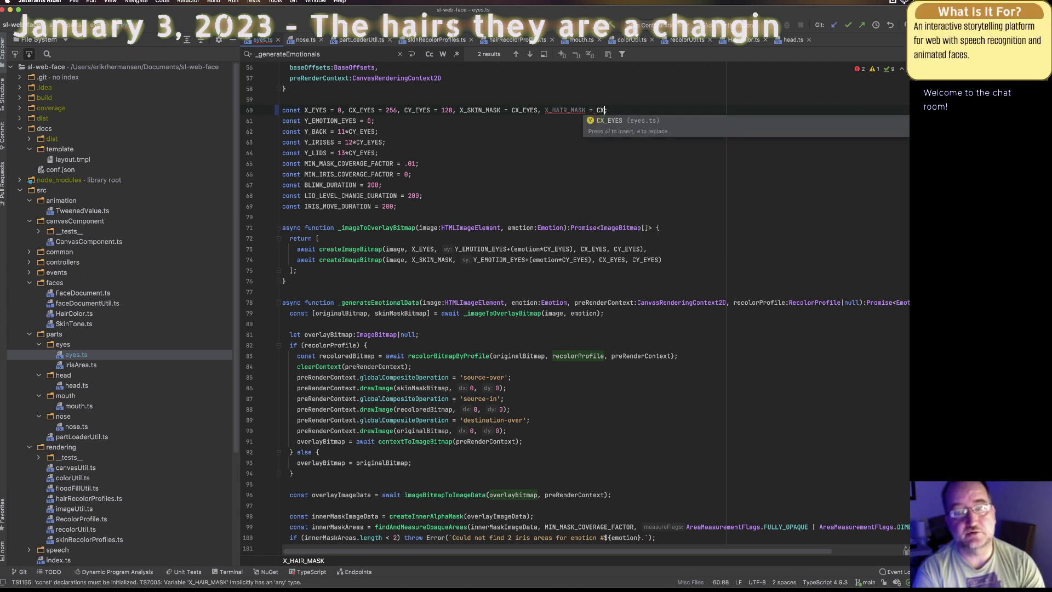
type("* 2")
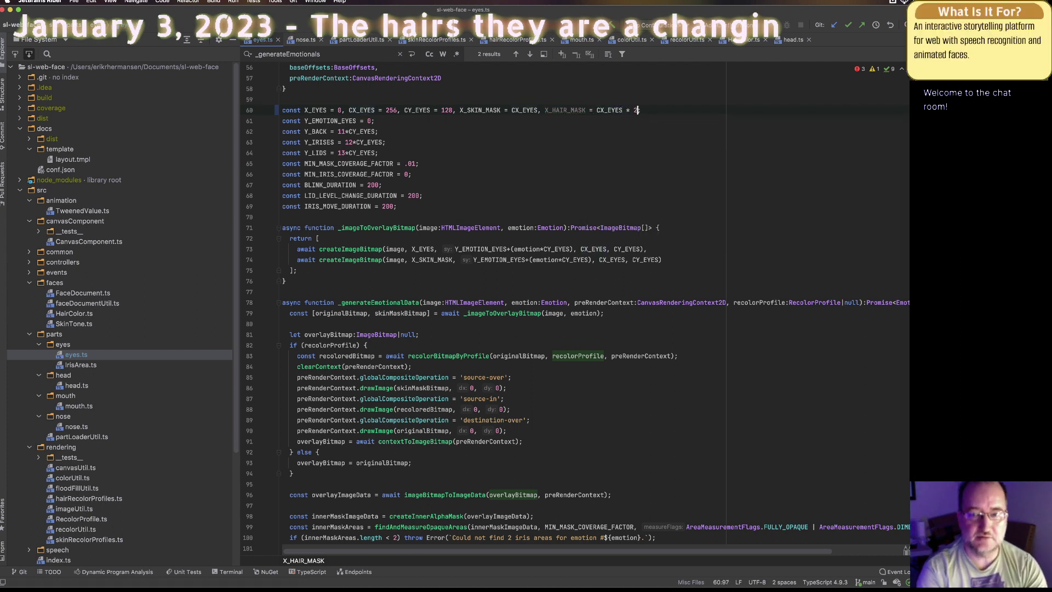
type(";")
Step: Change the return type of _imageToOverlayBitmap to a promise of the tuple [ImageBitmap, ImageBitmap, ImageBitmap]
key("Down")
key("Down")
key("Down")
key("Down")
key("Down")
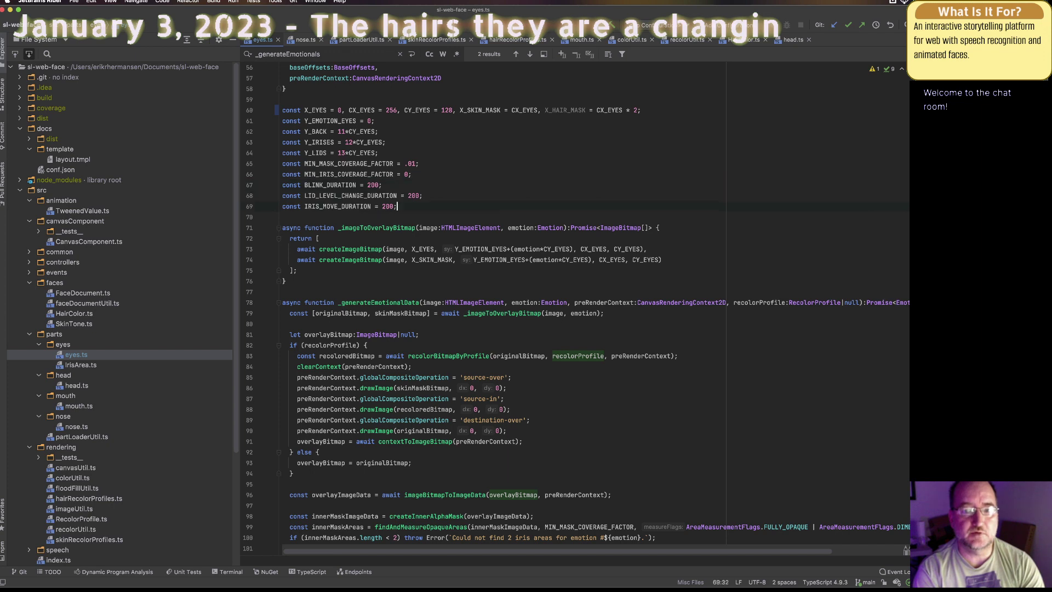
left_click(637, 249)
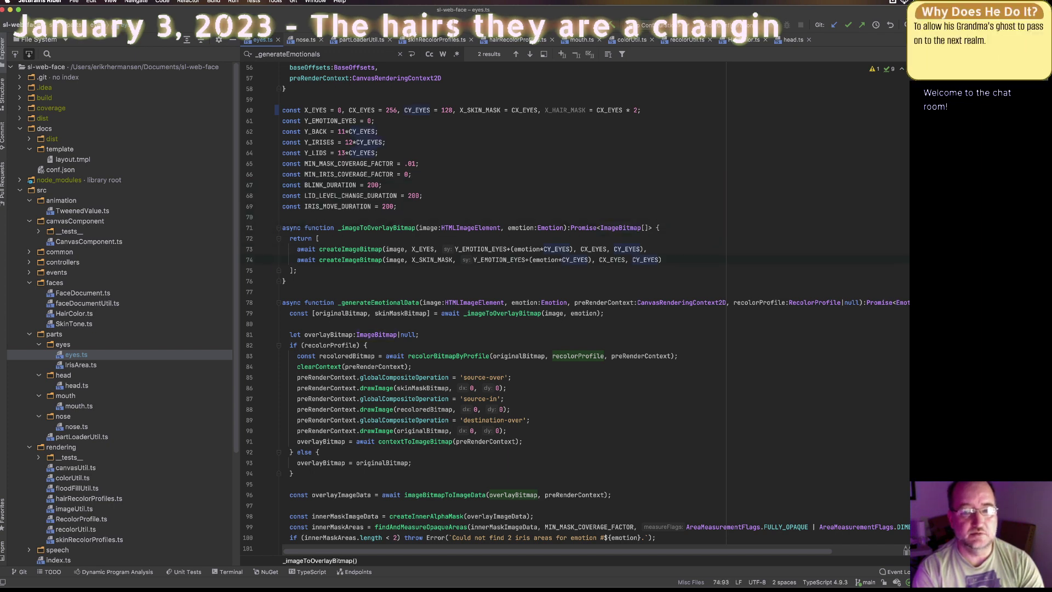
left_click(639, 227)
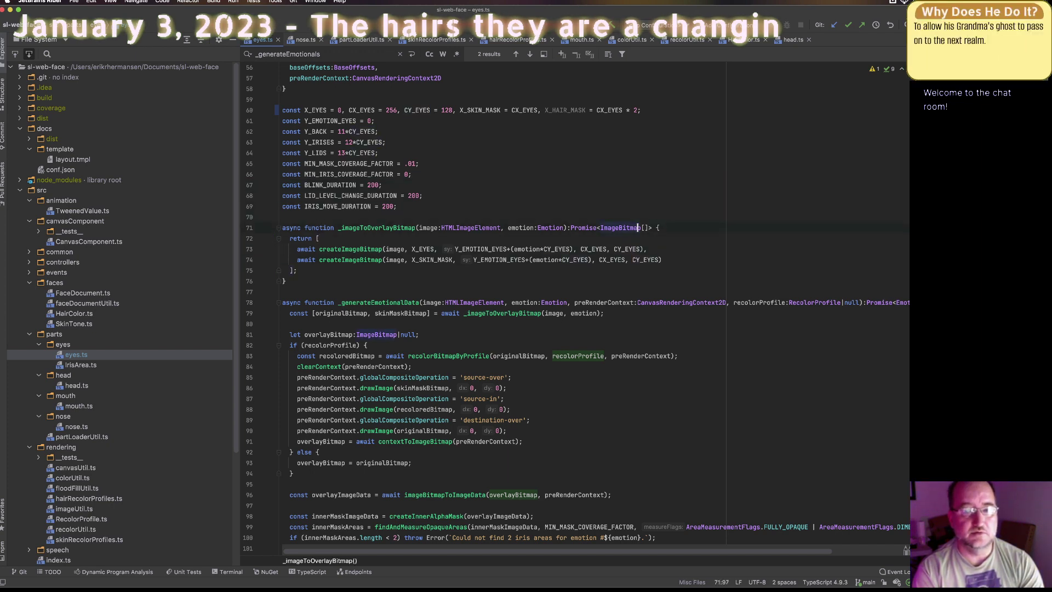
left_click_drag(644, 228, 601, 228)
type("[Image")
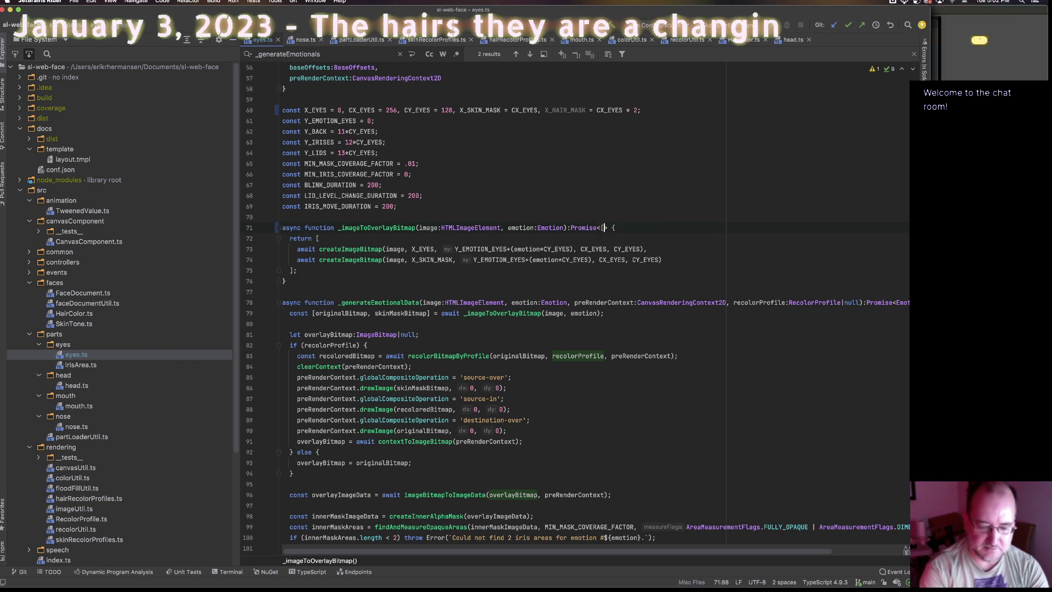
key("Return")
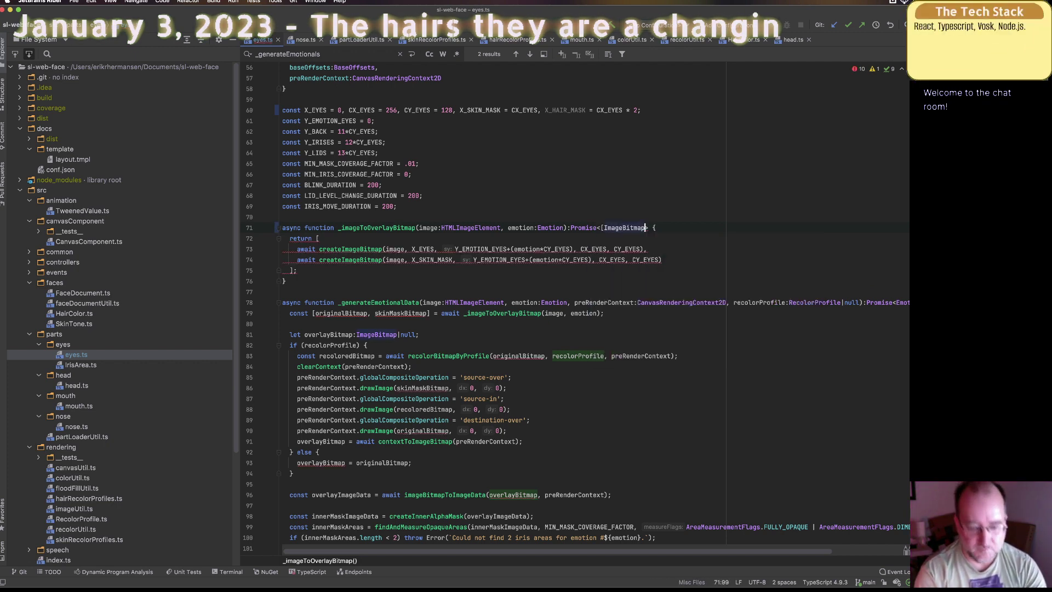
type(", Image")
key("Return")
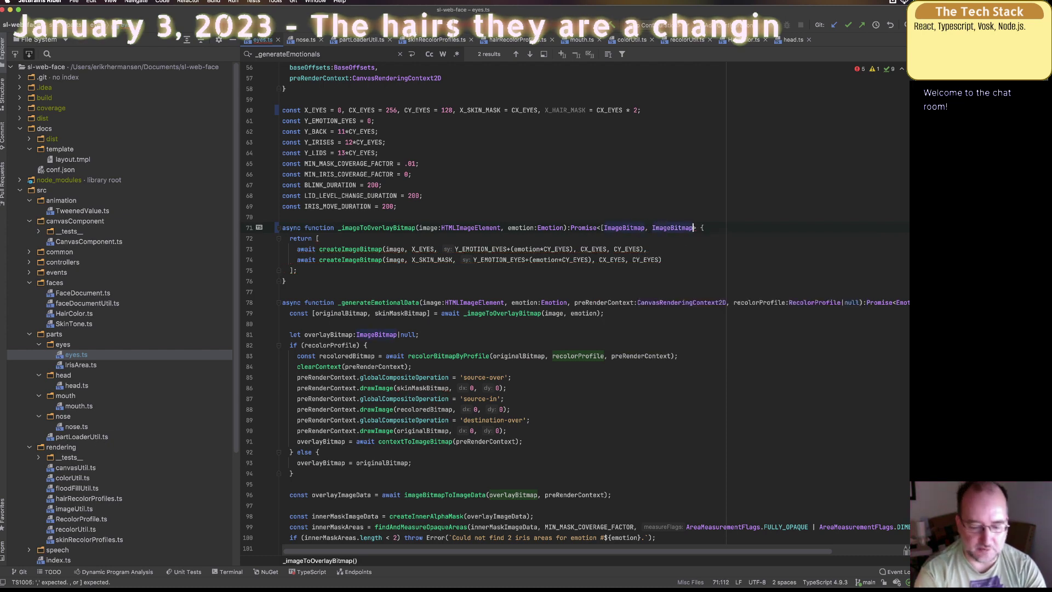
type(", Im")
key("Return")
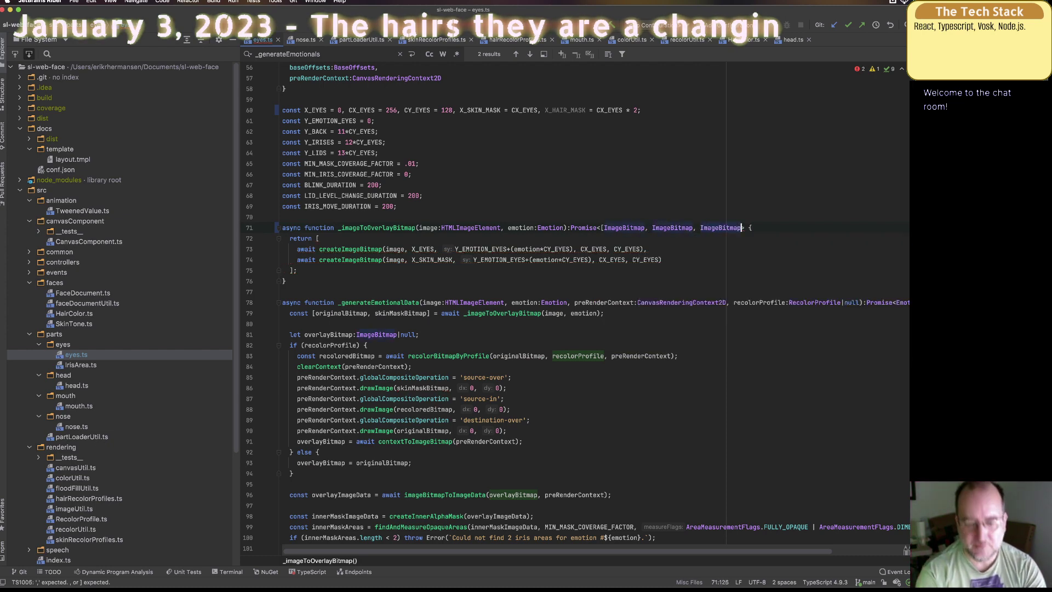
type("]")
Step: Duplicate the skin mask createImageBitmap line in _imageToOverlayBitmap as a third array element that uses X_HAIR_MASK
left_click(647, 248)
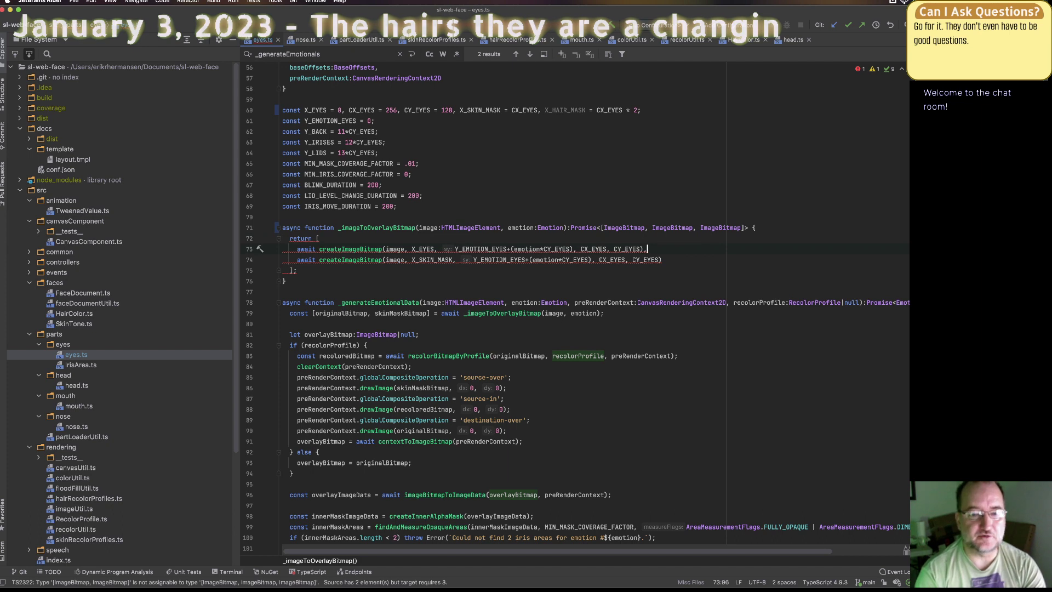
left_click(662, 260)
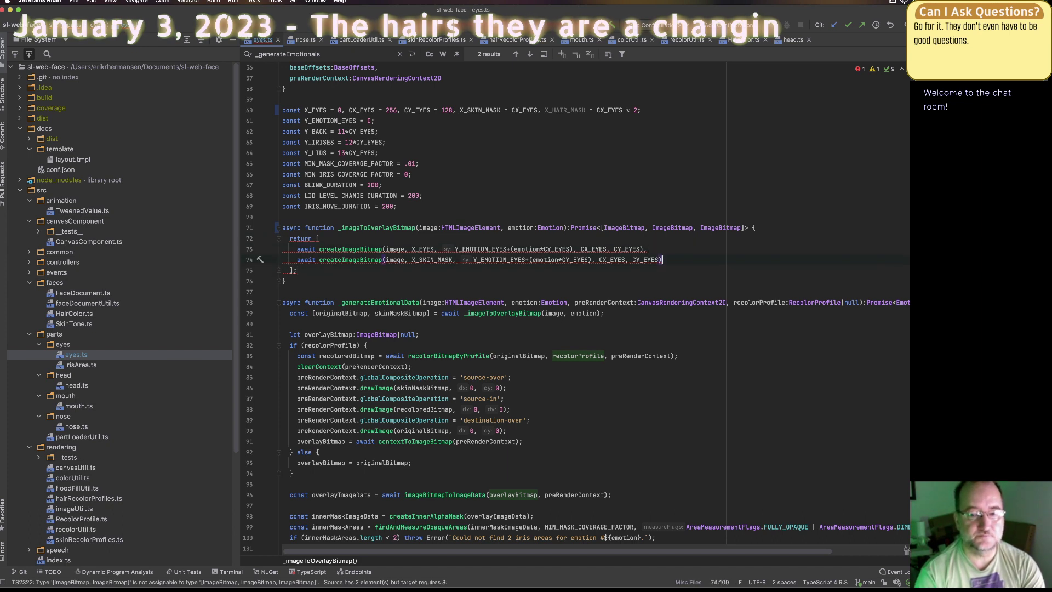
key("super+d")
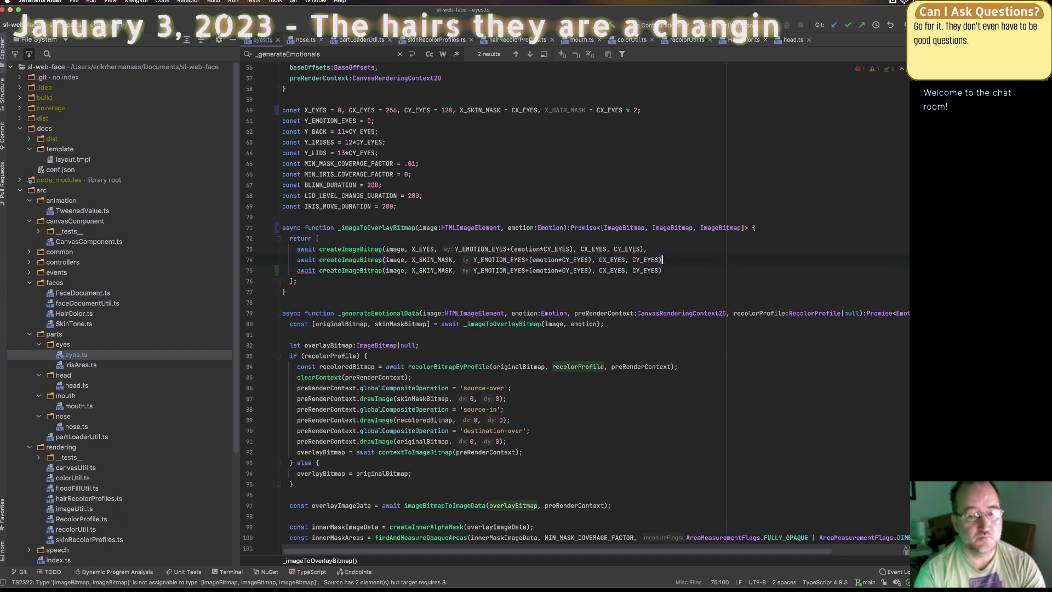
type(",")
left_click(297, 270)
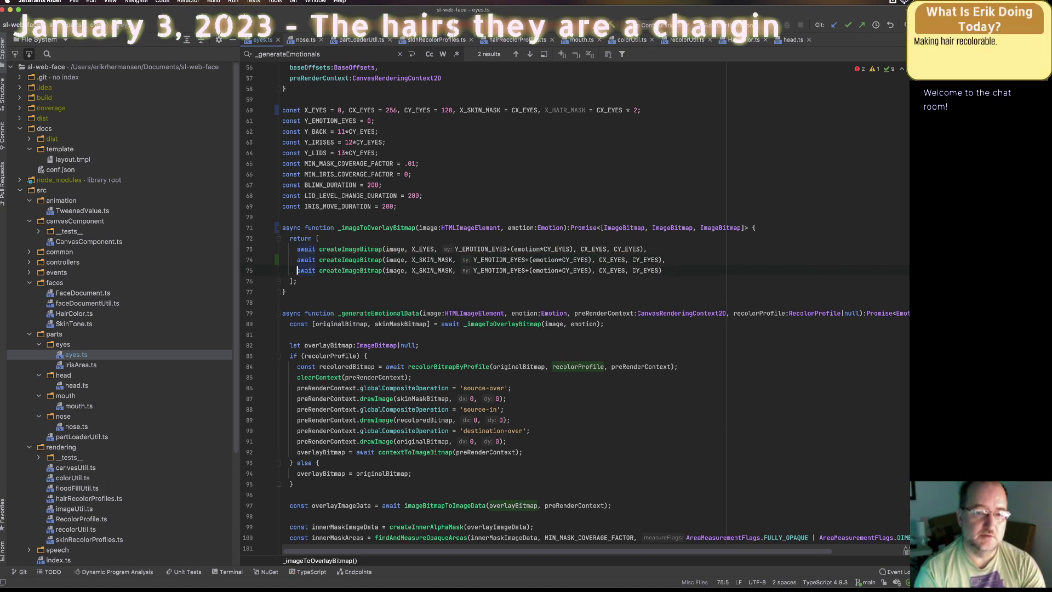
left_click(362, 270)
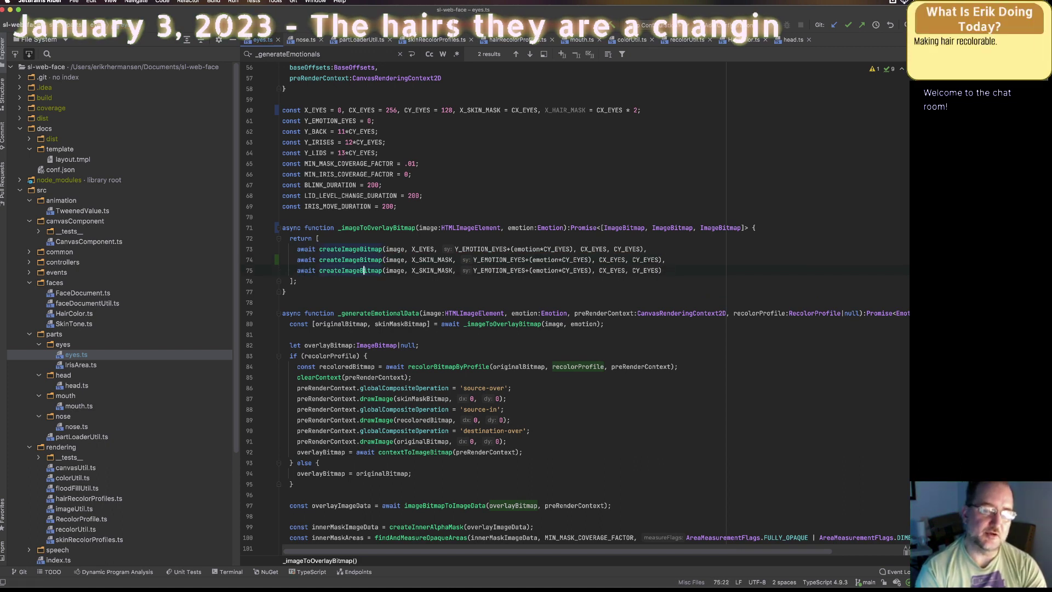
key("alt+shift+Right")
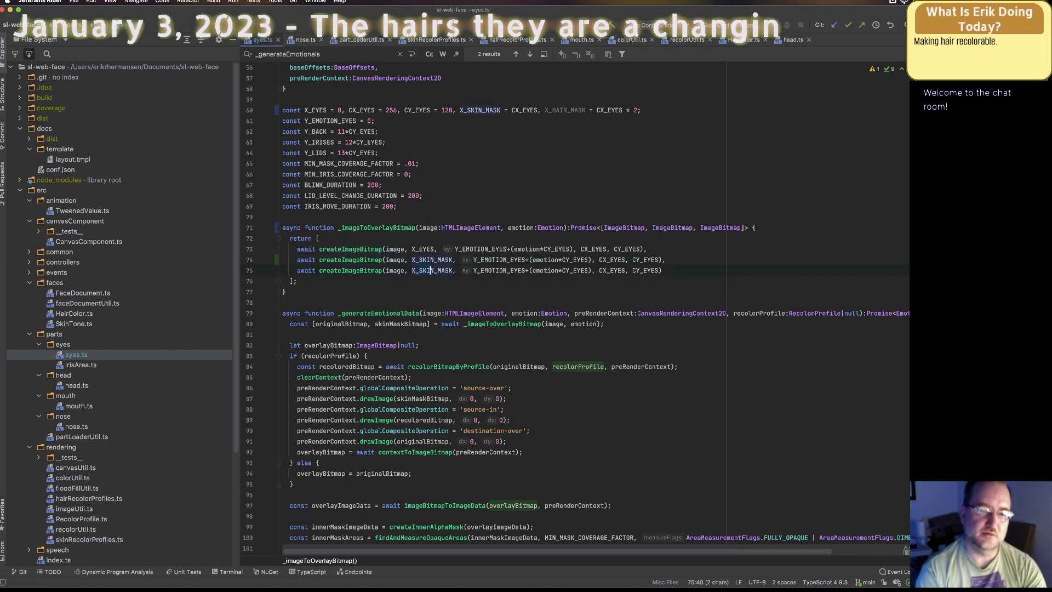
type("HAIR")
left_click(460, 270)
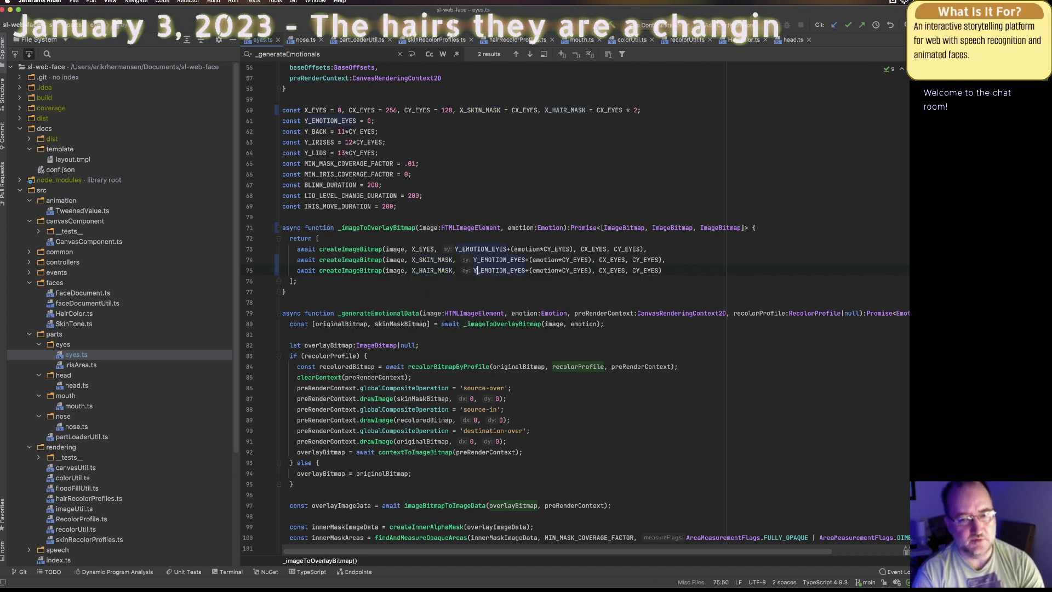
Step: Declare const y = Y_EMOTION_EYES+(emotion*CY_EYES) at the start of _imageToOverlayBitmap
left_click(503, 269)
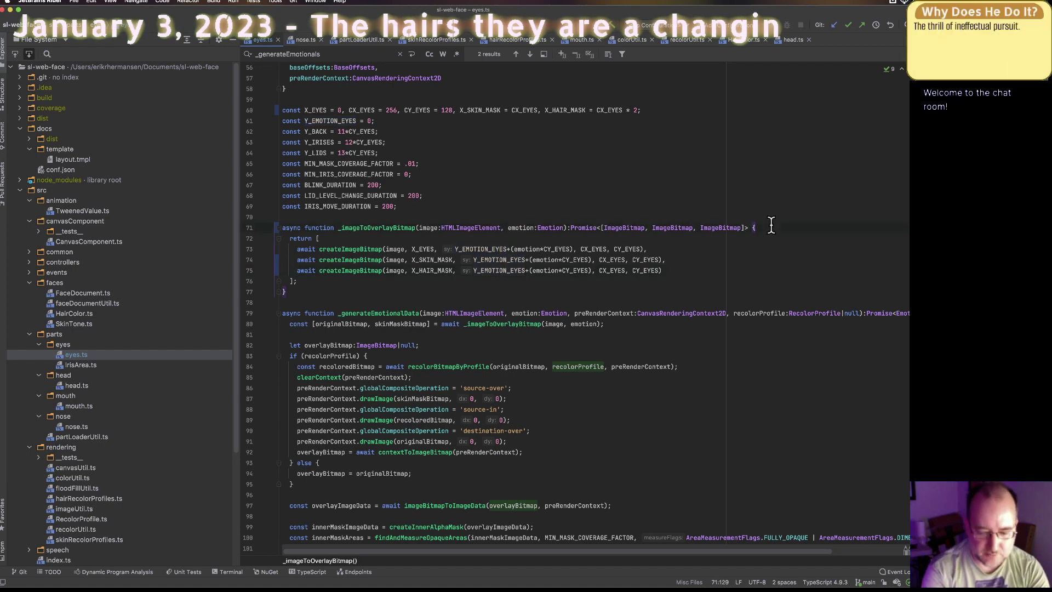
key("Return")
type("const y =")
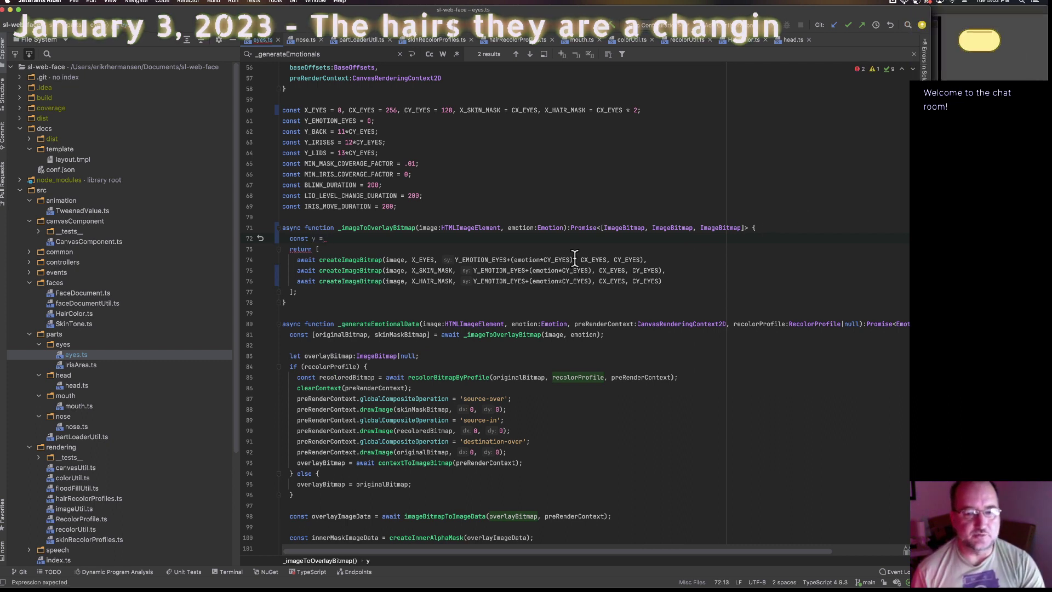
left_click_drag(573, 260, 455, 259)
key("ctrl+c")
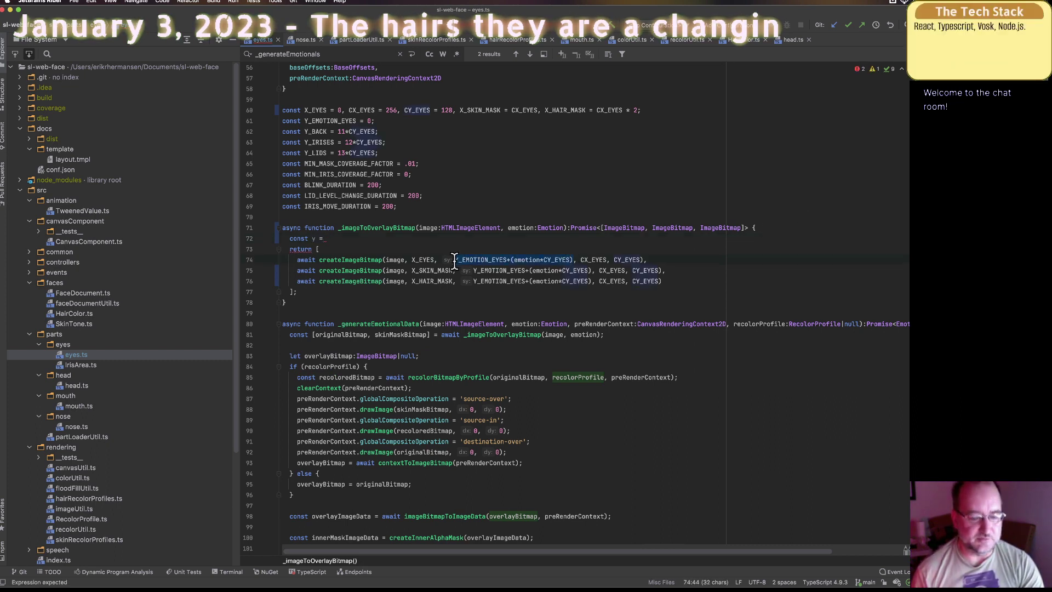
left_click(330, 238)
key("ctrl+v")
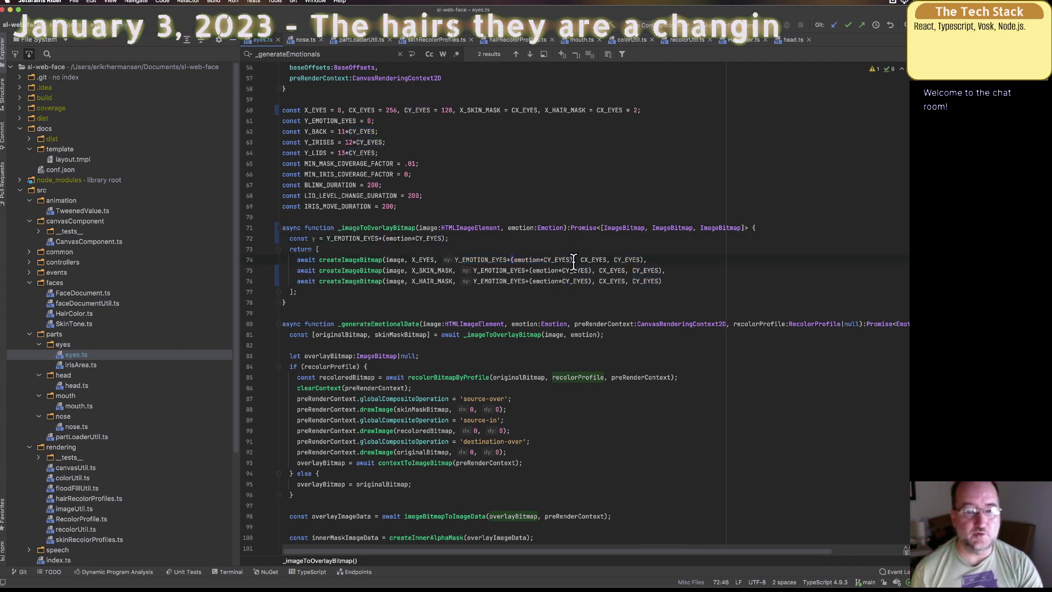
Step: Replace the repeated vertical offset expression with y in all three createImageBitmap calls and return to the _imageToOverlayBitmap call in _generateEmotionalData
left_click_drag(573, 260, 454, 259)
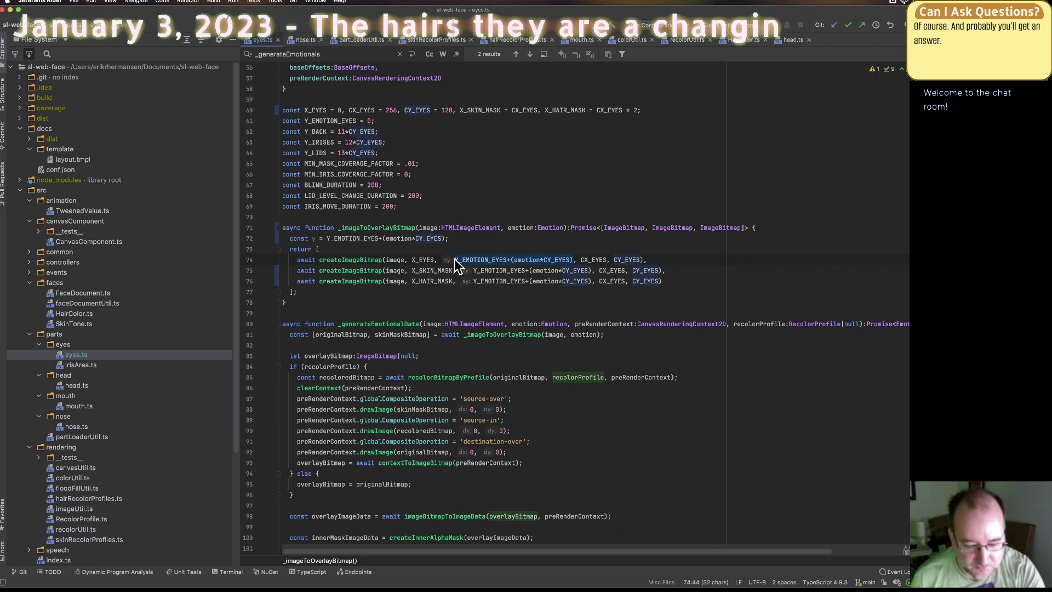
type("y")
key("Escape")
key("Up")
left_click_drag(594, 272, 562, 272)
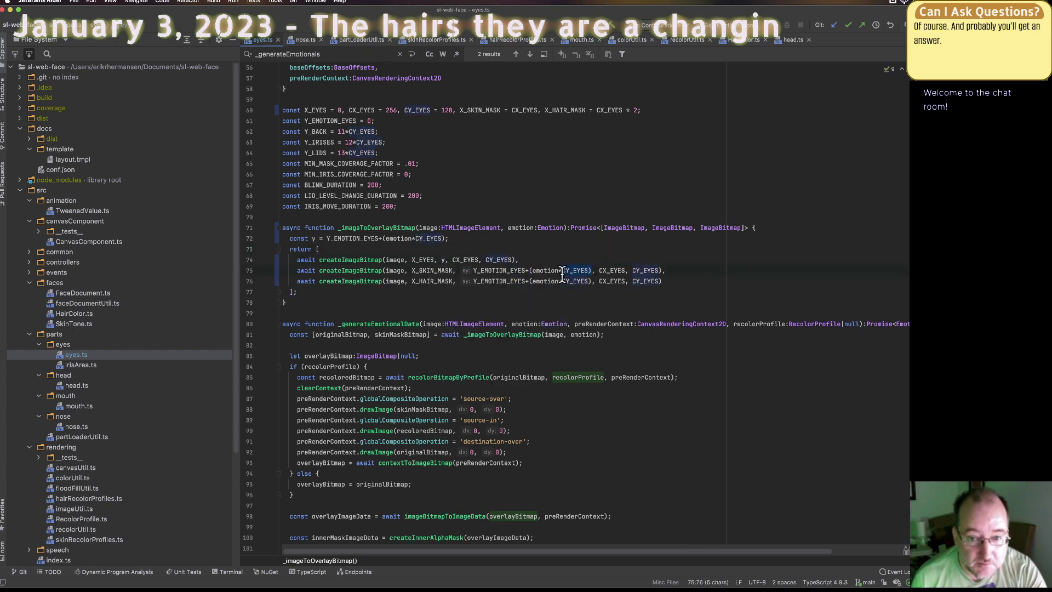
type("y")
key("Escape")
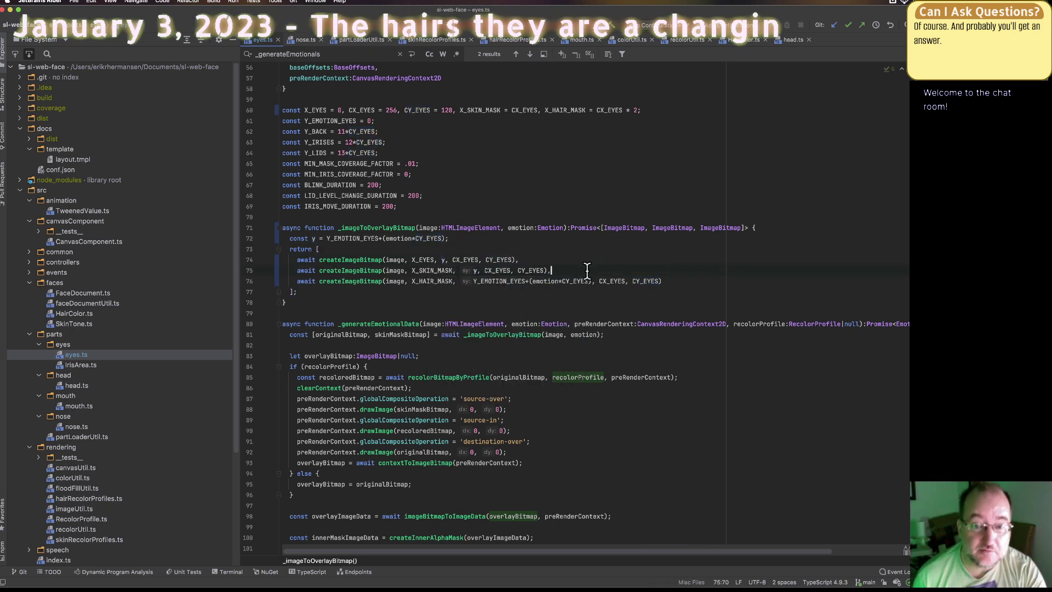
key("End")
left_click_drag(590, 282, 474, 283)
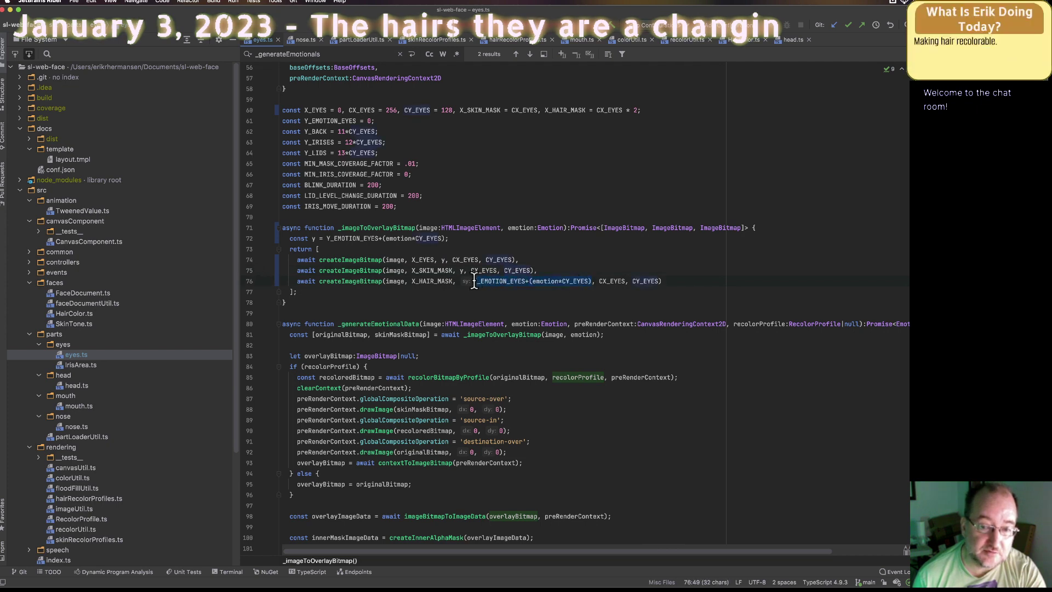
type("y")
key("Escape")
left_click(613, 267)
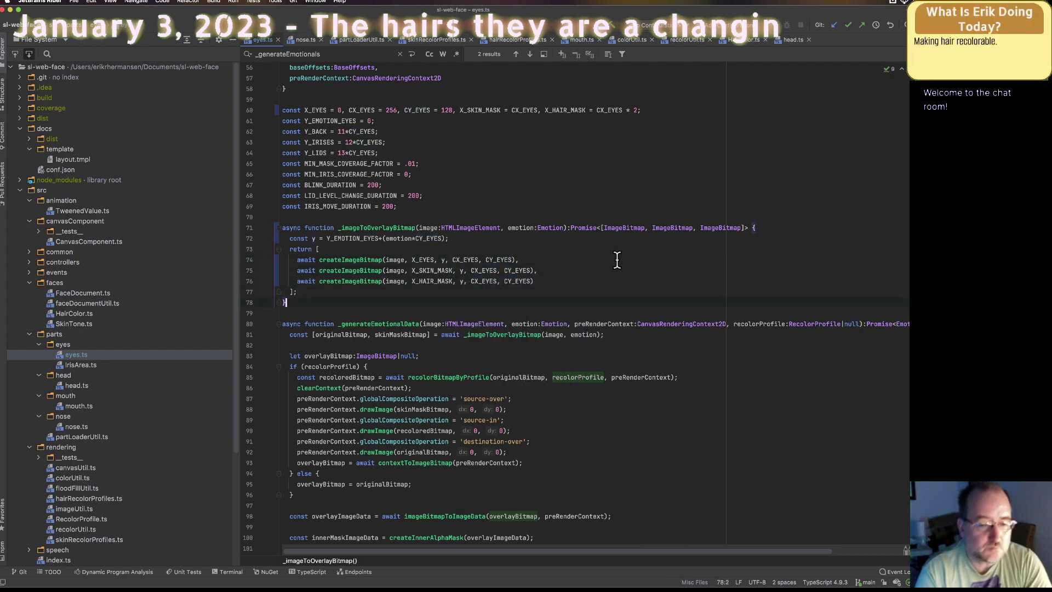
key("super+bracketleft")
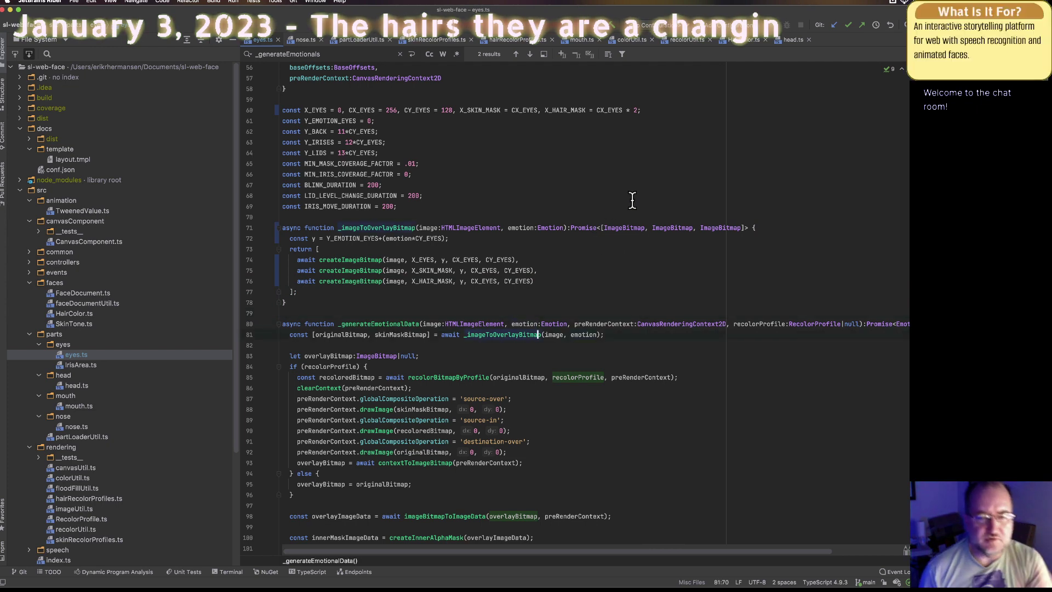
Step: Switch to the Web Face app in Chrome and recolor Old Billy's head hair to light blond yellow
key("super+Tab")
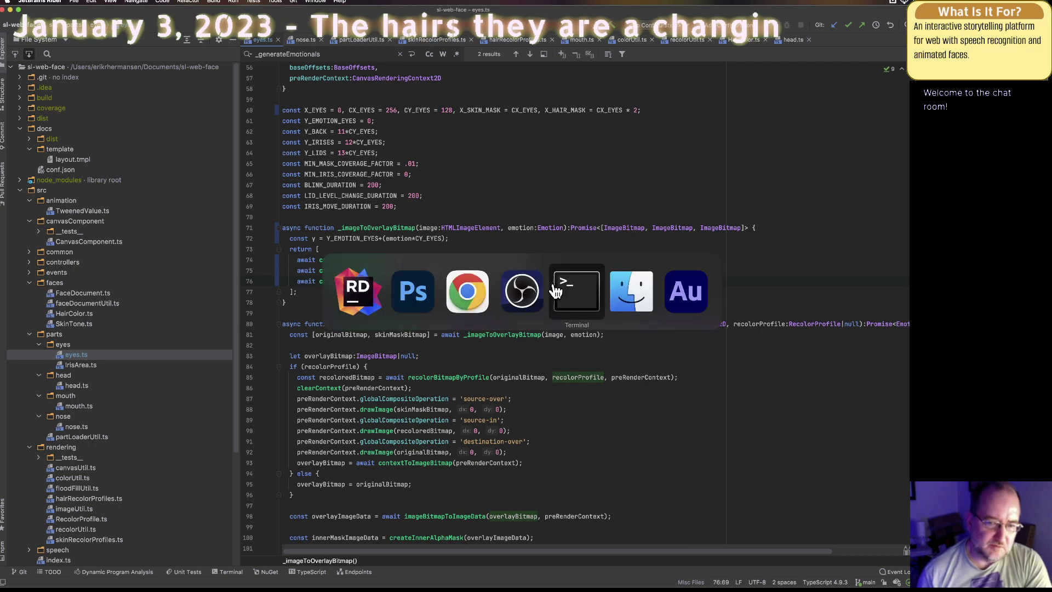
key("super+Tab")
key("super+Tab")
key("super+Tab")
key("super+Tab")
key("super+Tab")
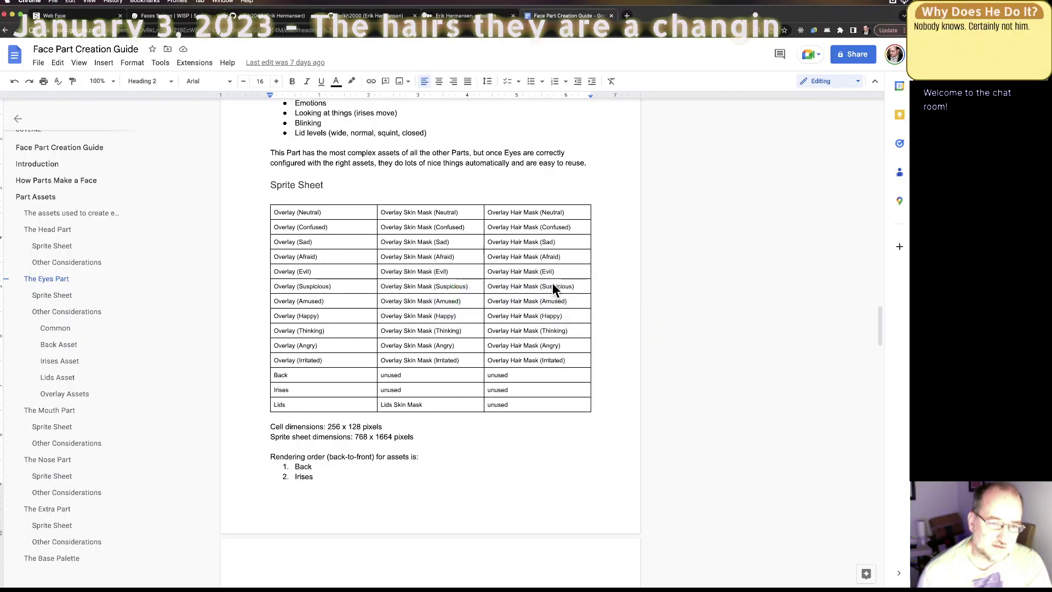
left_click(49, 15)
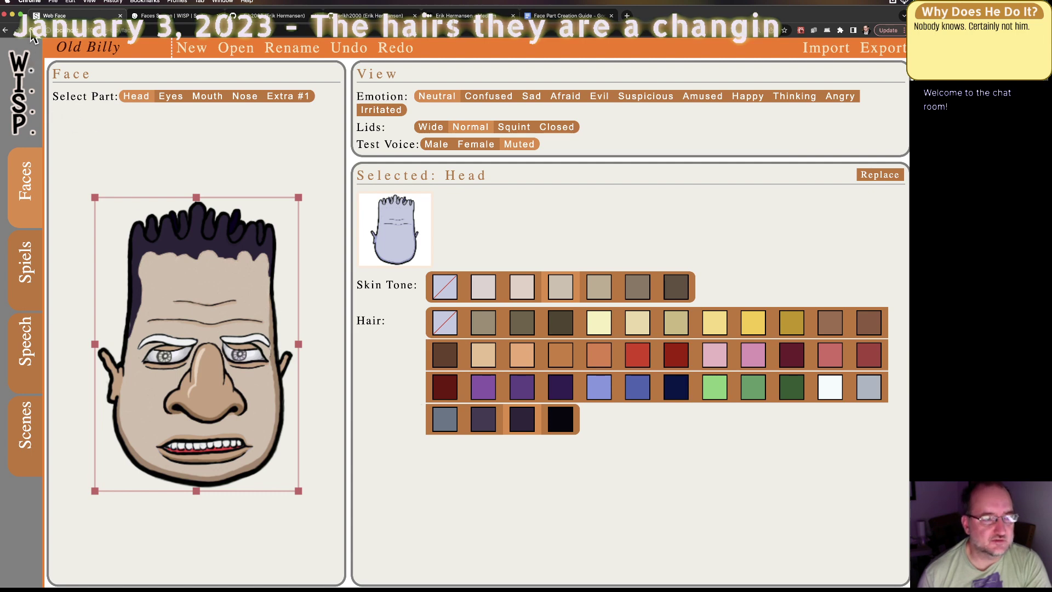
left_click(715, 325)
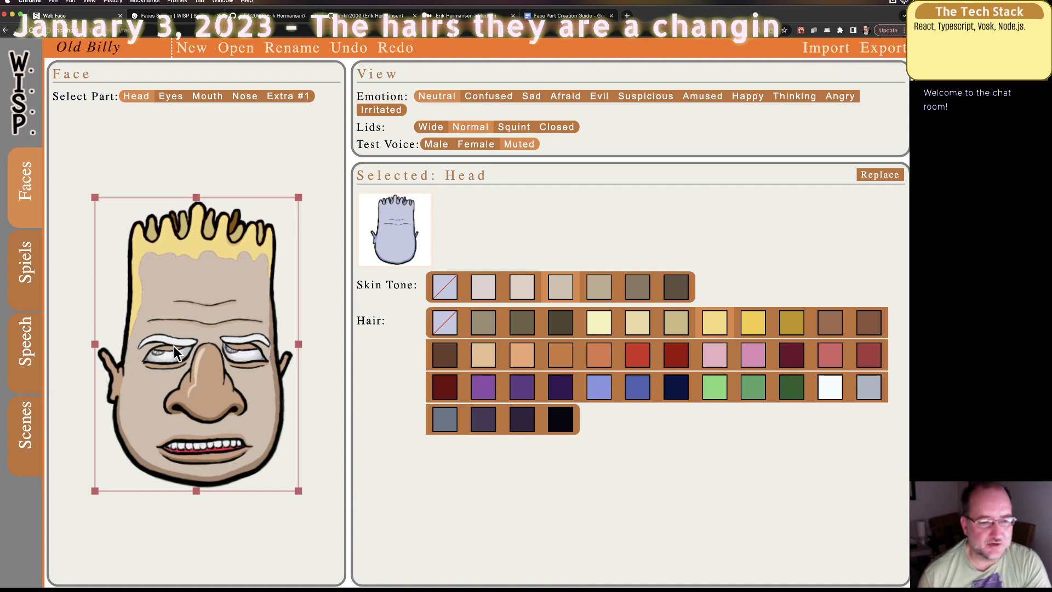
key("super+Tab")
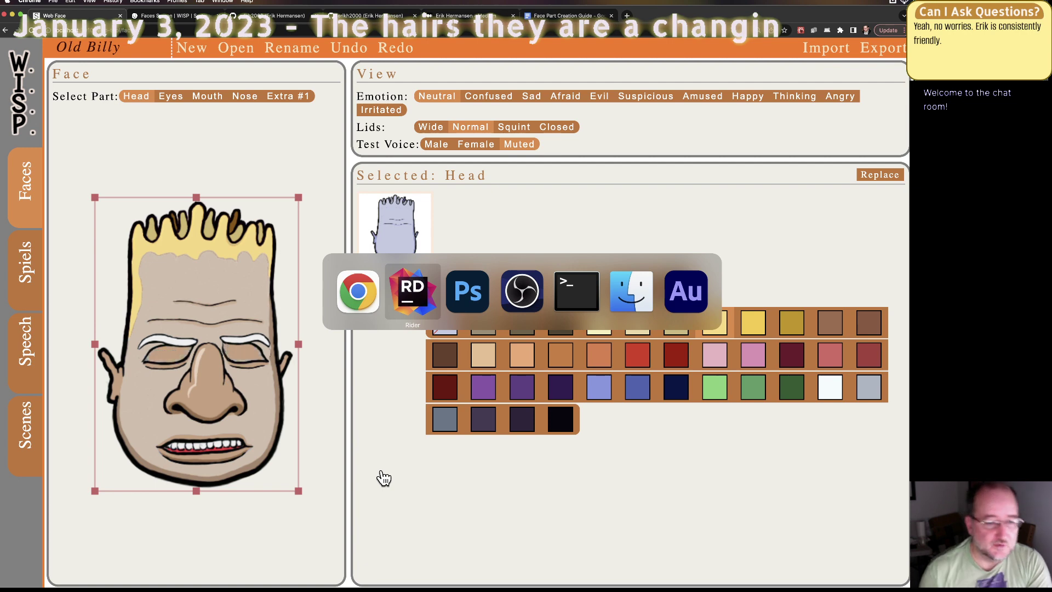
key("super+Tab")
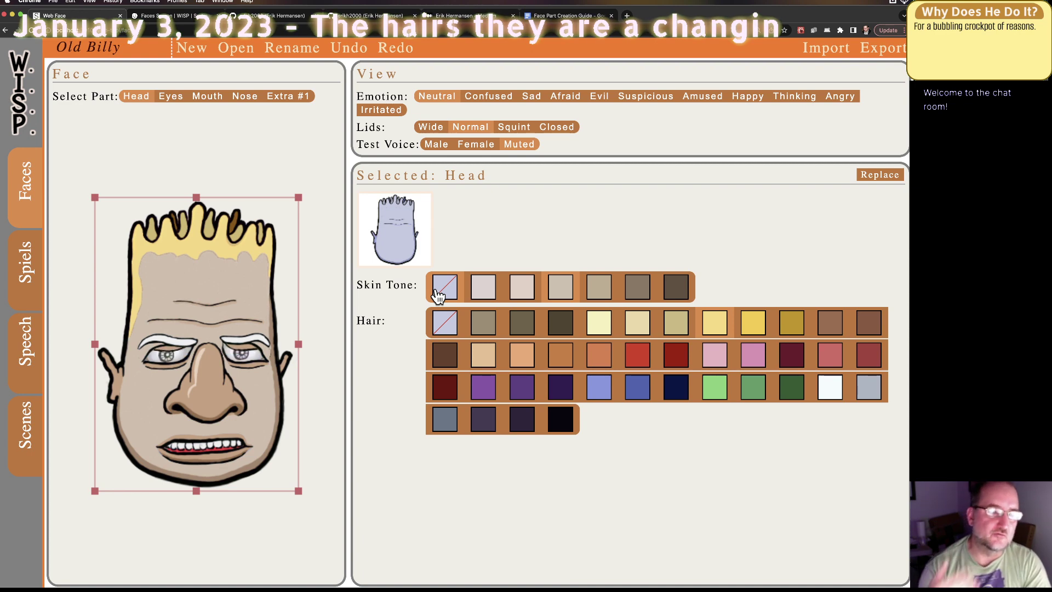
key("super+Tab")
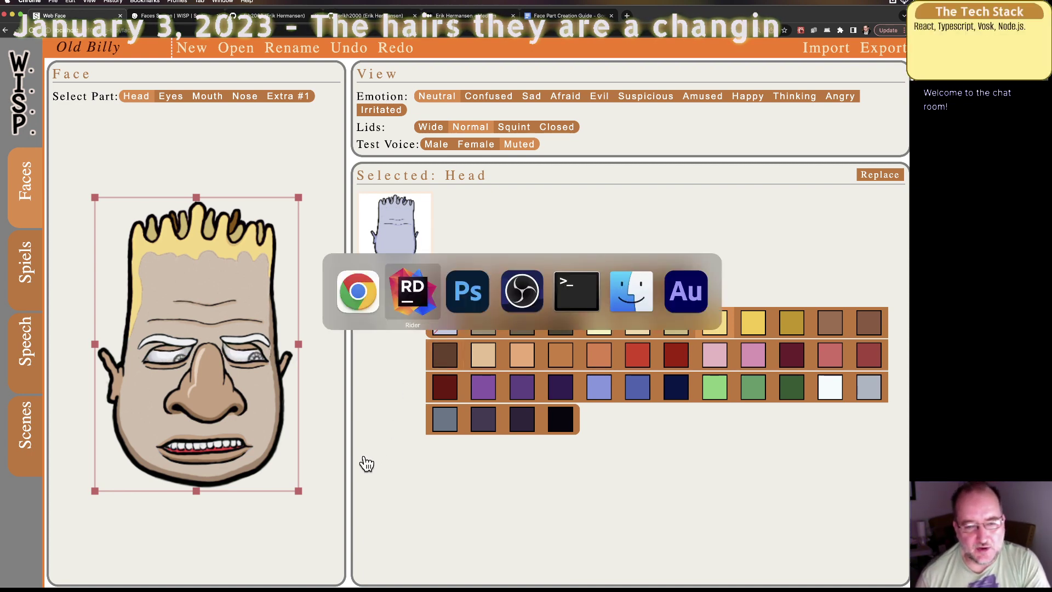
key("Escape")
Step: Switch to Photoshop and examine the eyebrows and their skin and hair masks in the eye sprite sheet
key("super+Tab")
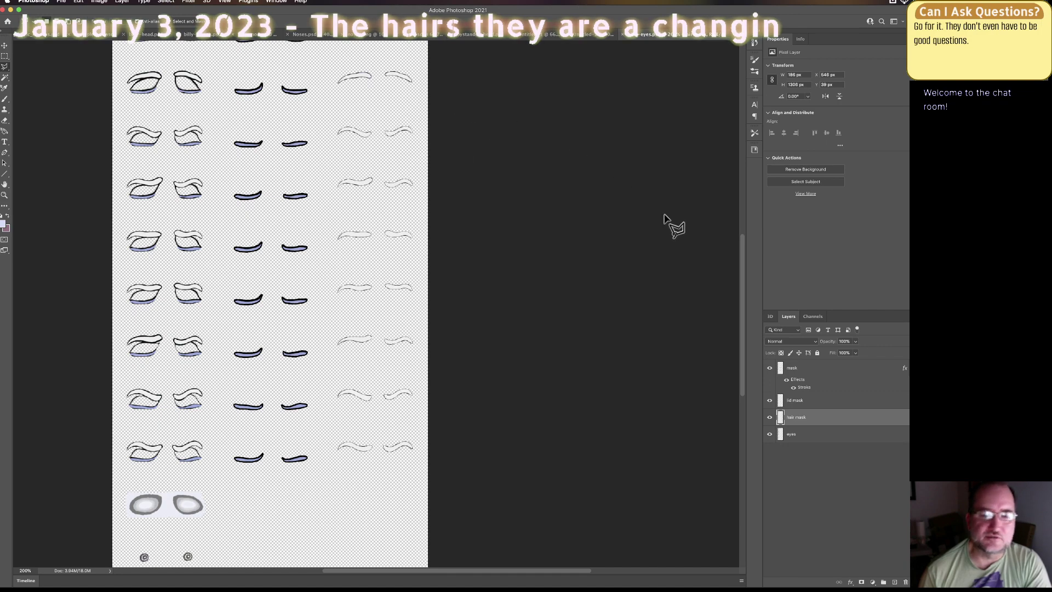
left_click_drag(744, 274, 424, 193)
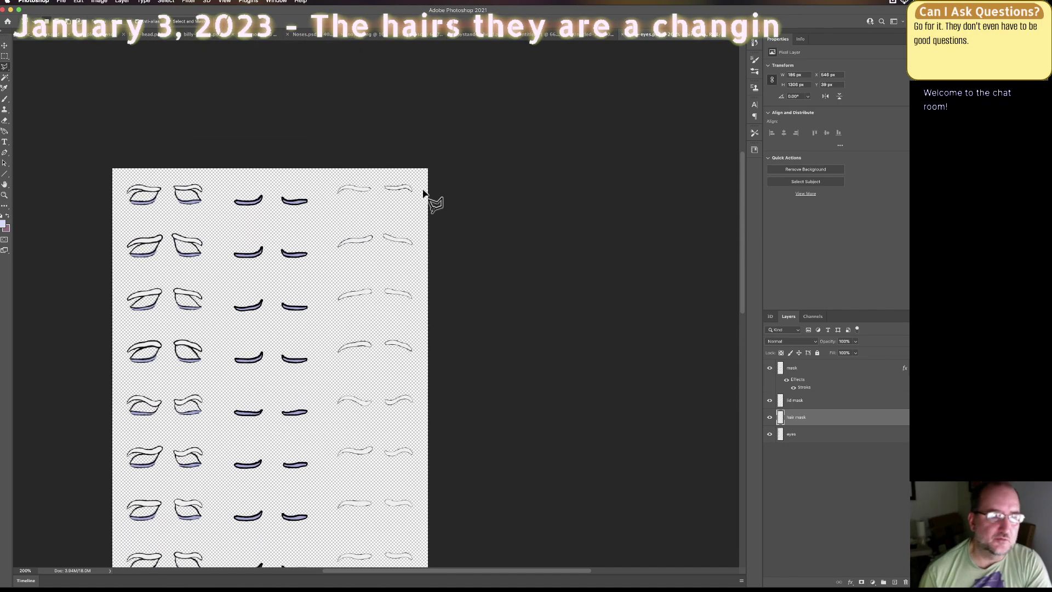
key("super+plus")
key("super+plus")
key("super+plus")
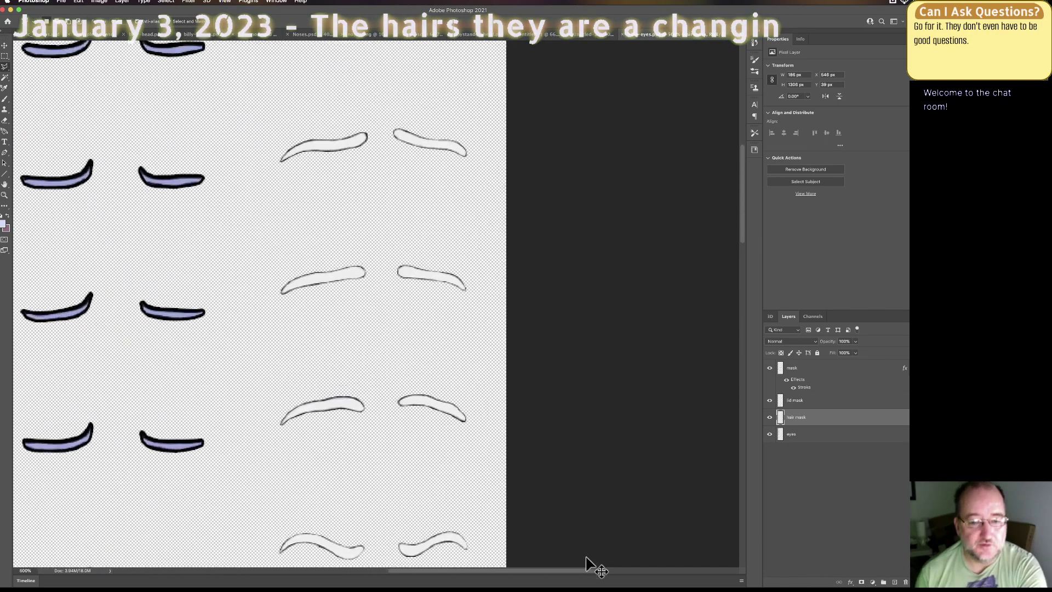
left_click_drag(566, 575, 449, 578)
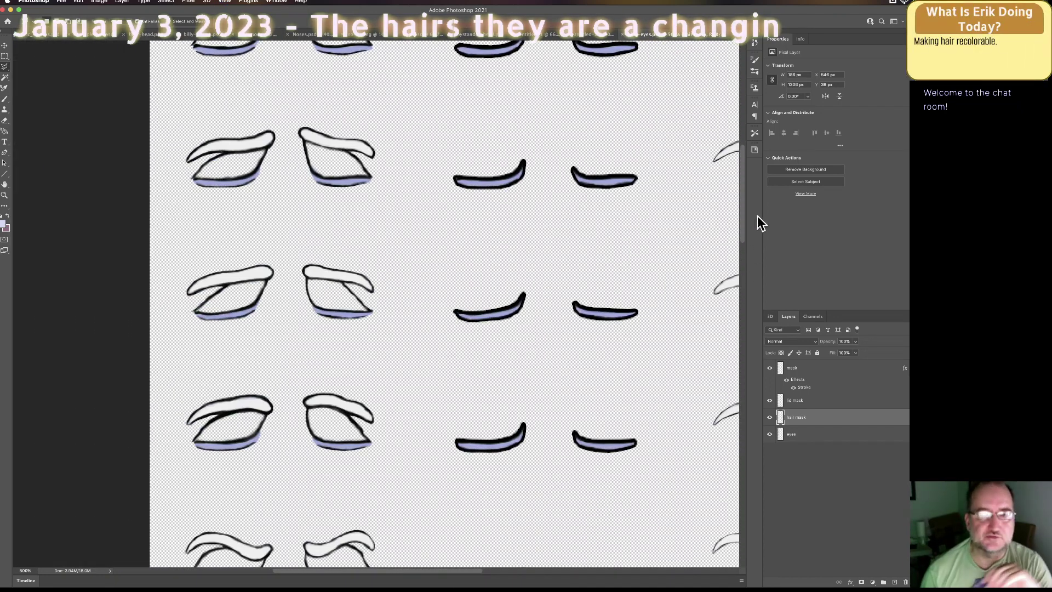
left_click(657, 212)
key("Escape")
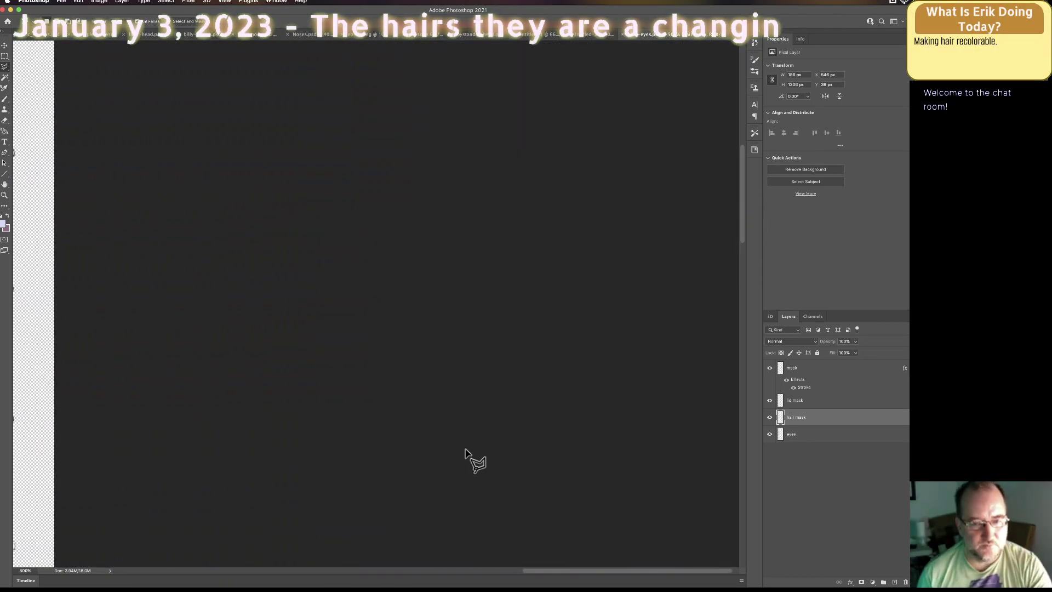
left_click_drag(530, 577, 281, 572)
scroll(745, 214, "up", 5)
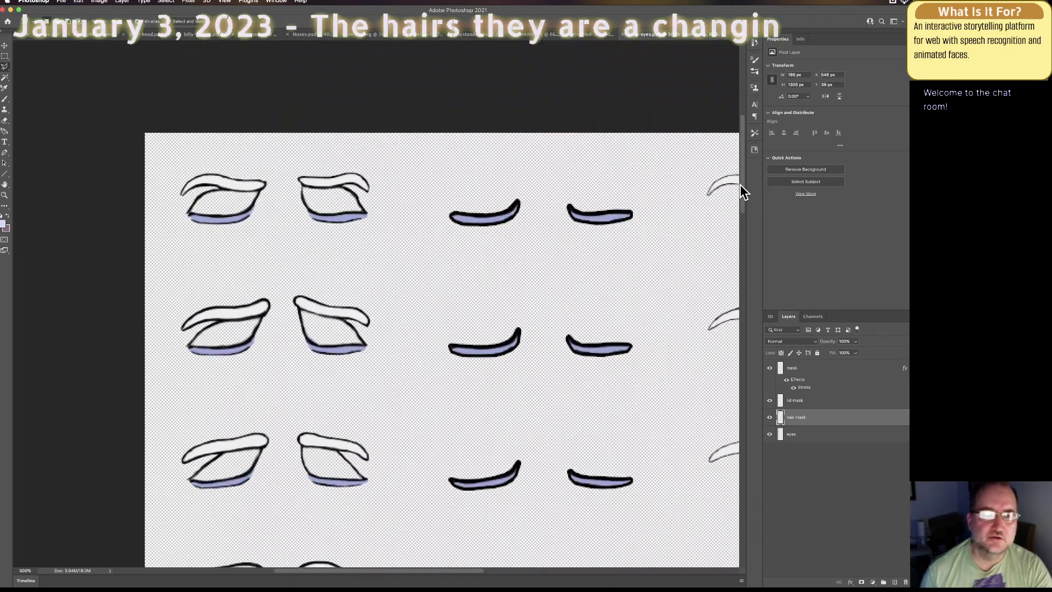
Step: Make the eyes layer active and bring the neutral eyes in the first row into close-up
left_click(807, 437)
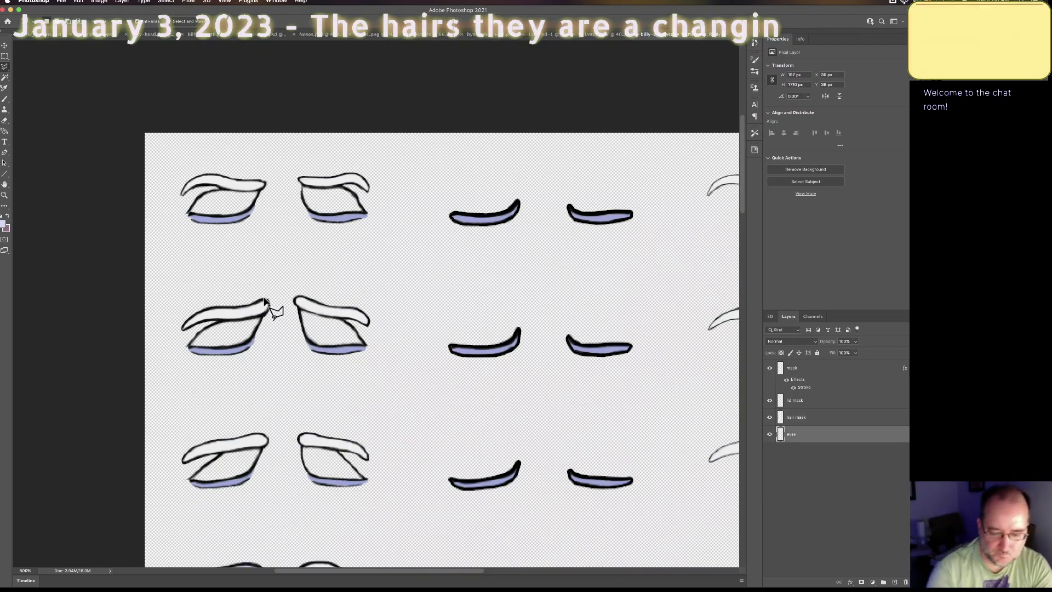
scroll(264, 302, "up", 5)
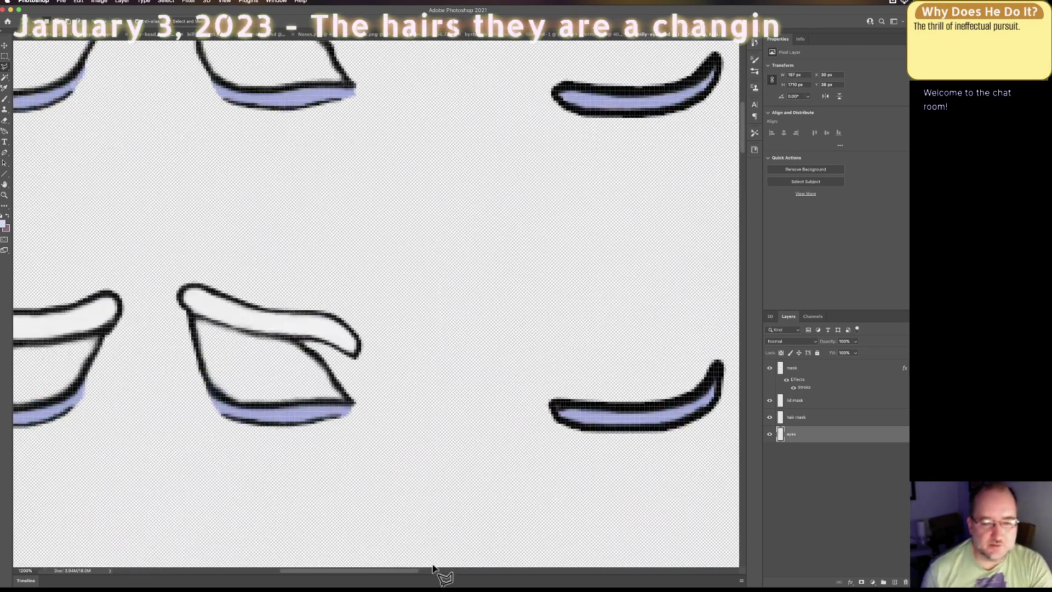
left_click_drag(404, 575, 369, 572)
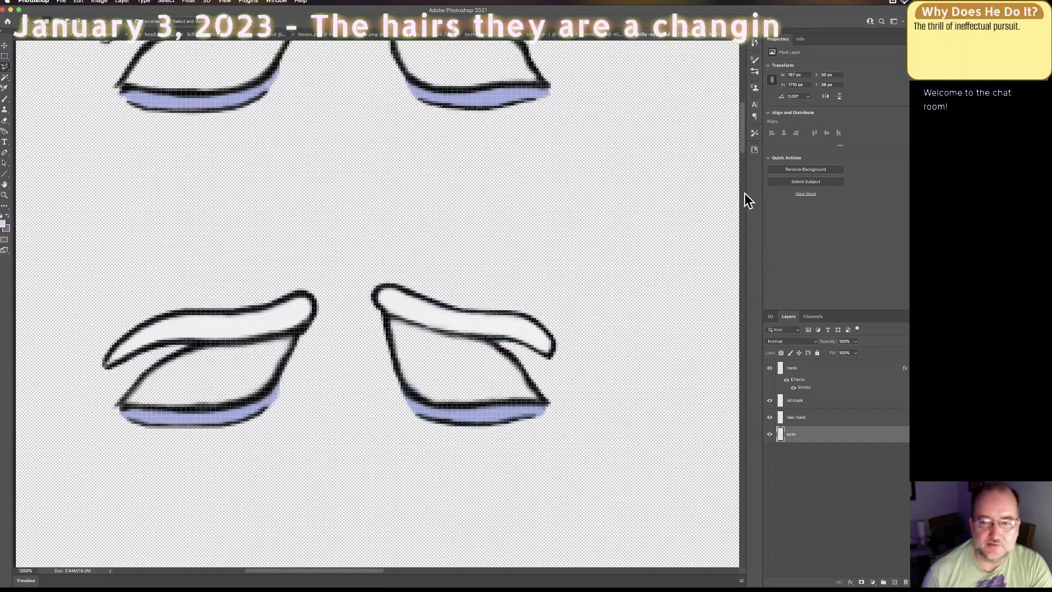
scroll(746, 142, "up", 5)
Step: Take the Midtone hex value c5cae2 from the Base Palette in the Face Part Creation Guide and set it as Photoshop's foreground color
key("super+Tab")
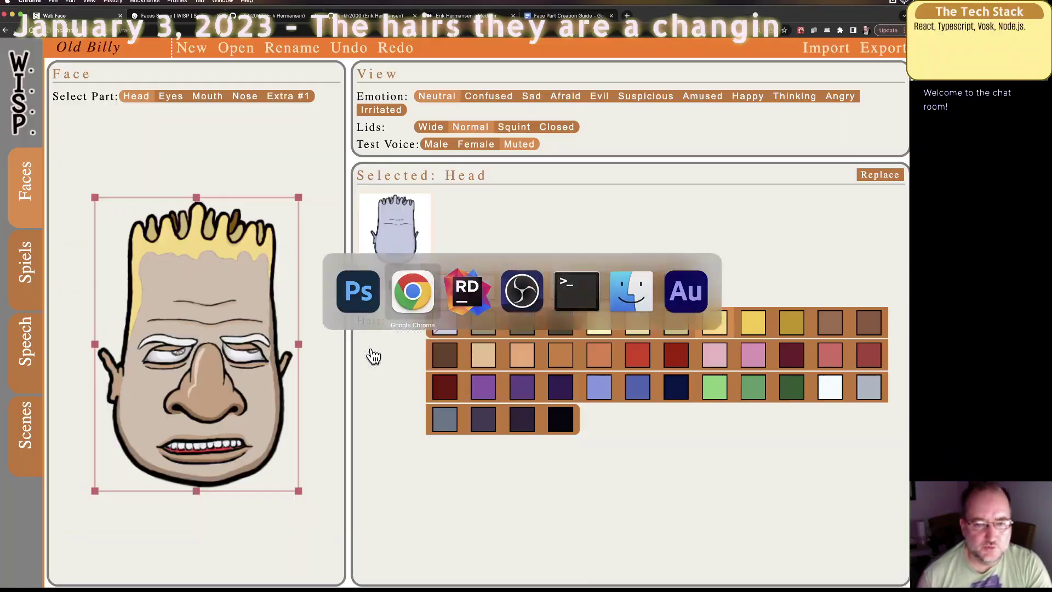
left_click(557, 17)
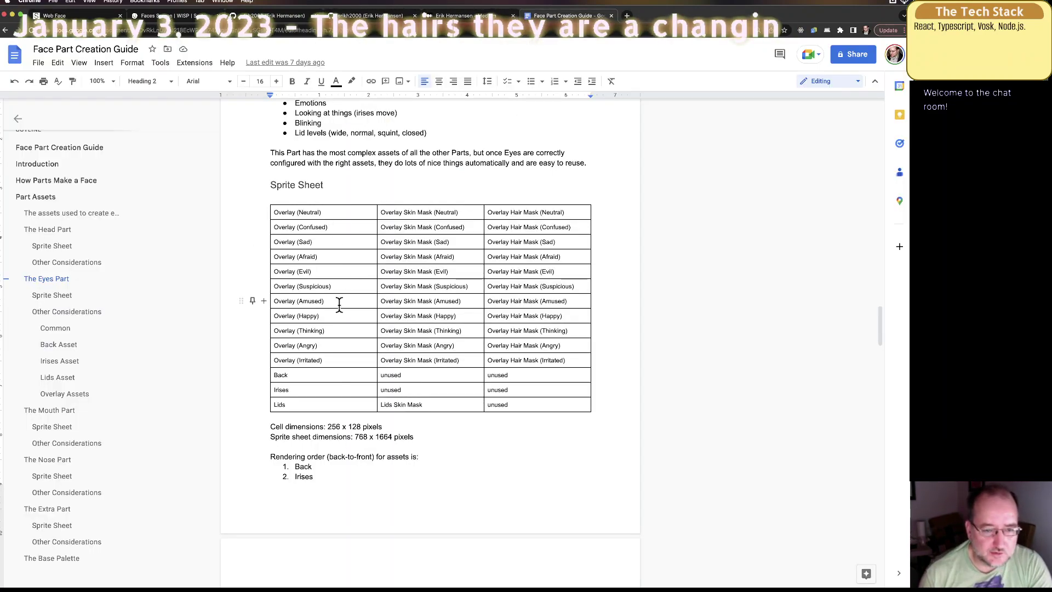
scroll(508, 307, "down", 20)
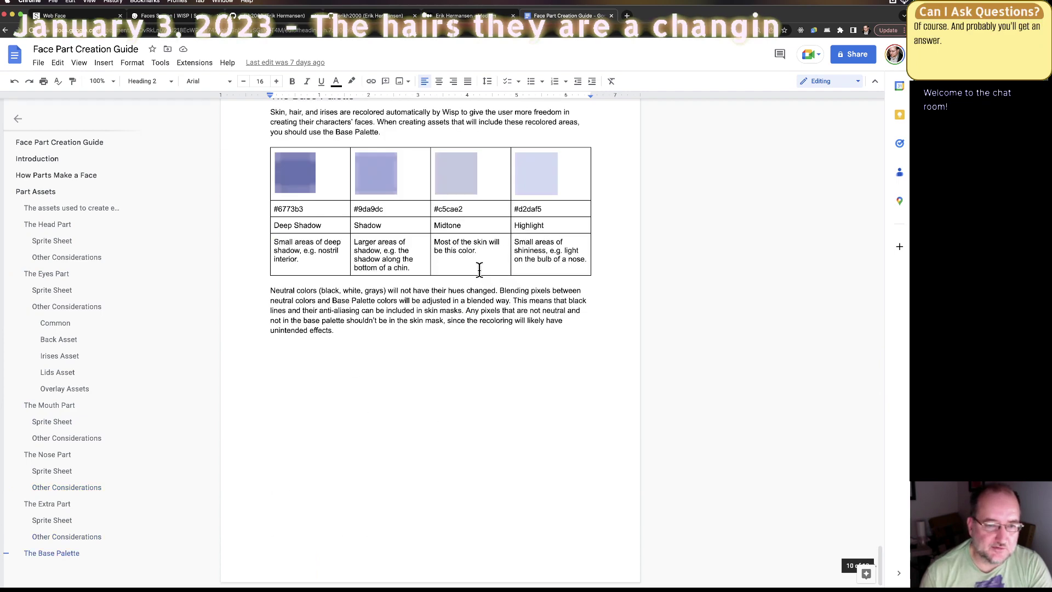
double_click(443, 209)
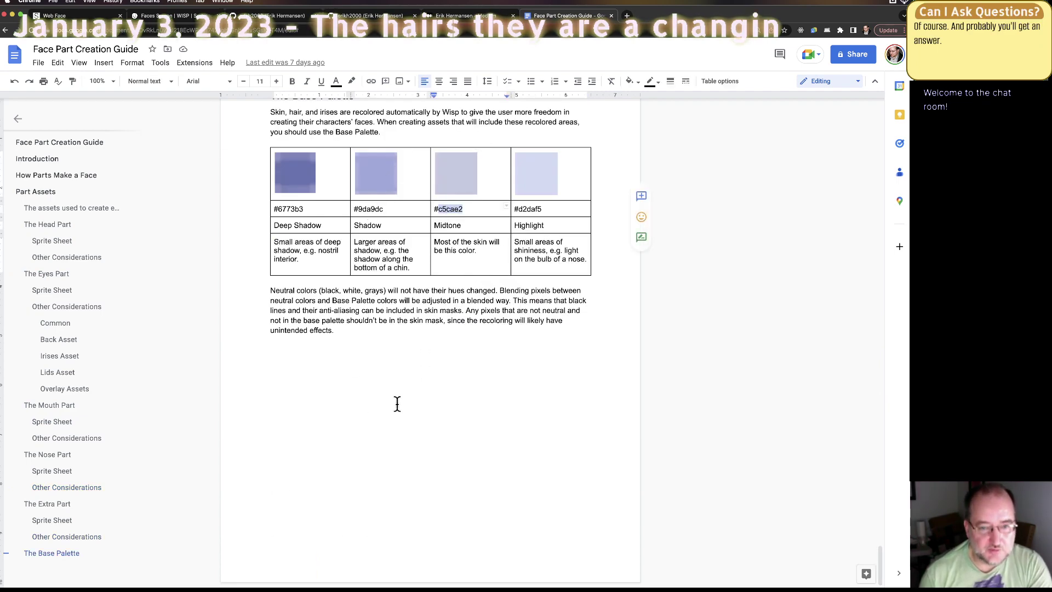
key("super+Tab")
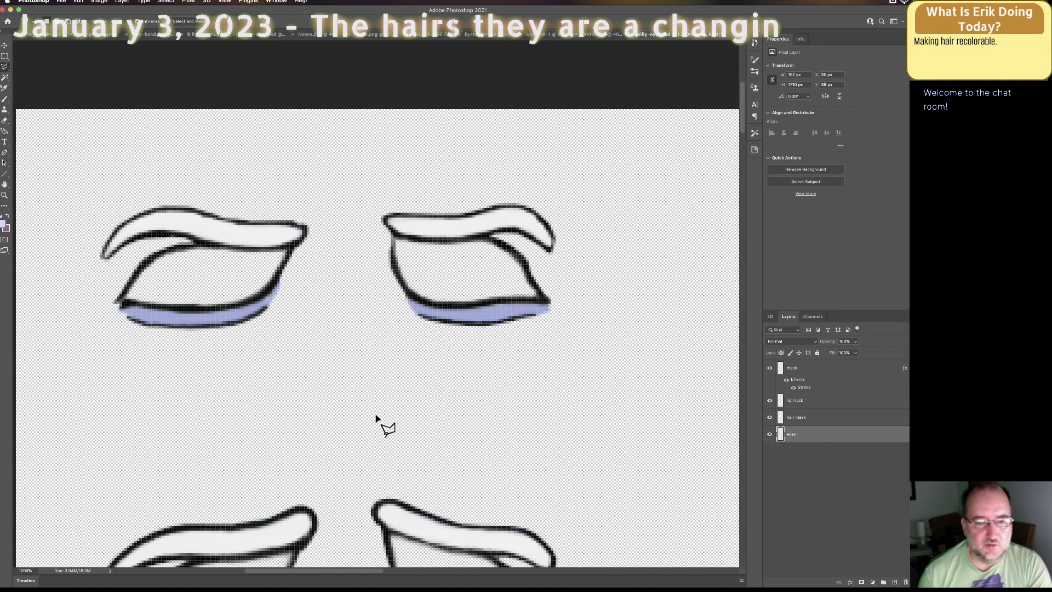
key("i")
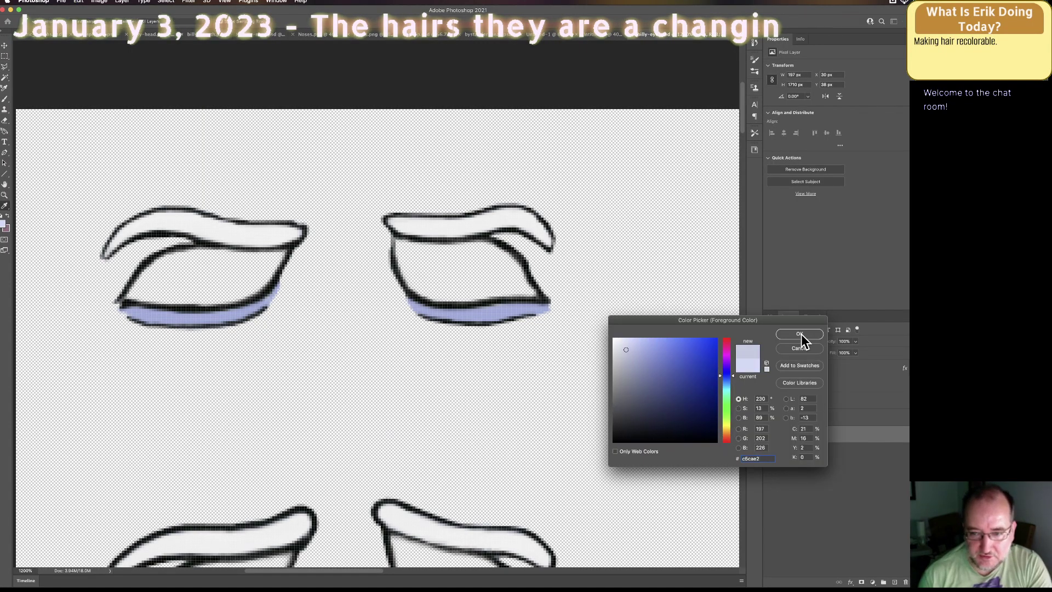
left_click(800, 333)
Step: Try to select the white interior of the left neutral eyebrow with the Magic Wand at a tolerance of 25
key("w")
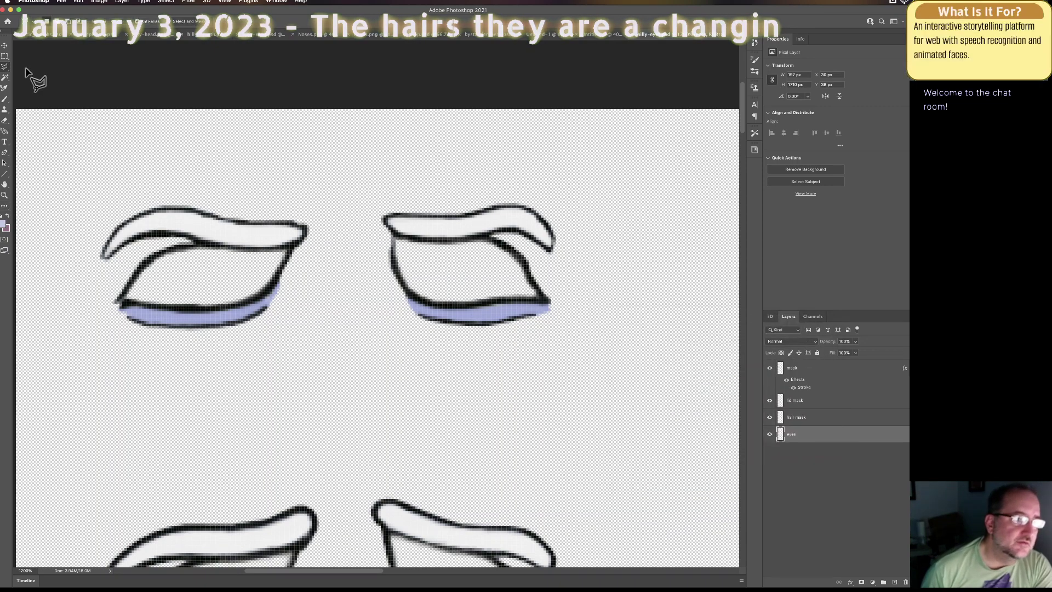
left_click(222, 240)
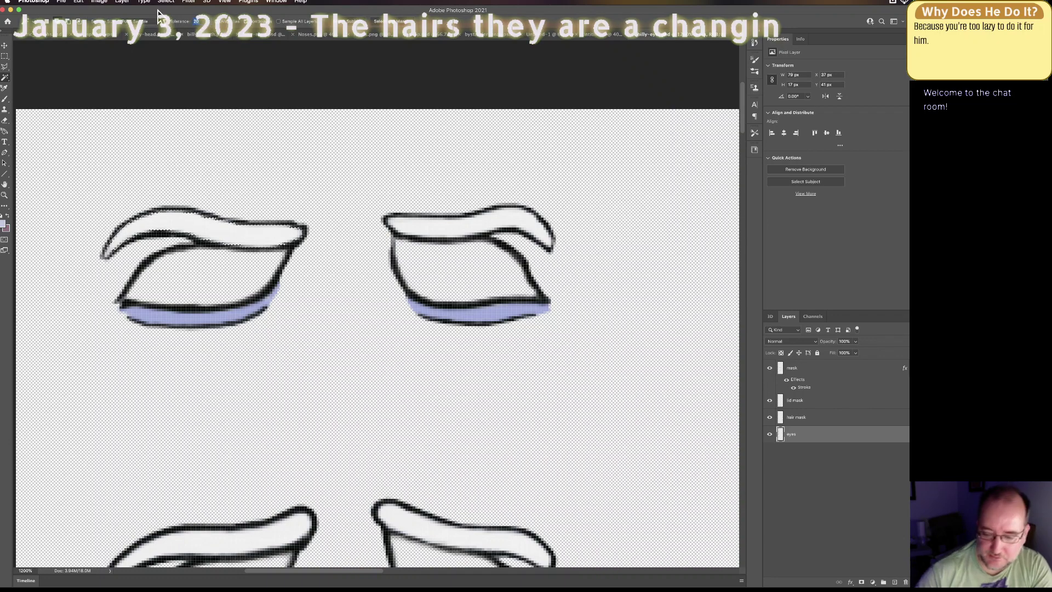
type("25")
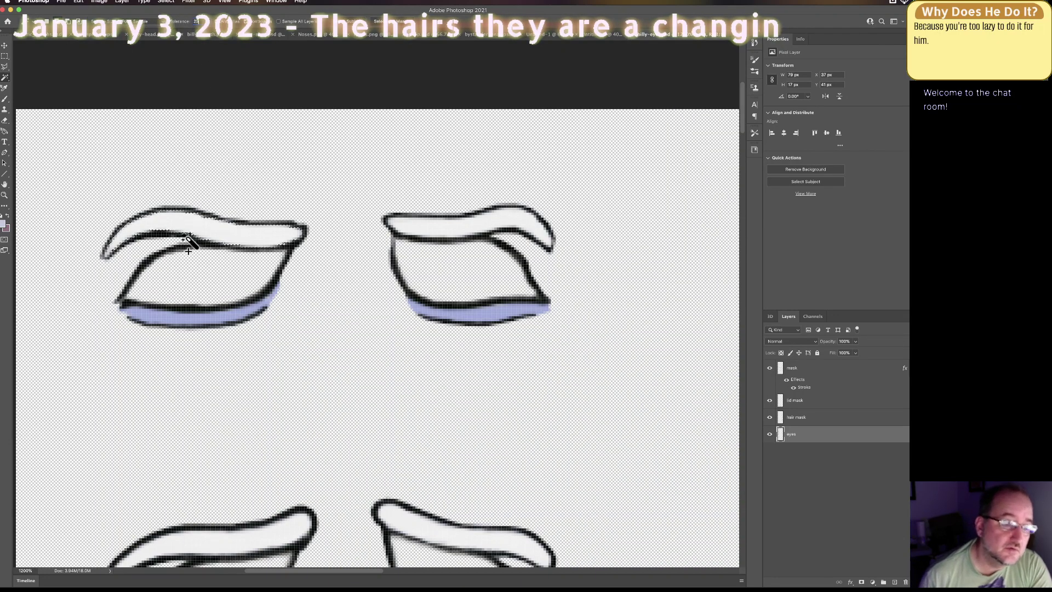
left_click(195, 223)
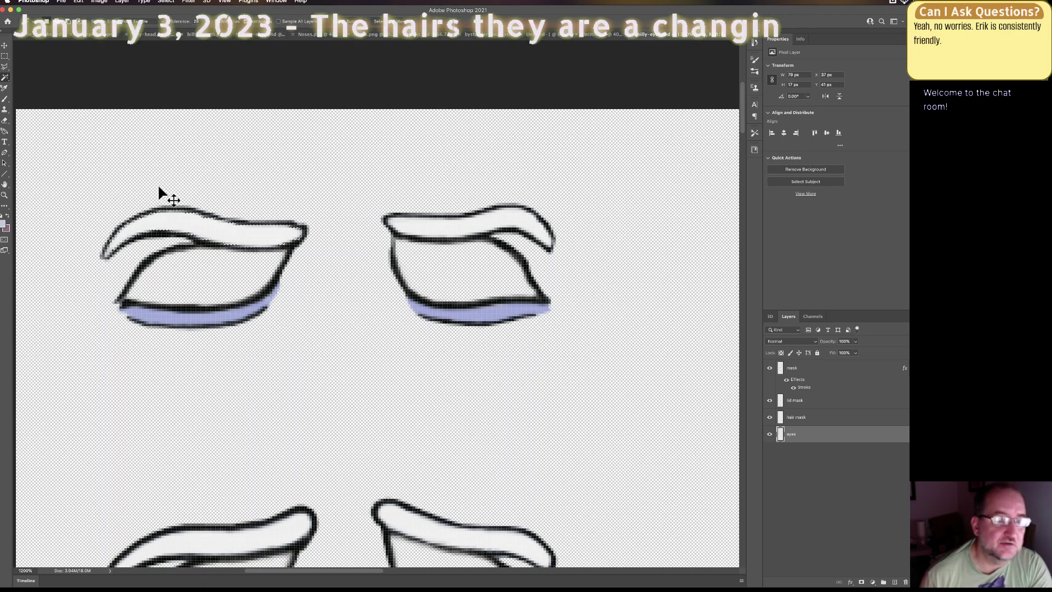
key("super+d")
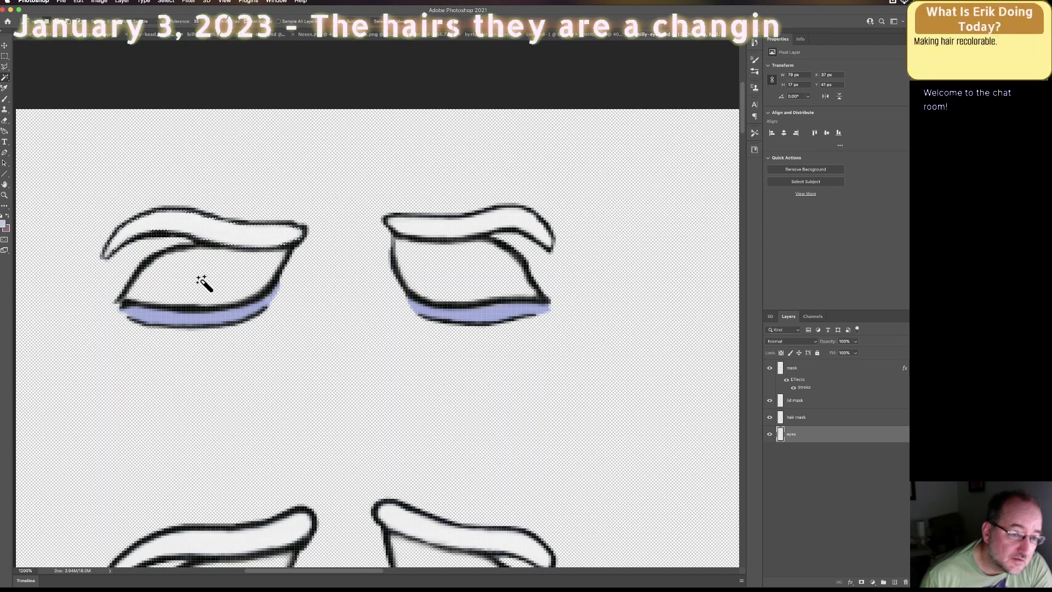
Step: Select the white interior of the left neutral eyebrow with the Magic Wand at a tolerance of 45
left_click(196, 21)
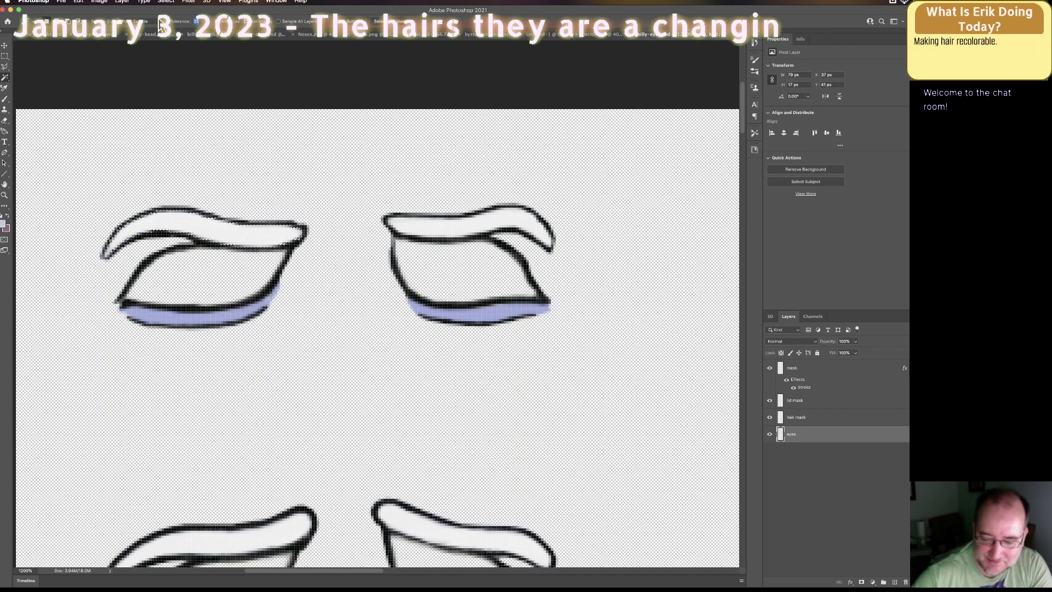
type("45")
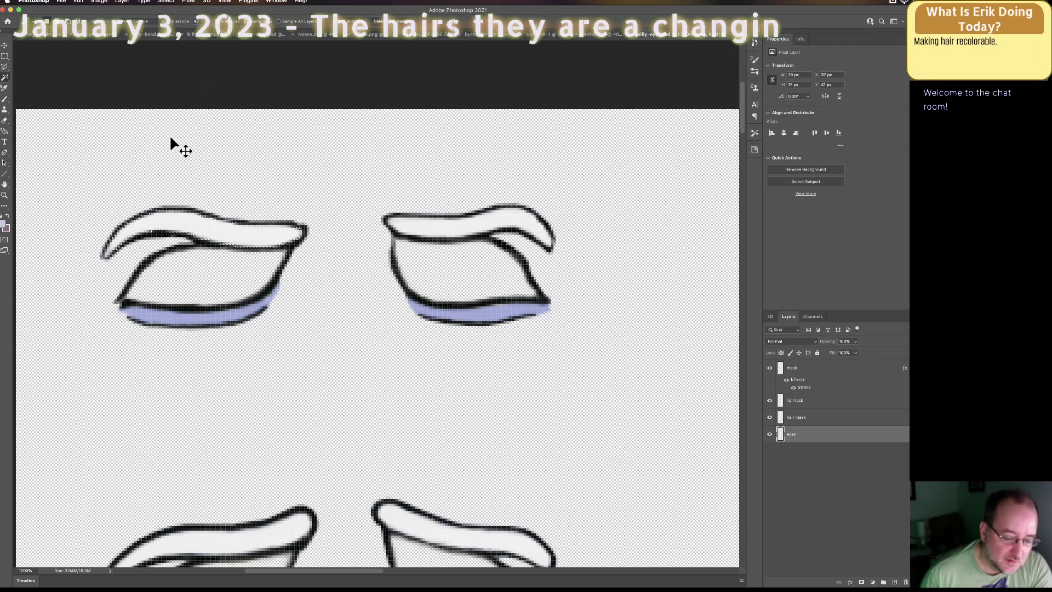
left_click(183, 226)
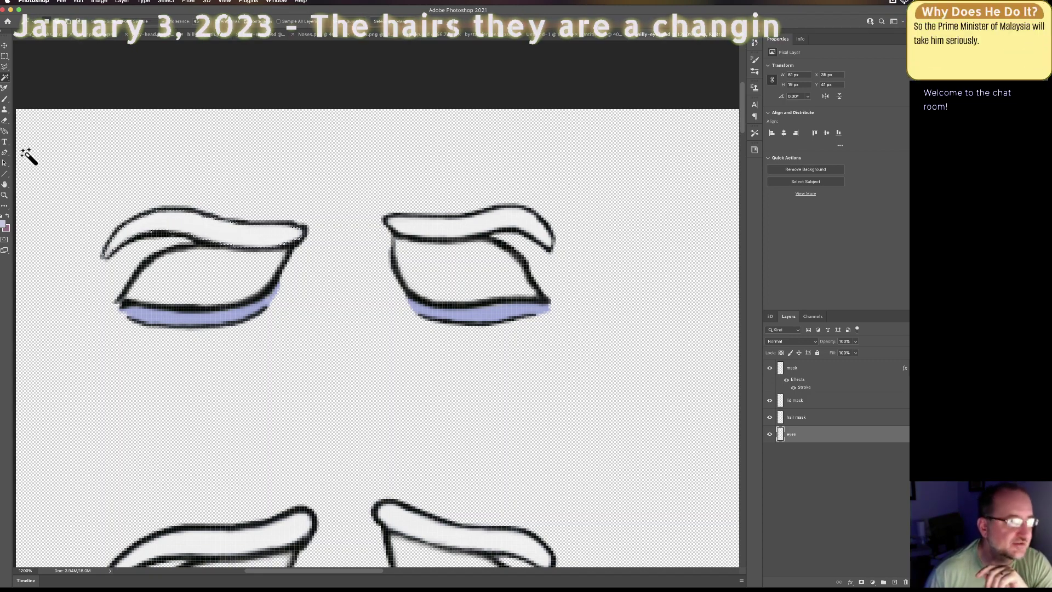
Step: Check the foreground color's hex value without changing it, and switch to the Pencil tool
left_click(4, 228)
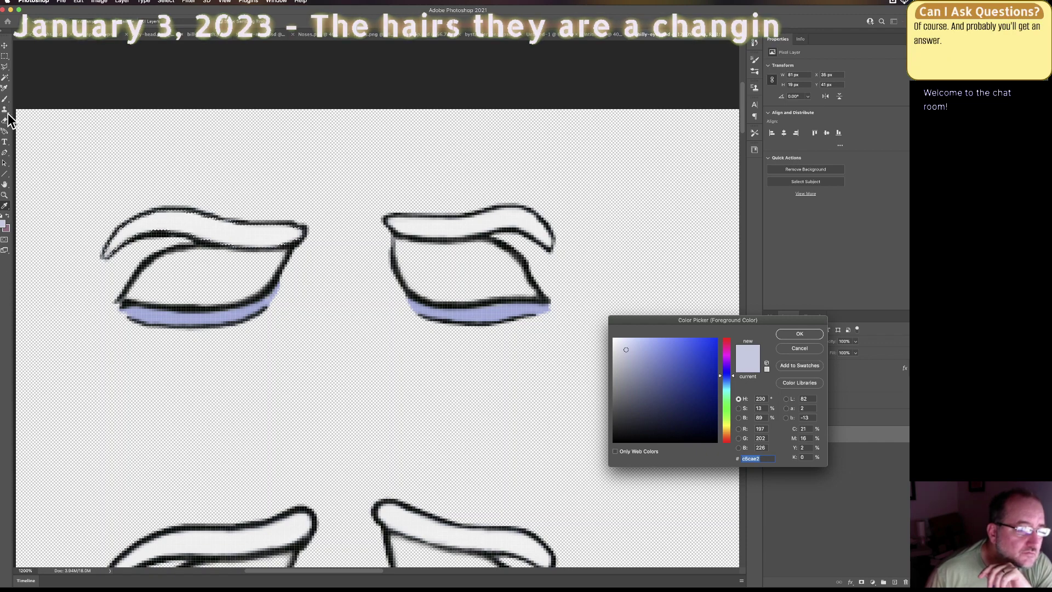
left_click(795, 347)
left_click(5, 99)
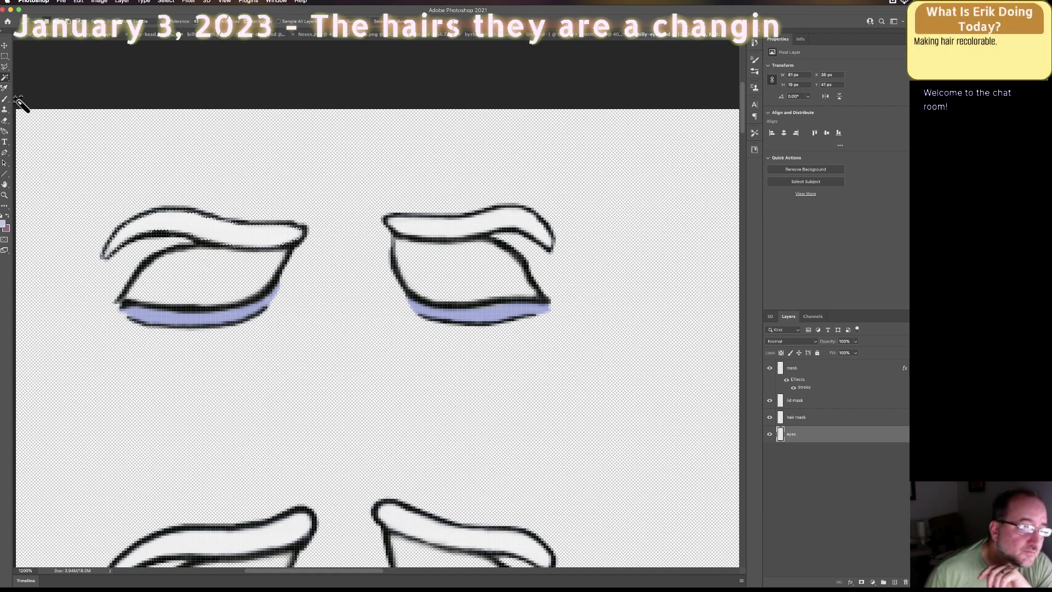
left_click(6, 103)
left_click(48, 104)
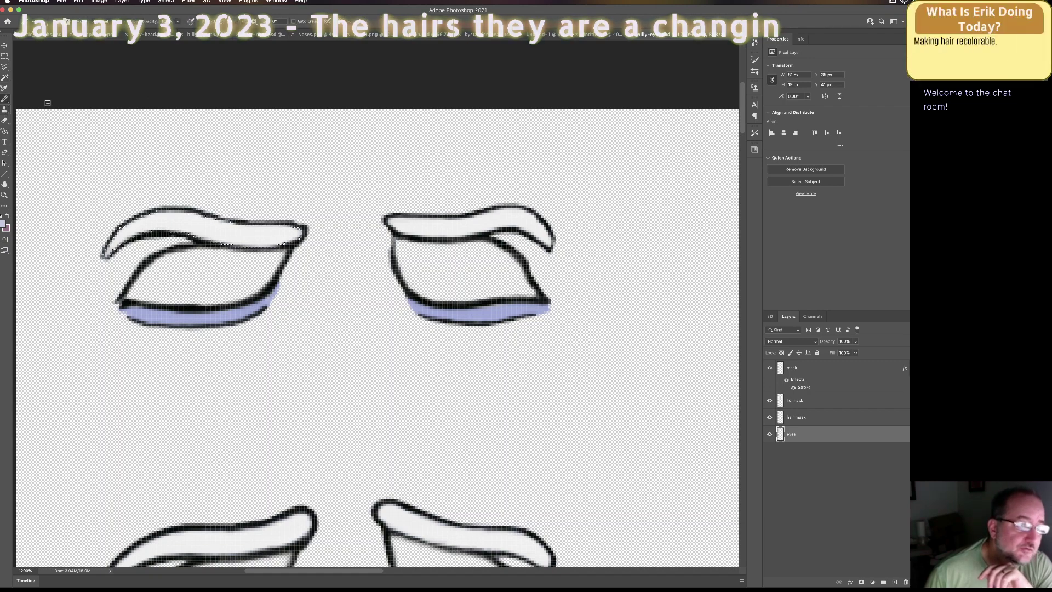
Step: Paint the selected left neutral eyebrow in the foreground color using an enlarged Pencil brush in Darken mode, and clear the selection
left_click(58, 24)
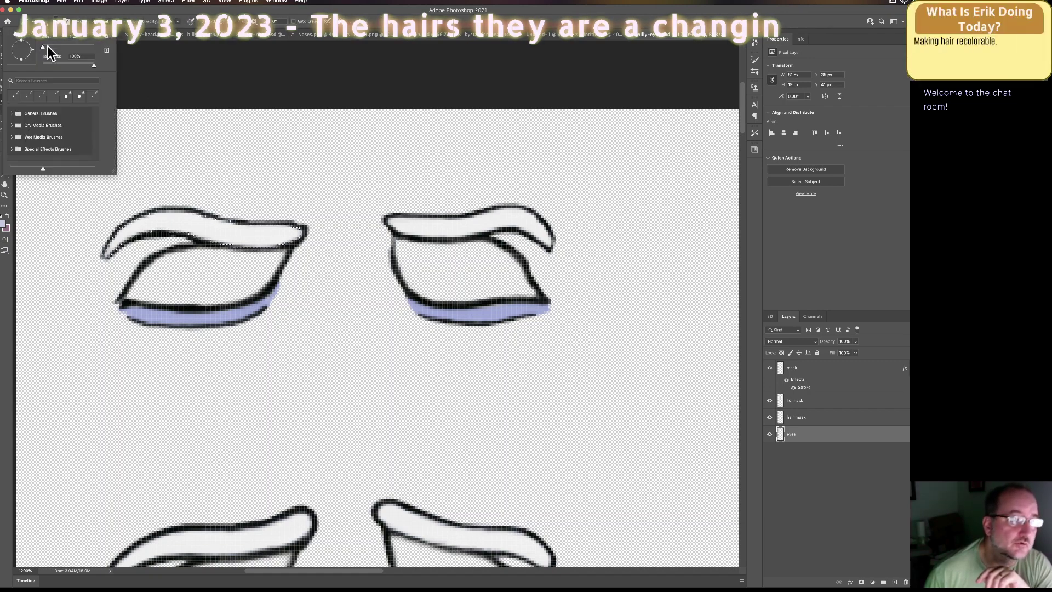
left_click_drag(47, 46, 53, 47)
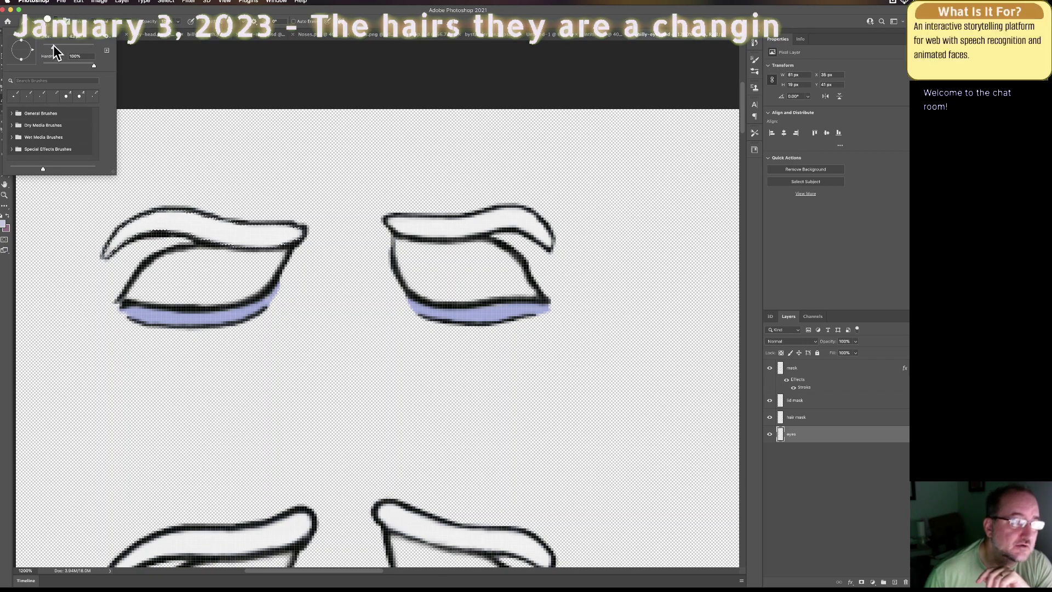
left_click(110, 12)
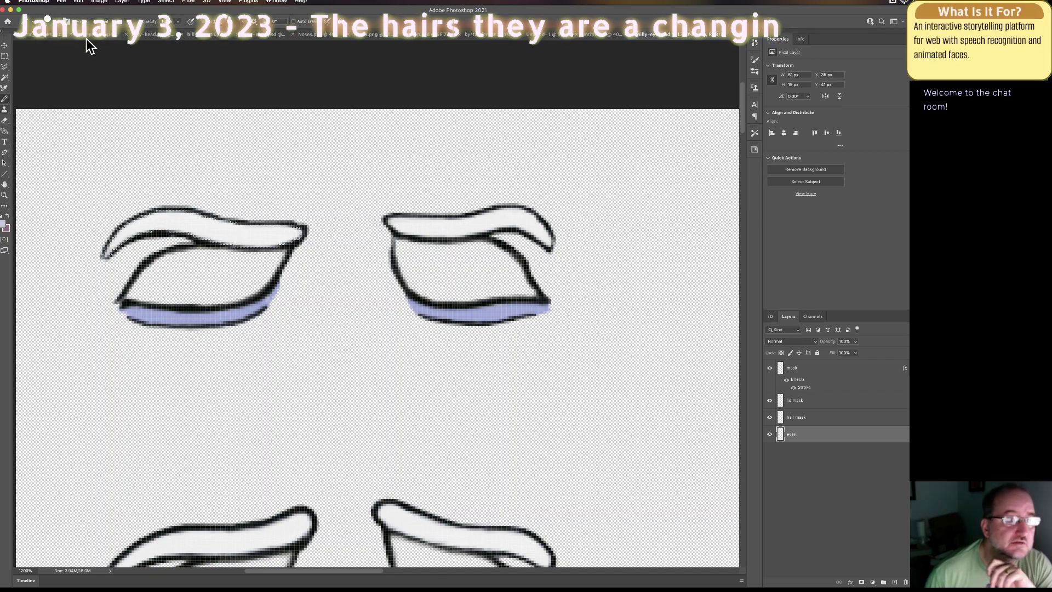
left_click(122, 22)
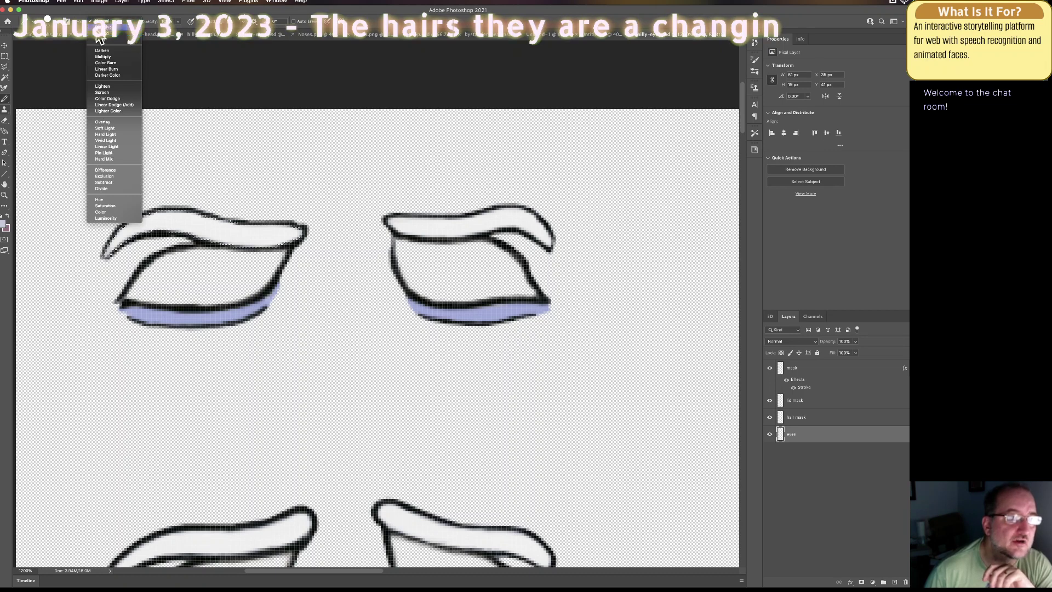
left_click(126, 51)
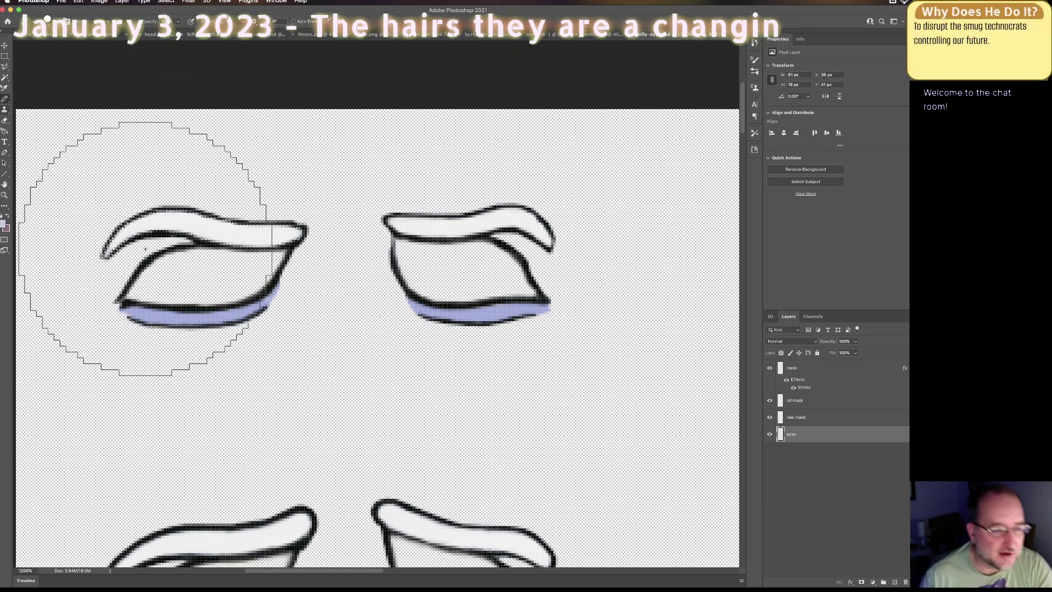
left_click_drag(117, 200, 227, 217)
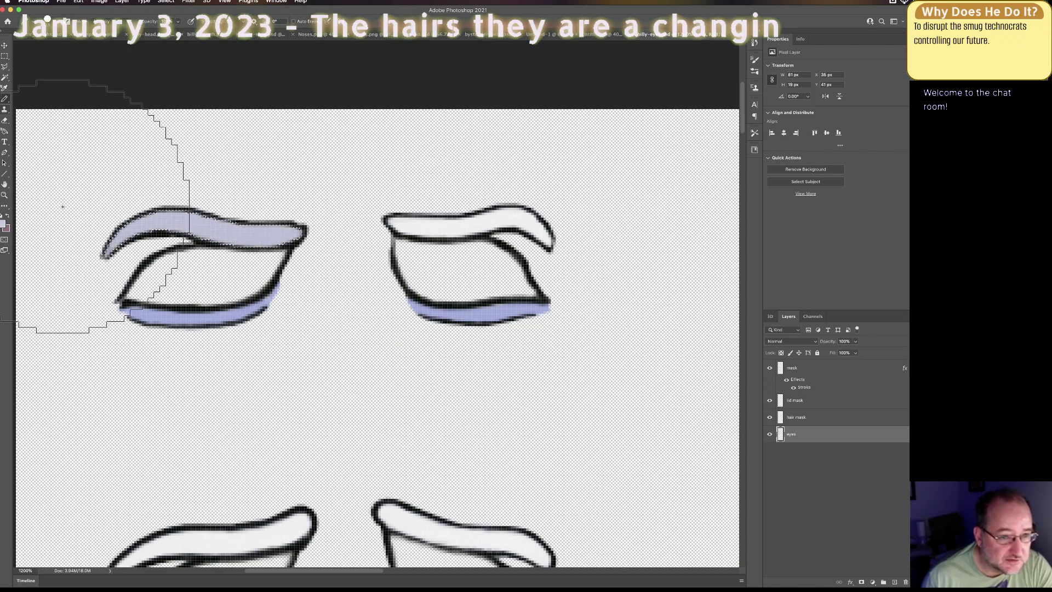
key("super+d")
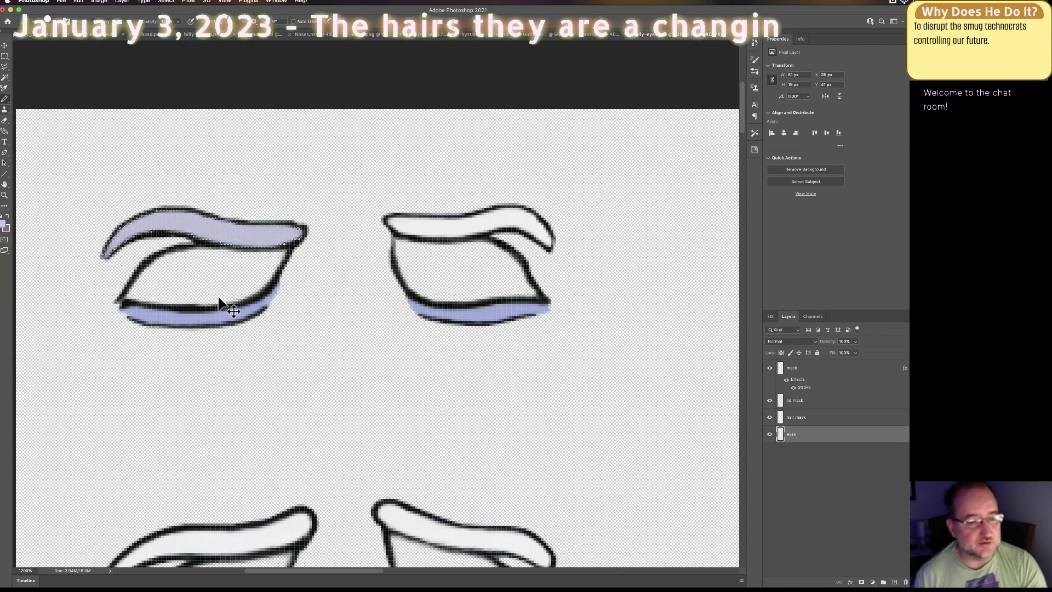
Step: Select the white interiors of all remaining eyebrows with the Magic Wand, from the right neutral one down to the last row of line-drawn eyes
left_click(4, 77)
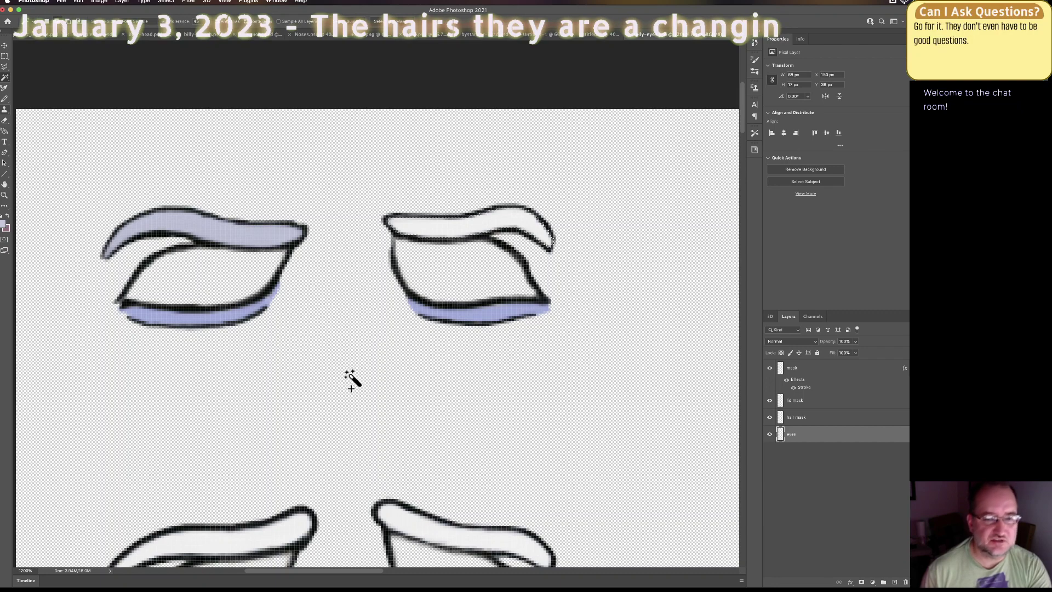
scroll(351, 381, "down", 3)
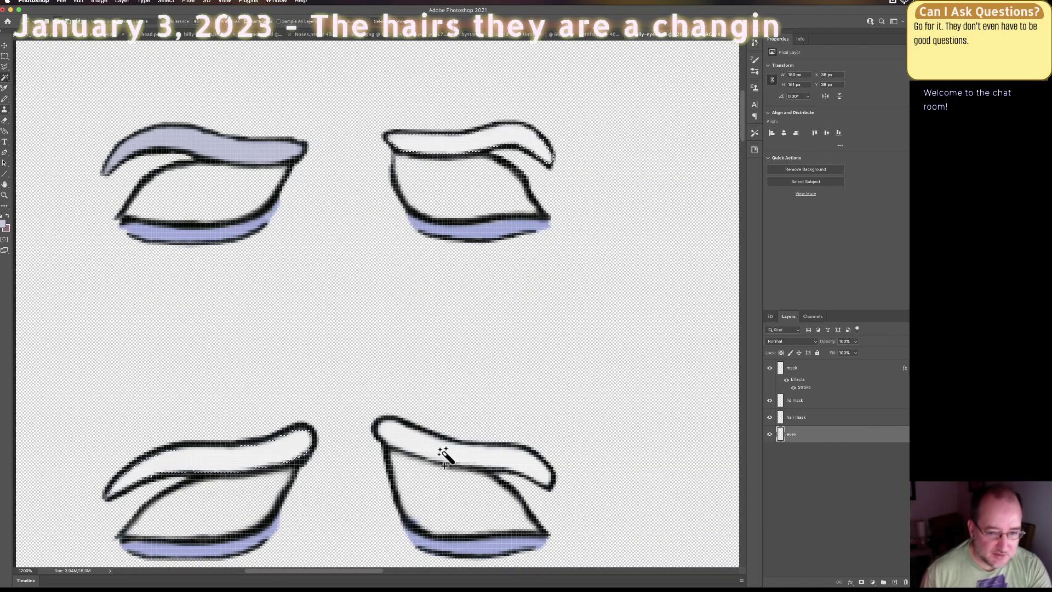
scroll(371, 443, "down", 10)
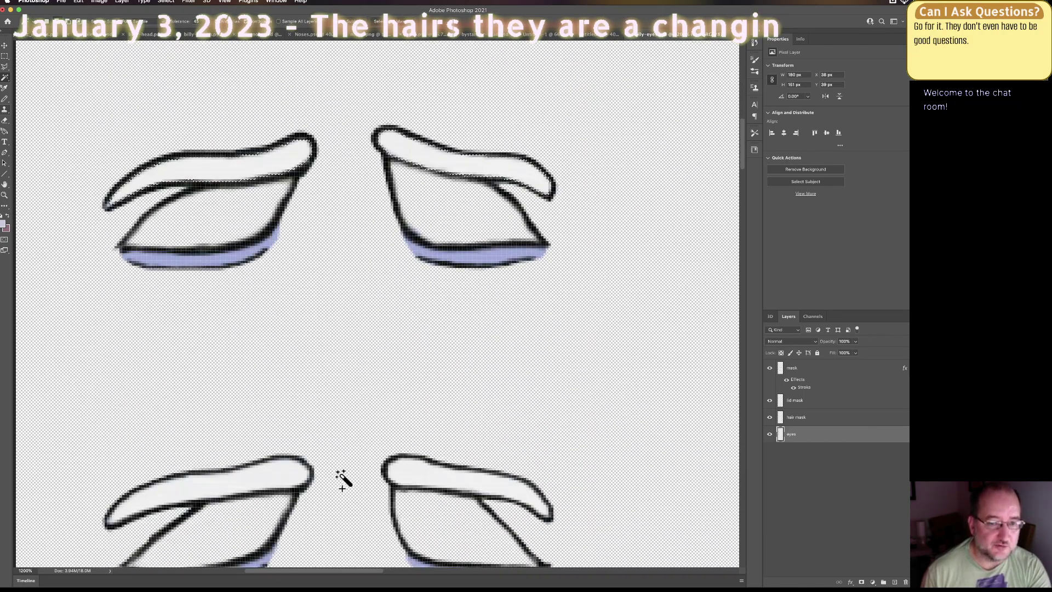
scroll(348, 439, "down", 5)
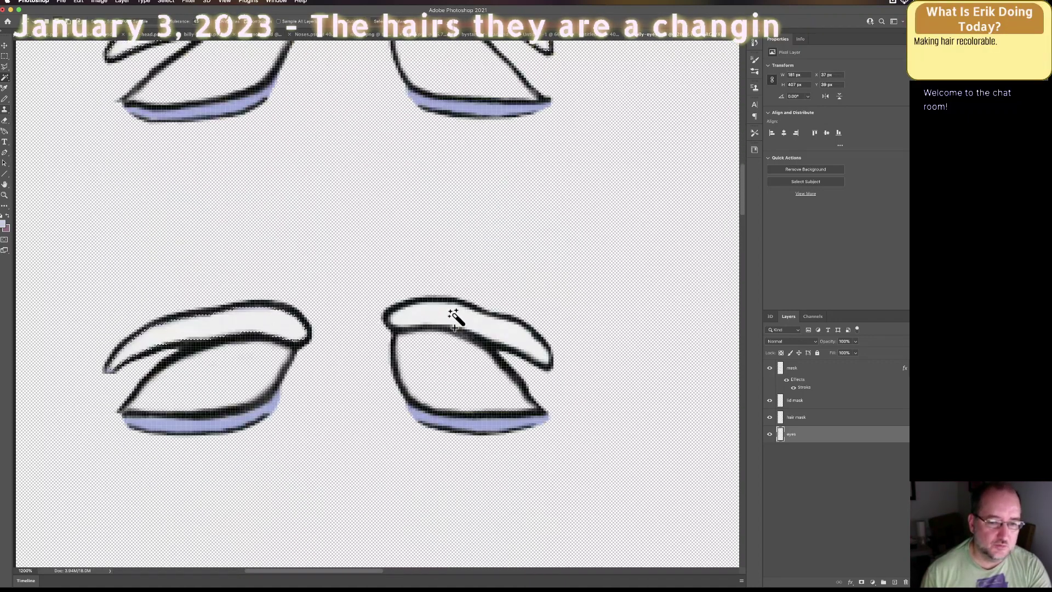
scroll(307, 446, "down", 9)
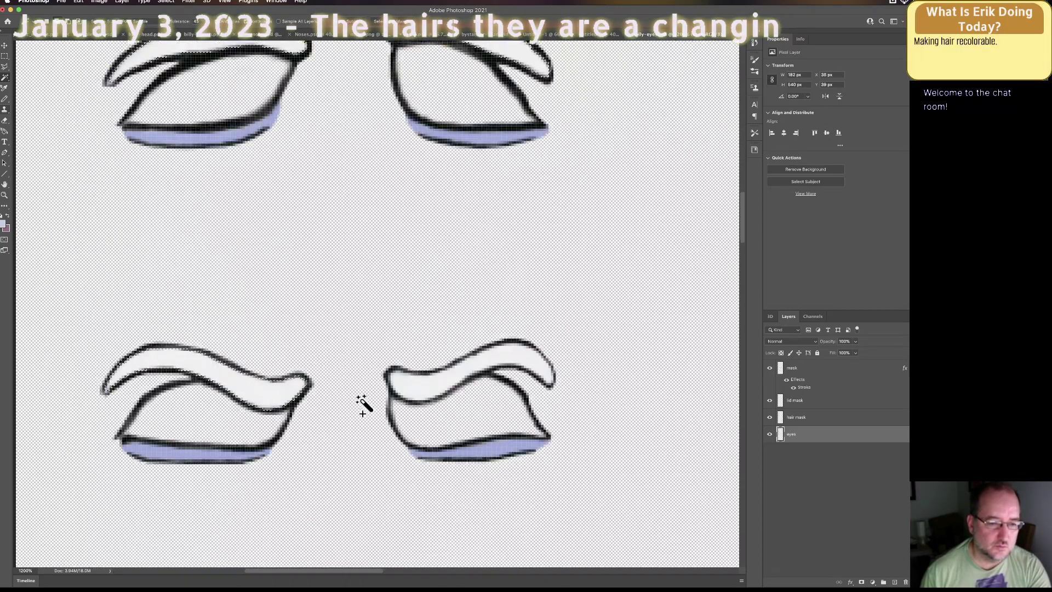
scroll(326, 429, "down", 10)
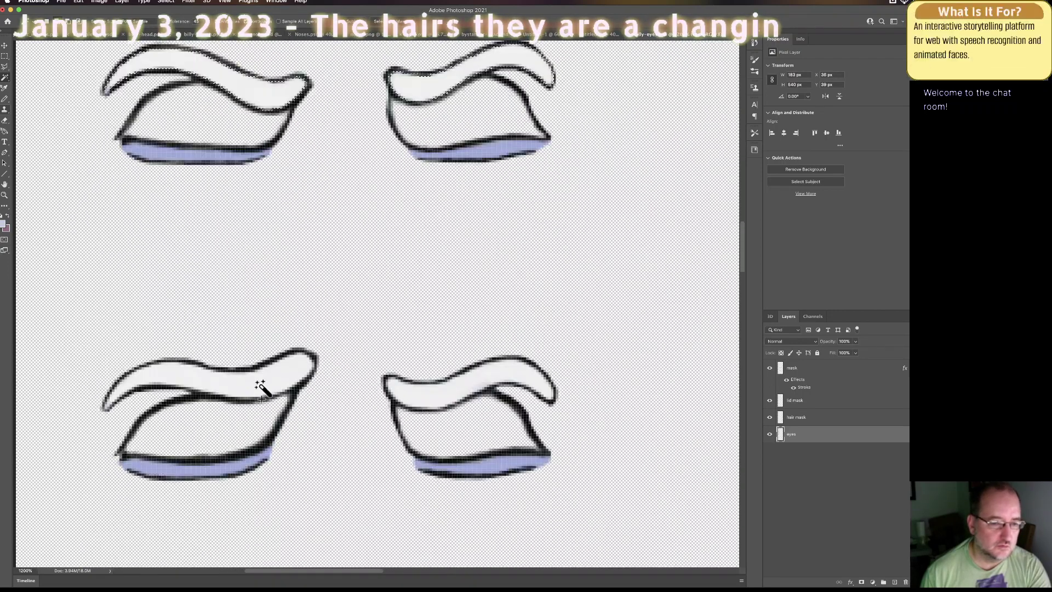
scroll(300, 493, "down", 8)
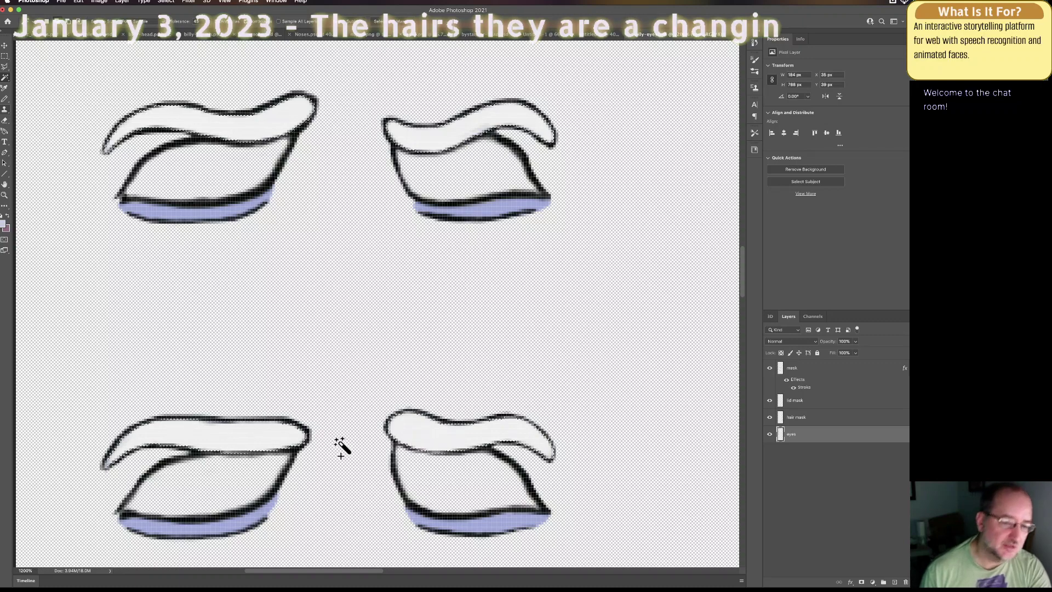
scroll(341, 441, "down", 20)
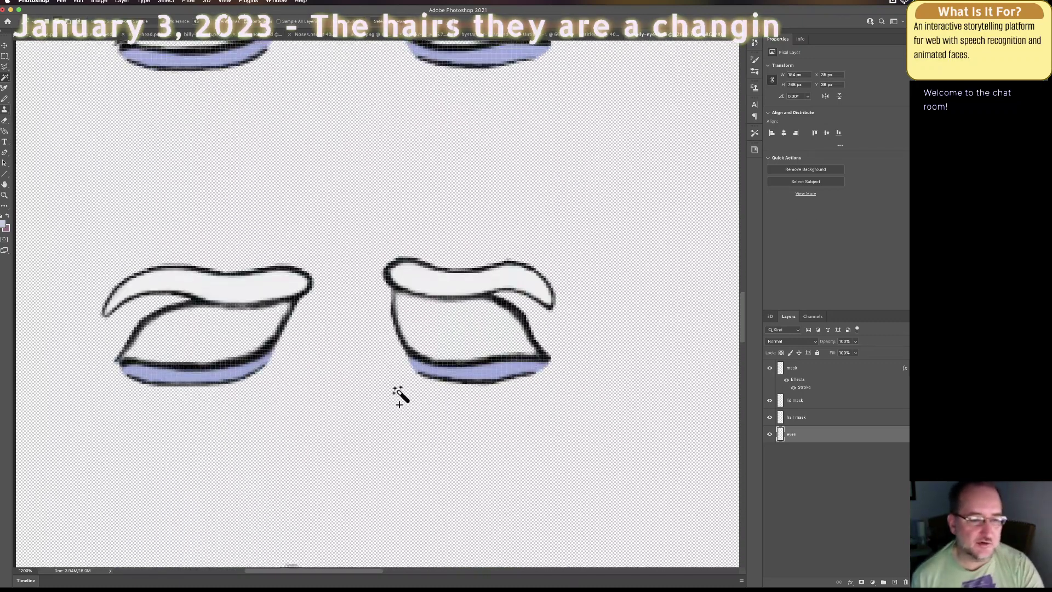
left_click(269, 281)
scroll(323, 421, "down", 5)
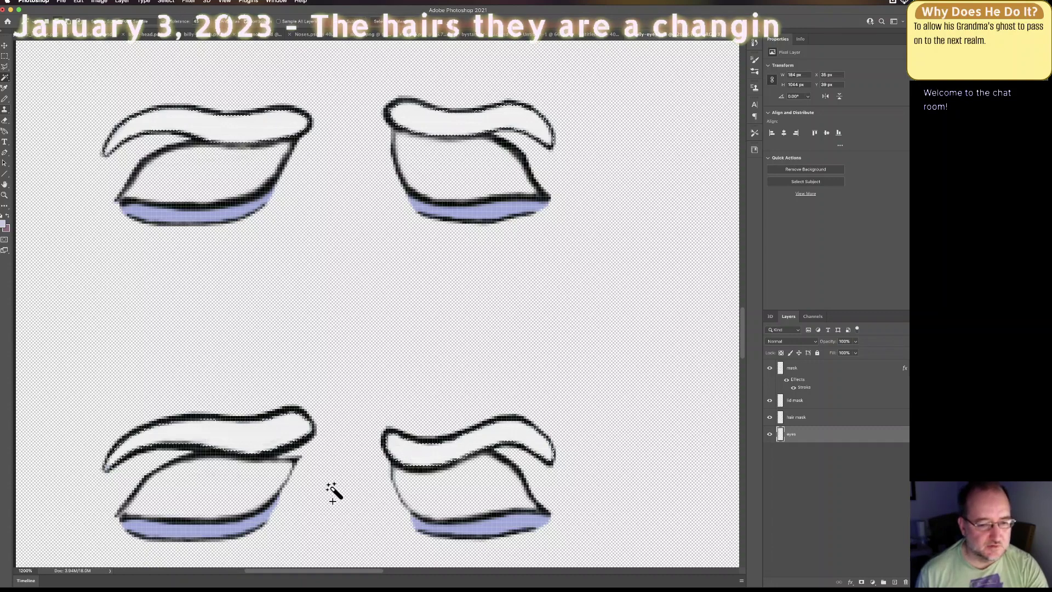
scroll(332, 493, "down", 12)
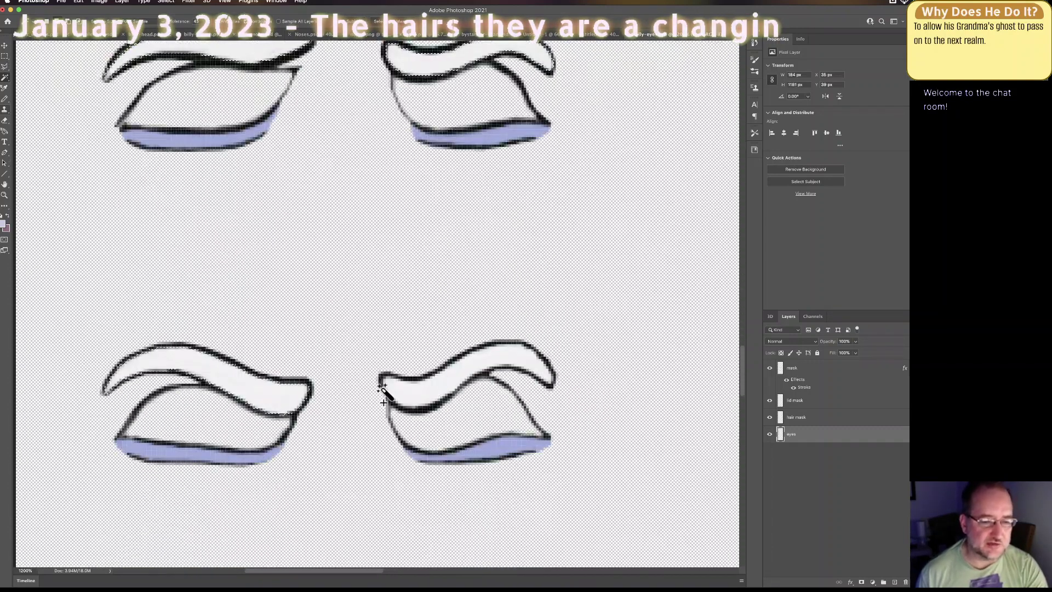
scroll(326, 471, "down", 3)
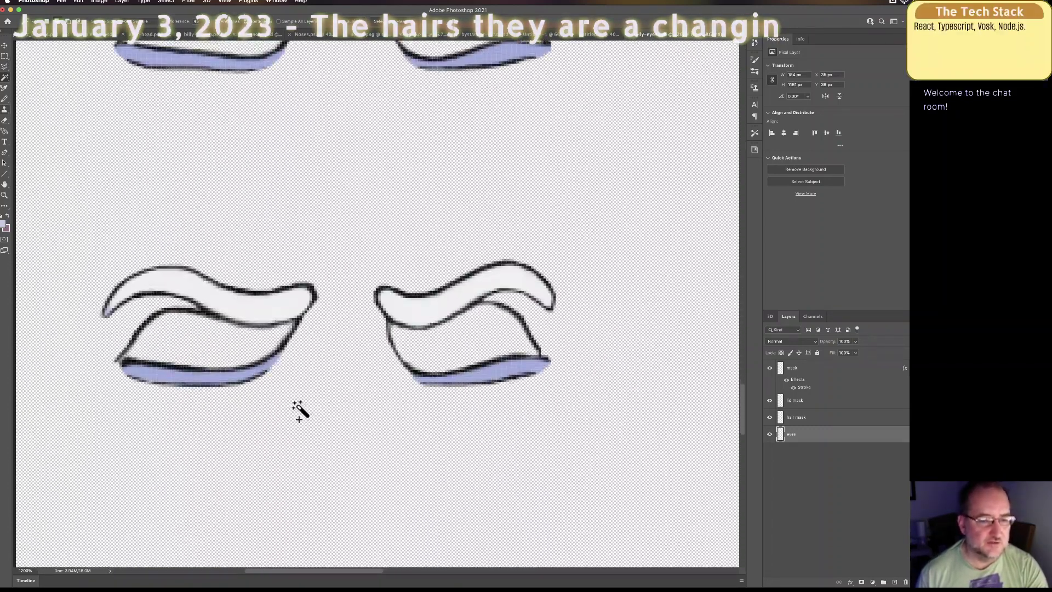
scroll(349, 353, "down", 12)
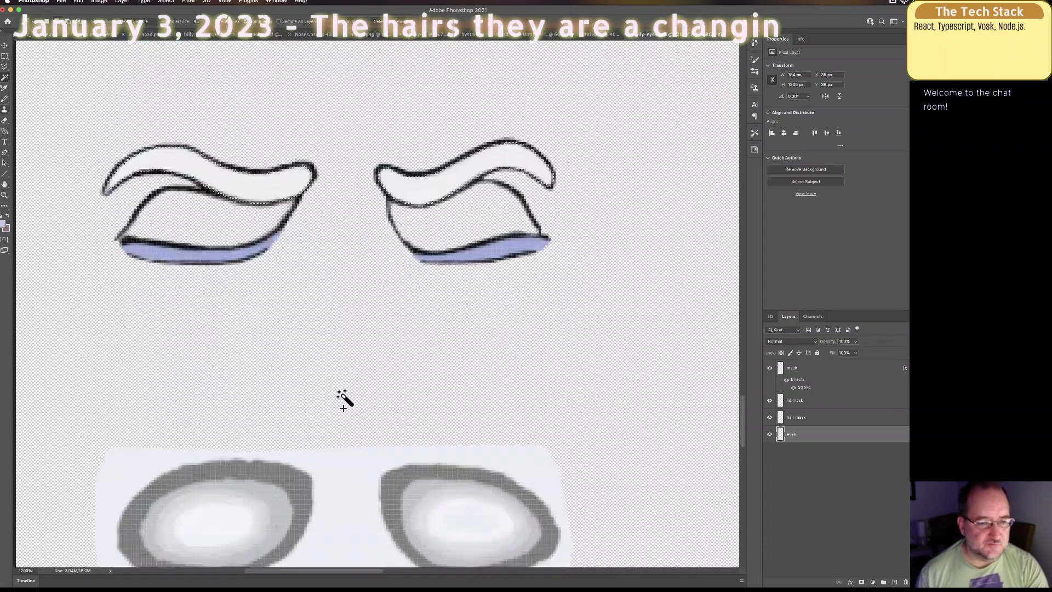
Step: Return to the first row and paint the selected right neutral eyebrow in the midtone color with the Pencil tool
scroll(343, 331, "down", 15)
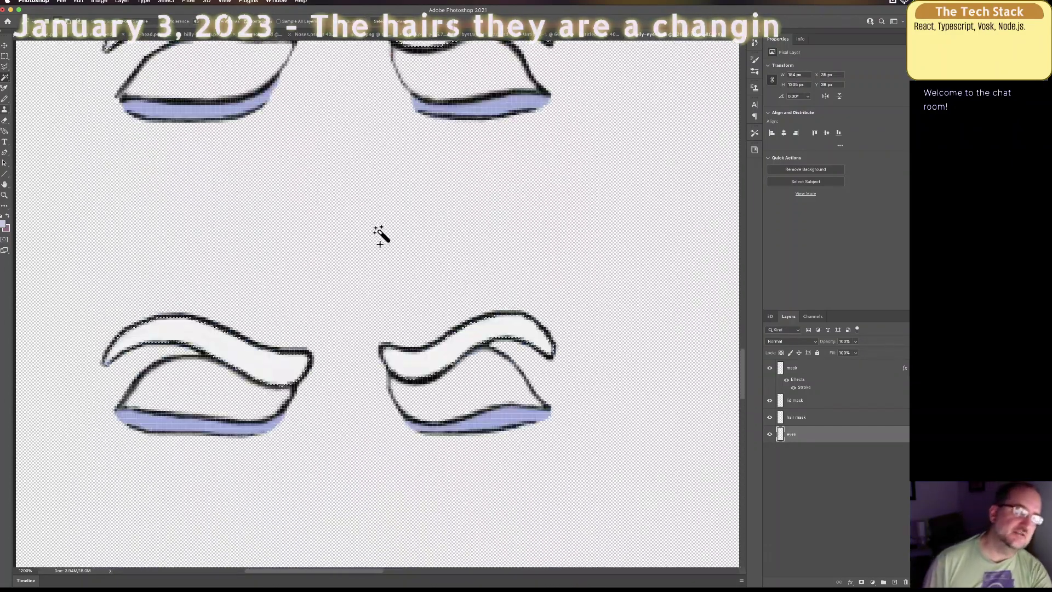
scroll(389, 224, "down", 8)
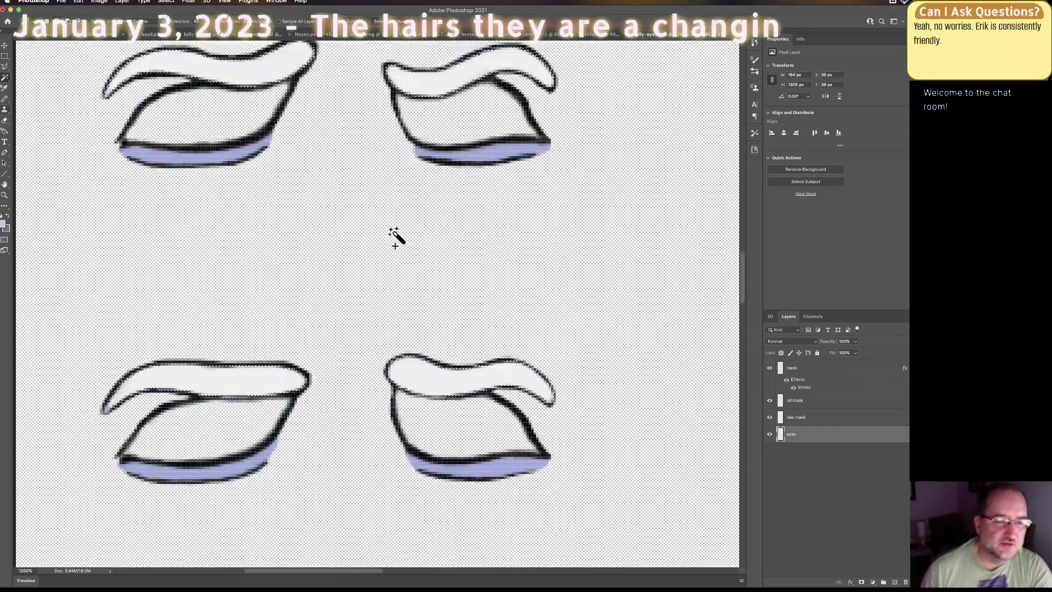
scroll(373, 235, "down", 10)
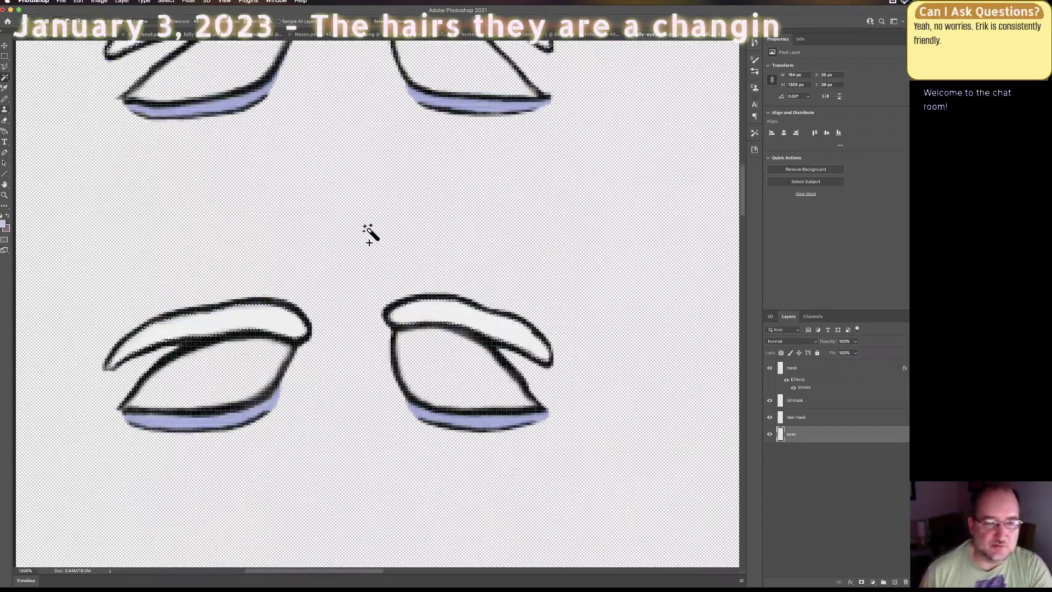
scroll(361, 249, "up", 6)
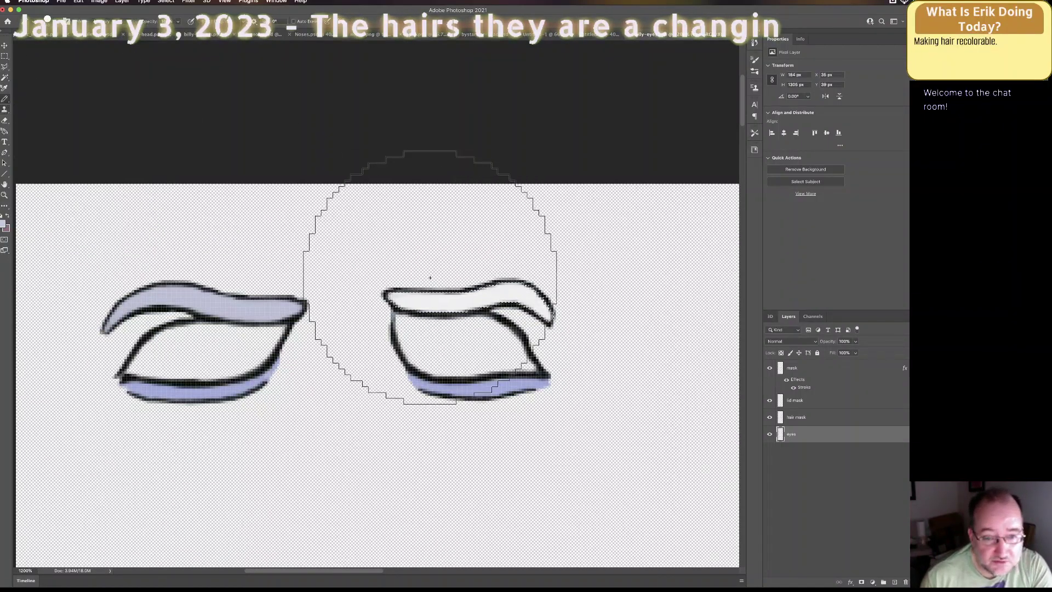
left_click_drag(468, 287, 396, 286)
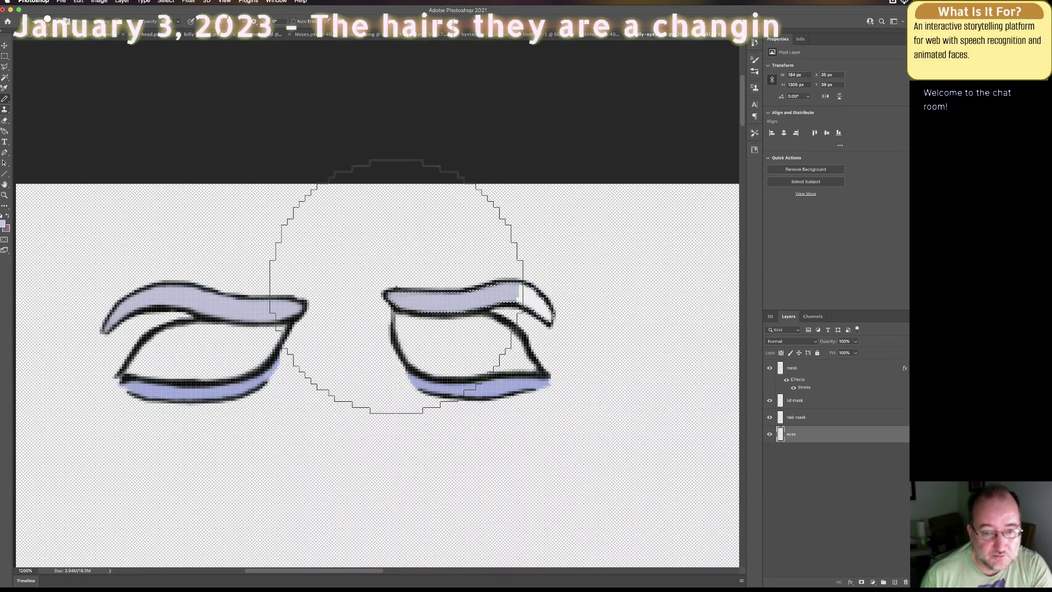
Step: Paint both selected eyebrows in the second and third rows with the midtone color
scroll(345, 383, "down", 6)
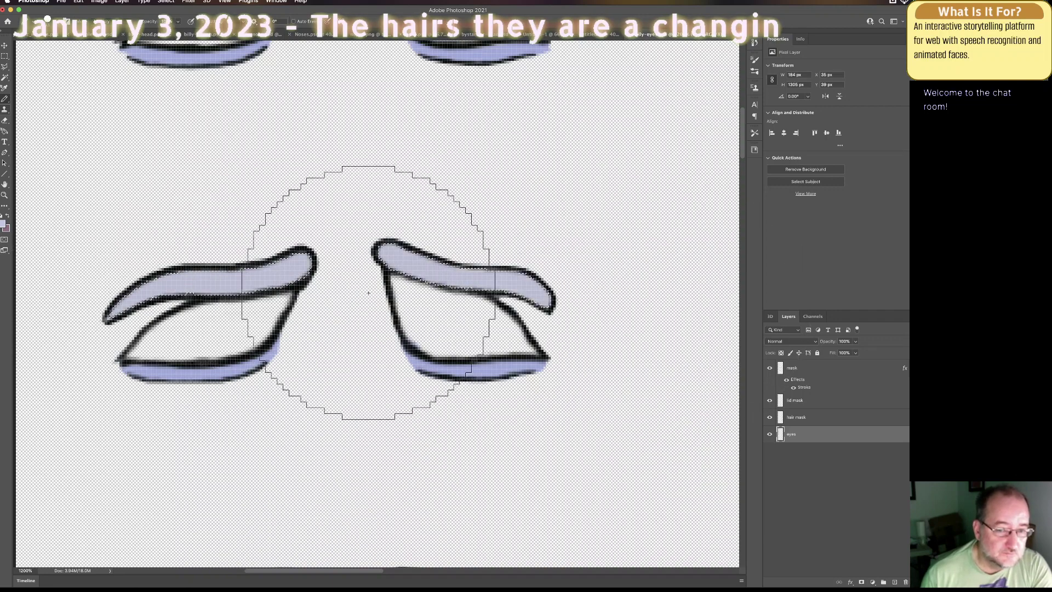
scroll(351, 400, "down", 6)
mouse_move(346, 332)
left_mouse_down()
mouse_move(59, 328)
mouse_move(551, 305)
left_mouse_up()
scroll(366, 371, "down", 2)
scroll(367, 371, "down", 1)
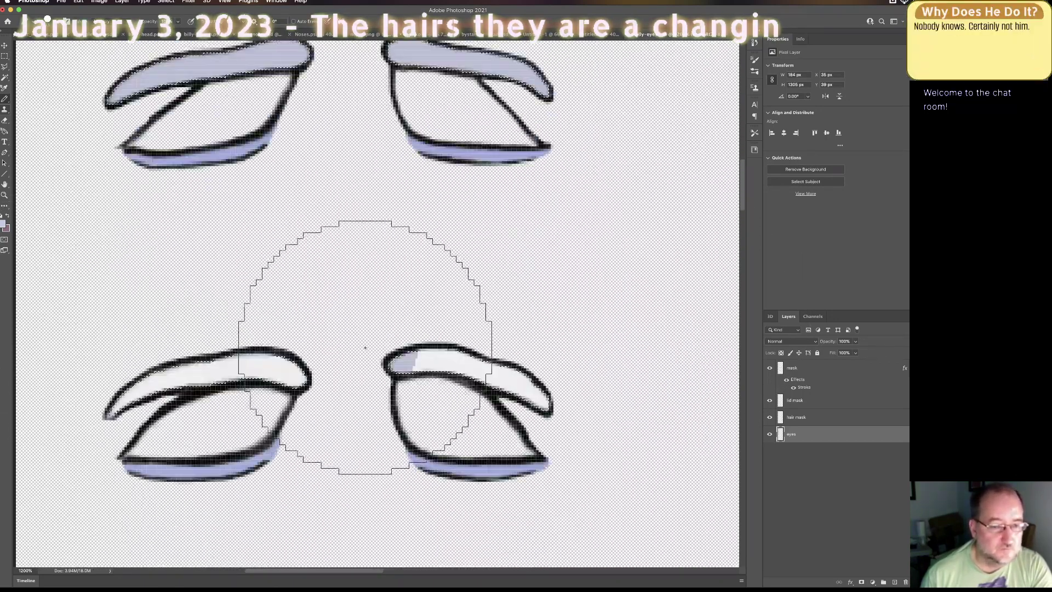
Step: Paint both selected eyebrows in the fourth and fifth rows with the midtone color
mouse_move(364, 348)
left_mouse_down()
mouse_move(162, 353)
mouse_move(567, 412)
mouse_move(421, 375)
left_mouse_up()
scroll(433, 375, "down", 5)
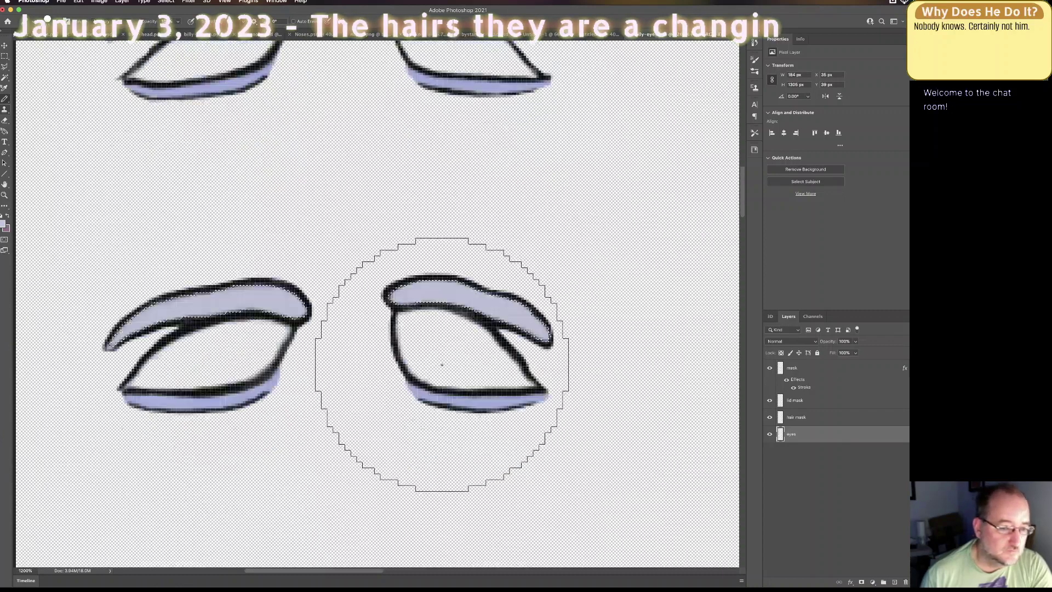
mouse_move(392, 341)
left_mouse_down()
mouse_move(230, 392)
mouse_move(357, 380)
mouse_move(462, 341)
mouse_move(528, 340)
mouse_move(355, 384)
left_mouse_up()
scroll(355, 384, "down", 6)
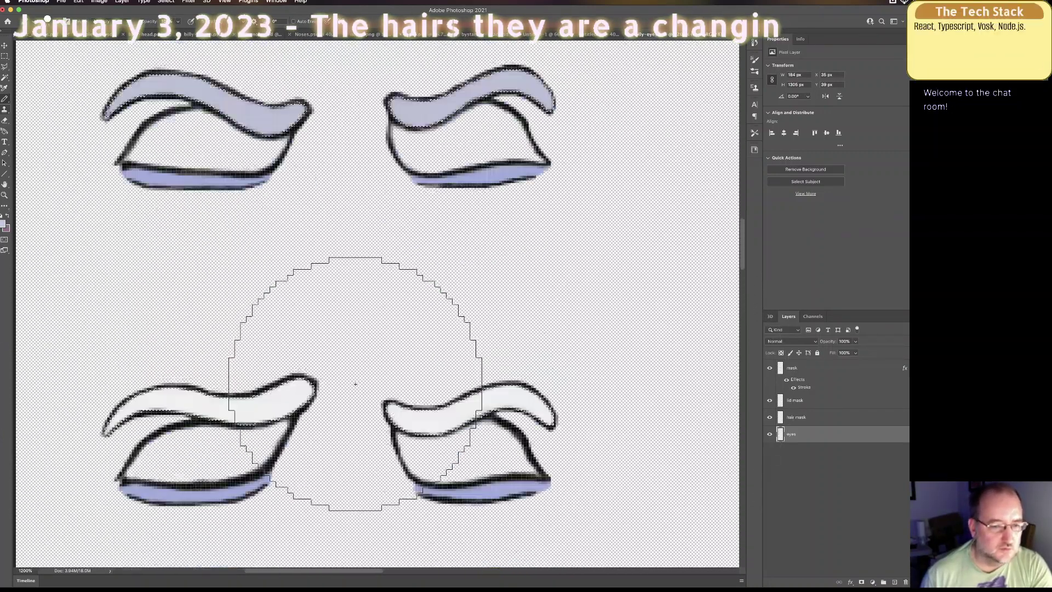
Step: Paint both selected eyebrows in the sixth and seventh rows with the midtone color
mouse_move(354, 288)
left_mouse_down()
mouse_move(118, 312)
mouse_move(224, 310)
left_mouse_up()
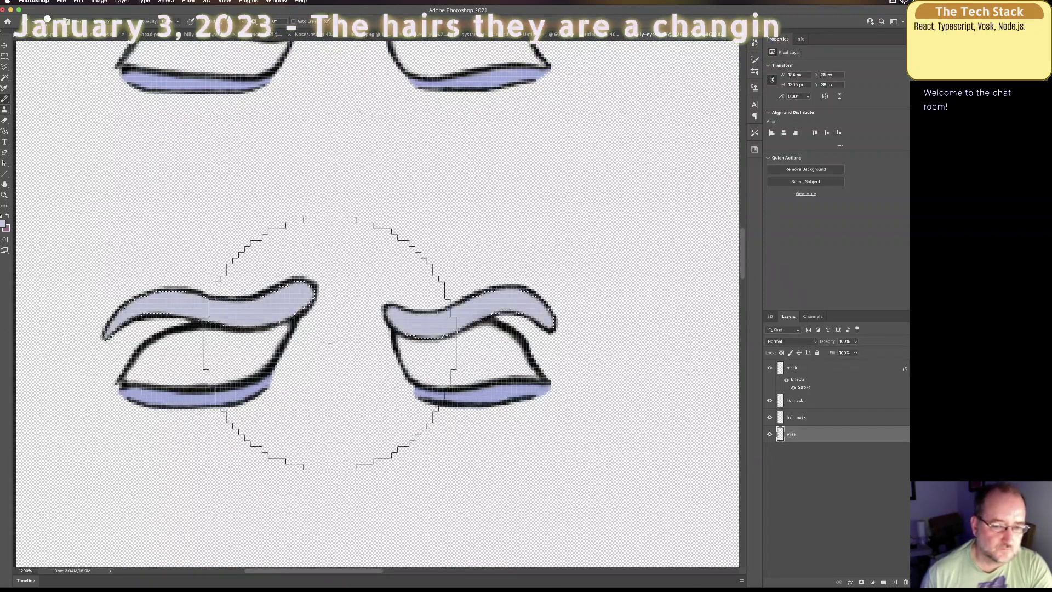
scroll(317, 346, "down", 5)
mouse_move(347, 287)
left_mouse_down()
mouse_move(15, 294)
mouse_move(614, 281)
left_mouse_up()
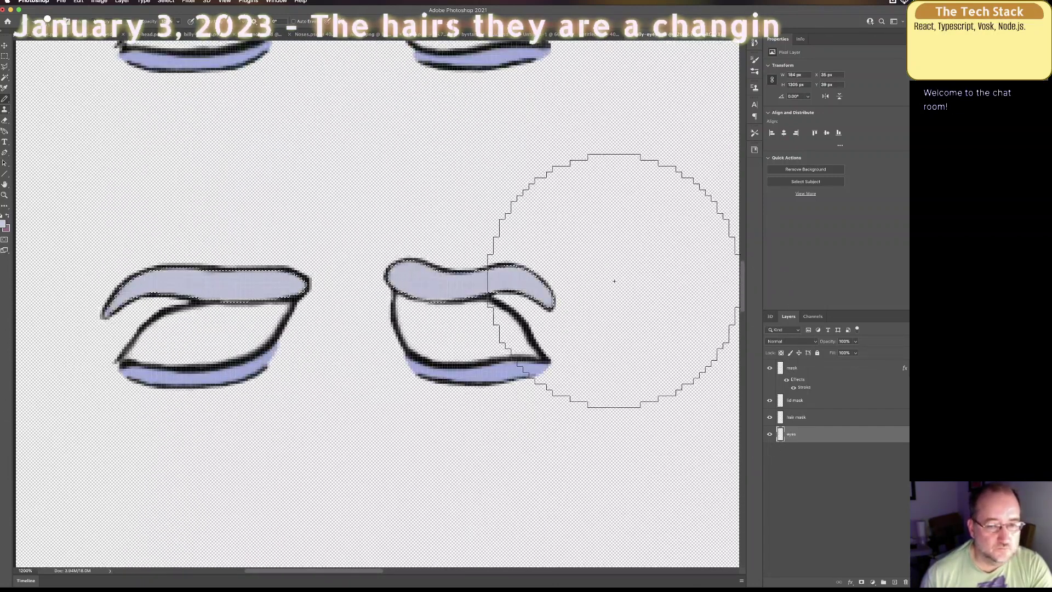
Step: Paint both selected eyebrows in the eighth and ninth rows with the midtone color
scroll(384, 351, "down", 2)
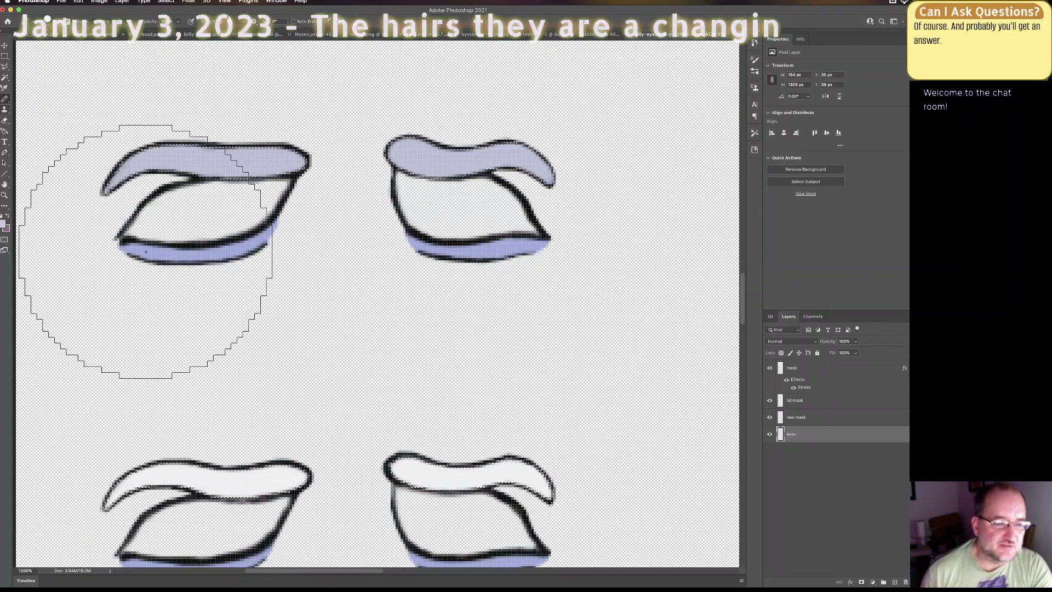
scroll(377, 371, "down", 3)
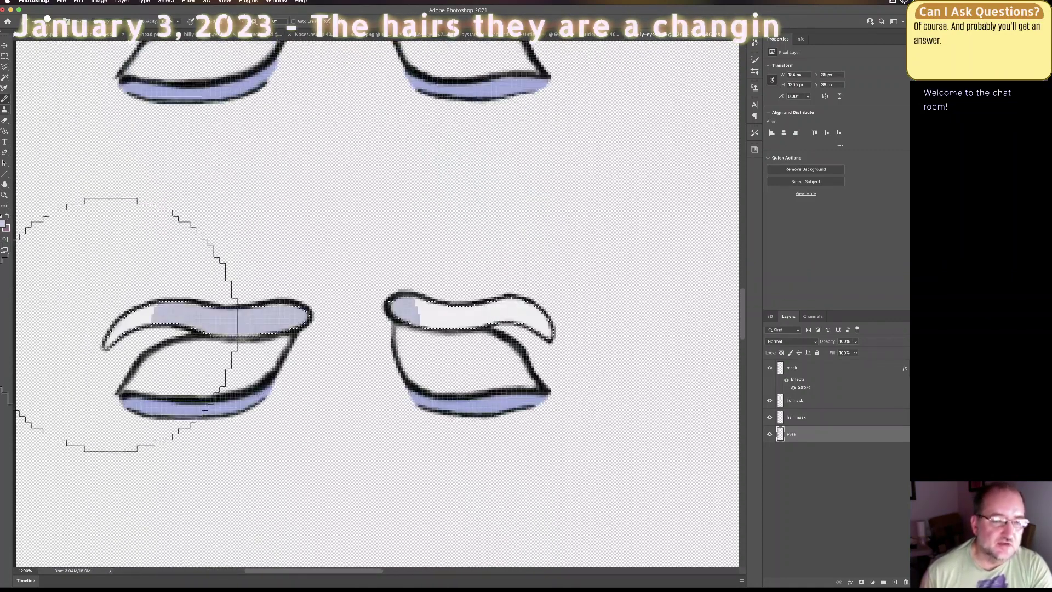
mouse_move(124, 323)
left_mouse_down()
mouse_move(129, 305)
mouse_move(504, 317)
left_mouse_up()
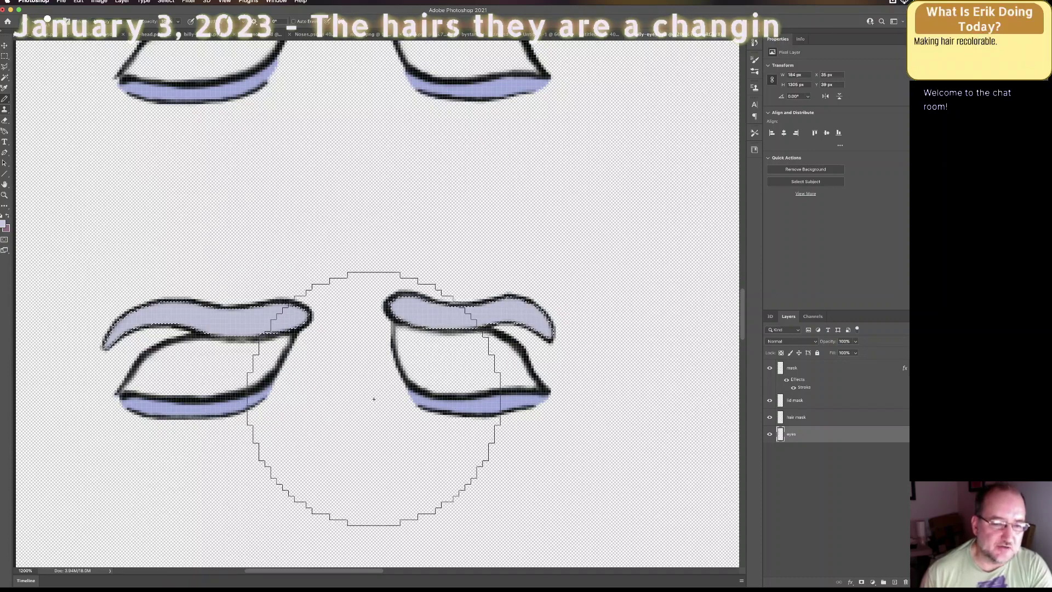
scroll(374, 399, "down", 6)
mouse_move(341, 258)
left_mouse_down()
mouse_move(96, 272)
mouse_move(469, 263)
left_mouse_up()
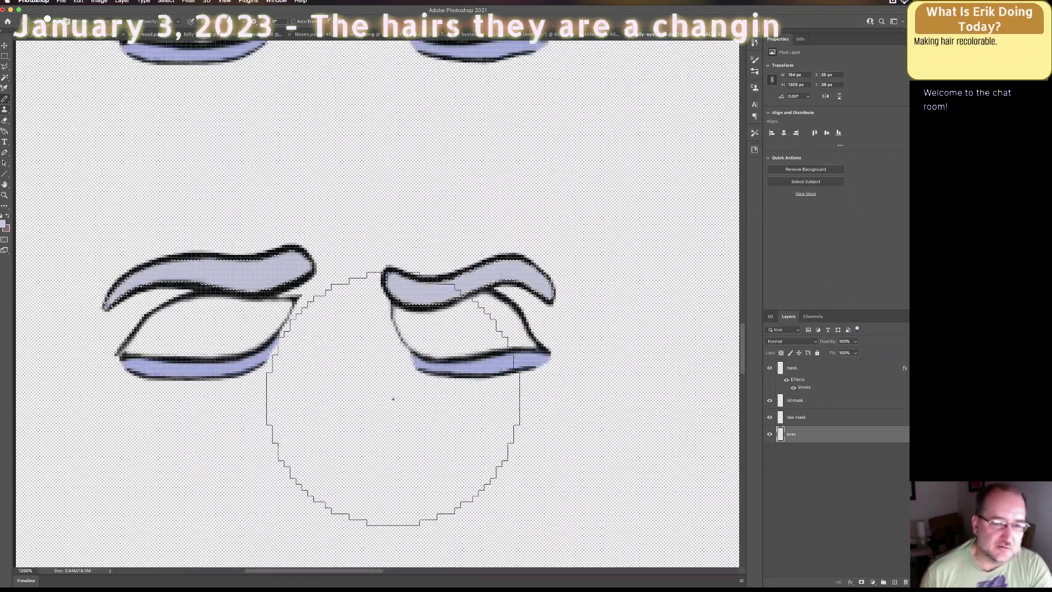
Step: Paint both selected eyebrows in the tenth row and the last line-drawn row with the midtone color
scroll(377, 391, "down", 2)
scroll(443, 408, "down", 3)
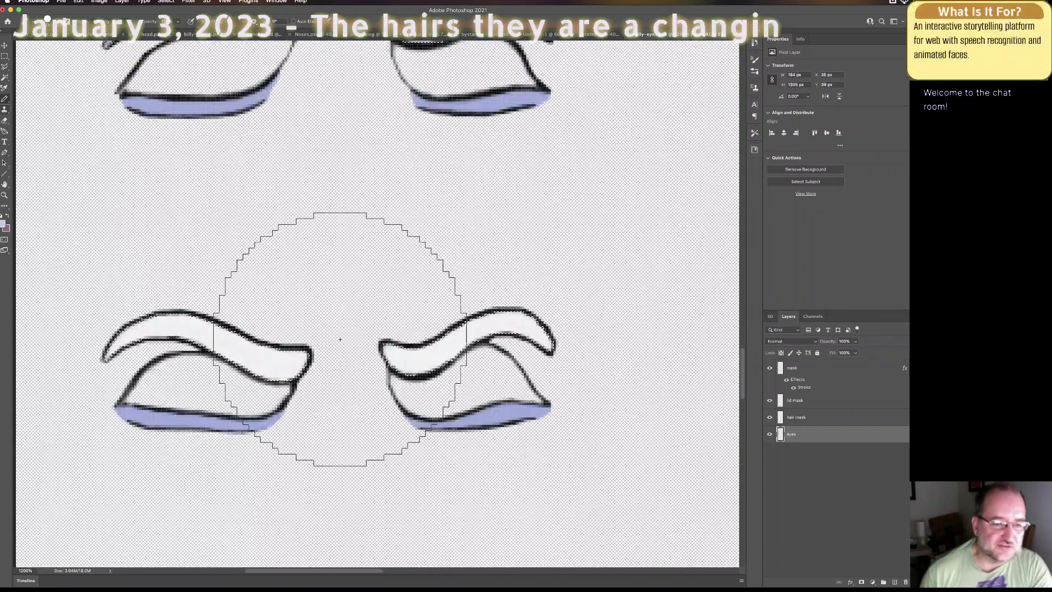
left_click_drag(340, 340, 356, 320)
left_click_drag(648, 285, 321, 395)
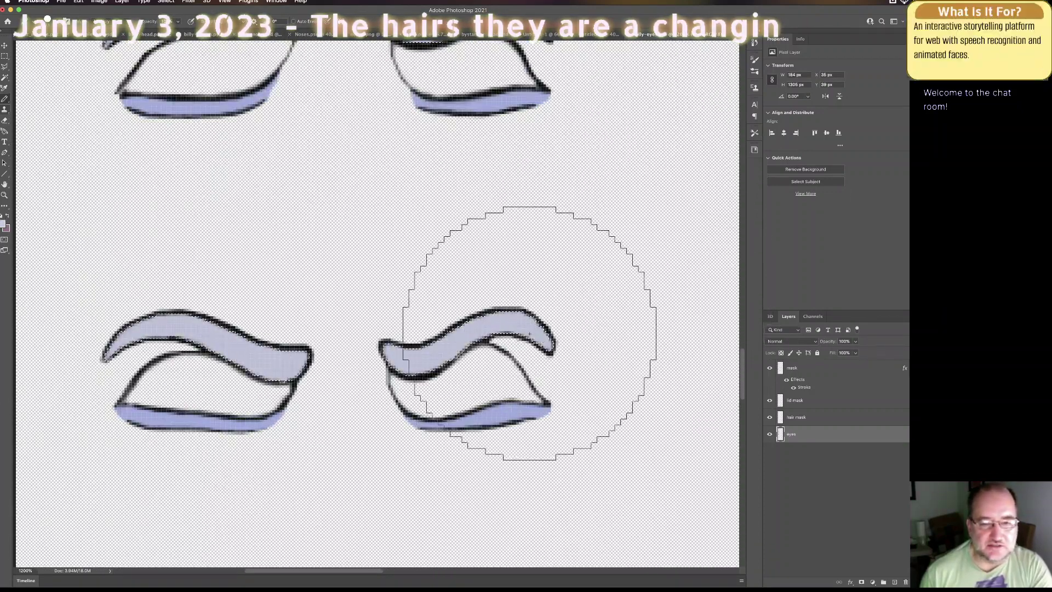
scroll(321, 319, "down", 2)
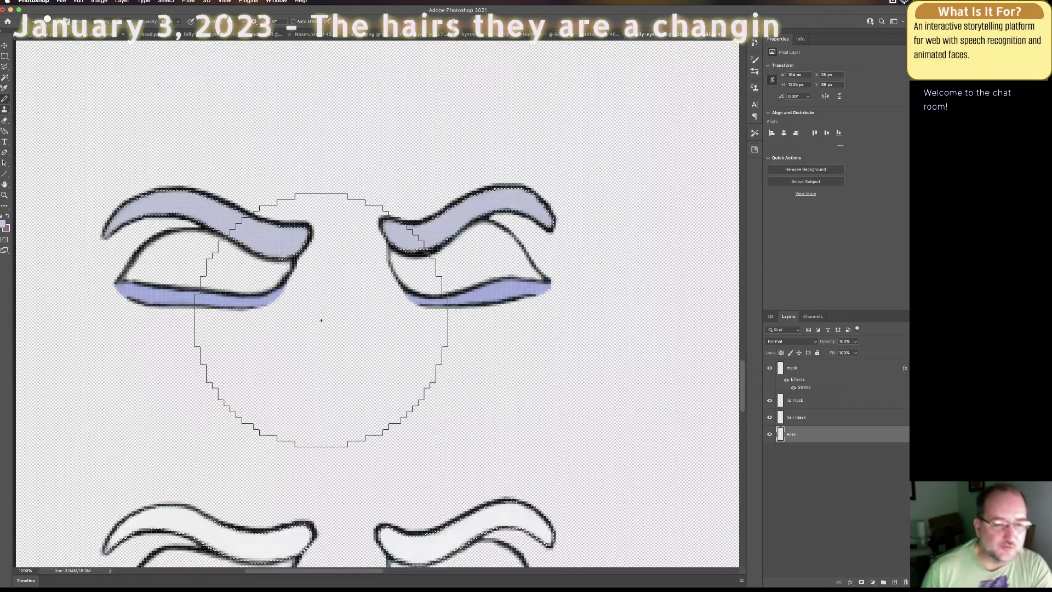
scroll(321, 320, "down", 3)
left_click_drag(235, 296, 11, 279)
left_click_drag(466, 299, 212, 332)
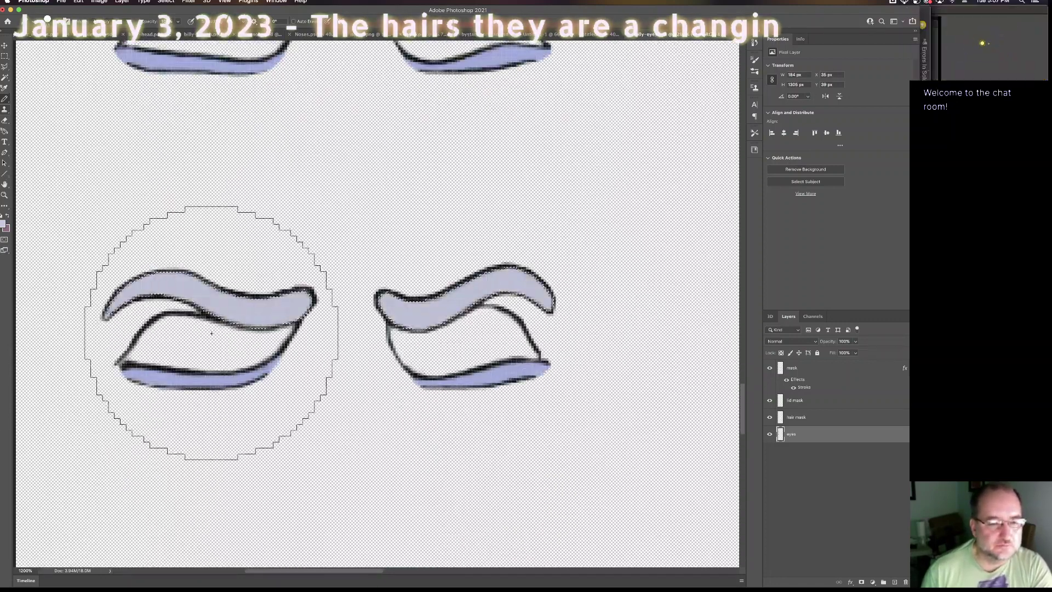
Step: Clear the eyebrow selection and save the eye sheet document
scroll(408, 430, "down", 4)
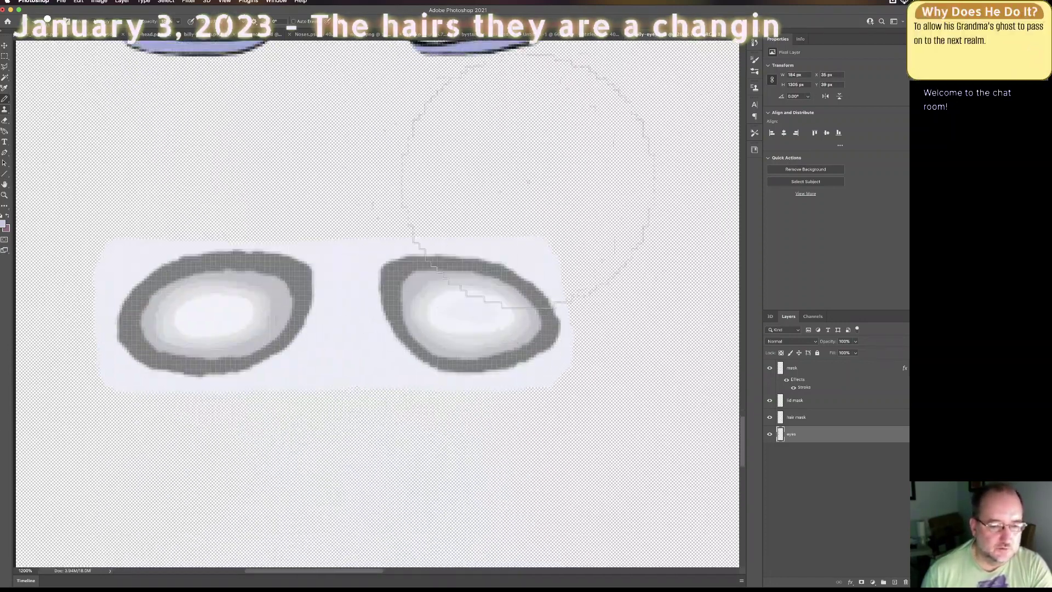
left_click(5, 195)
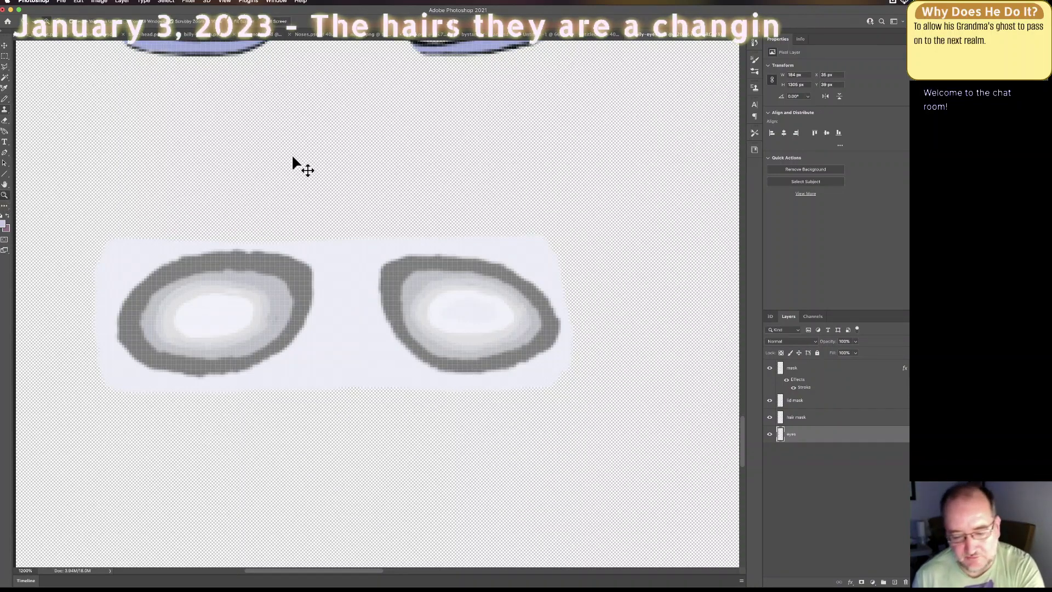
scroll(294, 164, "down", 6)
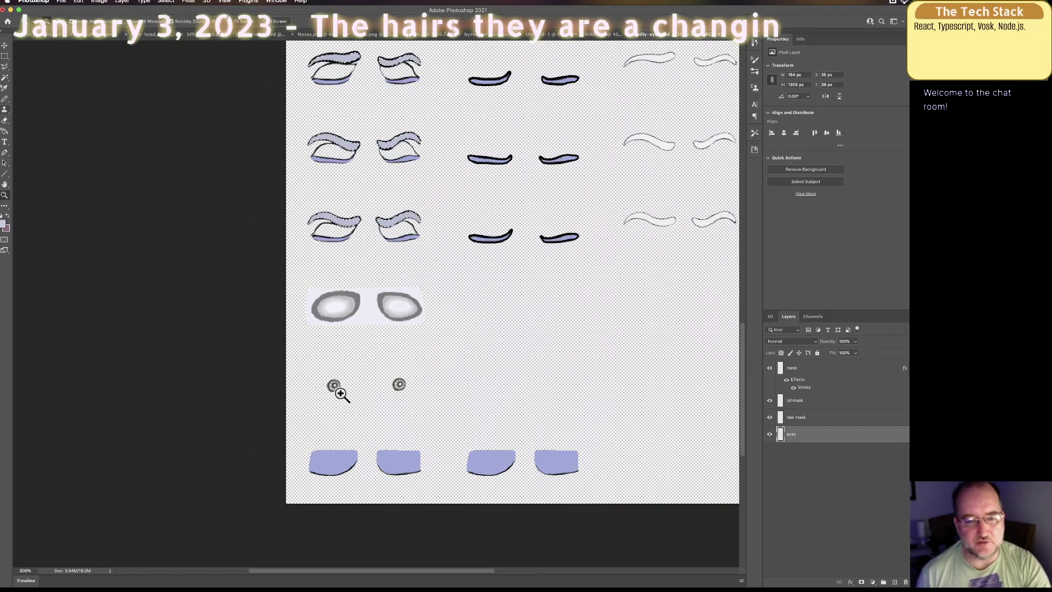
left_click_drag(742, 395, 740, 244)
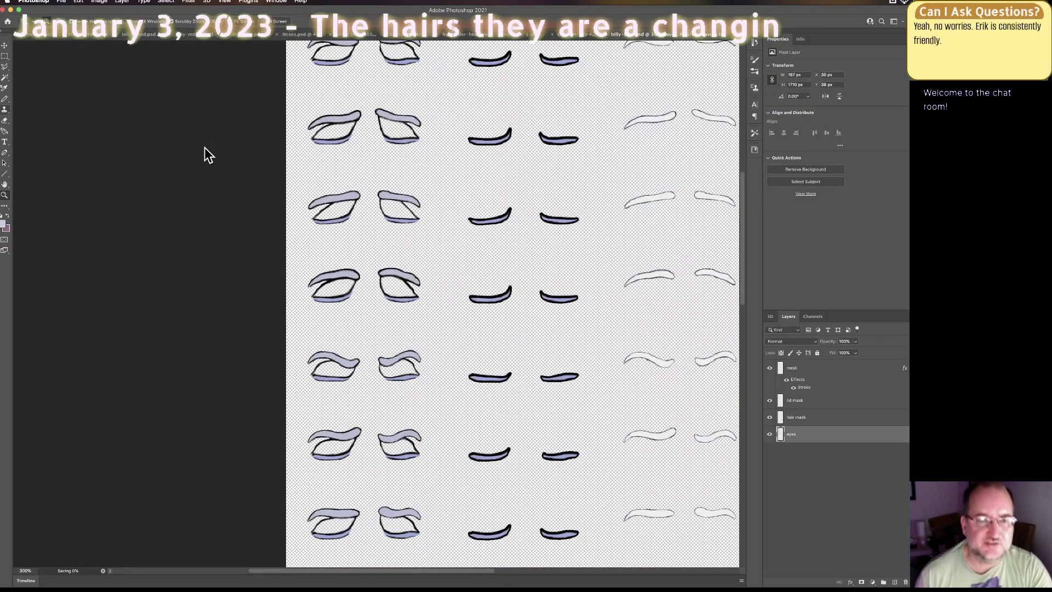
Step: Quick-export the eye sheet as billy-eyes.png into the public/parts folder, replacing the existing file there
left_click(61, 2)
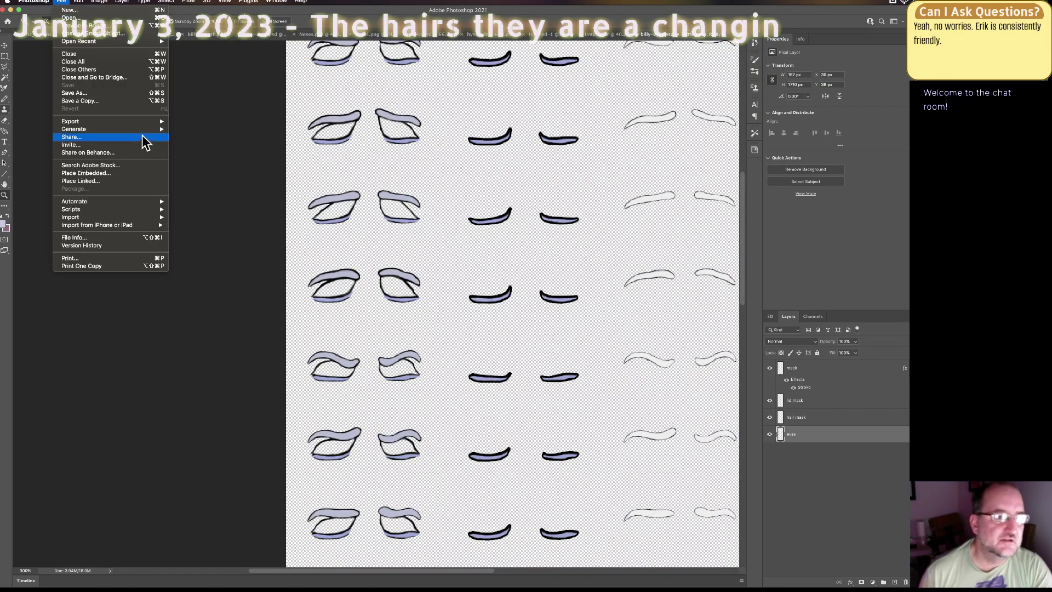
mouse_move(121, 124)
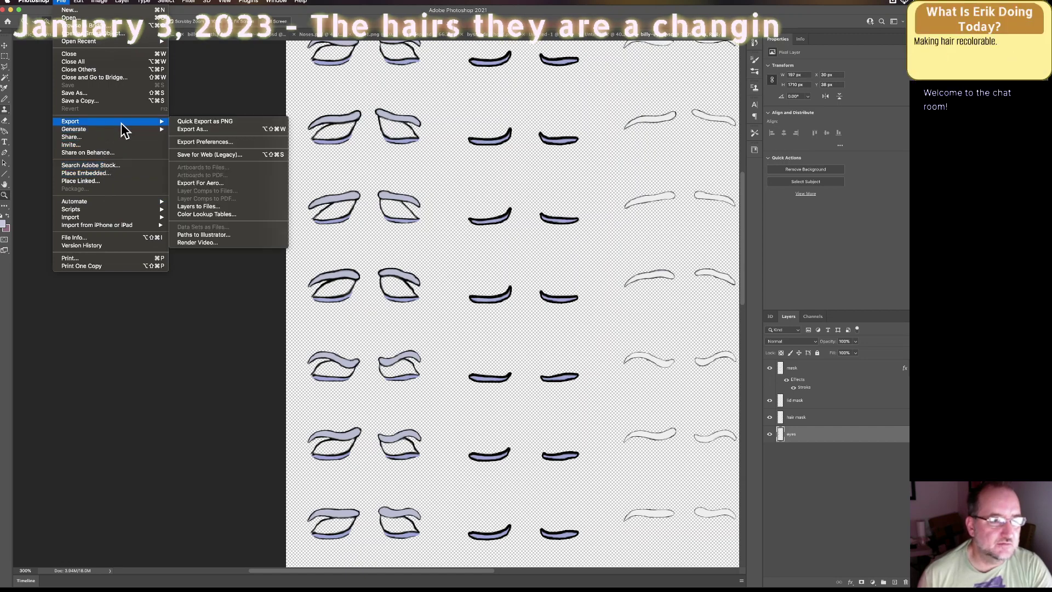
left_click(200, 123)
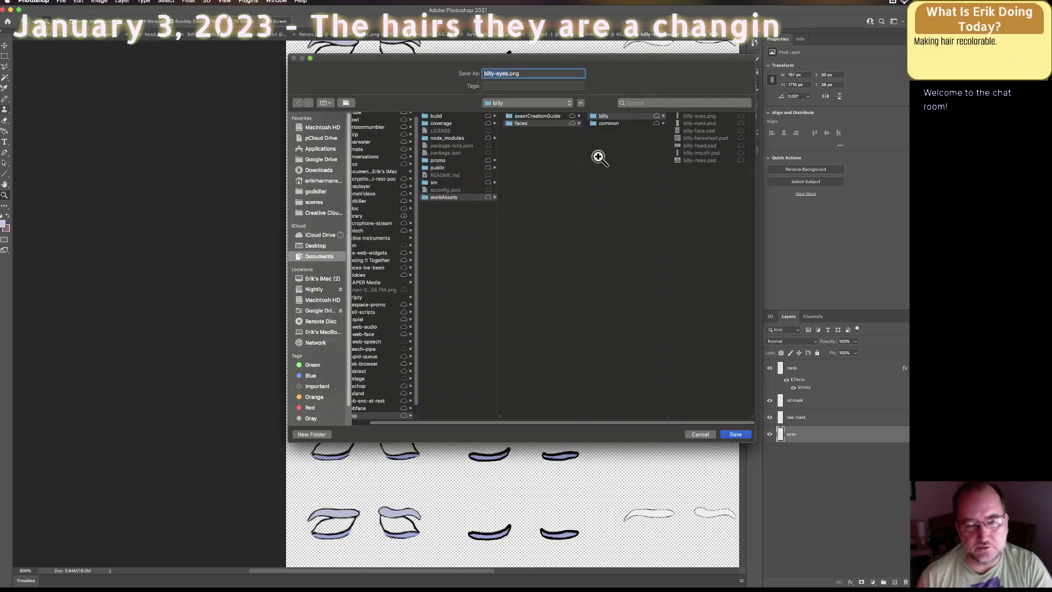
left_click(734, 433)
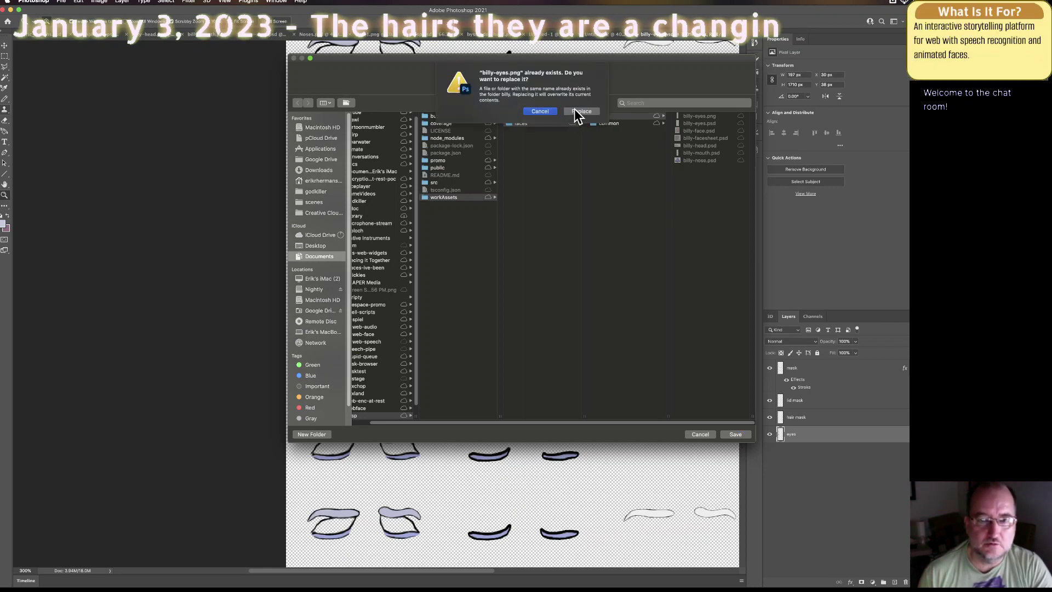
left_click(539, 112)
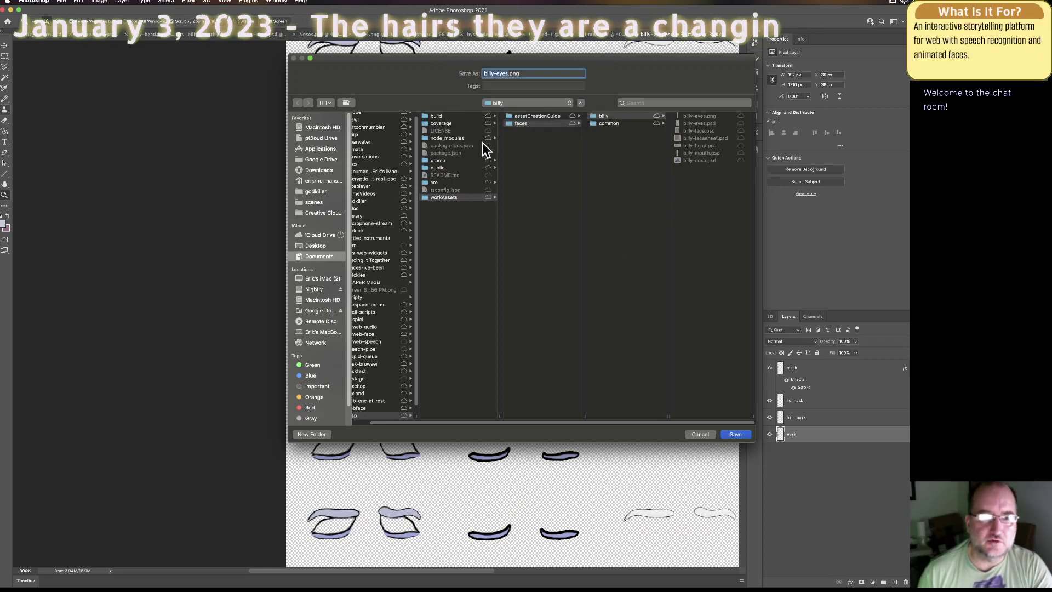
left_click(438, 168)
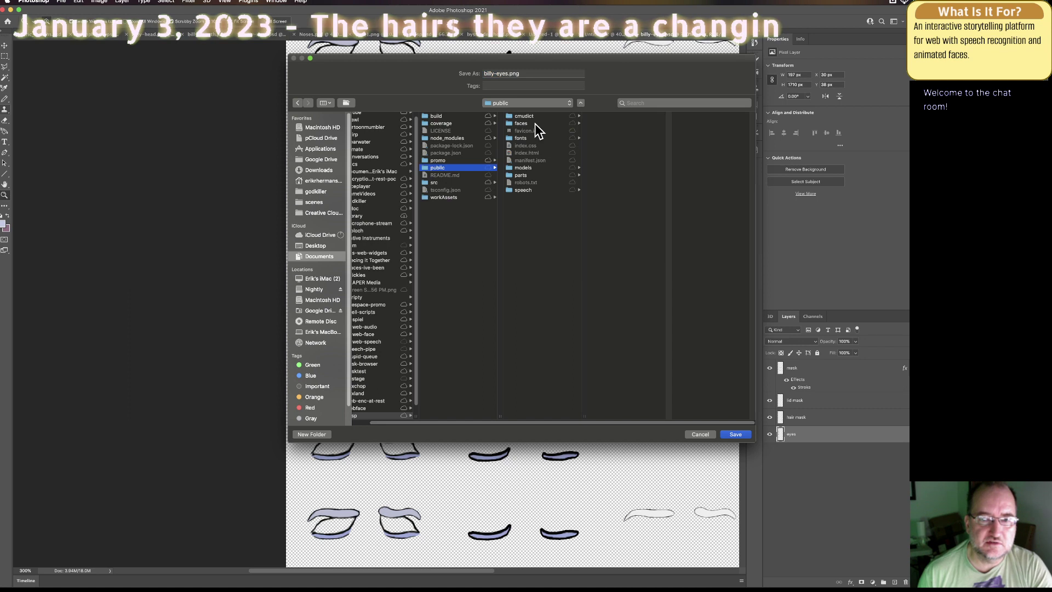
left_click(523, 176)
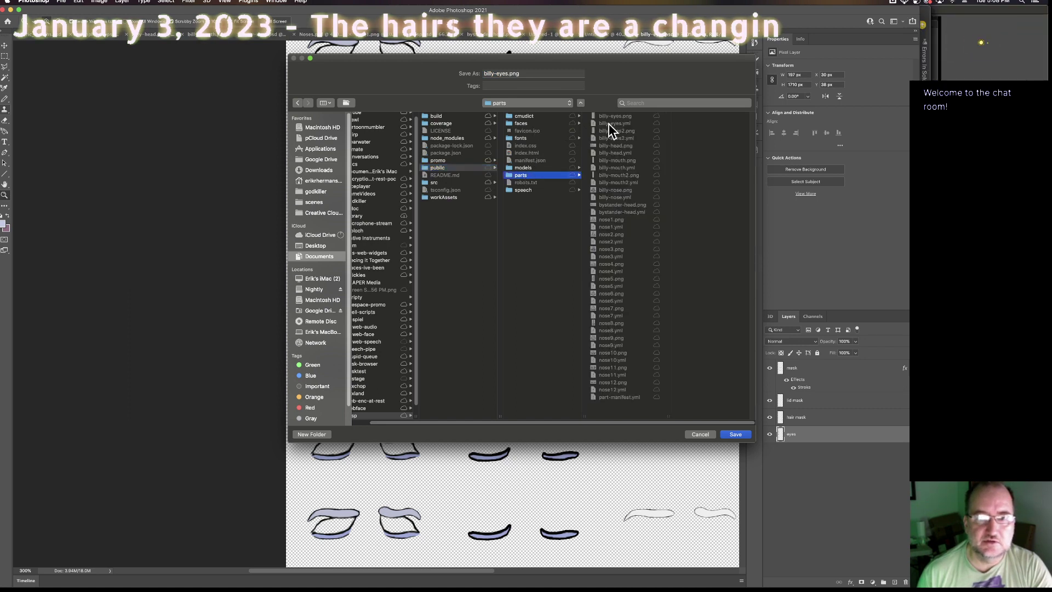
left_click(632, 123)
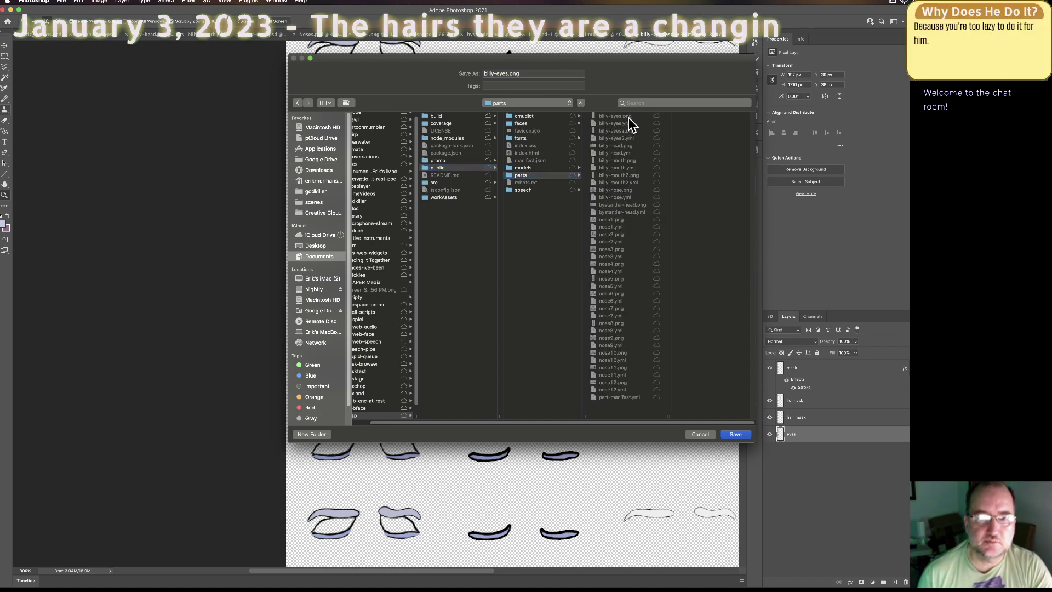
left_click(742, 437)
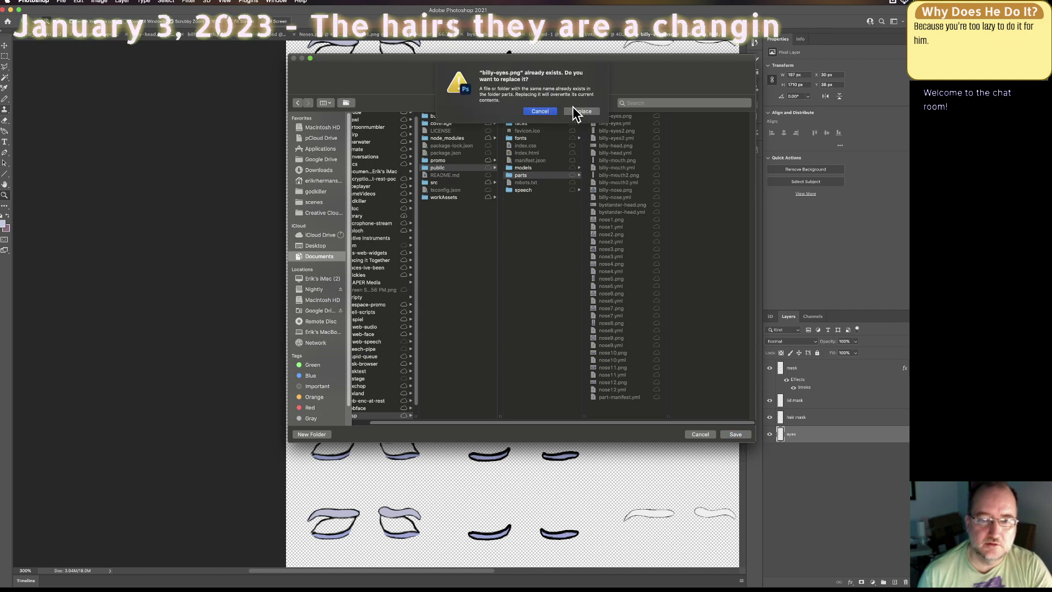
left_click(578, 112)
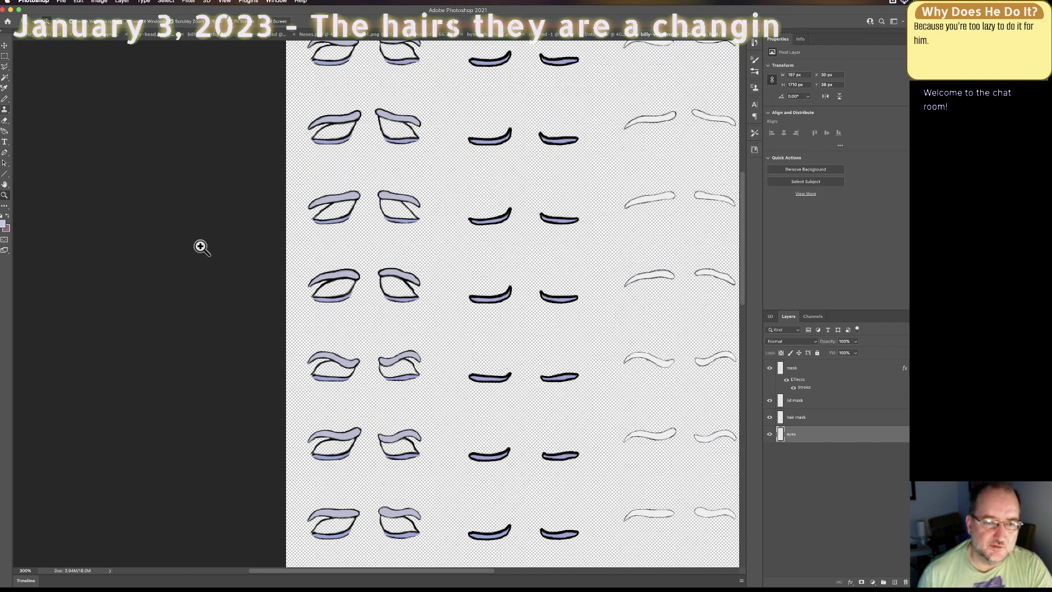
scroll(200, 246, "up", 3)
Step: Switch to the Web Face page in the browser and give Old Billy's head the pale yellow hair color
key("super+Tab")
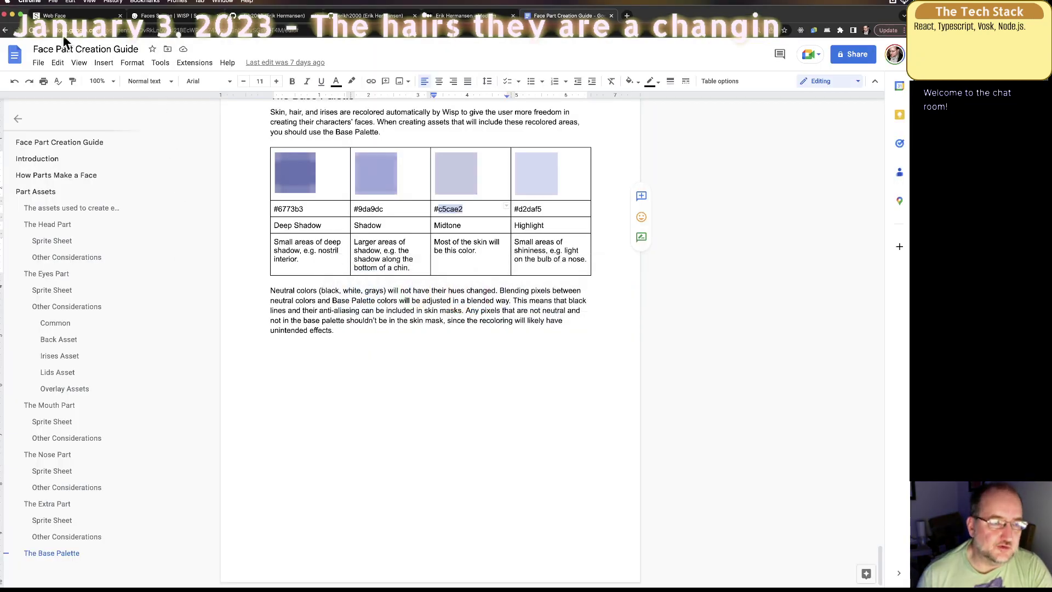
left_click(62, 16)
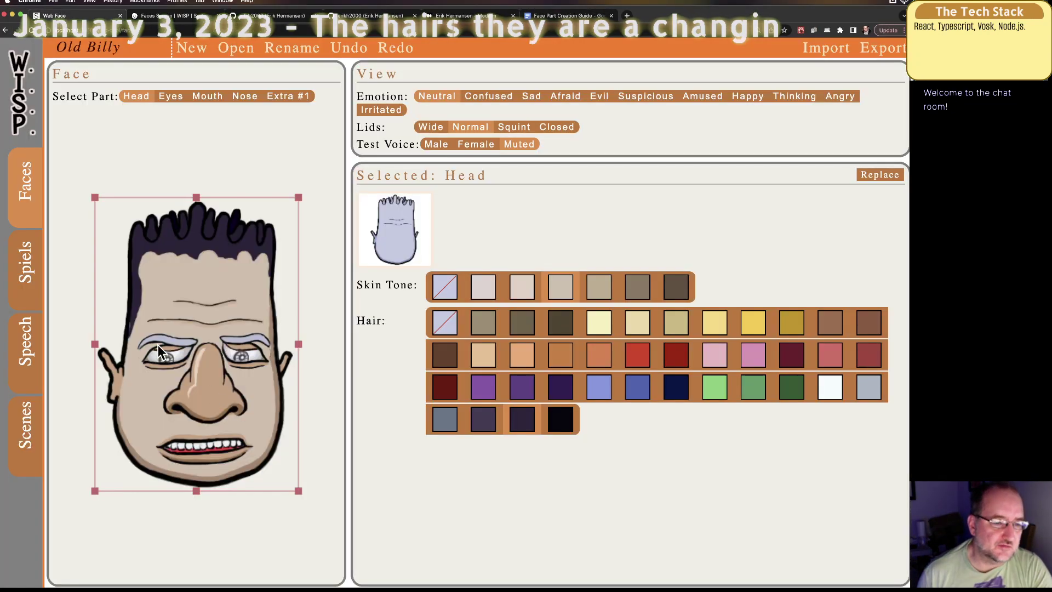
left_click(179, 340)
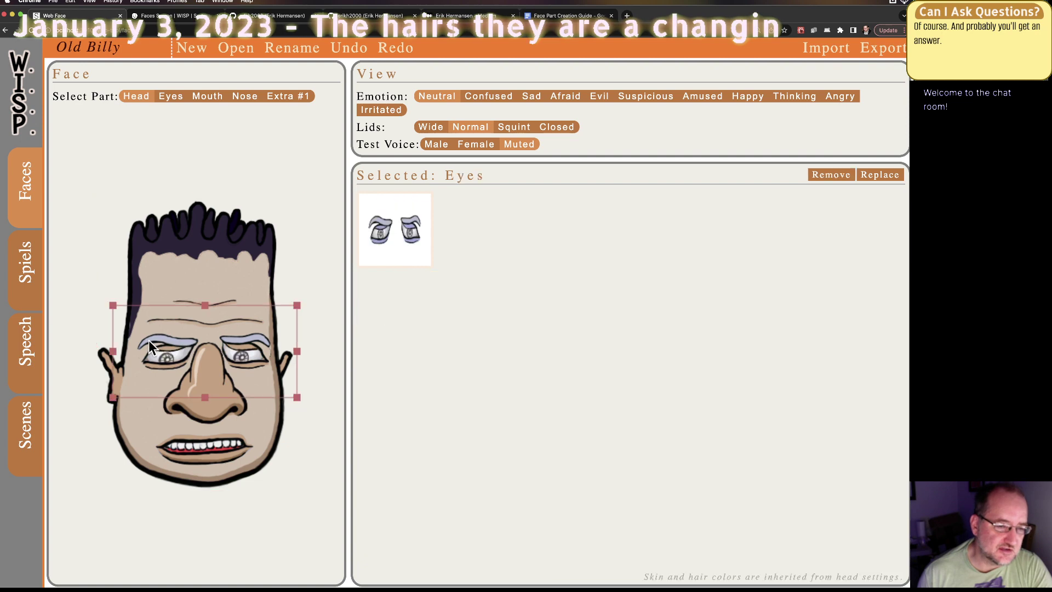
left_click(188, 243)
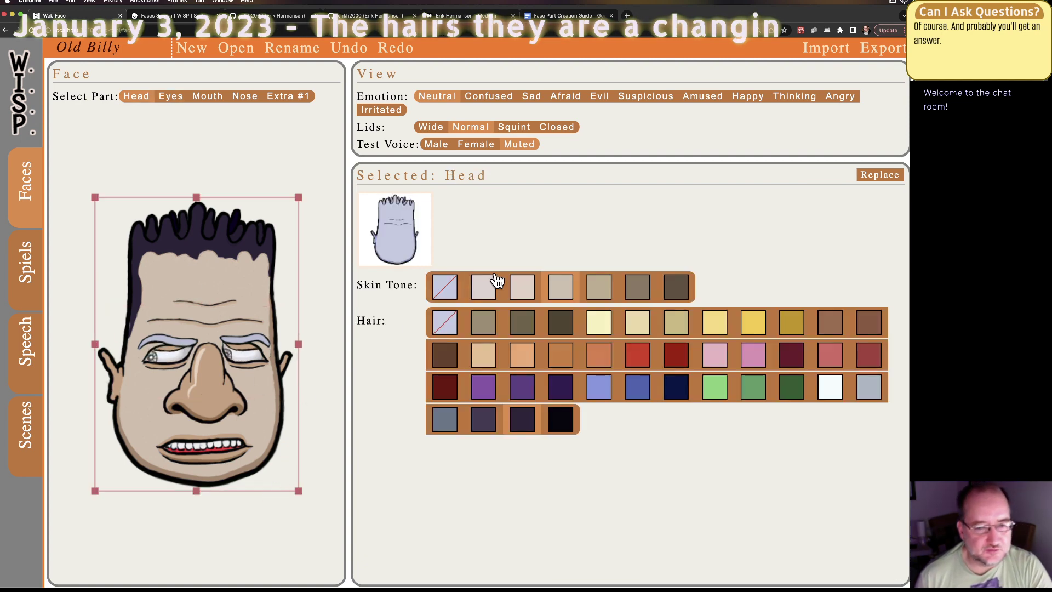
left_click(596, 324)
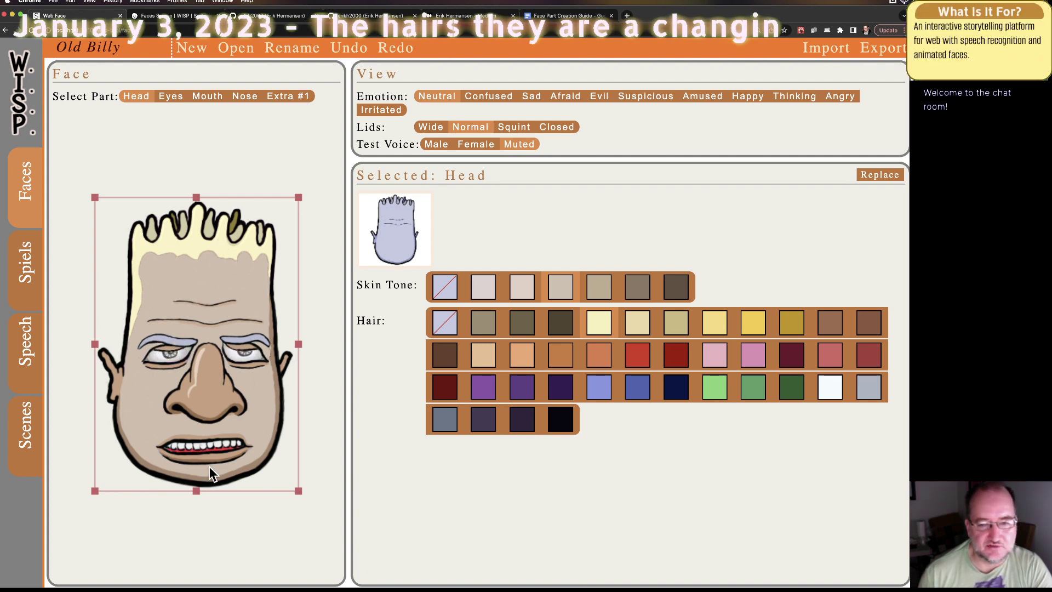
Step: Switch to eyes.ts in Rider and add hairMaskBitmap to the bitmaps destructured from _imageToOverlayBitmap in _generateEmotionalData
key("super+Tab")
key("super+Tab")
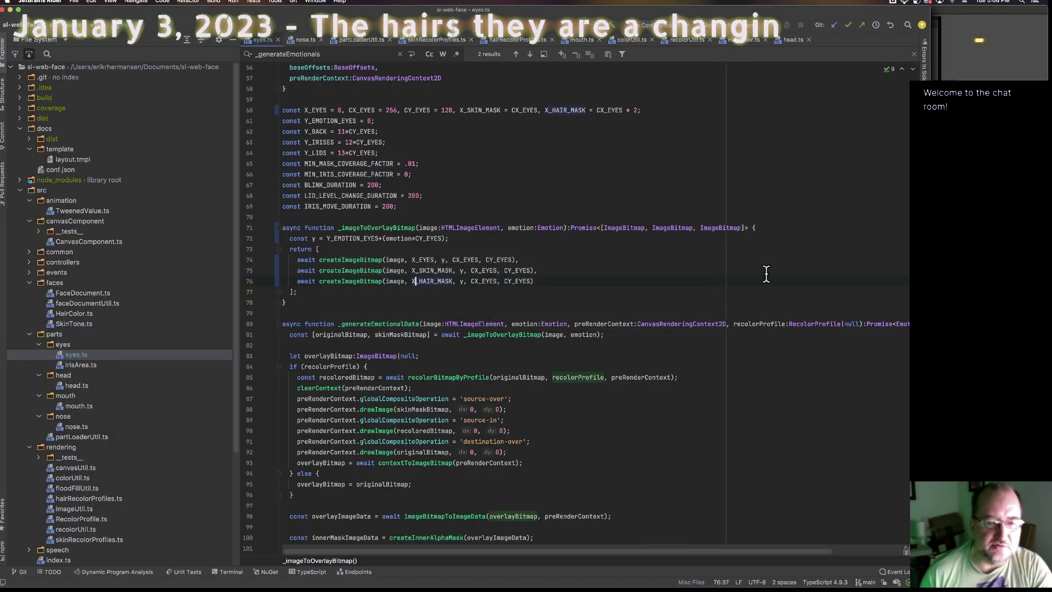
scroll(422, 292, "down", 3)
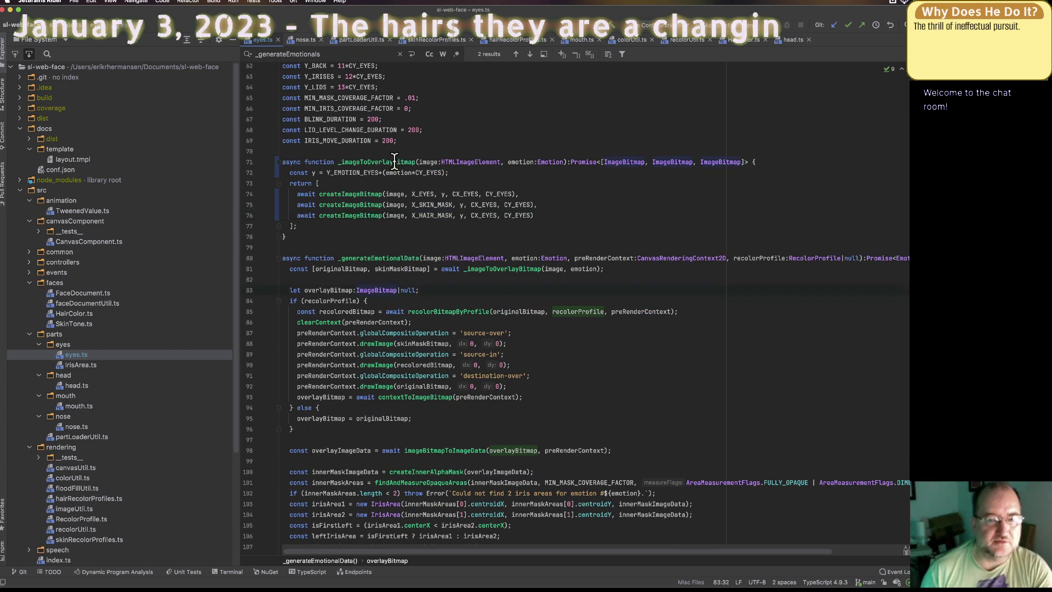
left_click(516, 268)
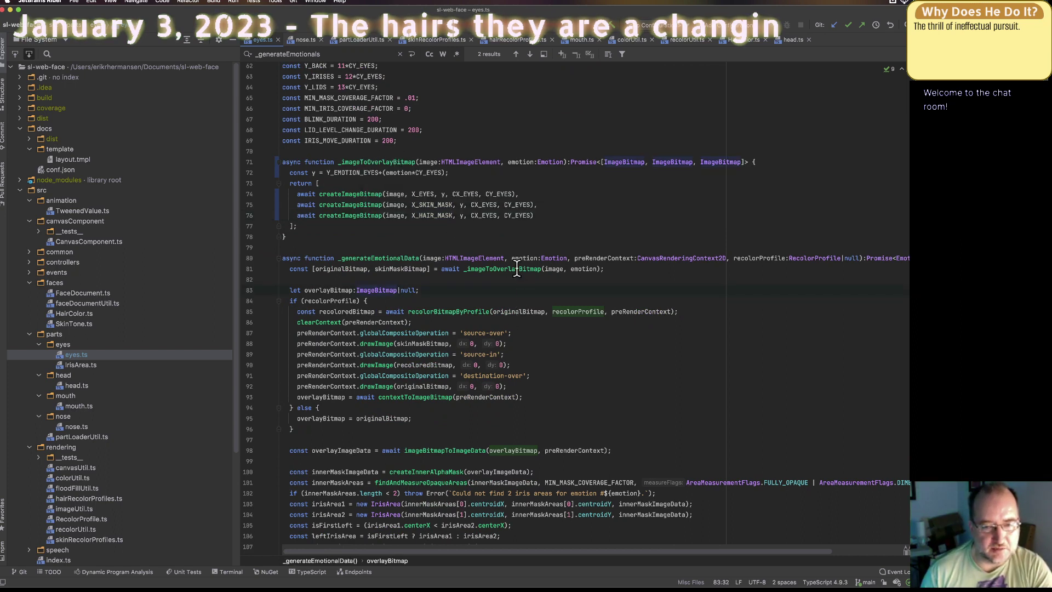
left_click(427, 268)
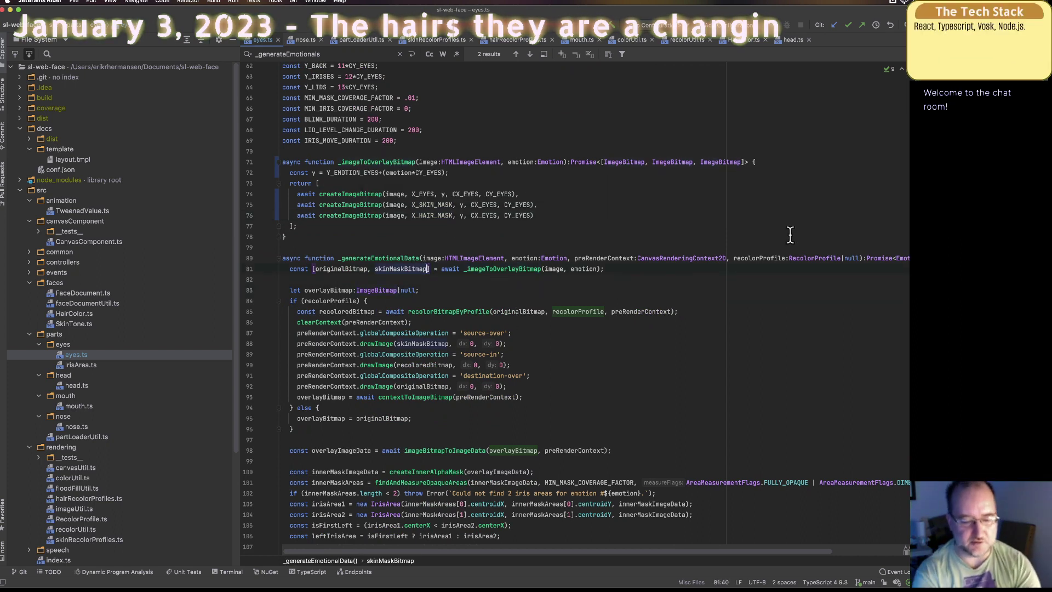
type(", hair")
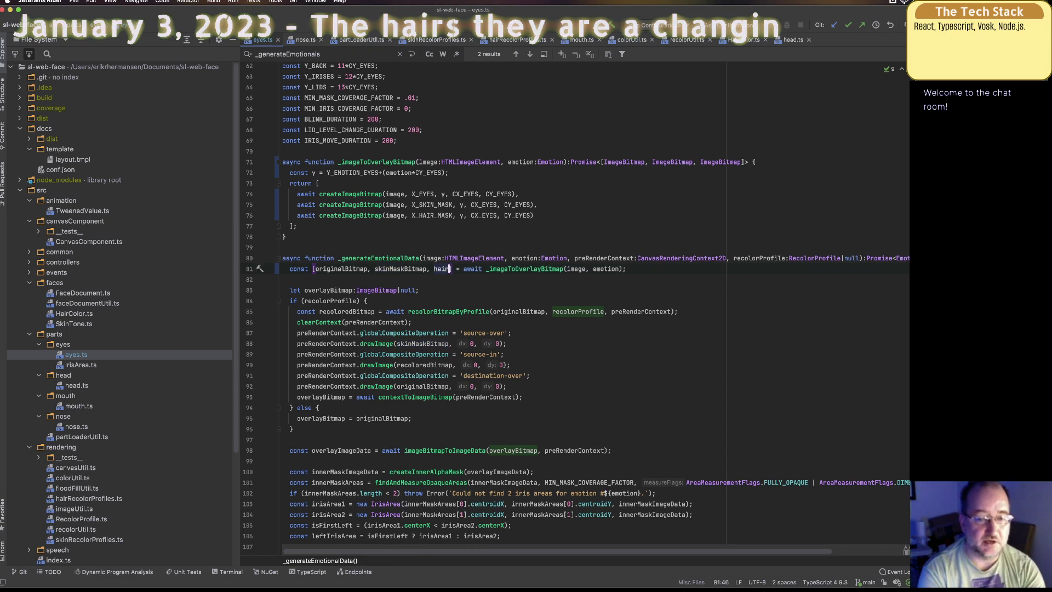
type("MaskBitmap")
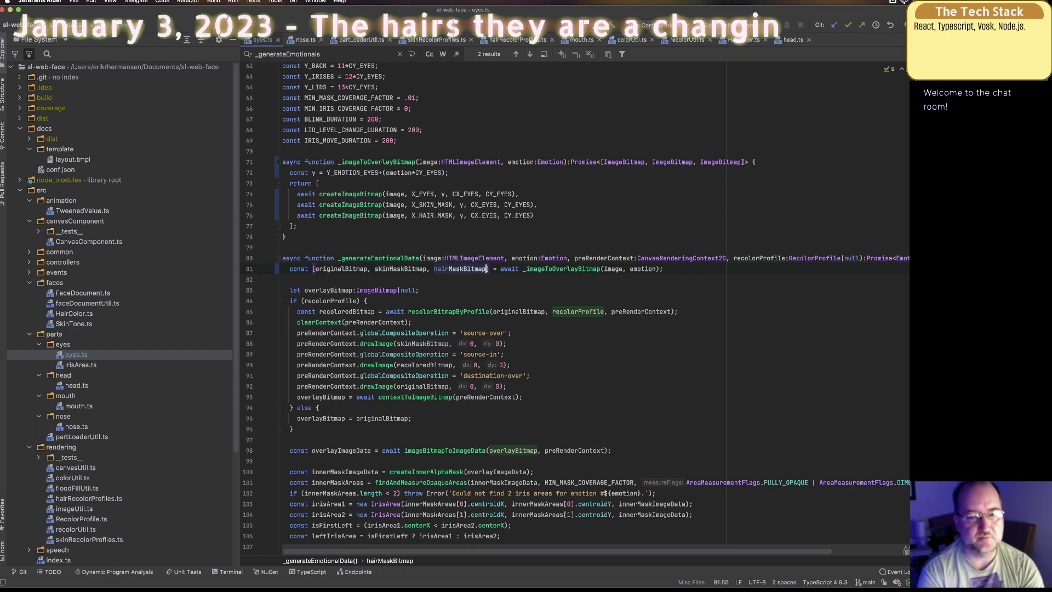
left_click(464, 280)
scroll(464, 296, "down", 3)
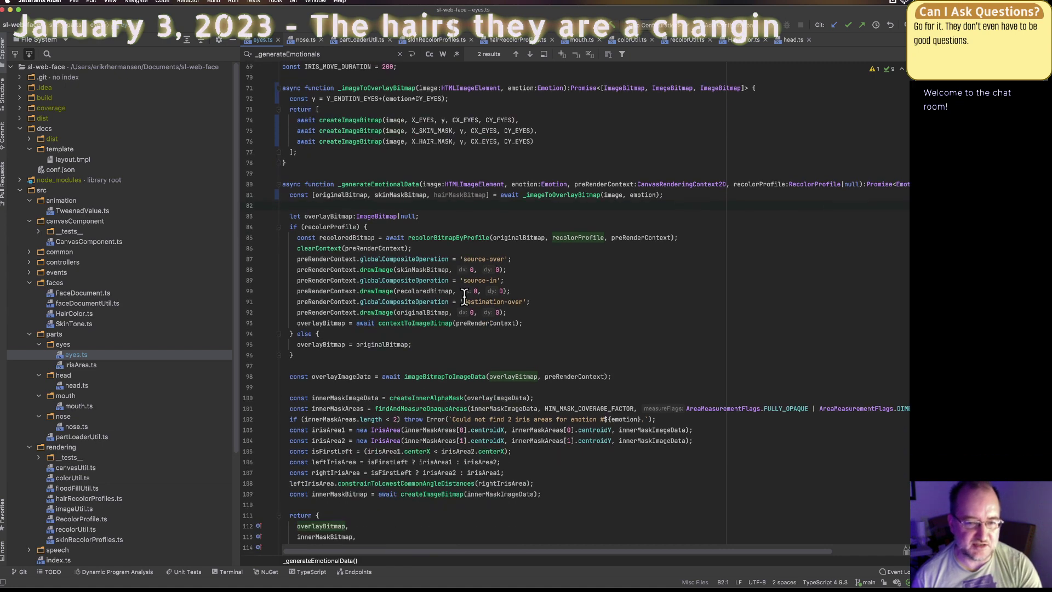
scroll(614, 282, "down", 2)
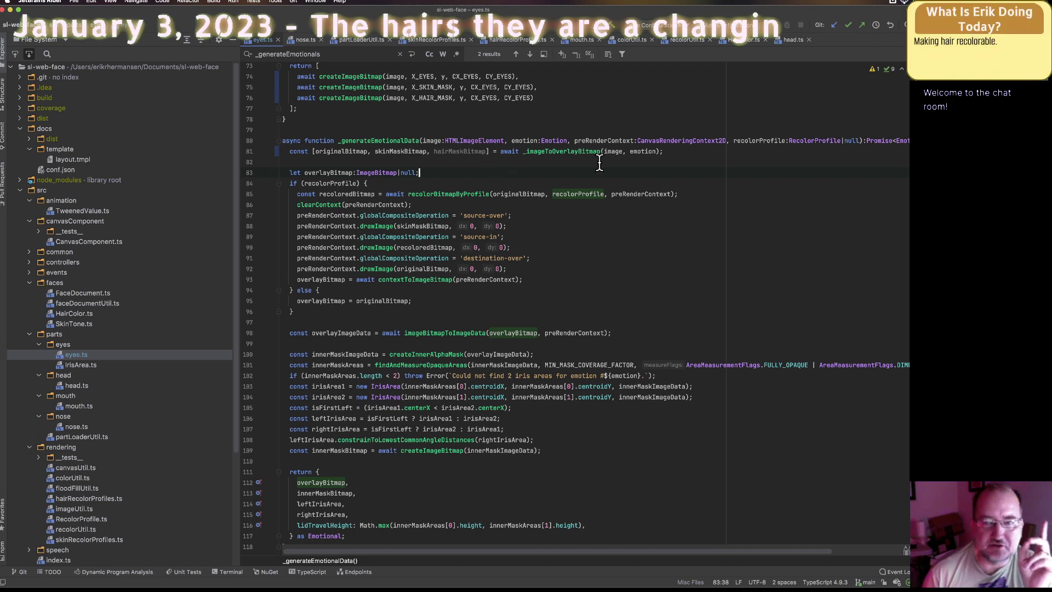
left_click(571, 140)
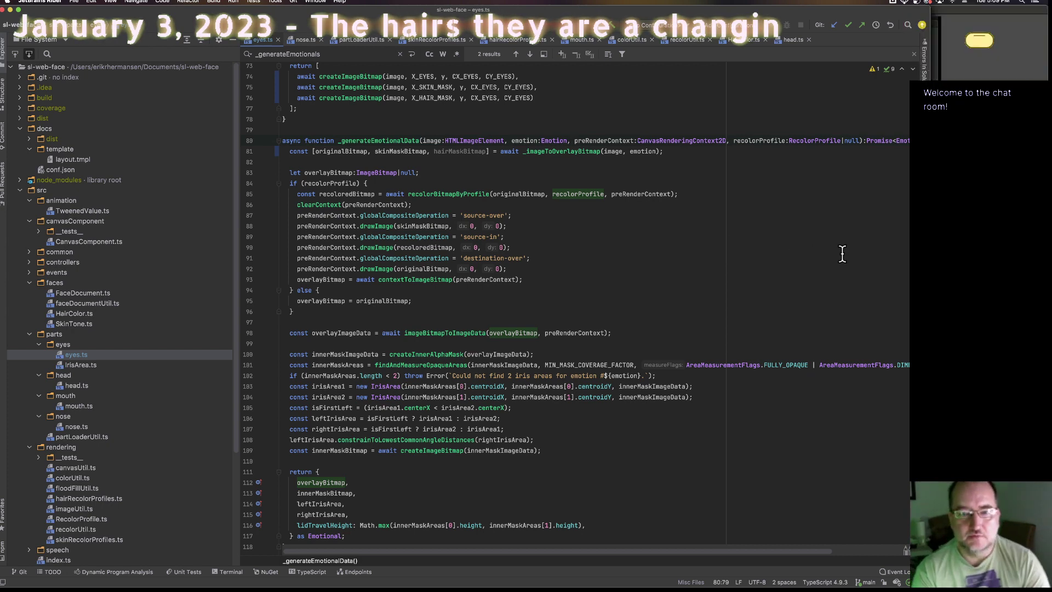
key("Return")
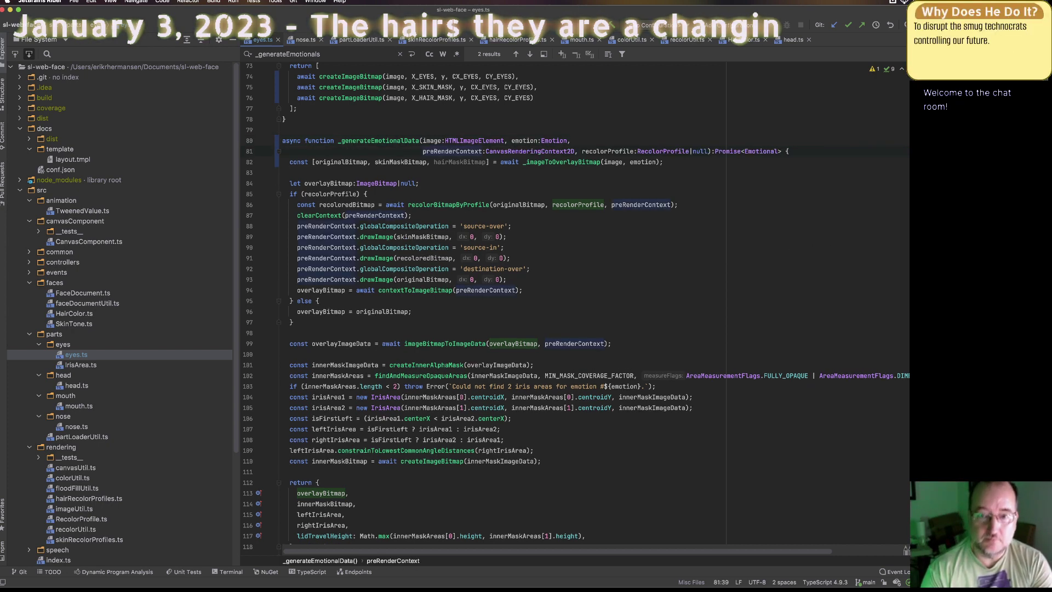
key("super+z")
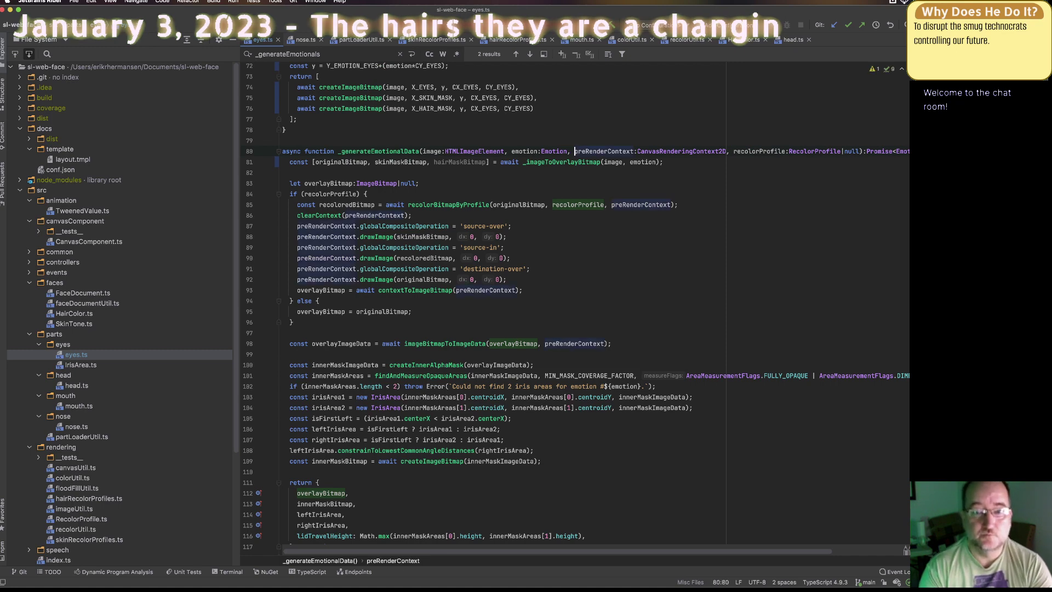
Step: Add a maskContext:CanvasRenderingContext2D parameter before preRenderContext in the _generateEmotionalData signature
type("m")
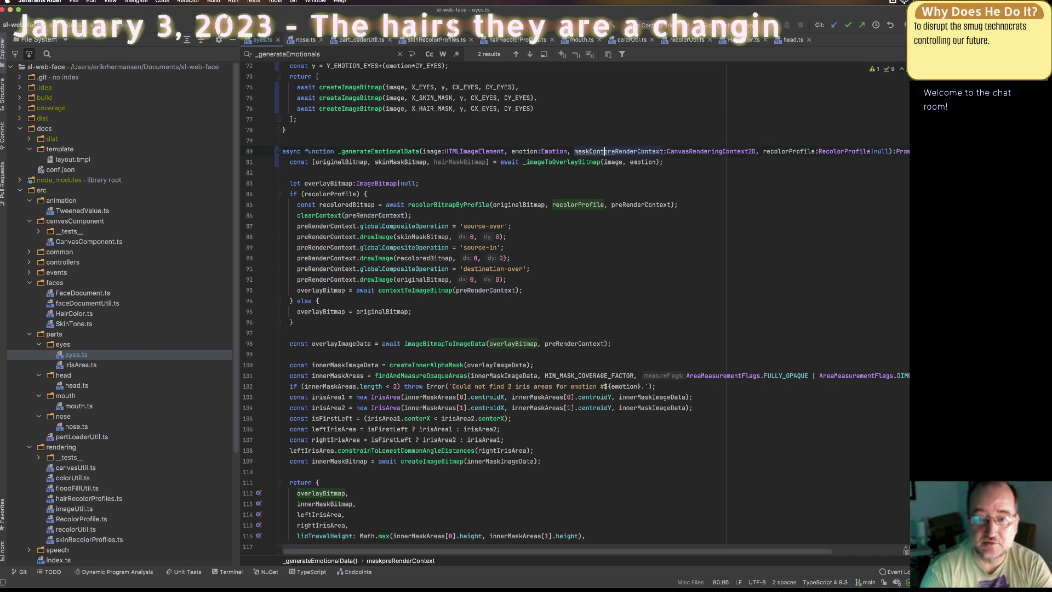
type("askContext:Canv")
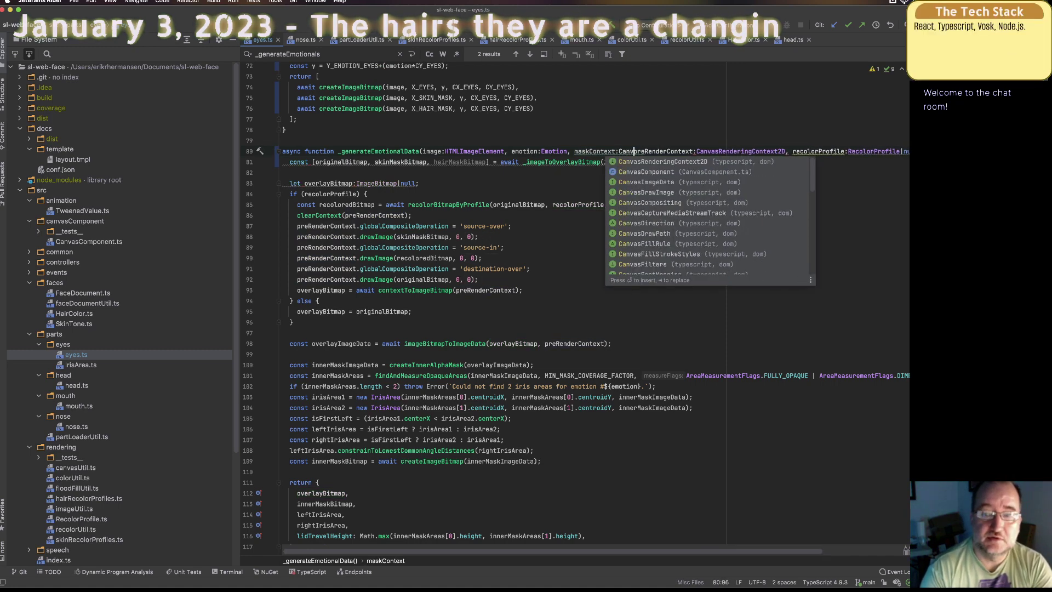
key("Left")
key("ctrl+space")
key("Return")
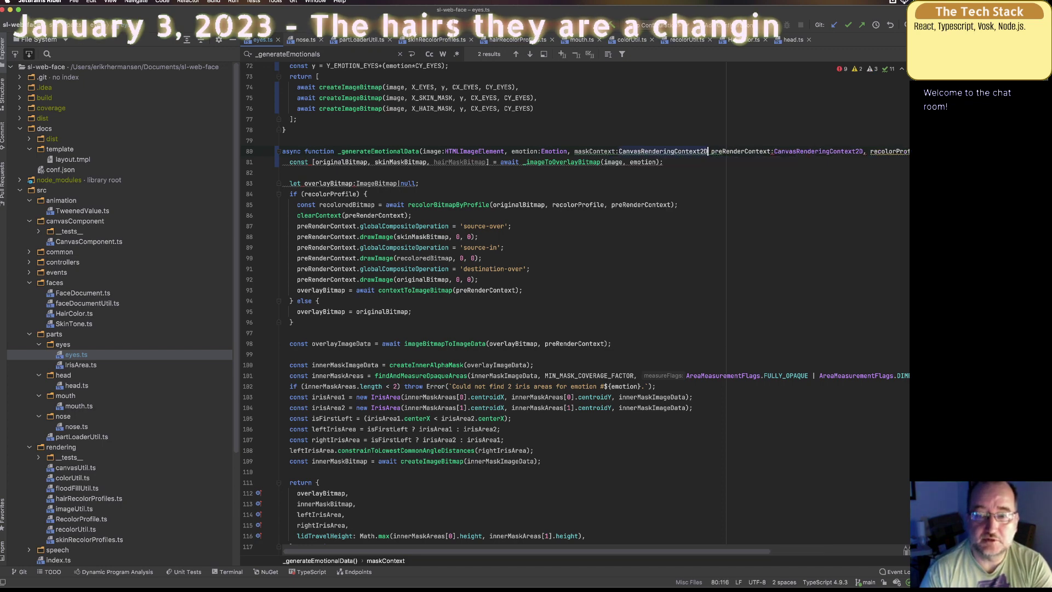
type(",")
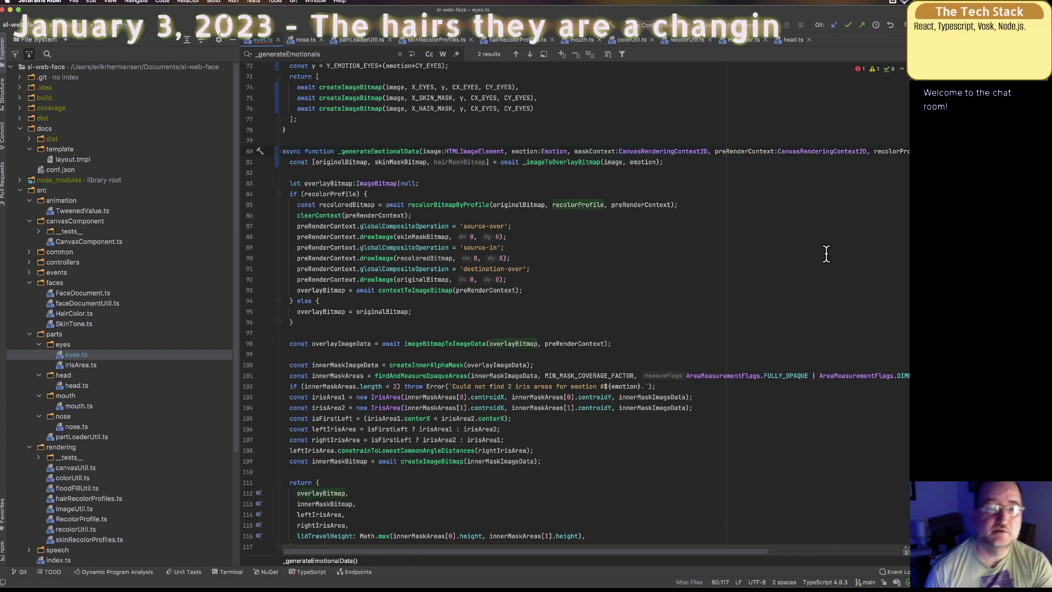
Step: Wrap the _generateEmotionalData signature before preRenderContext and indent the continuation line by four spaces
left_click(716, 153)
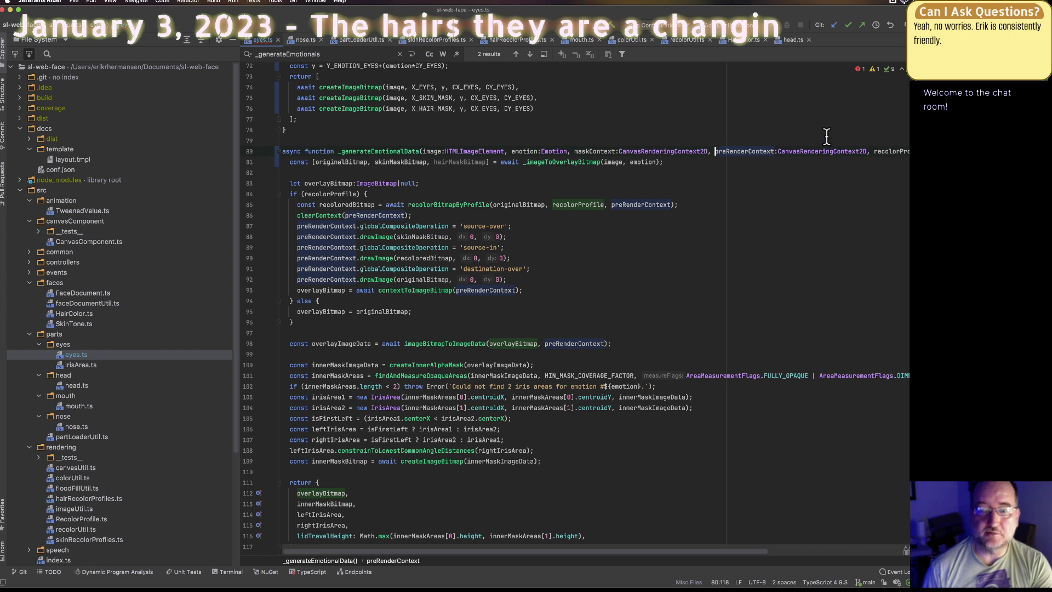
key("Return")
key("BackSpace")
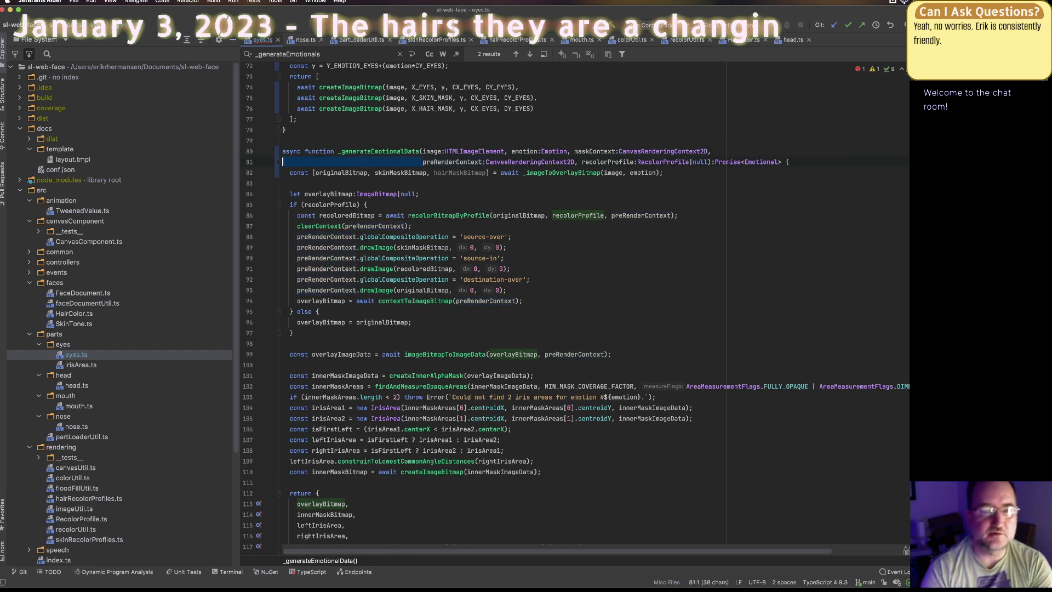
key("Tab")
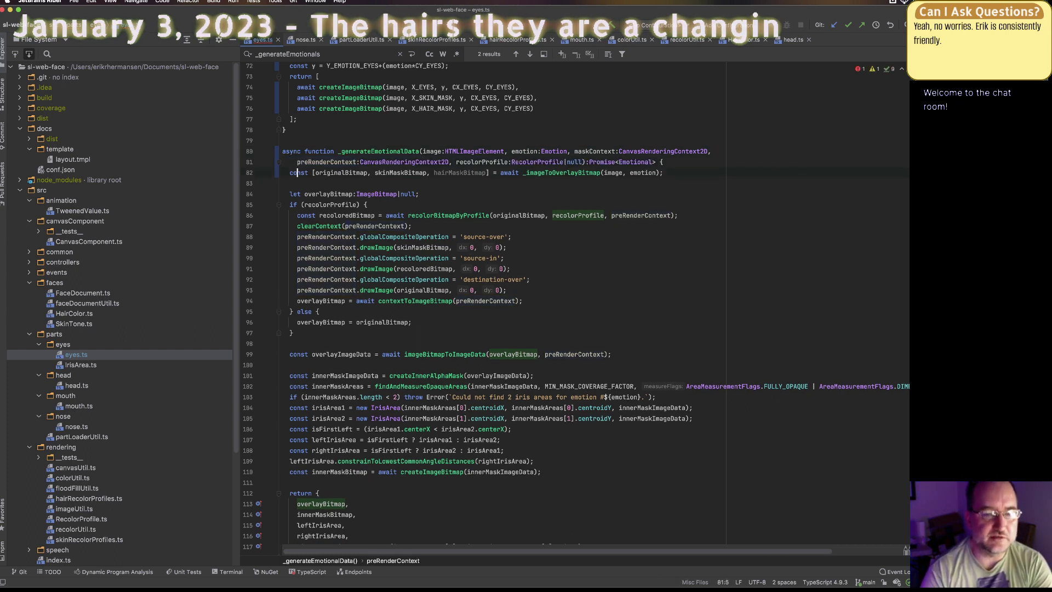
key("Down")
key("Down")
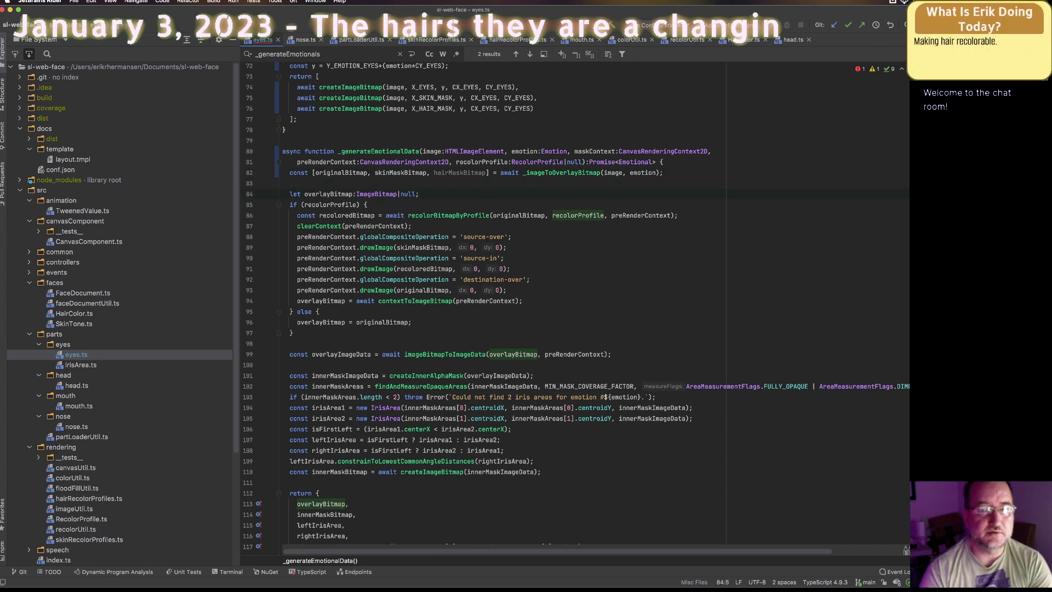